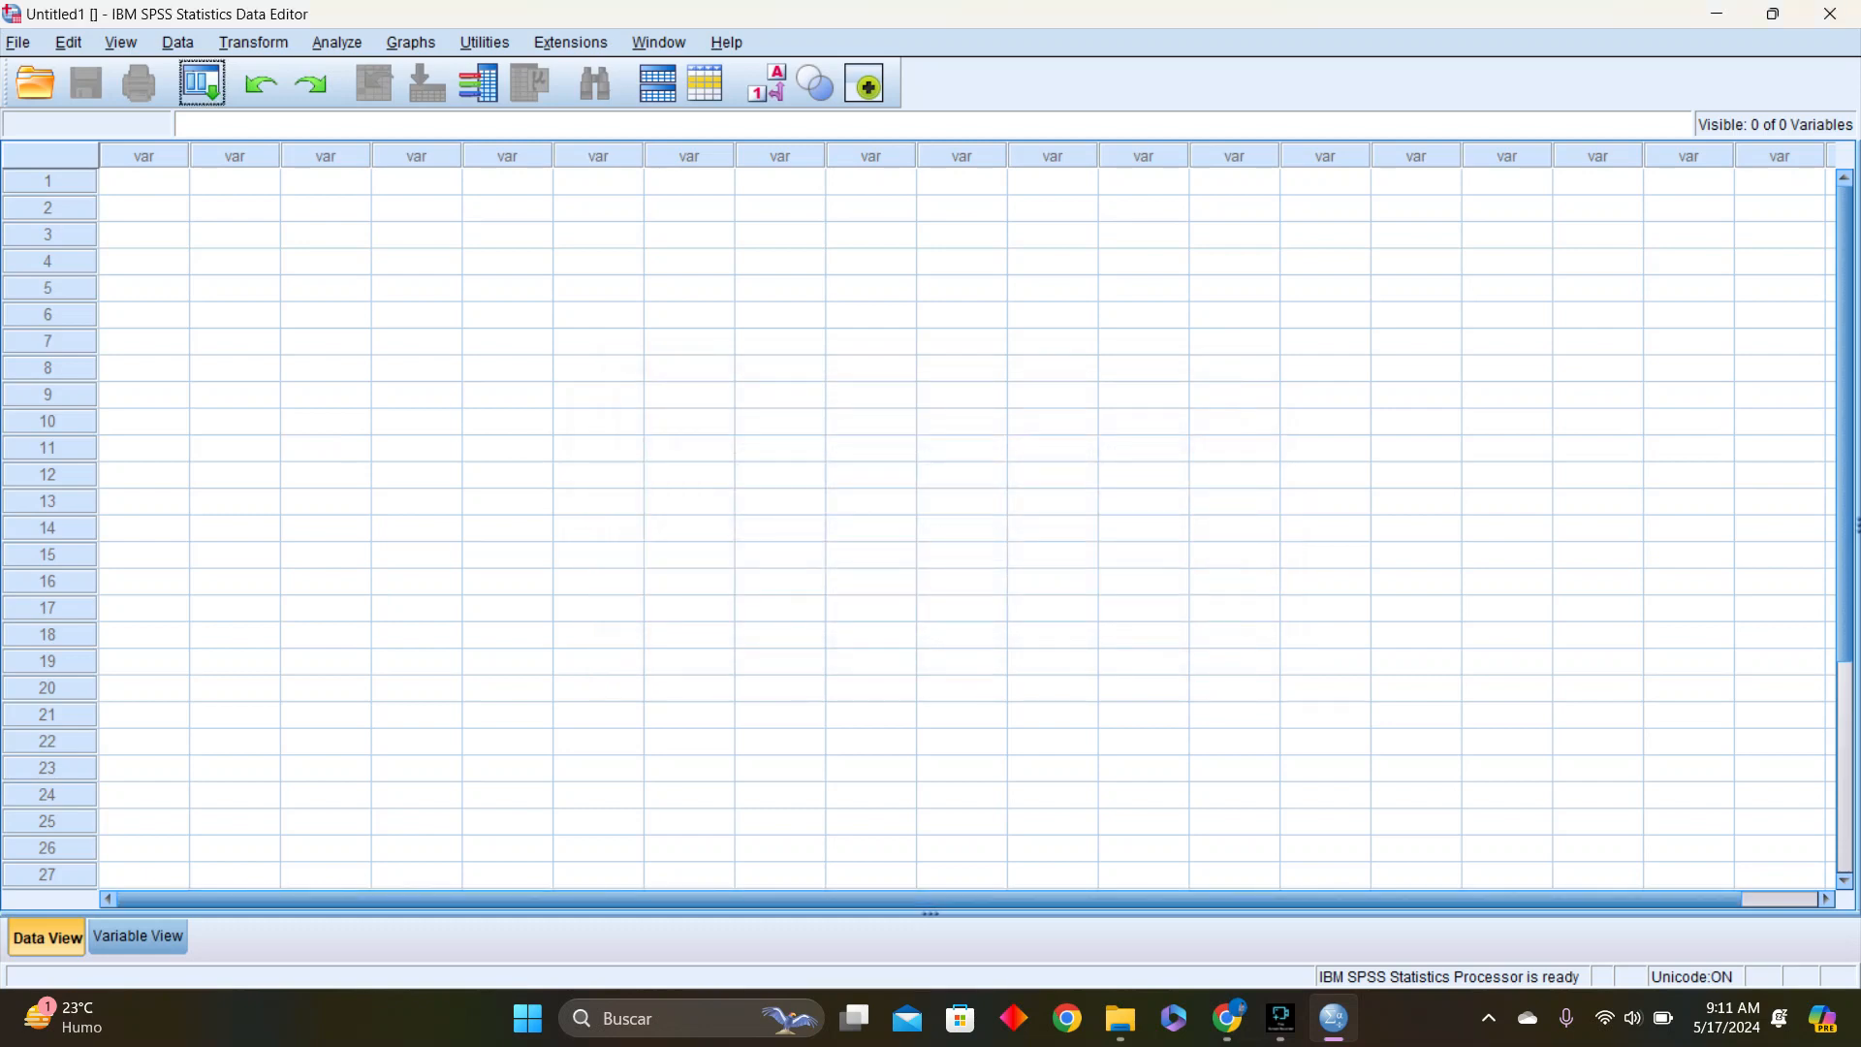
{"action": "left_click", "coordinate": [689, 556]}
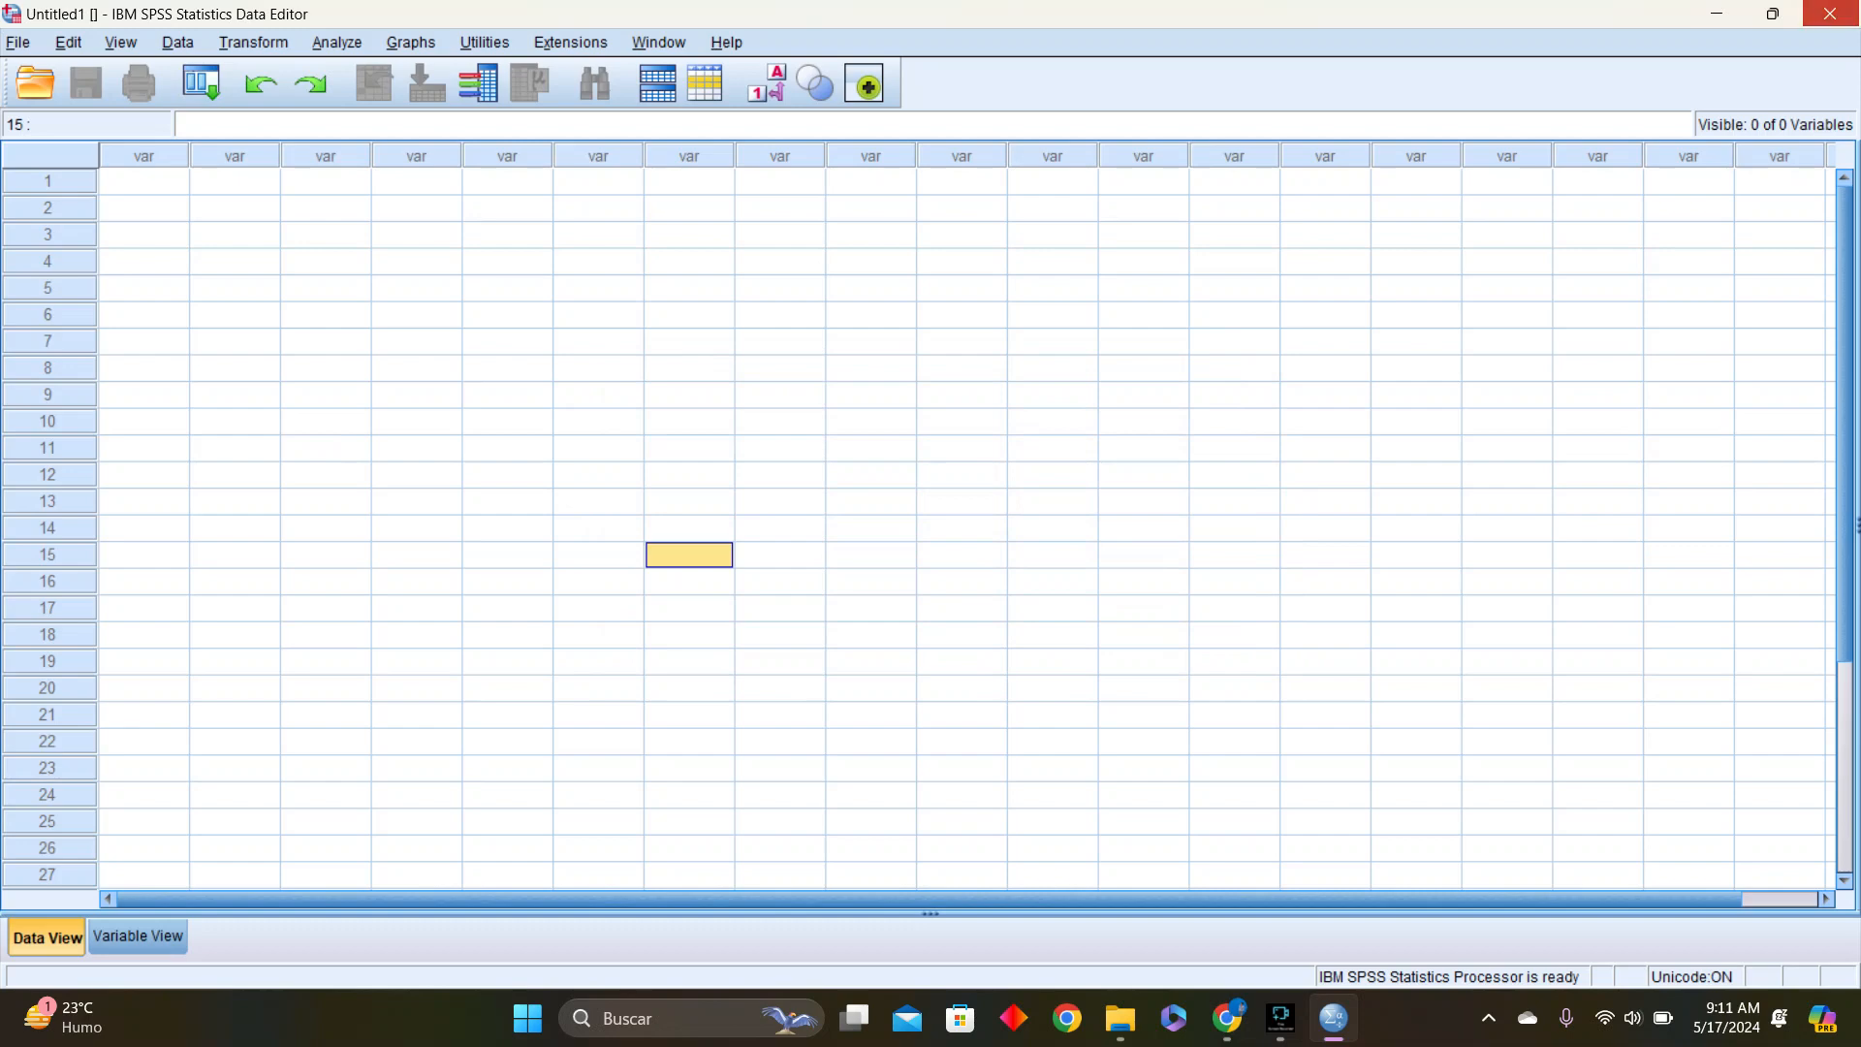
{"action": "left_click", "coordinate": [1830, 14]}
{"action": "left_click", "coordinate": [957, 564]}
{"action": "mouse_move", "coordinate": [1228, 1018]}
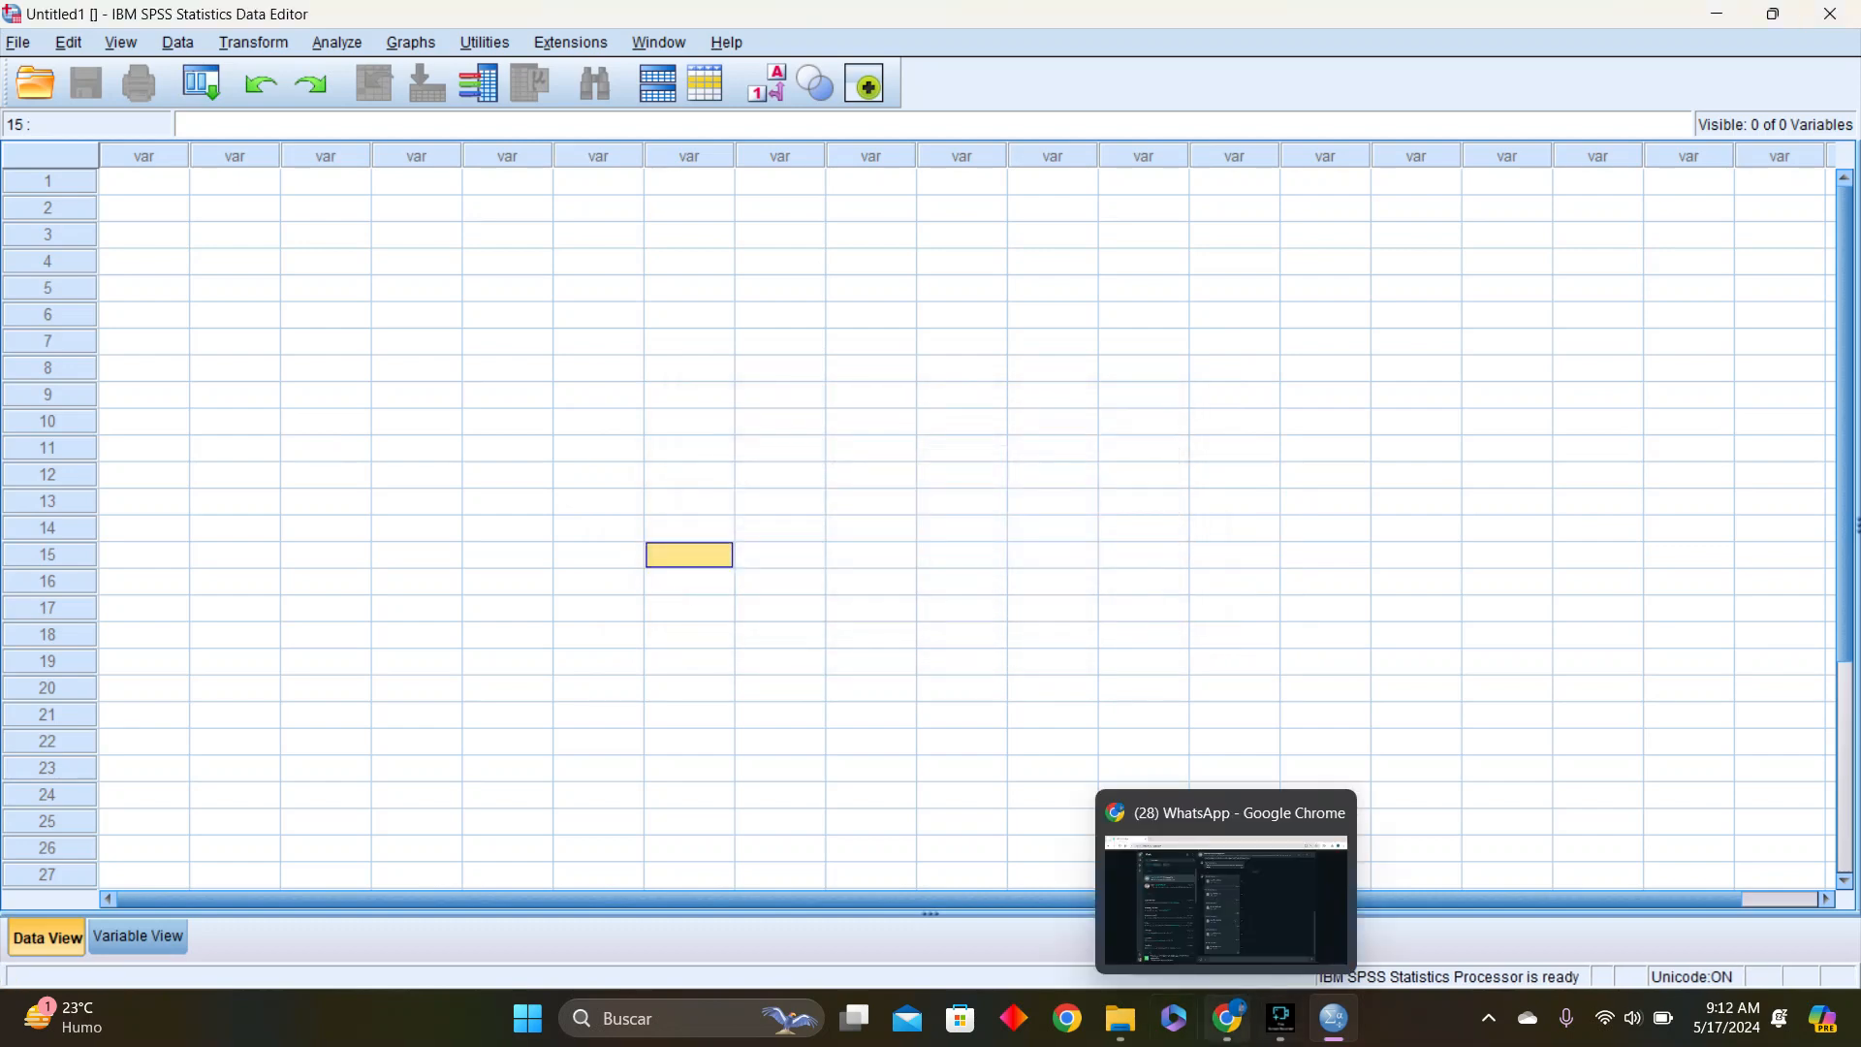
Open the Cuadro VI.1 (1) data file from the SPSS folder, declining to minimize the string variable widths
{"action": "left_click", "coordinate": [1120, 1017]}
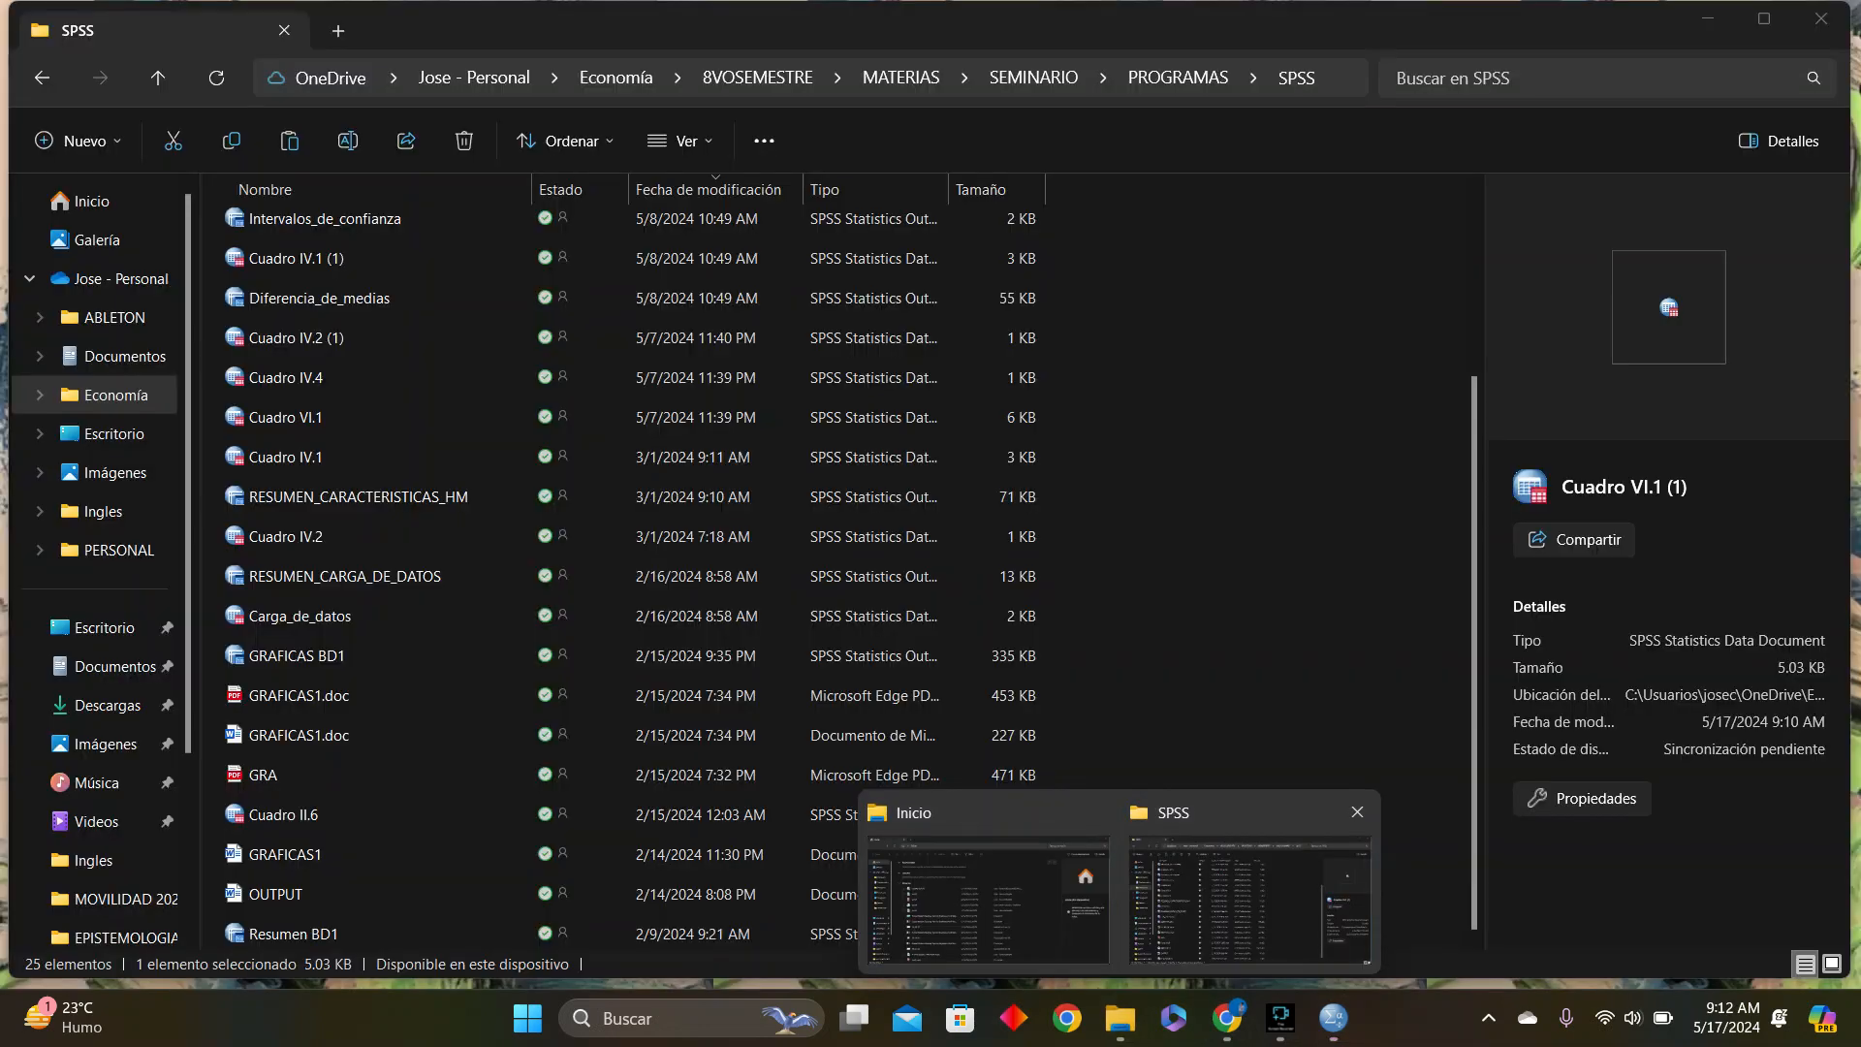
{"action": "left_click", "coordinate": [1251, 900]}
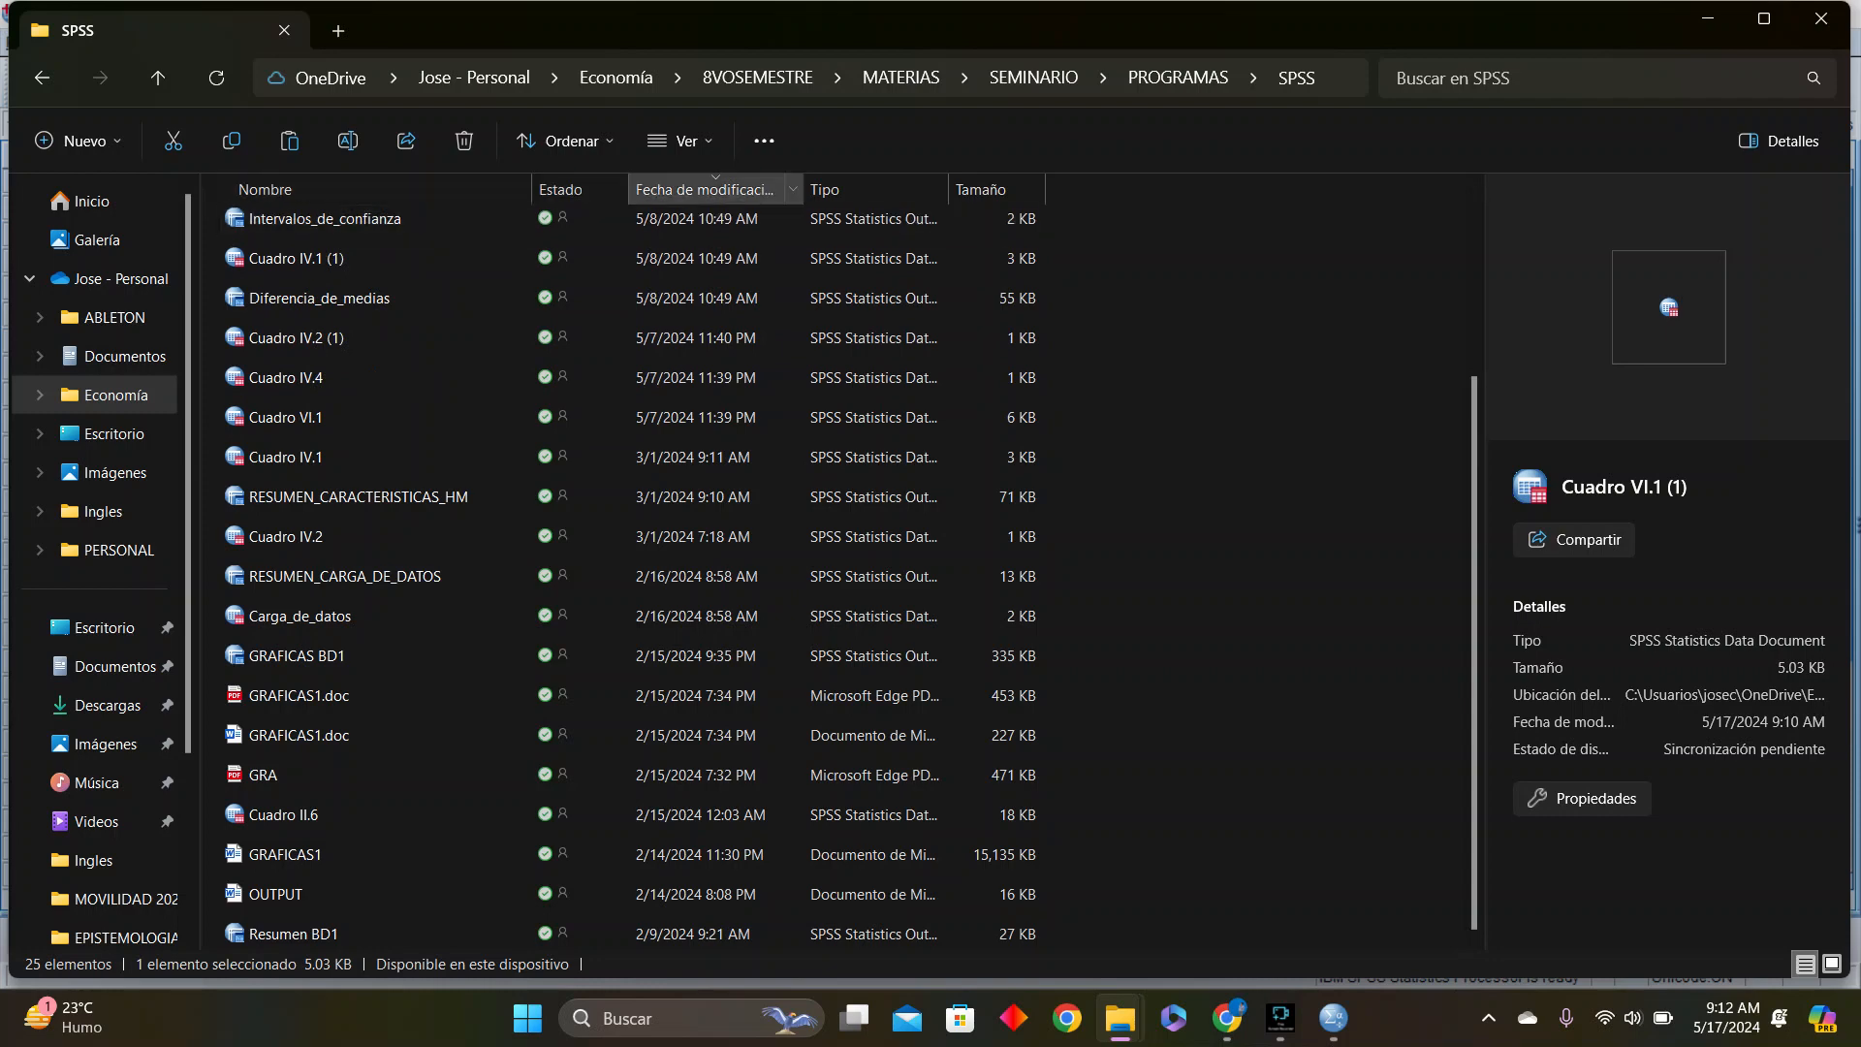
{"action": "left_click", "coordinate": [706, 189]}
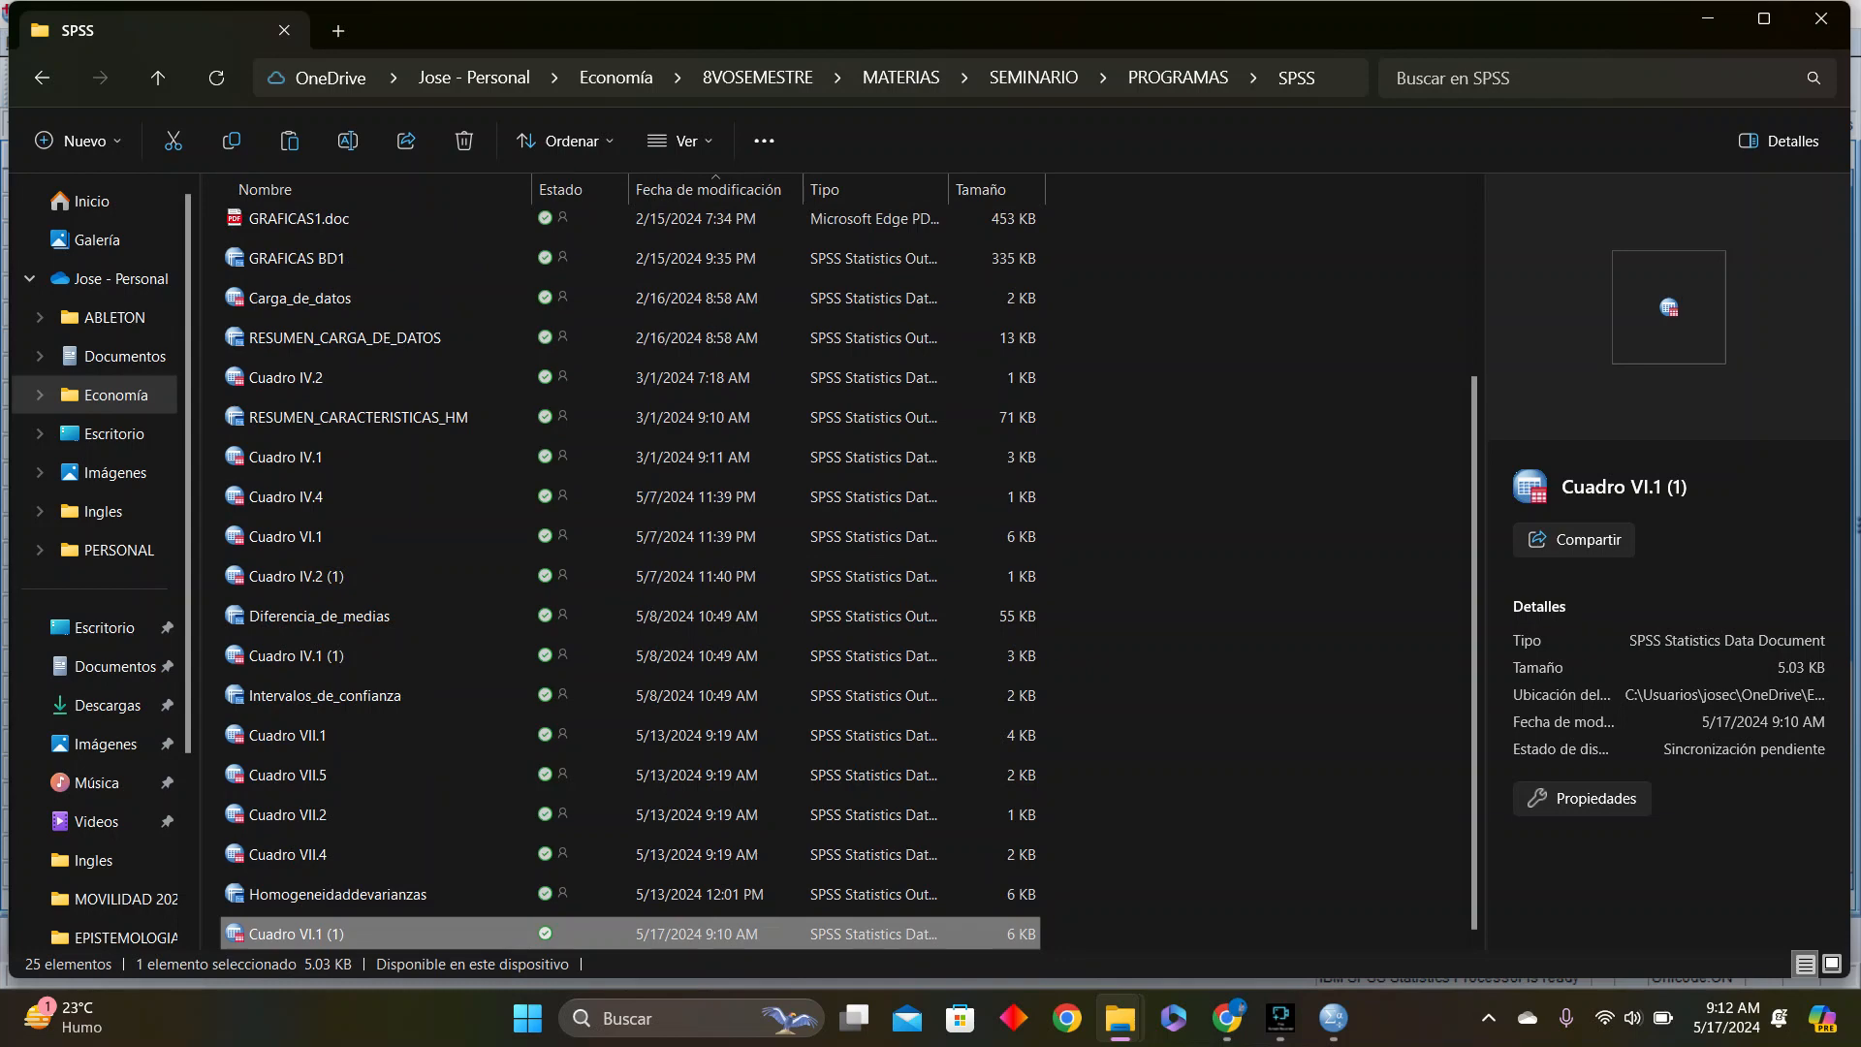
{"action": "double_click", "coordinate": [297, 934]}
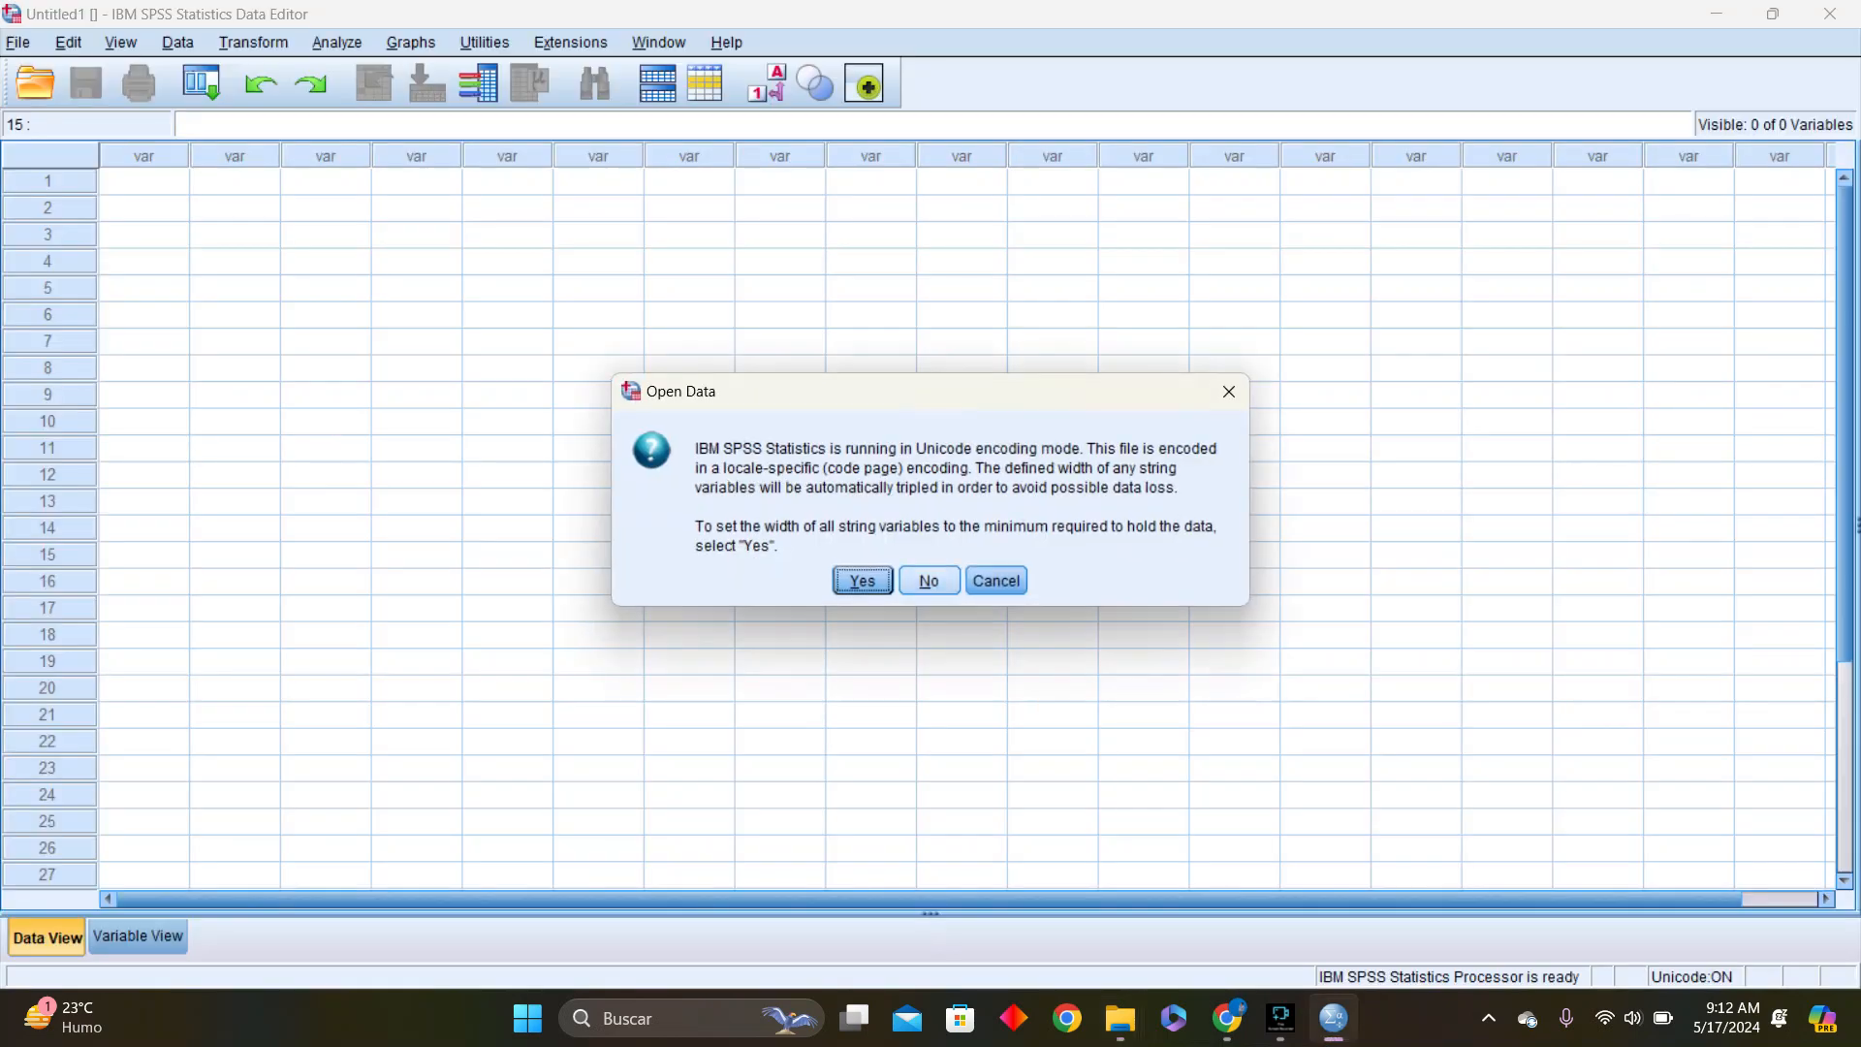
{"action": "left_click", "coordinate": [930, 581]}
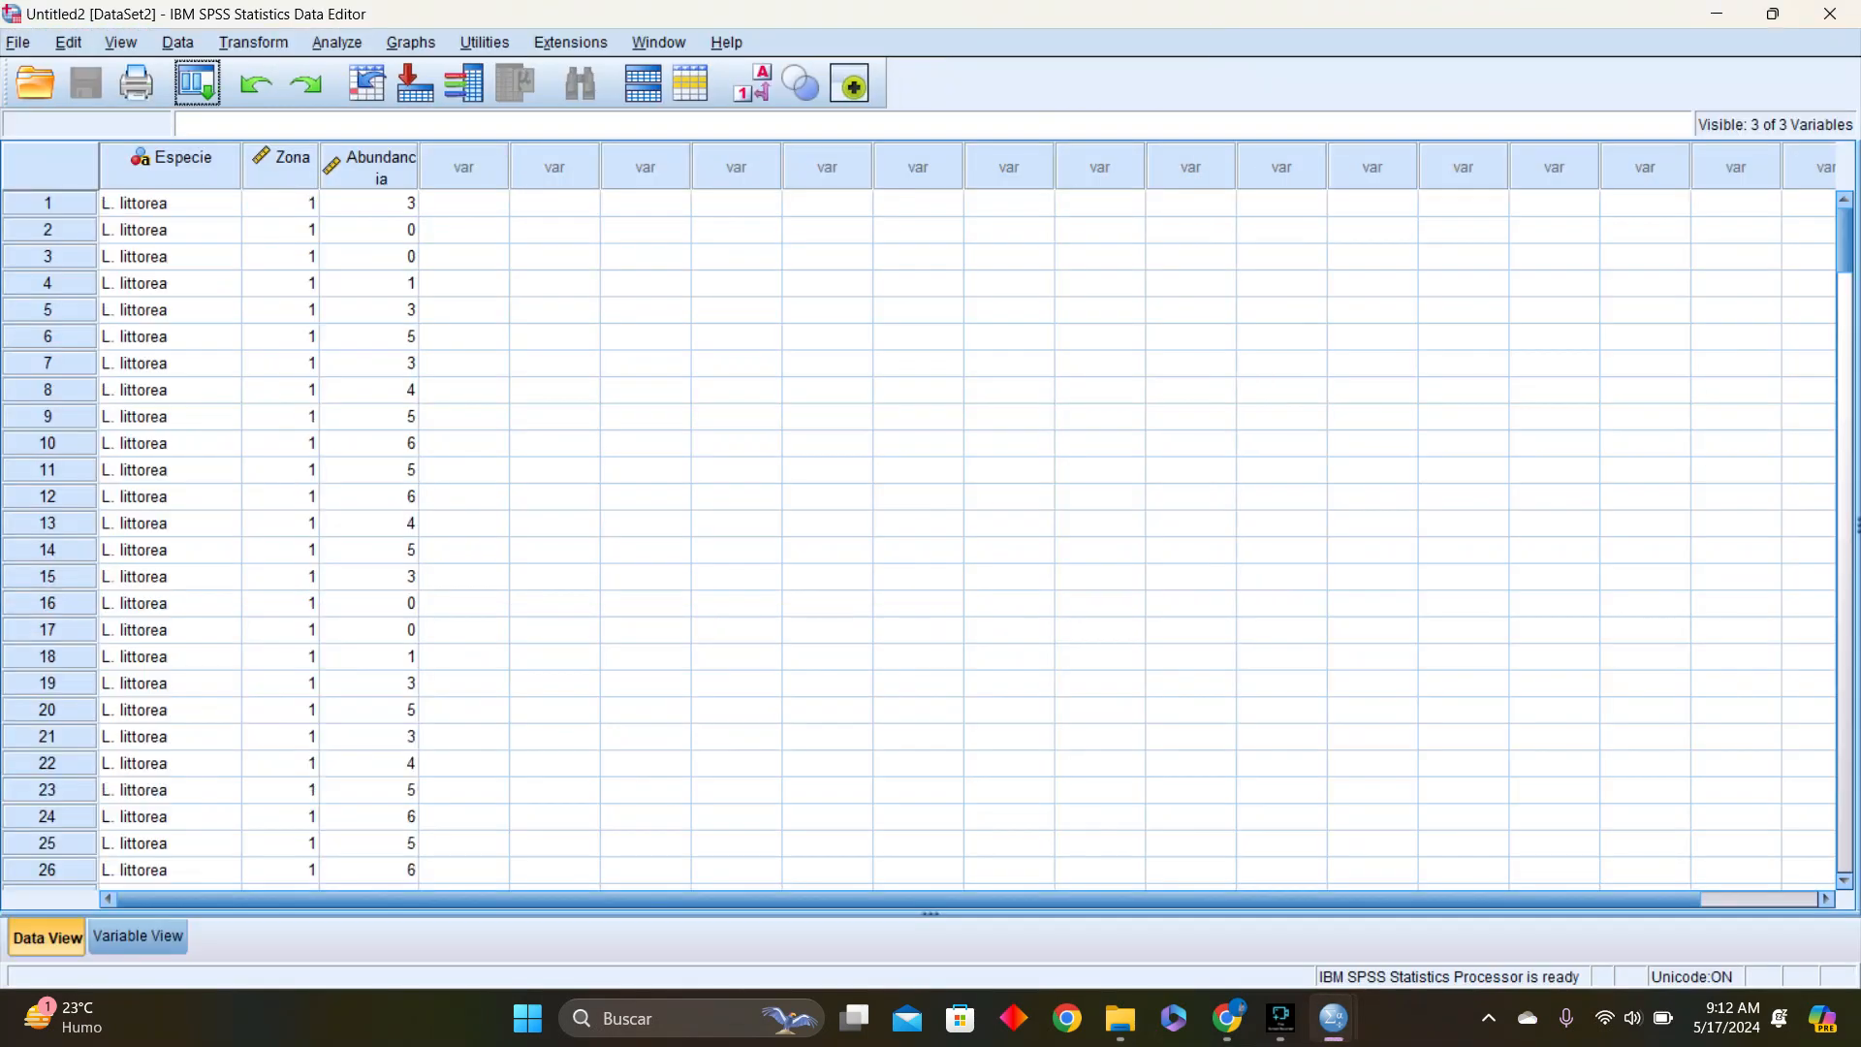
{"action": "left_click", "coordinate": [646, 443]}
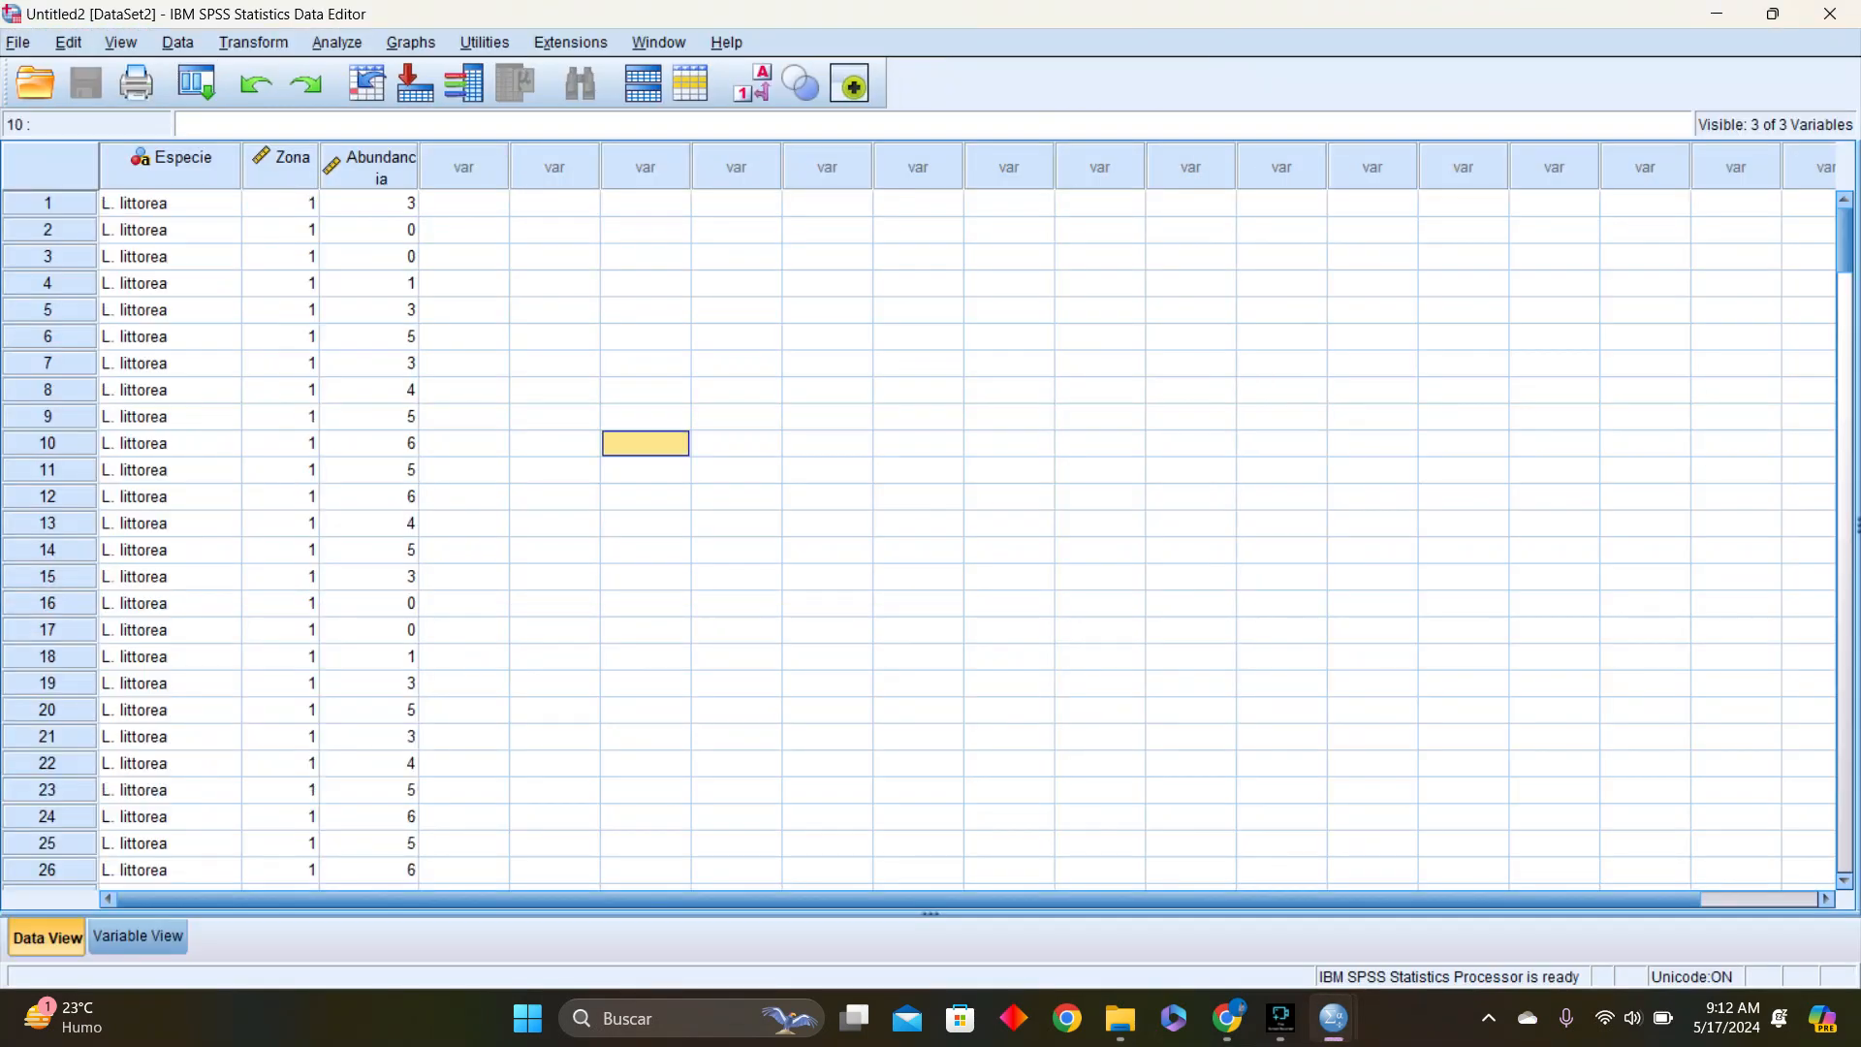
Start Select Cases with the option to select cases if a condition is satisfied, and open the condition for editing
{"action": "left_click", "coordinate": [178, 43]}
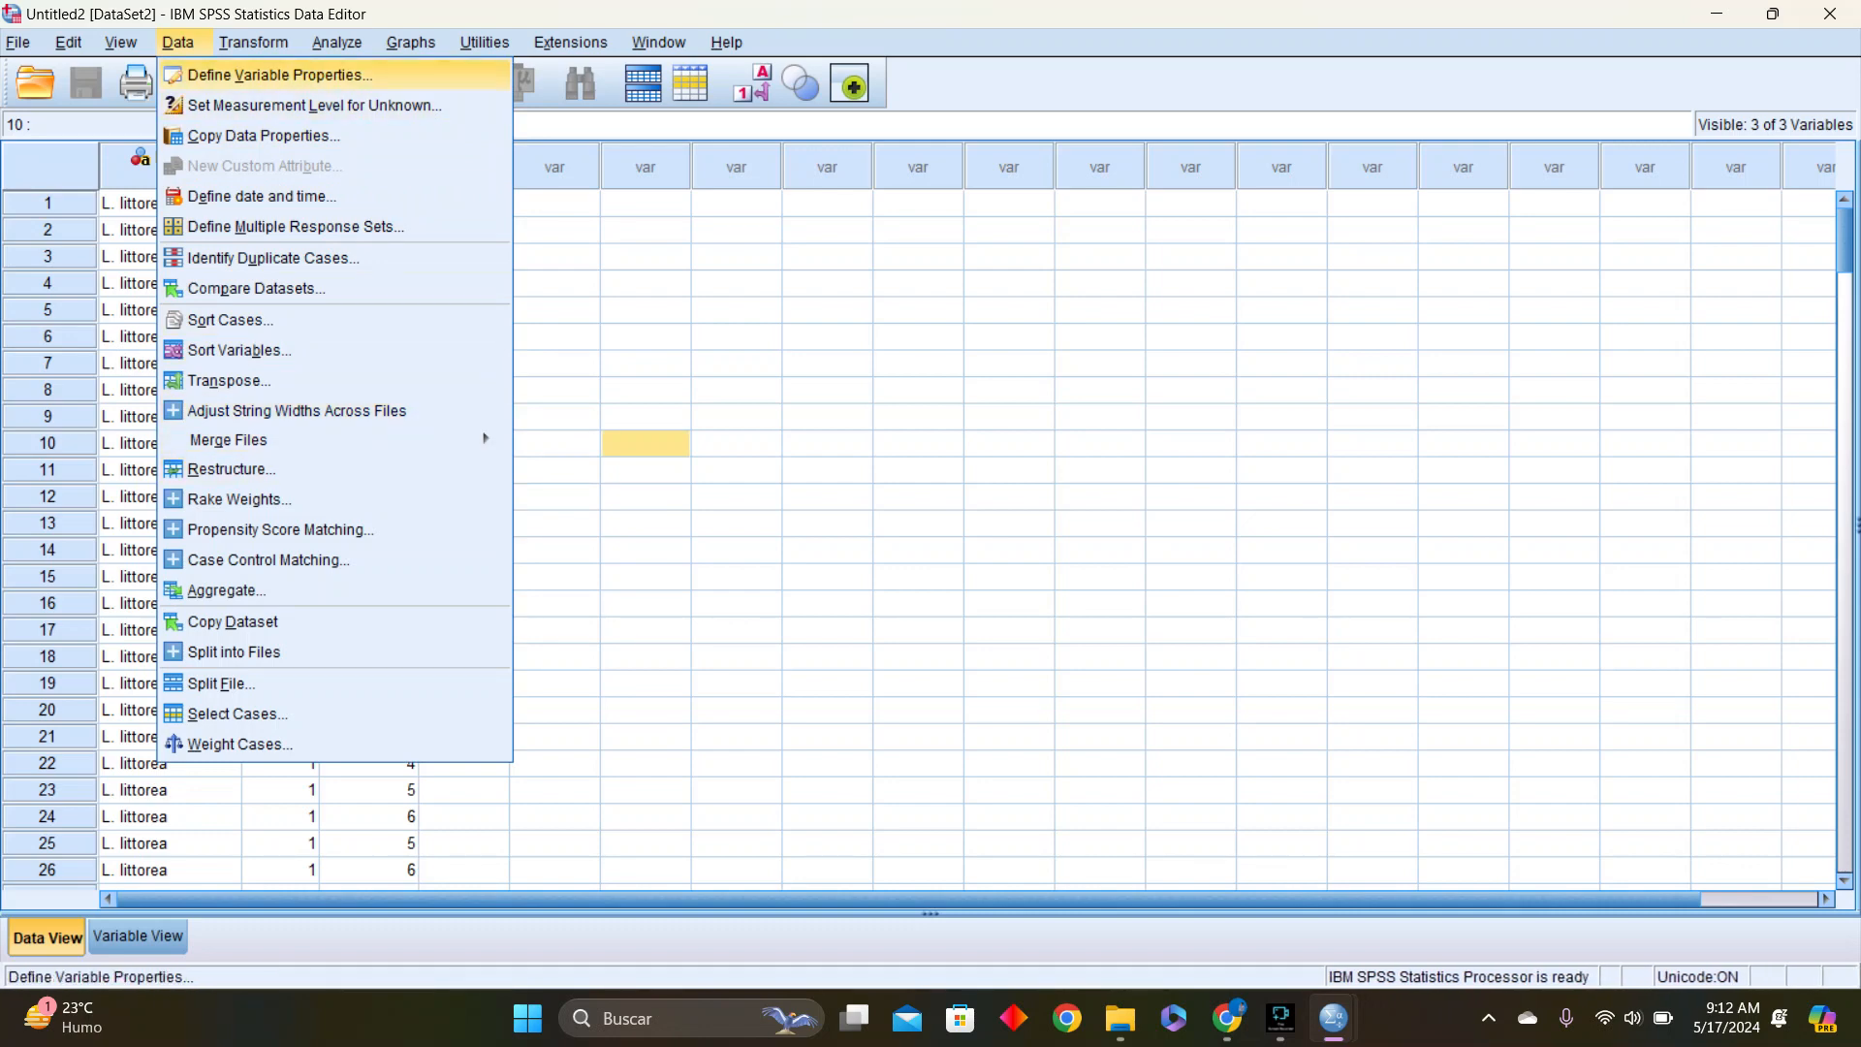
{"action": "mouse_move", "coordinate": [338, 43]}
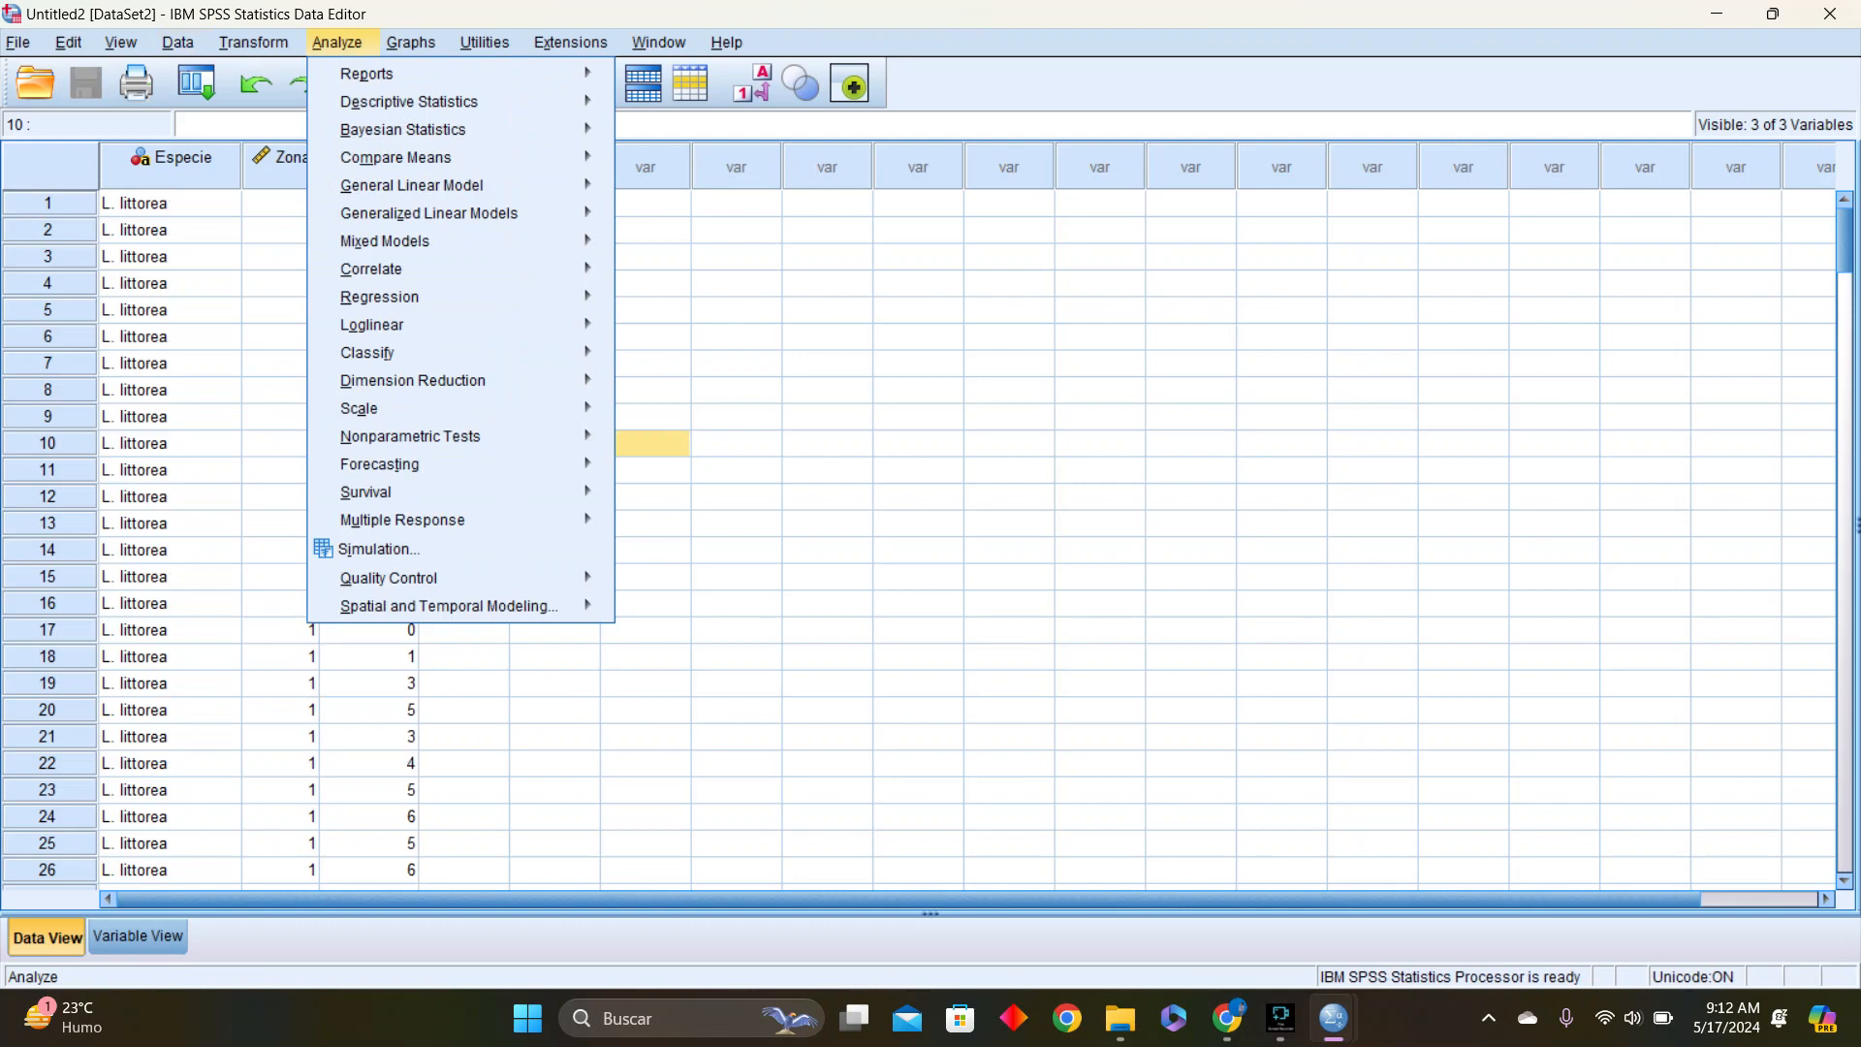
{"action": "mouse_move", "coordinate": [429, 214]}
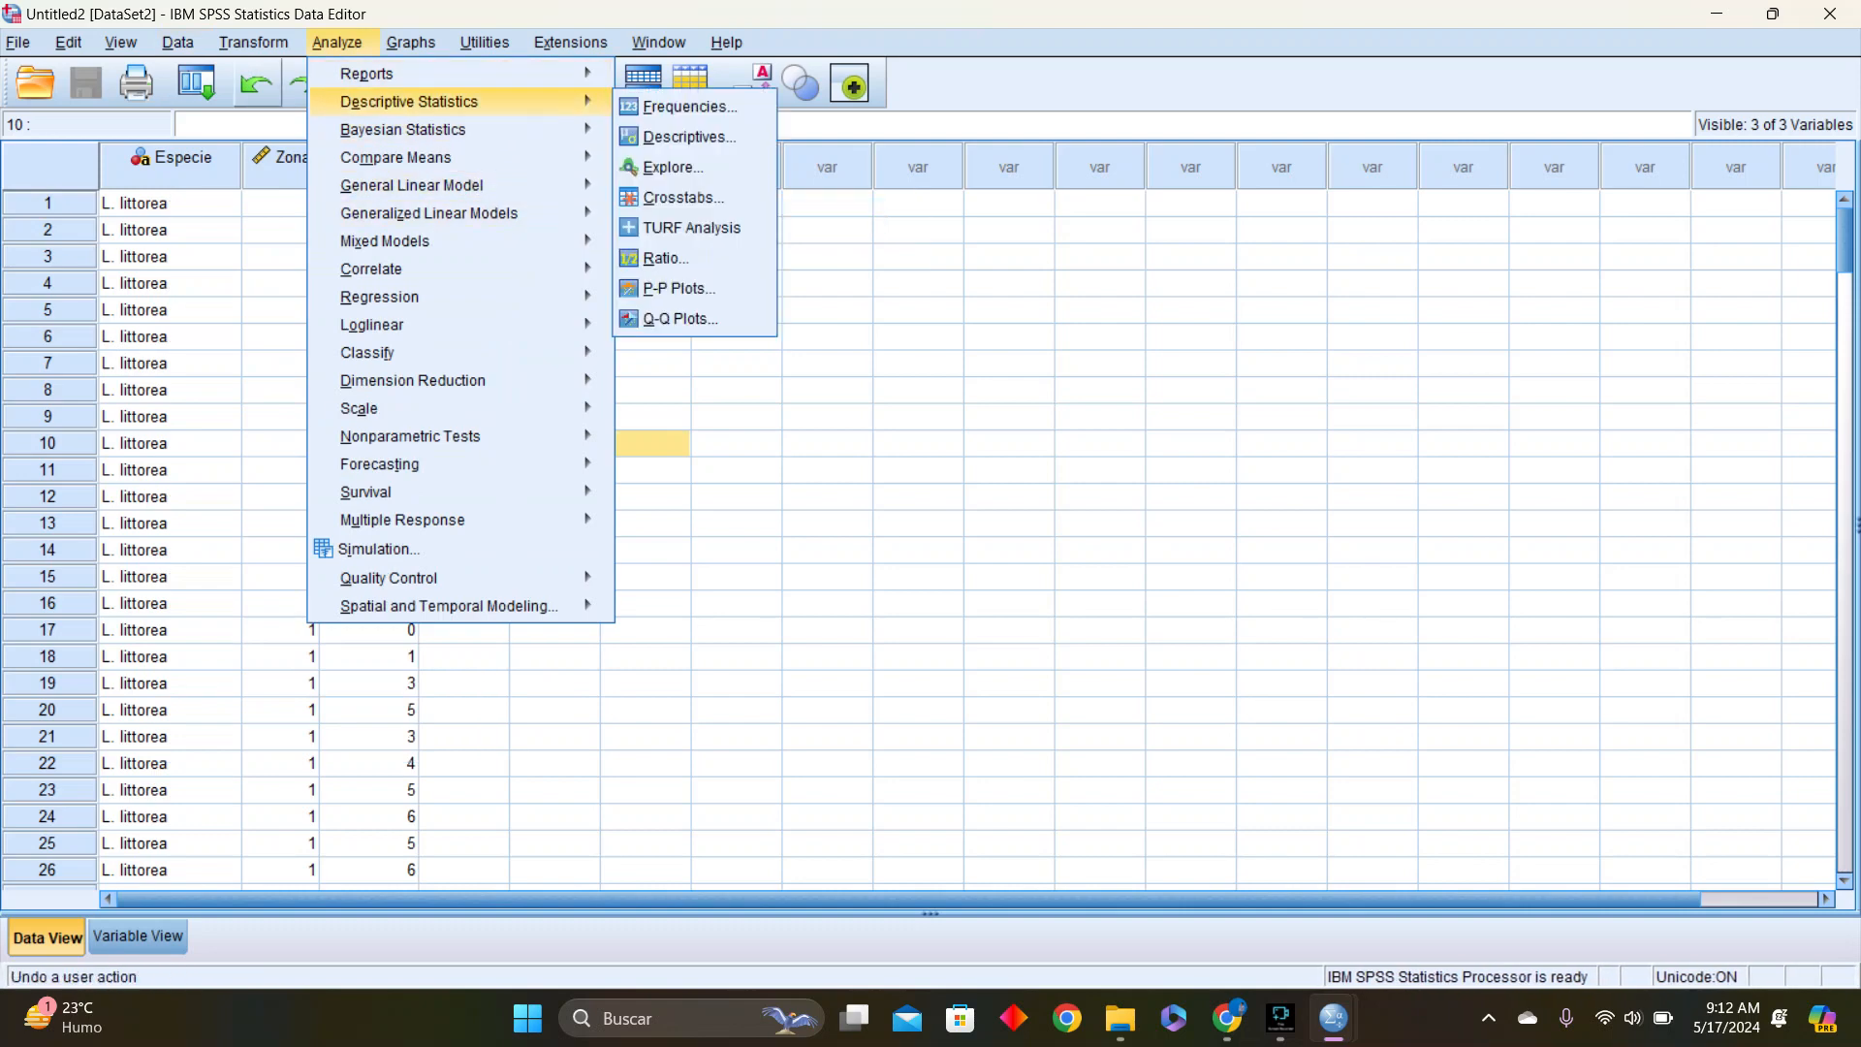
{"action": "mouse_move", "coordinate": [179, 42]}
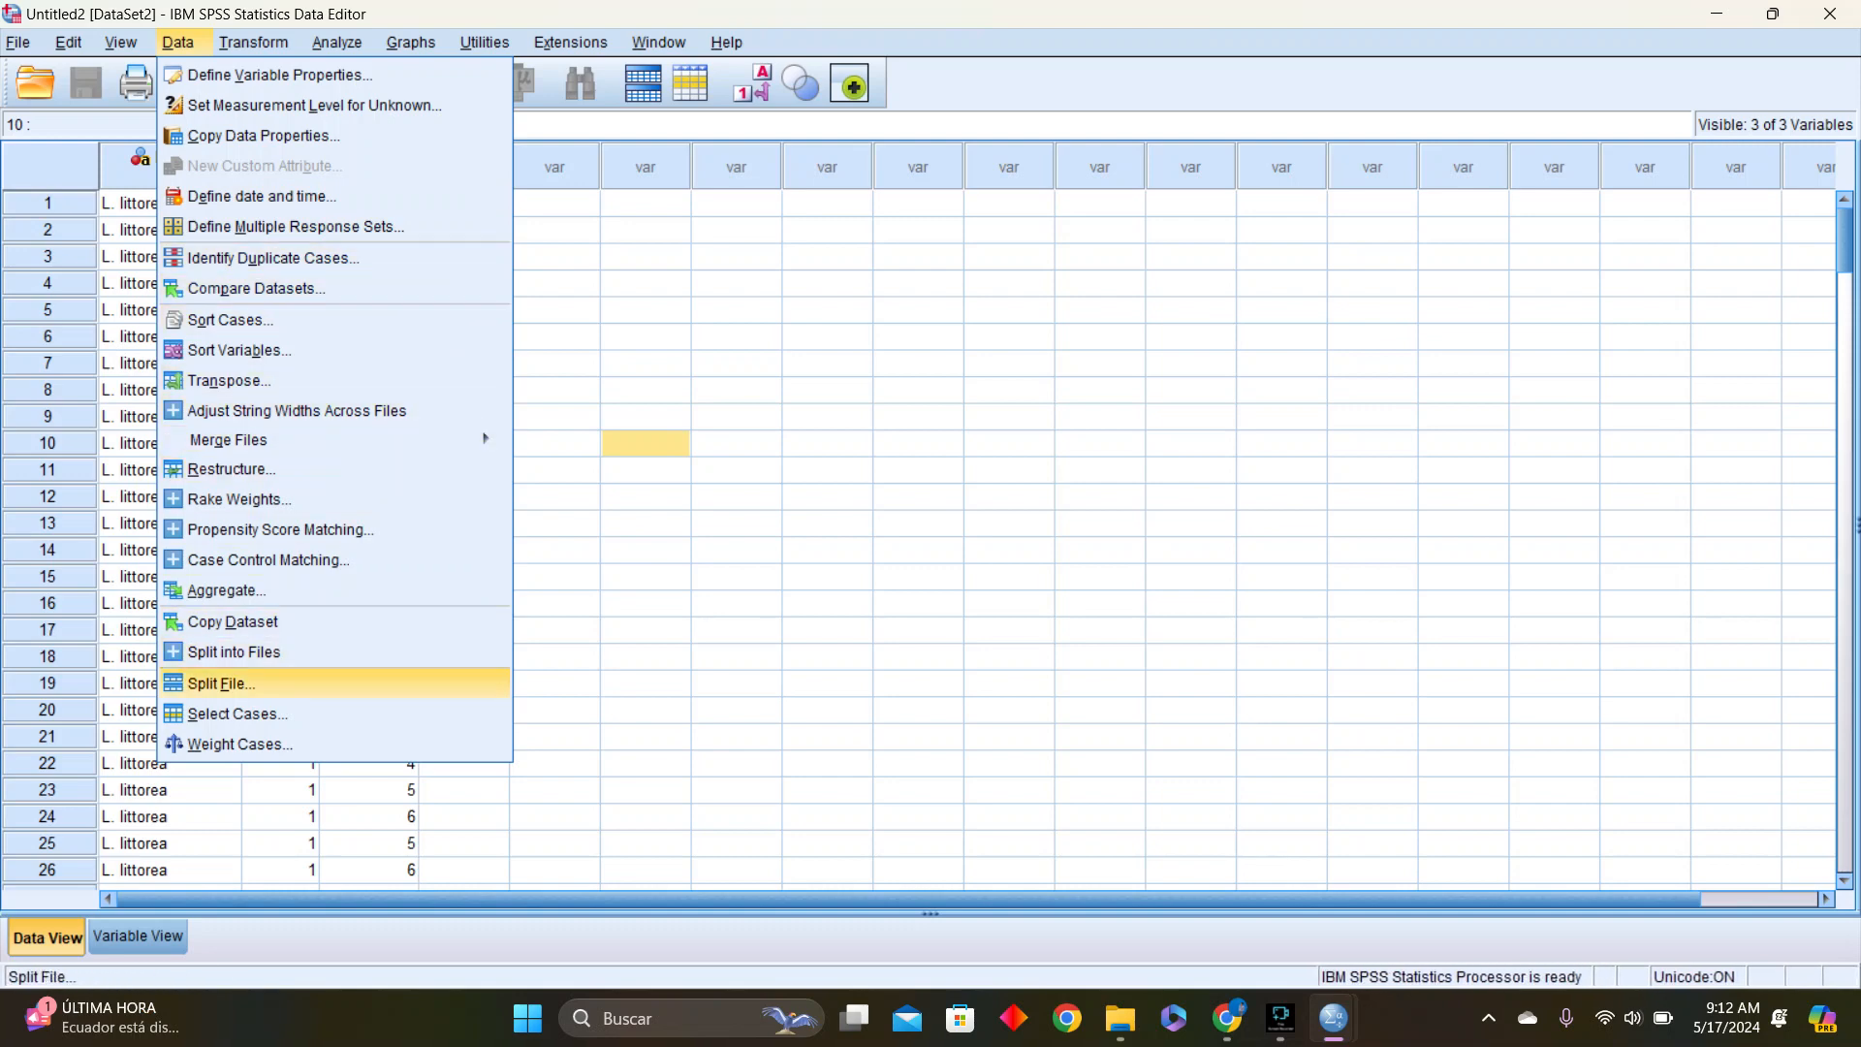
{"action": "left_click", "coordinate": [238, 713]}
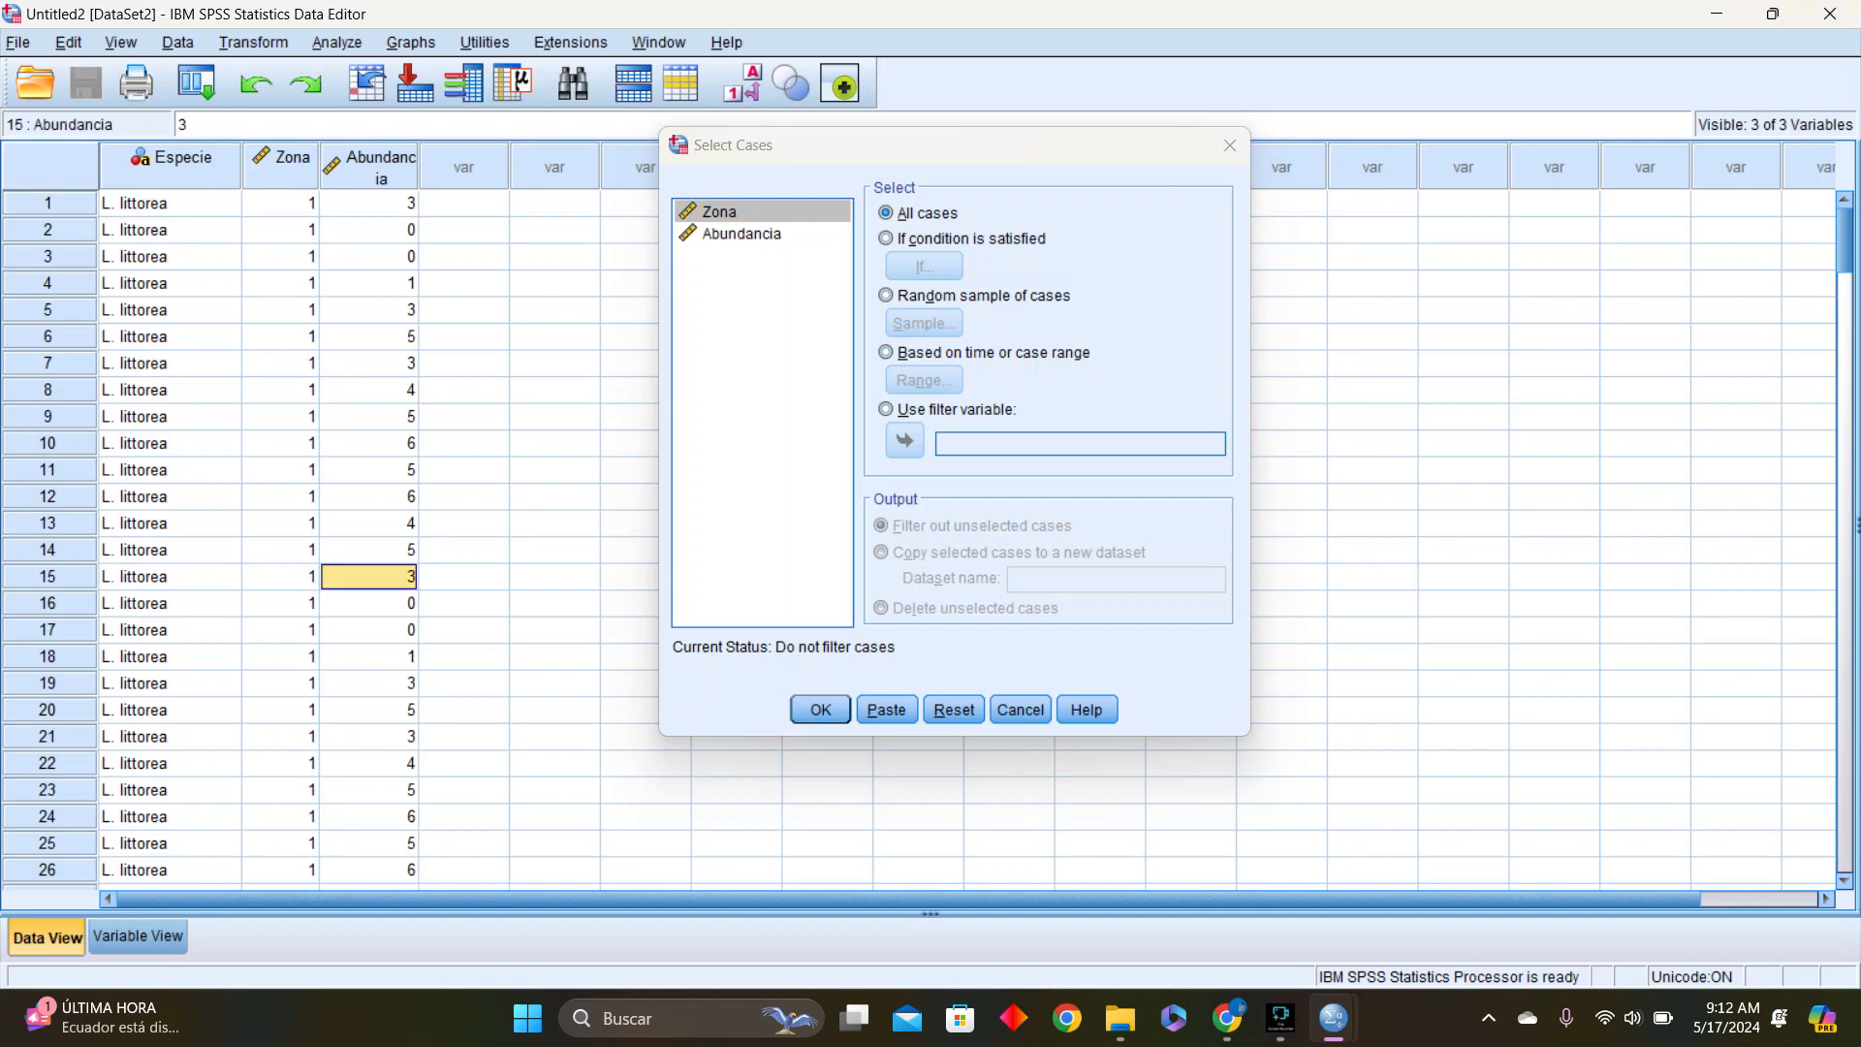
{"action": "left_click", "coordinate": [886, 238]}
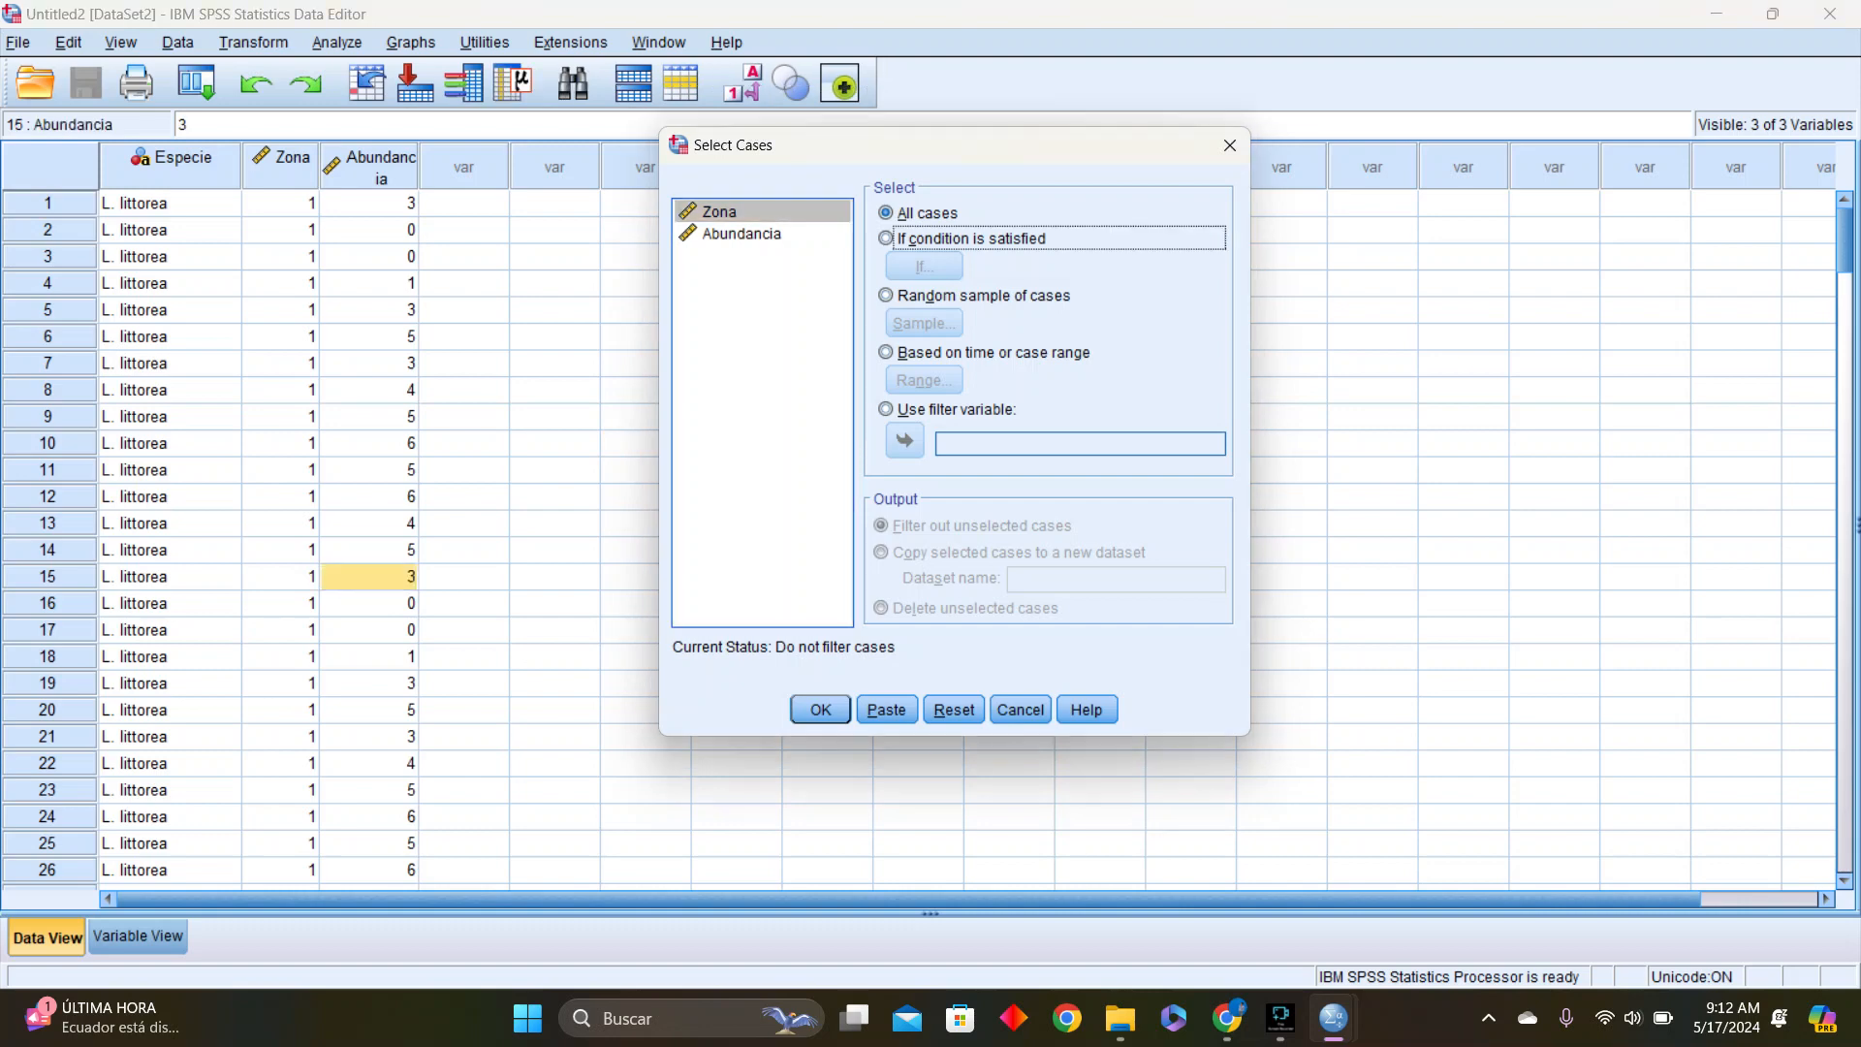
{"action": "left_click", "coordinate": [924, 266]}
{"action": "left_click", "coordinate": [979, 262]}
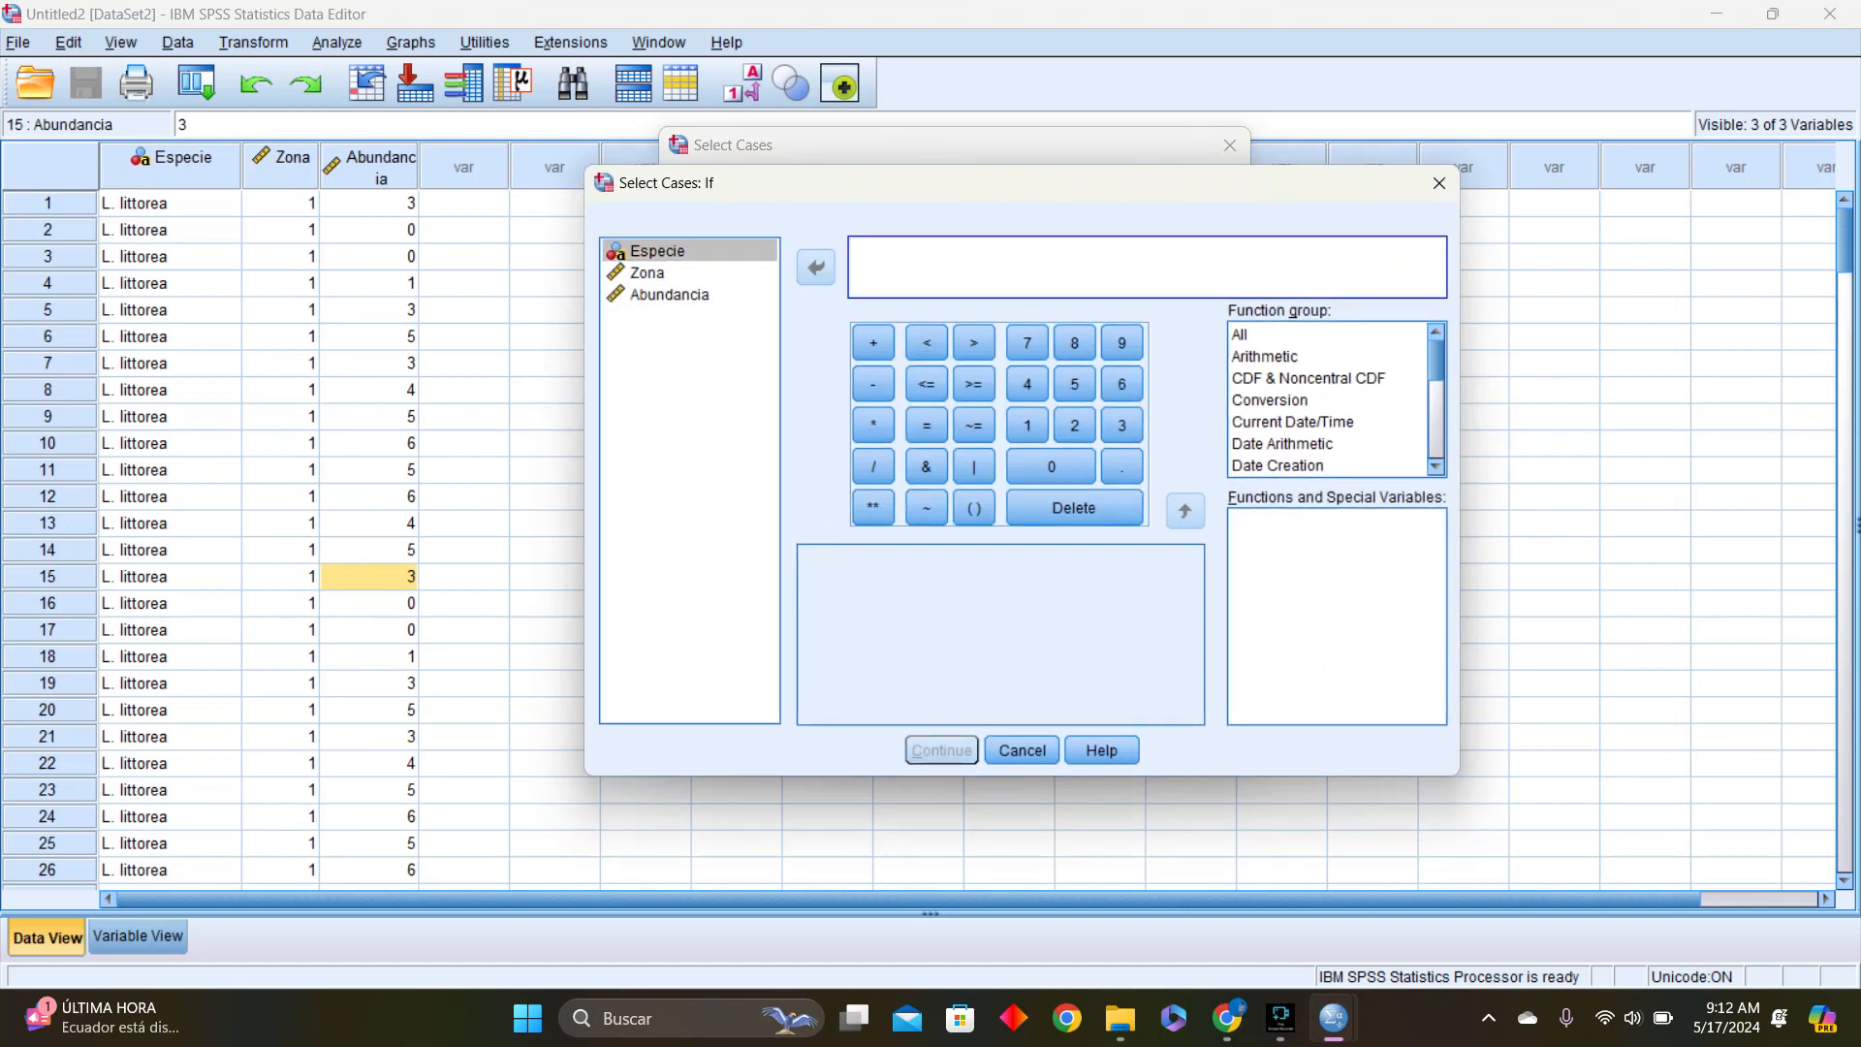
Enter the species criterion Especie = "L.littorea" as the first part of the case selection condition
{"action": "type", "text": "Especie"}
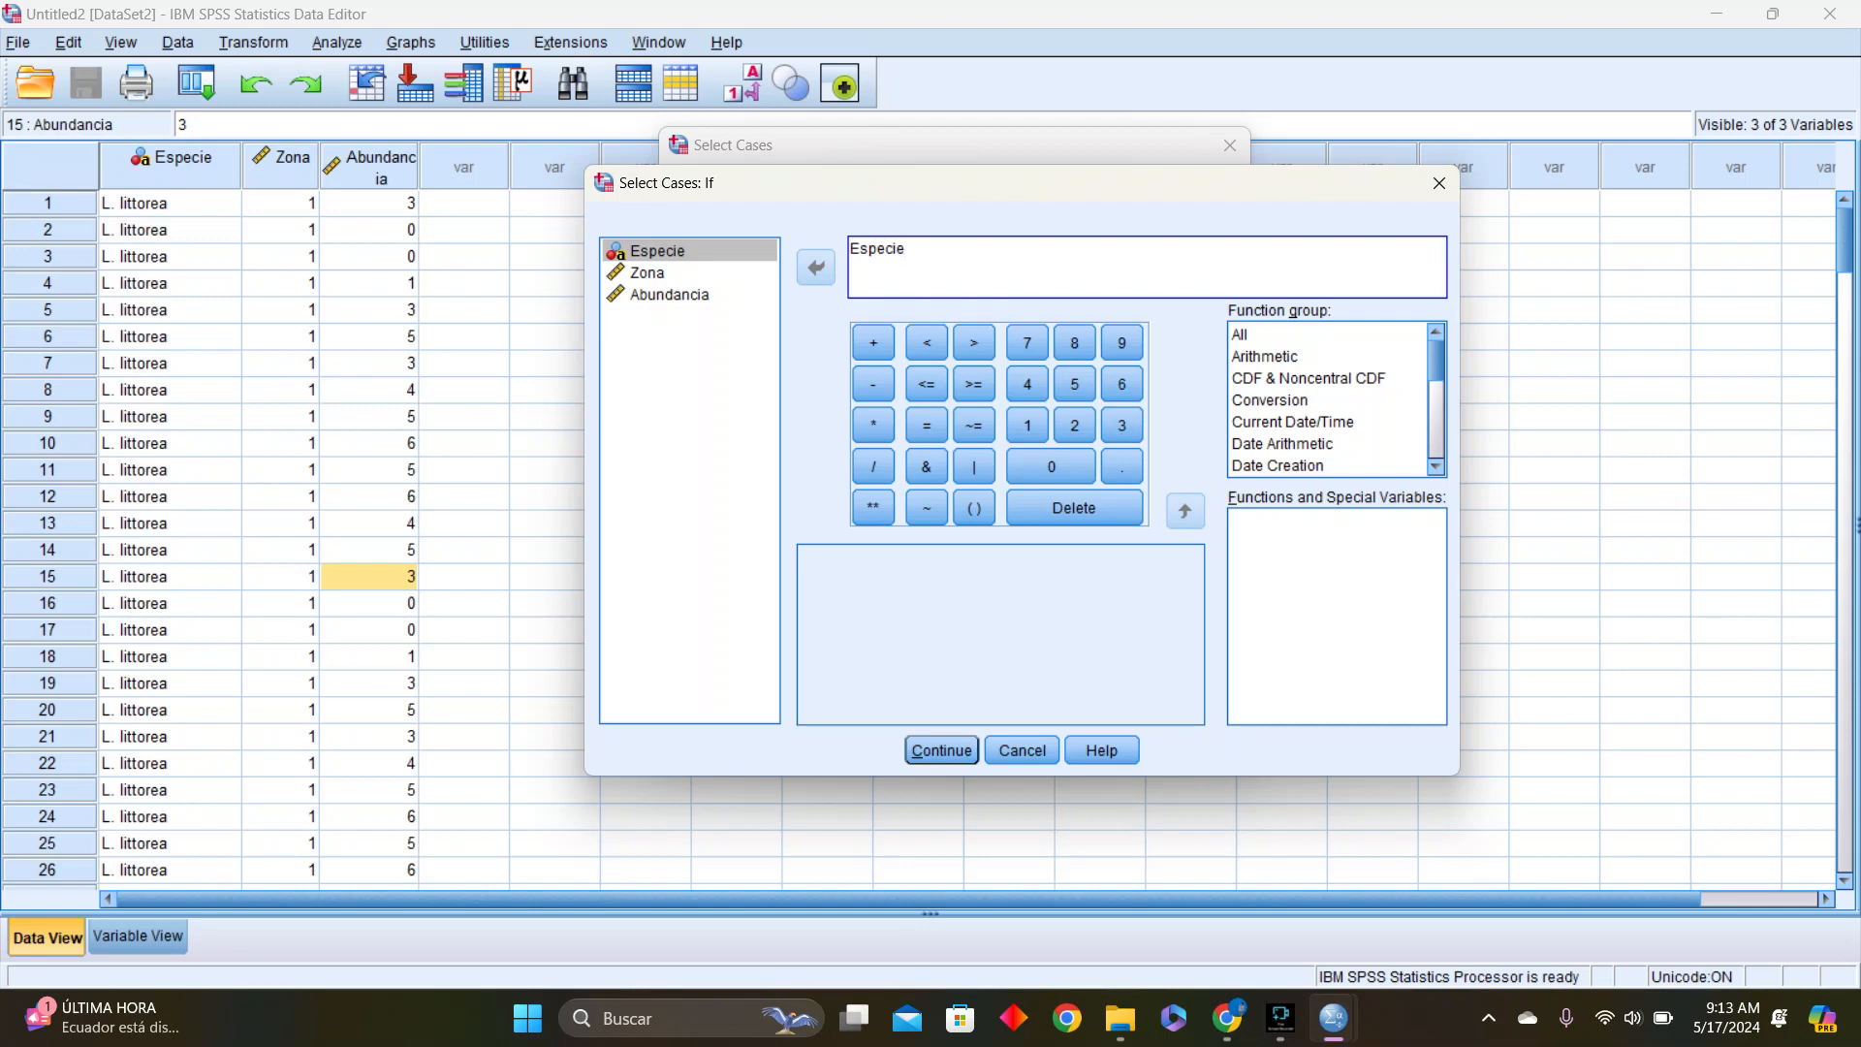
{"action": "type", "text": " ="}
{"action": "type", "text": "L.littorea\" & X"}
Extend the selection condition with & Zona="1" and try to accept it
{"action": "key", "text": "Num_Lock"}
{"action": "key", "text": "BackSpace"}
{"action": "type", "text": "Z"}
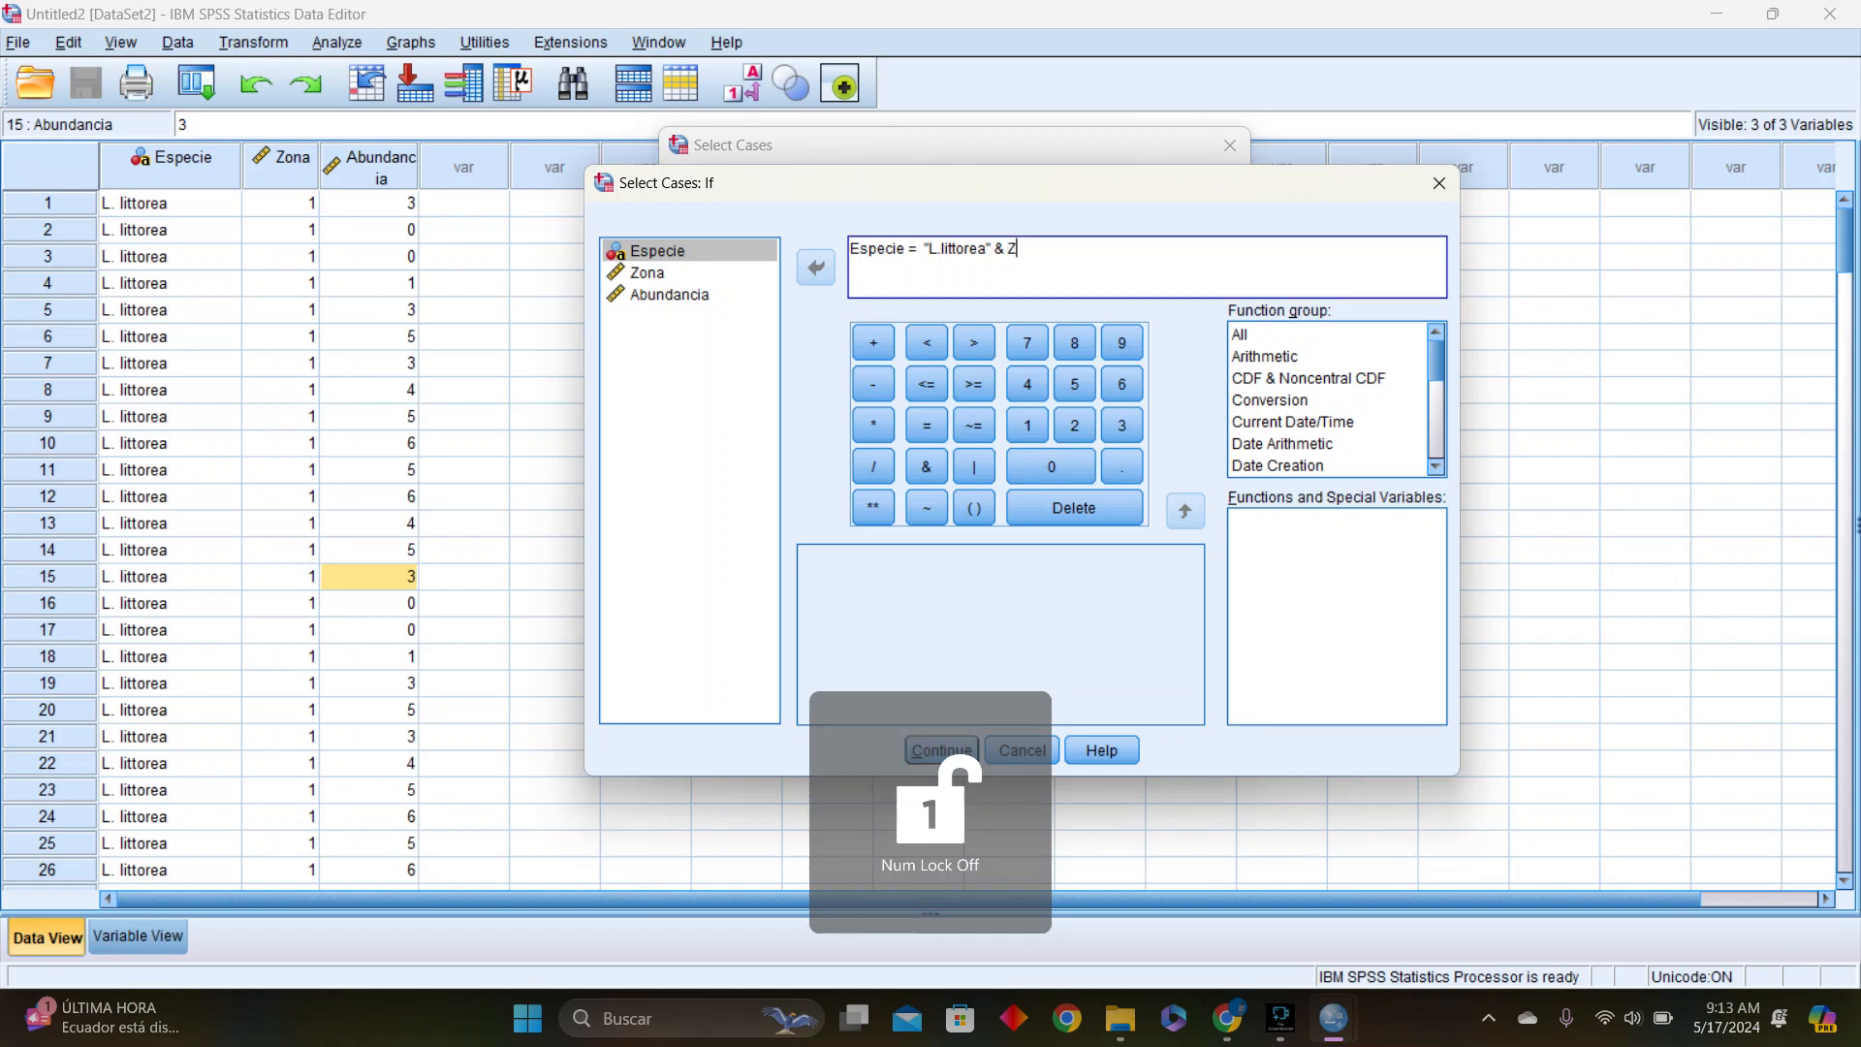
{"action": "type", "text": "ona"}
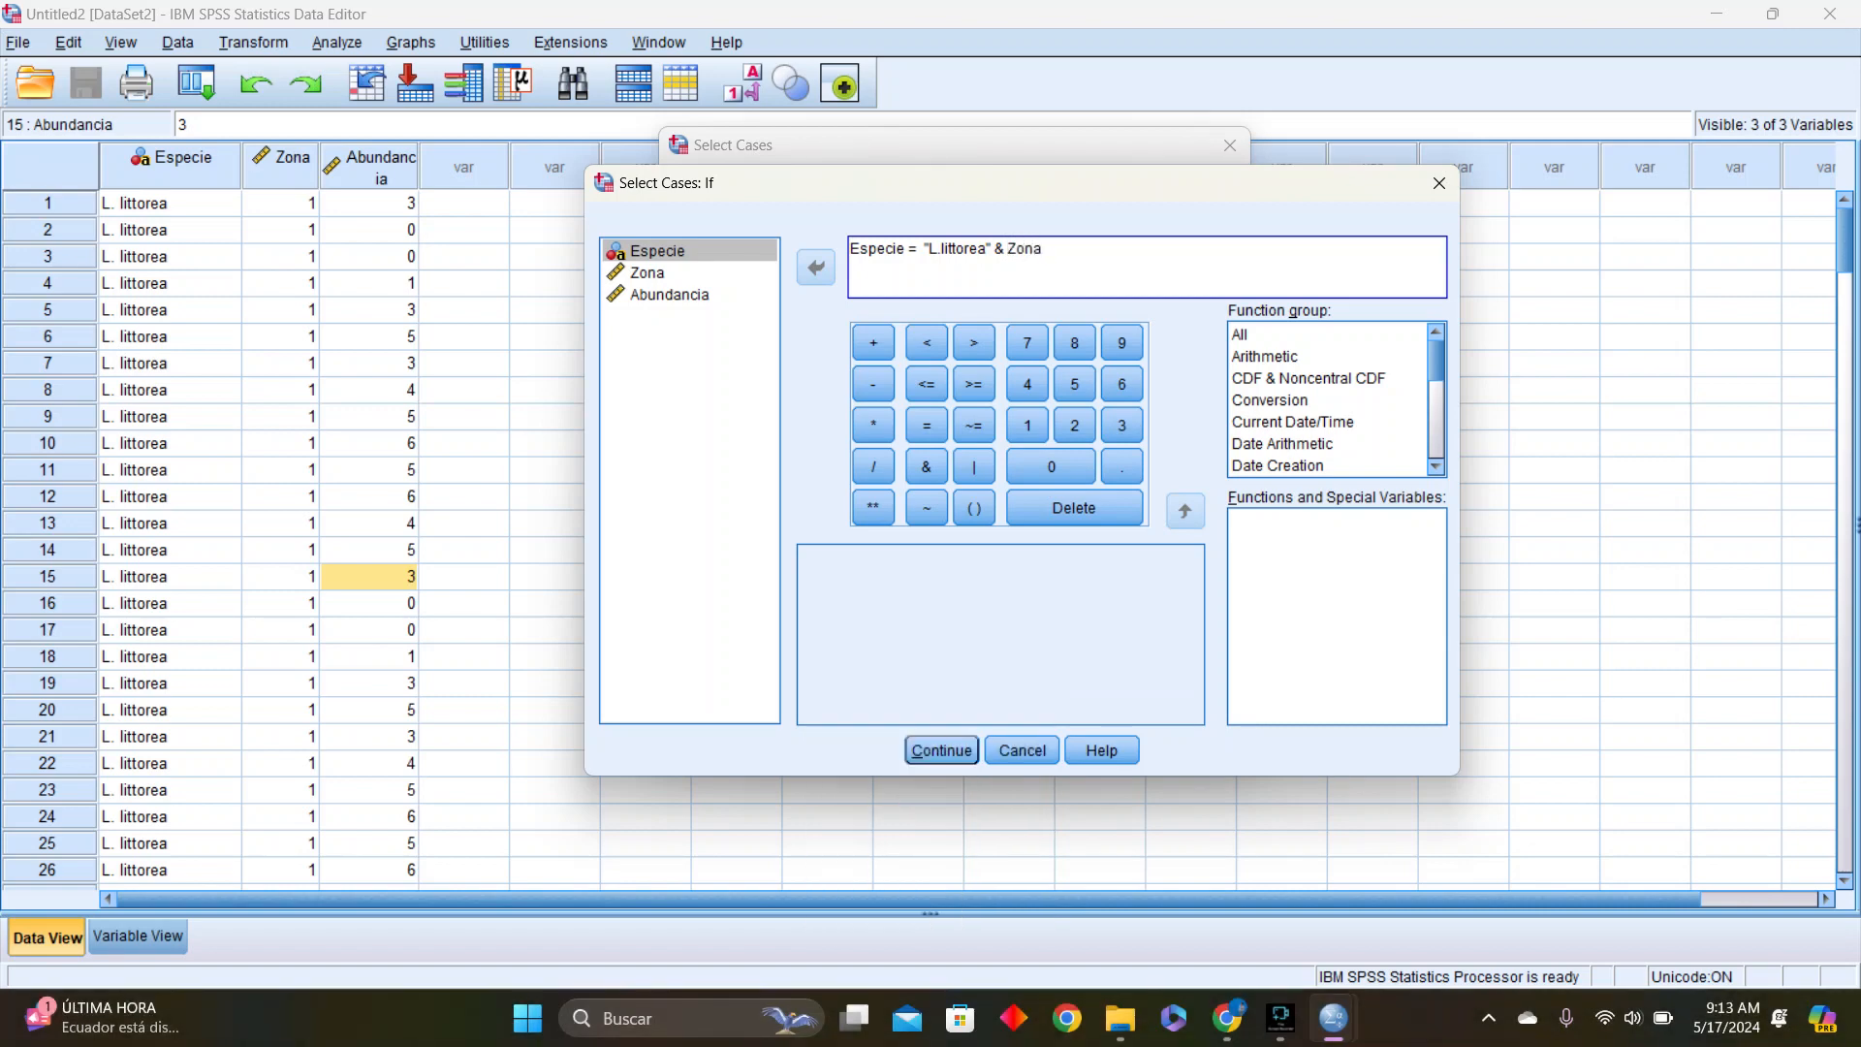
{"action": "type", "text": "=1"}
{"action": "type", "text": "\""}
{"action": "left_click", "coordinate": [1052, 249]}
{"action": "type", "text": "\""}
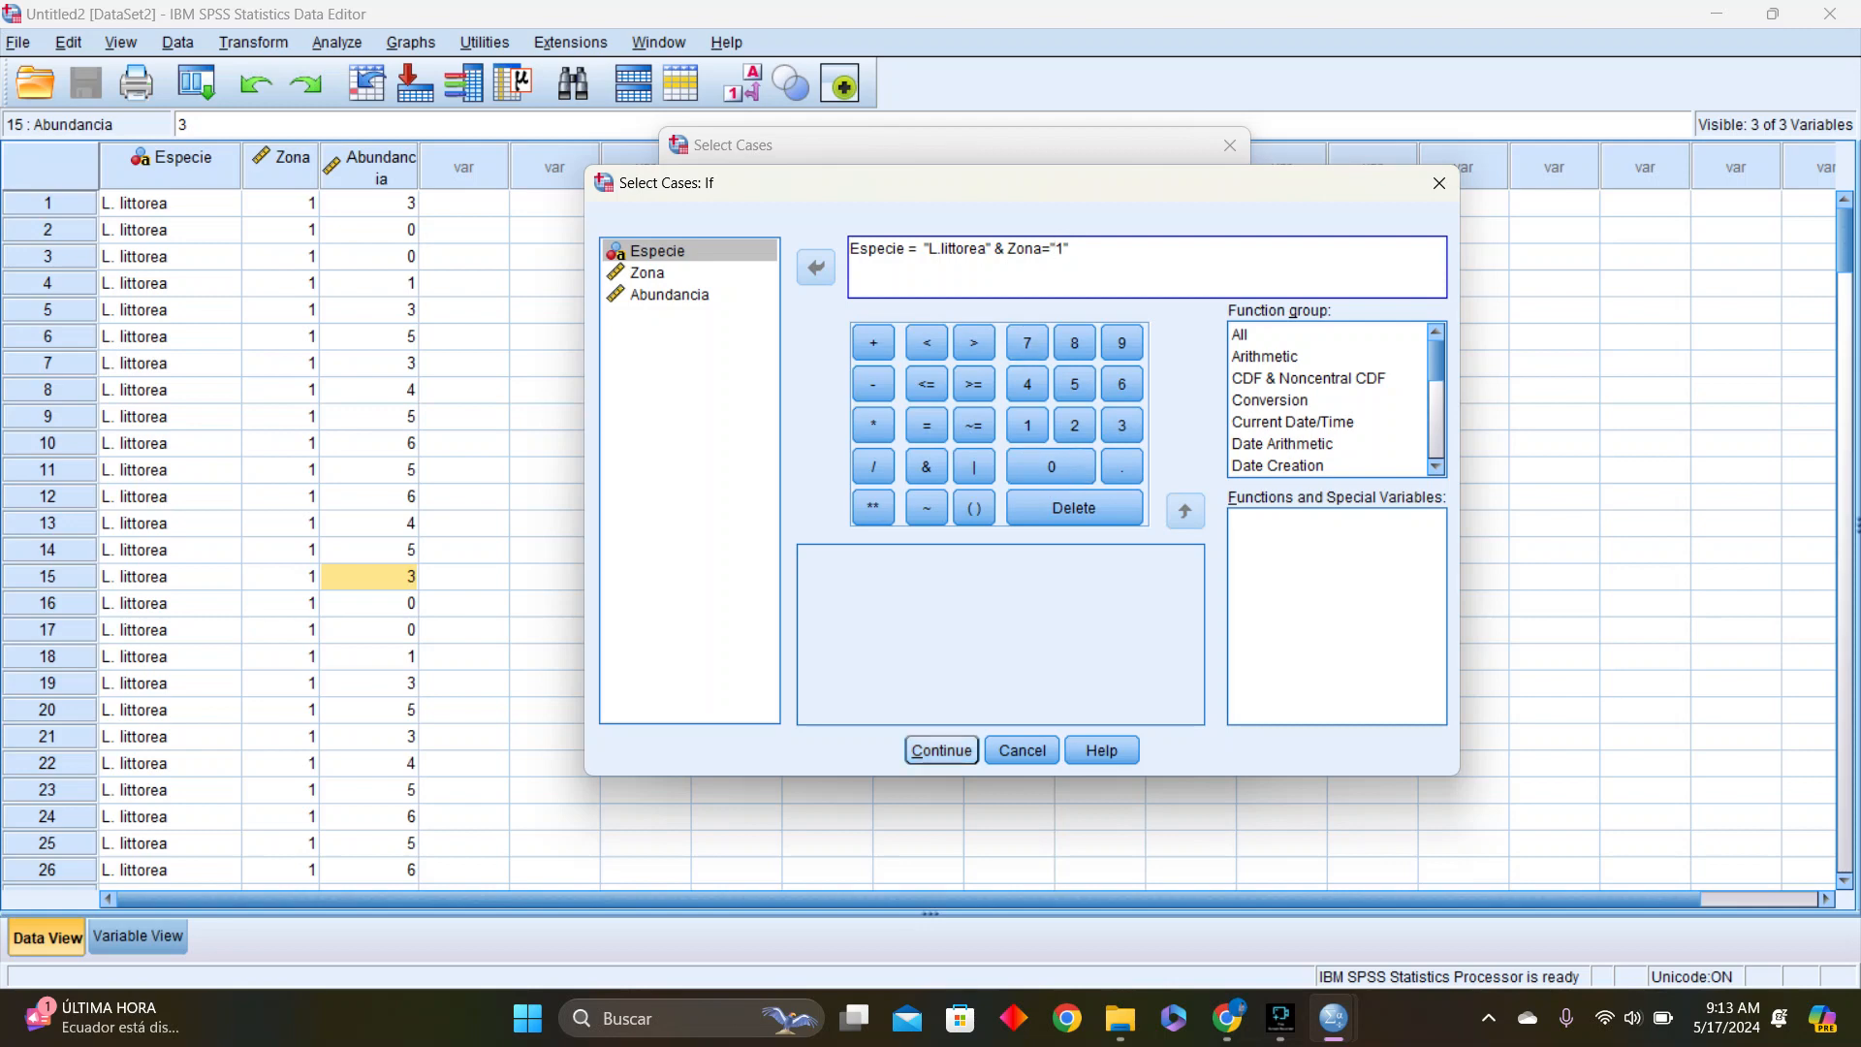
{"action": "key", "text": "Return"}
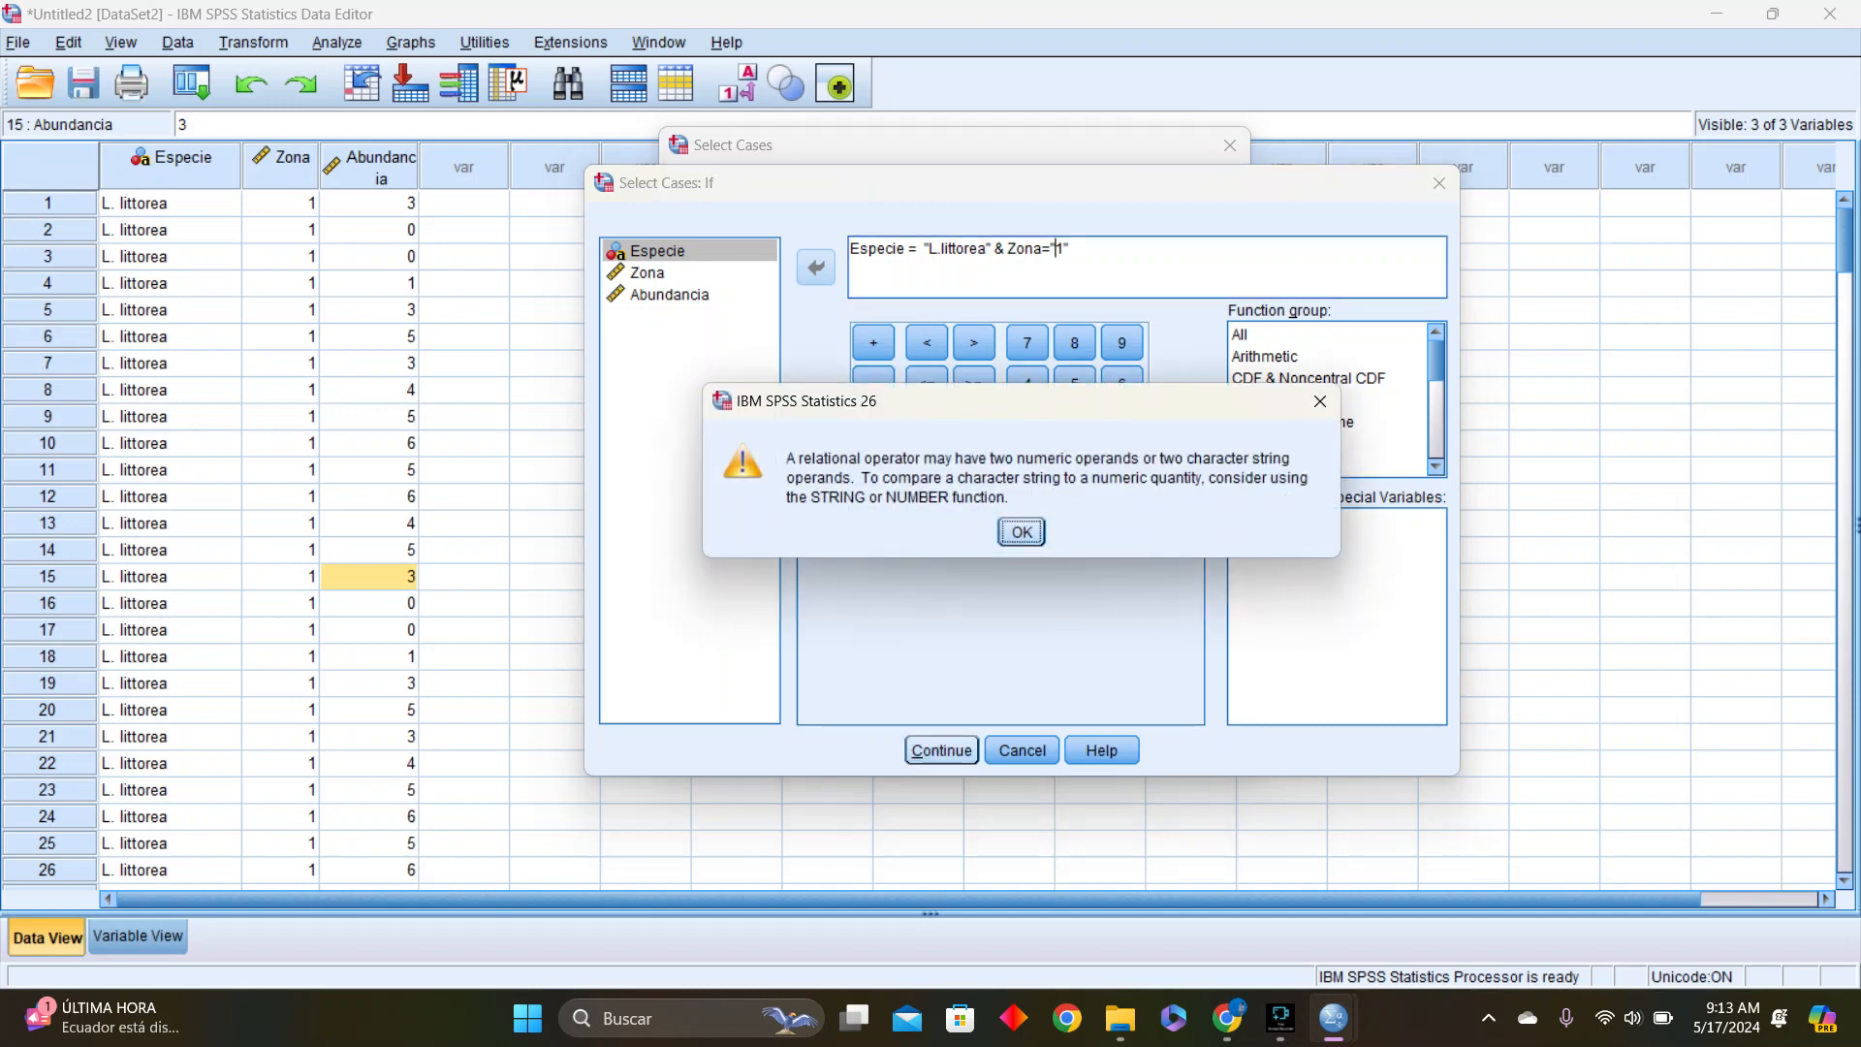
{"action": "key", "text": "Return"}
Remove the quotation marks around the zone value so the condition ends in Zona=1, and apply the case filter
{"action": "key", "text": "End"}
{"action": "key", "text": "BackSpace"}
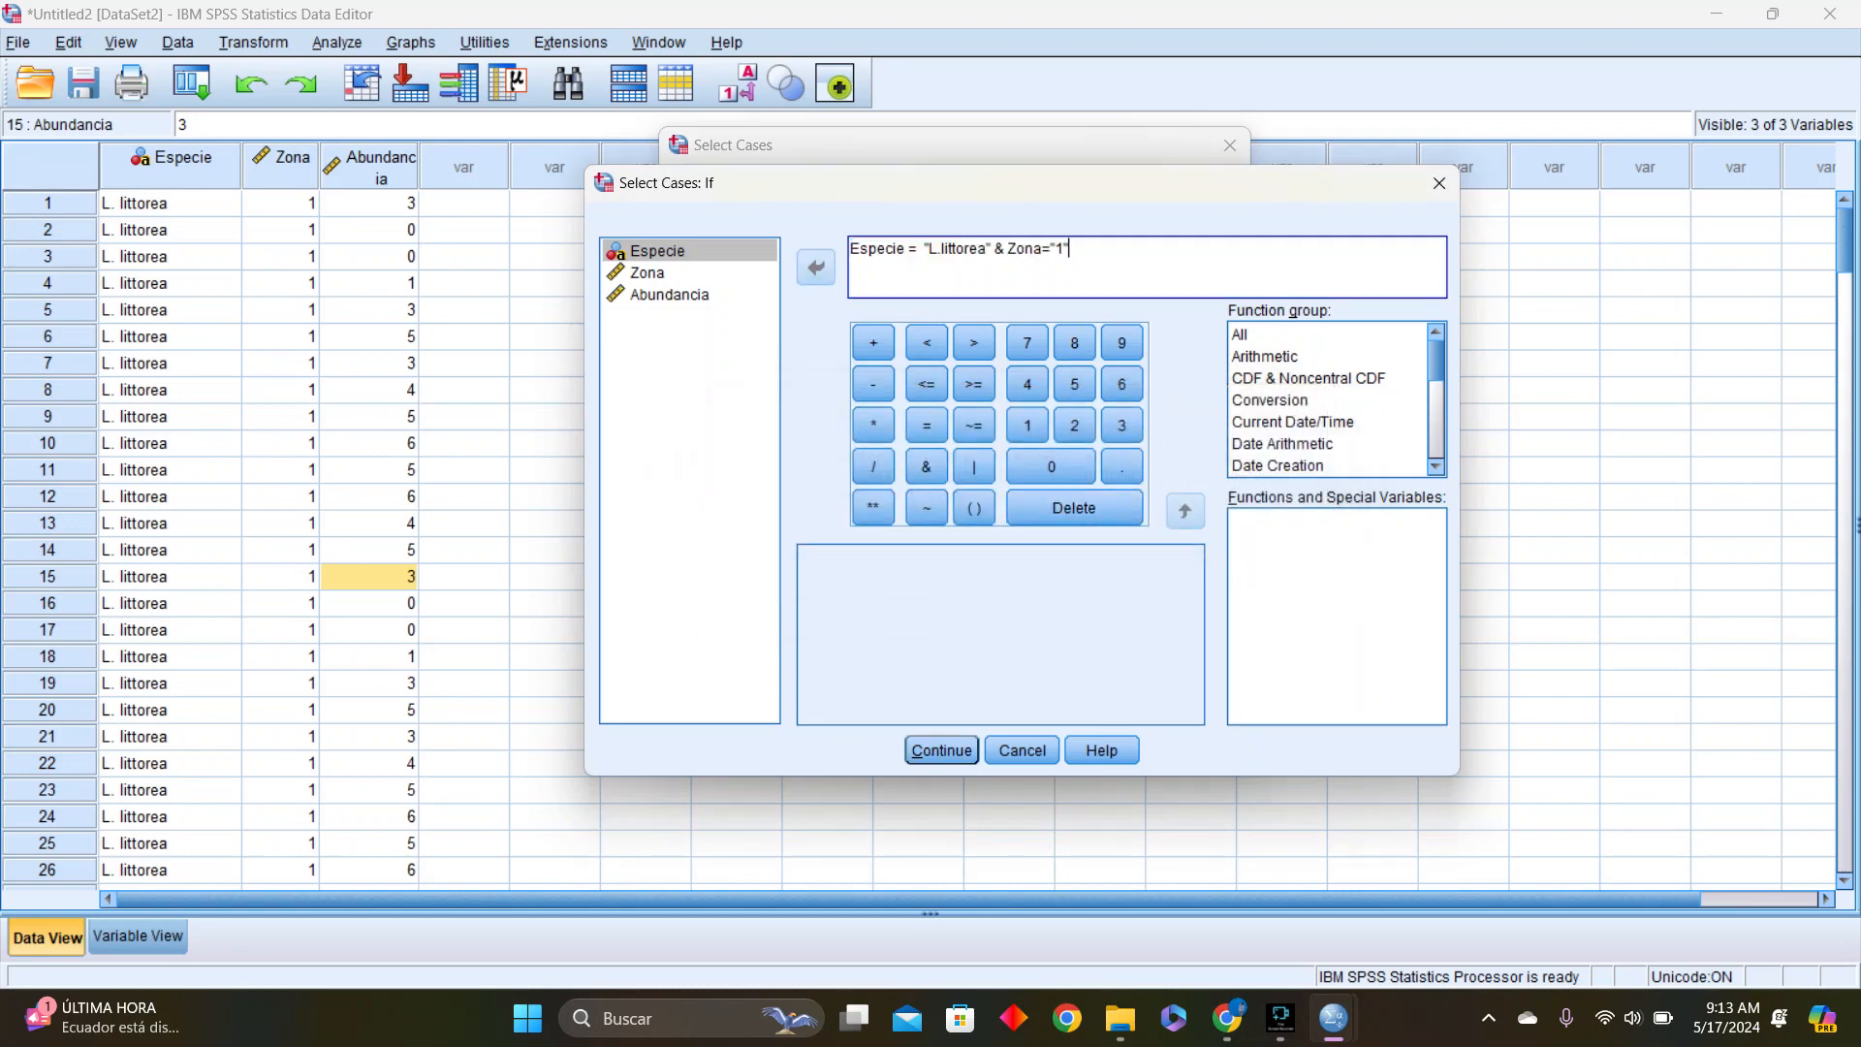
{"action": "key", "text": "Left"}
{"action": "key", "text": "Num_Lock"}
{"action": "key", "text": "BackSpace"}
{"action": "key", "text": "Right"}
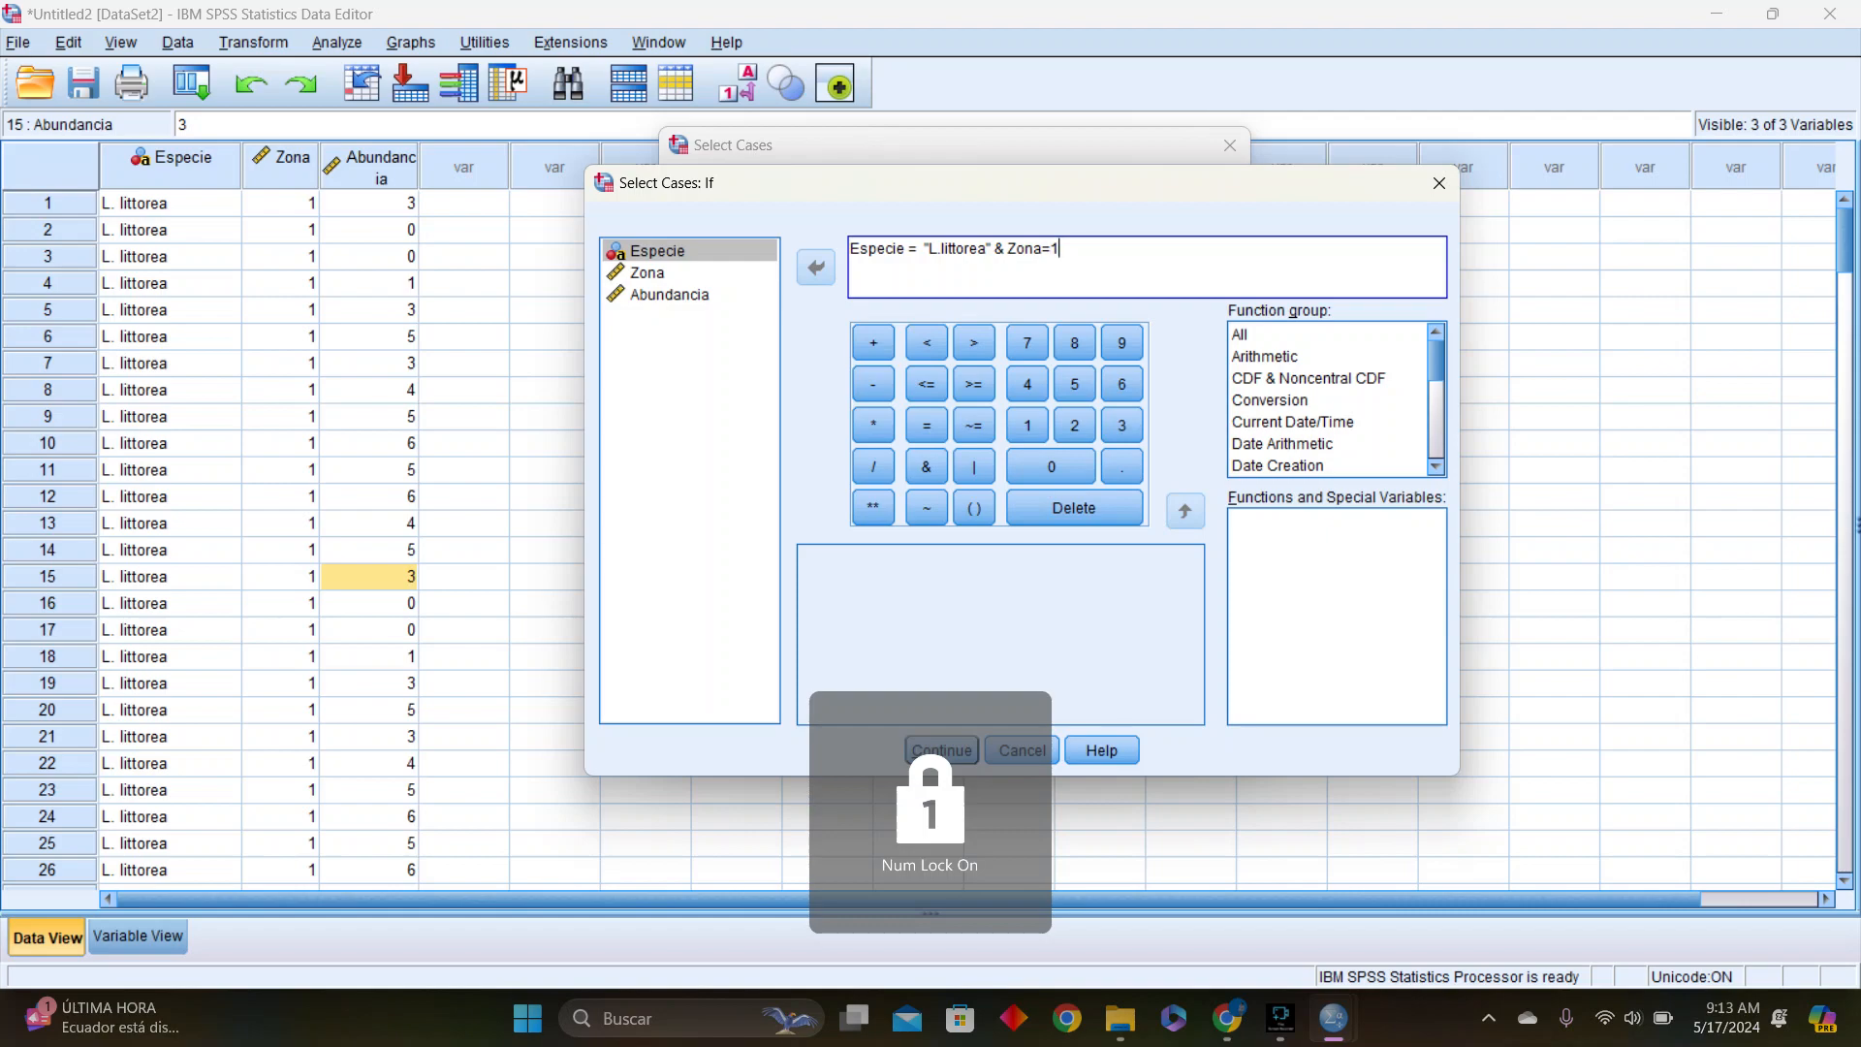
{"action": "key", "text": "Return"}
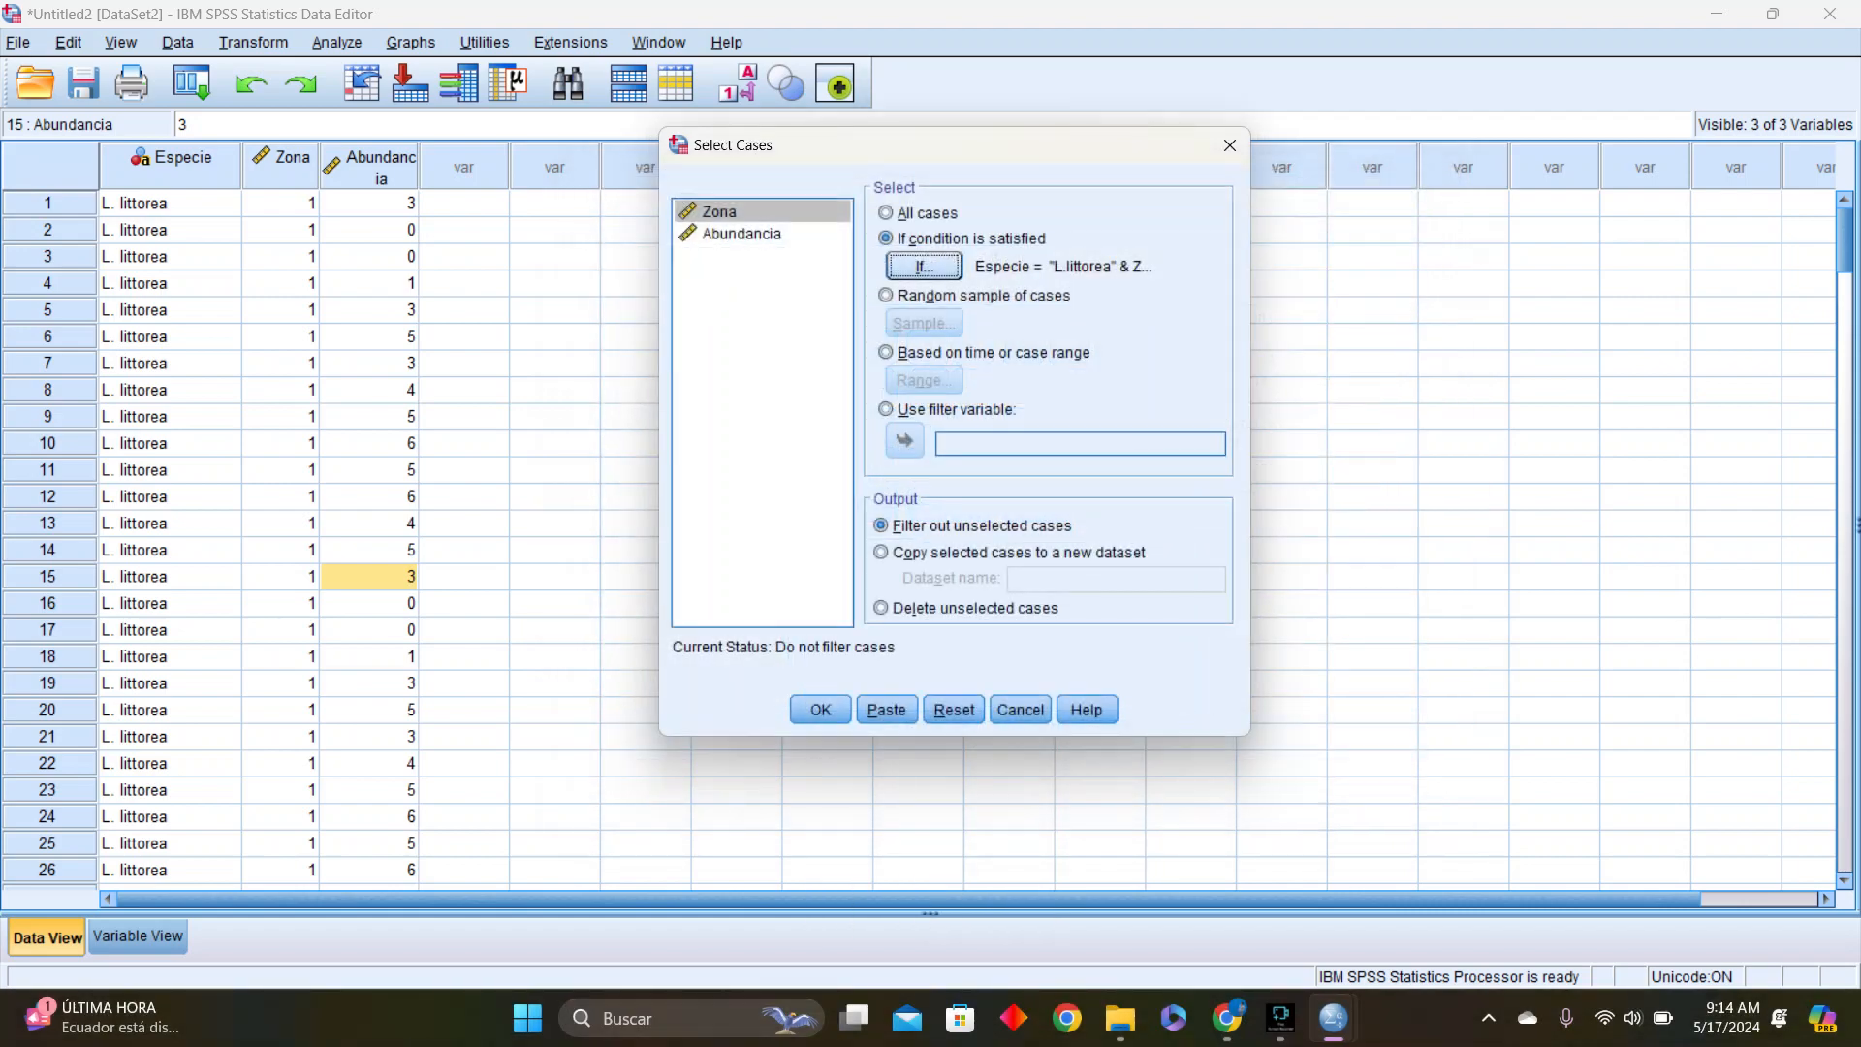
{"action": "key", "text": "Return"}
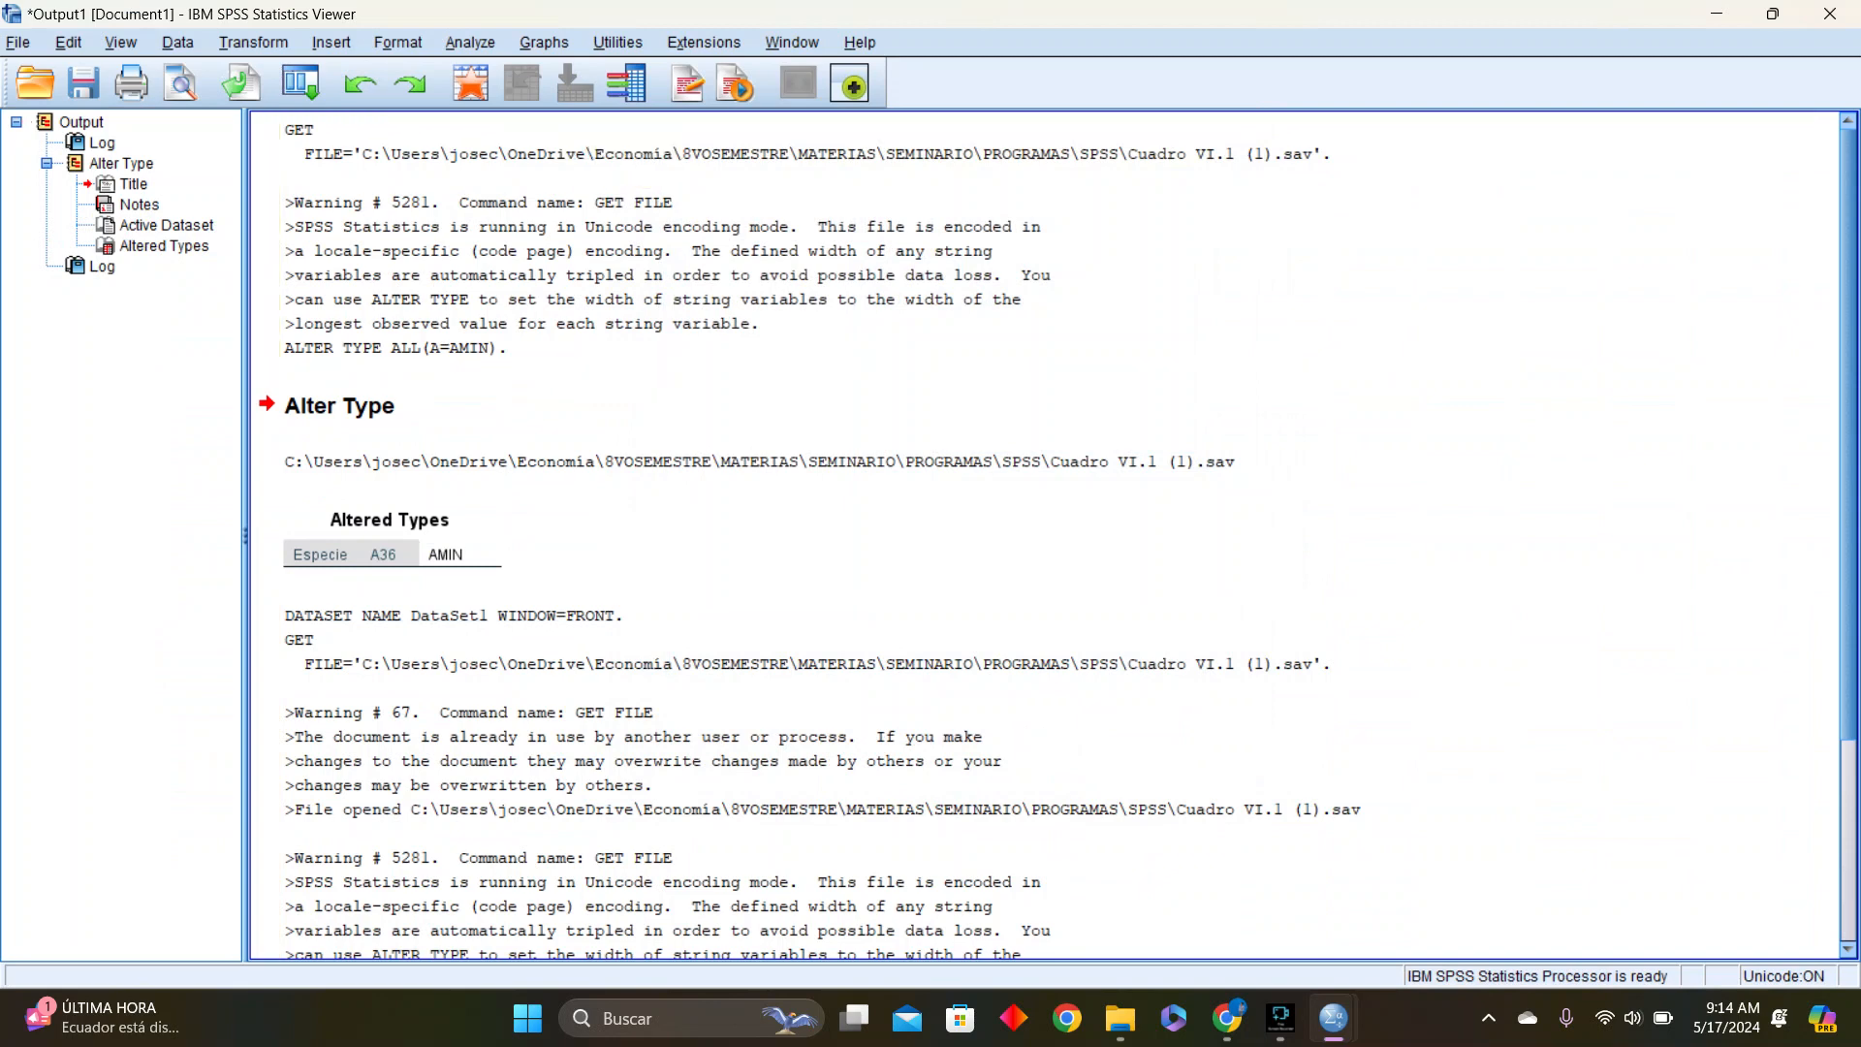
Return to the filtered dataset and open the legacy nonparametric one-sample Kolmogorov-Smirnov test
{"action": "mouse_move", "coordinate": [1334, 1018]}
{"action": "left_click", "coordinate": [1595, 892]}
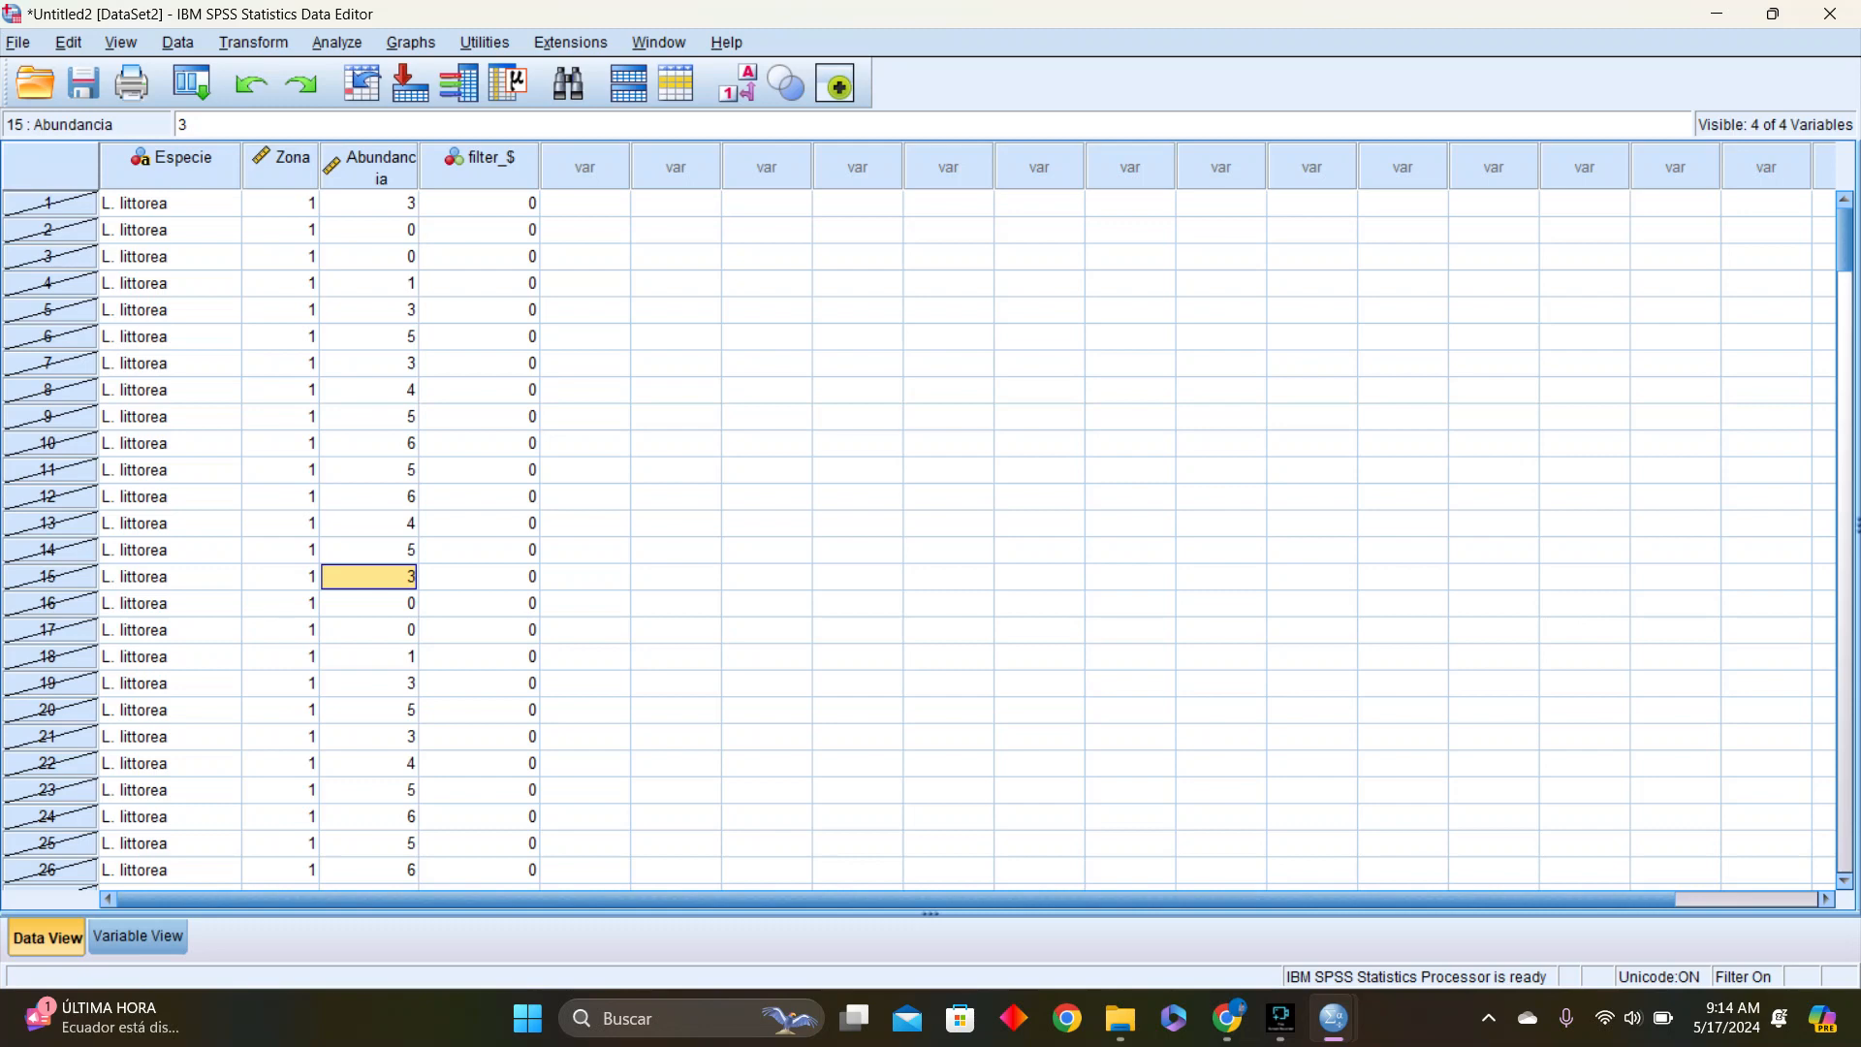
{"action": "left_click", "coordinate": [337, 43]}
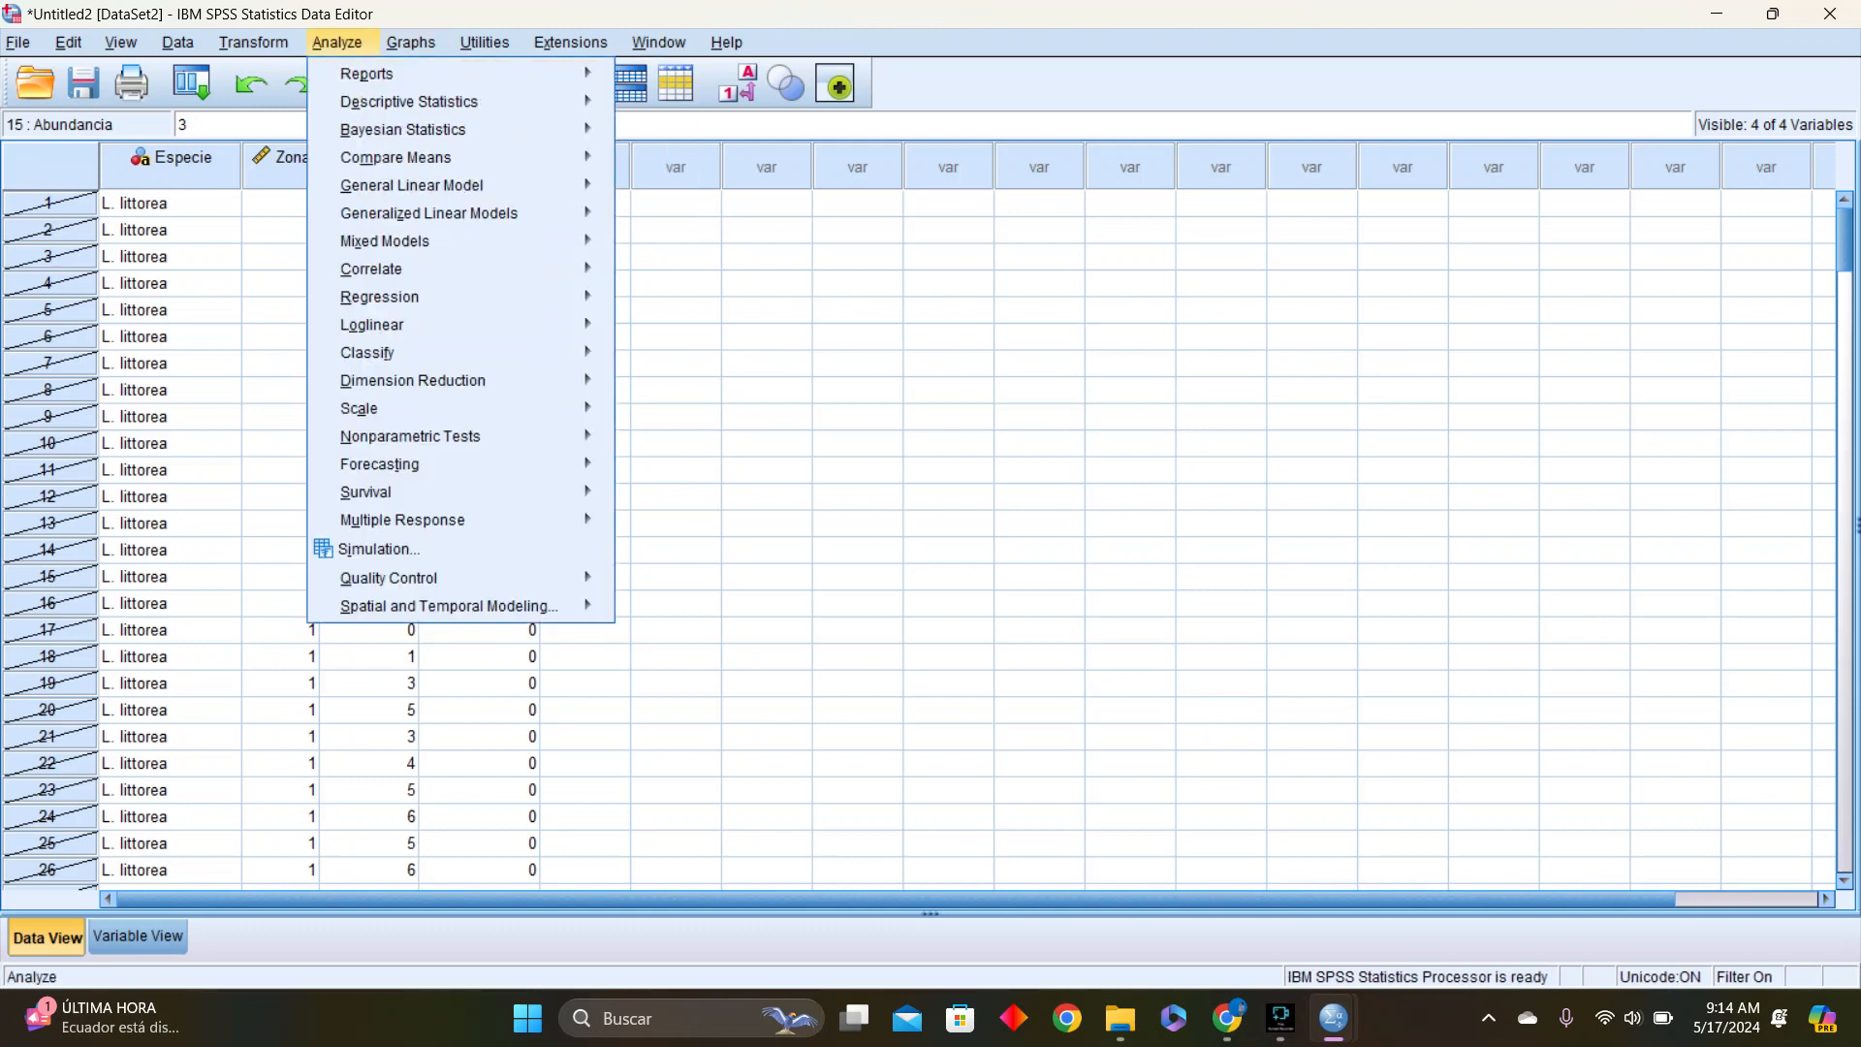
{"action": "mouse_move", "coordinate": [402, 129]}
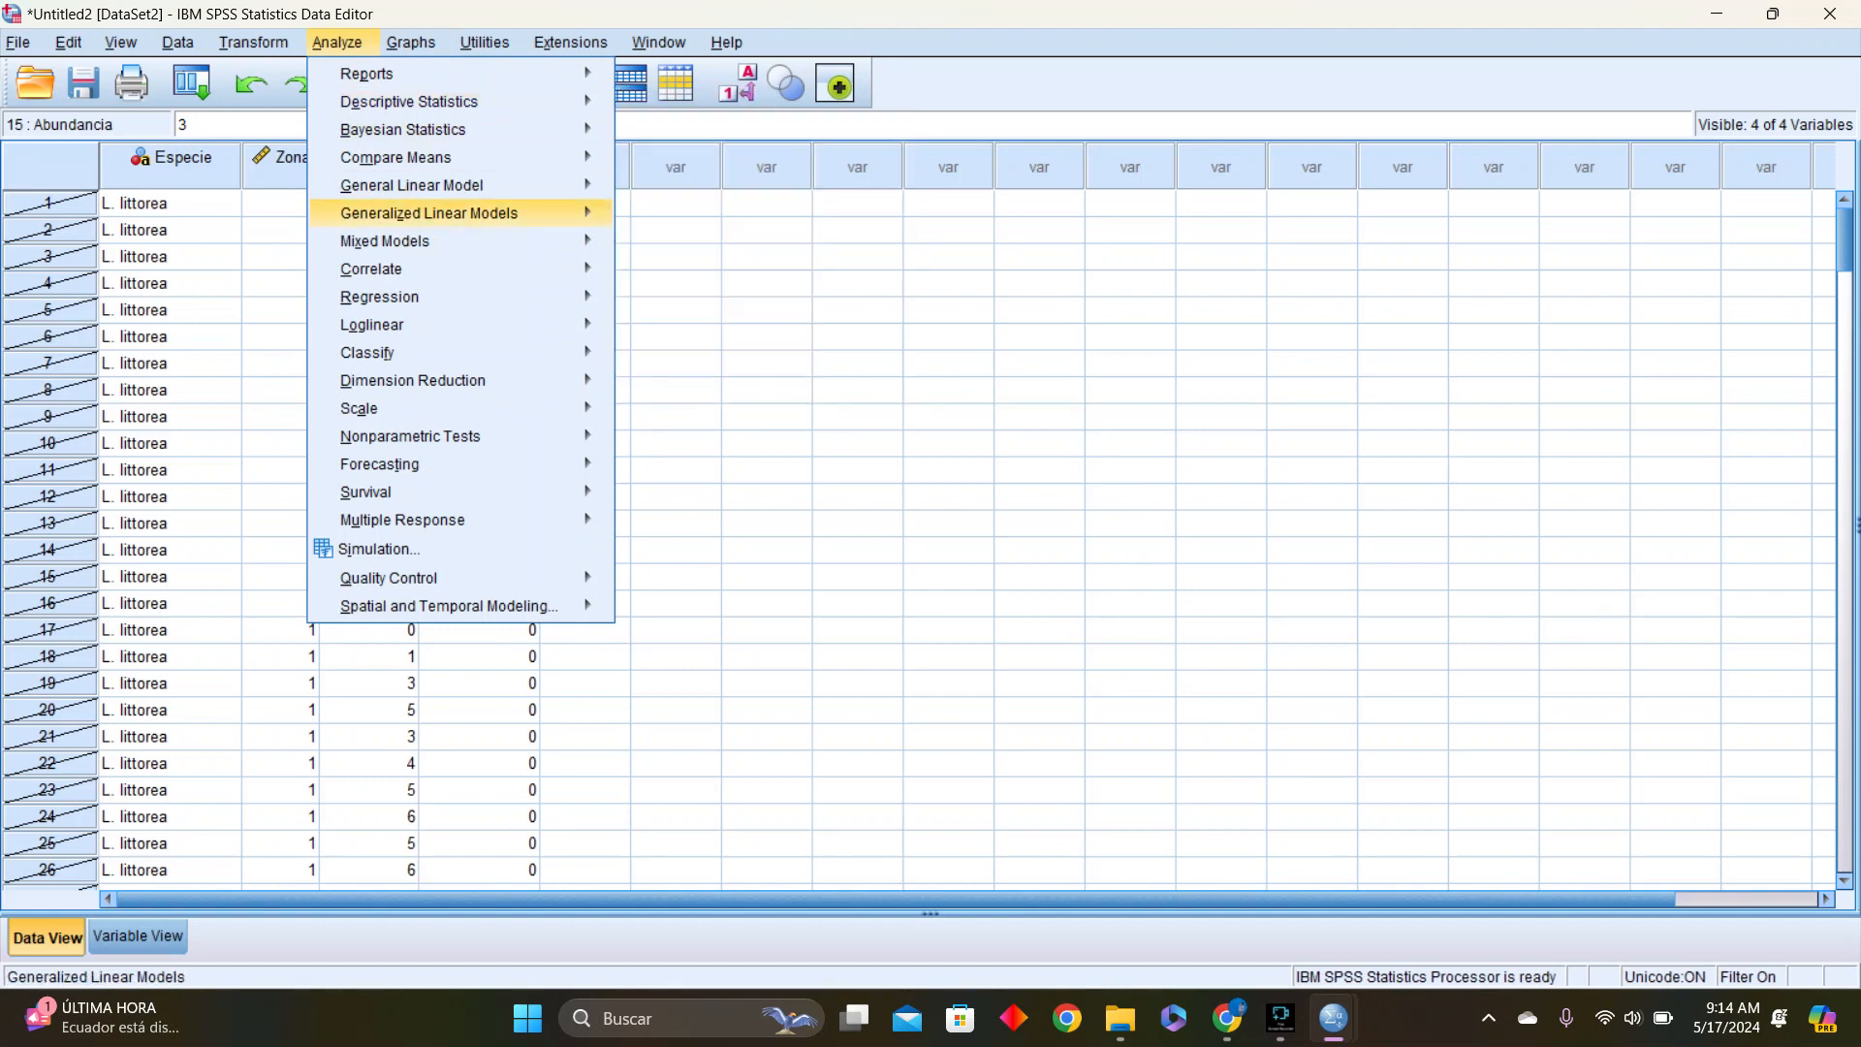
{"action": "mouse_move", "coordinate": [410, 437]}
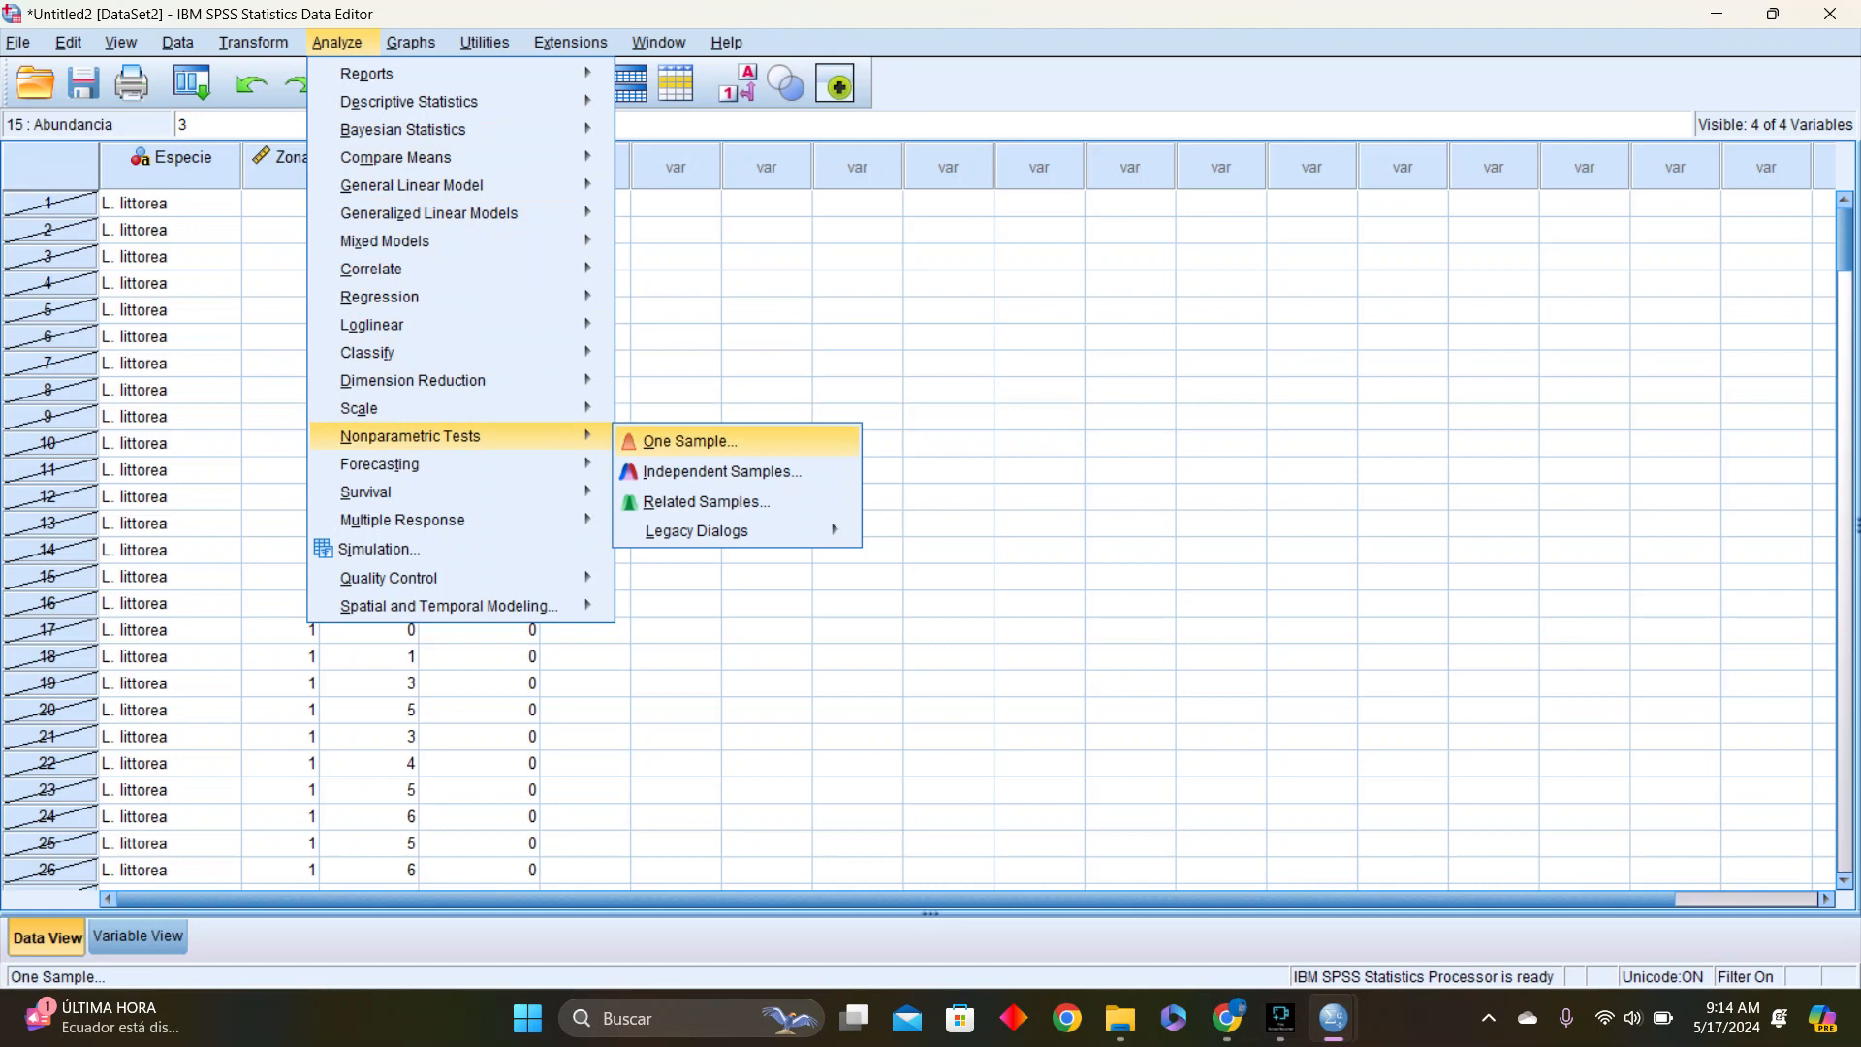
{"action": "mouse_move", "coordinate": [696, 531]}
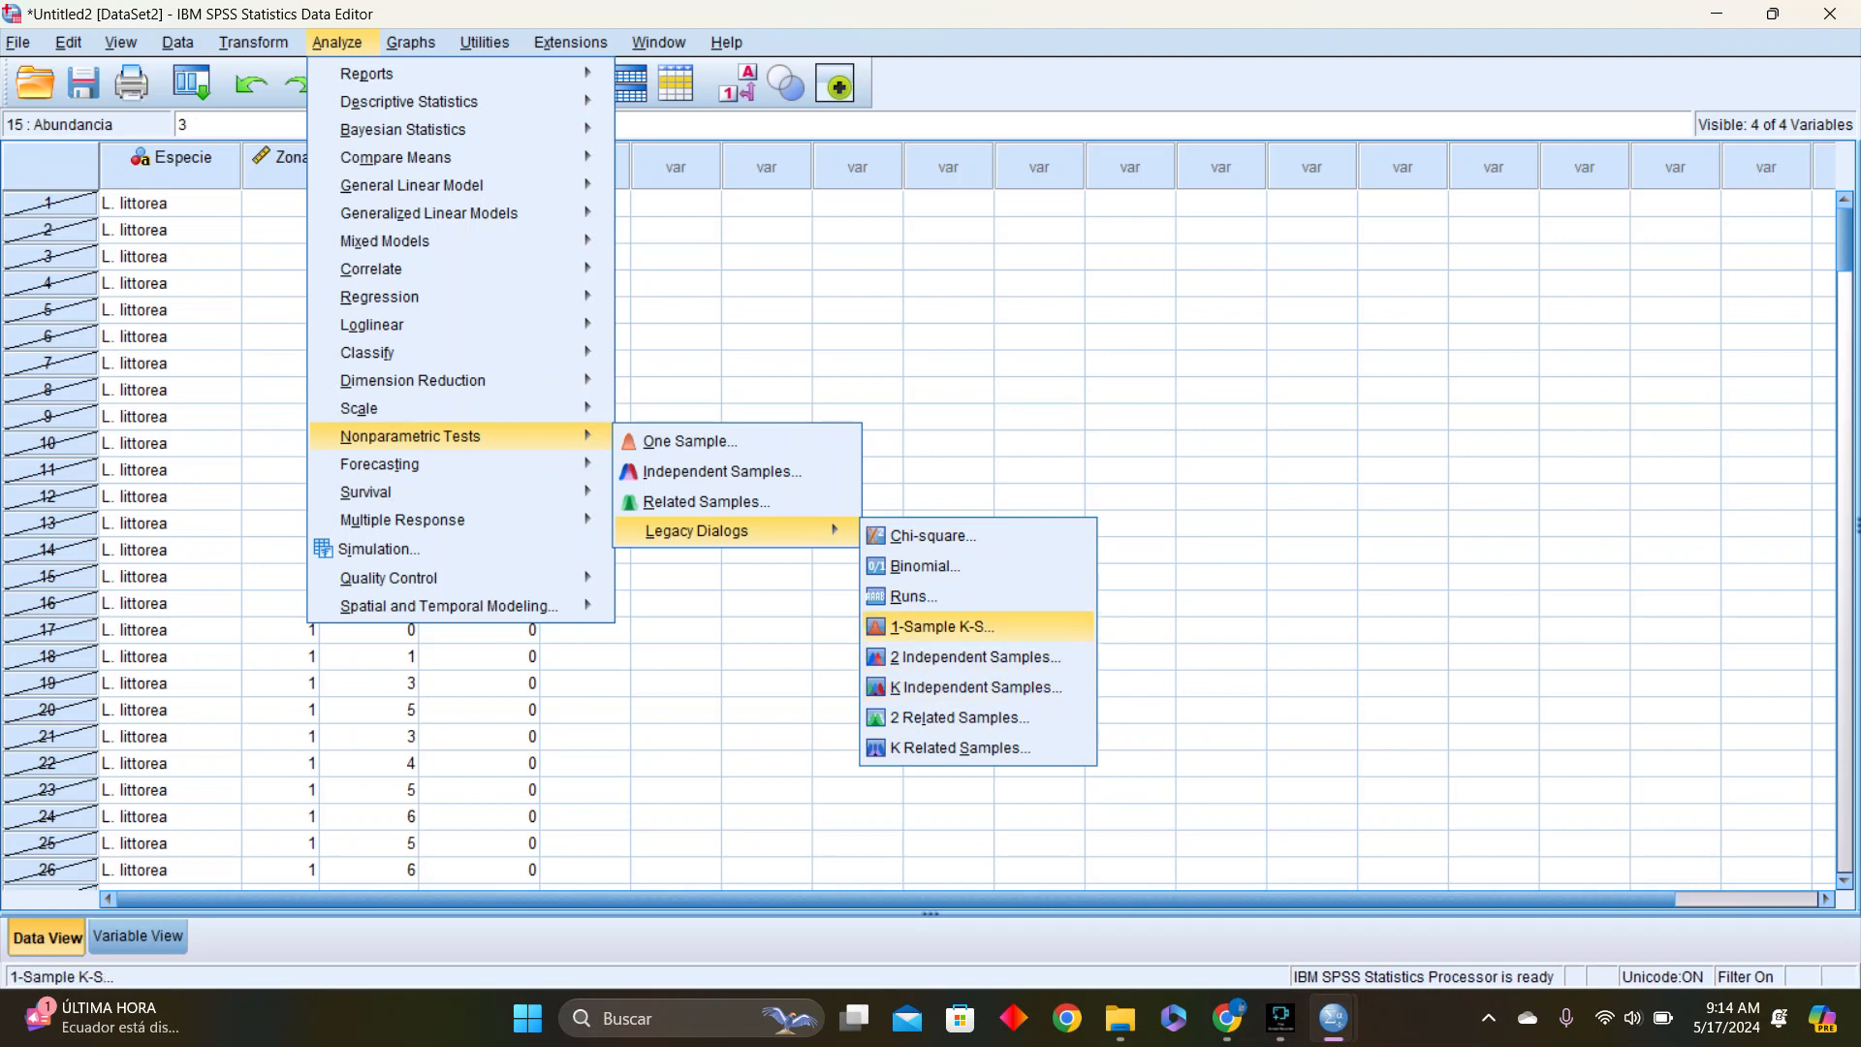
{"action": "left_click", "coordinate": [941, 626]}
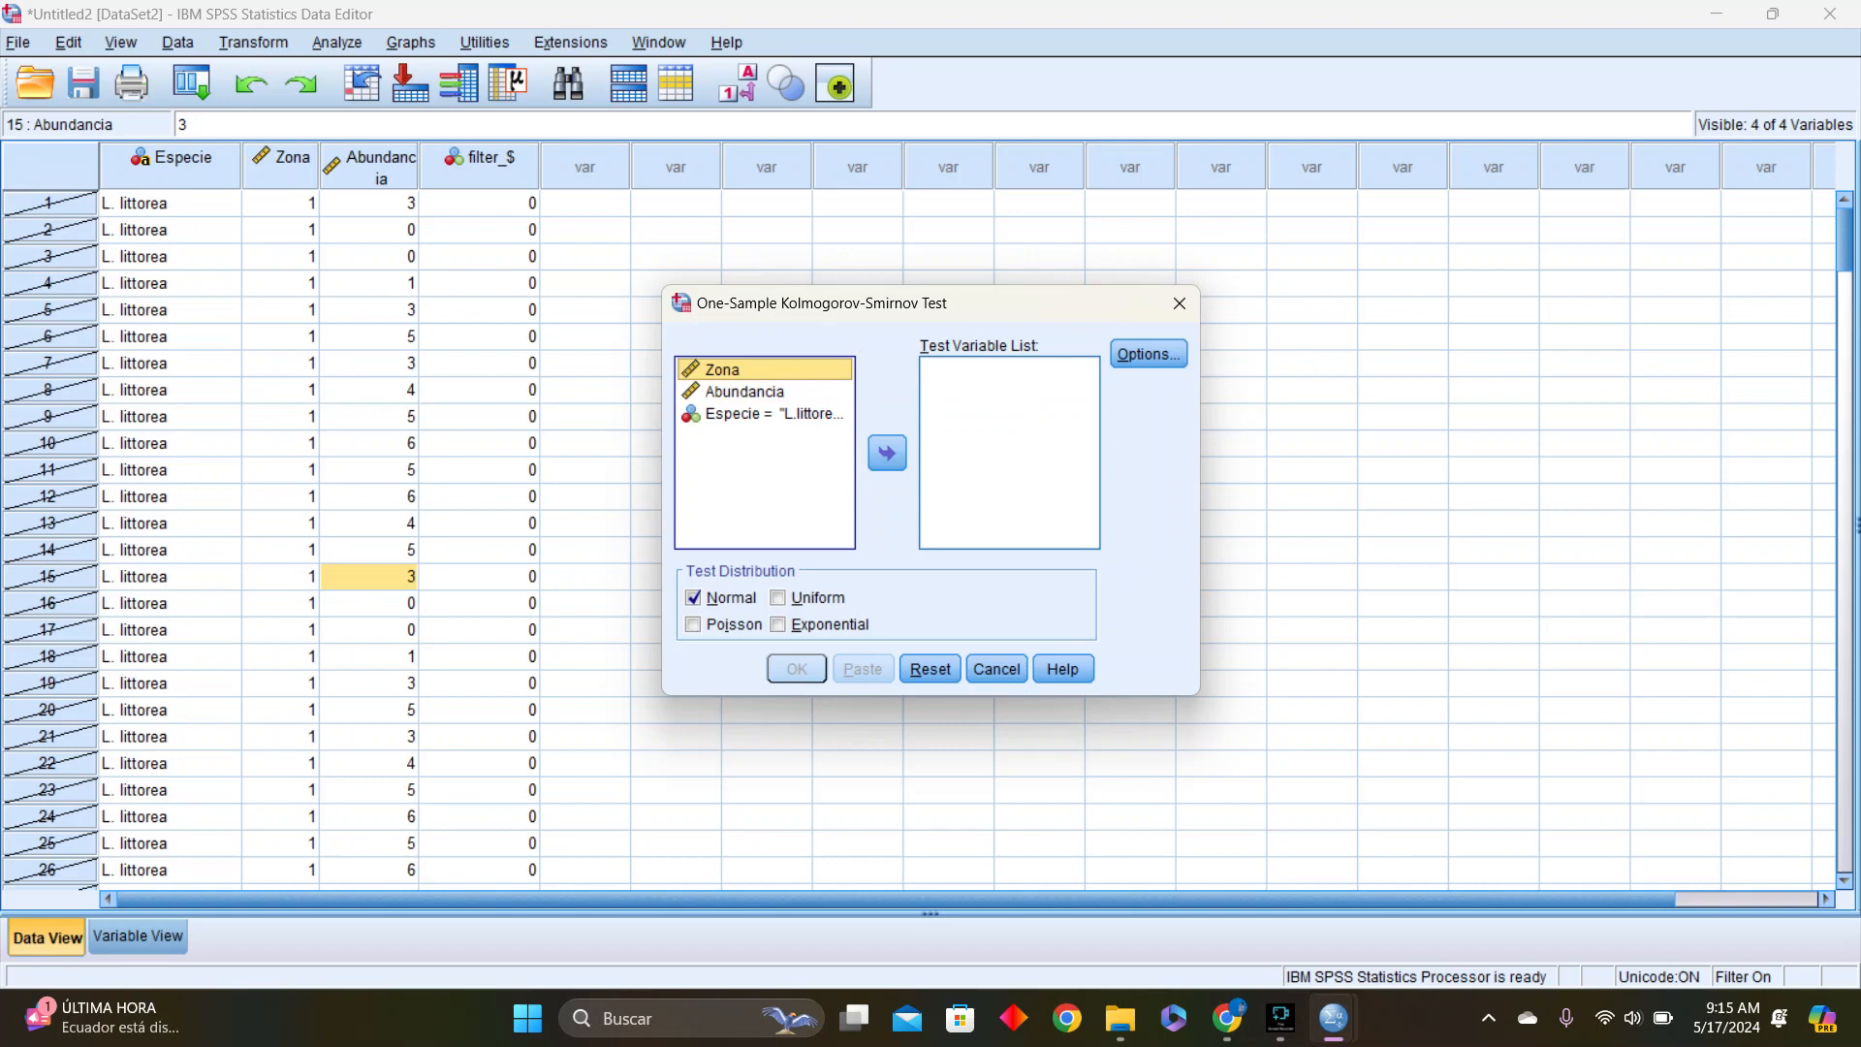
Add Abundancia as the test variable of the one-sample Kolmogorov-Smirnov test
{"action": "left_click", "coordinate": [745, 391]}
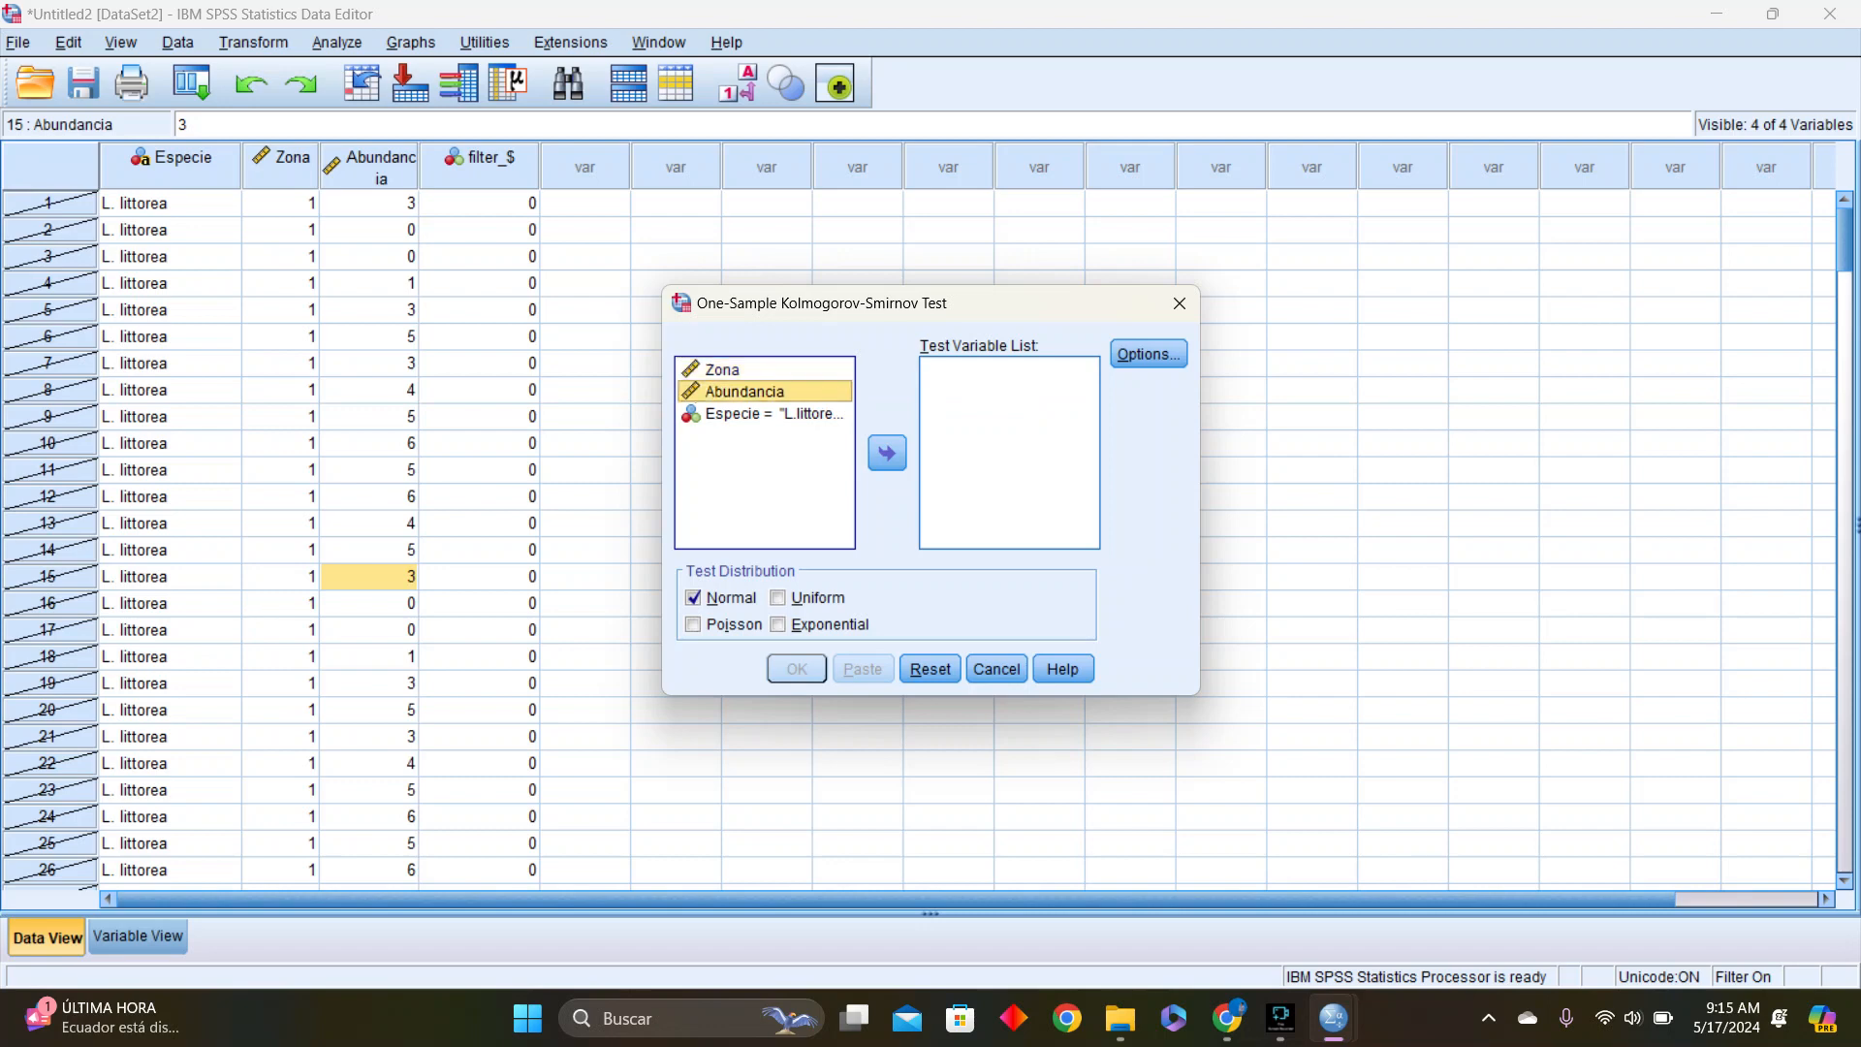
{"action": "left_click", "coordinate": [744, 369]}
{"action": "left_click", "coordinate": [744, 392]}
{"action": "left_click", "coordinate": [766, 414]}
{"action": "left_click", "coordinate": [744, 392]}
{"action": "left_click", "coordinate": [744, 370]}
{"action": "left_click", "coordinate": [744, 392]}
{"action": "left_click", "coordinate": [887, 453]}
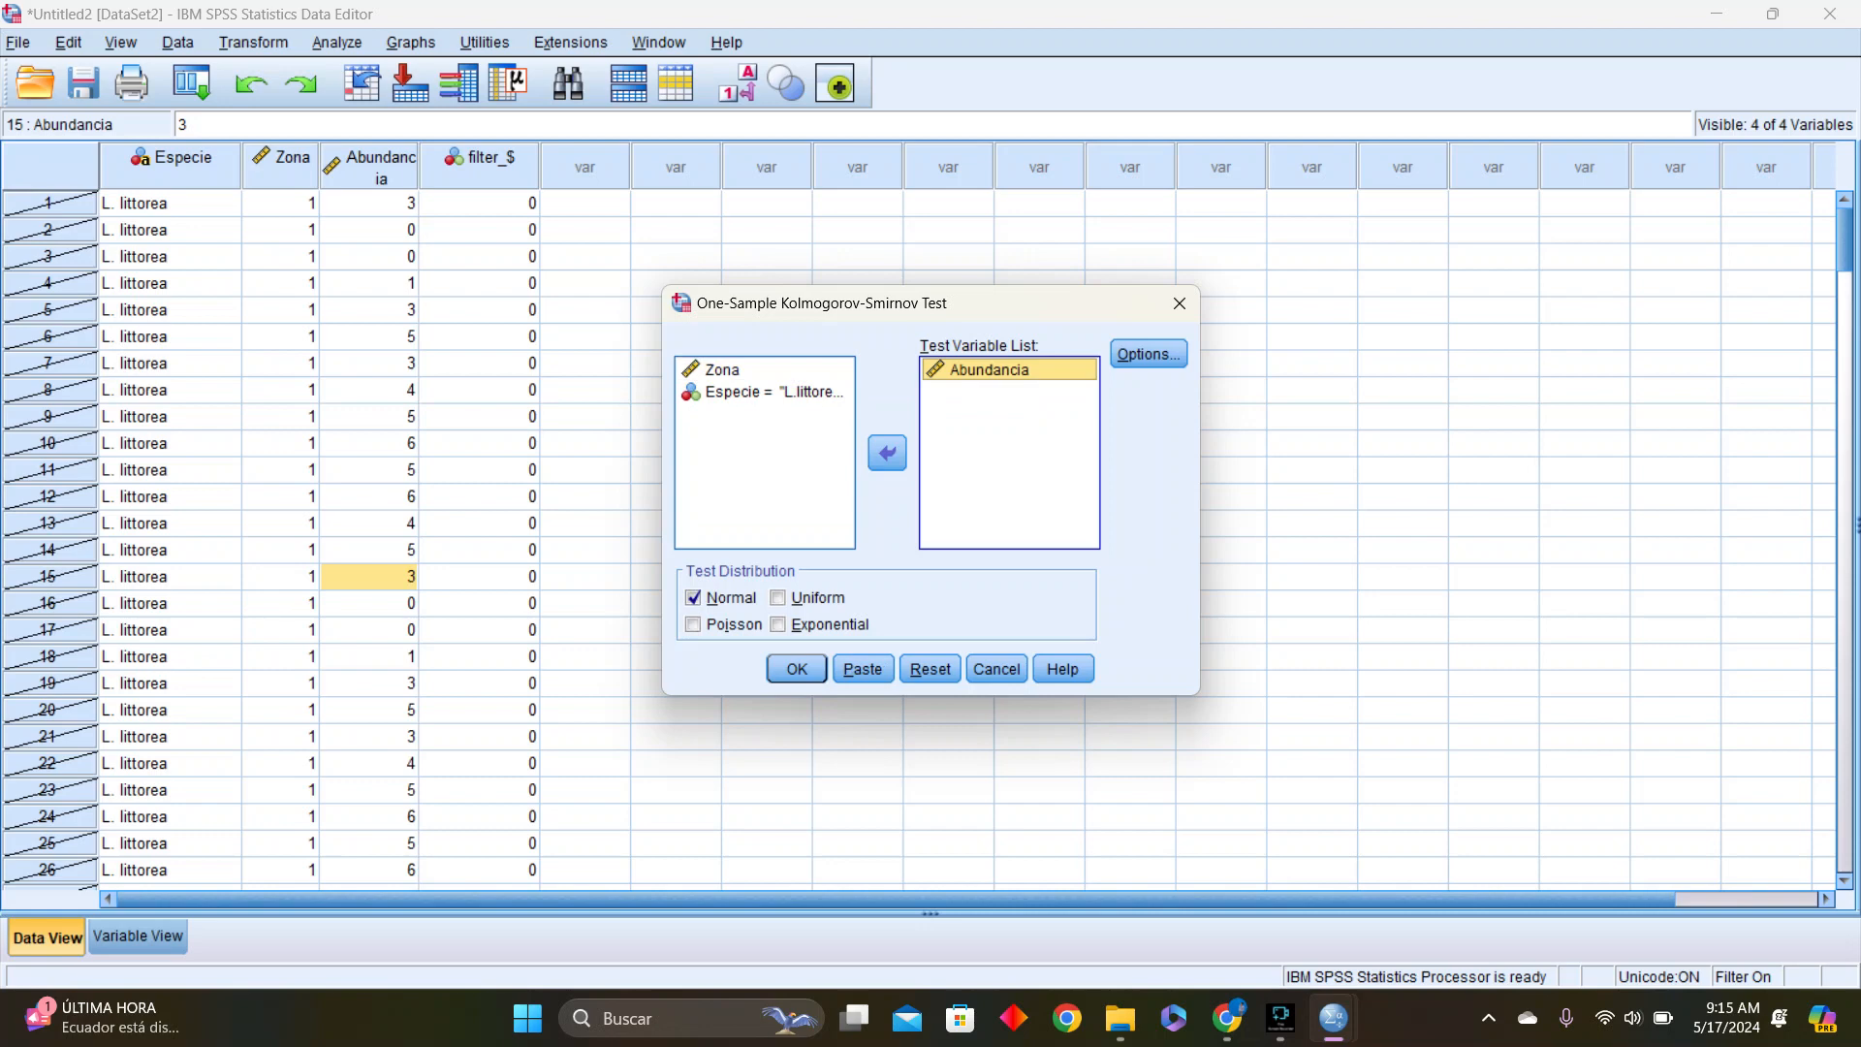
Keep the default test options and set the test distribution to Poisson instead of Normal
{"action": "key", "text": "alt+o"}
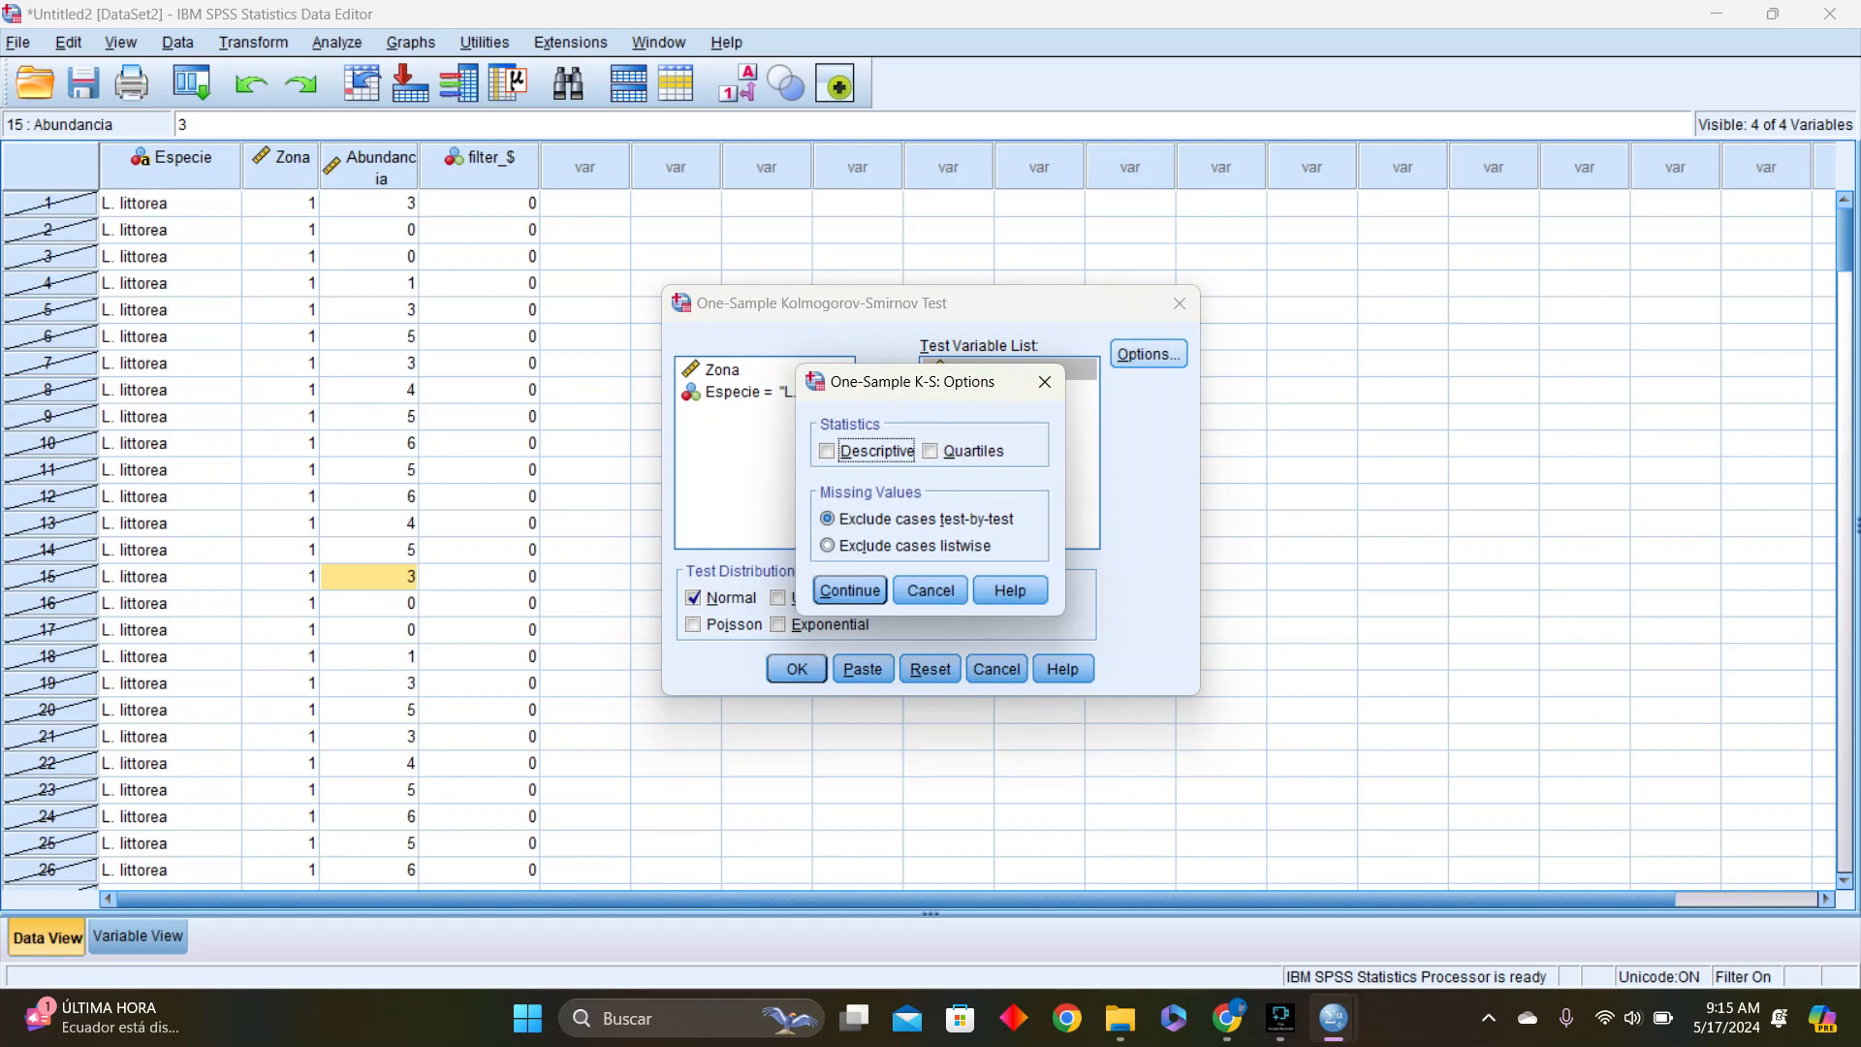
{"action": "key", "text": "Return"}
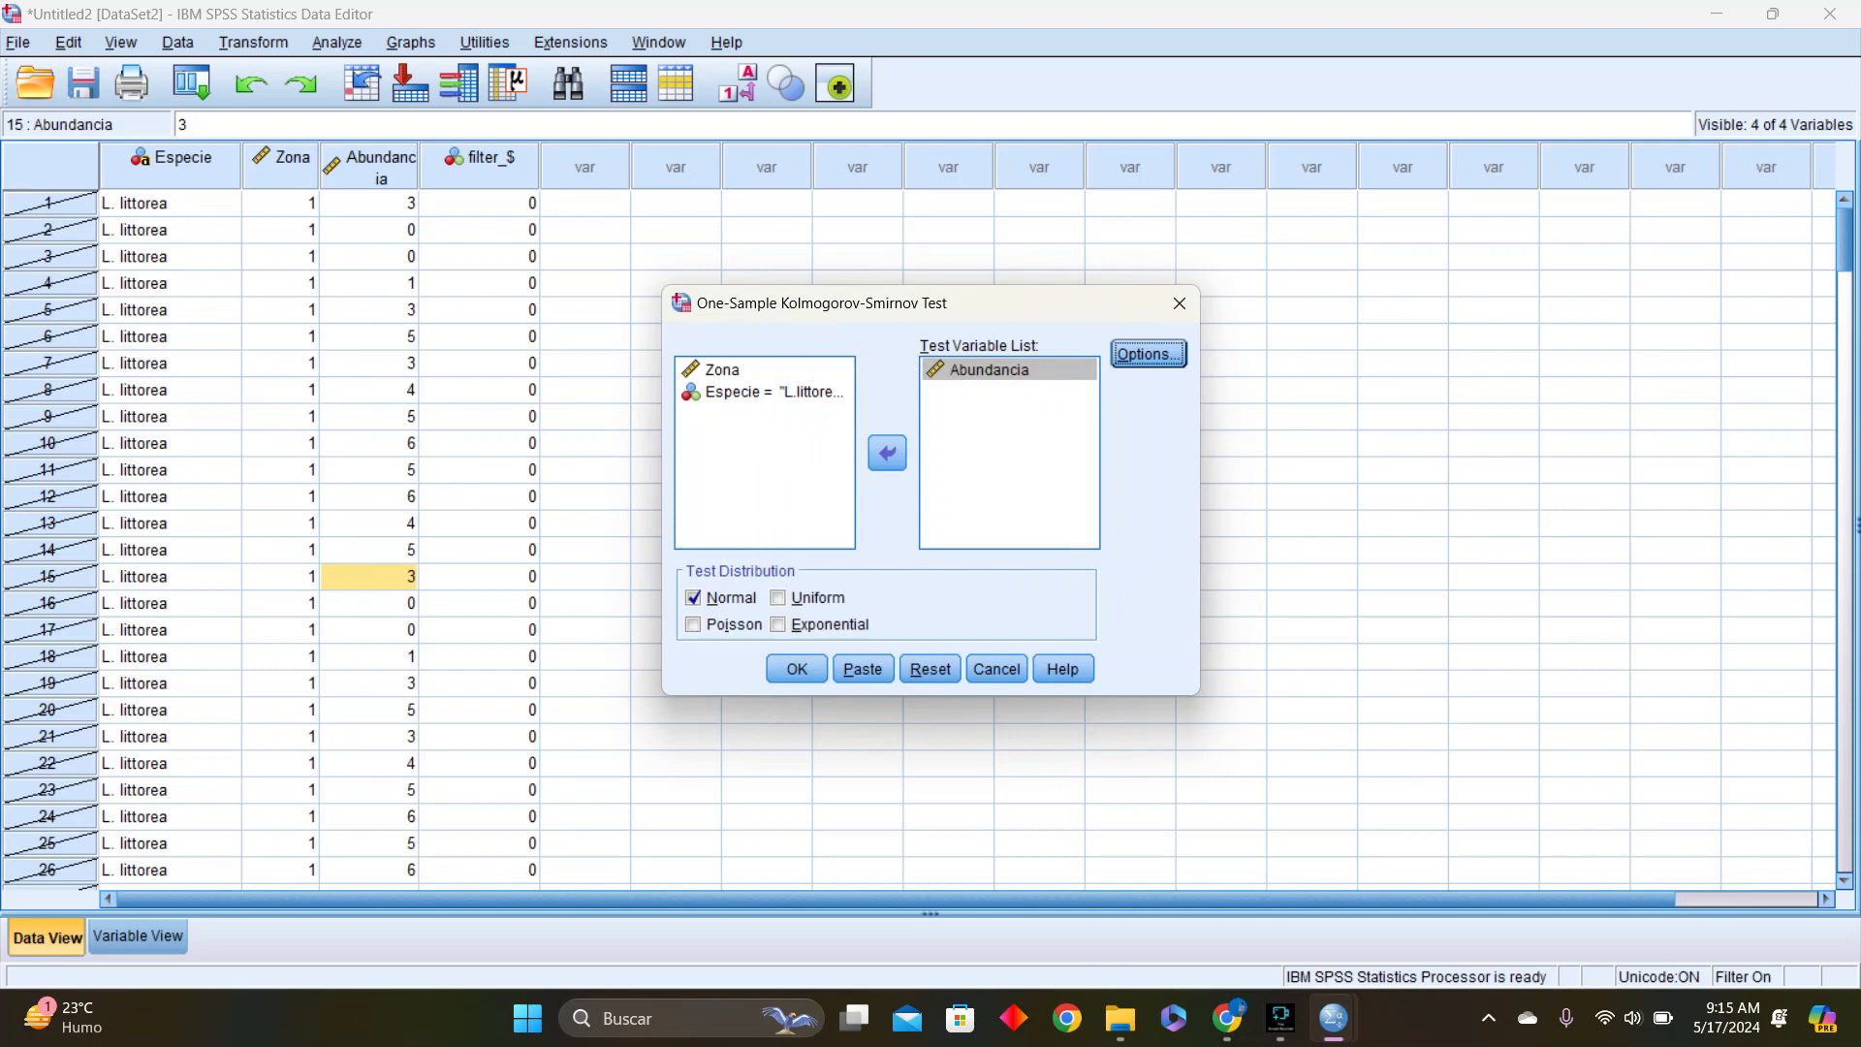
{"action": "left_click", "coordinate": [693, 626]}
{"action": "left_click", "coordinate": [693, 598]}
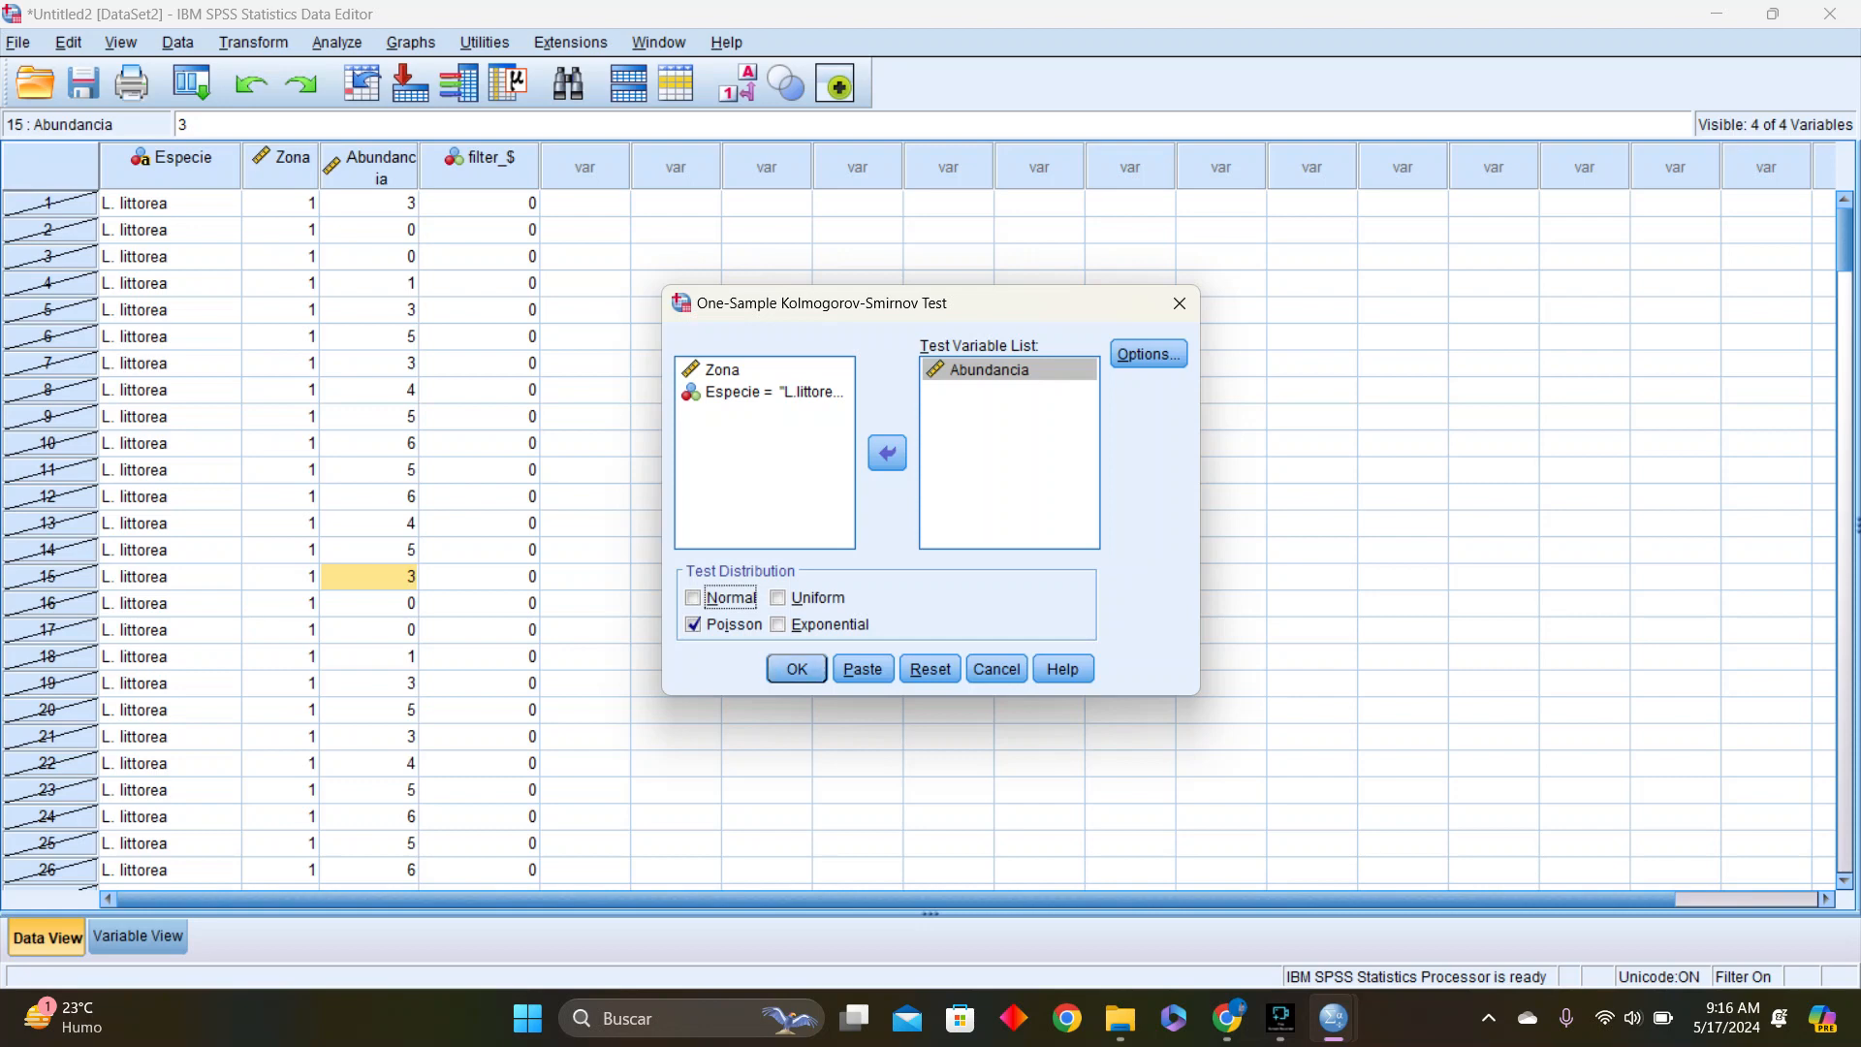
Include descriptive statistics without quartiles in the test options and run the one-sample Kolmogorov-Smirnov test on Abundancia
{"action": "left_click", "coordinate": [1148, 354]}
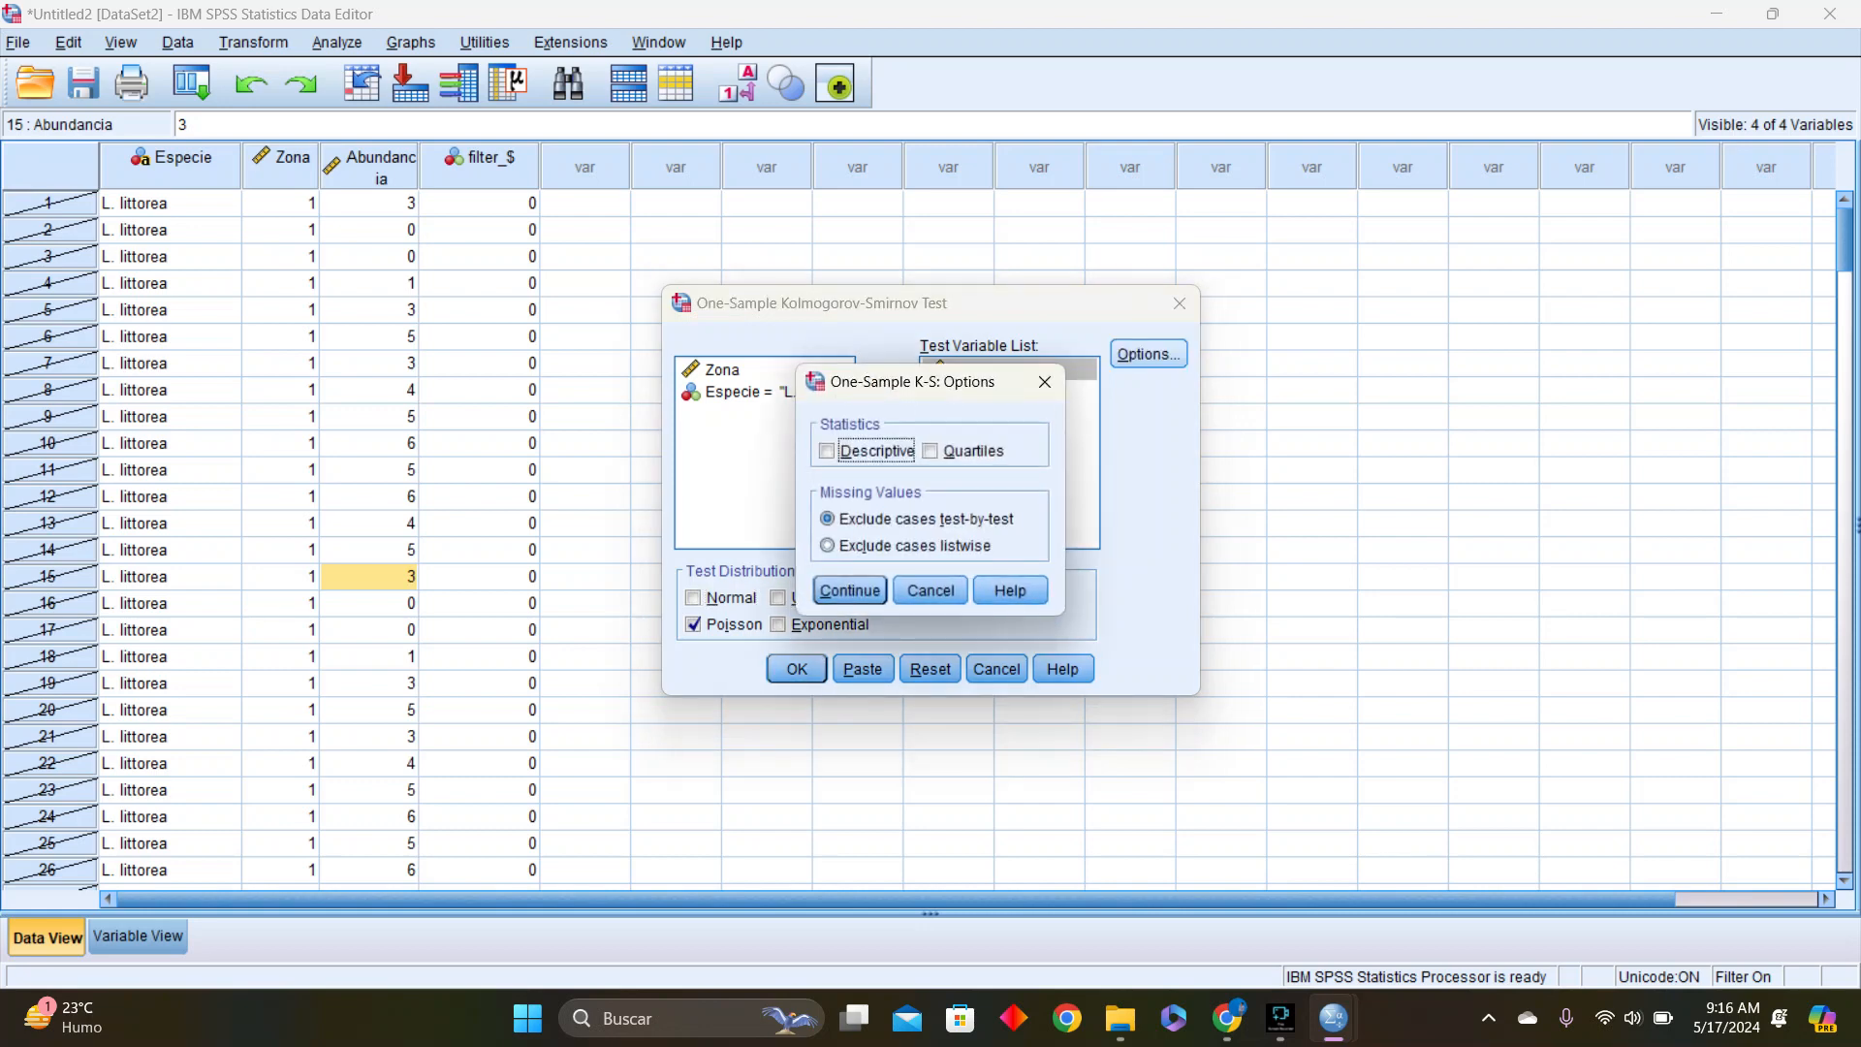
{"action": "left_click", "coordinate": [931, 451]}
{"action": "left_click", "coordinate": [827, 451]}
{"action": "left_click", "coordinate": [931, 451]}
{"action": "left_click", "coordinate": [827, 451]}
{"action": "left_click", "coordinate": [931, 451]}
{"action": "left_click", "coordinate": [827, 451]}
{"action": "left_click", "coordinate": [931, 451]}
{"action": "left_click", "coordinate": [931, 451]}
{"action": "left_click", "coordinate": [931, 451]}
{"action": "left_click", "coordinate": [827, 451]}
{"action": "left_click", "coordinate": [826, 451]}
{"action": "left_click", "coordinate": [827, 451]}
{"action": "left_click", "coordinate": [827, 451]}
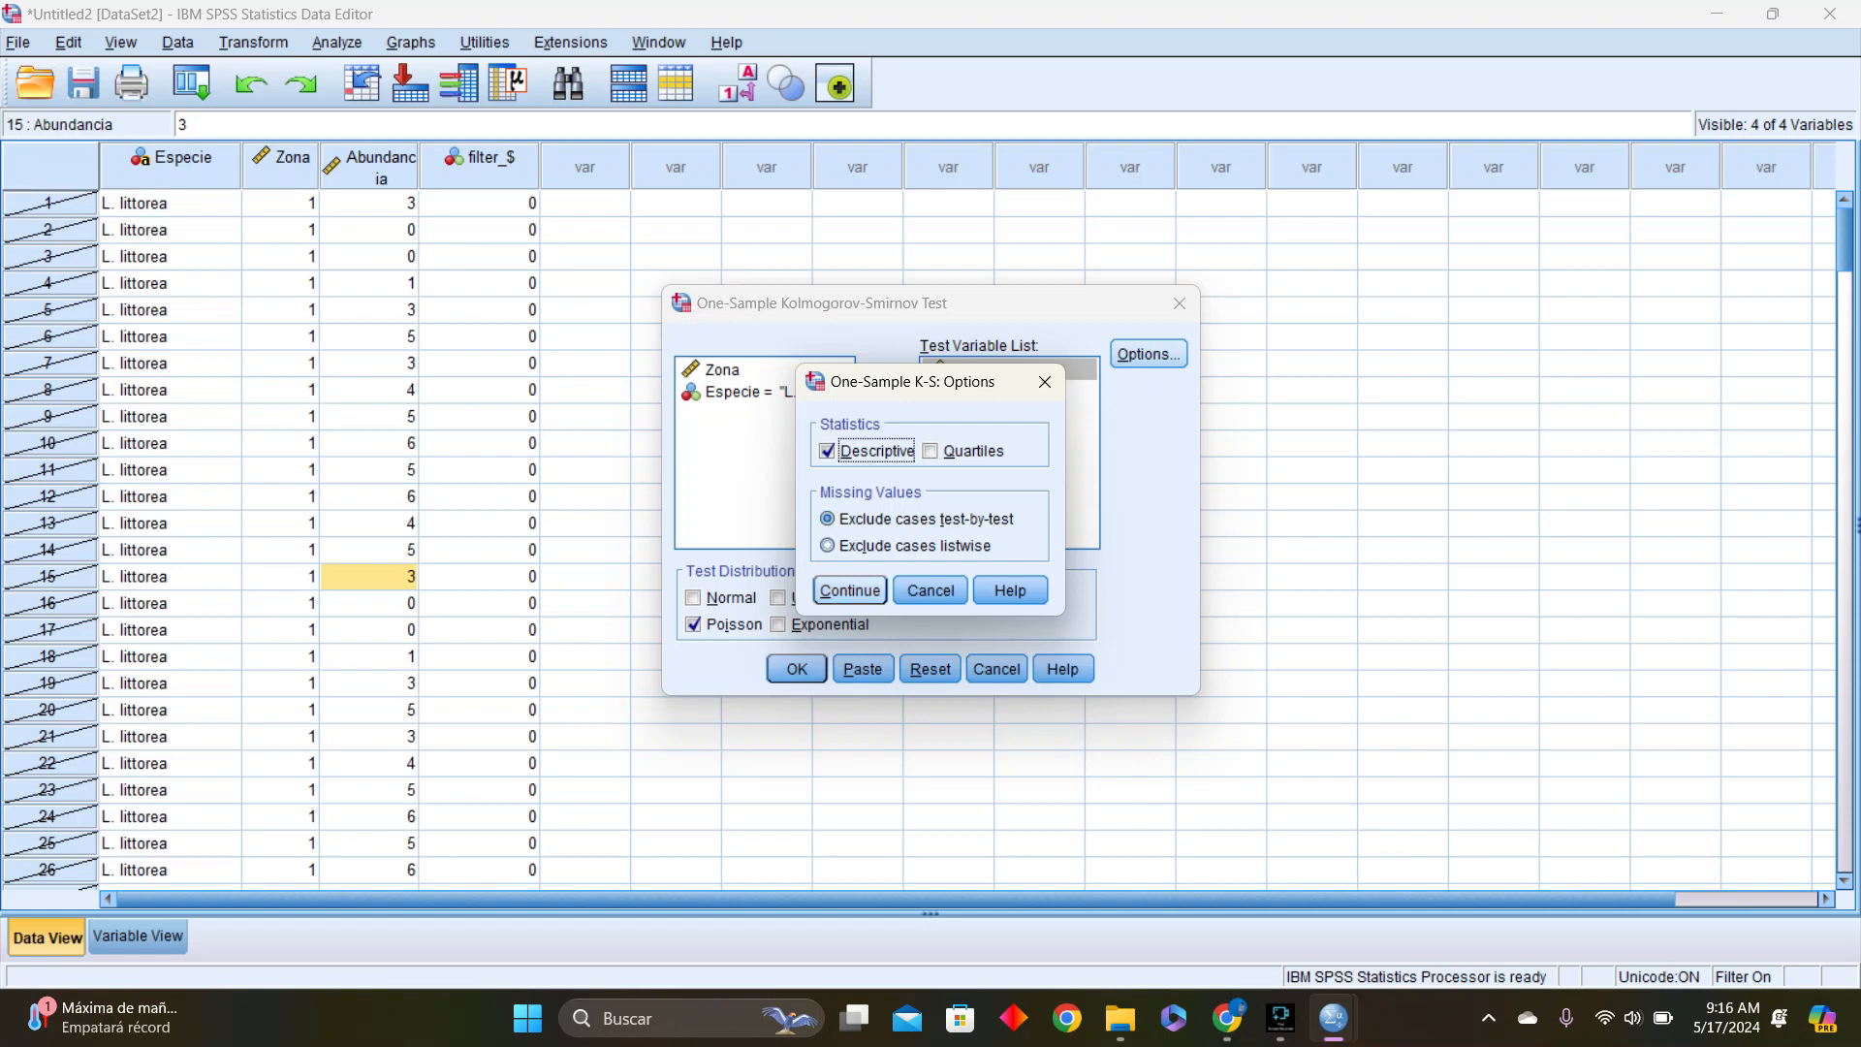
{"action": "left_click", "coordinate": [850, 591]}
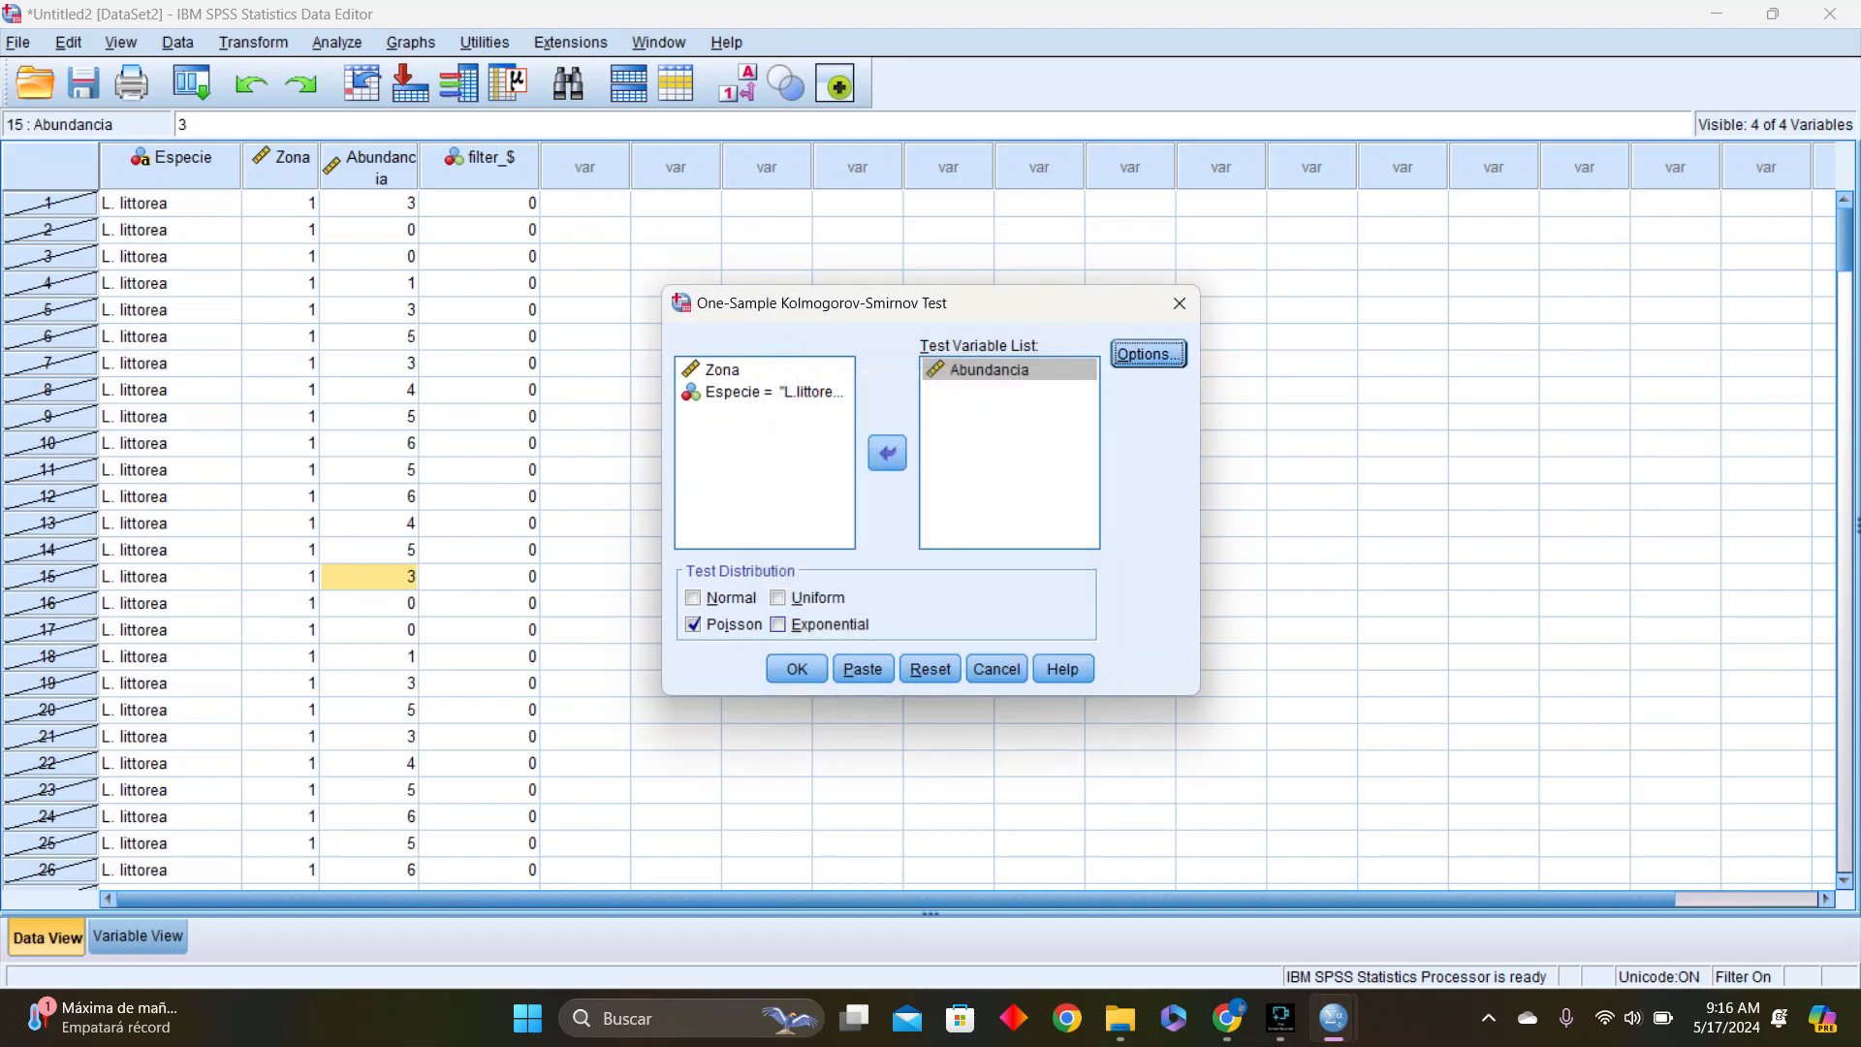
{"action": "left_click", "coordinate": [797, 669]}
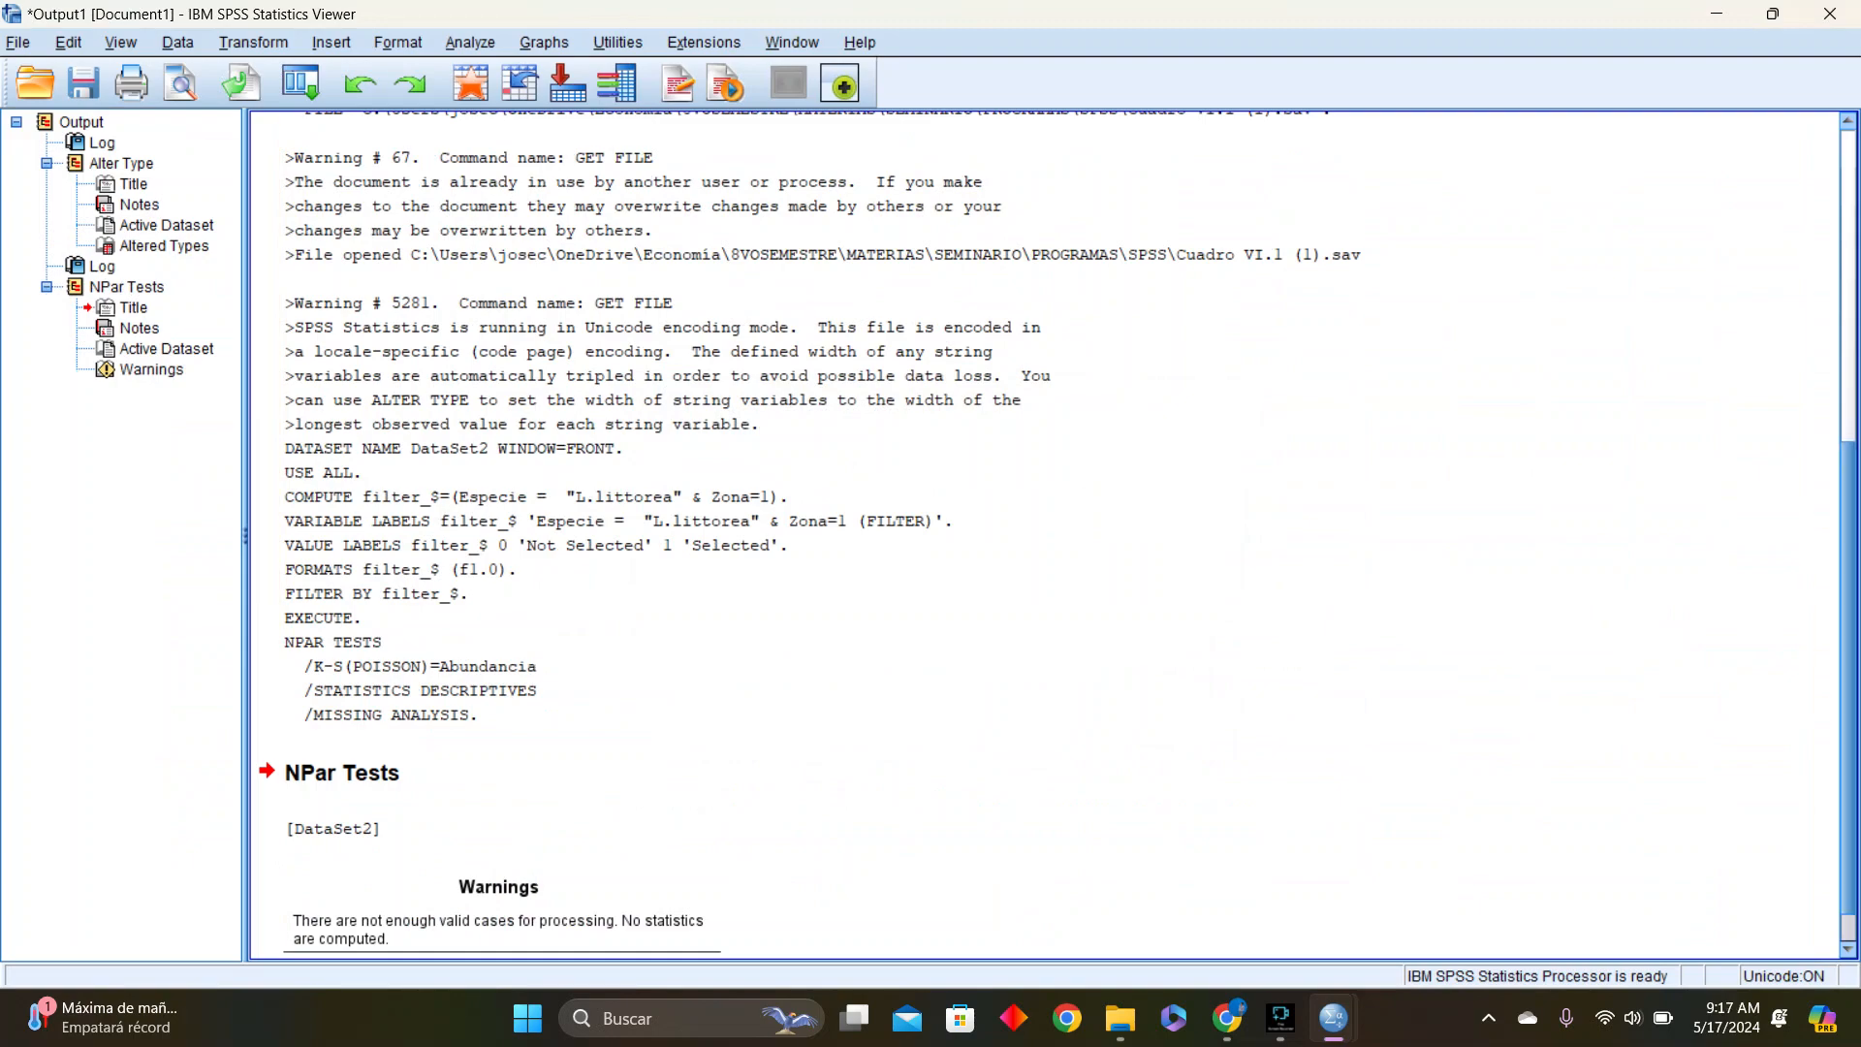
Examine the logged filter syntax and the Warnings table of the NPar Tests output
{"action": "scroll", "coordinate": [1058, 532], "scroll_direction": "down", "scroll_amount": 1}
{"action": "scroll", "coordinate": [1058, 532], "scroll_direction": "up", "scroll_amount": 12}
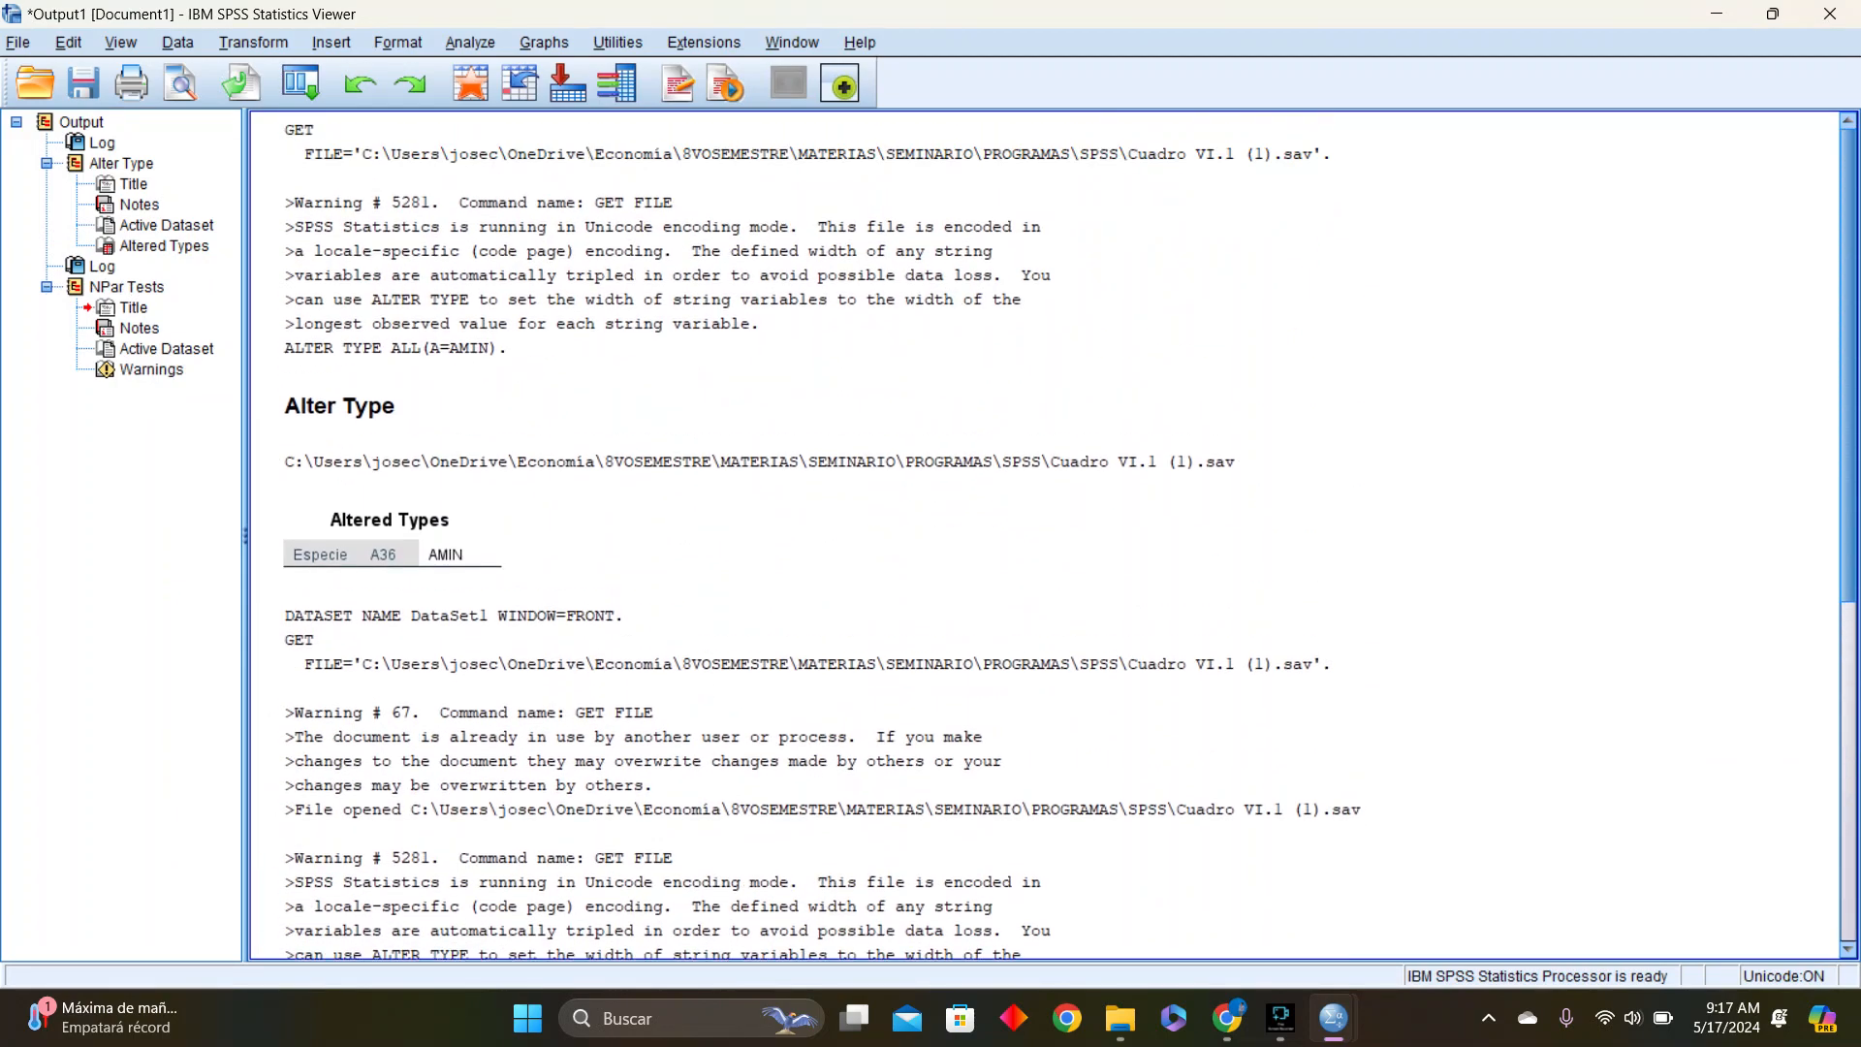
{"action": "scroll", "coordinate": [1058, 532], "scroll_direction": "down", "scroll_amount": 12}
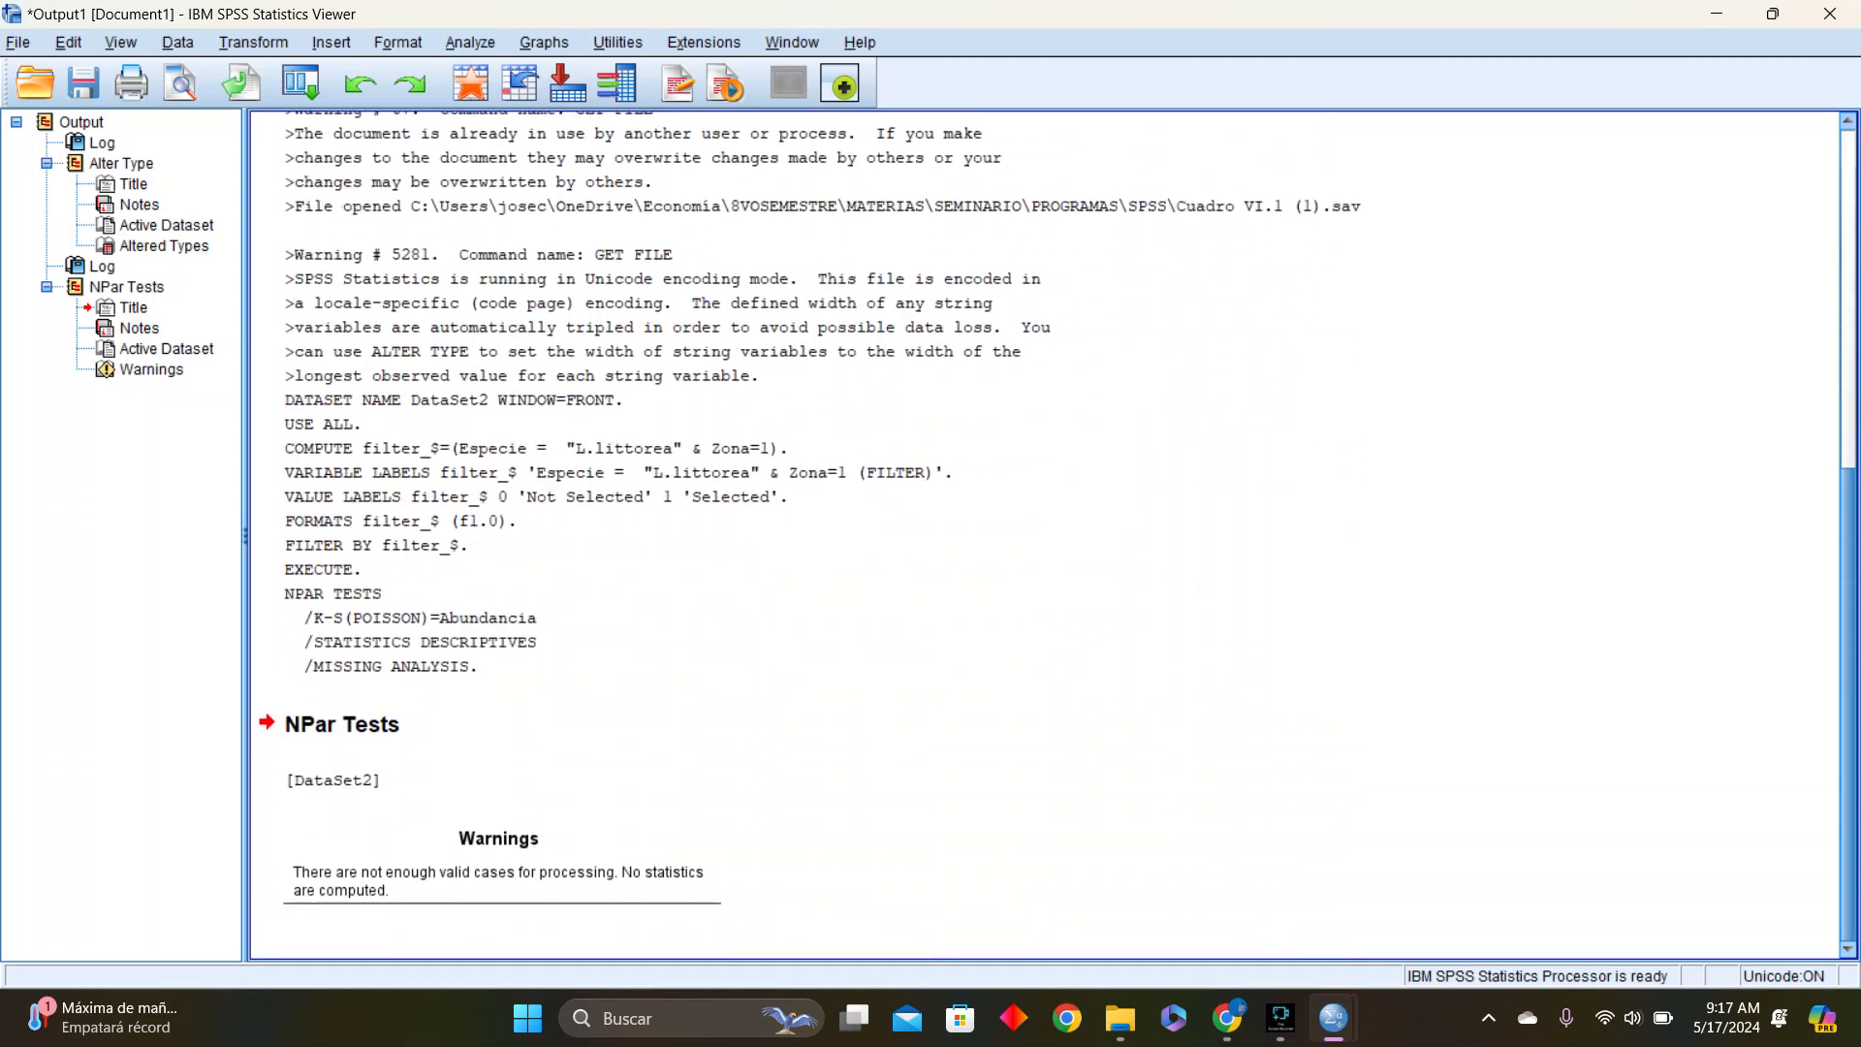
{"action": "scroll", "coordinate": [1058, 532], "scroll_direction": "up", "scroll_amount": 9}
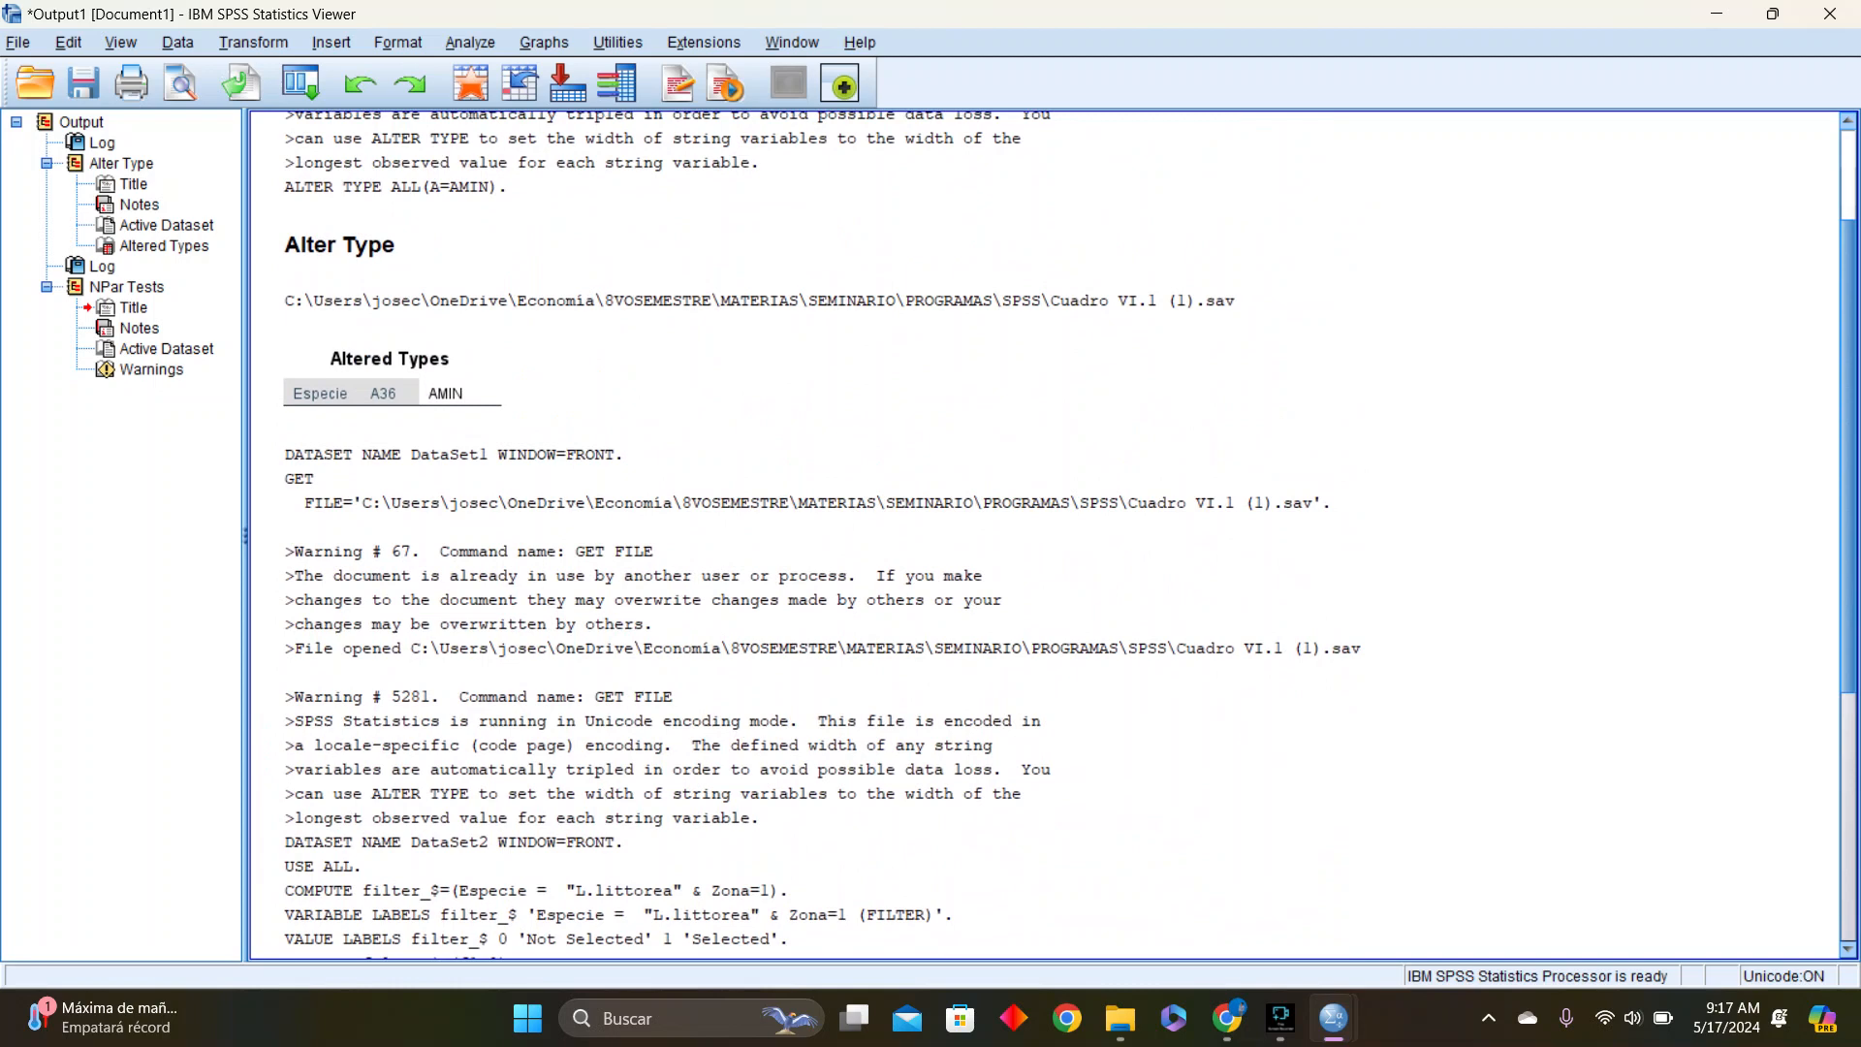
{"action": "scroll", "coordinate": [1059, 532], "scroll_direction": "down", "scroll_amount": 9}
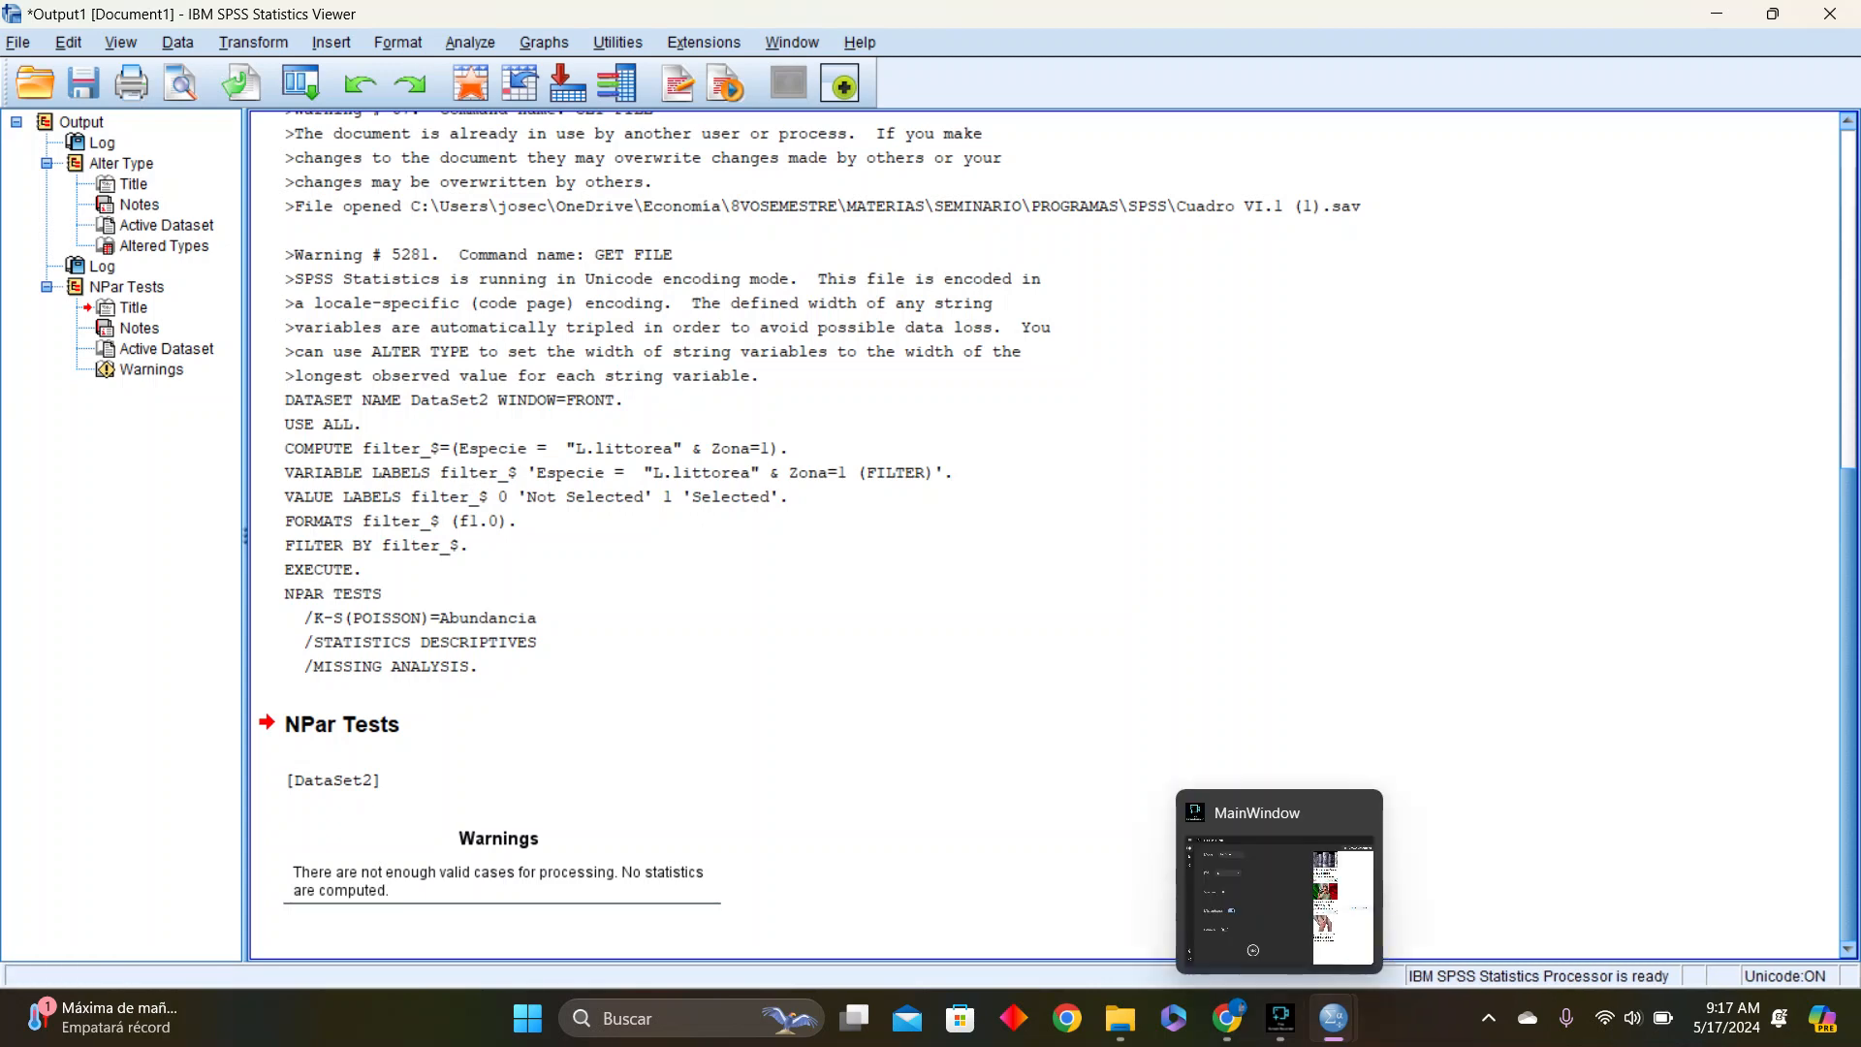
{"action": "left_click", "coordinate": [499, 868]}
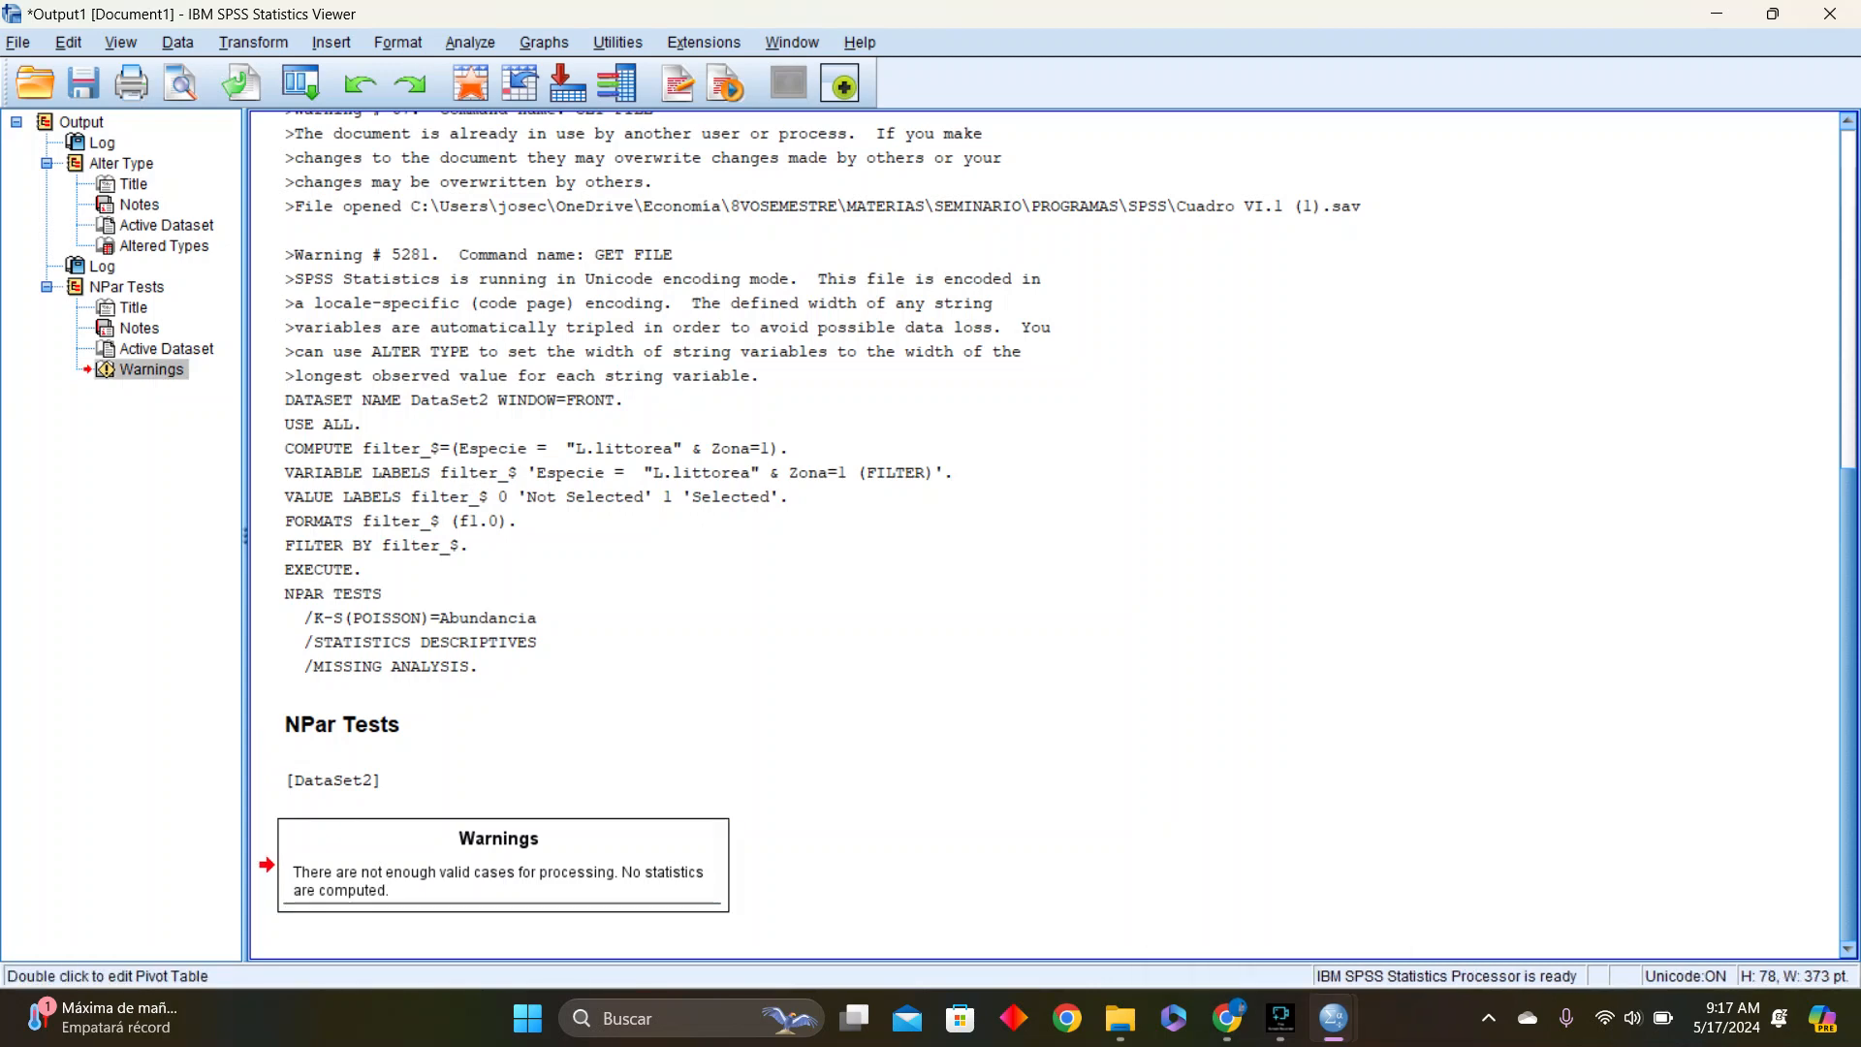
{"action": "double_click", "coordinate": [499, 867]}
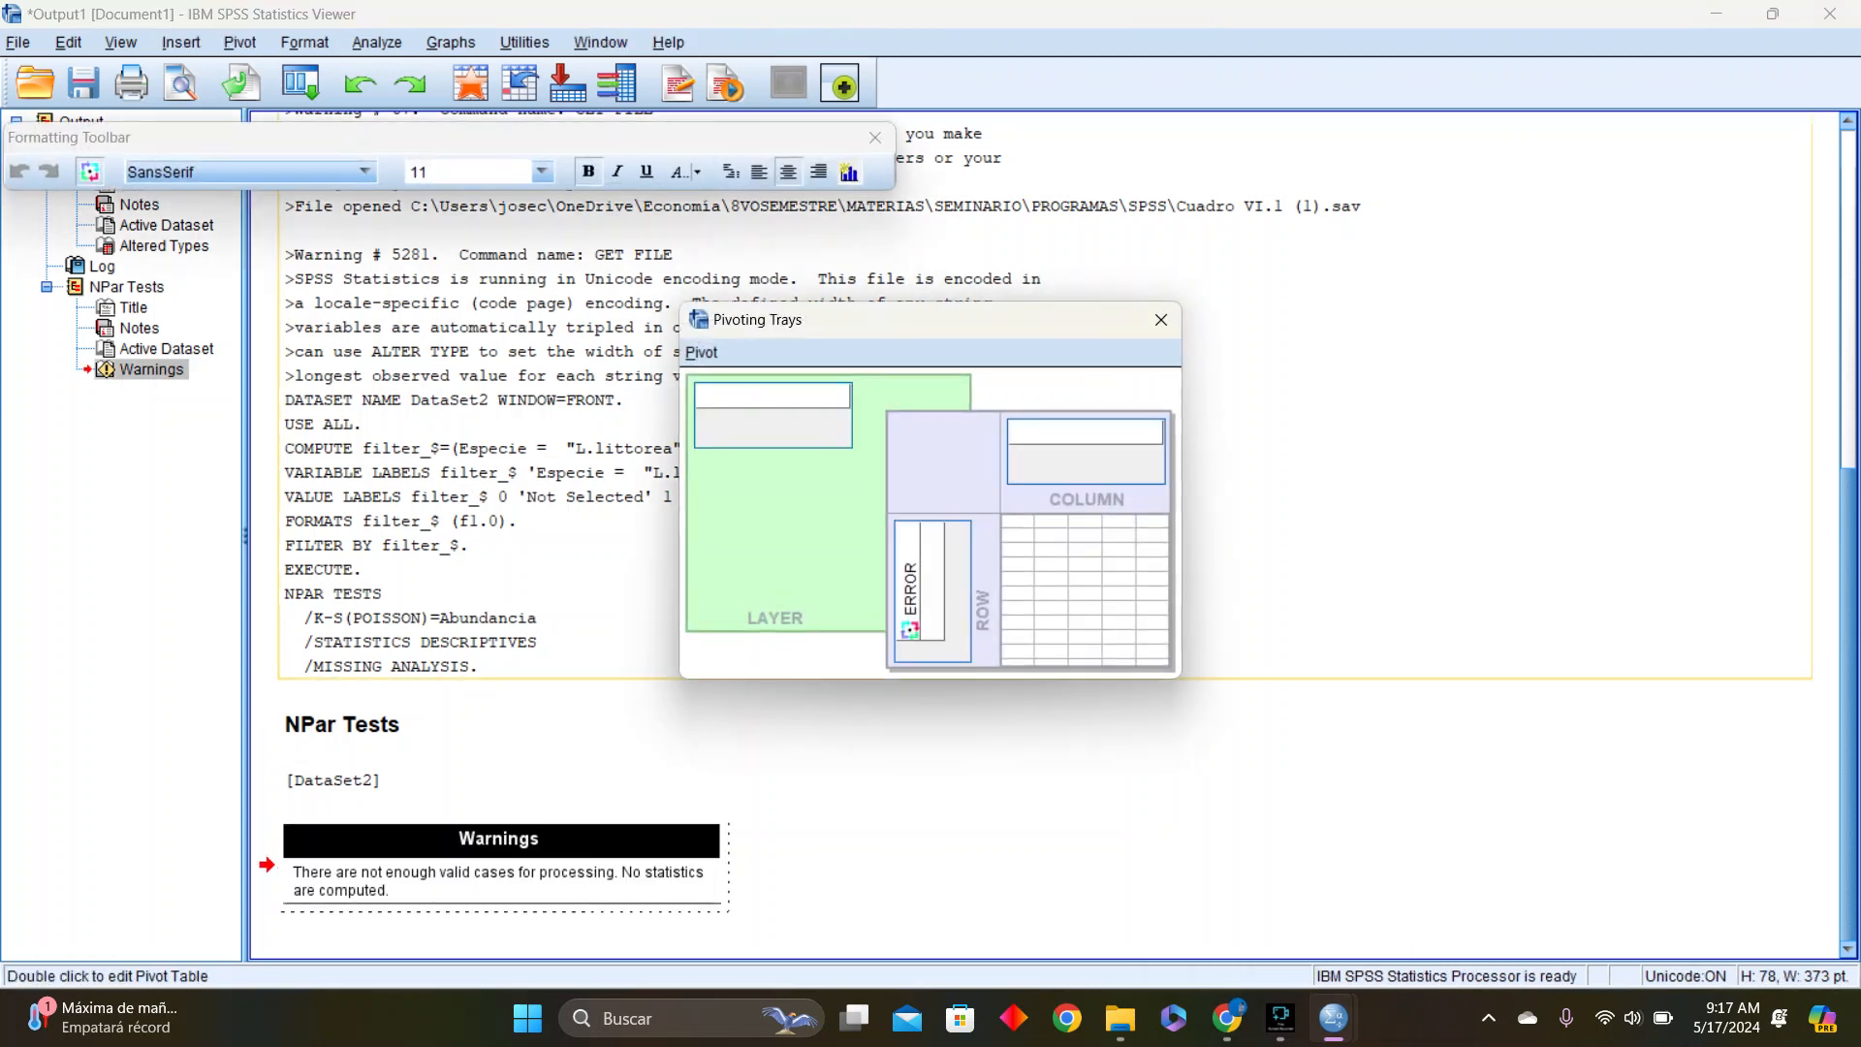
{"action": "left_click", "coordinate": [1160, 320]}
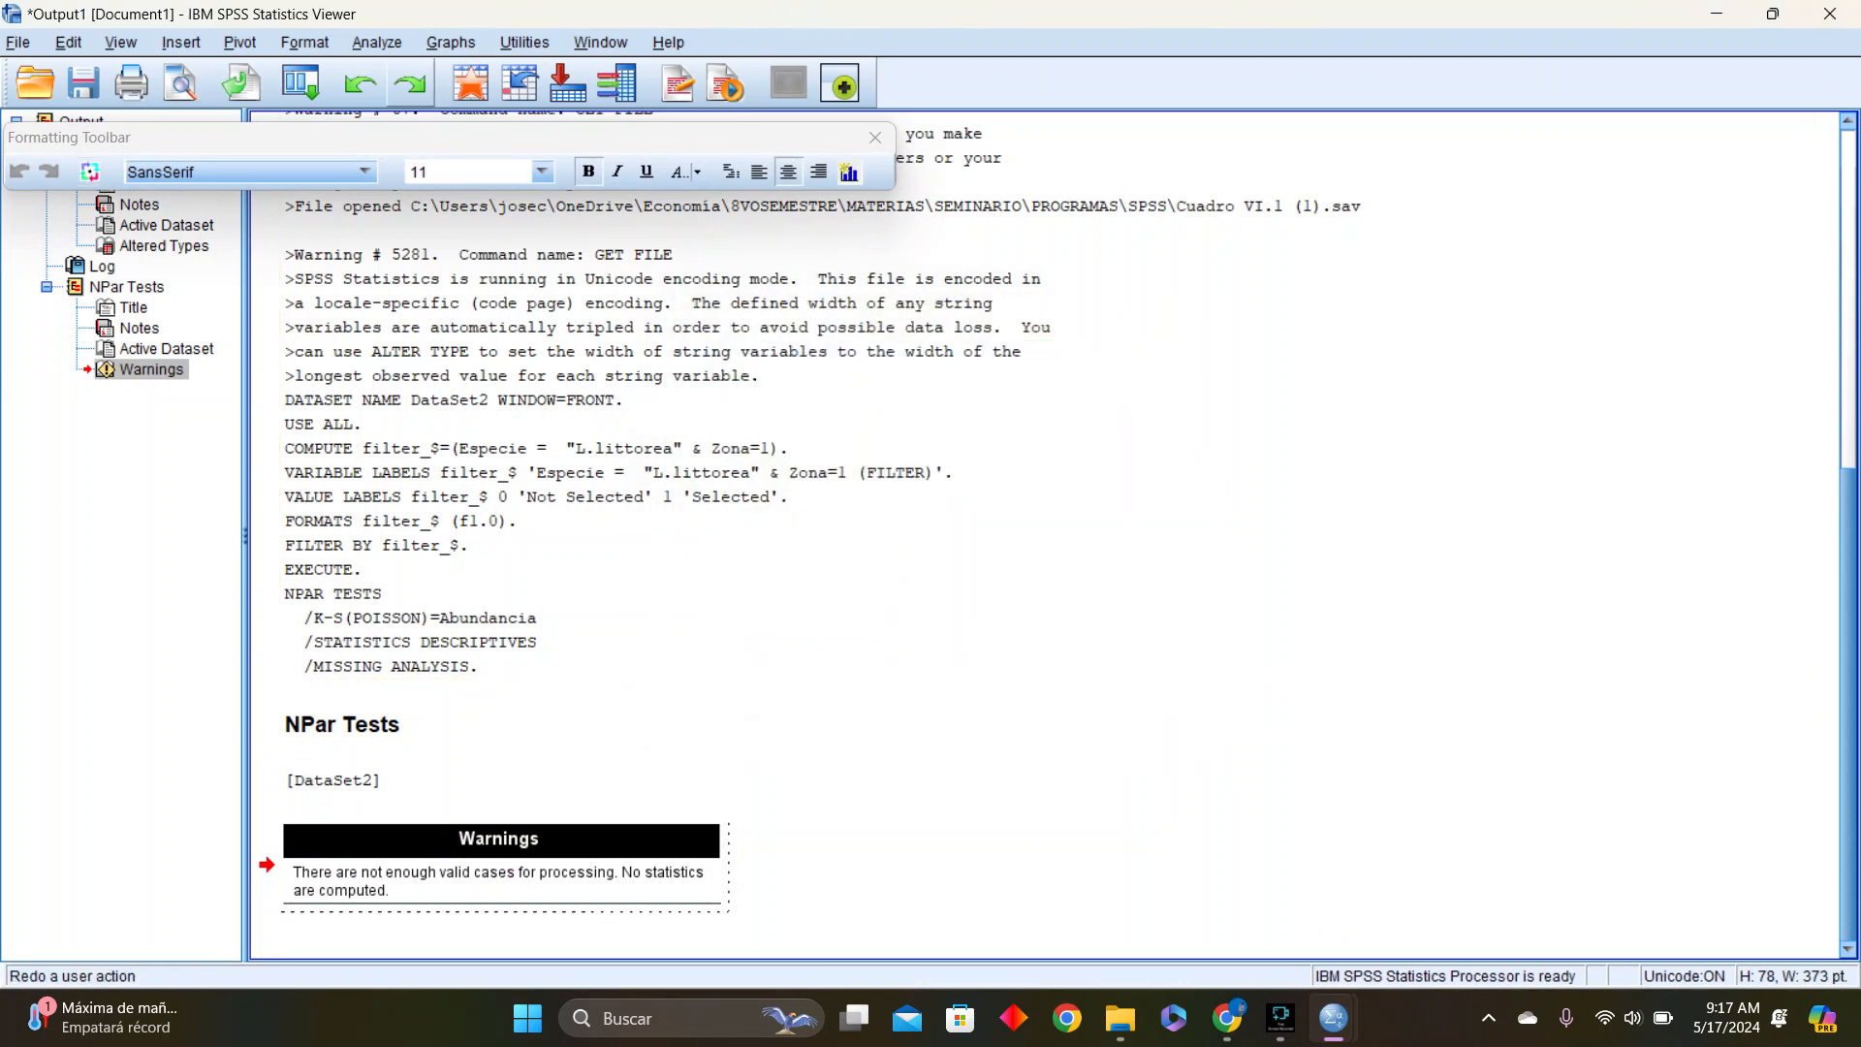
{"action": "left_click", "coordinate": [182, 43]}
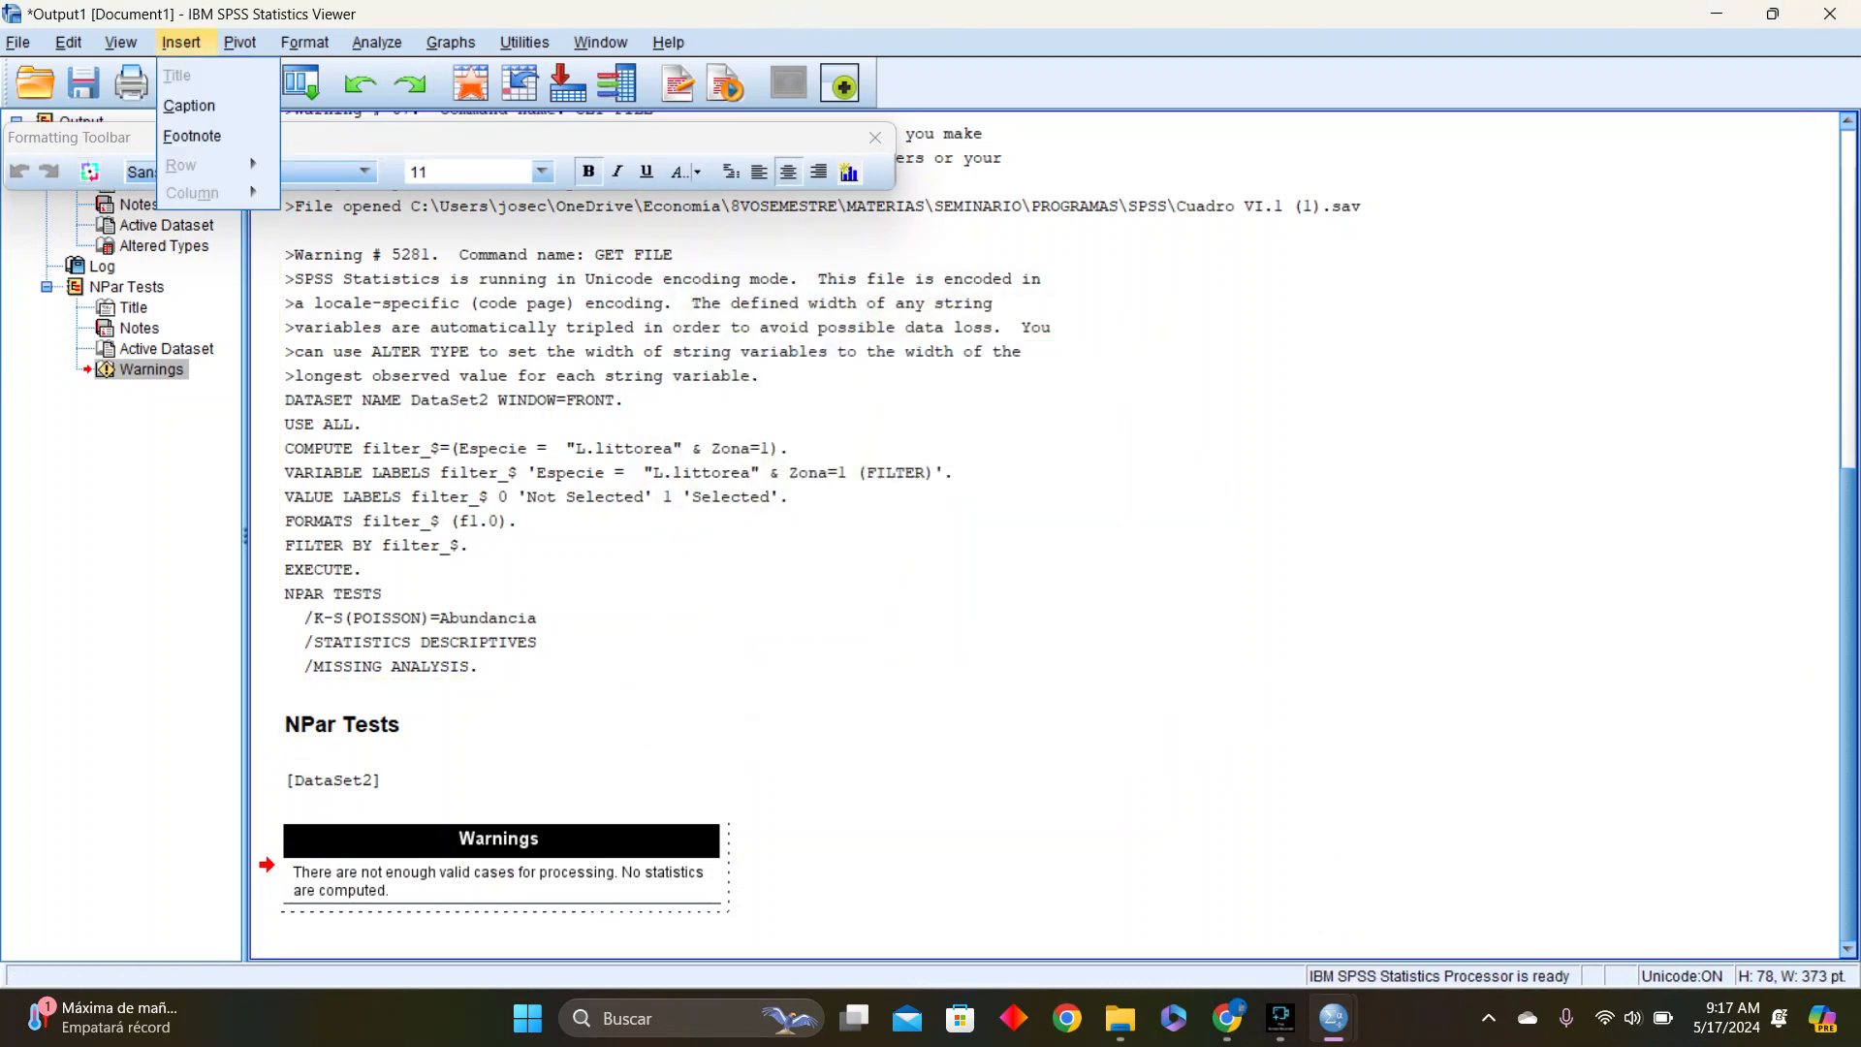
{"action": "mouse_move", "coordinate": [377, 43]}
{"action": "mouse_move", "coordinate": [407, 74]}
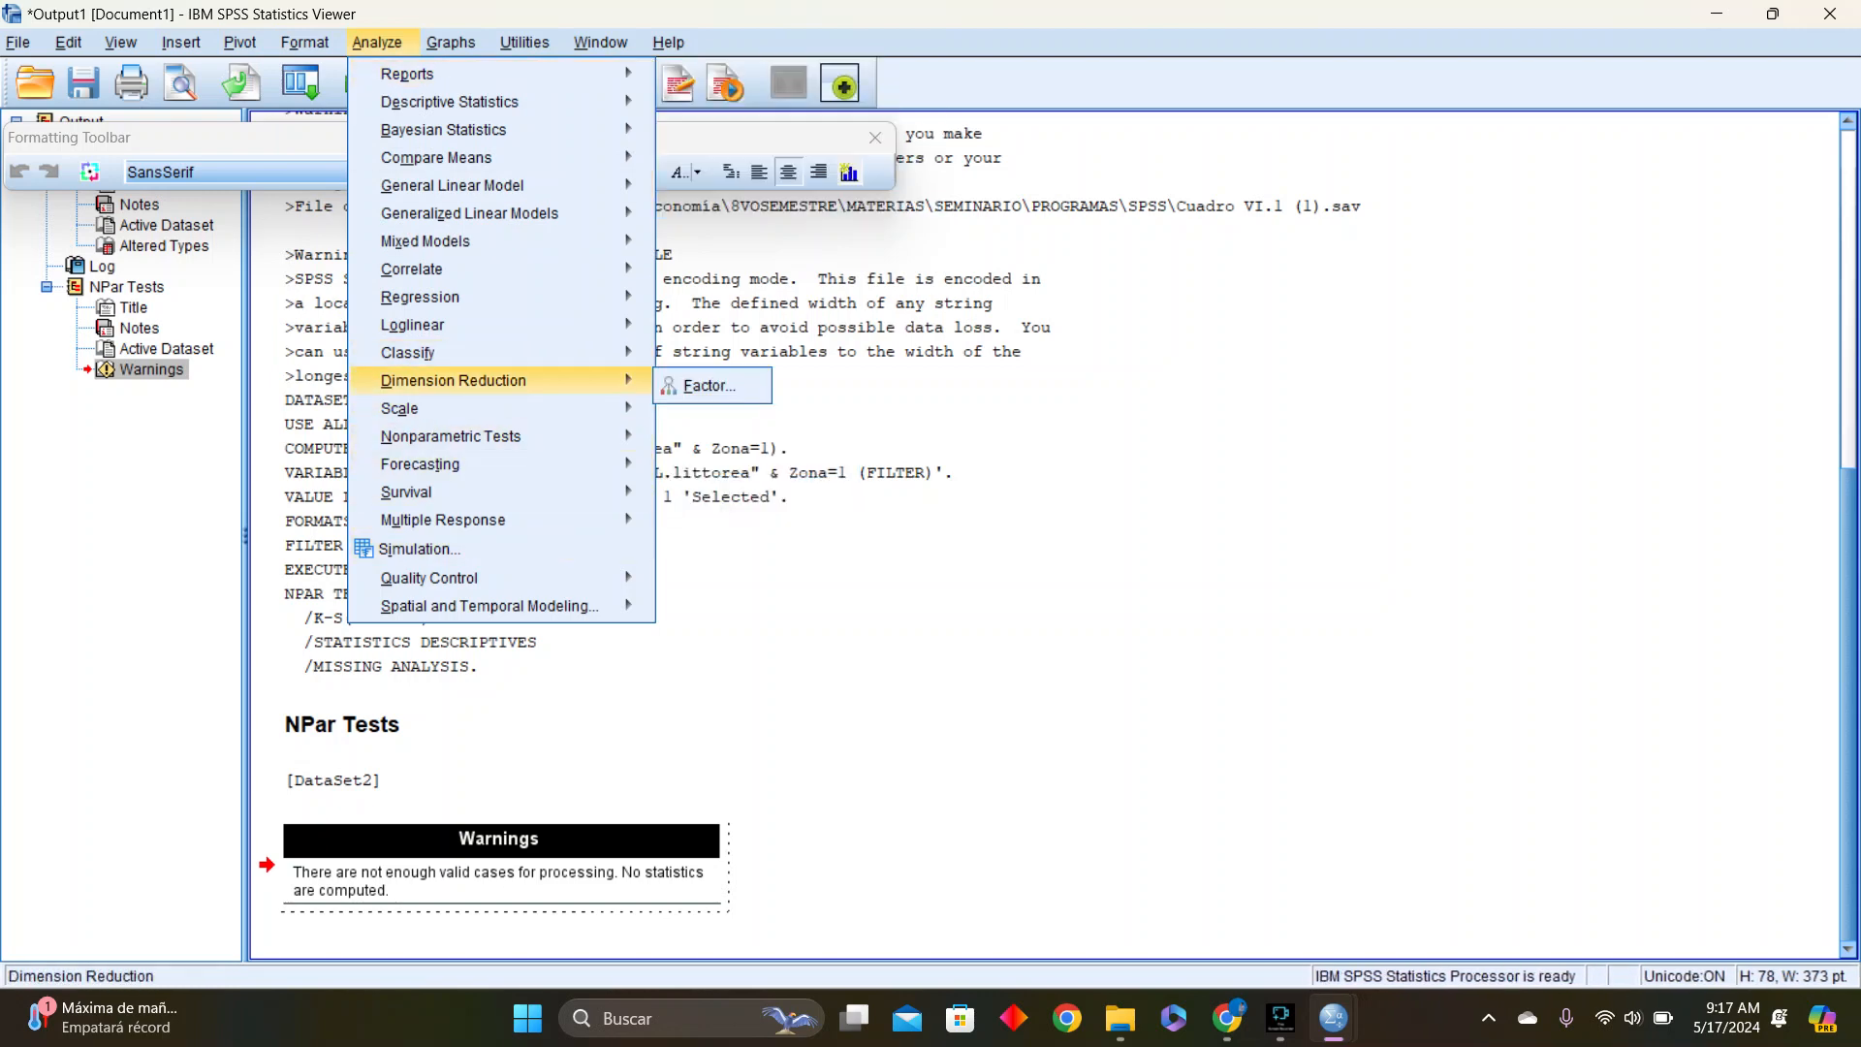
{"action": "mouse_move", "coordinate": [181, 43]}
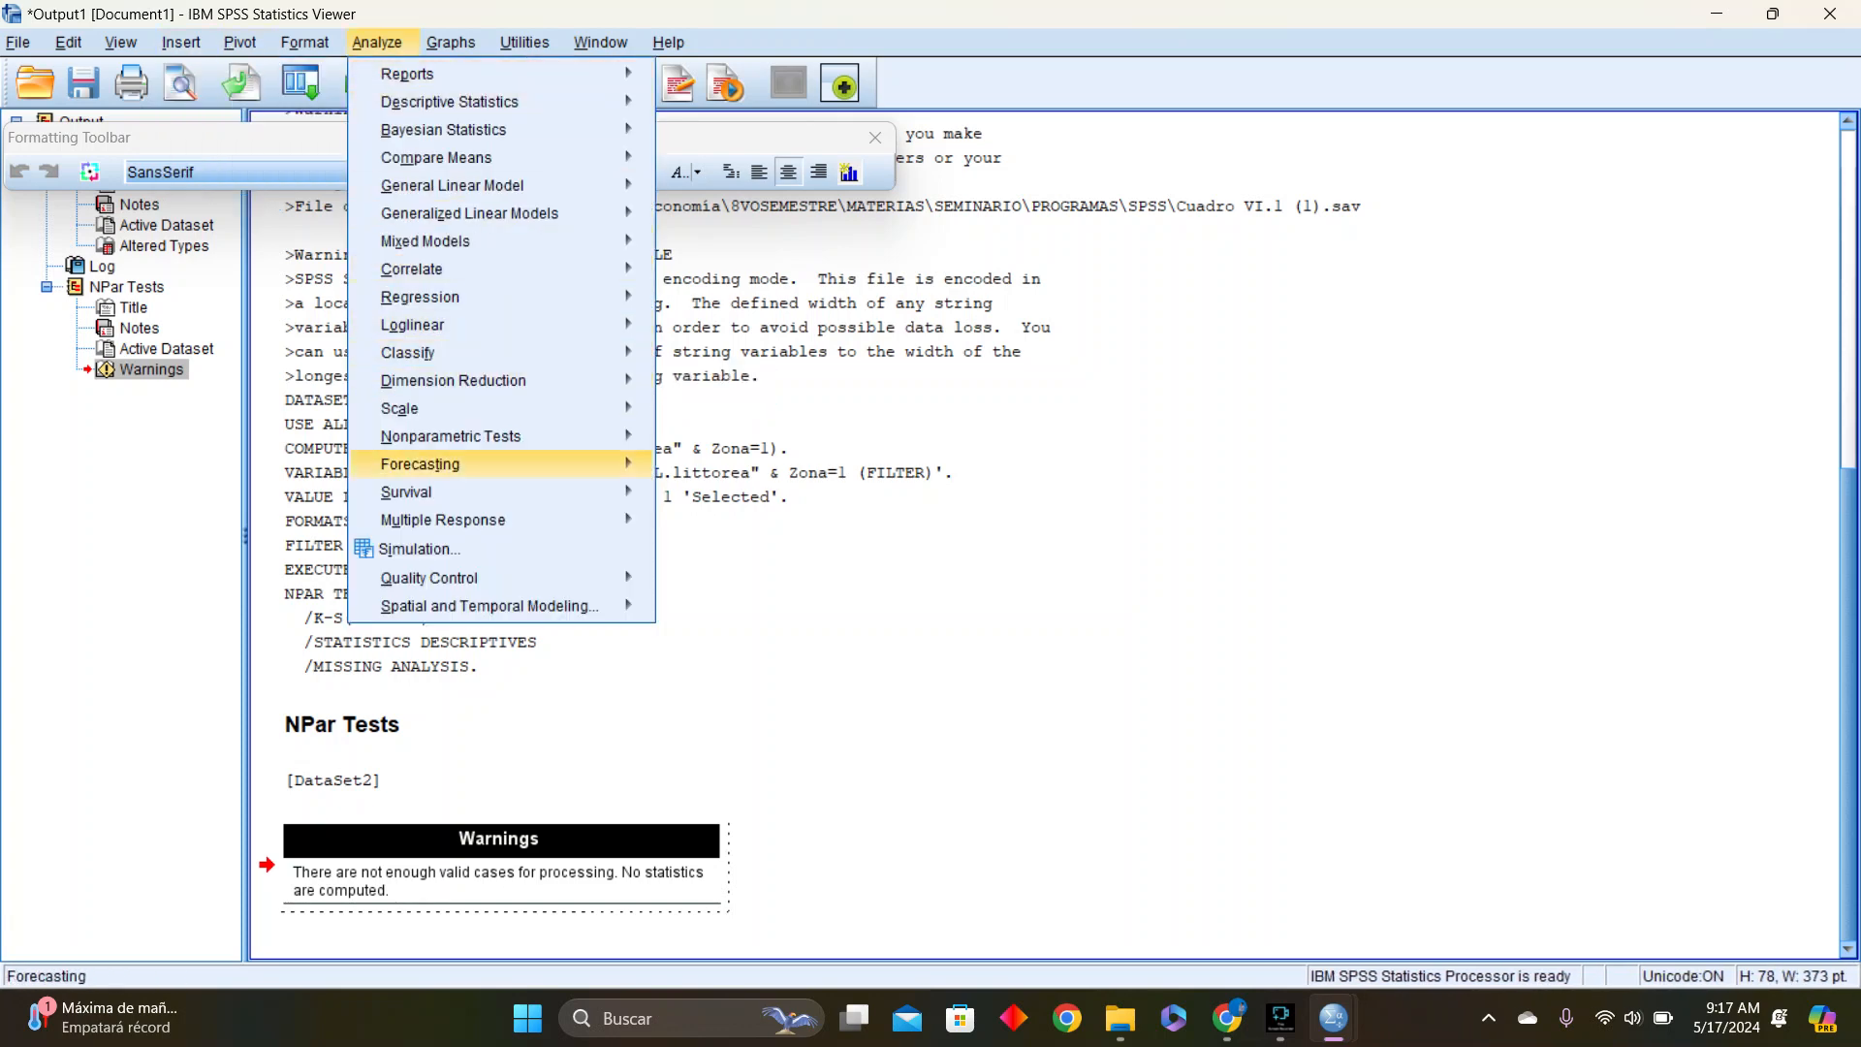
{"action": "mouse_move", "coordinate": [425, 242]}
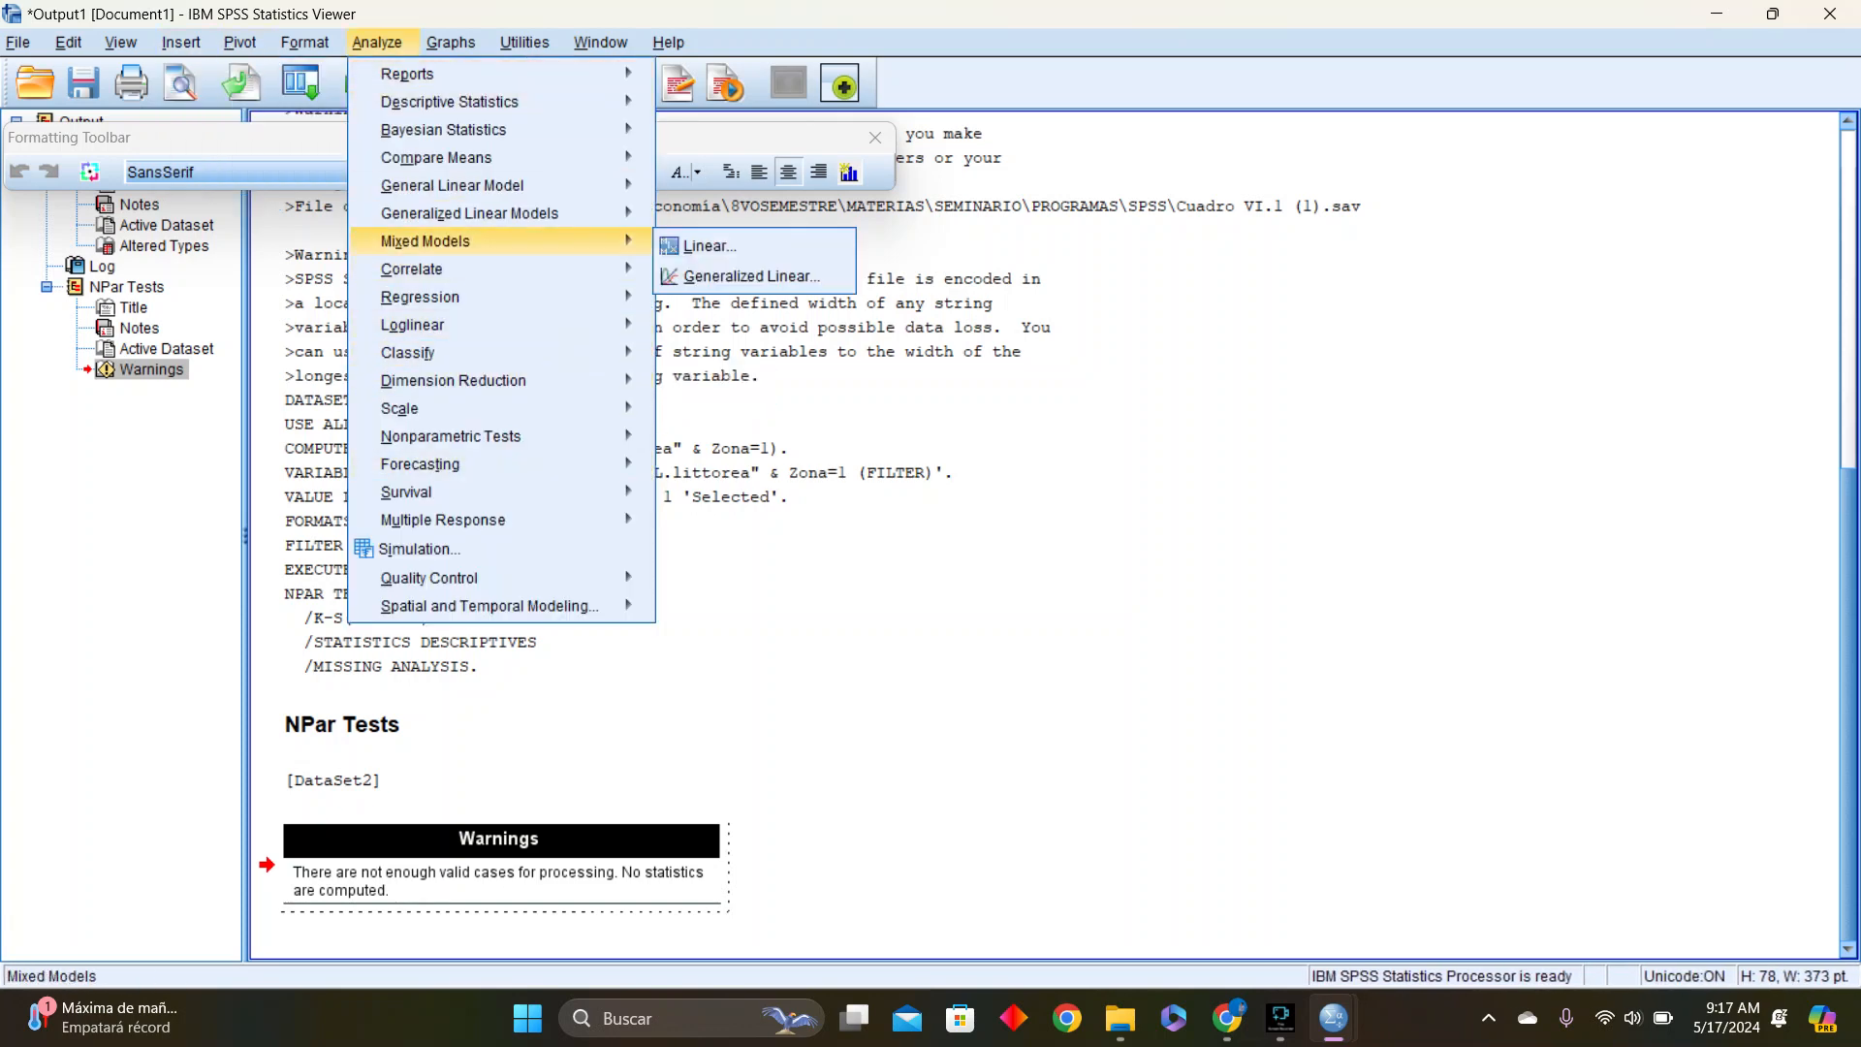
{"action": "left_click", "coordinate": [377, 43]}
{"action": "left_click", "coordinate": [305, 42]}
{"action": "mouse_move", "coordinate": [240, 43]}
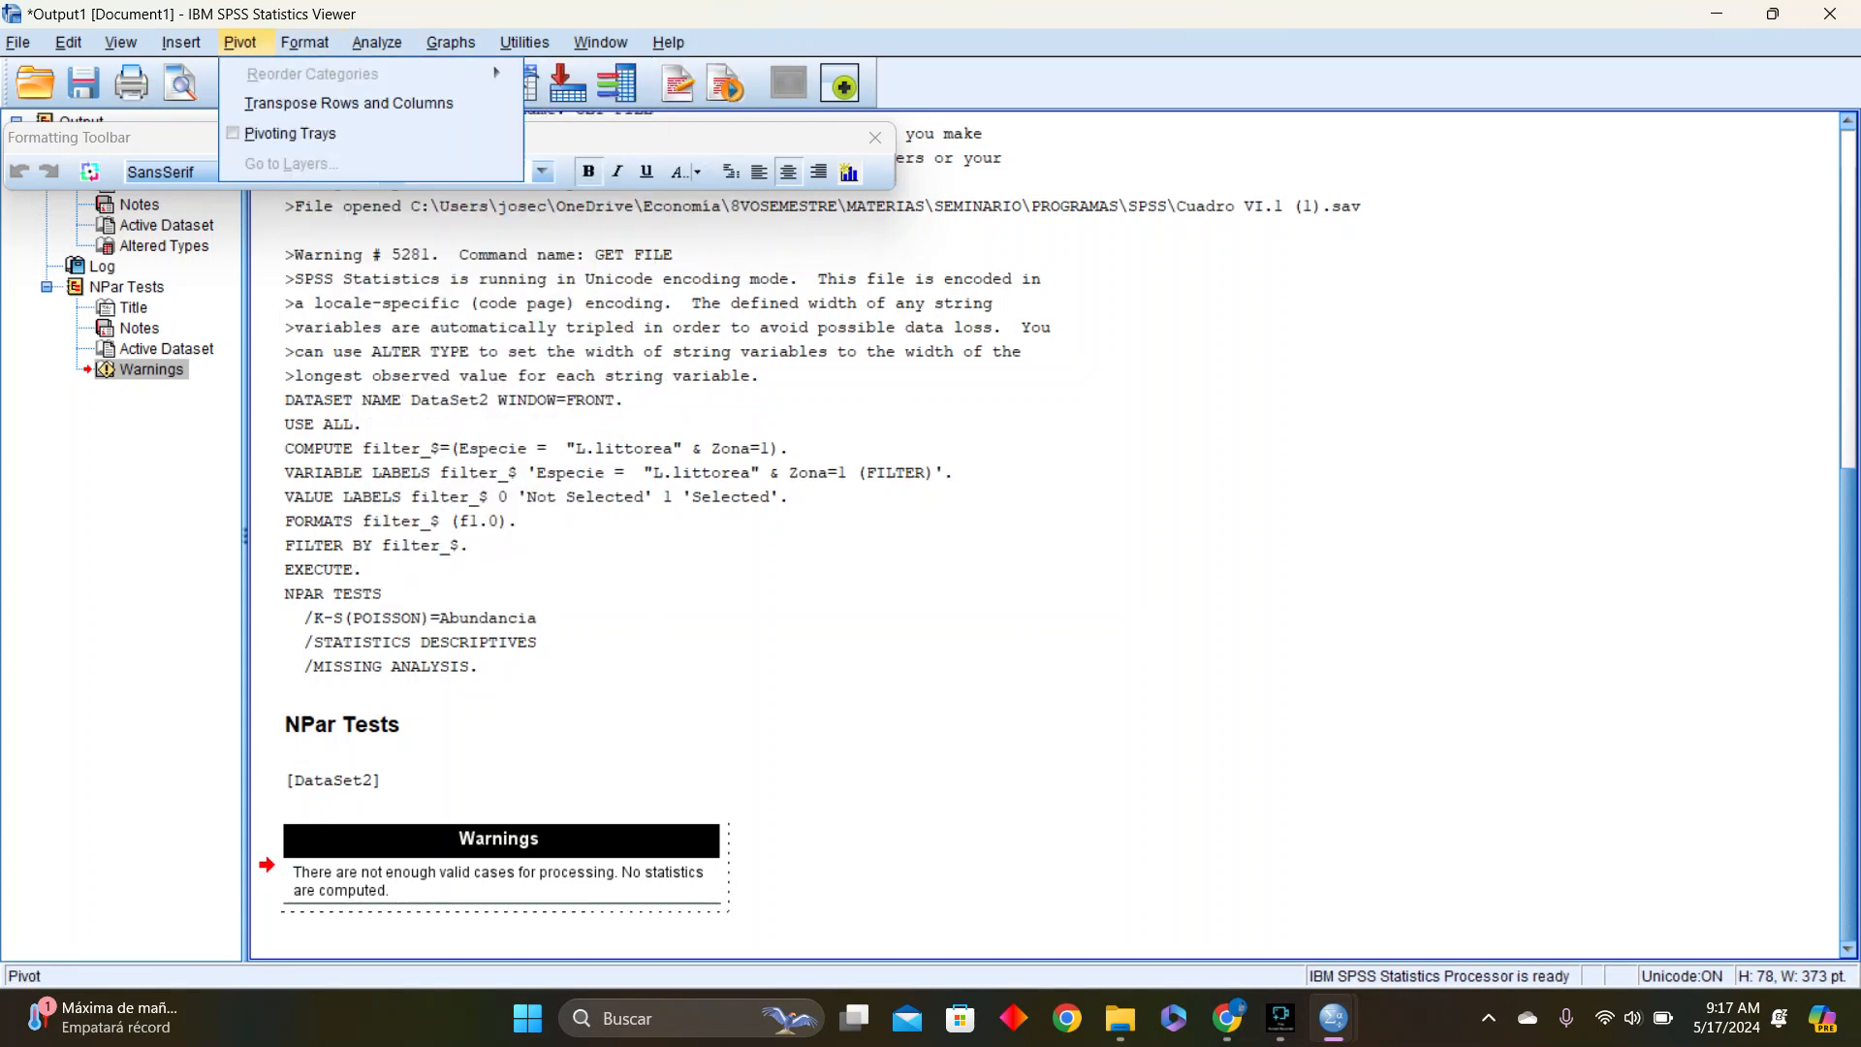
{"action": "mouse_move", "coordinate": [452, 43]}
{"action": "mouse_move", "coordinate": [377, 42]}
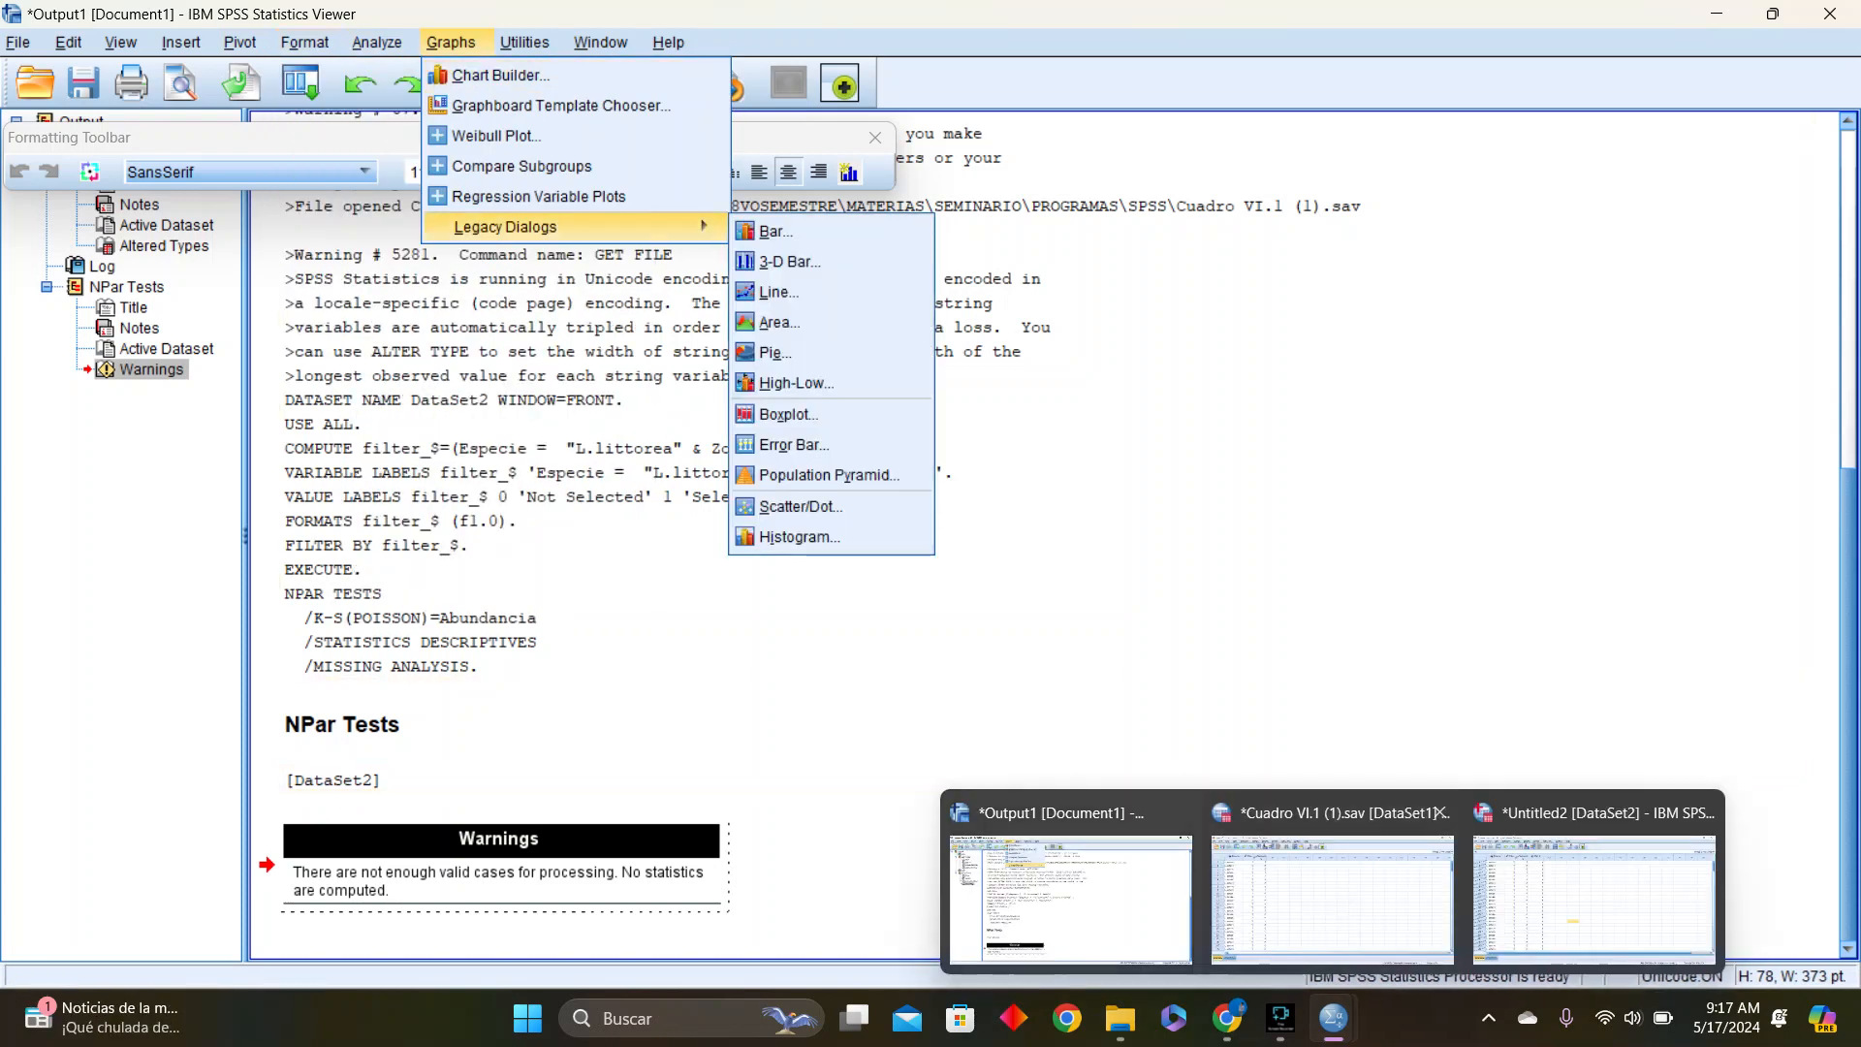
{"action": "left_click", "coordinate": [1280, 1018]}
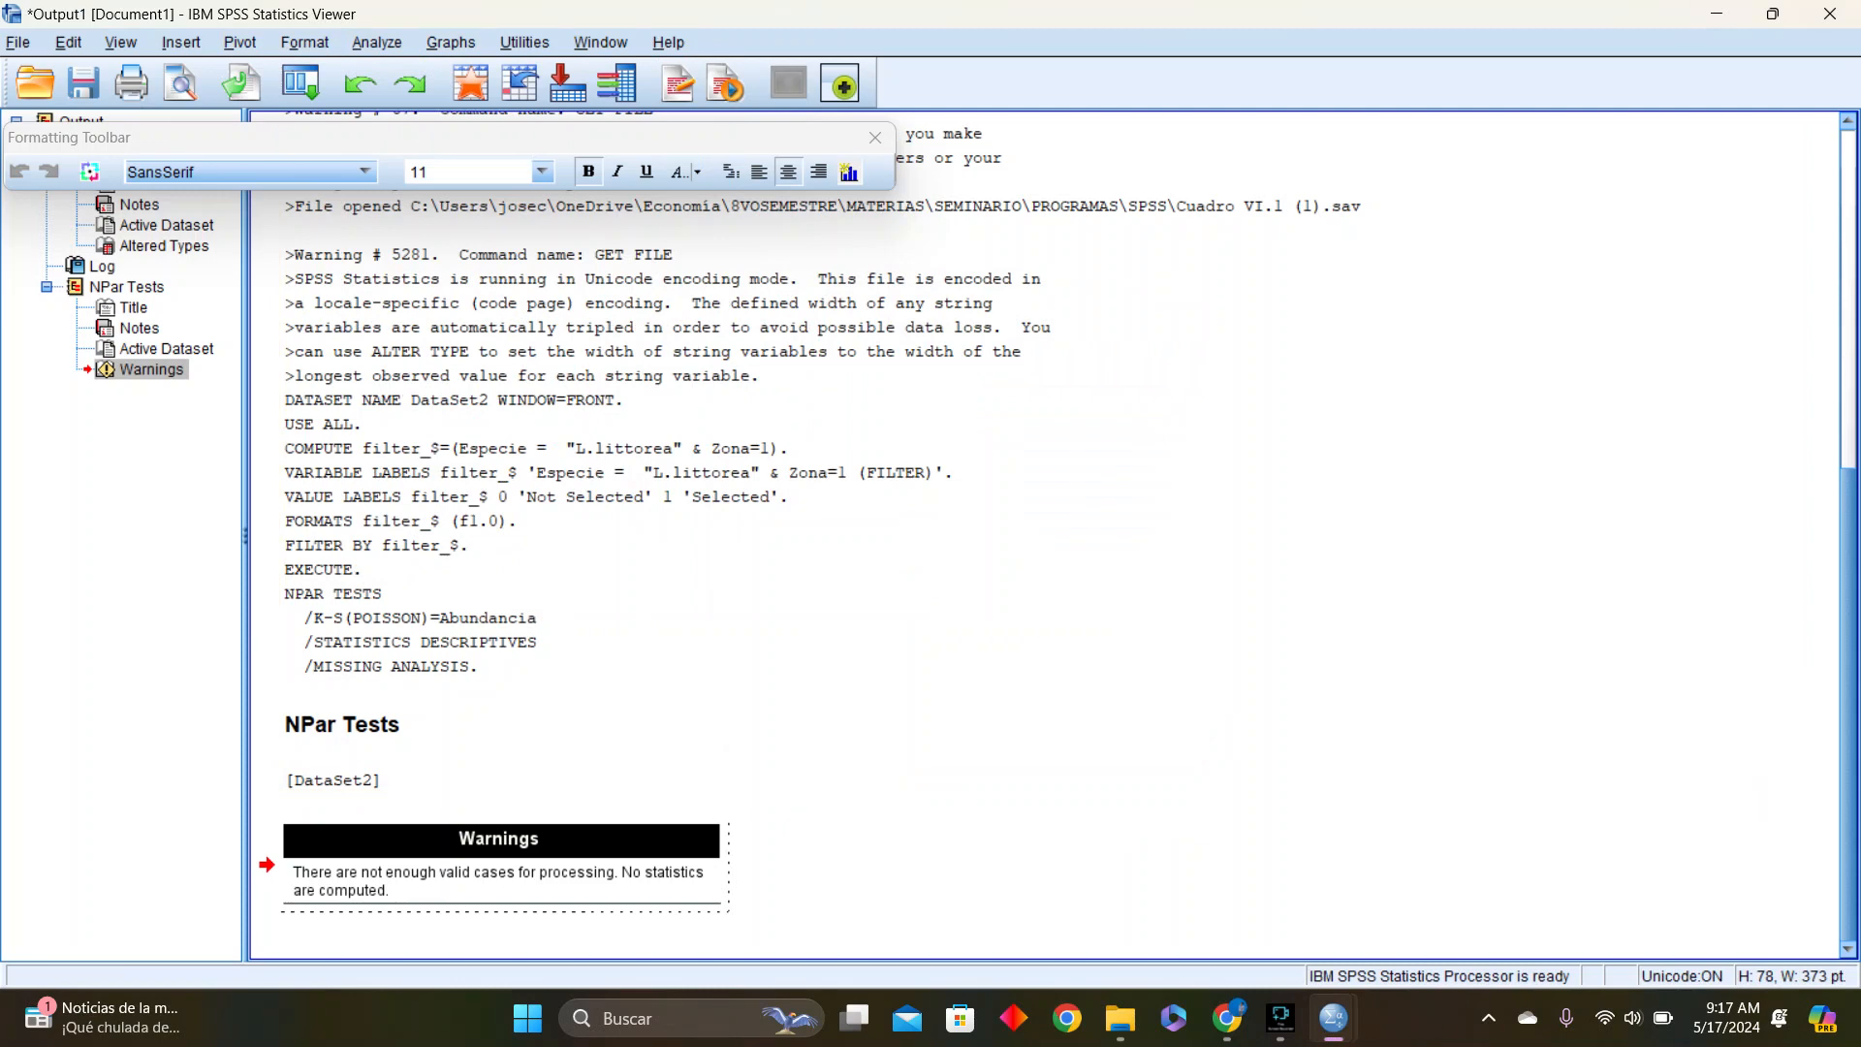
{"action": "left_click", "coordinate": [377, 43]}
{"action": "mouse_move", "coordinate": [452, 42]}
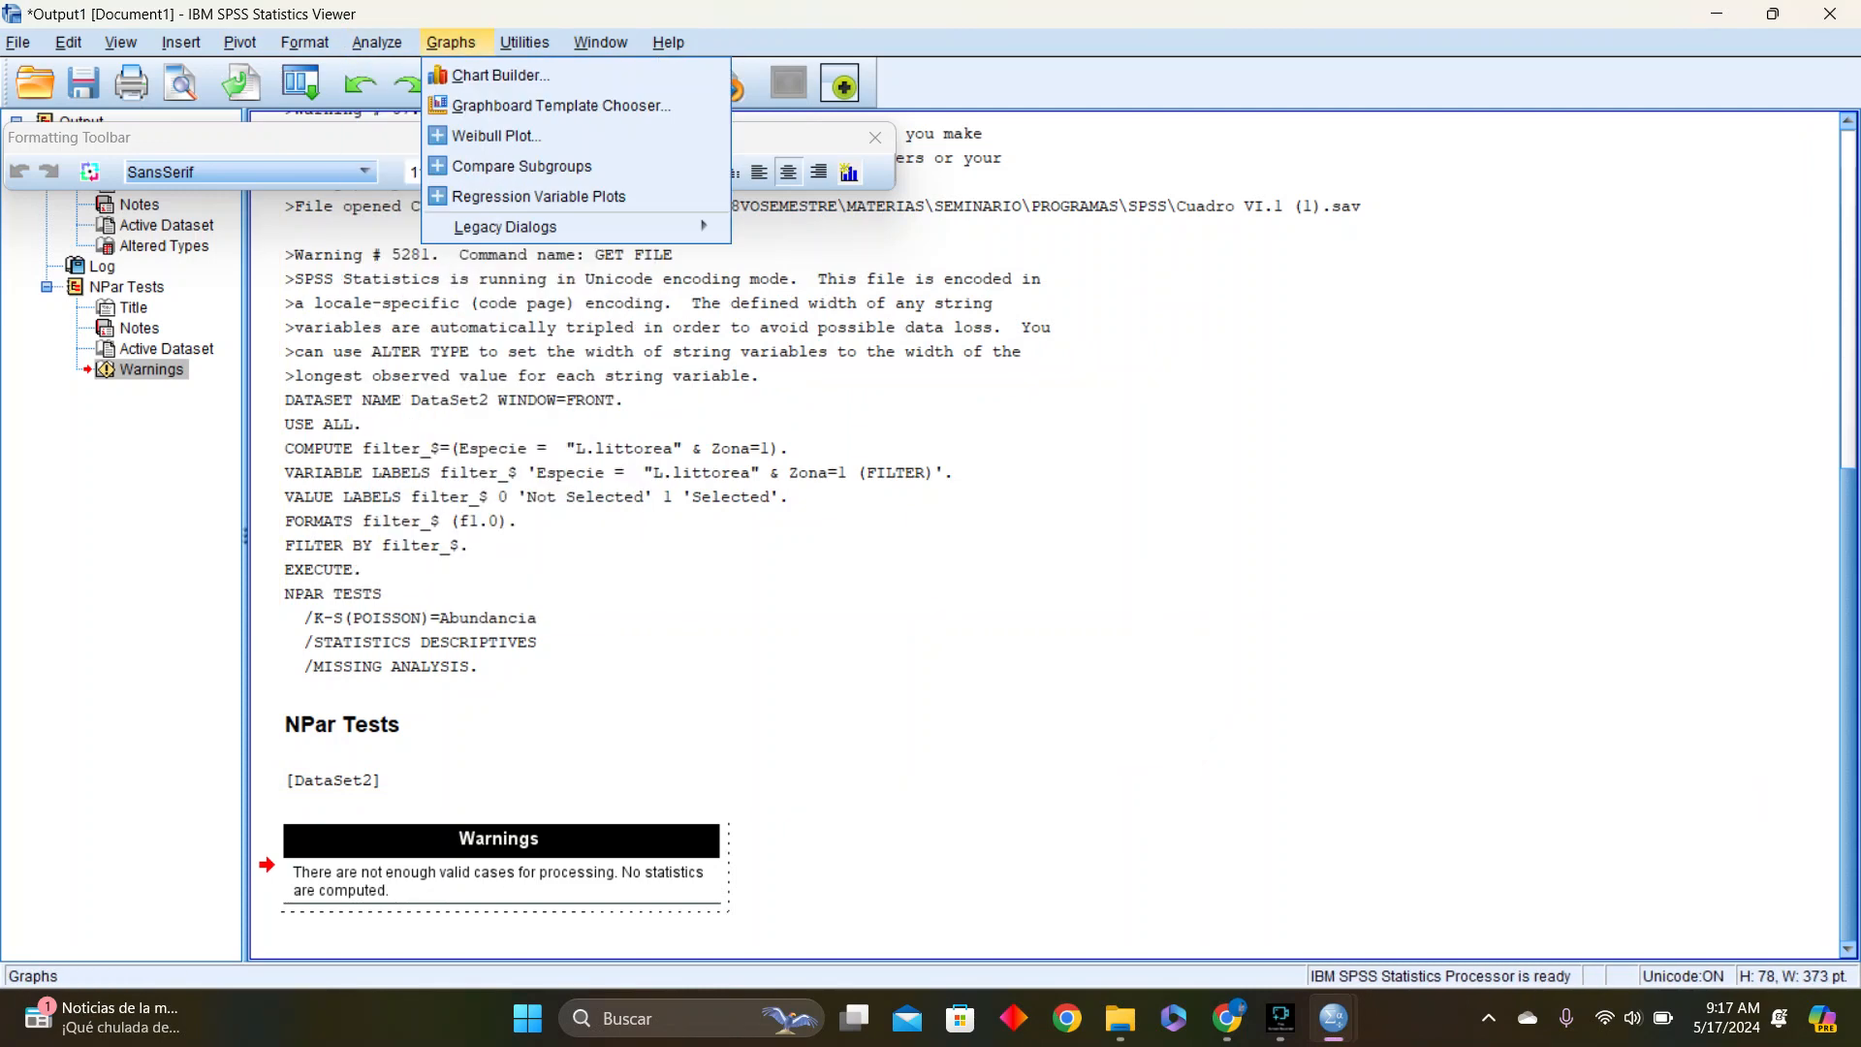
{"action": "mouse_move", "coordinate": [377, 42]}
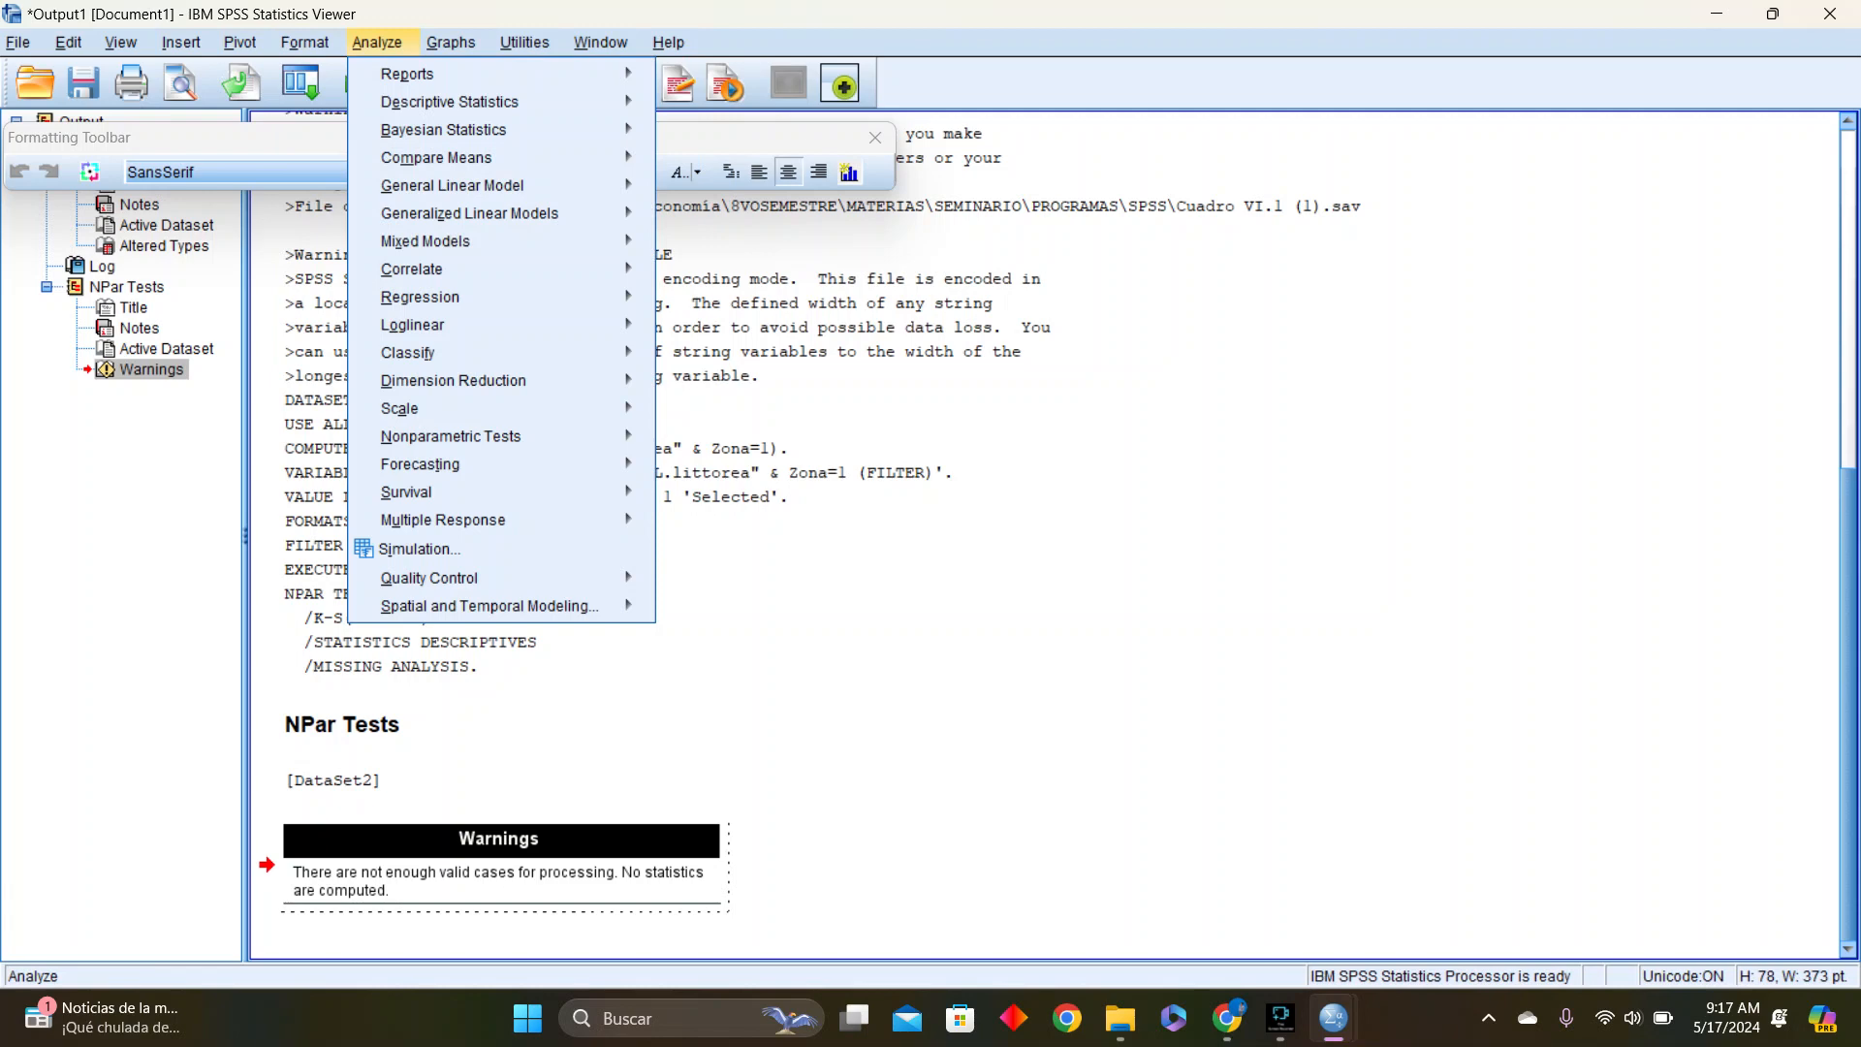
{"action": "mouse_move", "coordinate": [425, 242]}
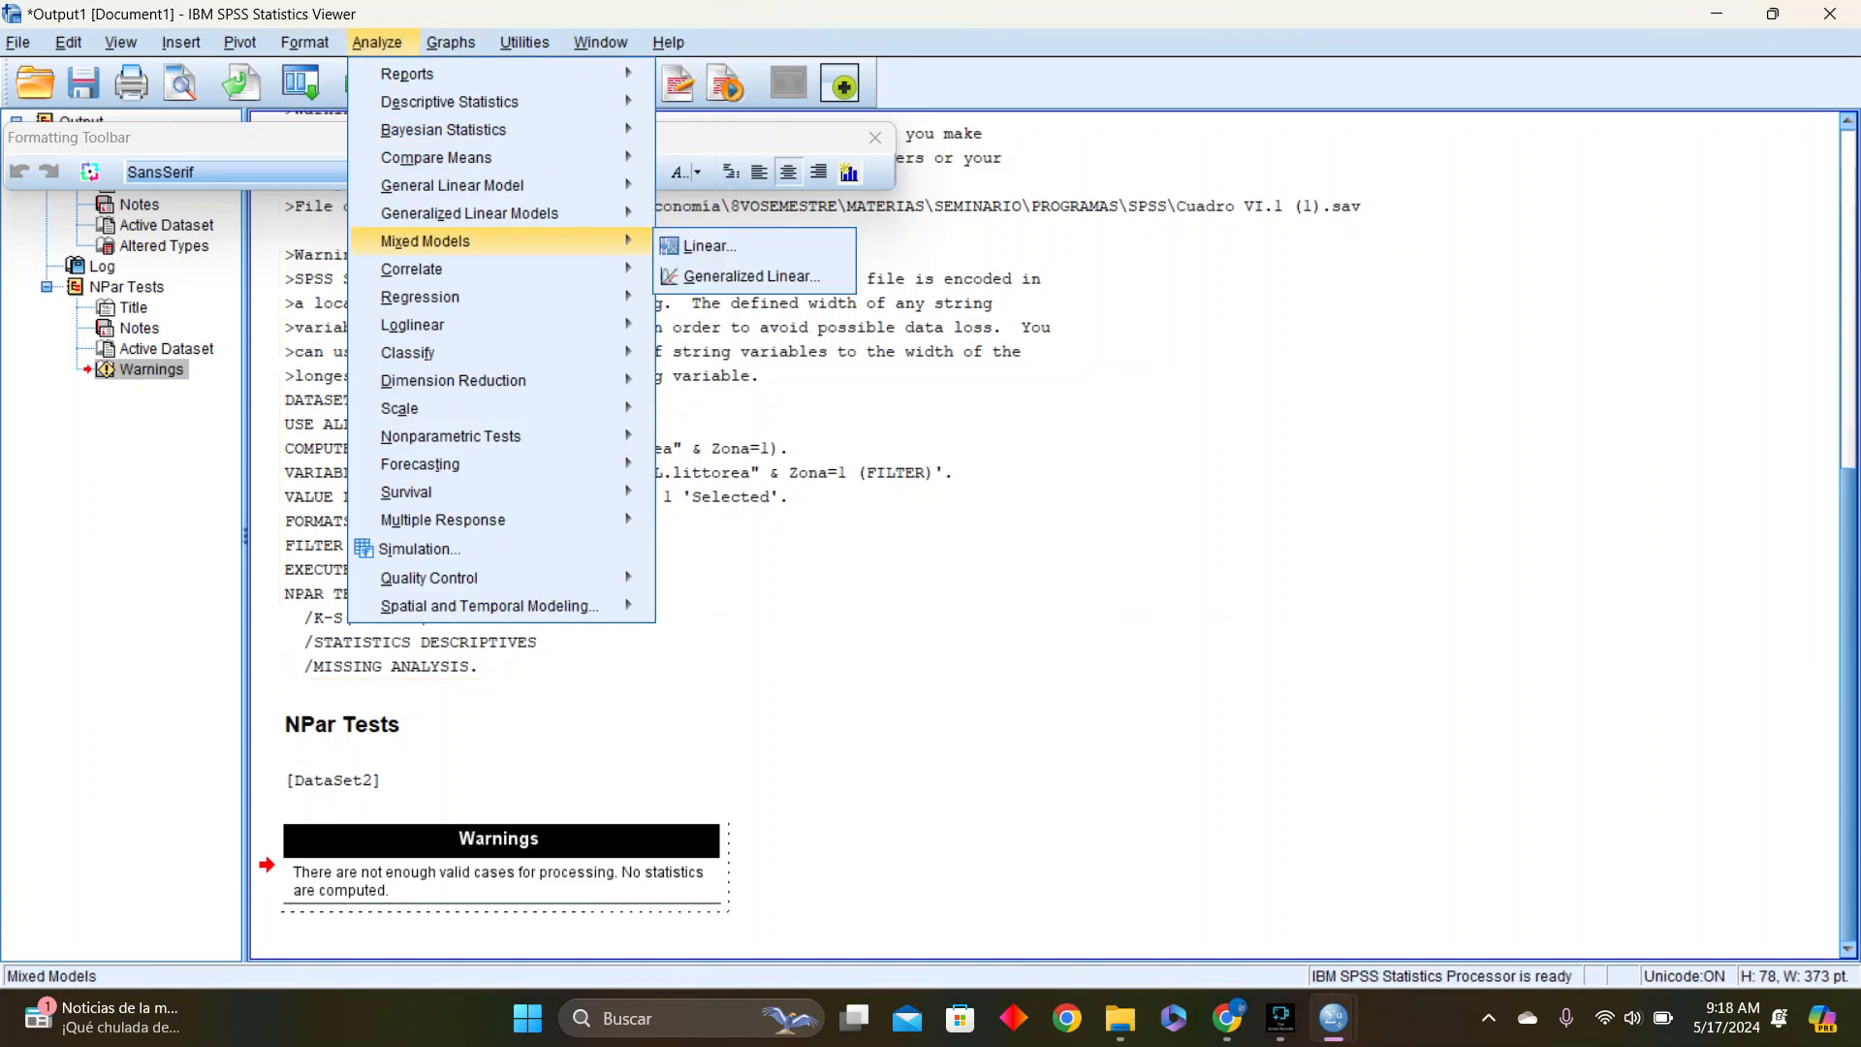
Switch to the data window of Cuadro VI.1 (1).sav, DataSet1
{"action": "mouse_move", "coordinate": [1334, 1018]}
{"action": "left_click", "coordinate": [1333, 897]}
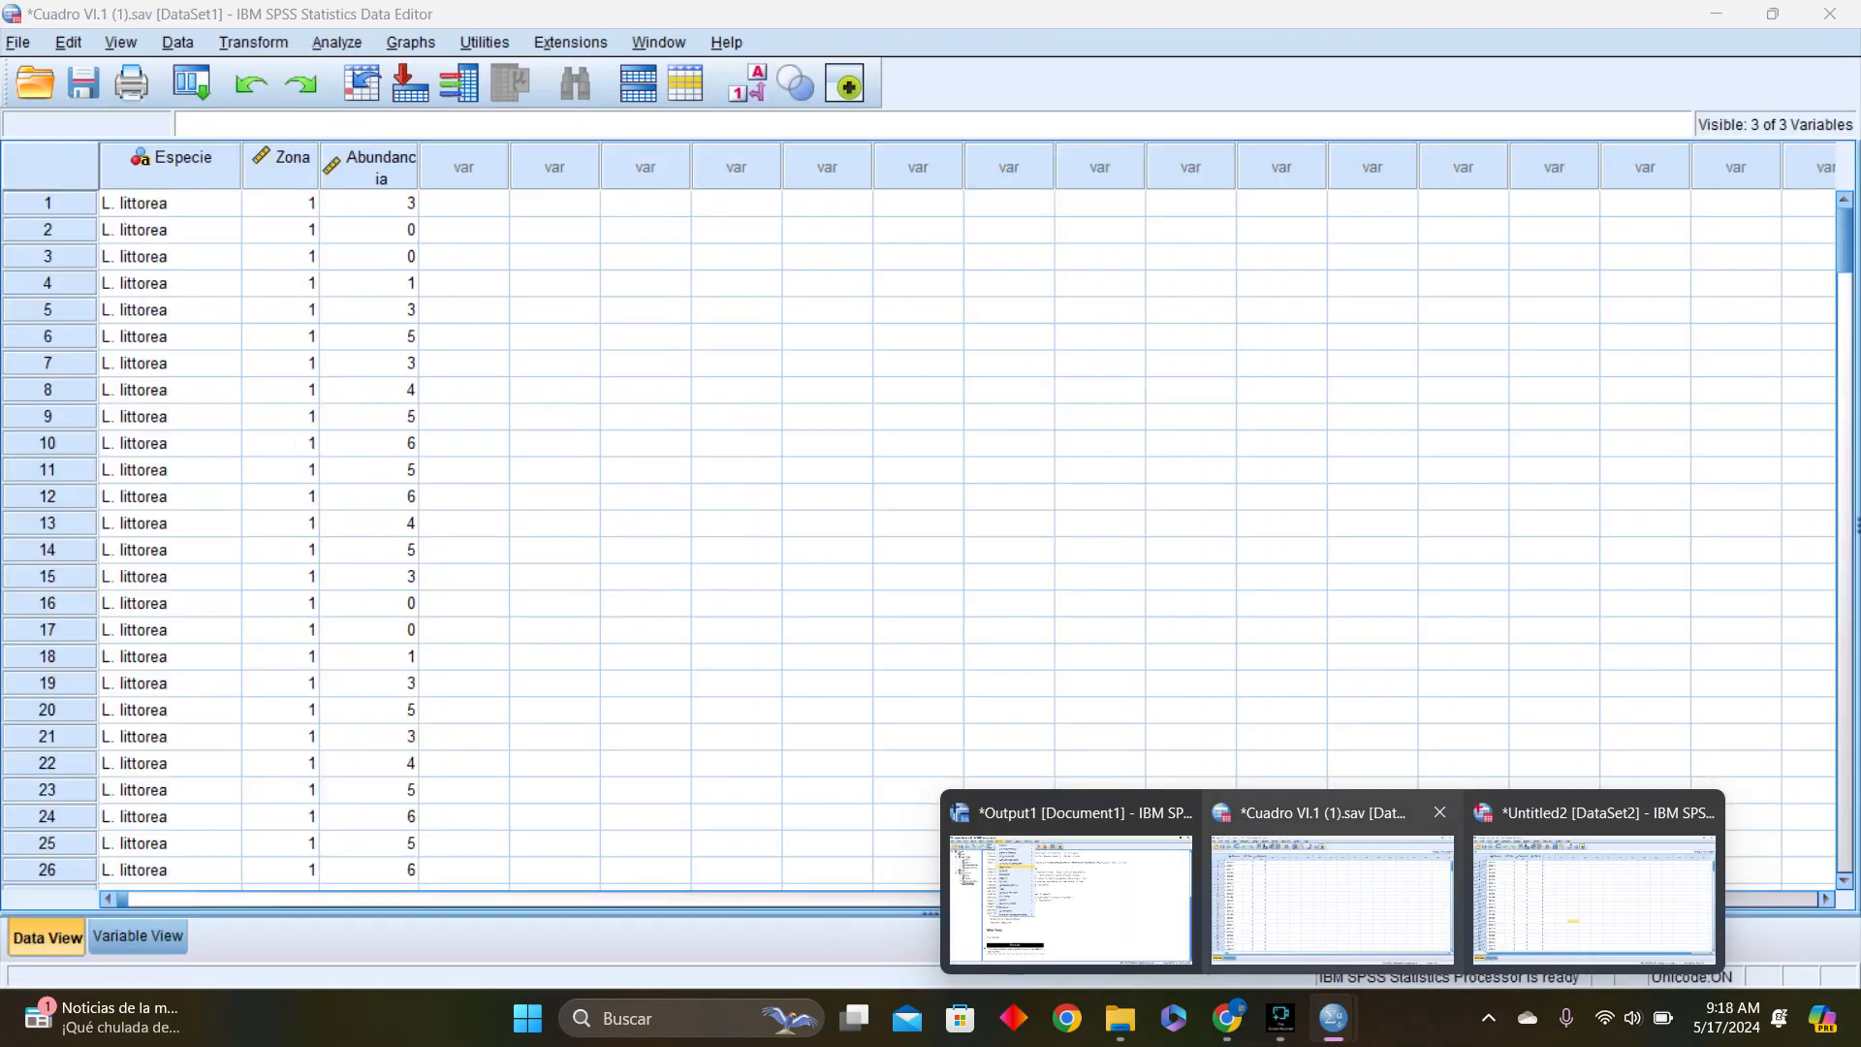
{"action": "left_click", "coordinate": [1333, 897]}
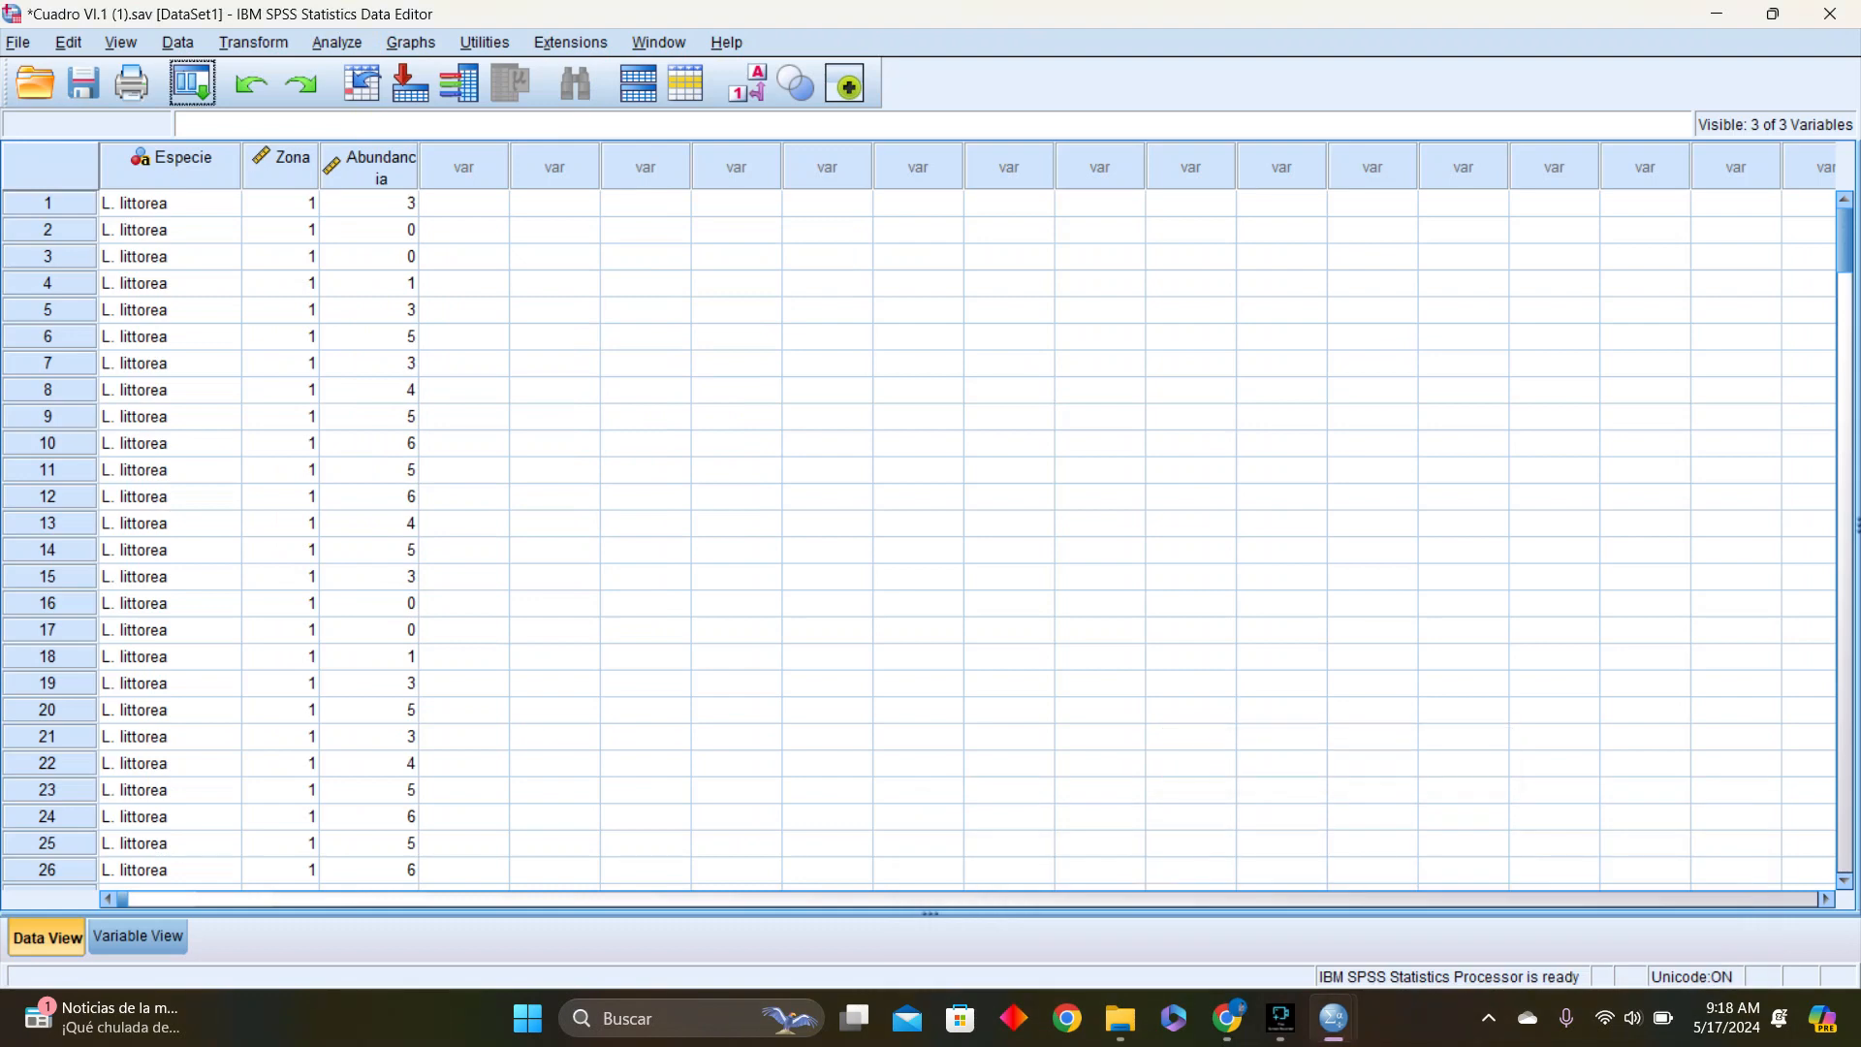
{"action": "left_click", "coordinate": [338, 42]}
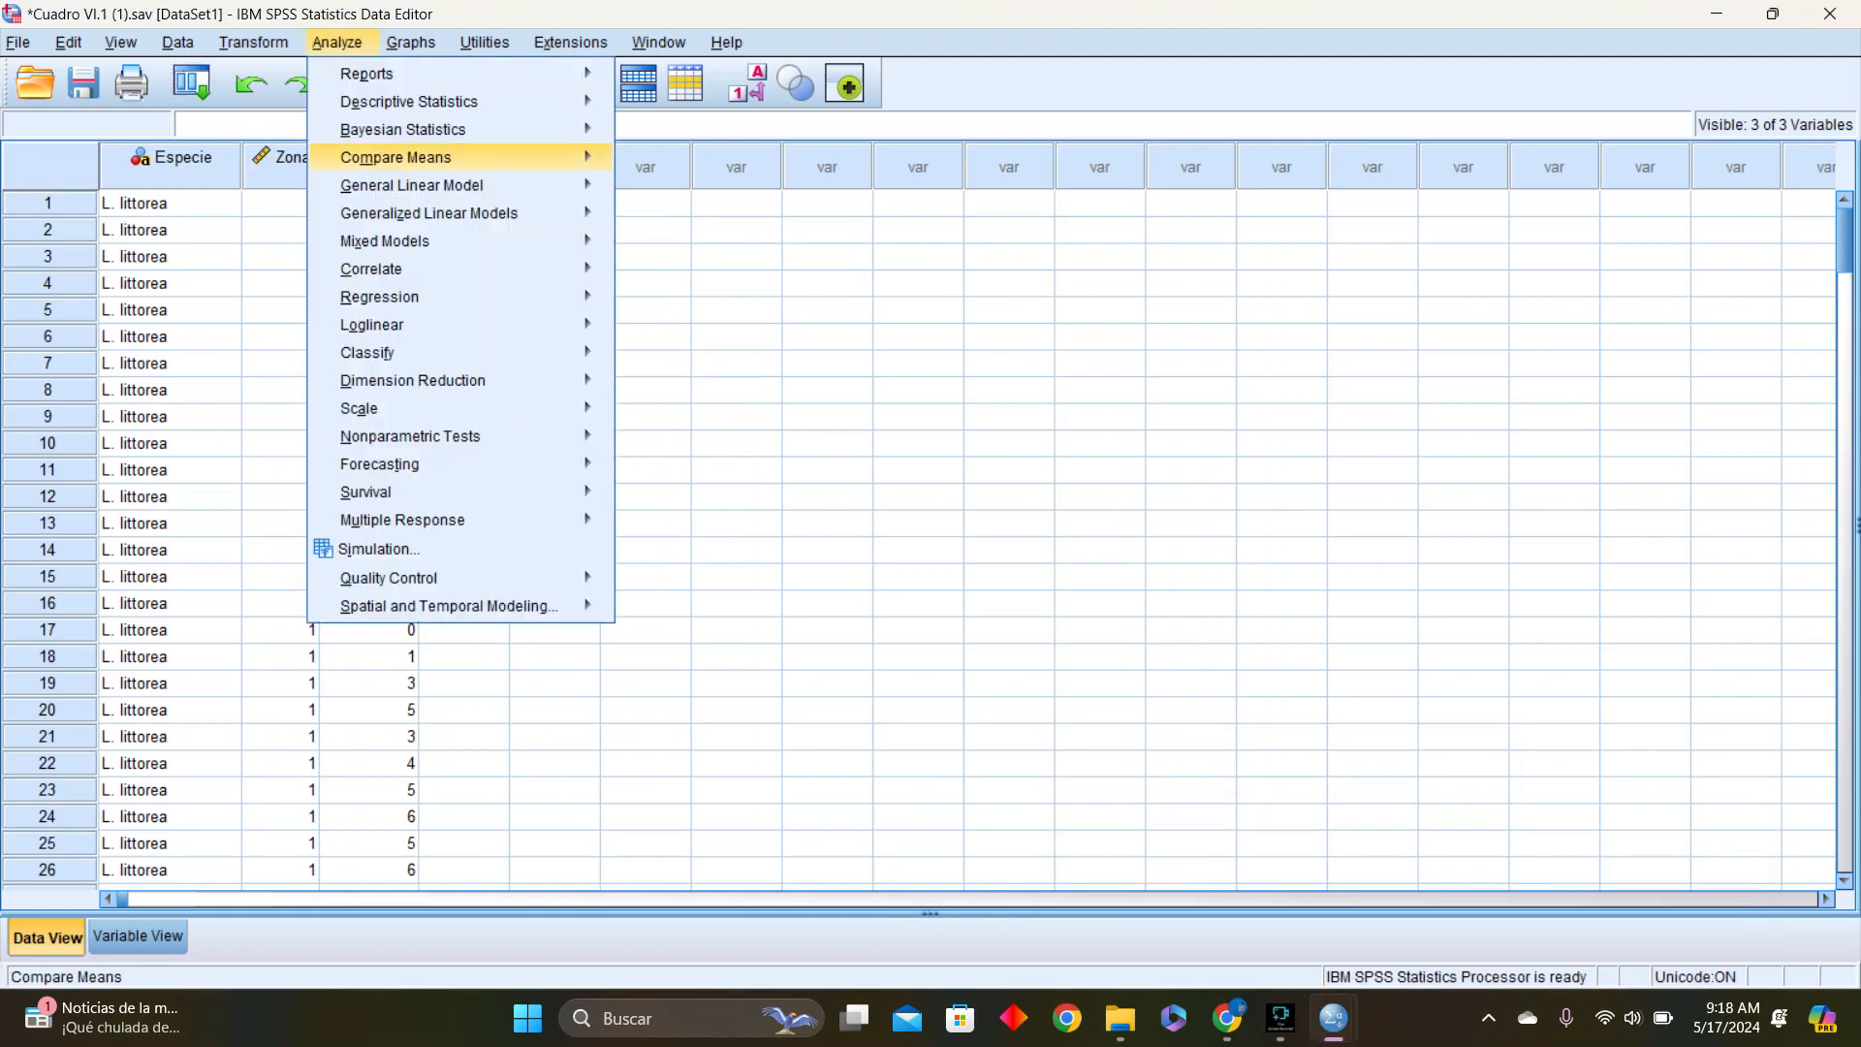
{"action": "mouse_move", "coordinate": [410, 436]}
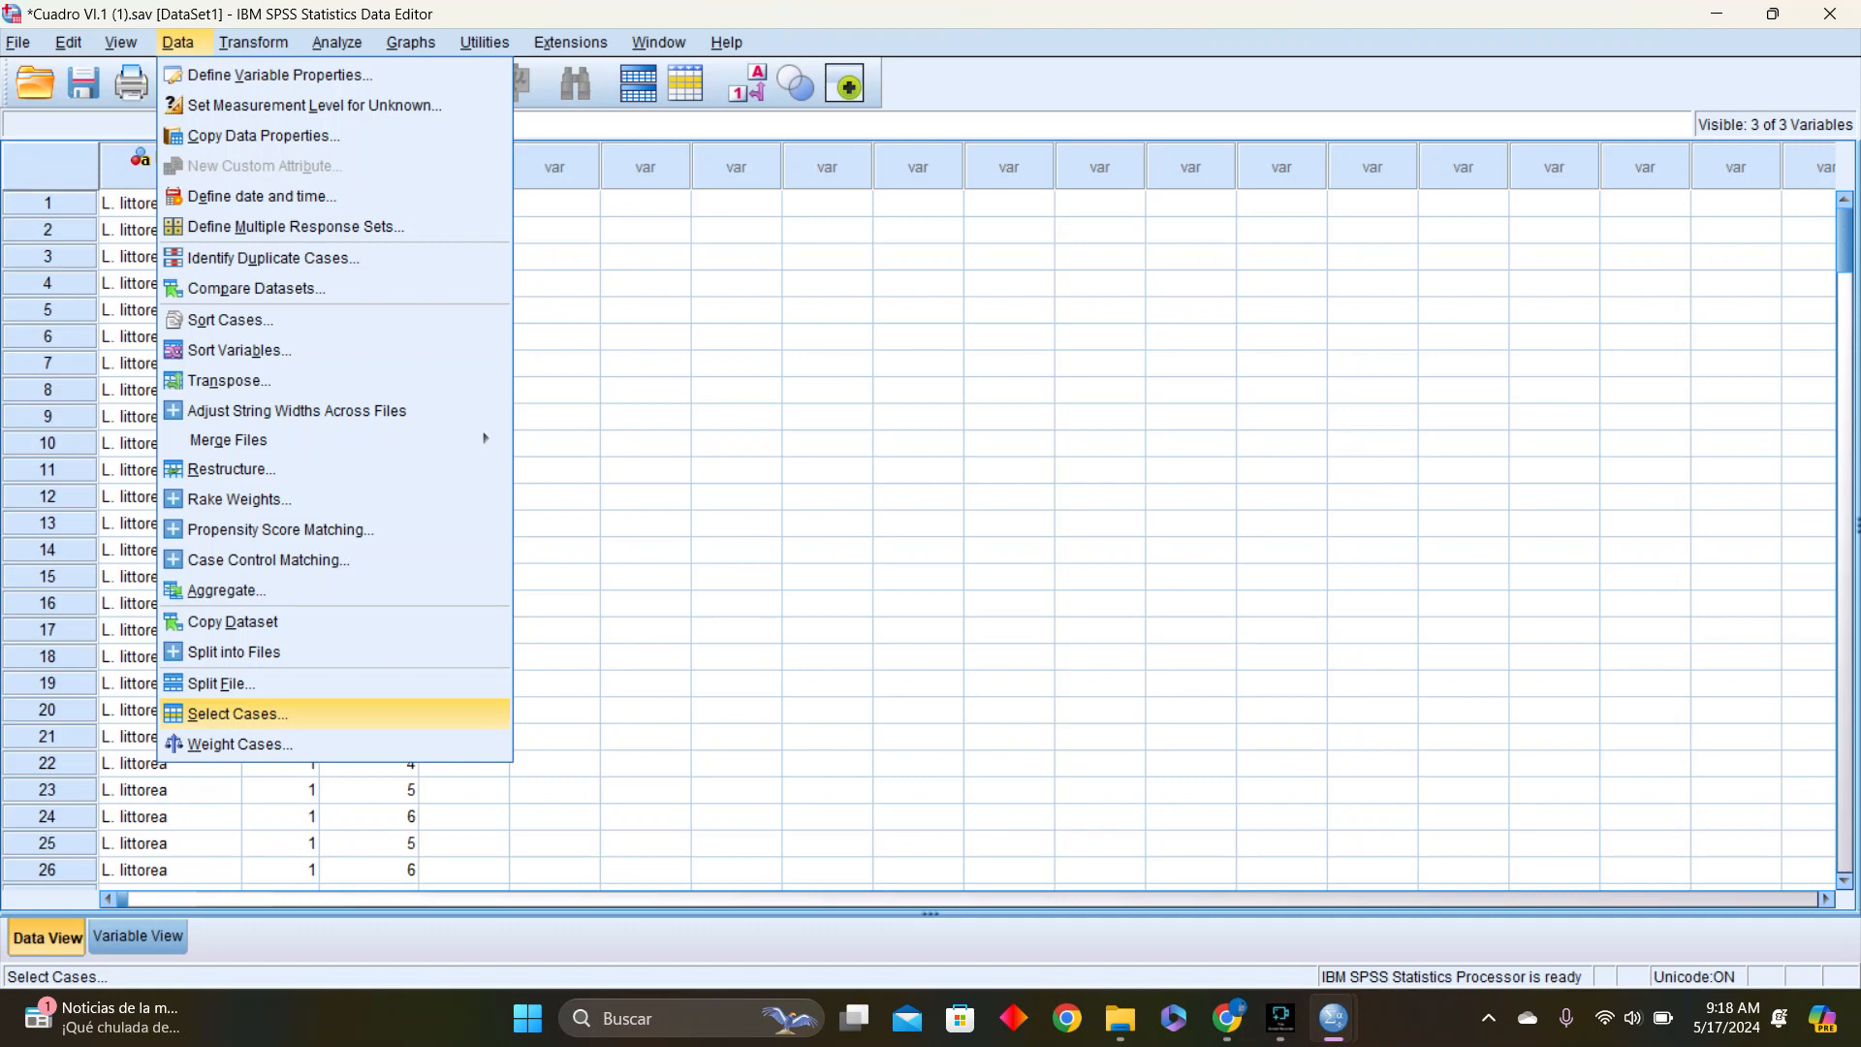
{"action": "left_click", "coordinate": [233, 714]}
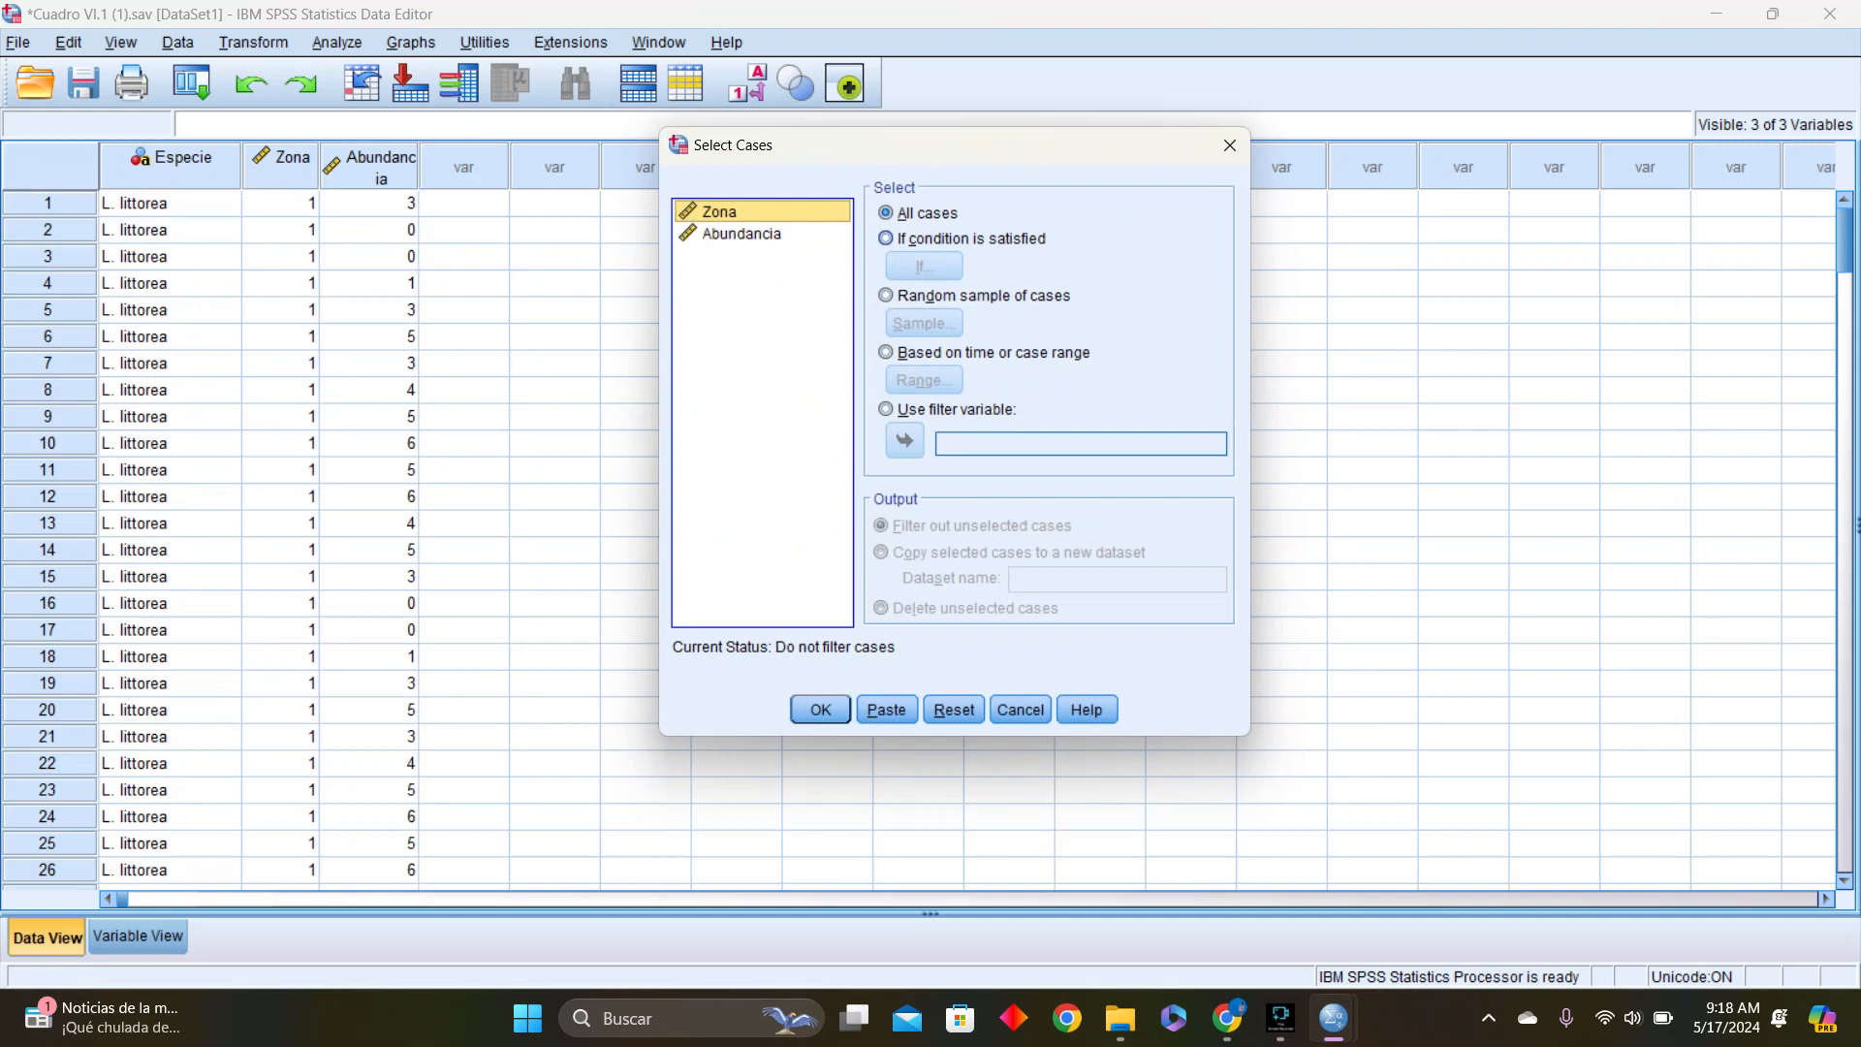
{"action": "left_click", "coordinate": [885, 238]}
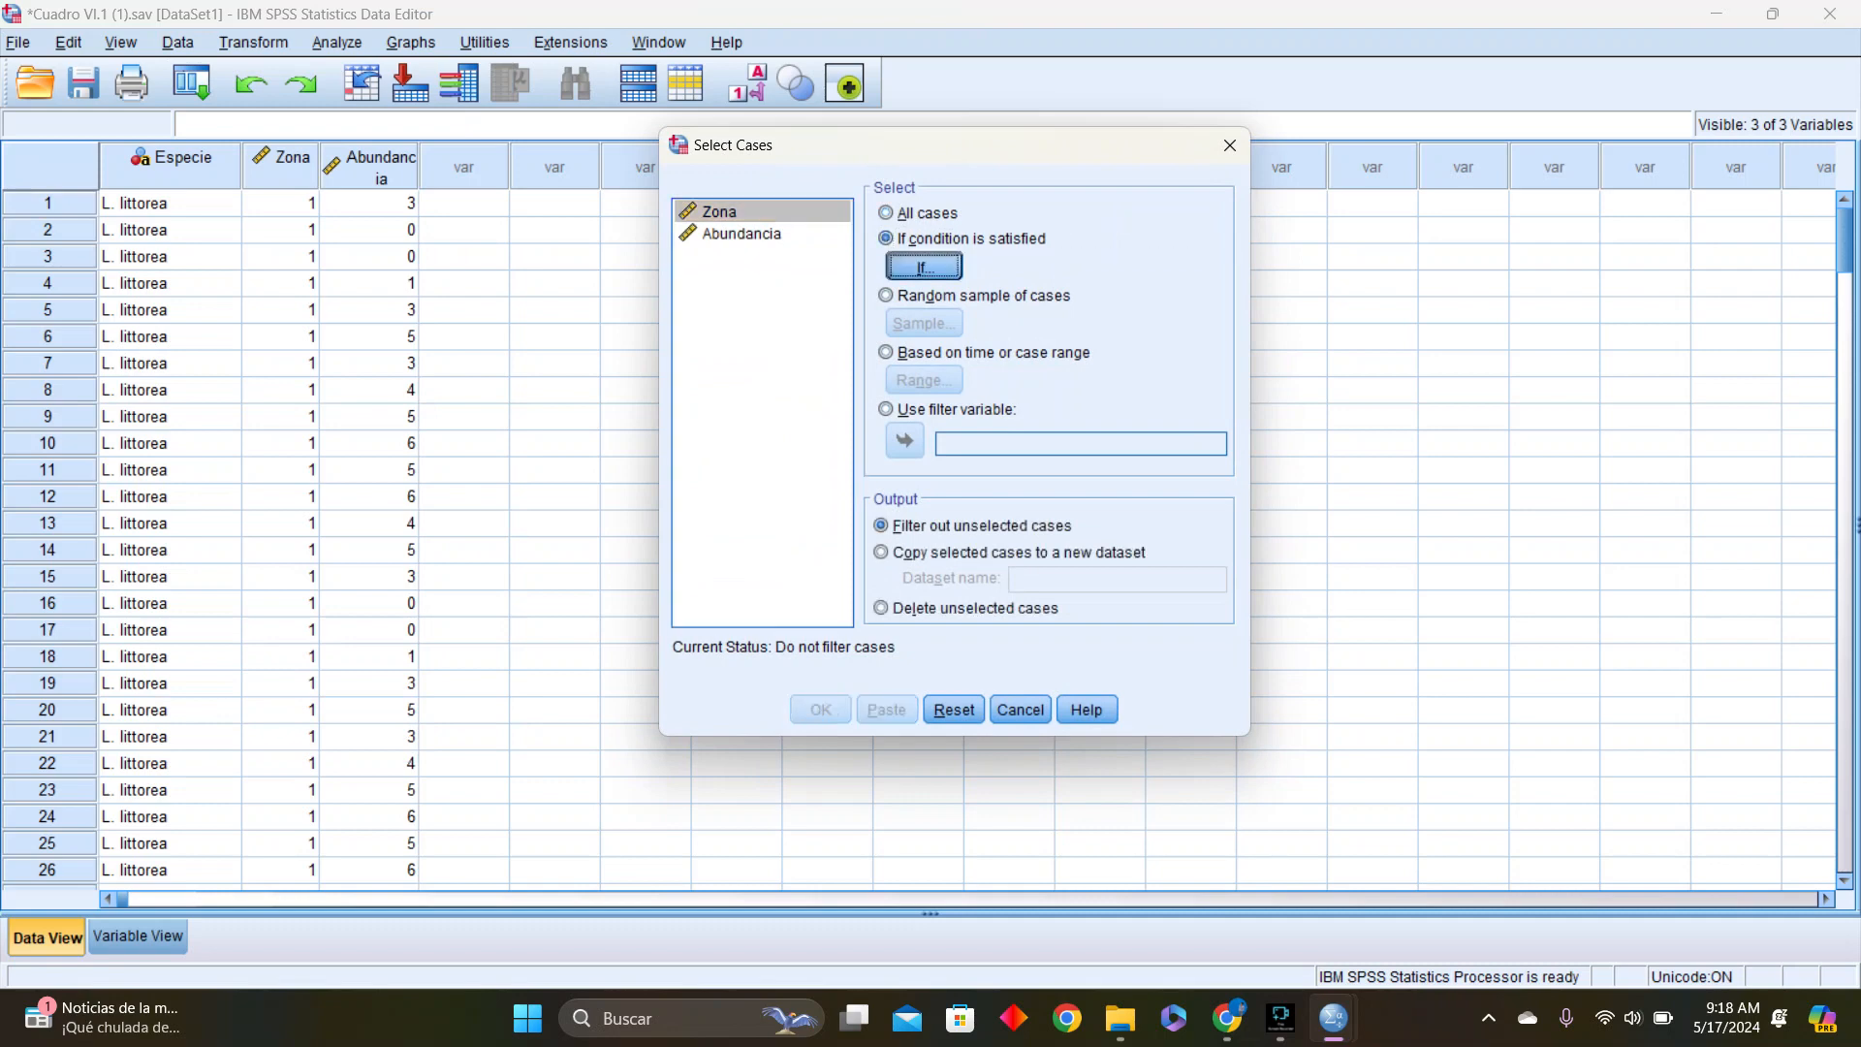
{"action": "left_click", "coordinate": [923, 266]}
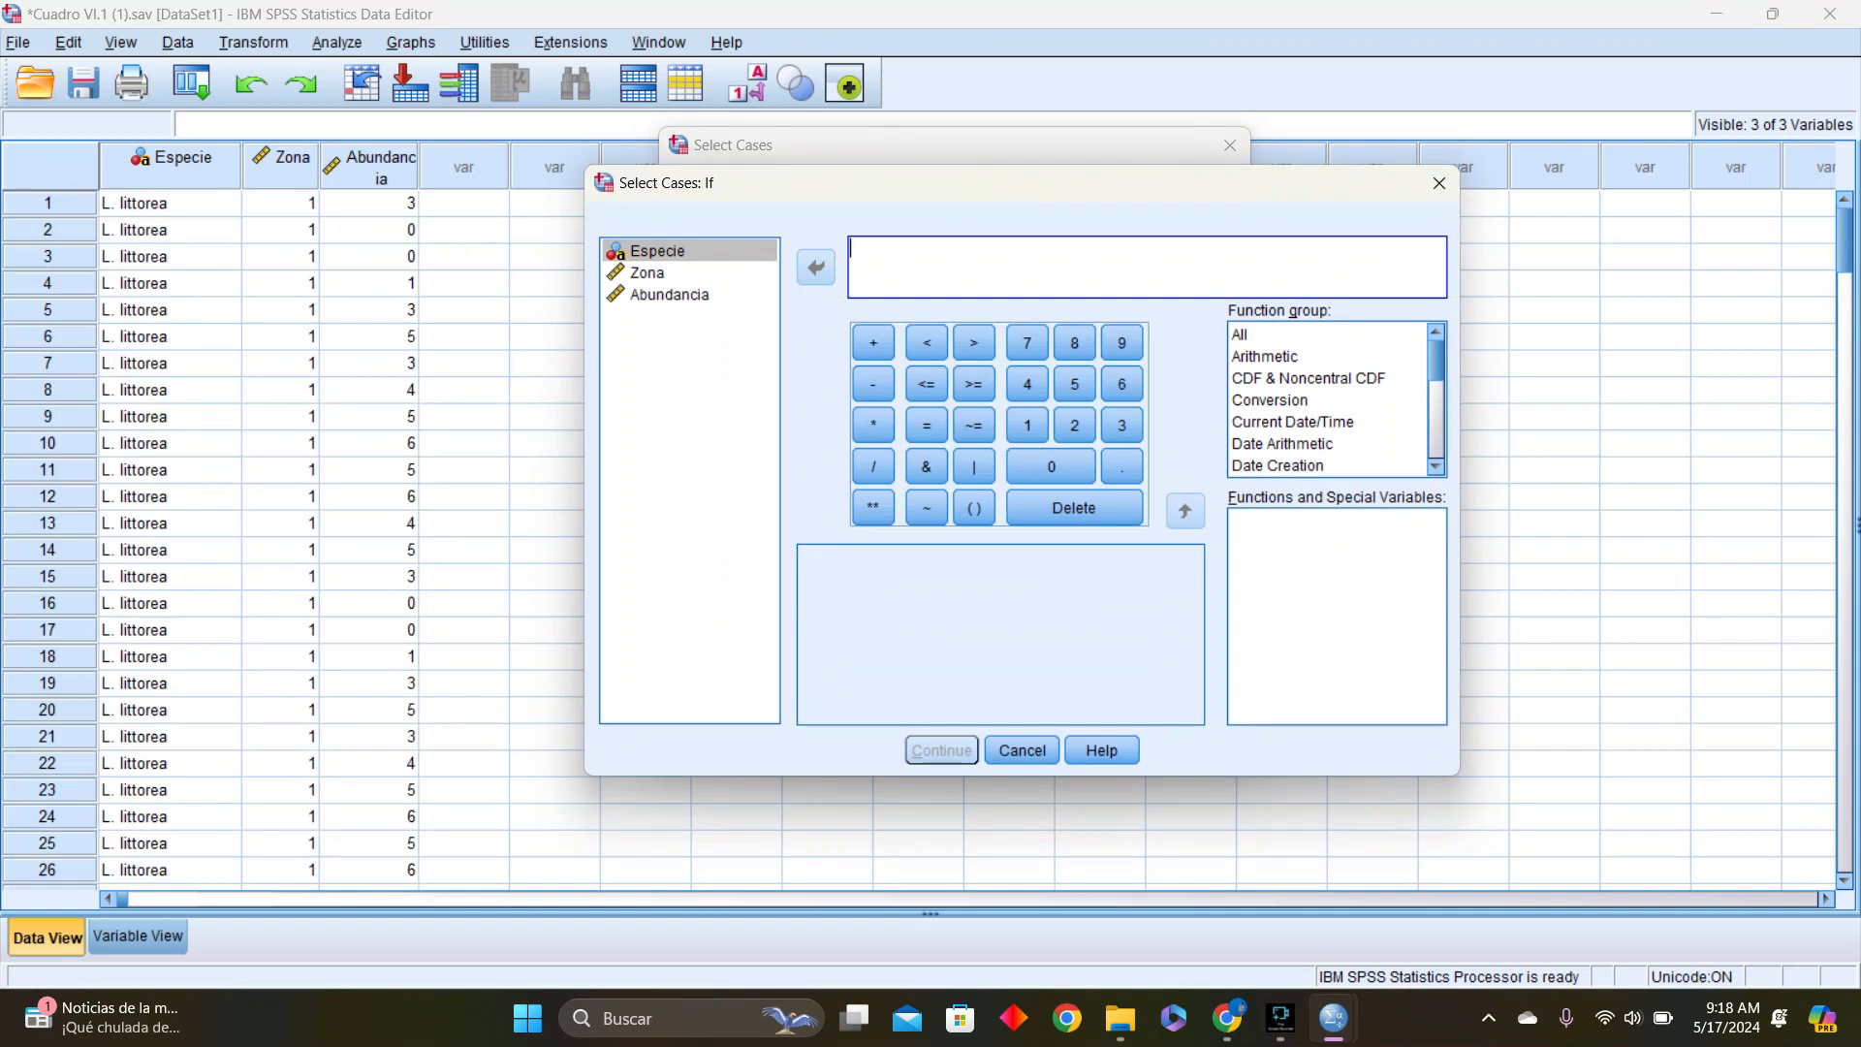
{"action": "type", "text": "Zona"}
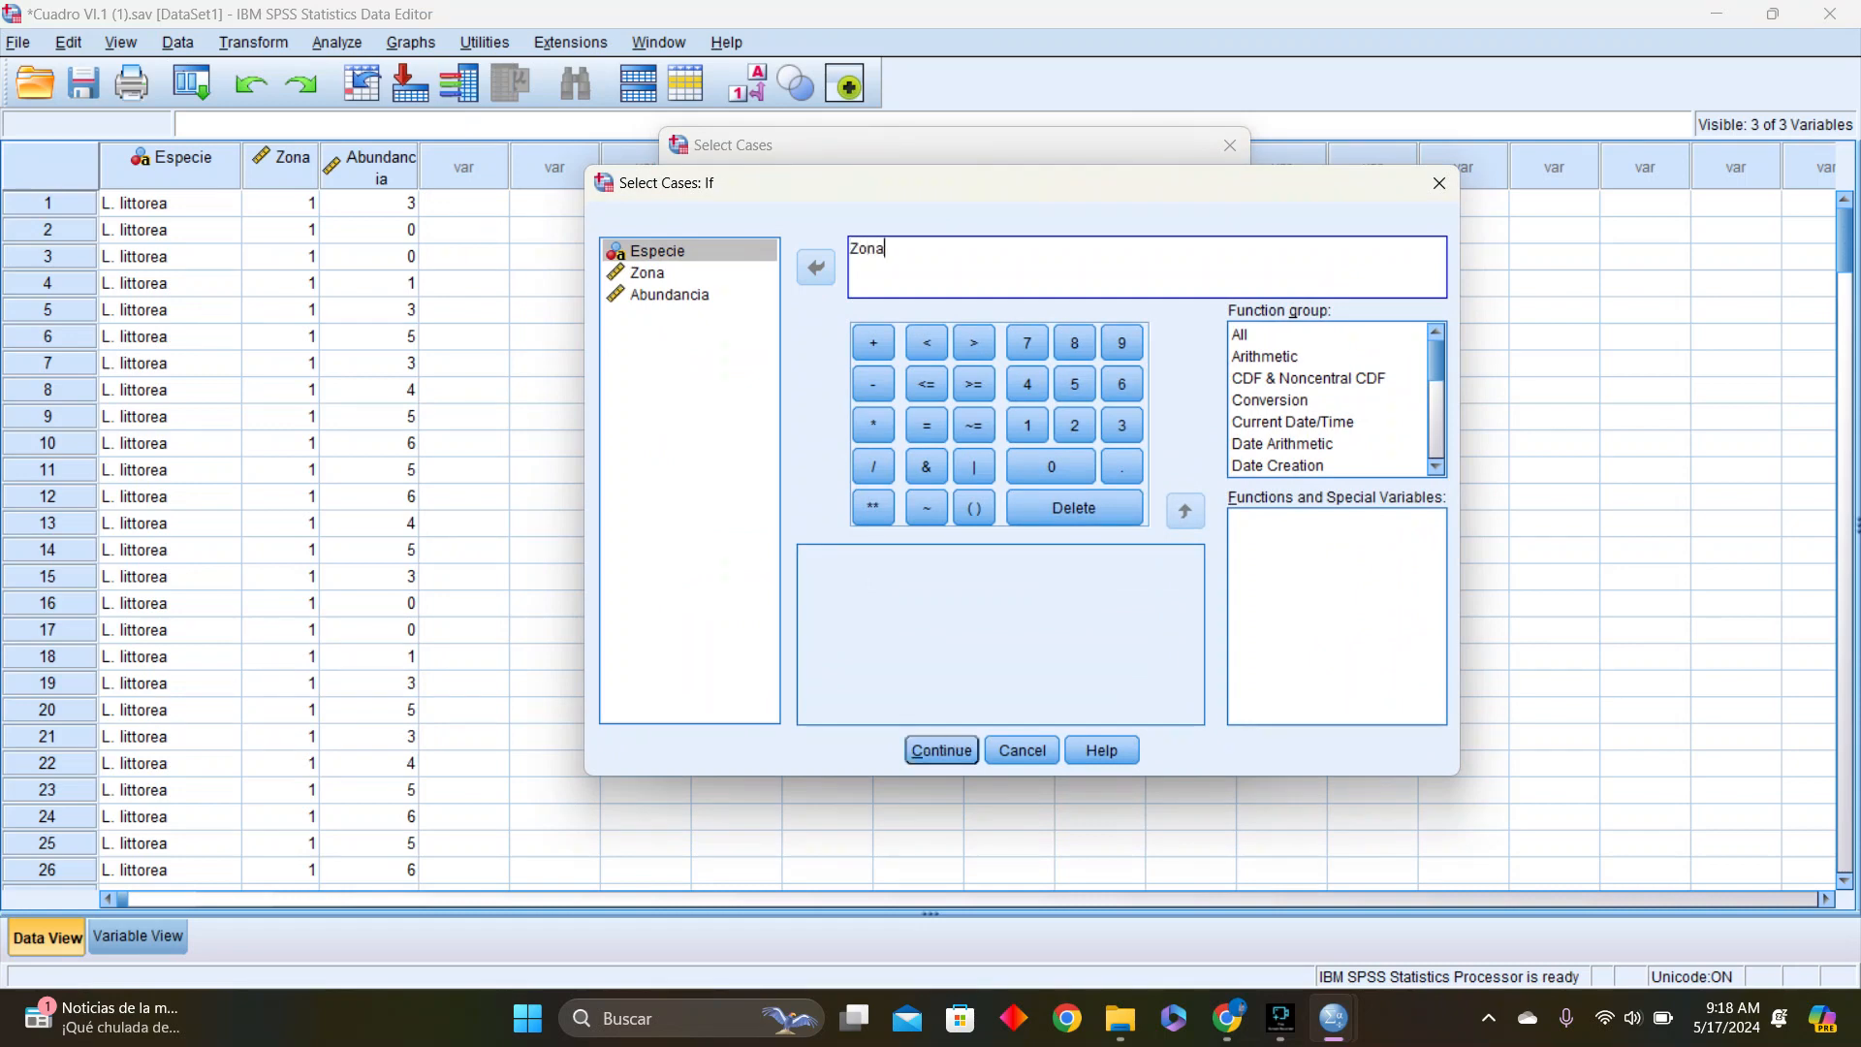
{"action": "type", "text": "="}
{"action": "left_click", "coordinate": [1439, 183]}
{"action": "mouse_move", "coordinate": [1334, 1017]}
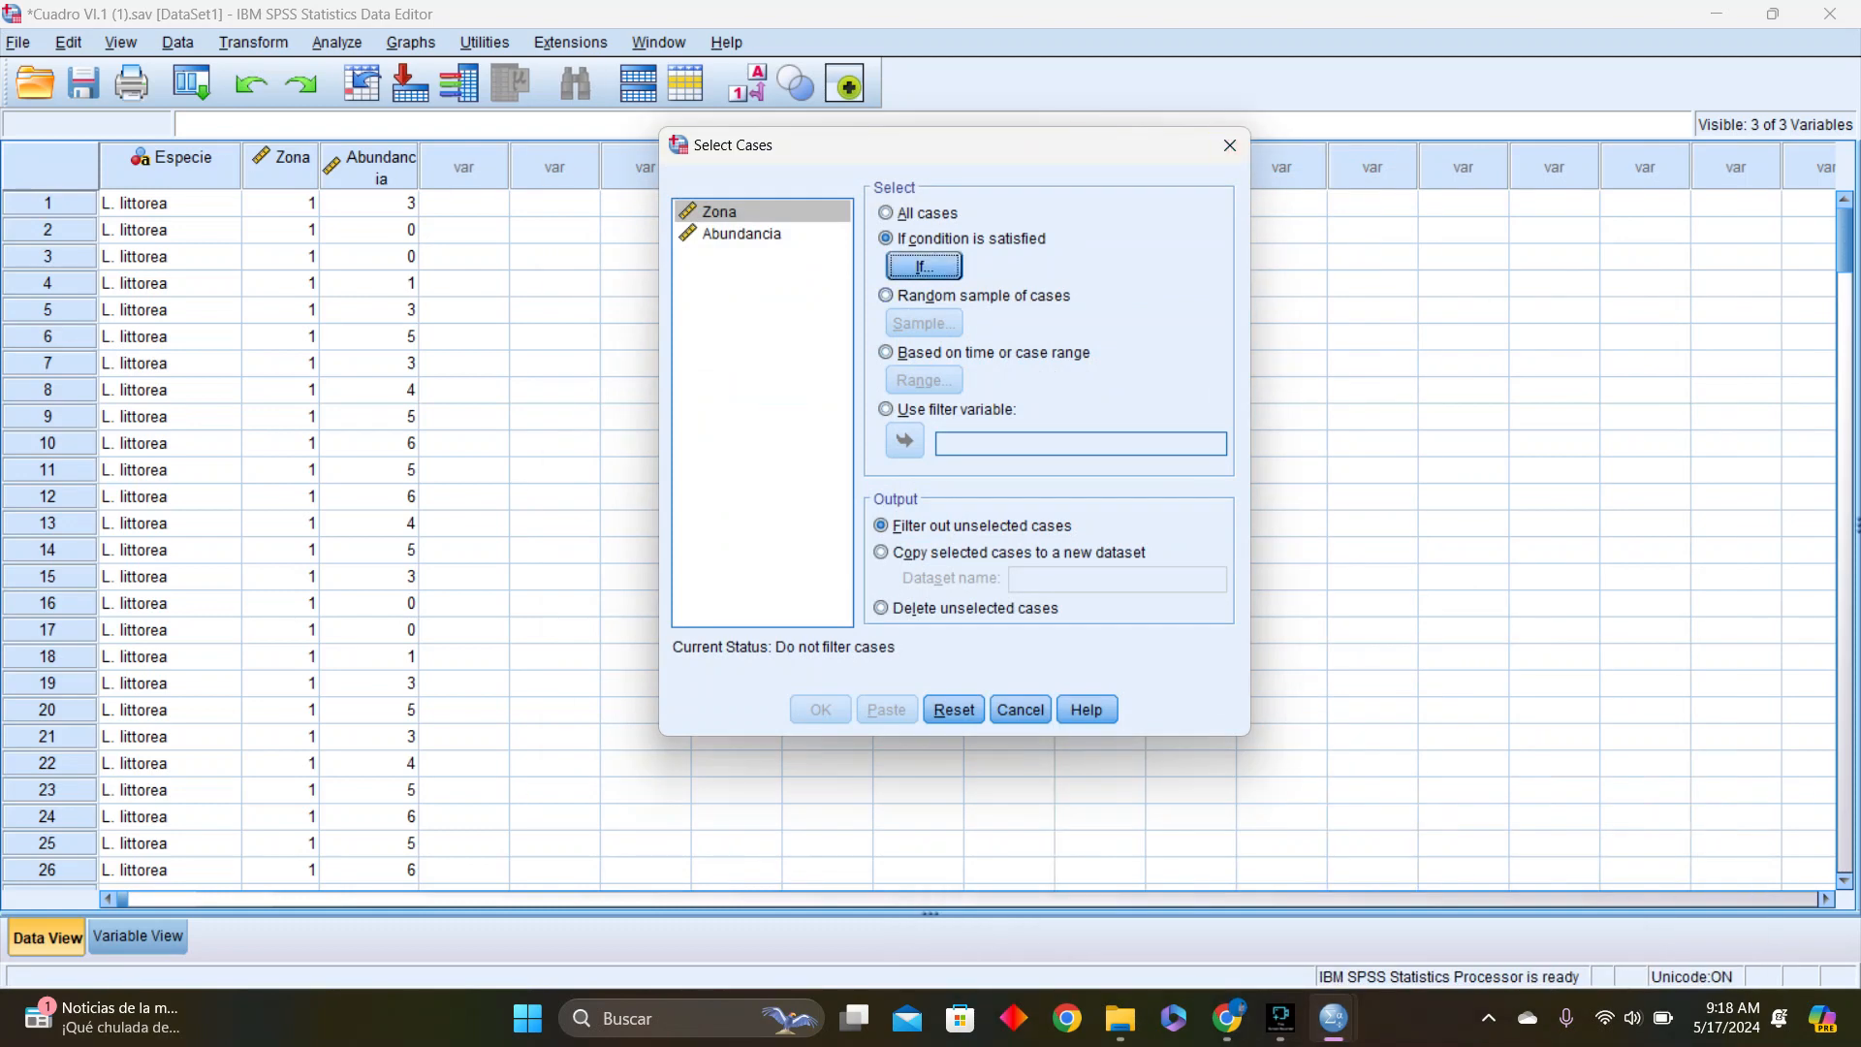
{"action": "left_click", "coordinate": [1230, 145]}
{"action": "left_click", "coordinate": [337, 42]}
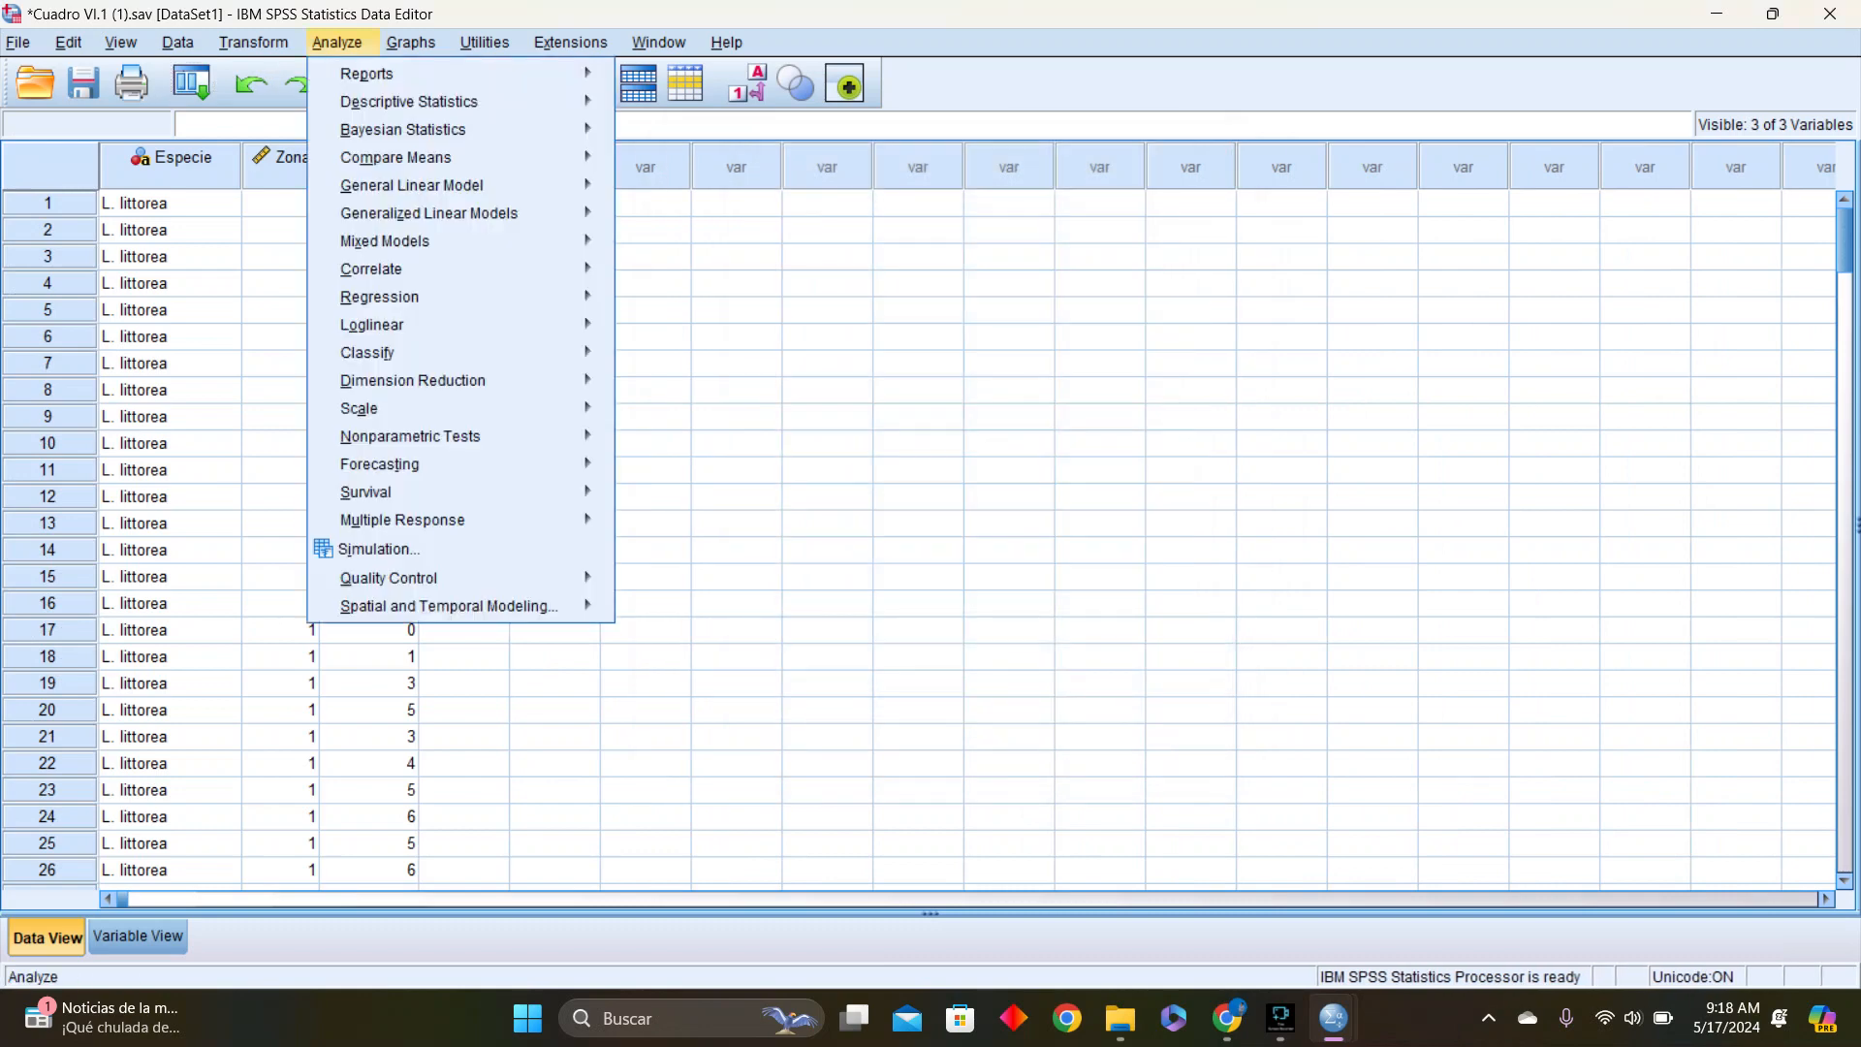
{"action": "mouse_move", "coordinate": [408, 463]}
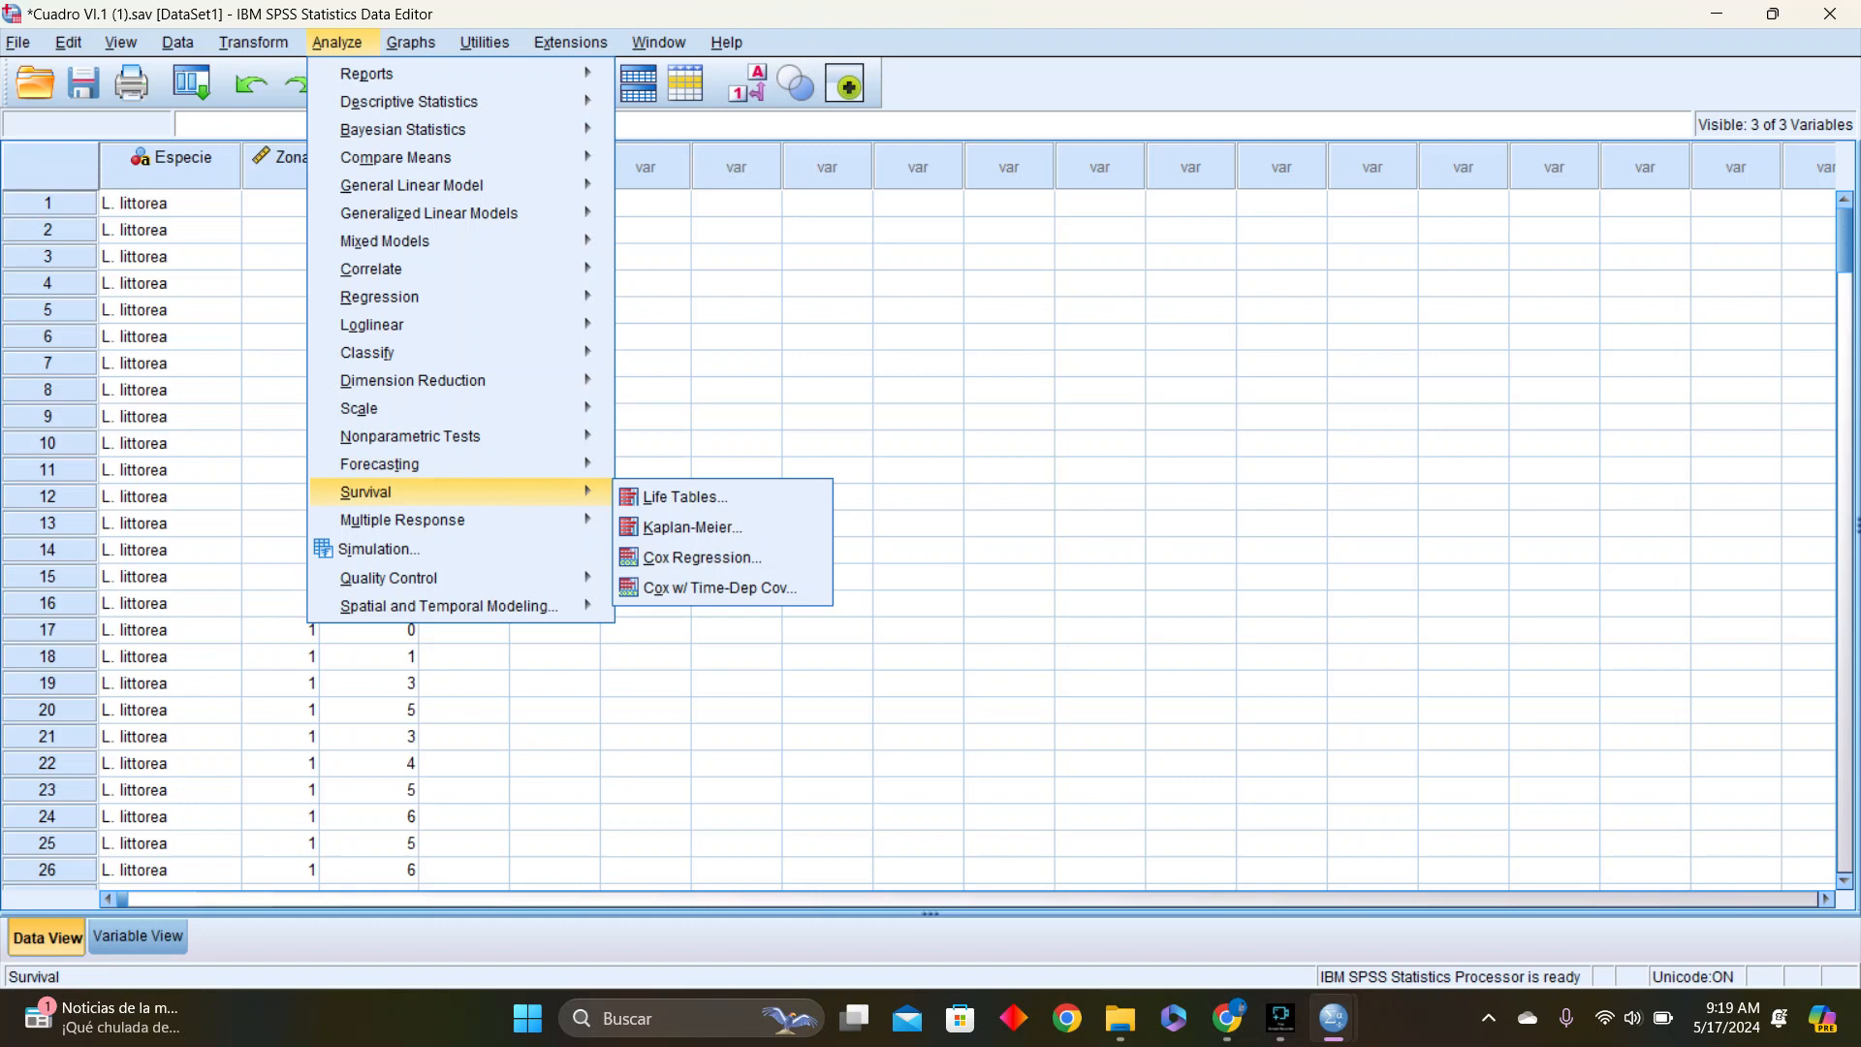
{"action": "mouse_move", "coordinate": [411, 41]}
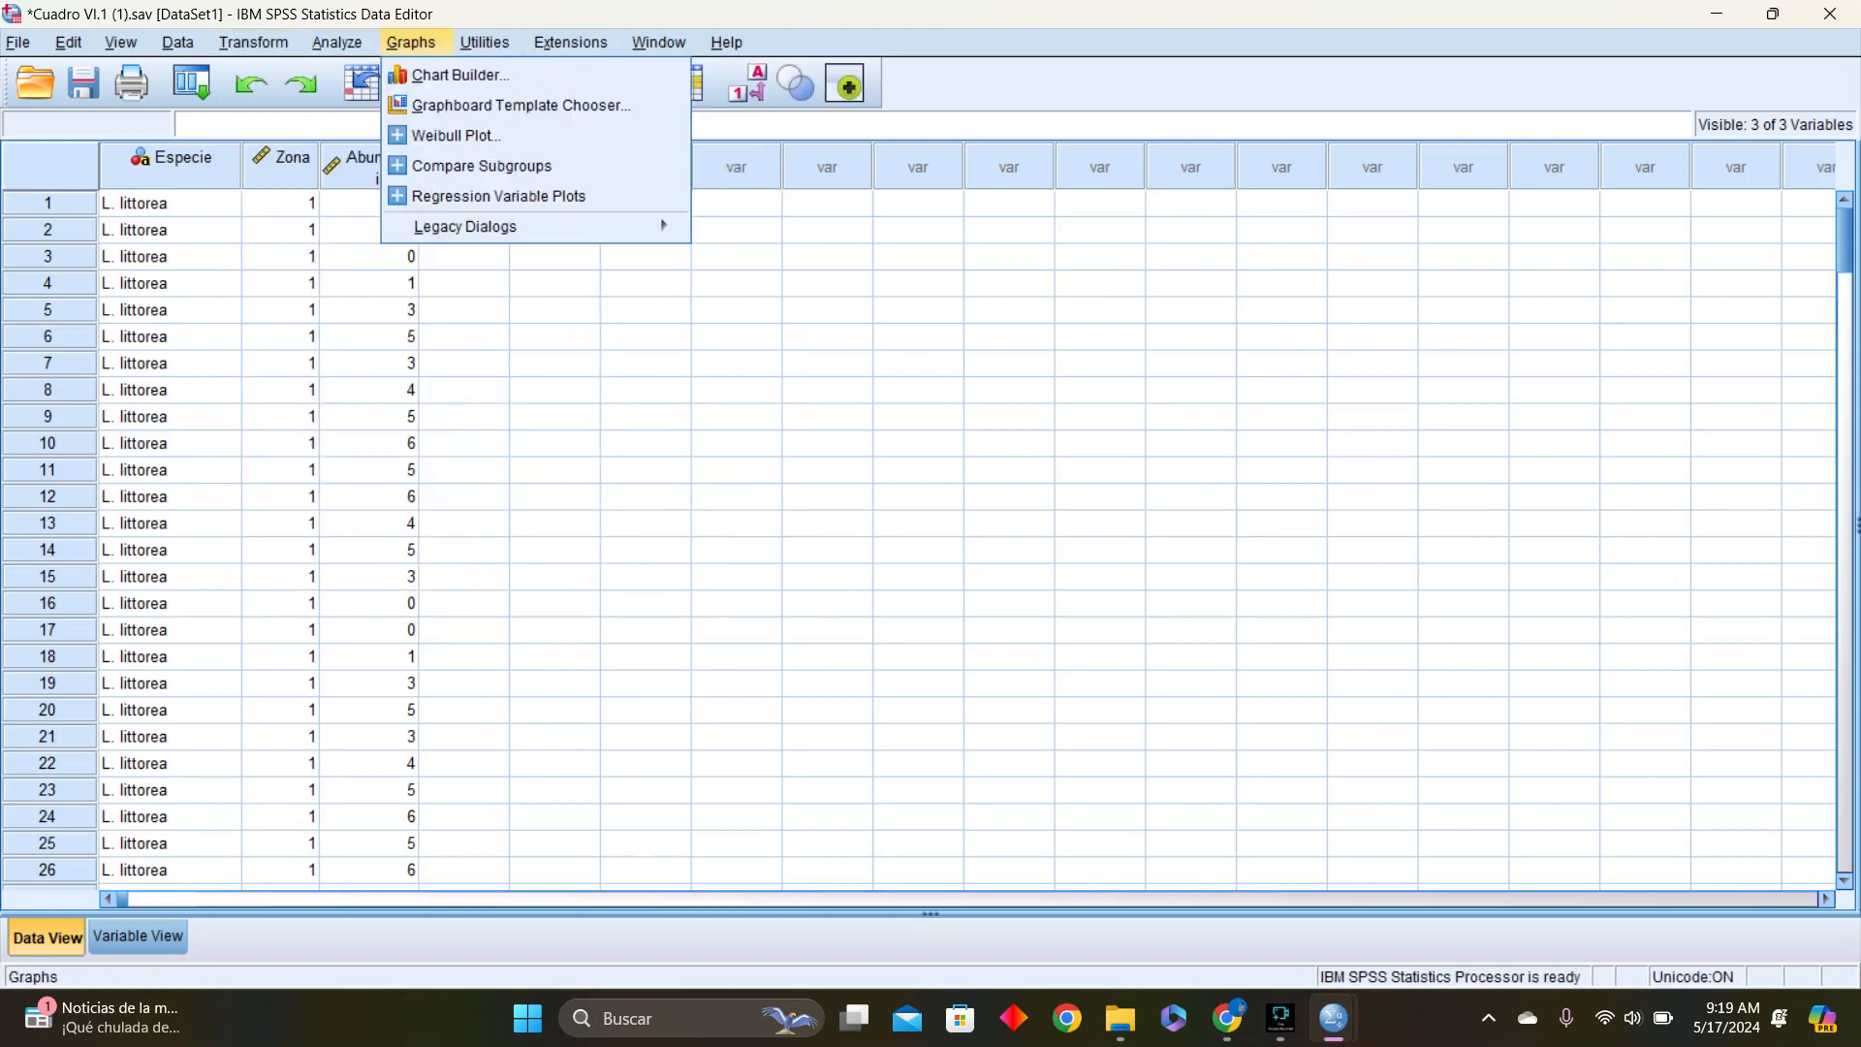
Set case selection in DataSet1 to use a condition and enter the species criterion Especie="L. littorea"
{"action": "mouse_move", "coordinate": [178, 42]}
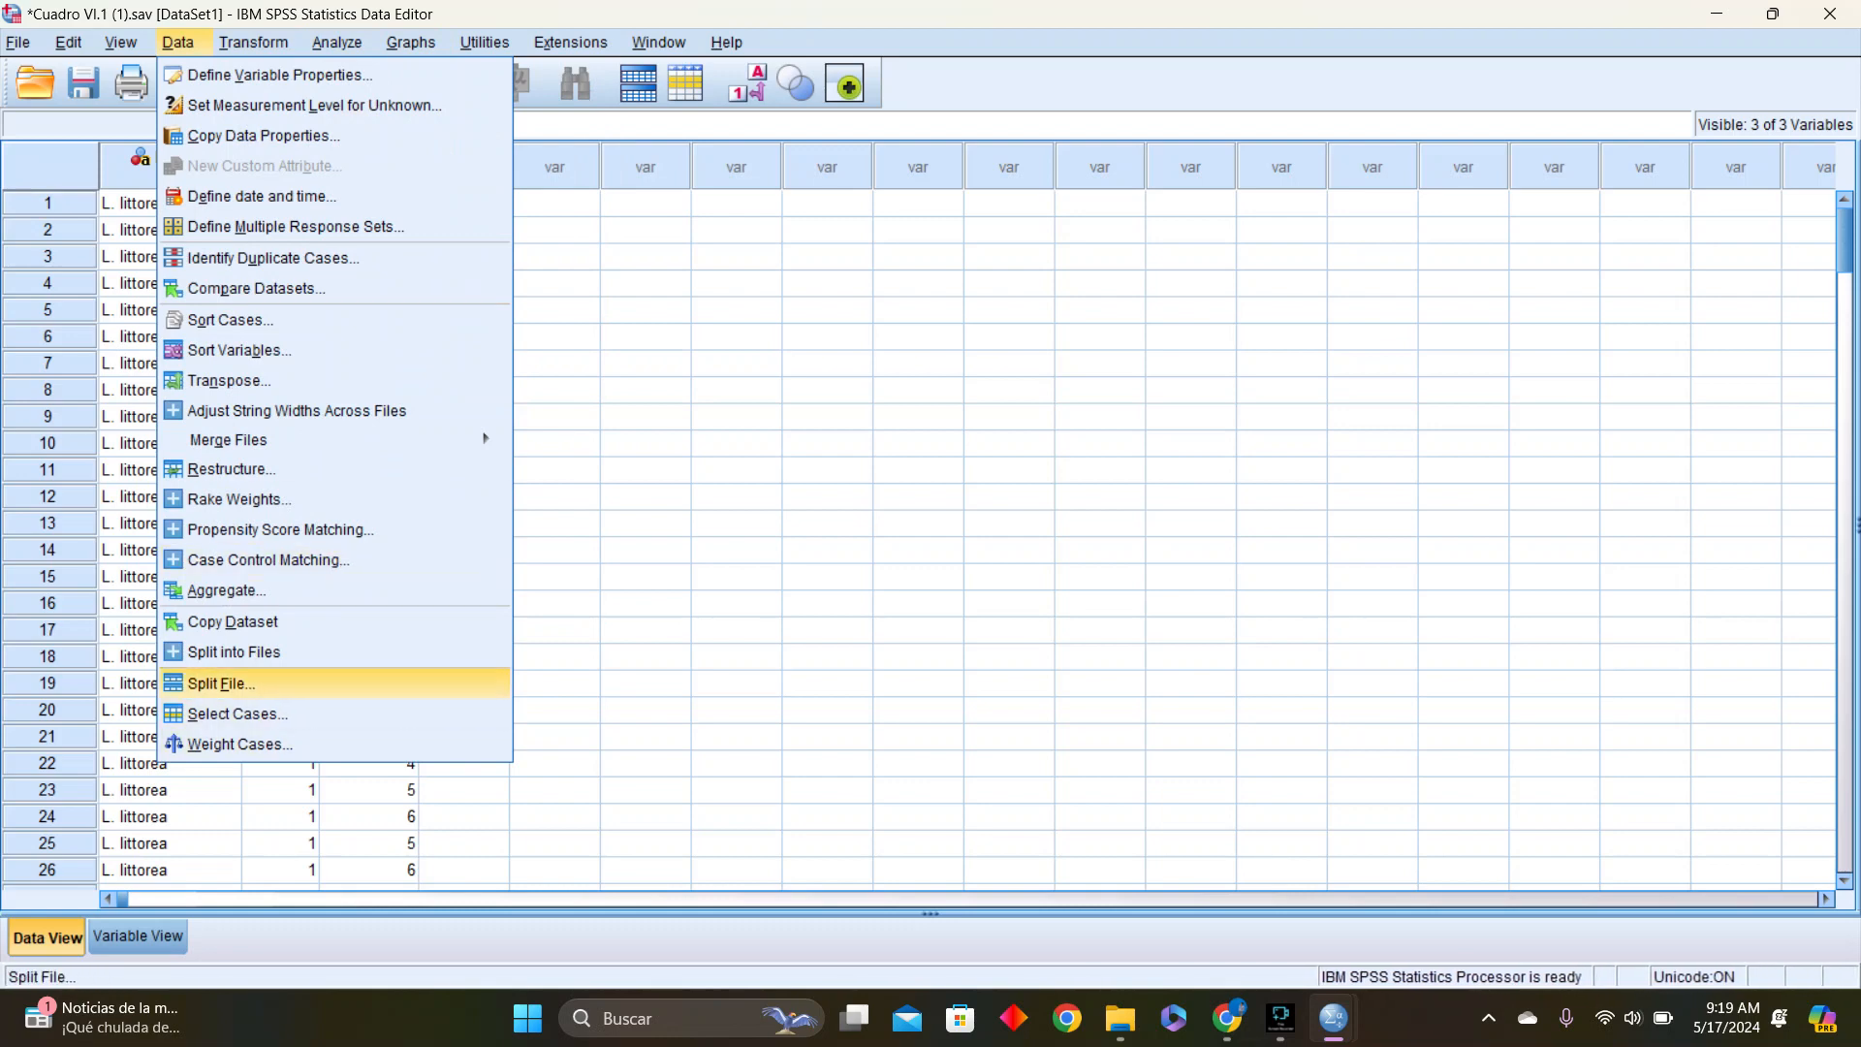
{"action": "left_click", "coordinate": [233, 713]}
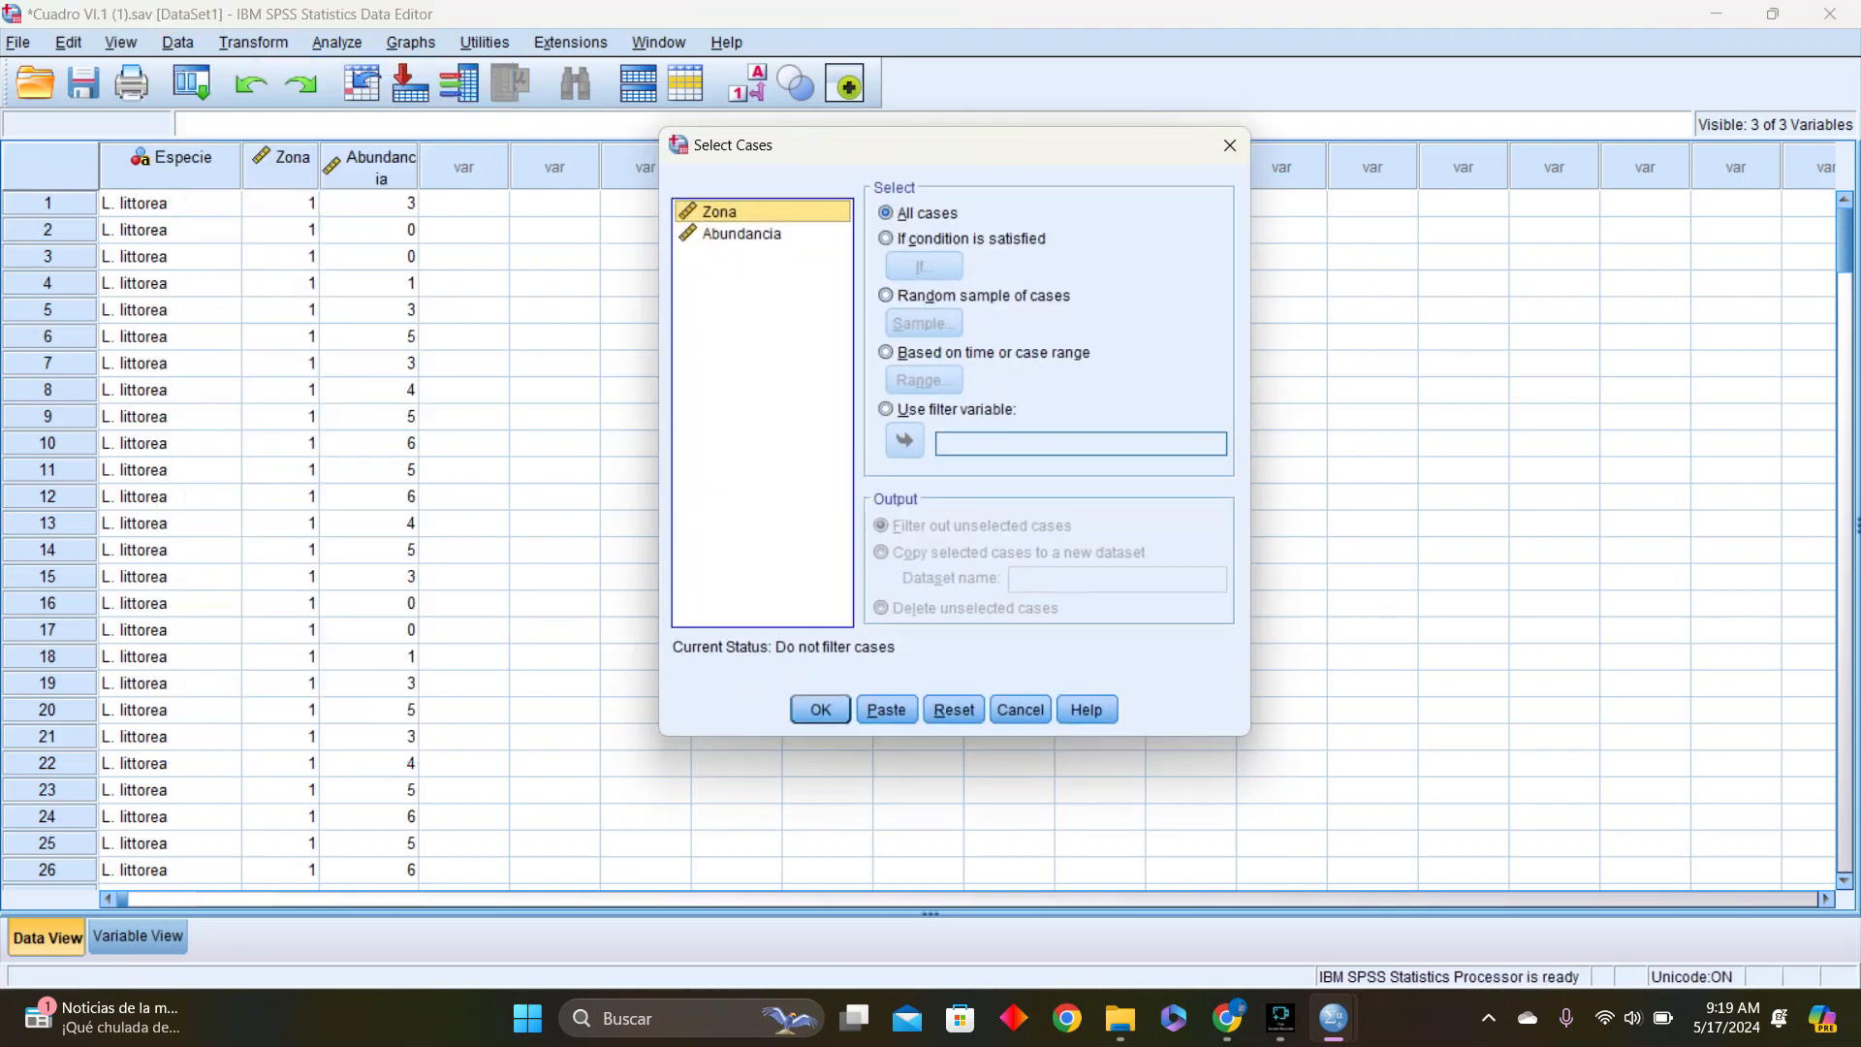
{"action": "left_click", "coordinate": [885, 238]}
{"action": "left_click", "coordinate": [924, 266]}
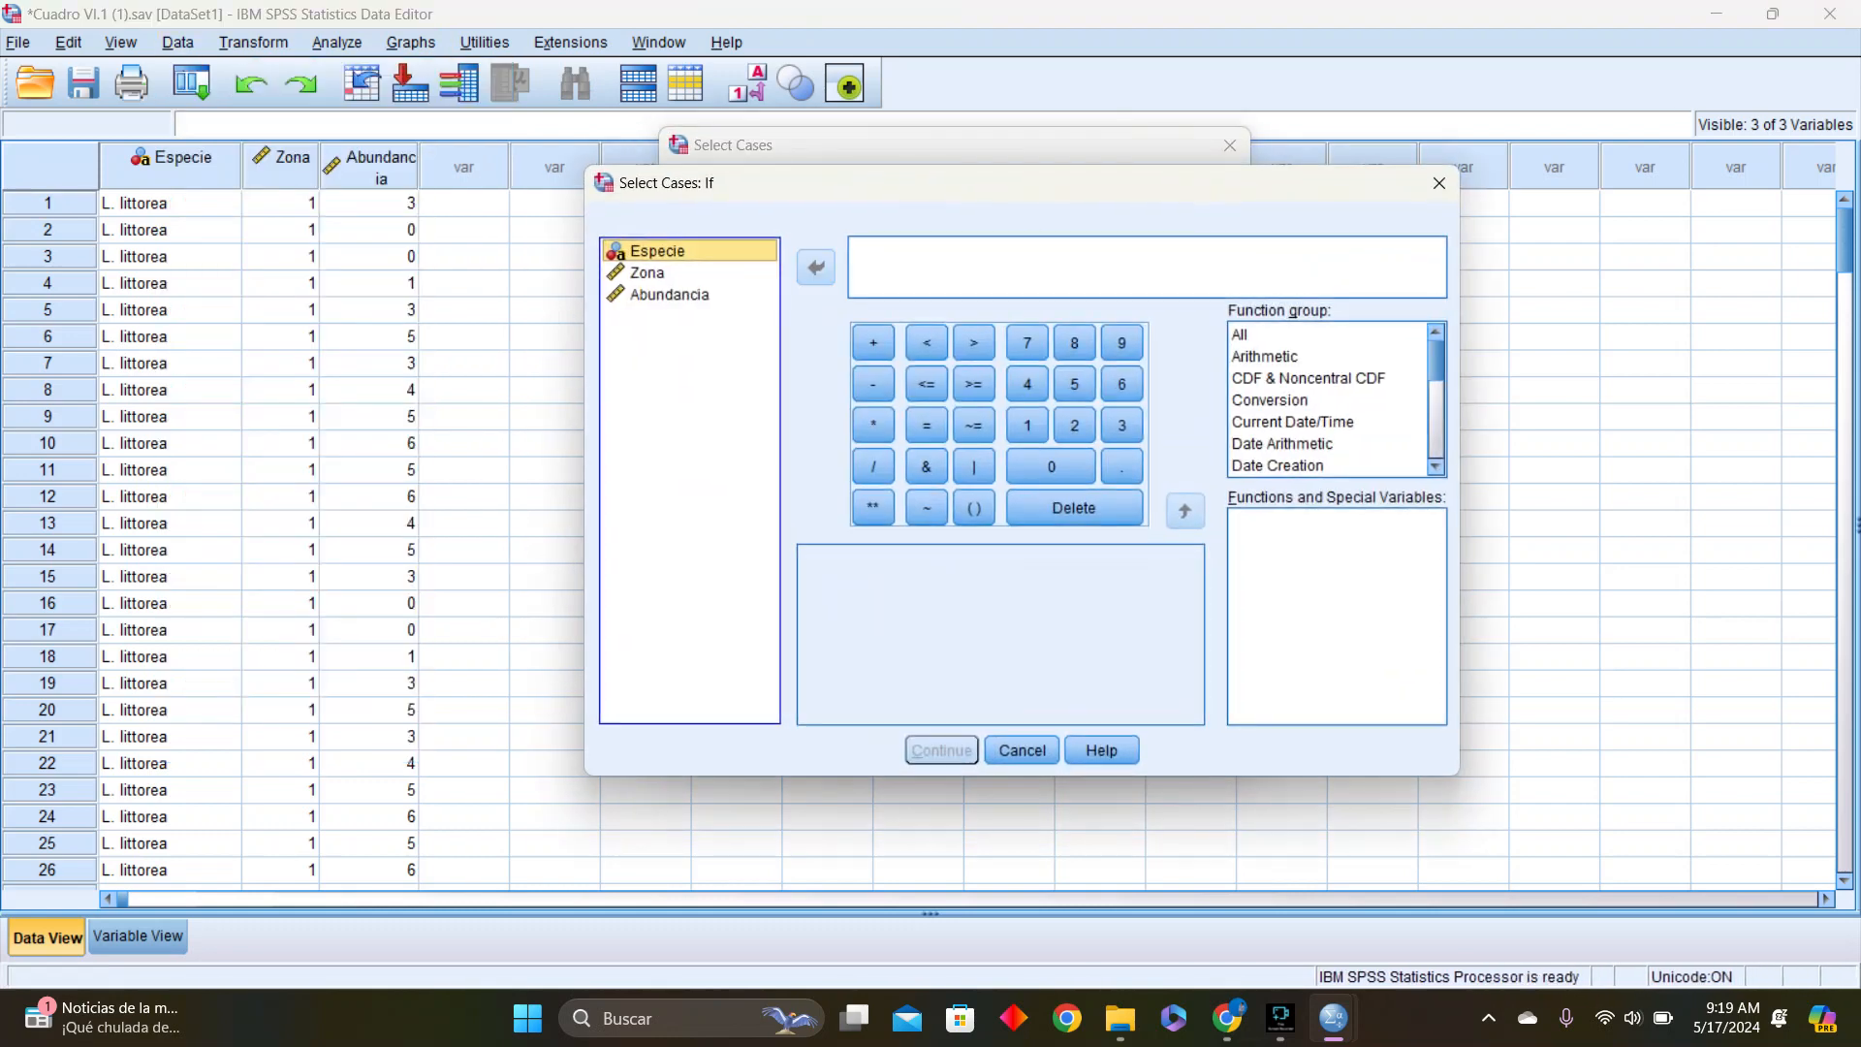
{"action": "left_click", "coordinate": [924, 266]}
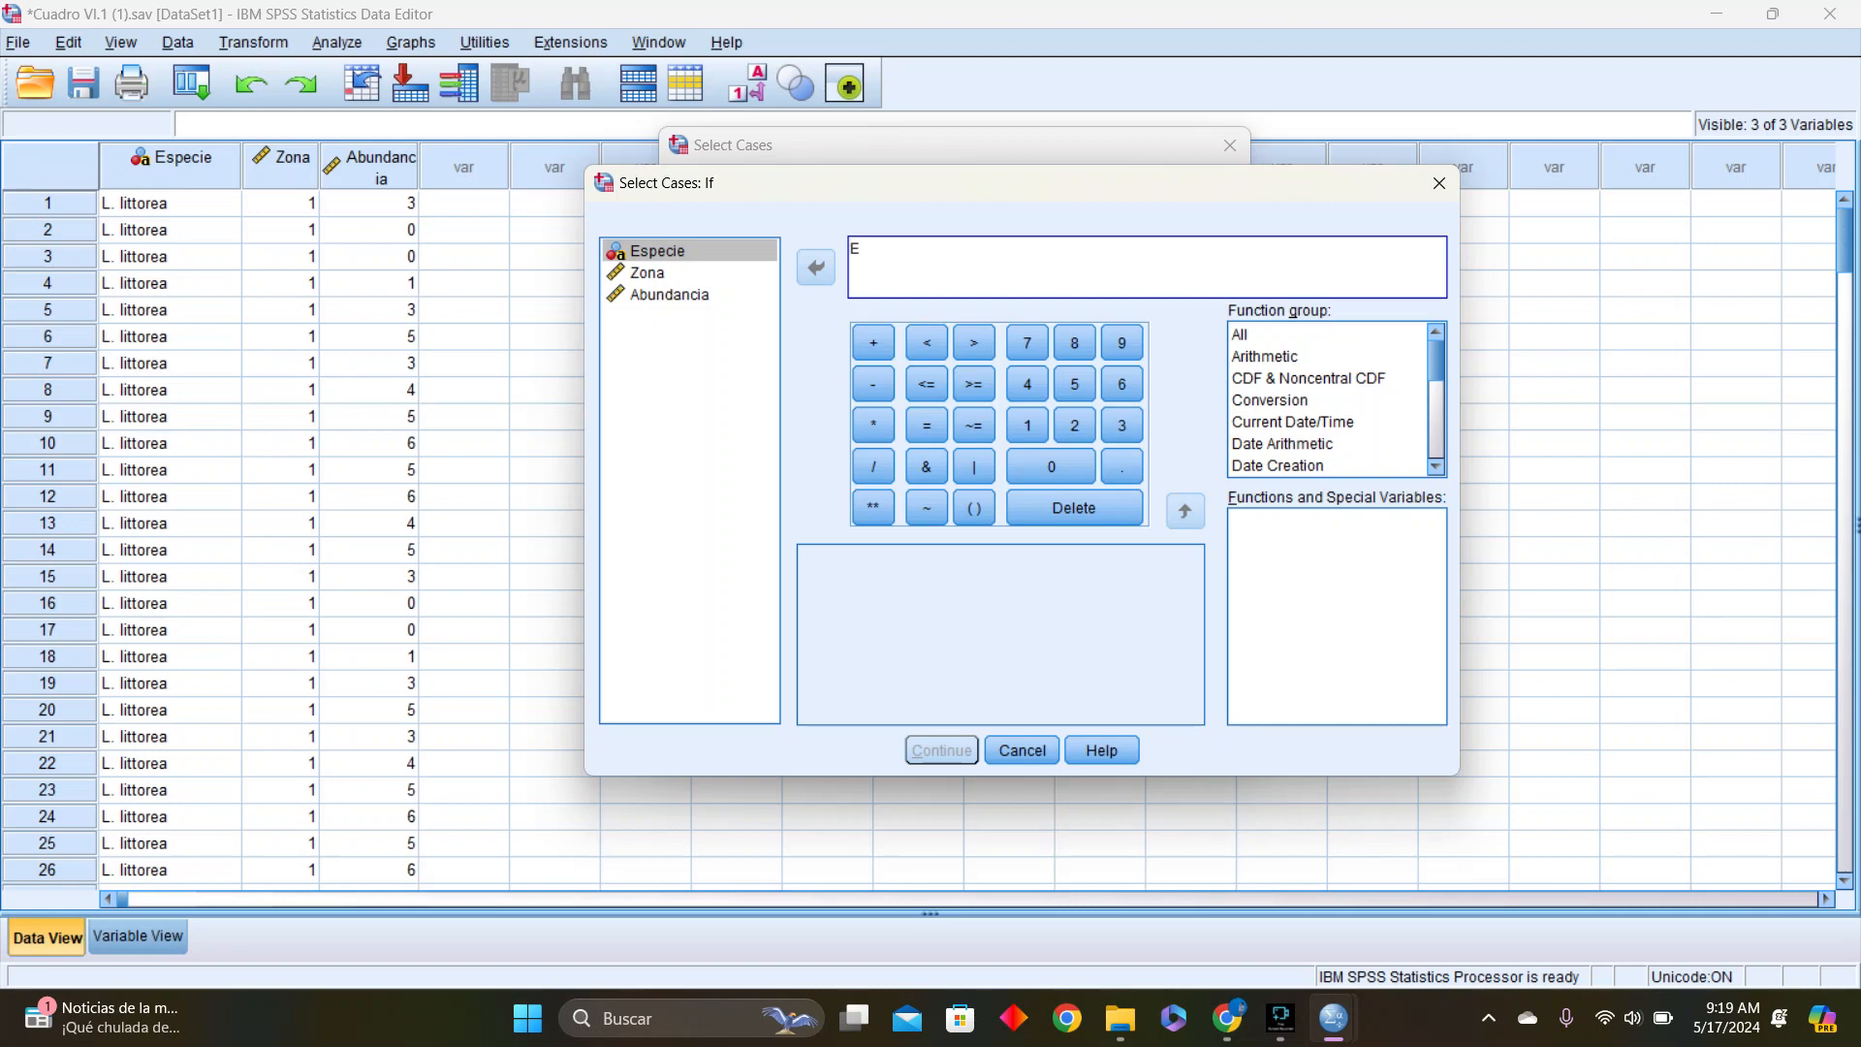
{"action": "type", "text": "Especie"}
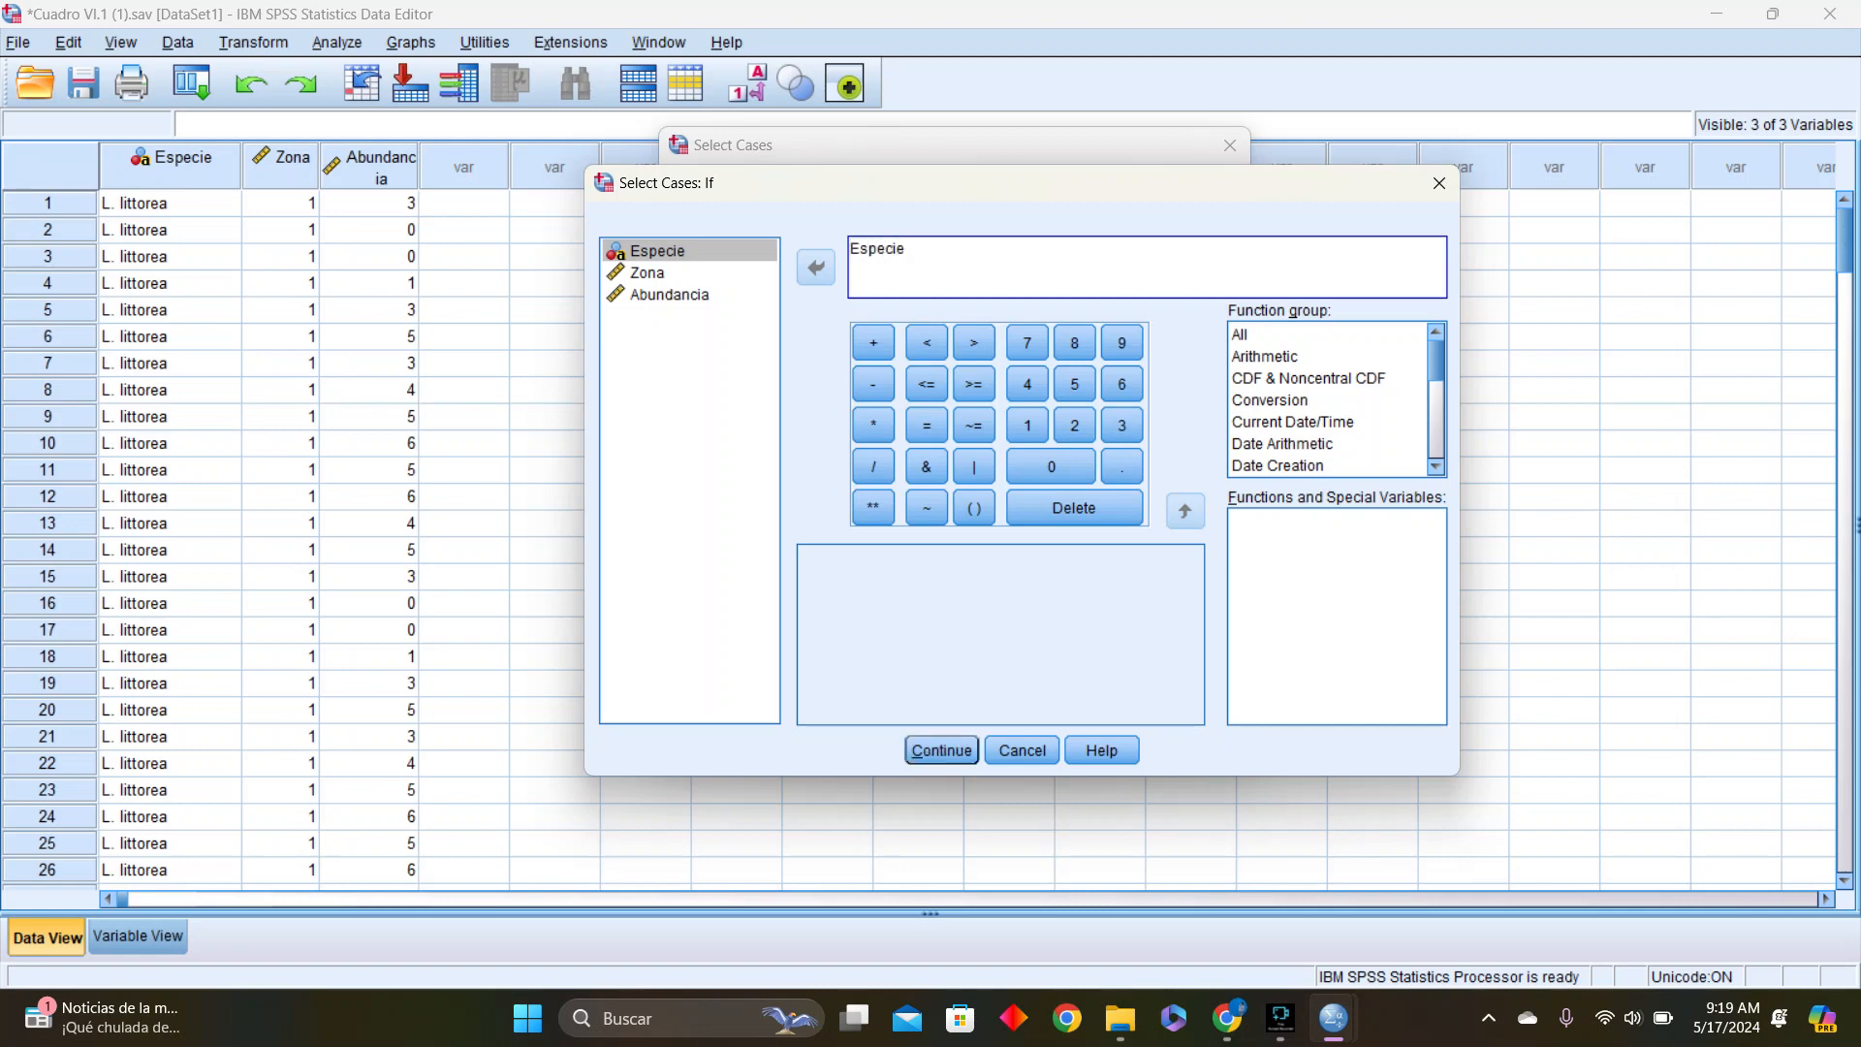
{"action": "type", "text": "=\"L.littoreA"}
{"action": "key", "text": "BackSpace"}
{"action": "type", "text": "a"}
{"action": "key", "text": "BackSpace"}
{"action": "type", "text": "l"}
{"action": "type", "text": "\" 6"}
{"action": "key", "text": "BackSpace"}
Extend the selection condition with & Zona = 1 and apply the filter, keeping unselected cases filtered out
{"action": "type", "text": "& Zona =1"}
{"action": "key", "text": "Left"}
{"action": "key", "text": "Return"}
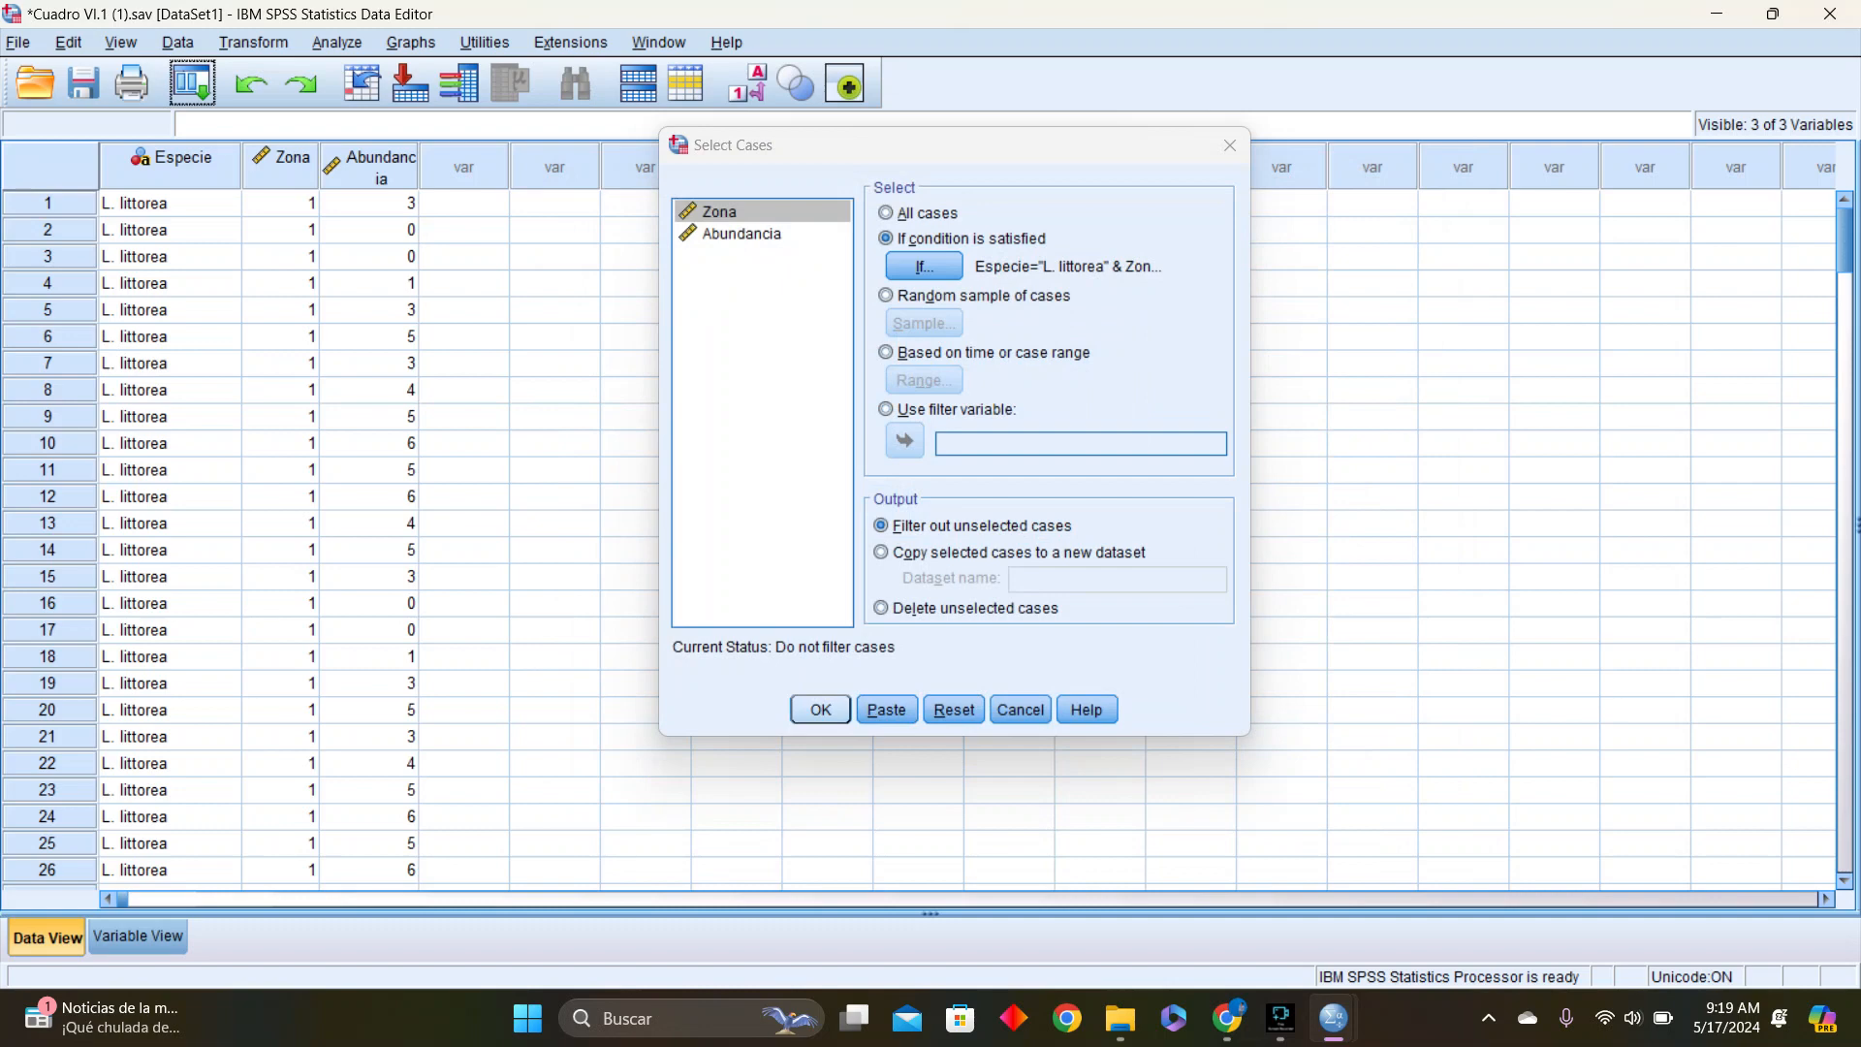
{"action": "left_click", "coordinate": [820, 708]}
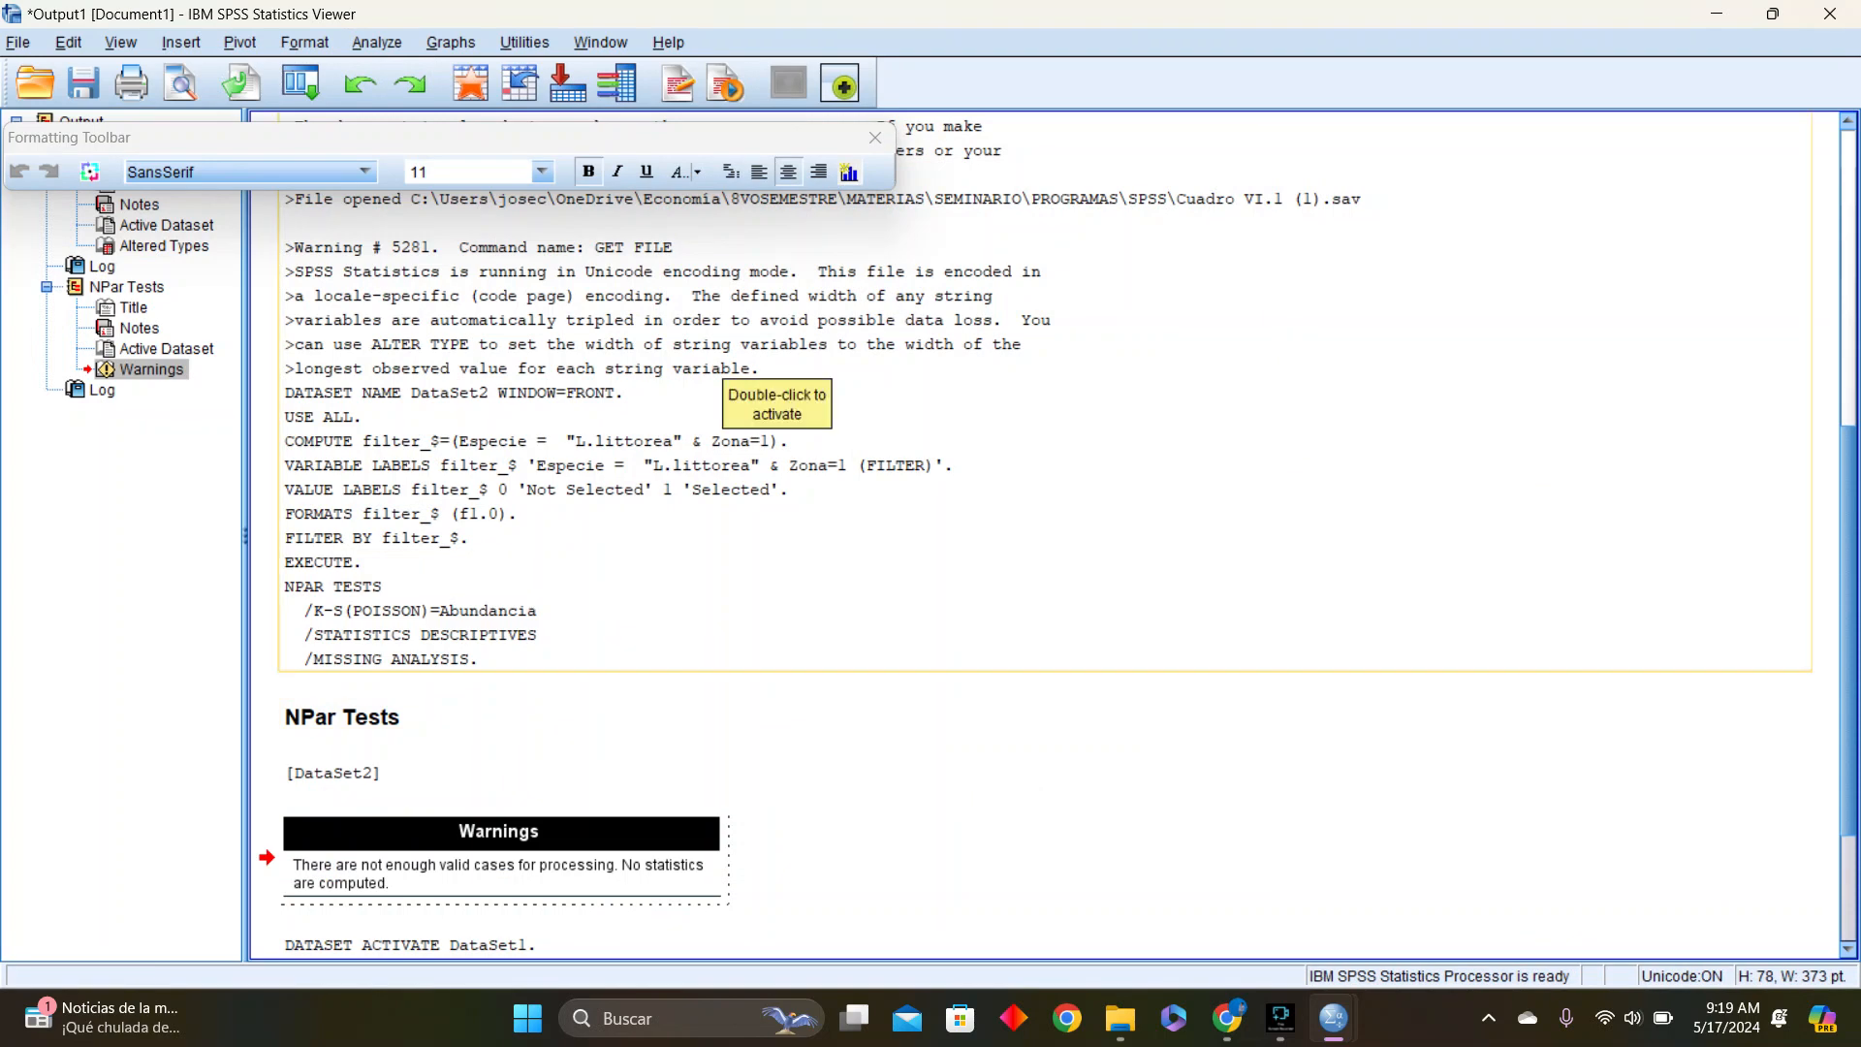
Switch to the Untitled2 data window, DataSet2, and open the definition of the filter_$ variable
{"action": "mouse_move", "coordinate": [1334, 1018]}
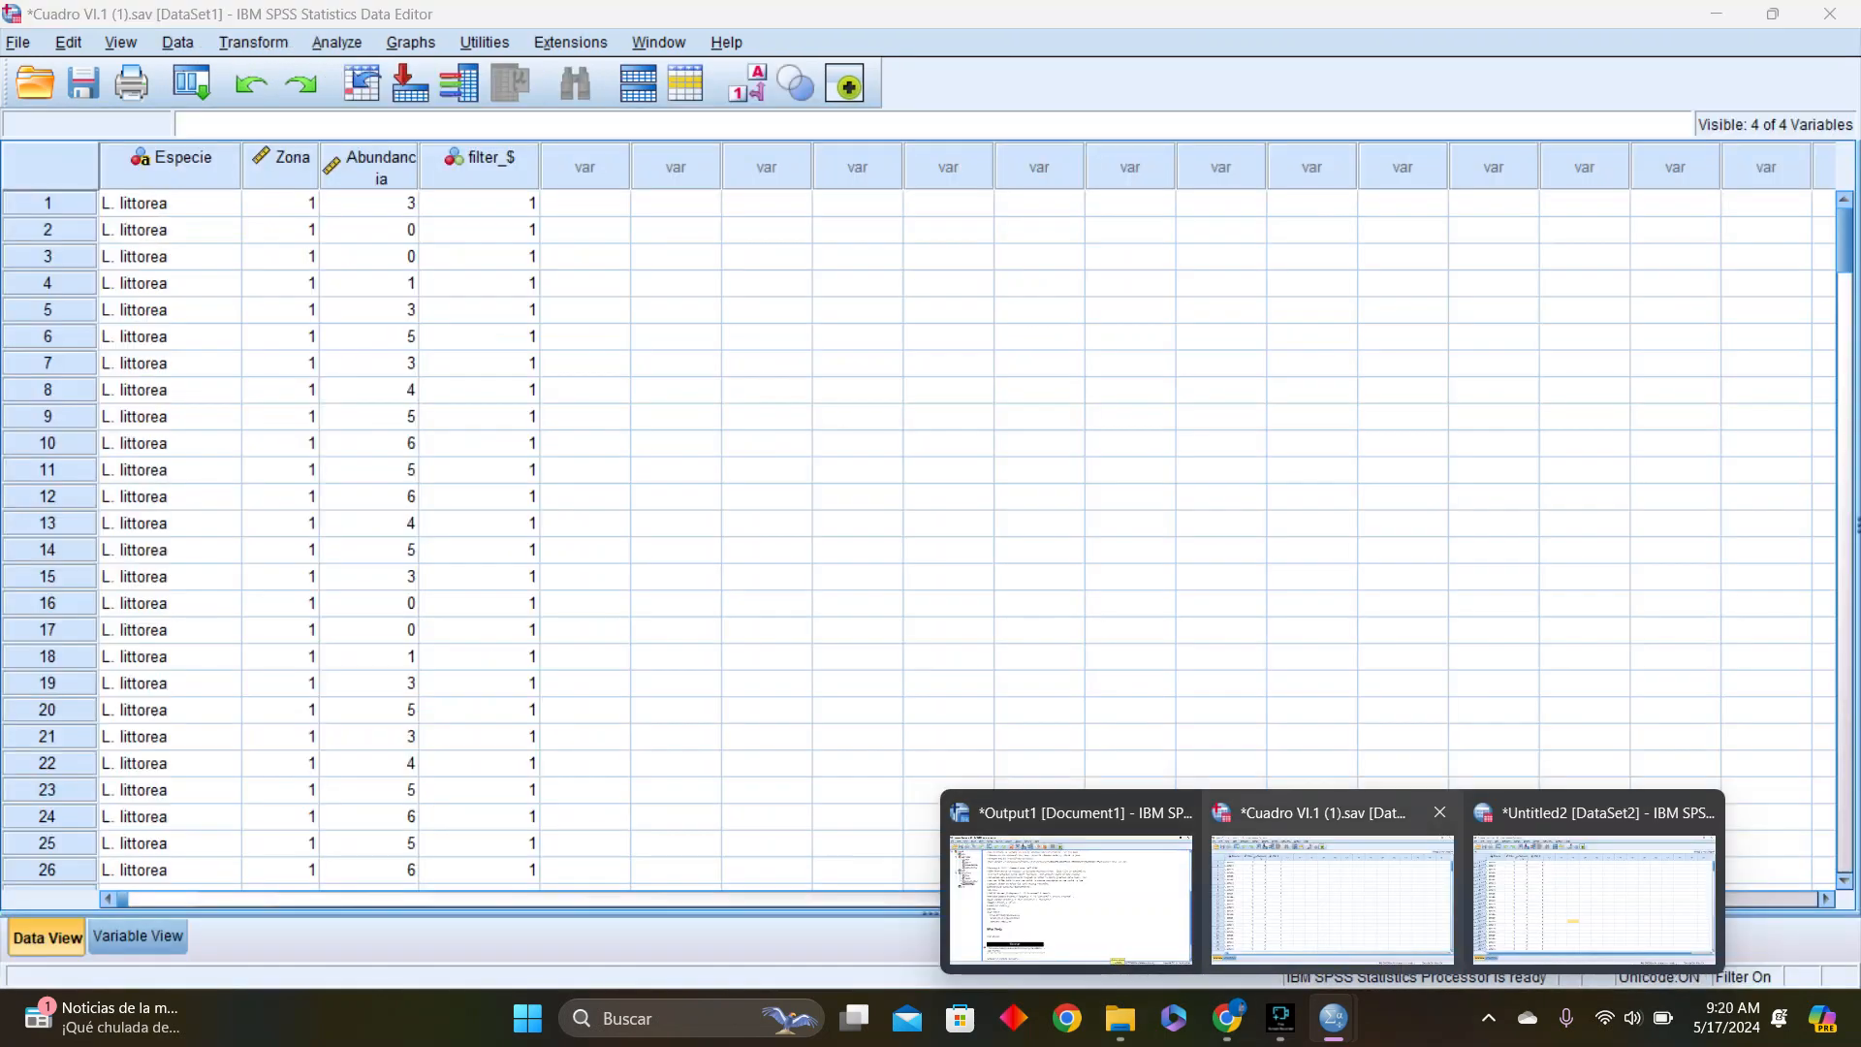
{"action": "mouse_move", "coordinate": [1333, 896]}
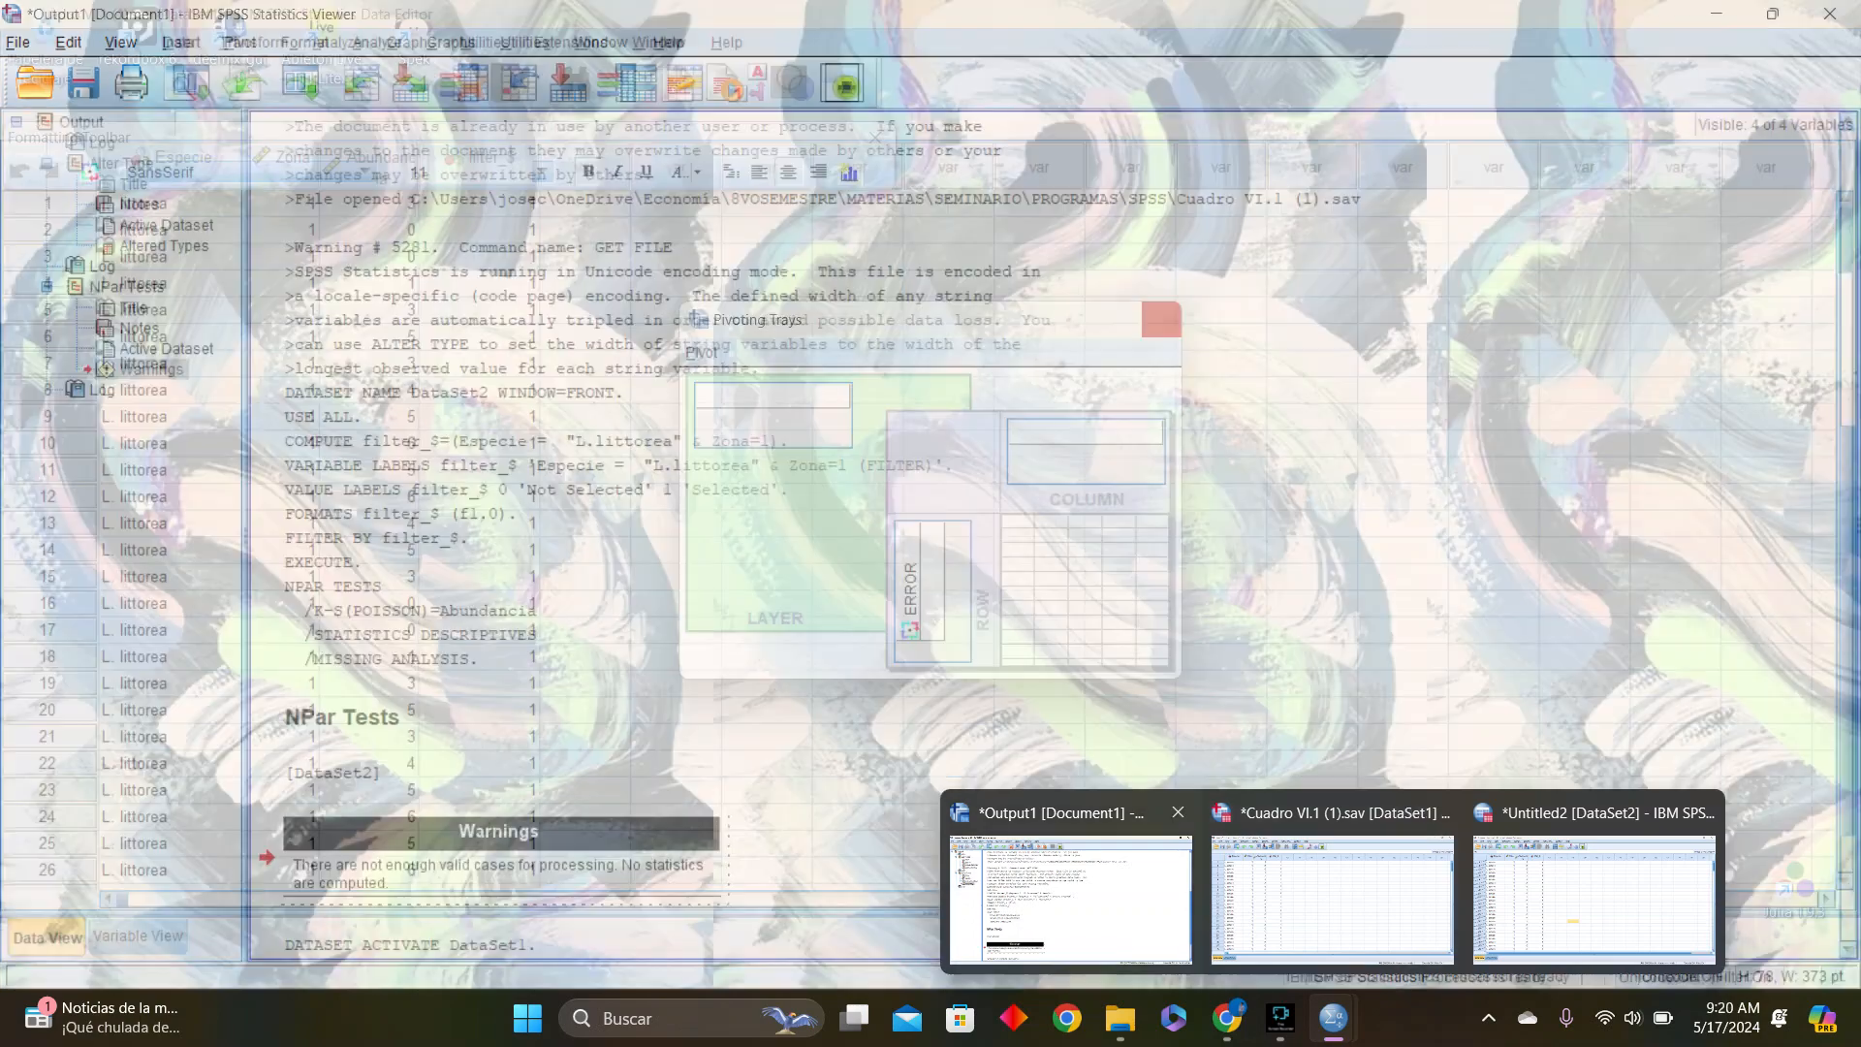
{"action": "left_click", "coordinate": [1072, 896]}
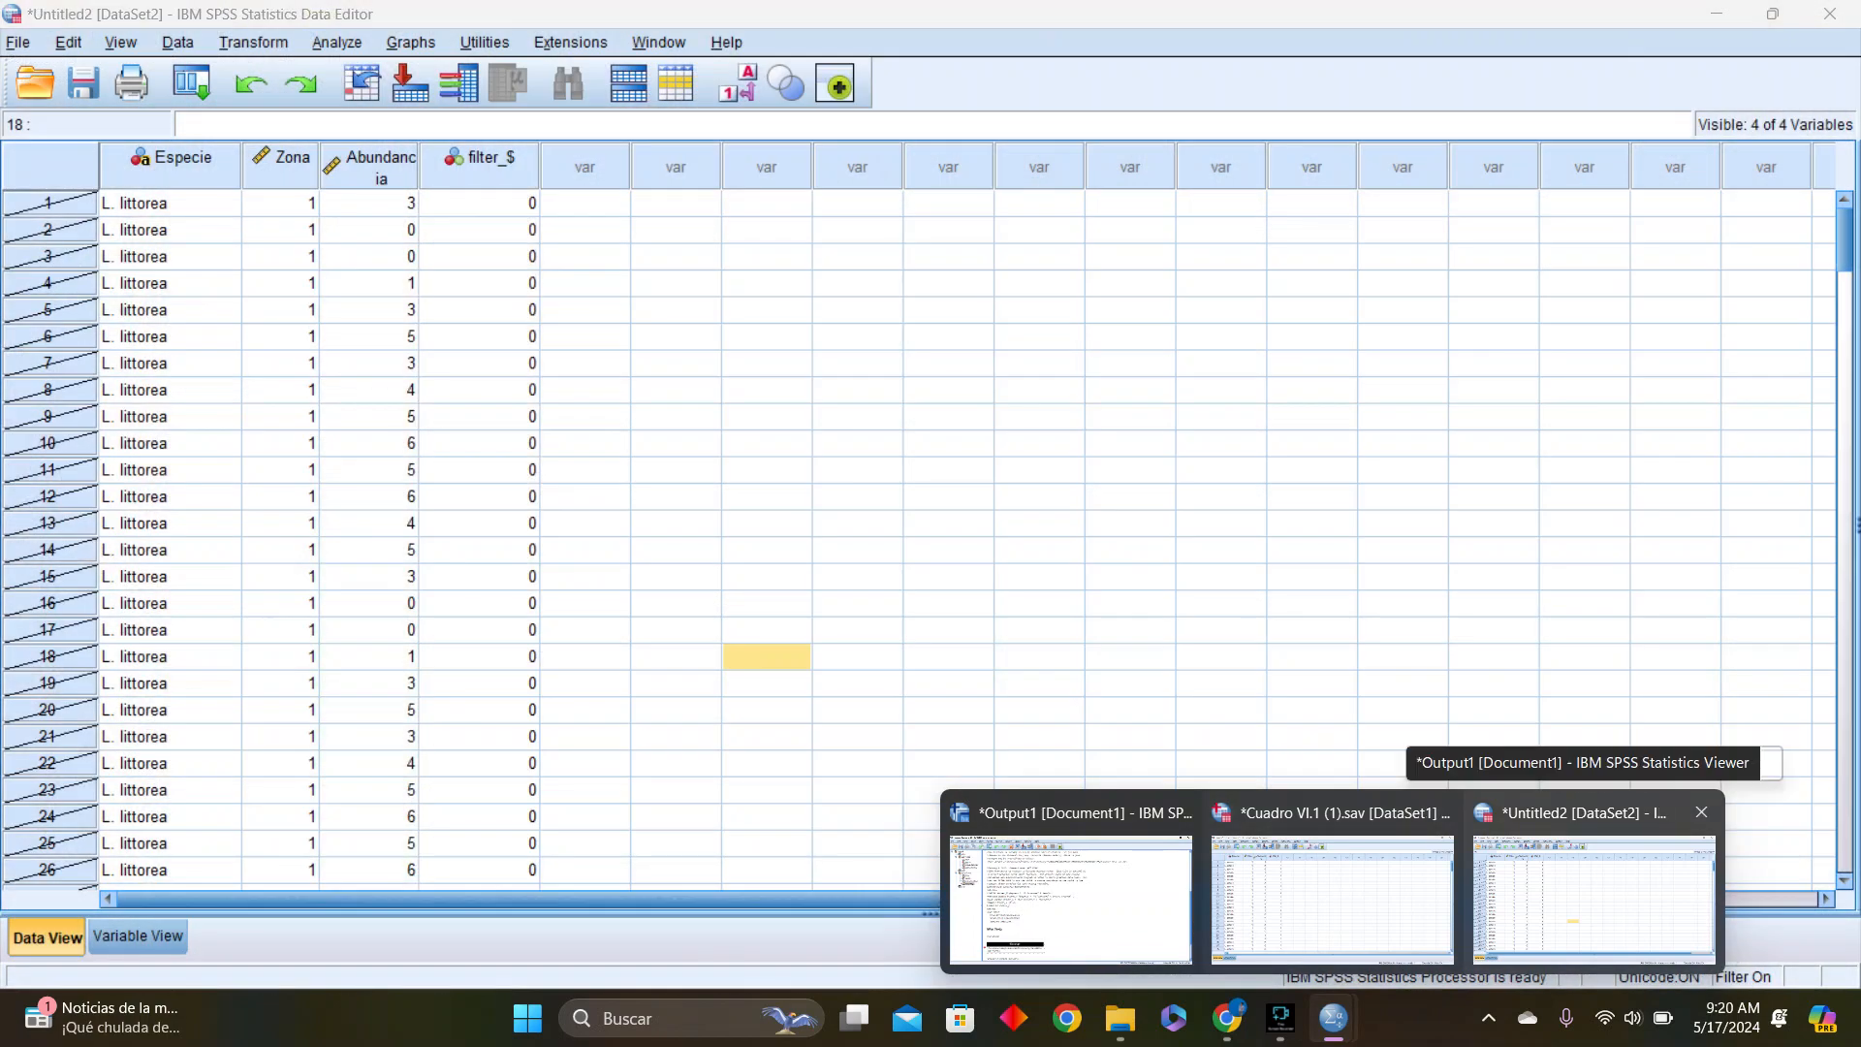
{"action": "left_click", "coordinate": [1595, 900]}
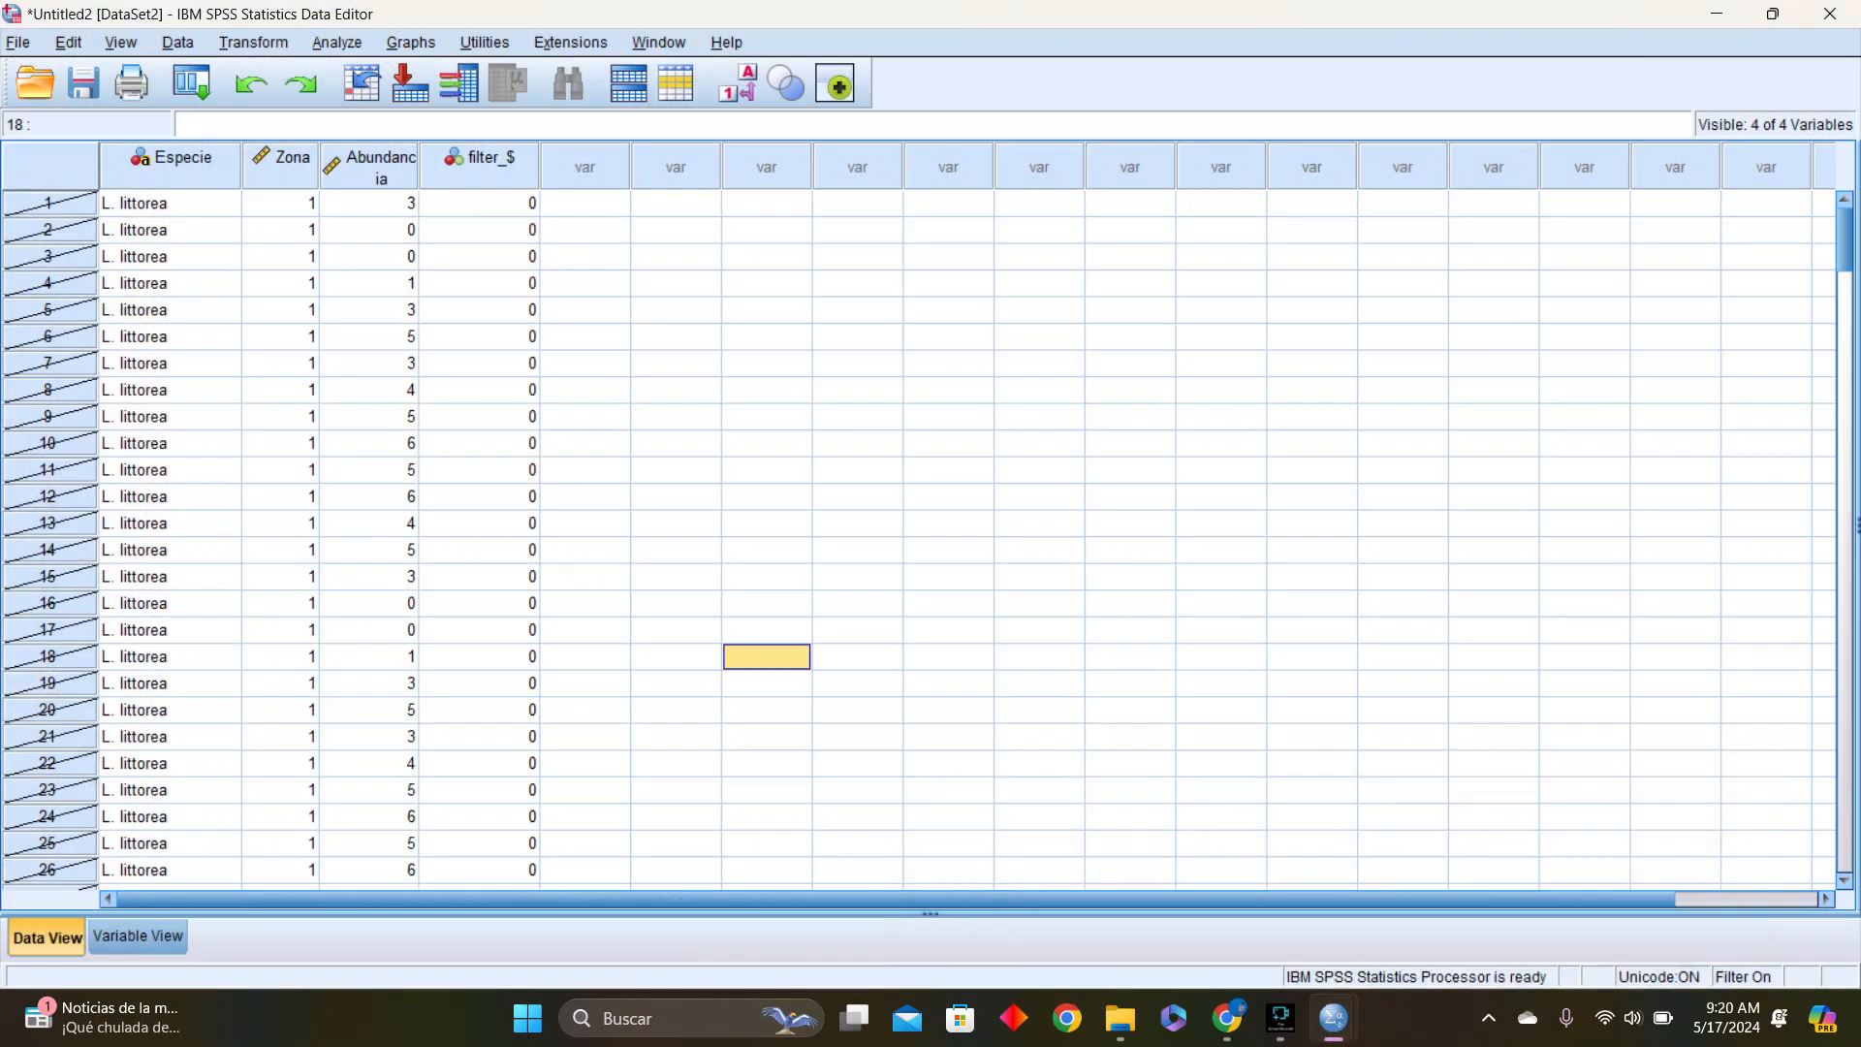
{"action": "scroll", "coordinate": [921, 541], "scroll_direction": "down", "scroll_amount": 20}
{"action": "left_click_drag", "start_coordinate": [1845, 628], "coordinate": [1845, 238]}
{"action": "double_click", "coordinate": [480, 165]}
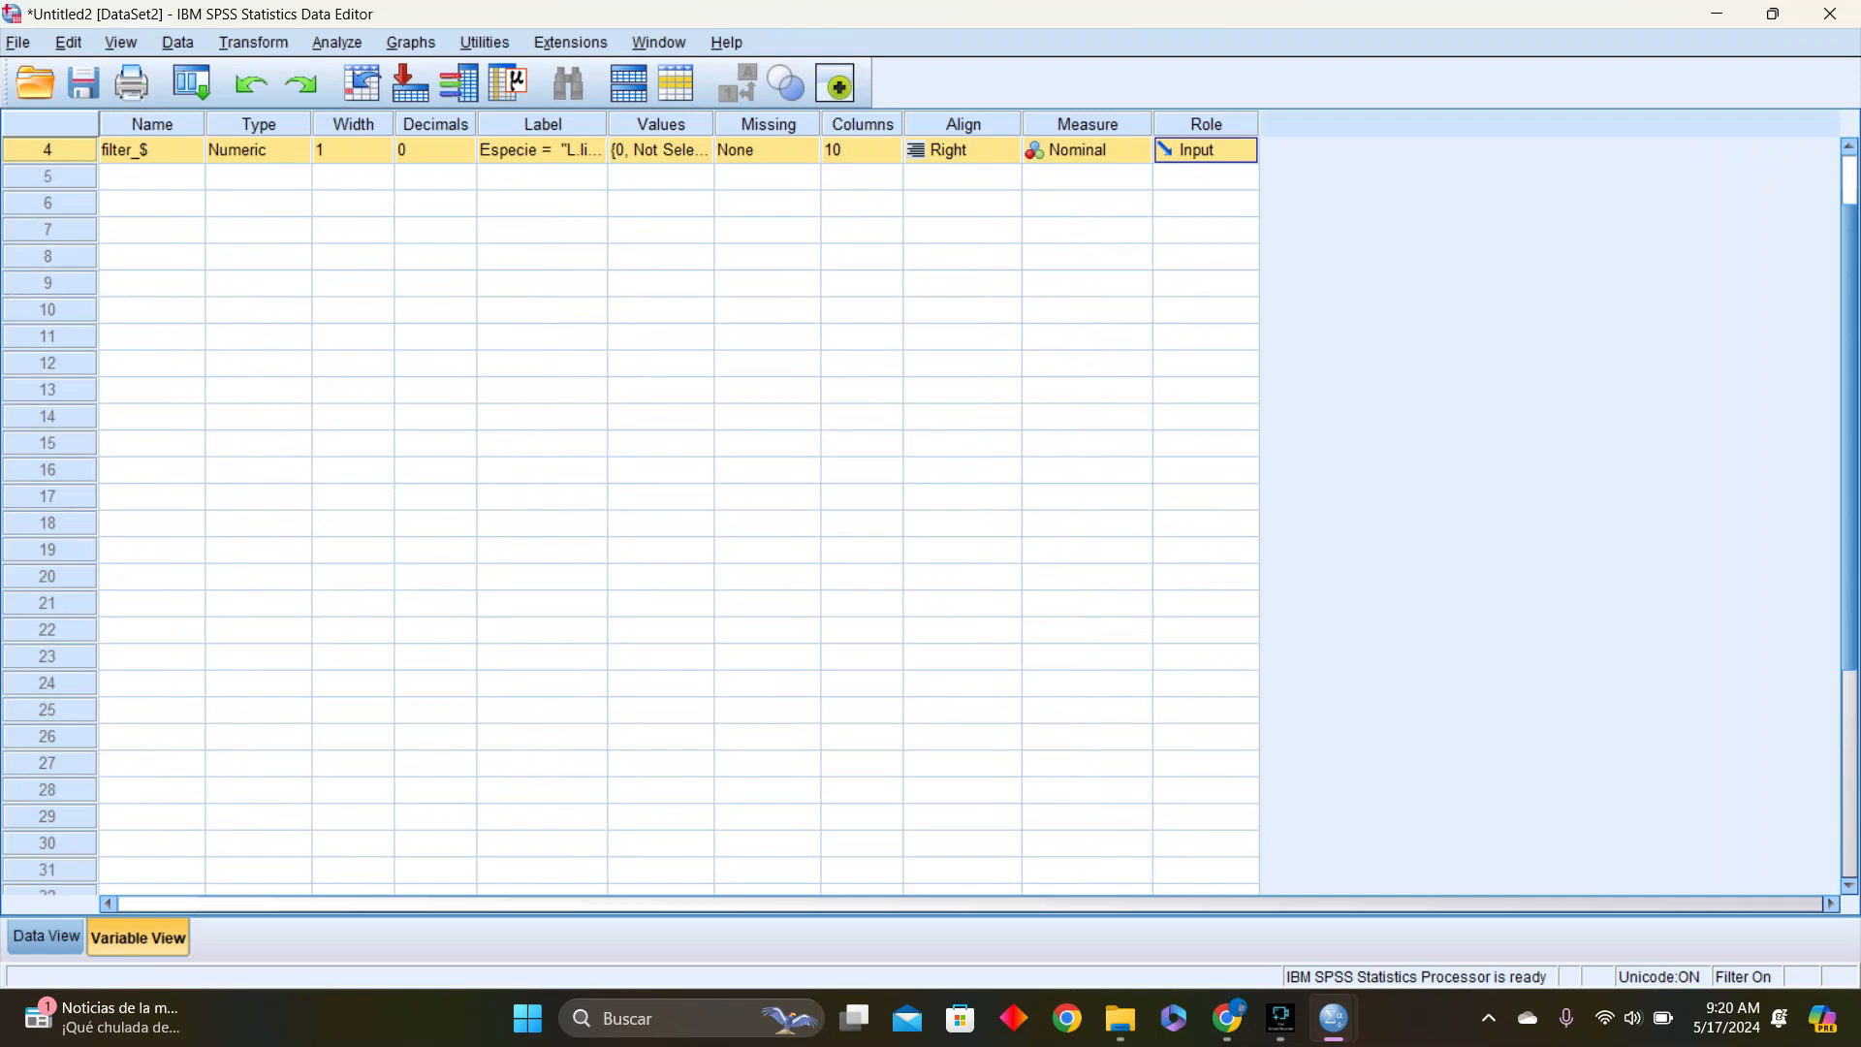
Change the case selection condition of DataSet2 to Especie = "L.littorea" & Zona=2 and apply the filter
{"action": "left_click", "coordinate": [177, 42]}
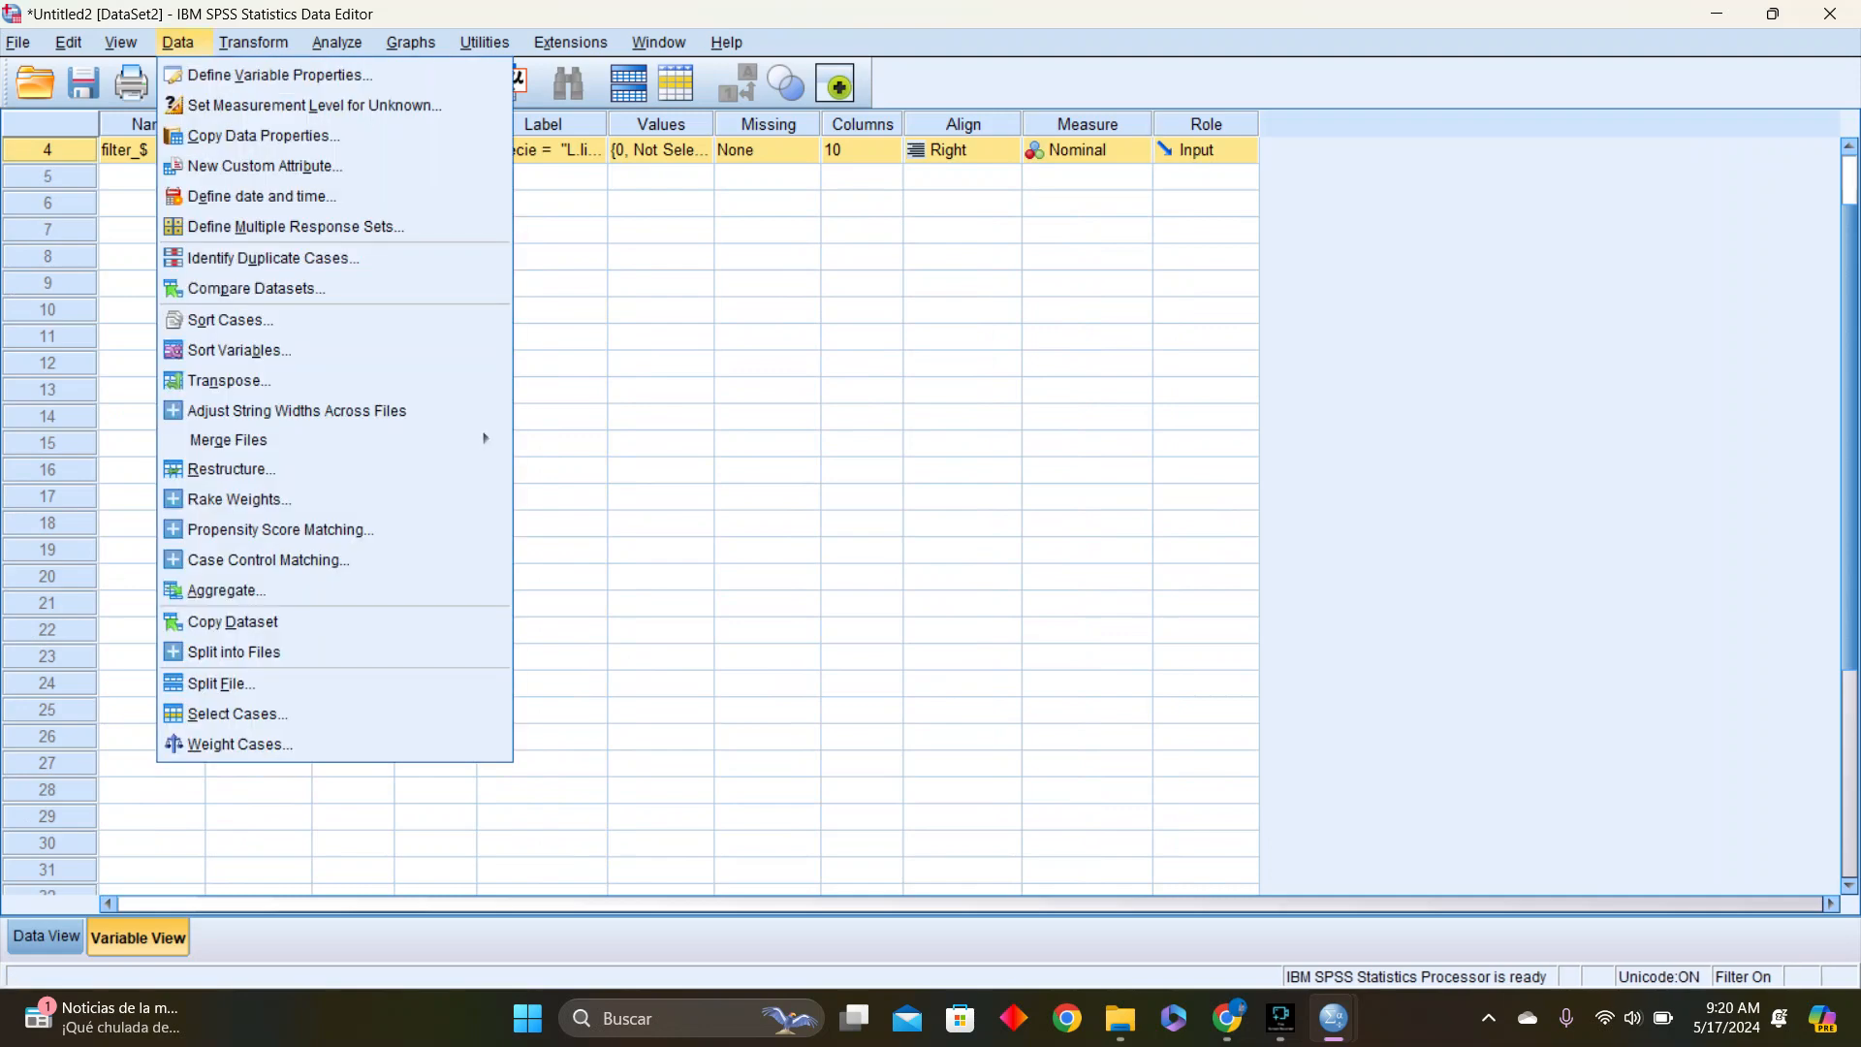
{"action": "left_click", "coordinate": [233, 713]}
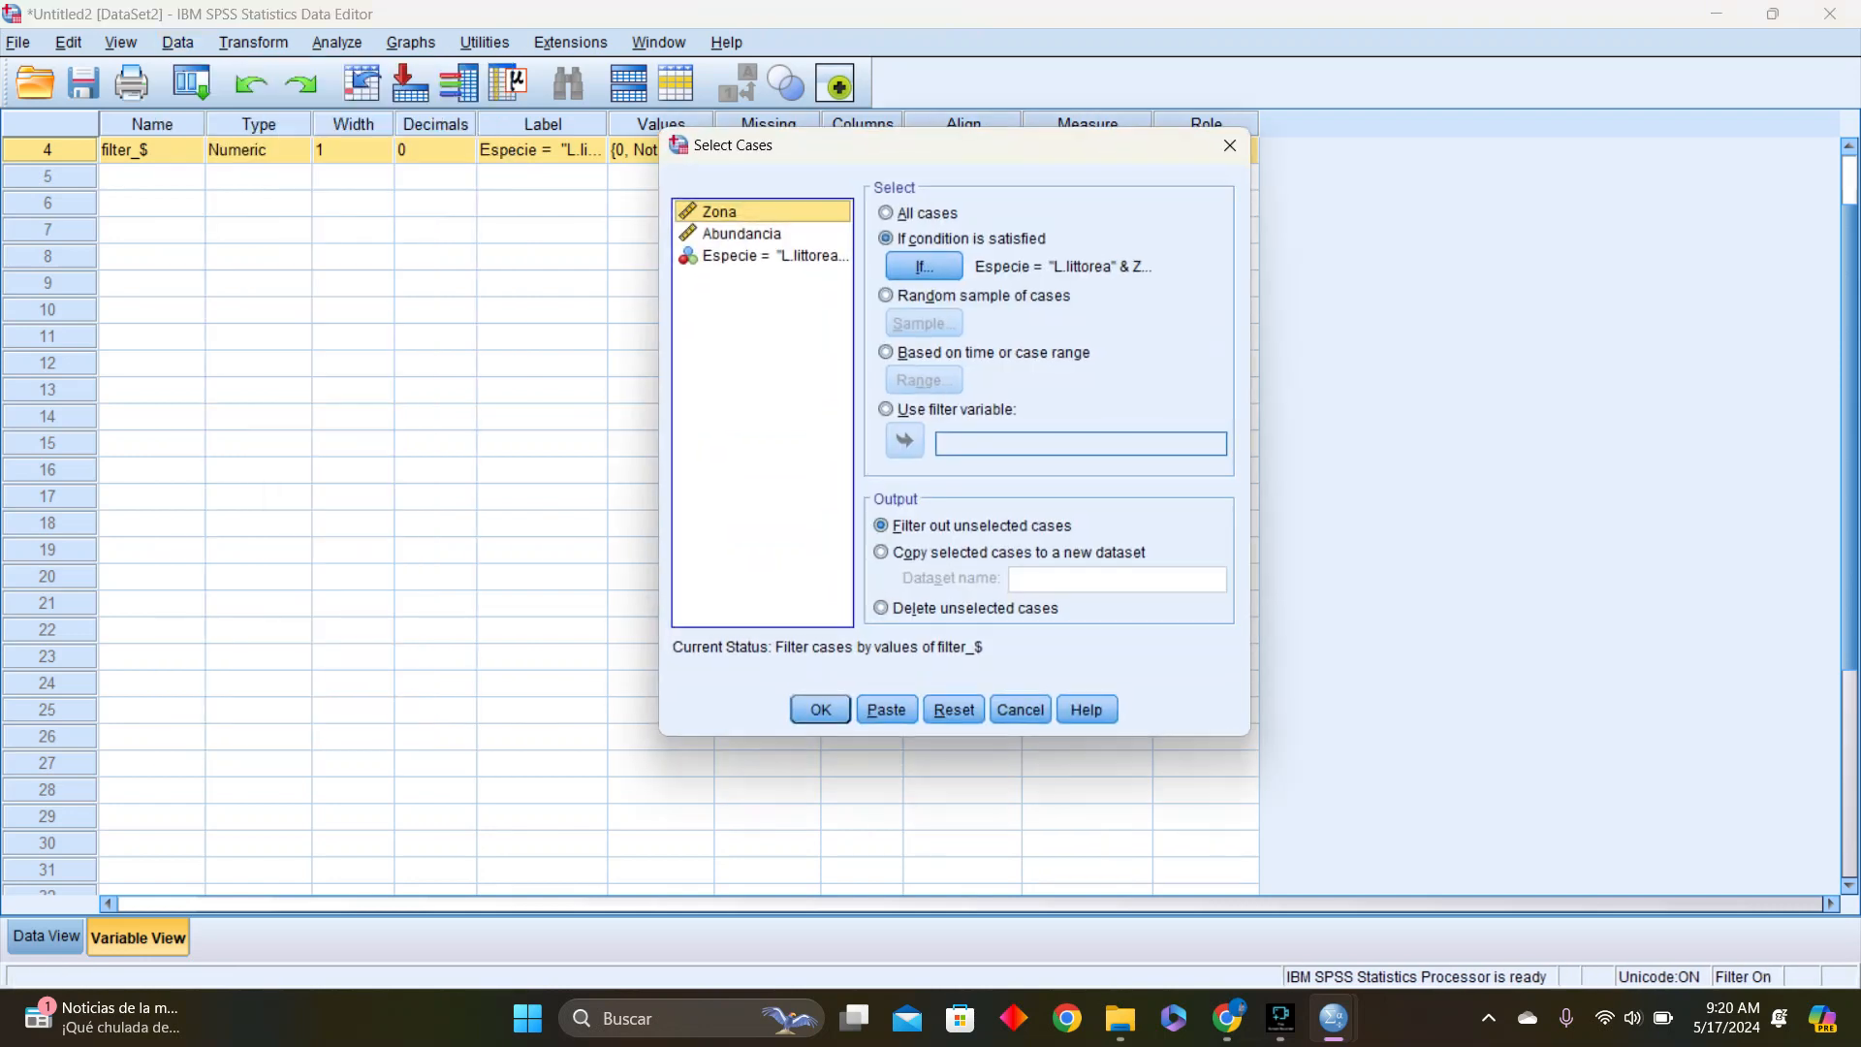
{"action": "left_click", "coordinate": [924, 267]}
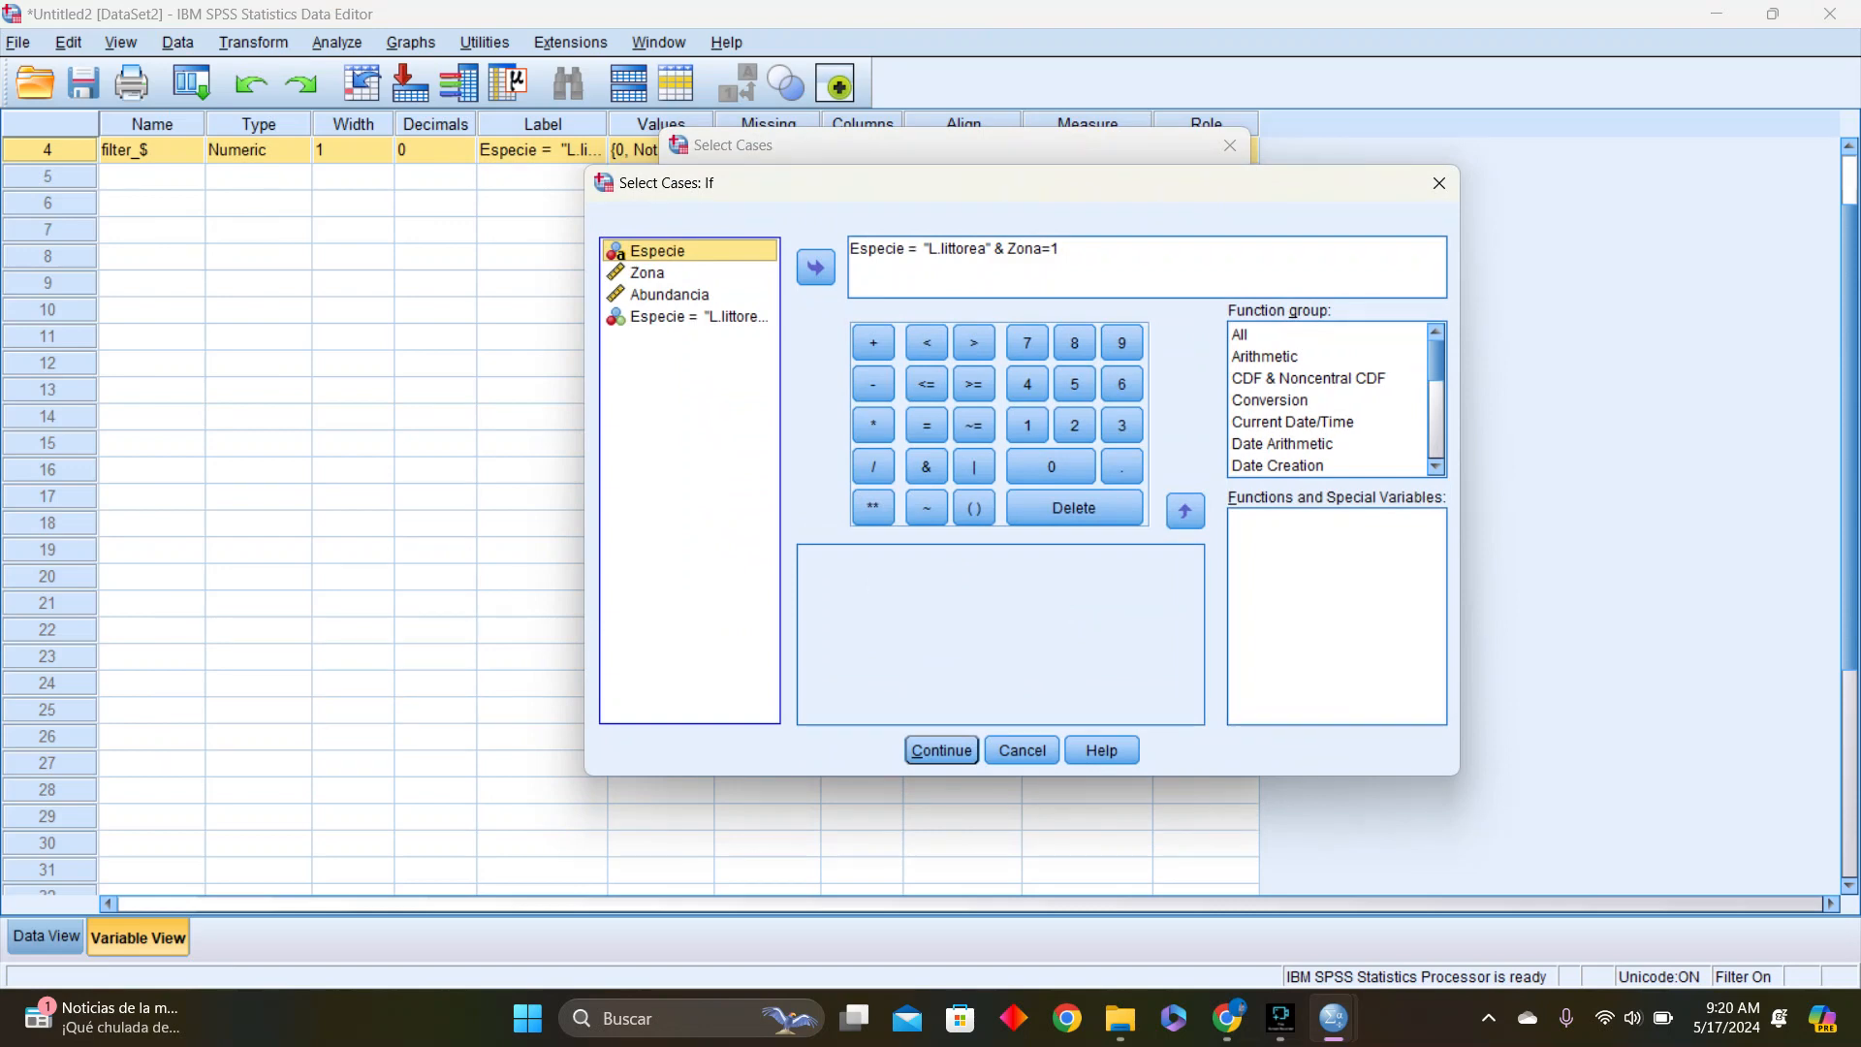
{"action": "left_click", "coordinate": [1062, 250]}
{"action": "key", "text": "BackSpace"}
{"action": "type", "text": "2"}
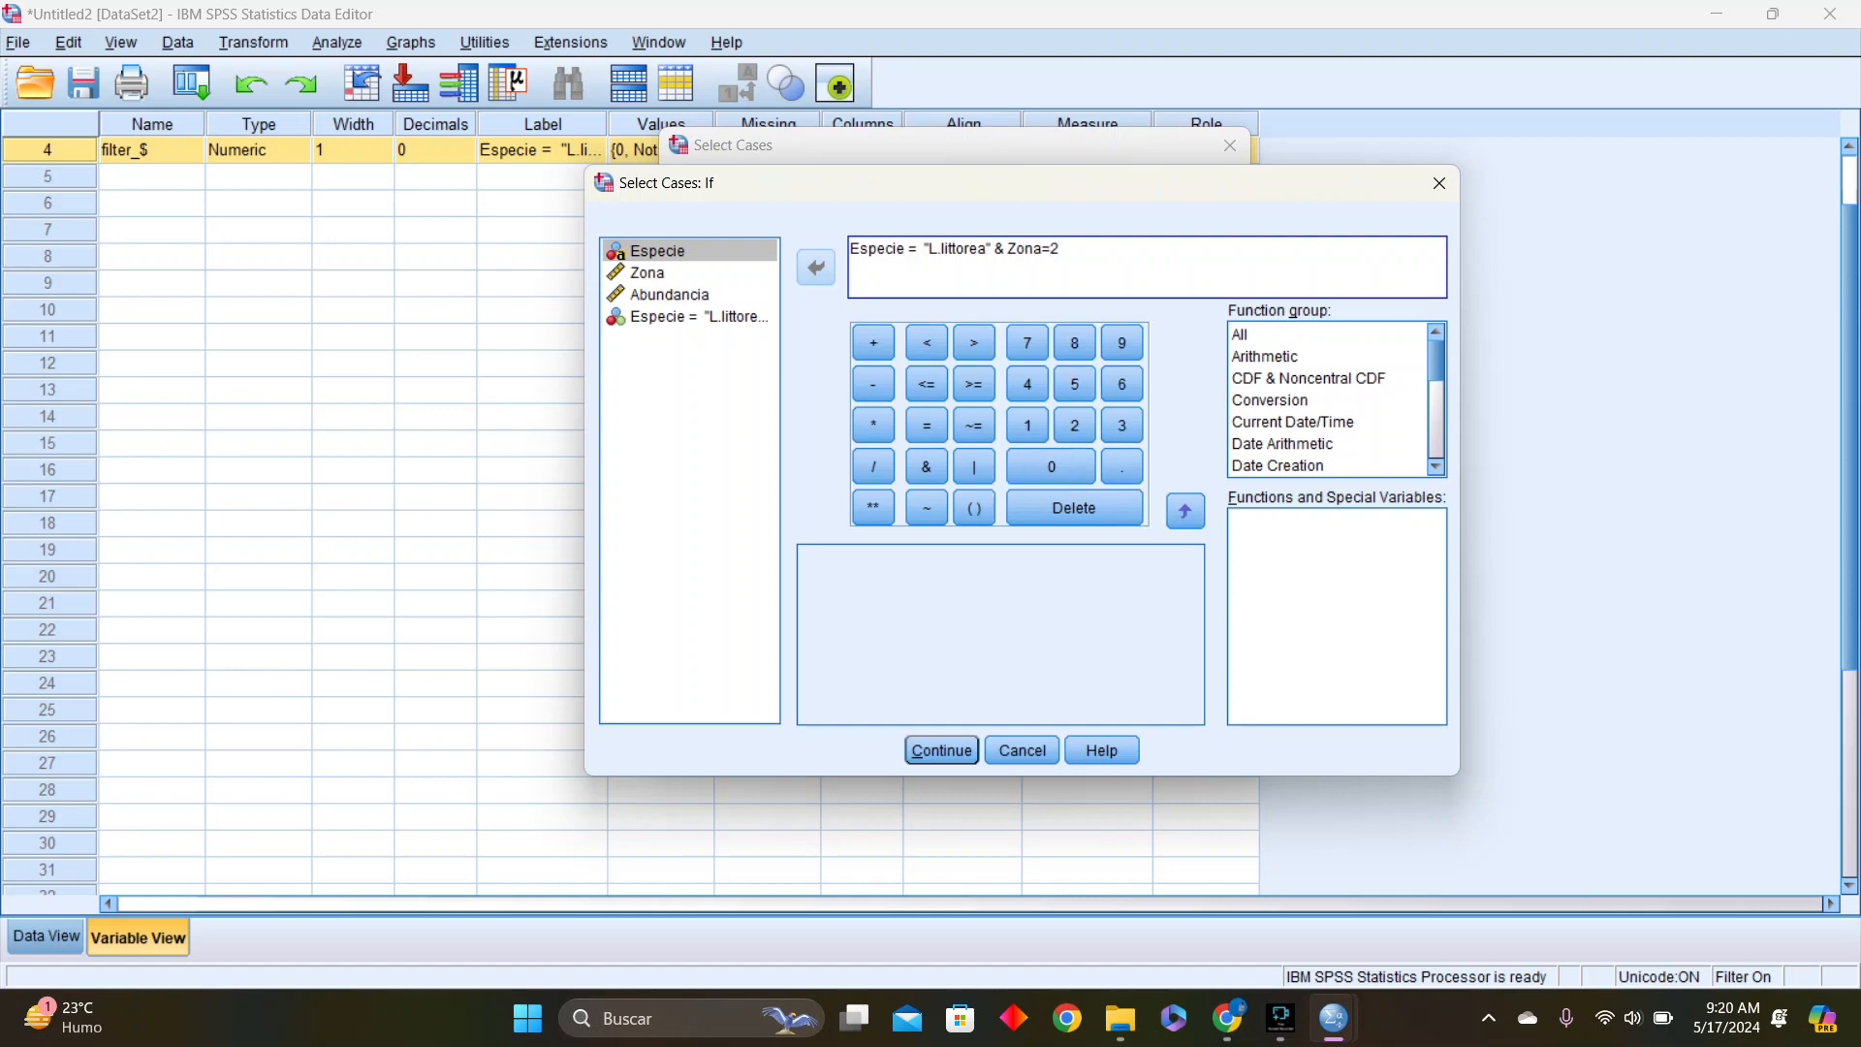
{"action": "left_click", "coordinate": [941, 750]}
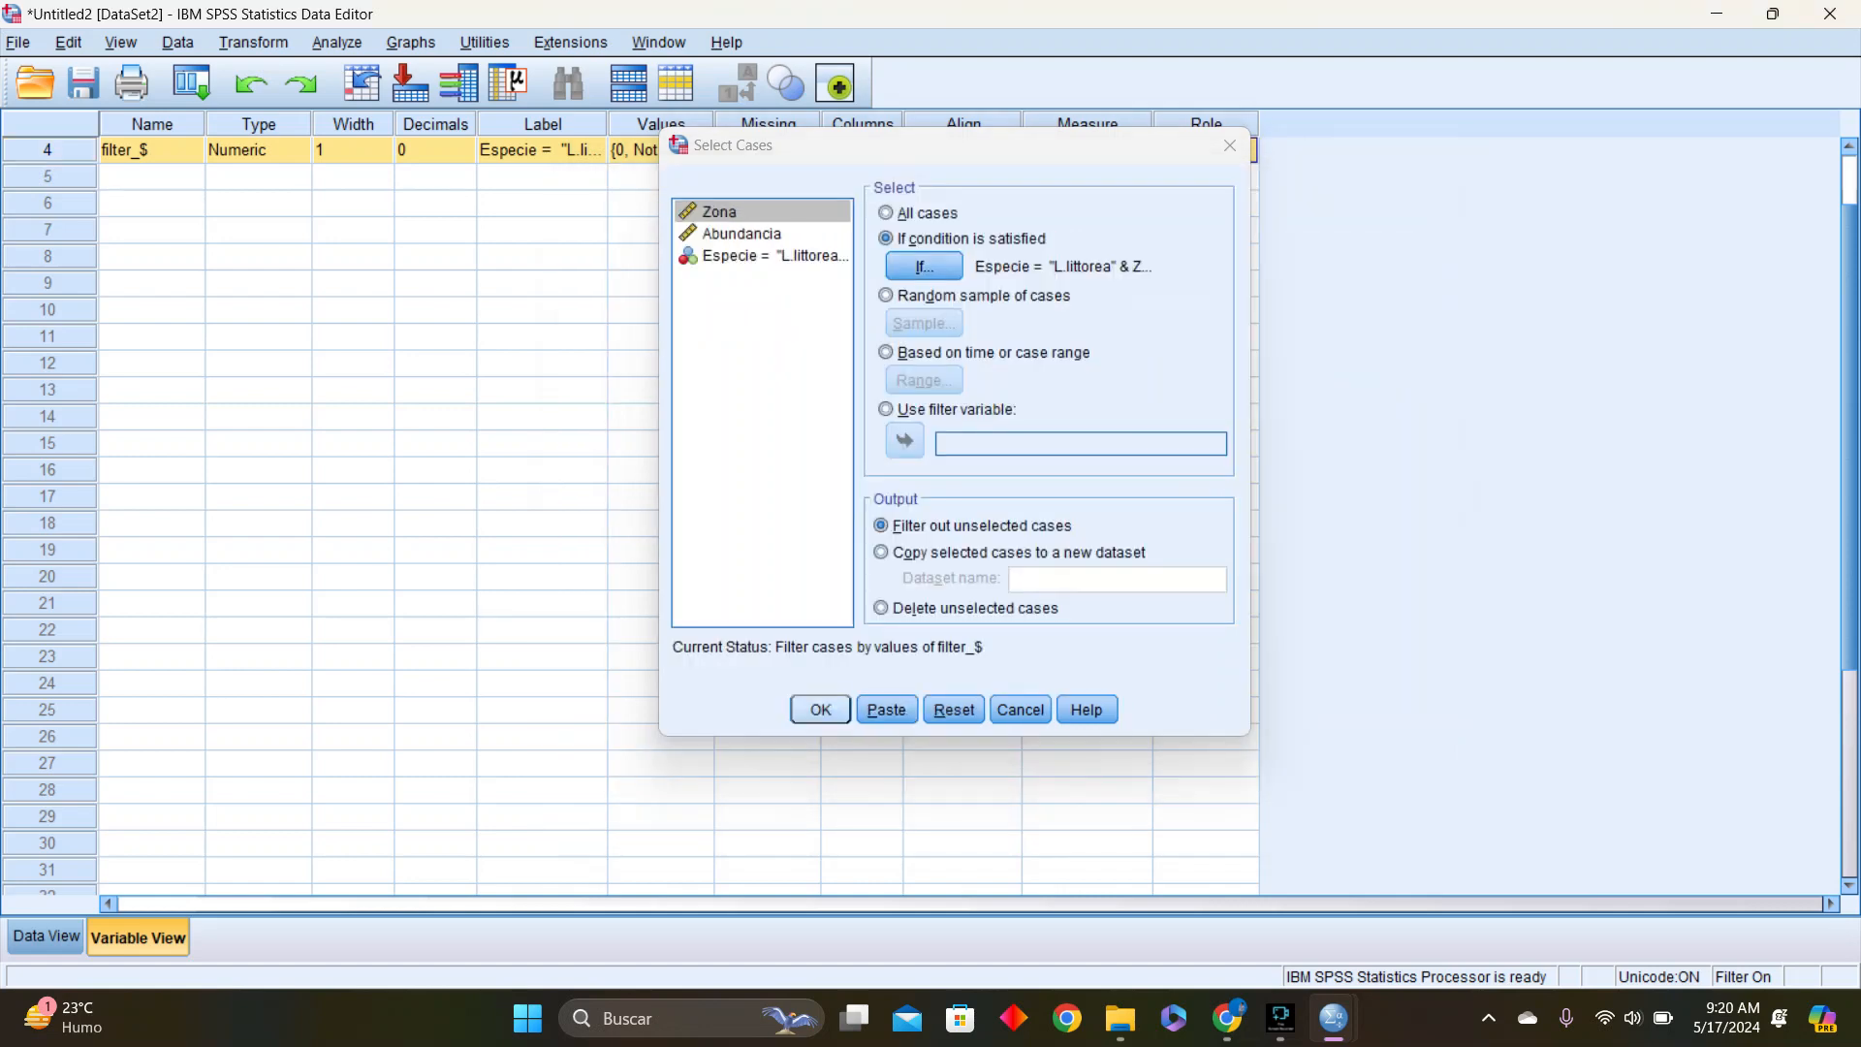
{"action": "left_click", "coordinate": [820, 709]}
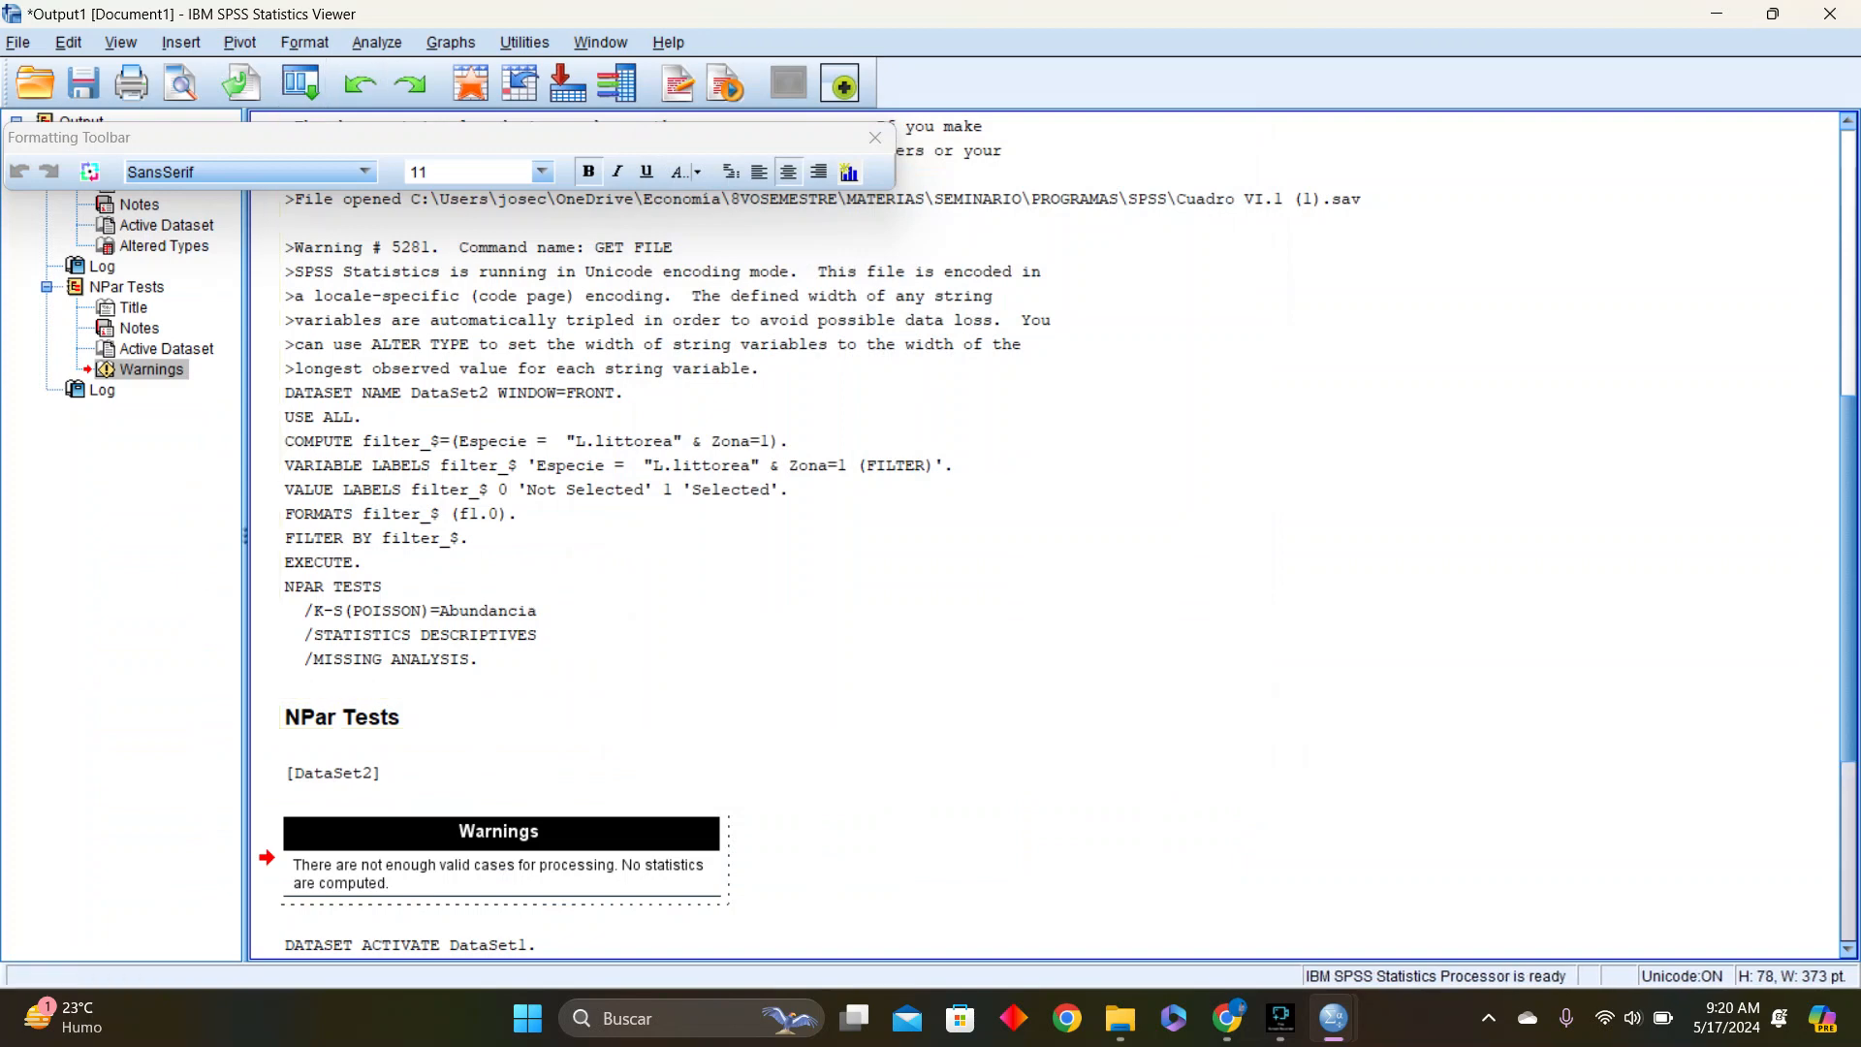
Run the one-sample Kolmogorov-Smirnov test on Abundancia against the Poisson distribution, keeping descriptive statistics and test-by-test exclusion
{"action": "left_click", "coordinate": [377, 43]}
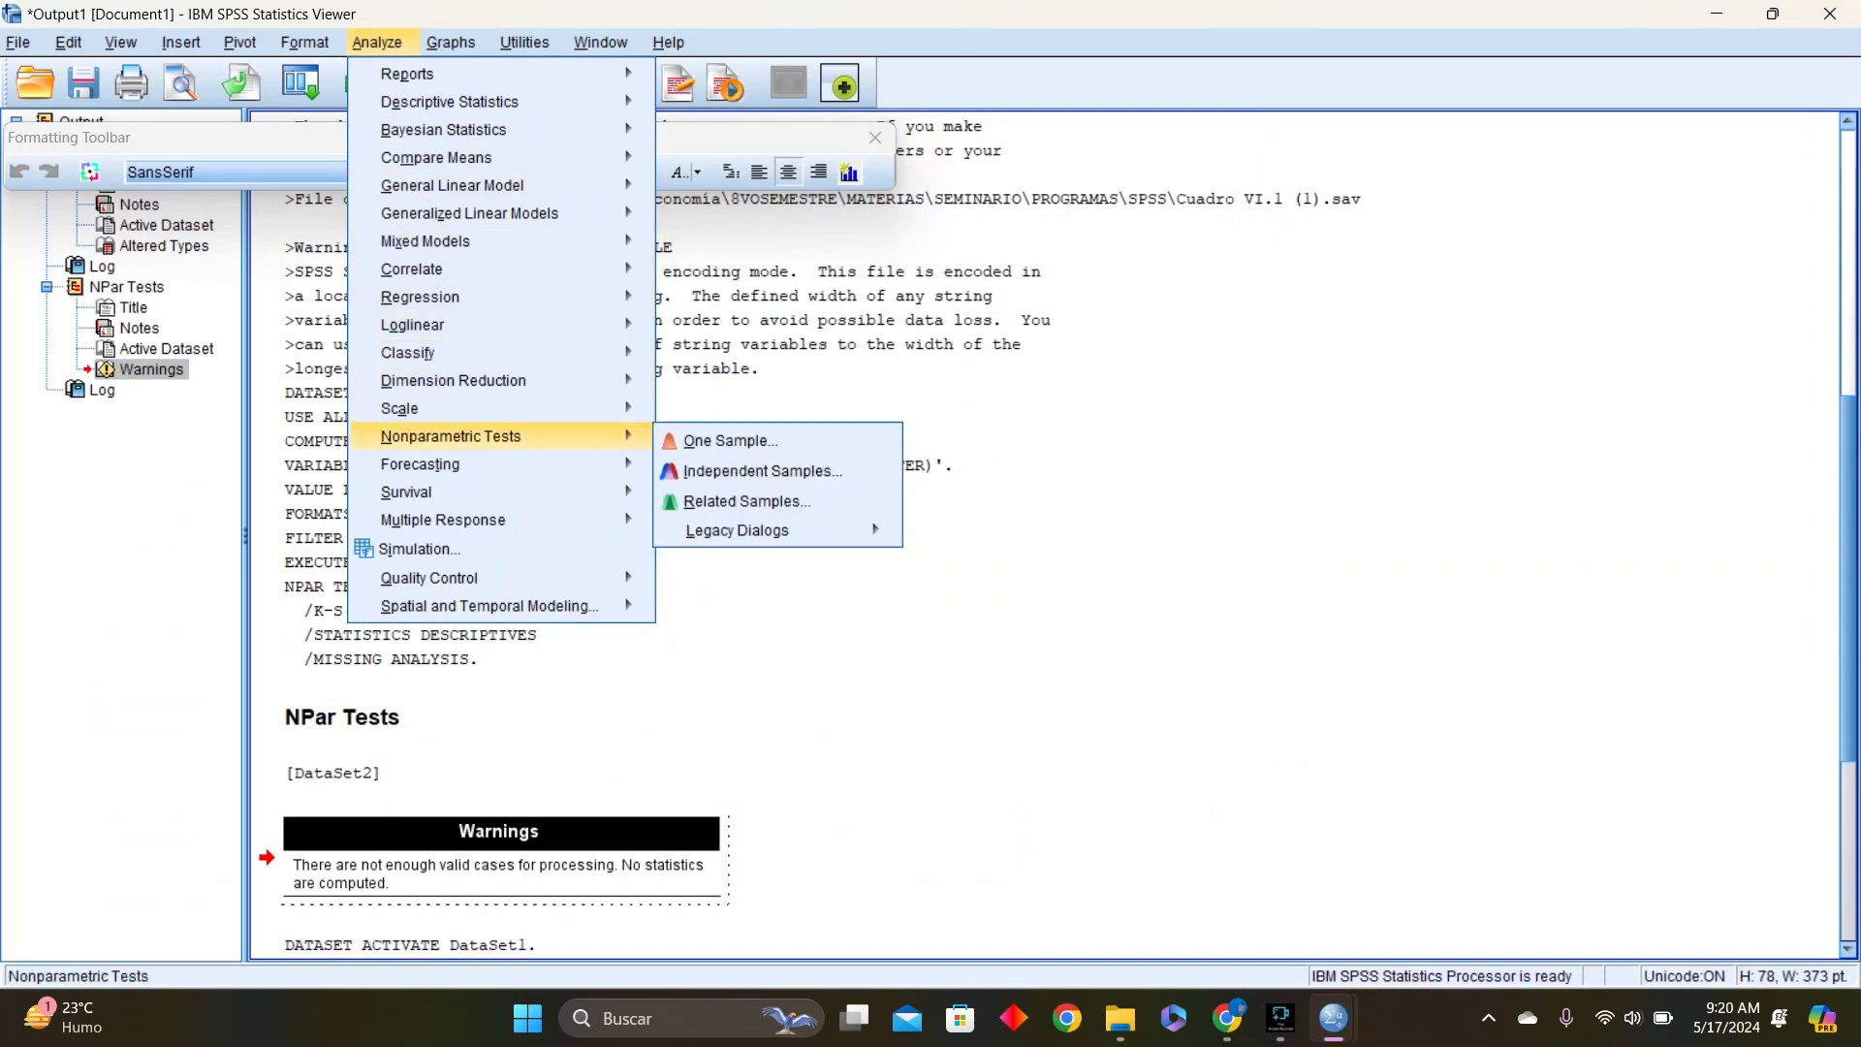
{"action": "mouse_move", "coordinate": [437, 408]}
{"action": "mouse_move", "coordinate": [485, 436]}
{"action": "mouse_move", "coordinate": [739, 530]}
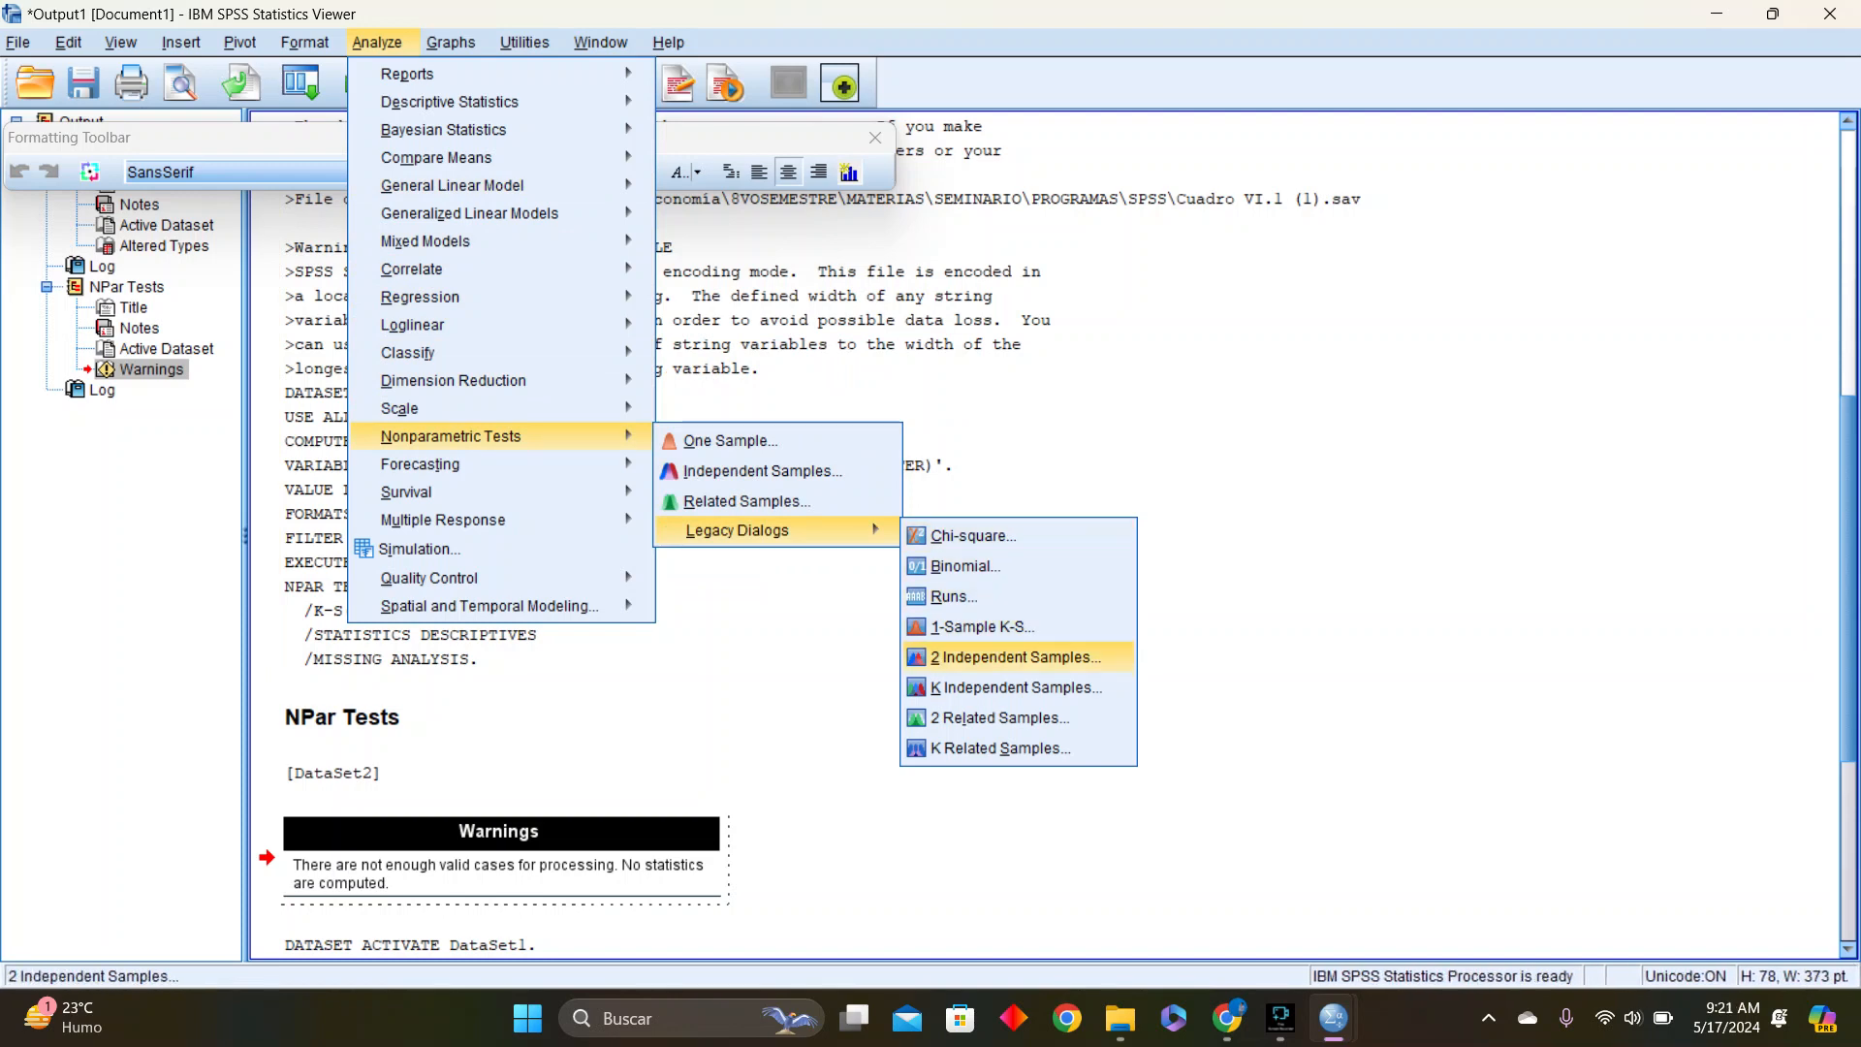
{"action": "left_click", "coordinate": [982, 626]}
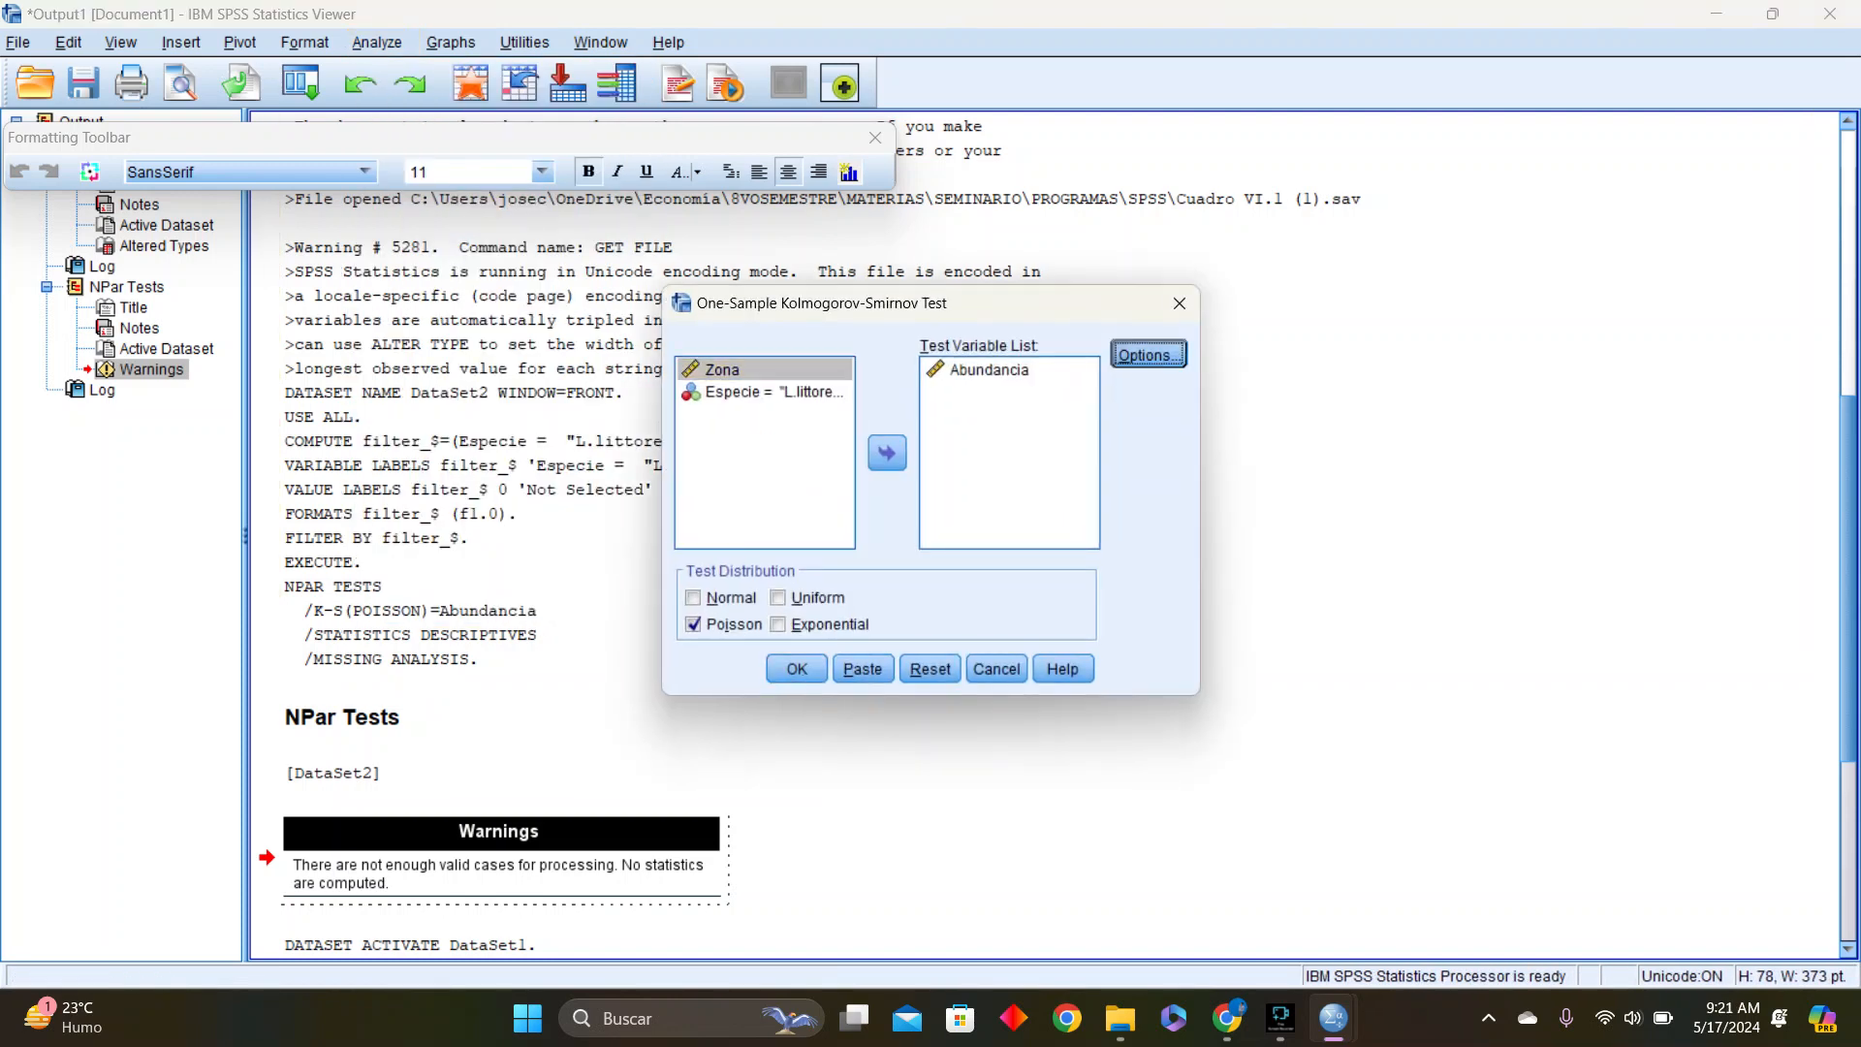
{"action": "left_click", "coordinate": [1148, 353]}
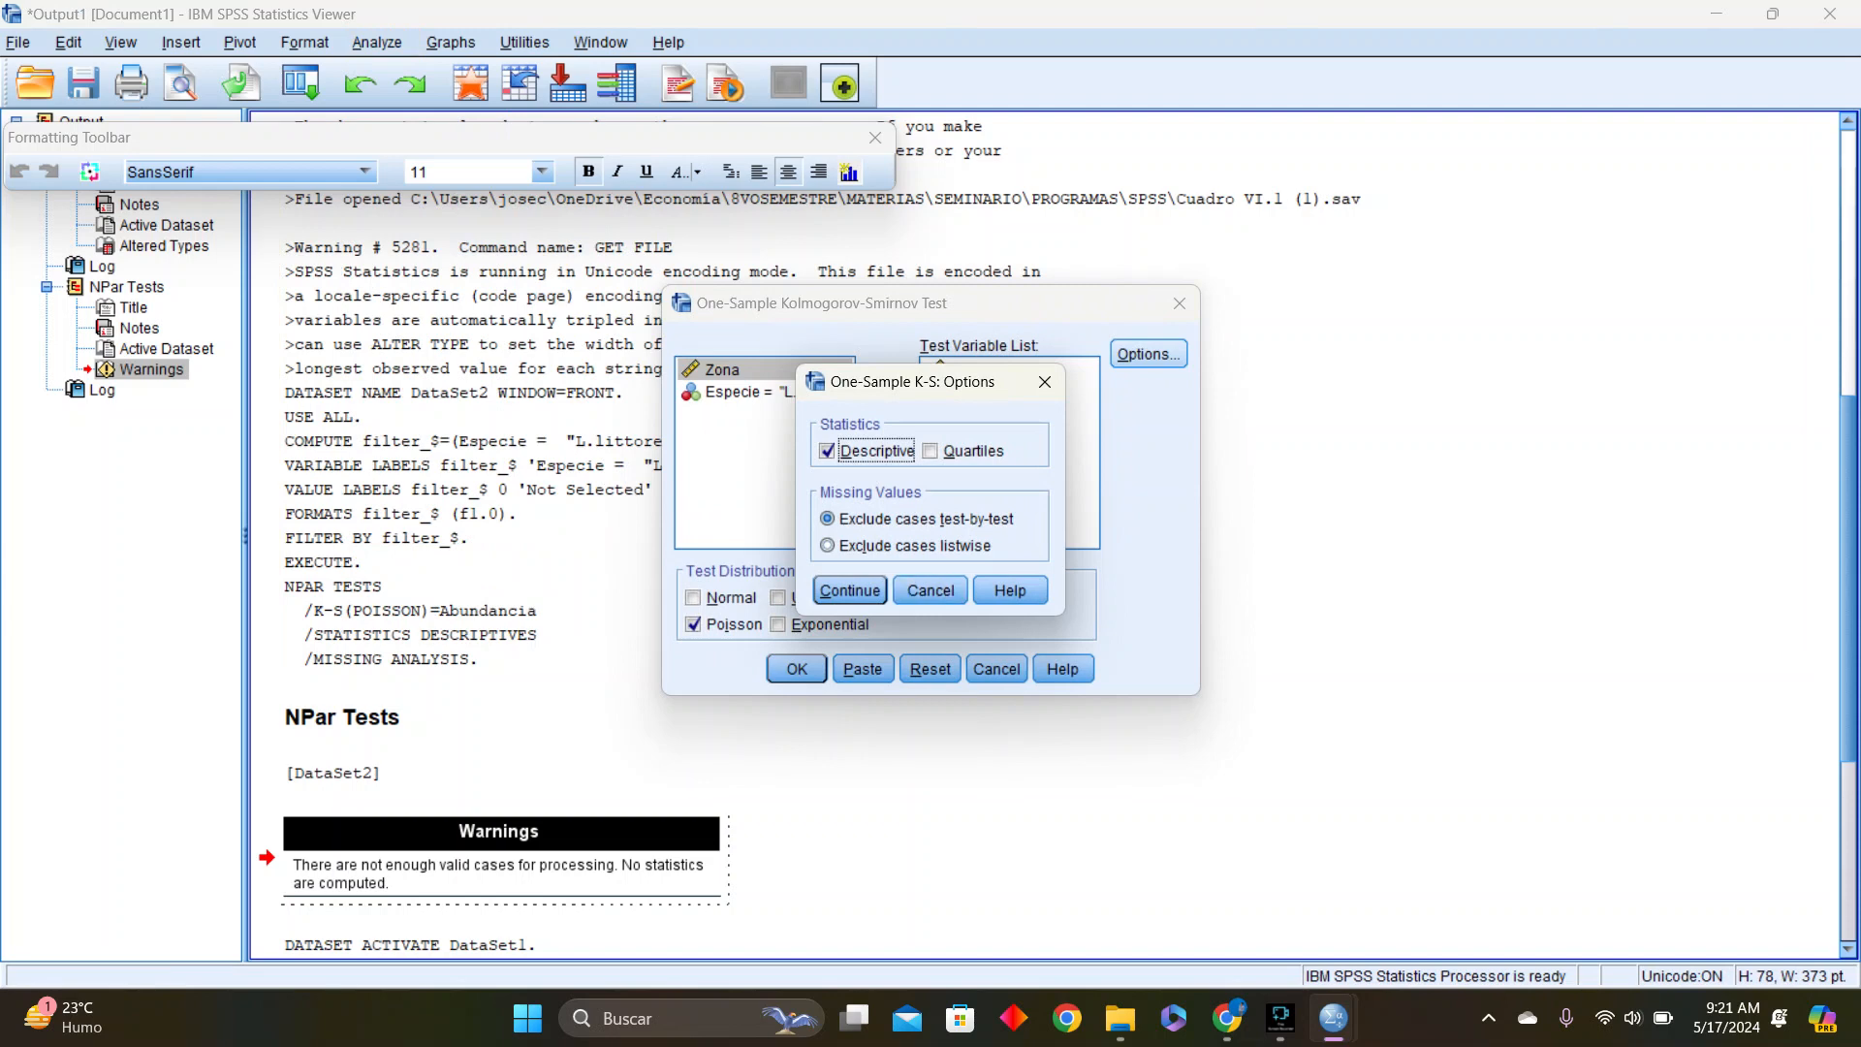
{"action": "left_click", "coordinate": [850, 591]}
{"action": "left_click", "coordinate": [989, 371]}
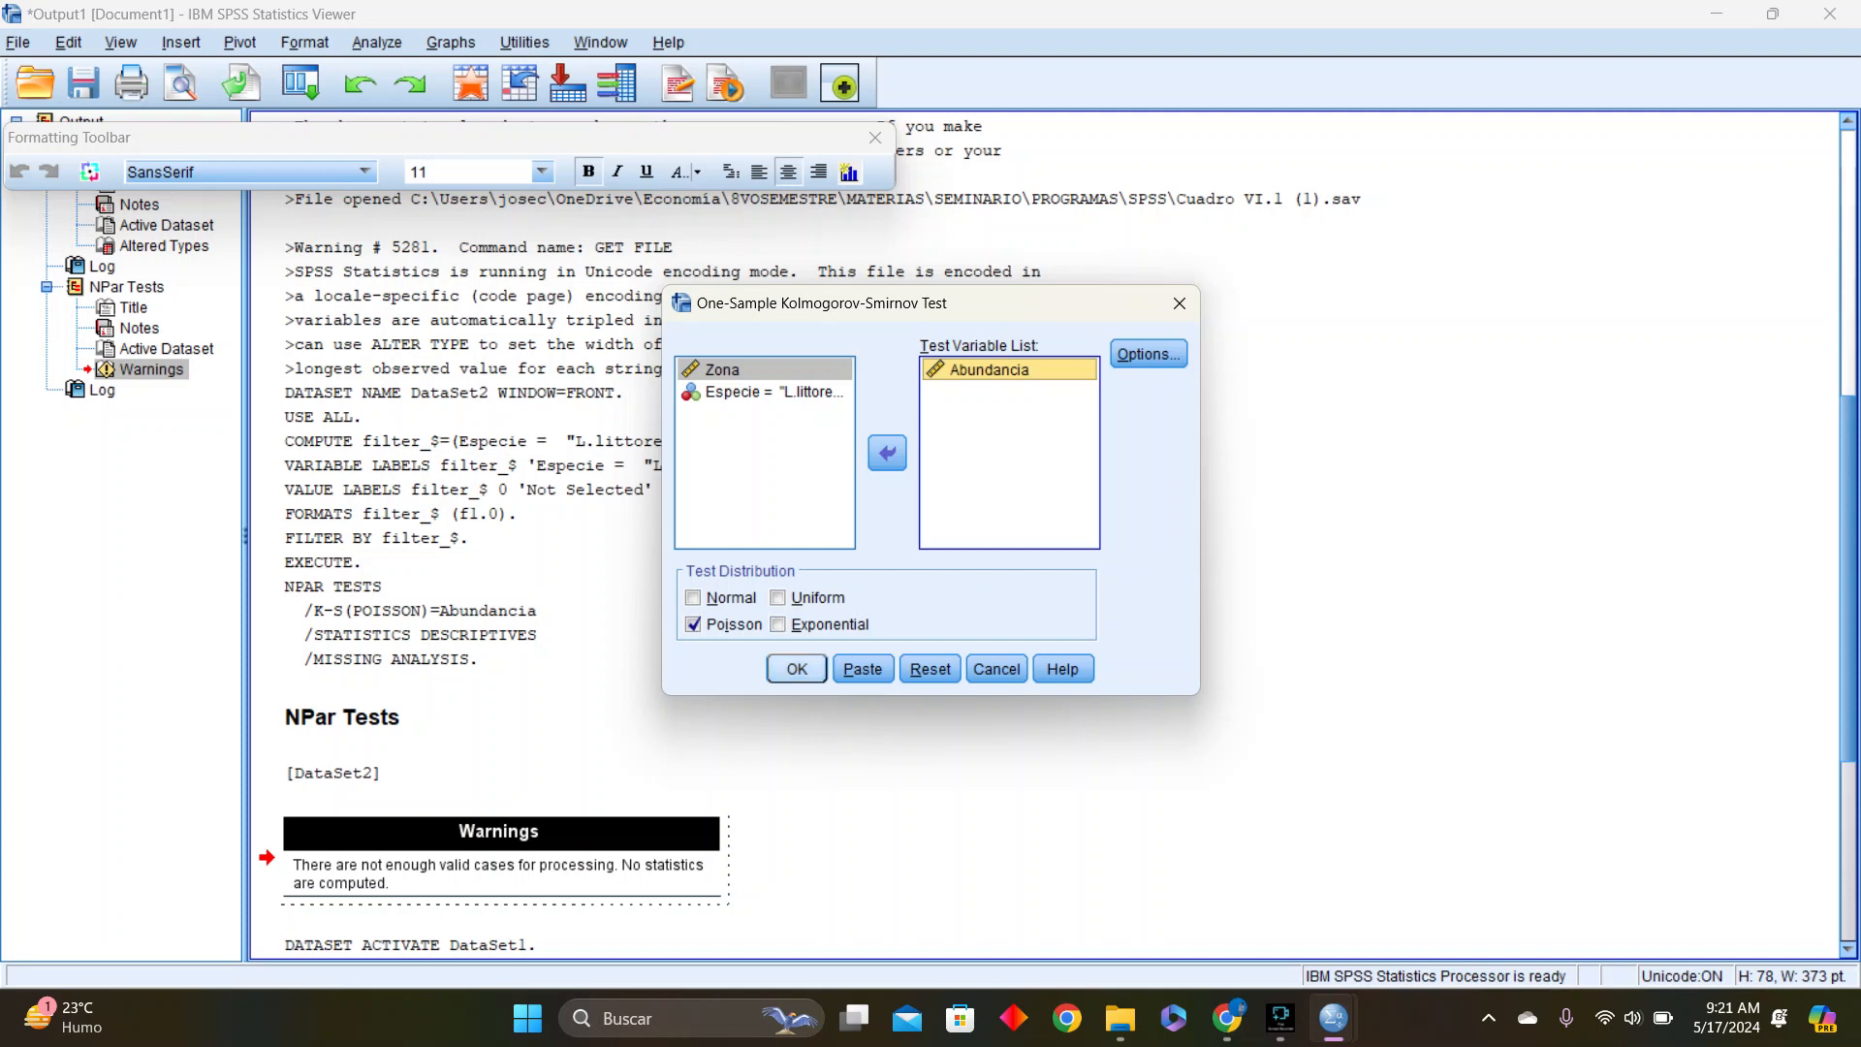
{"action": "key", "text": "Return"}
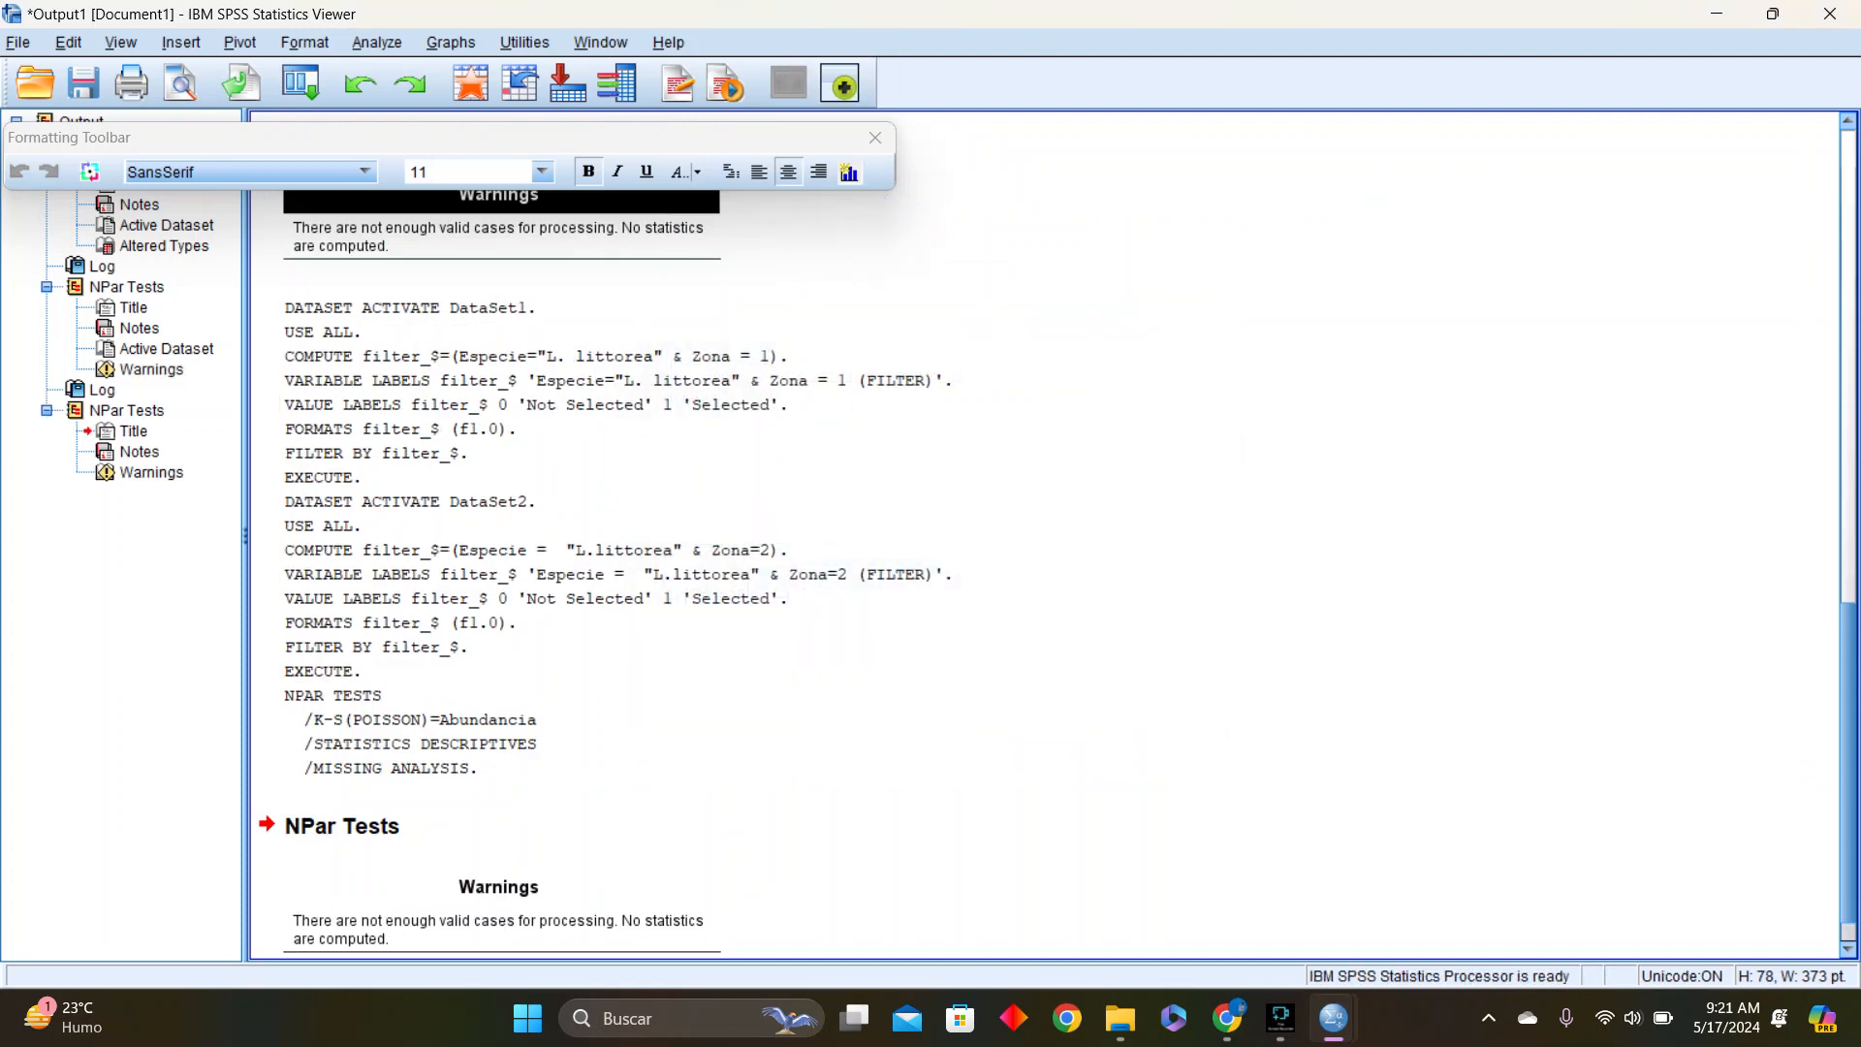
Review the logged syntax and NPar Tests output in the viewer, and close the floating formatting toolbar
{"action": "scroll", "coordinate": [1044, 533], "scroll_direction": "up", "scroll_amount": 10}
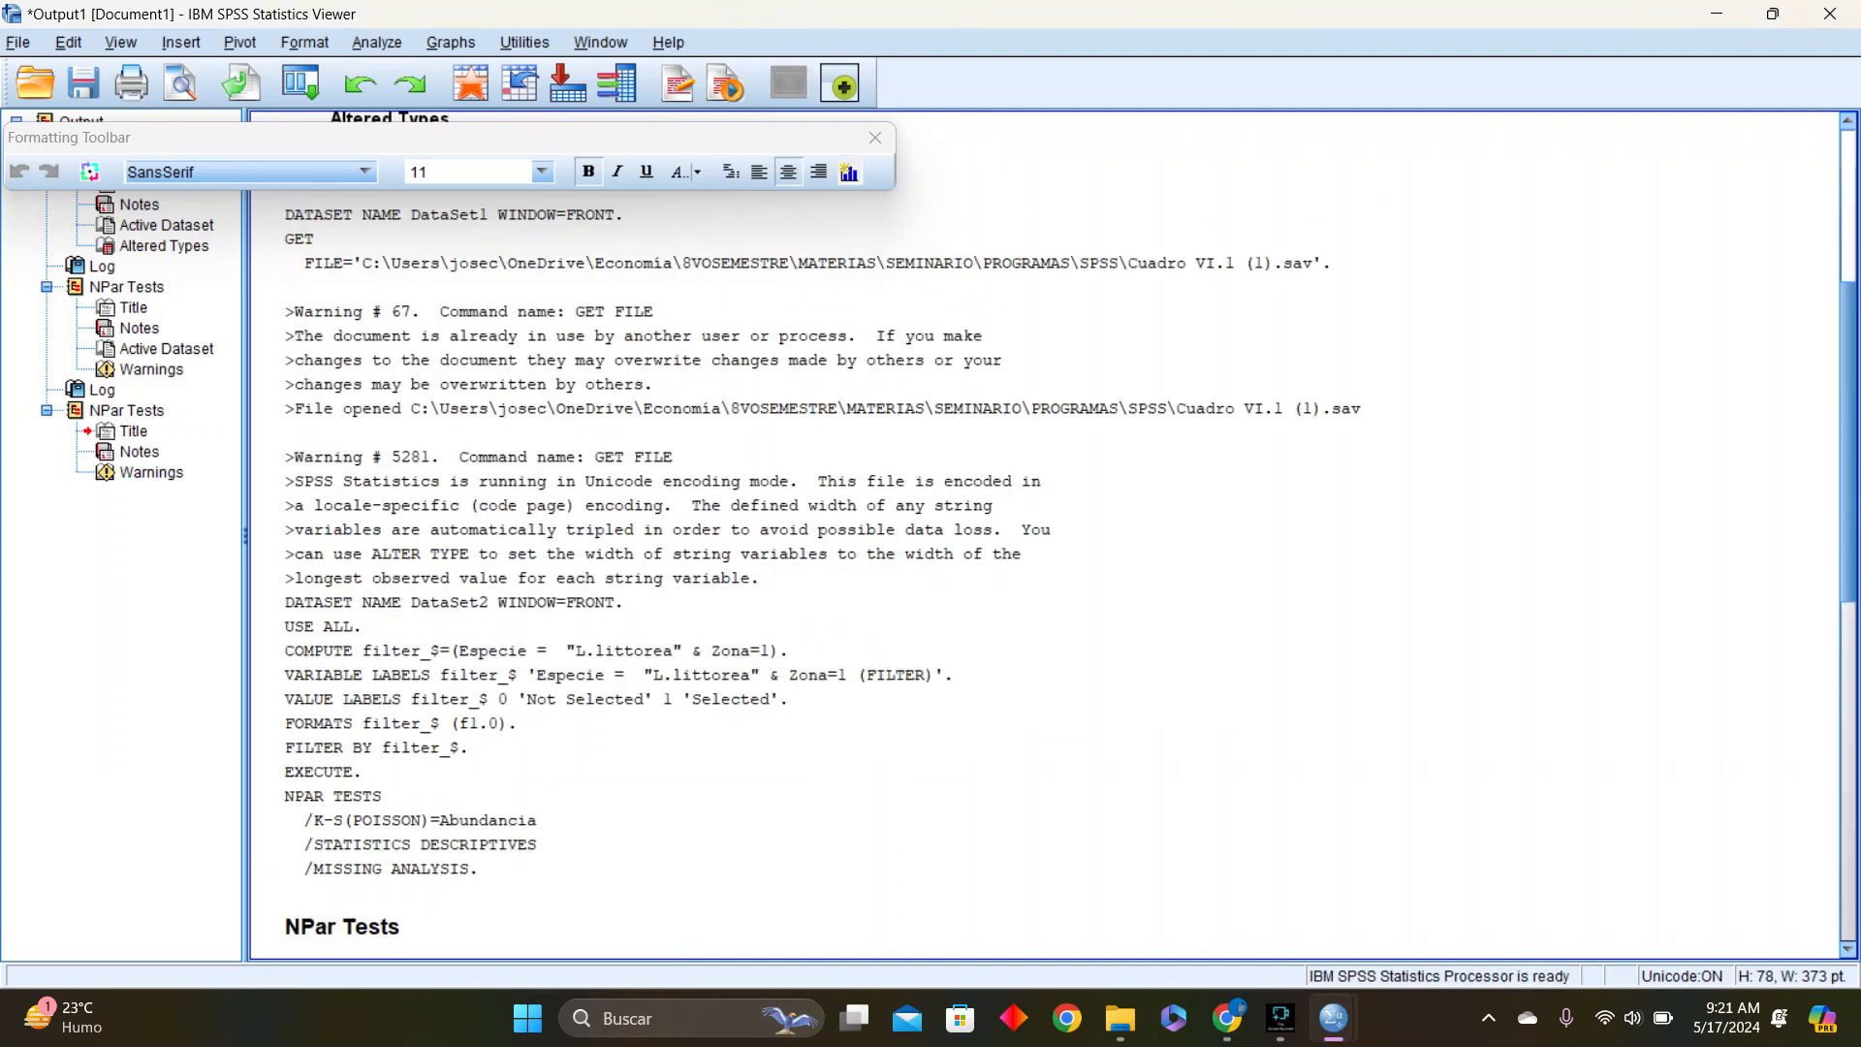
{"action": "scroll", "coordinate": [1044, 533], "scroll_direction": "down", "scroll_amount": 10}
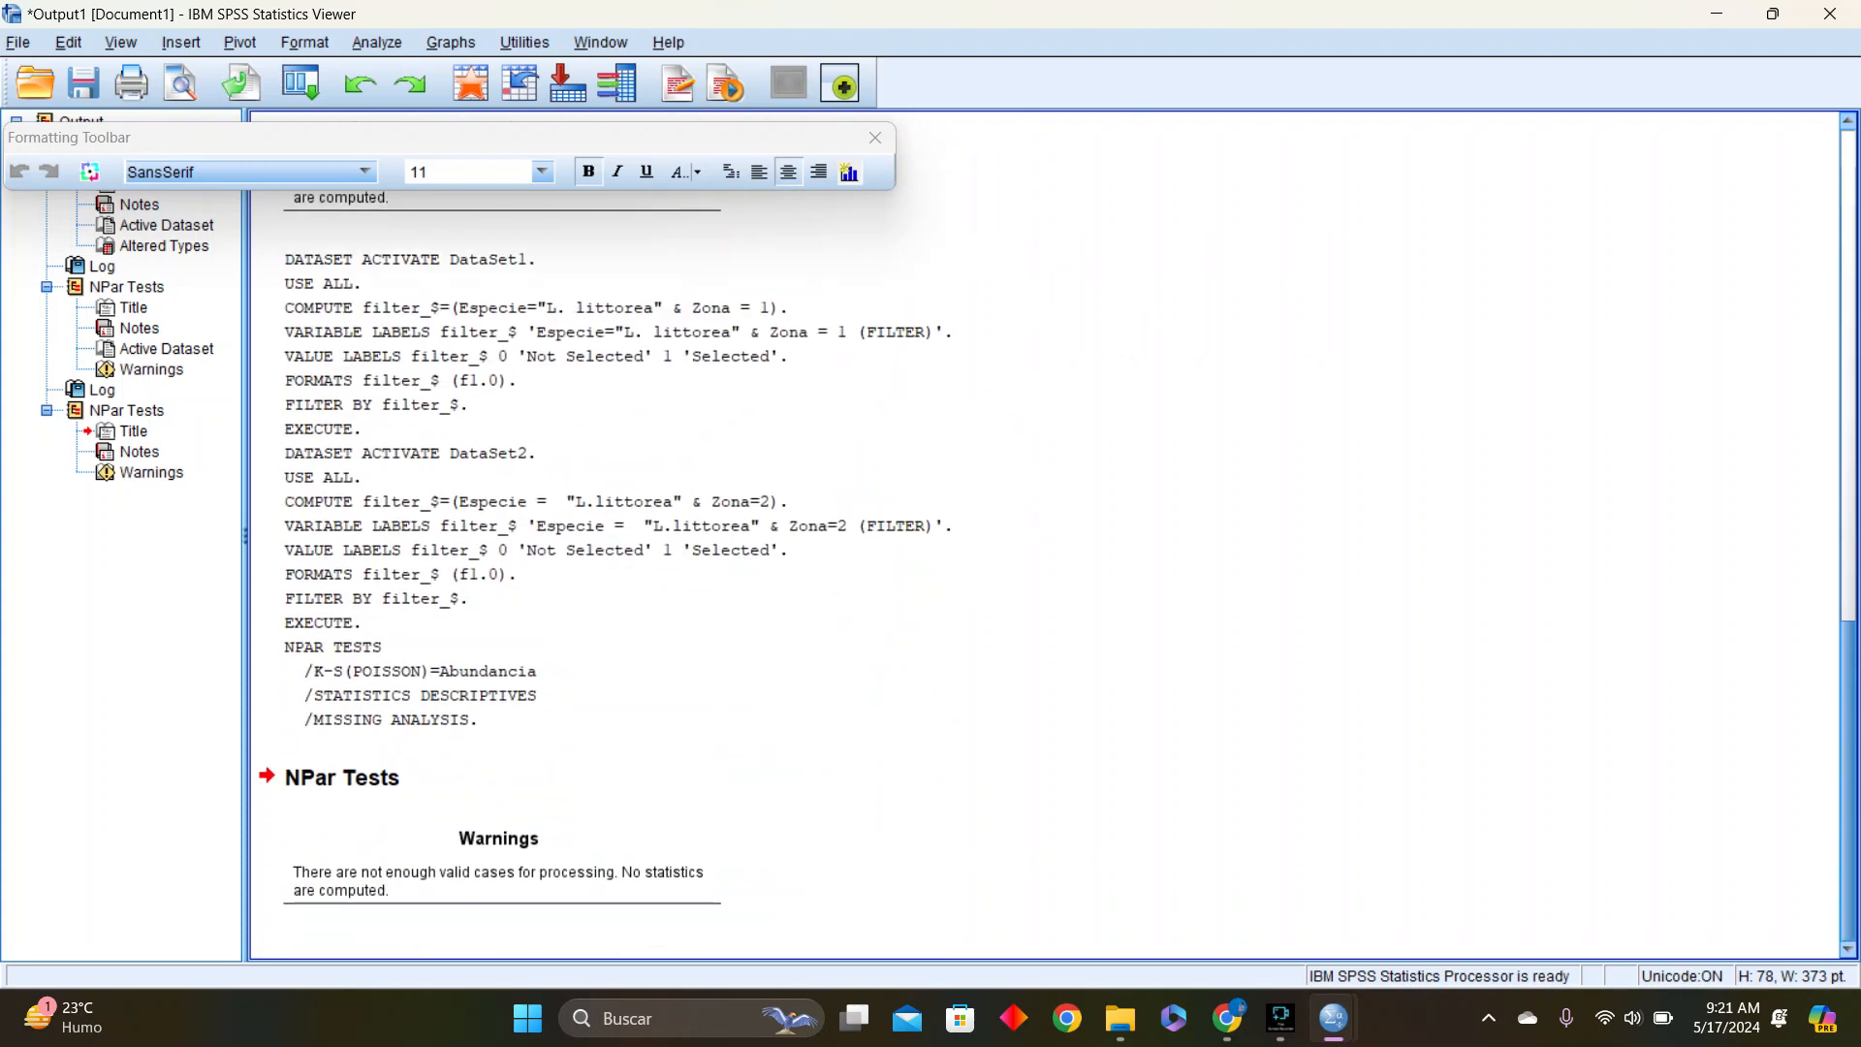
{"action": "scroll", "coordinate": [1044, 534], "scroll_direction": "up", "scroll_amount": 10}
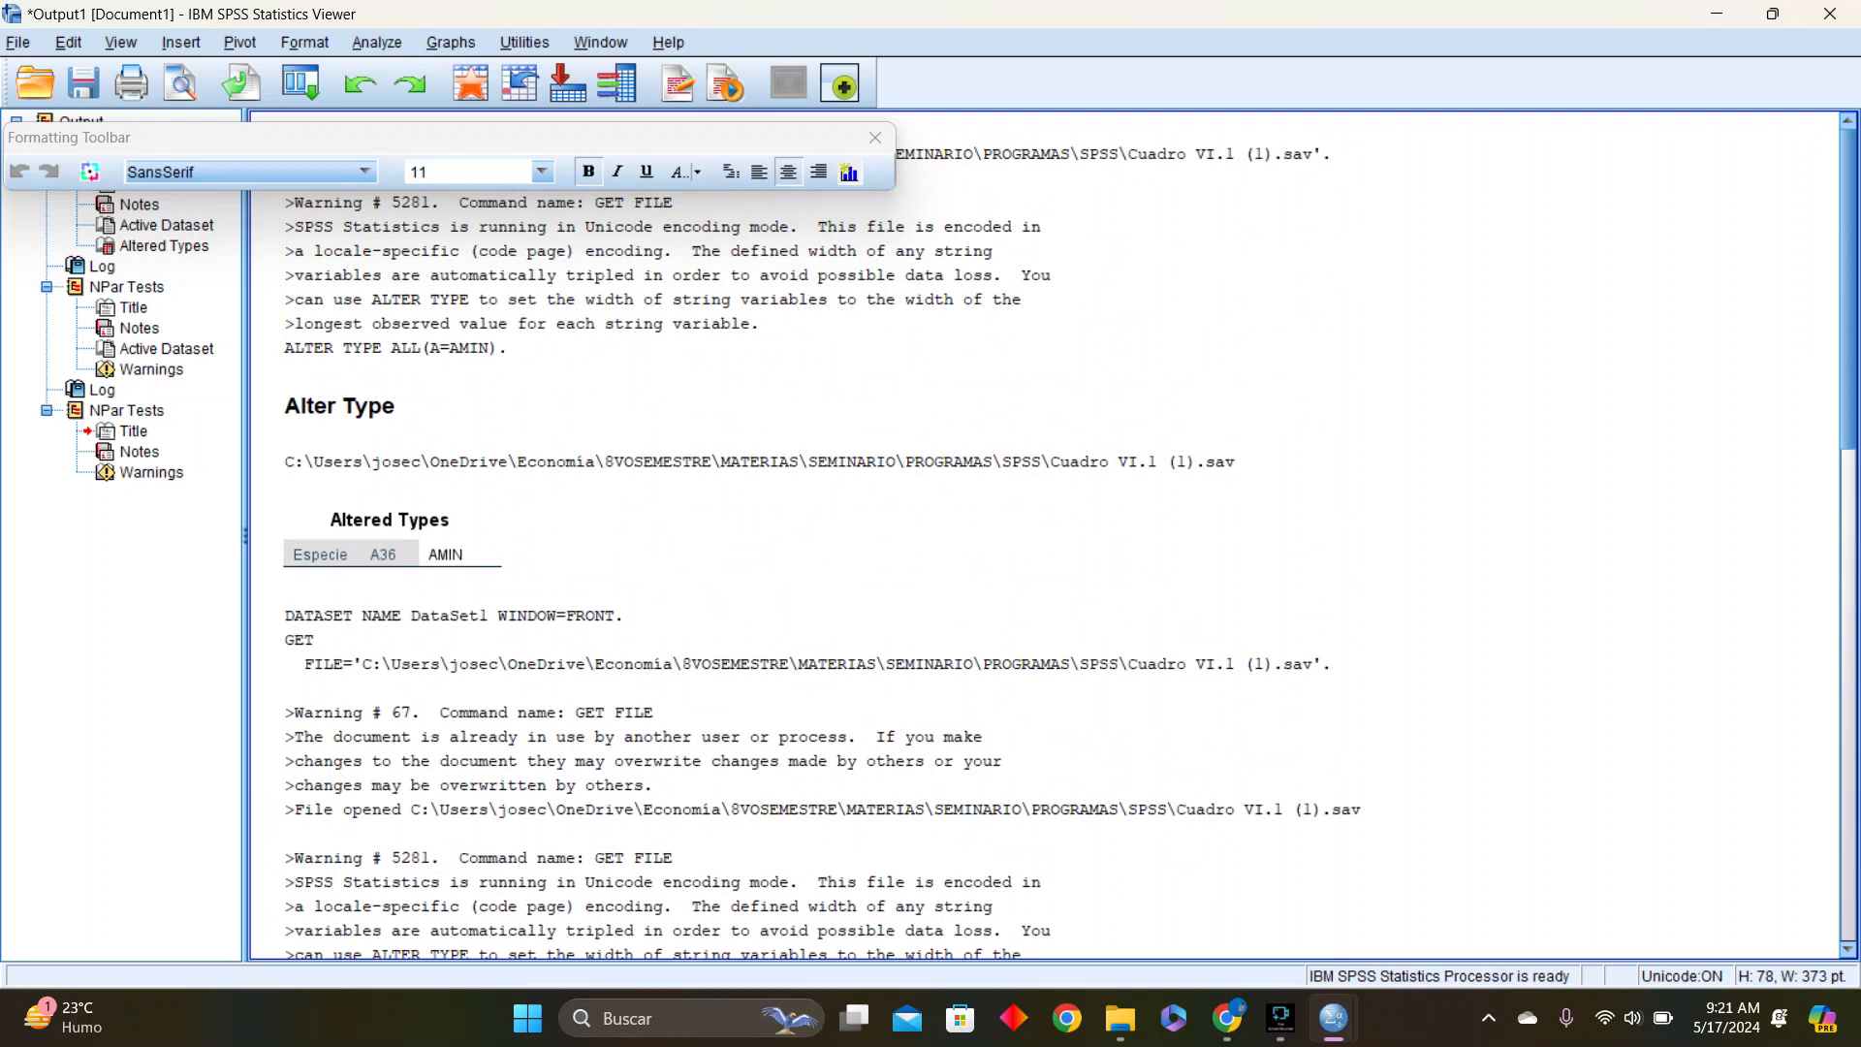
{"action": "left_click", "coordinate": [875, 137]}
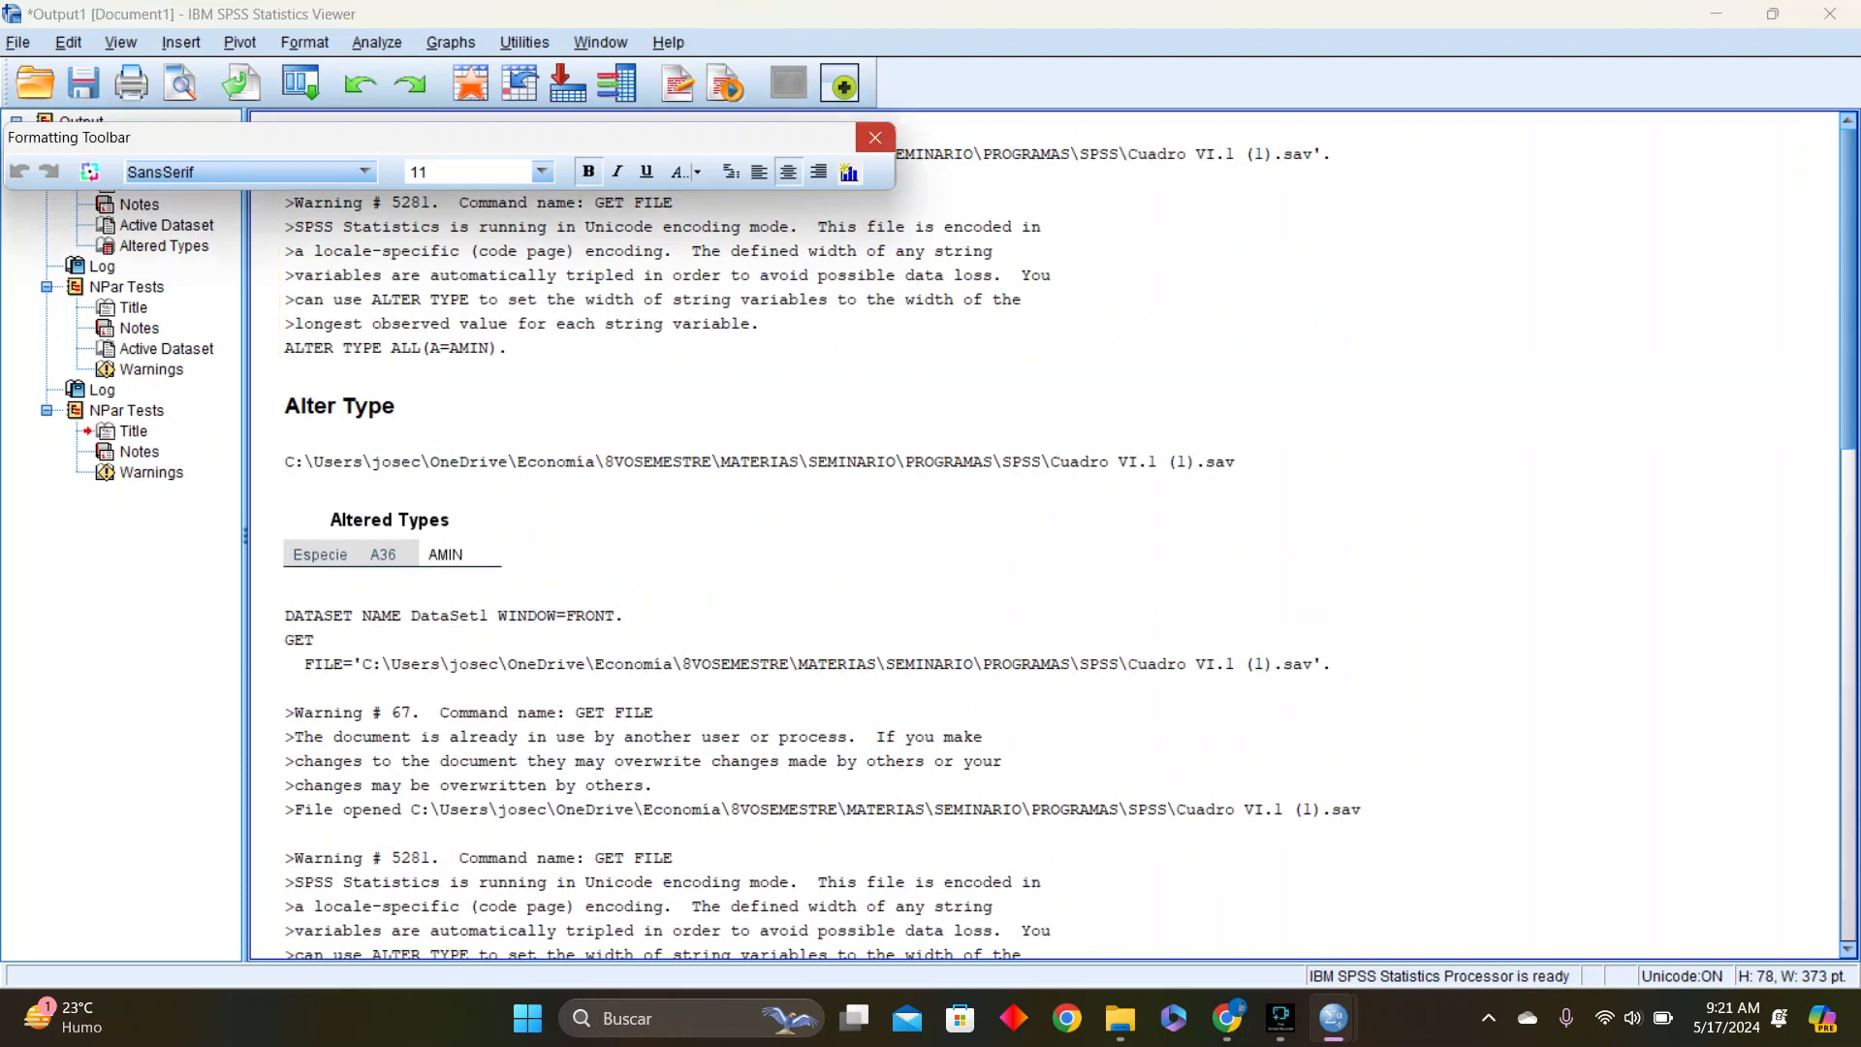
Close the Output1 viewer without saving its contents
{"action": "left_click", "coordinate": [1830, 14]}
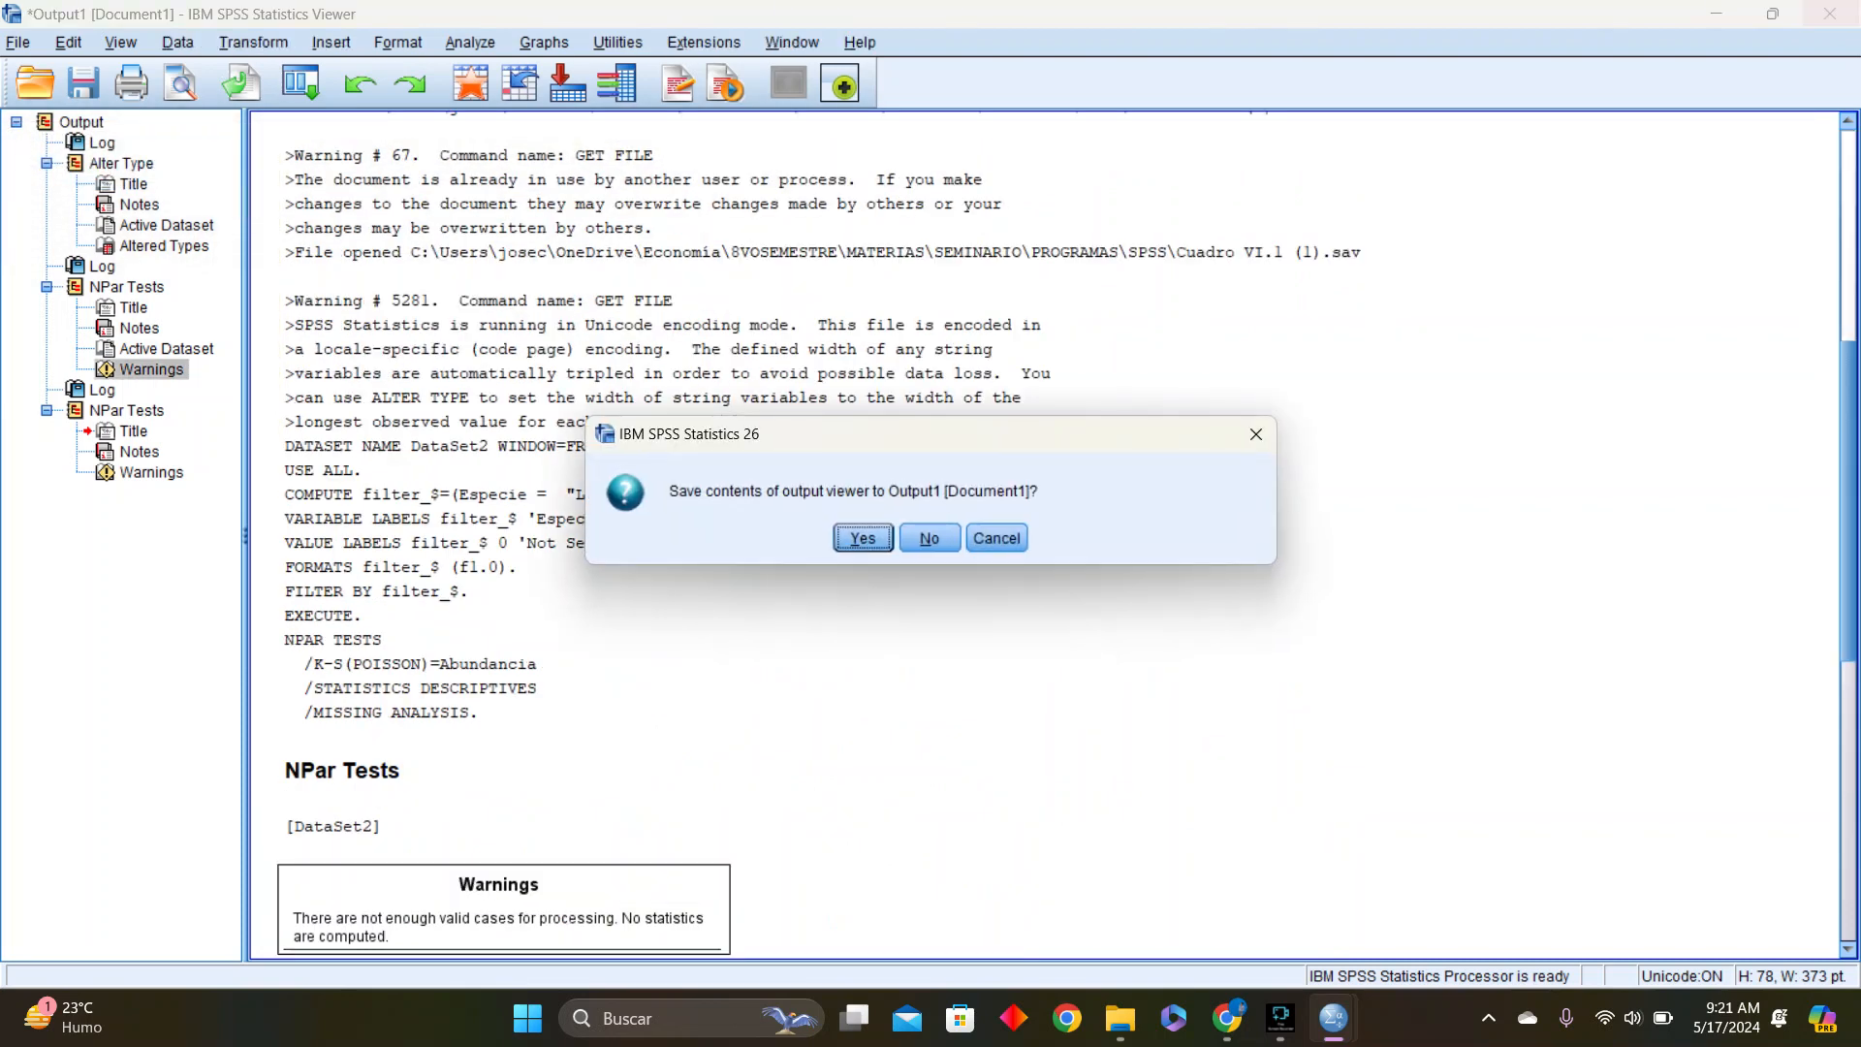
{"action": "key", "text": "Return"}
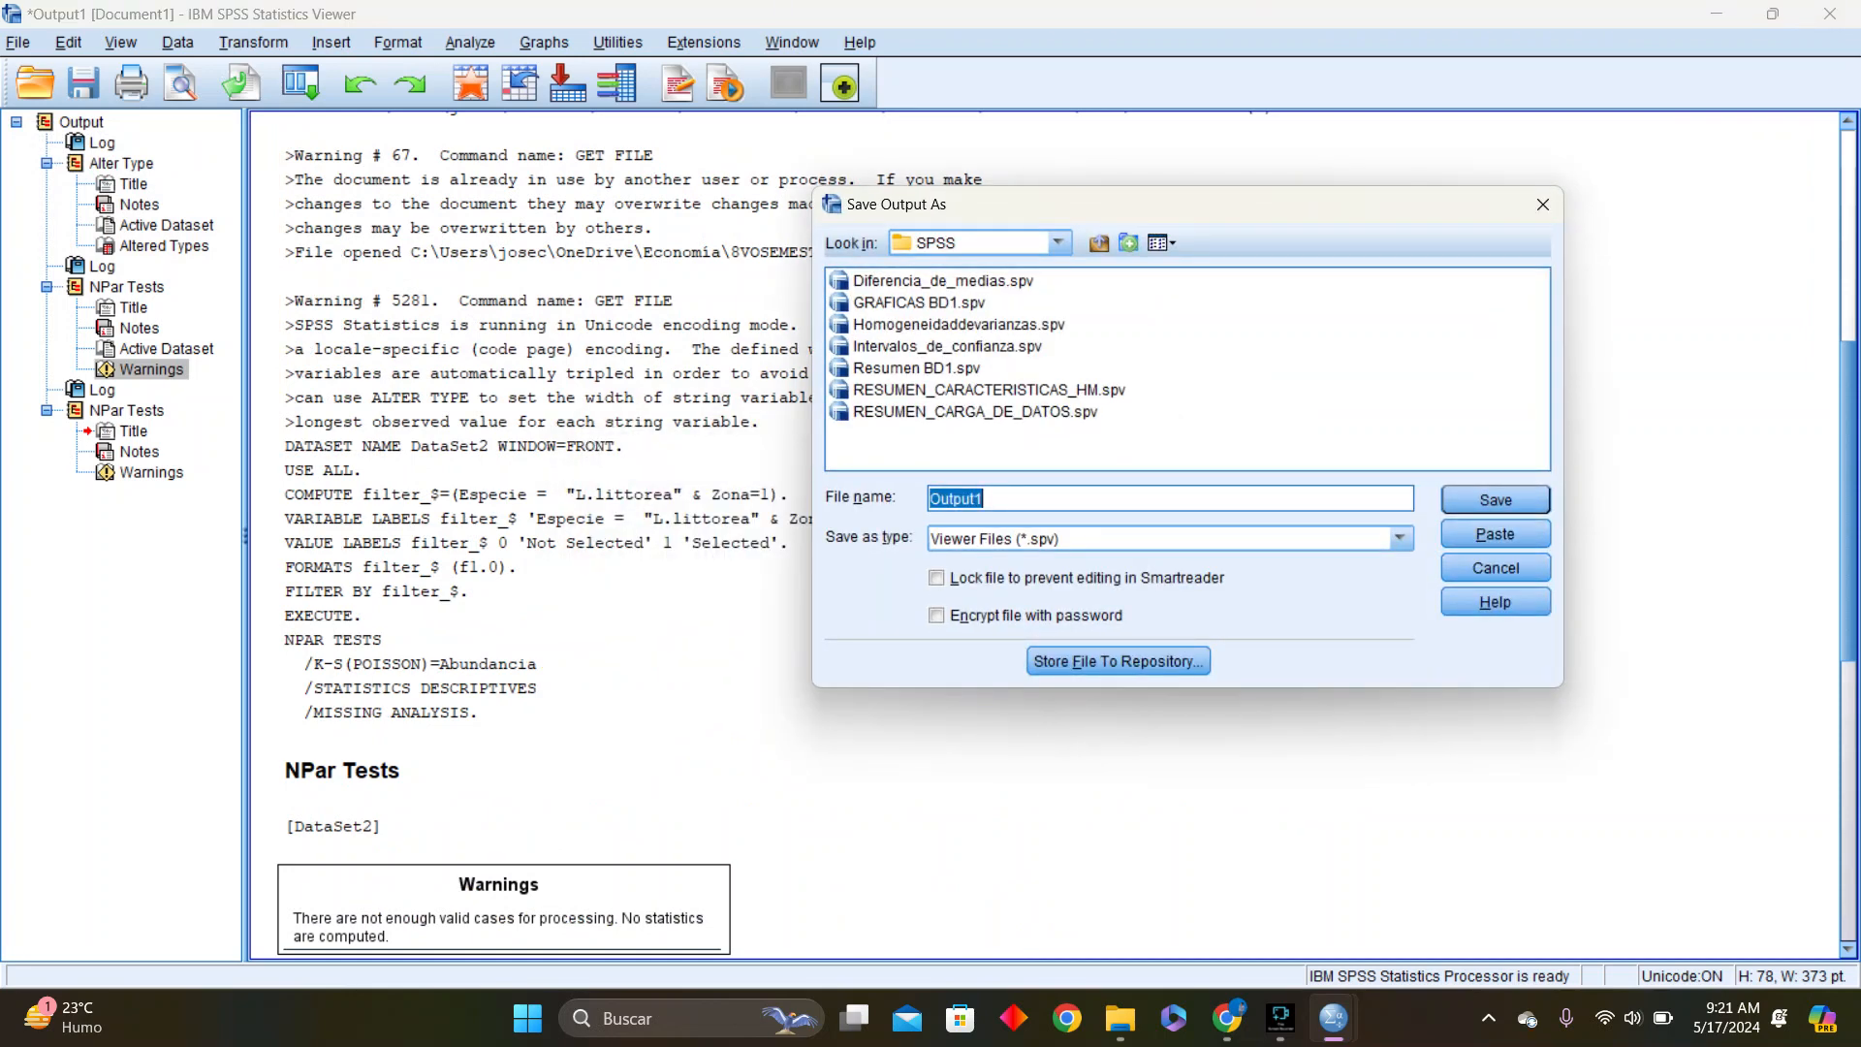
{"action": "left_click", "coordinate": [1543, 205]}
{"action": "left_click", "coordinate": [1829, 14]}
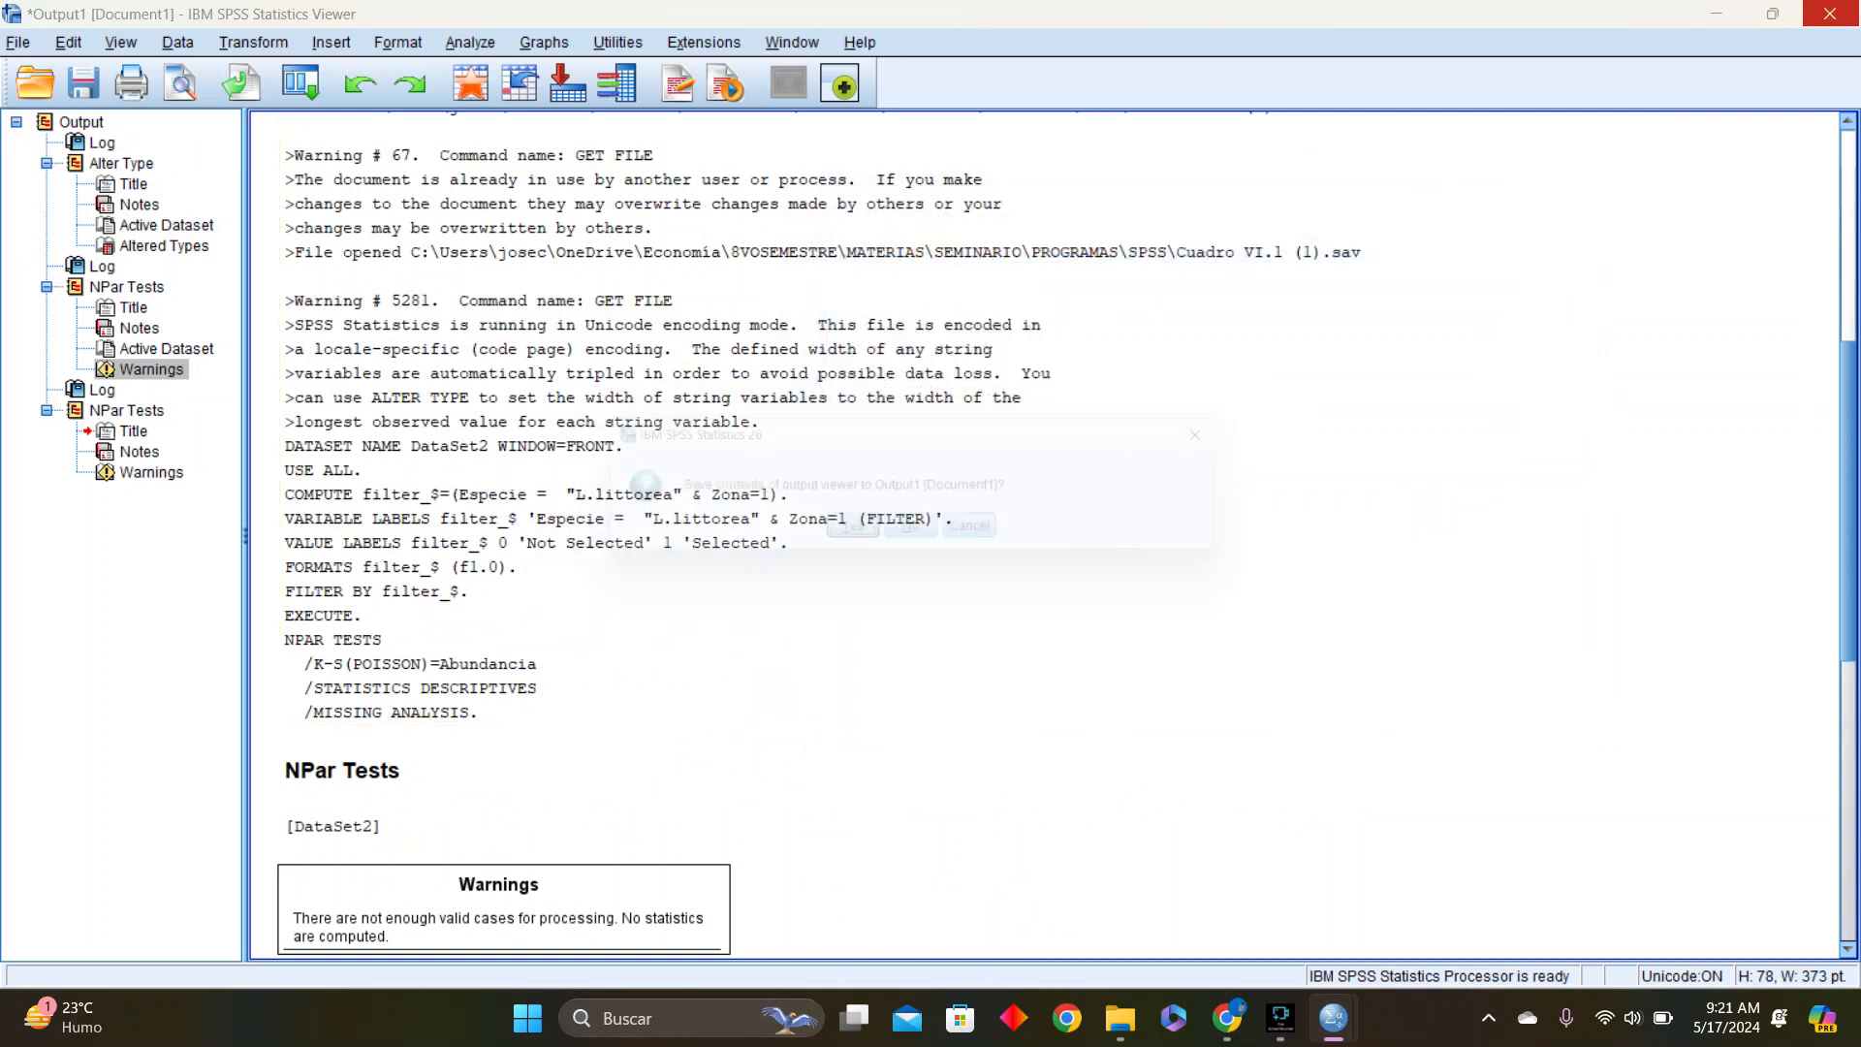
{"action": "left_click", "coordinate": [930, 538]}
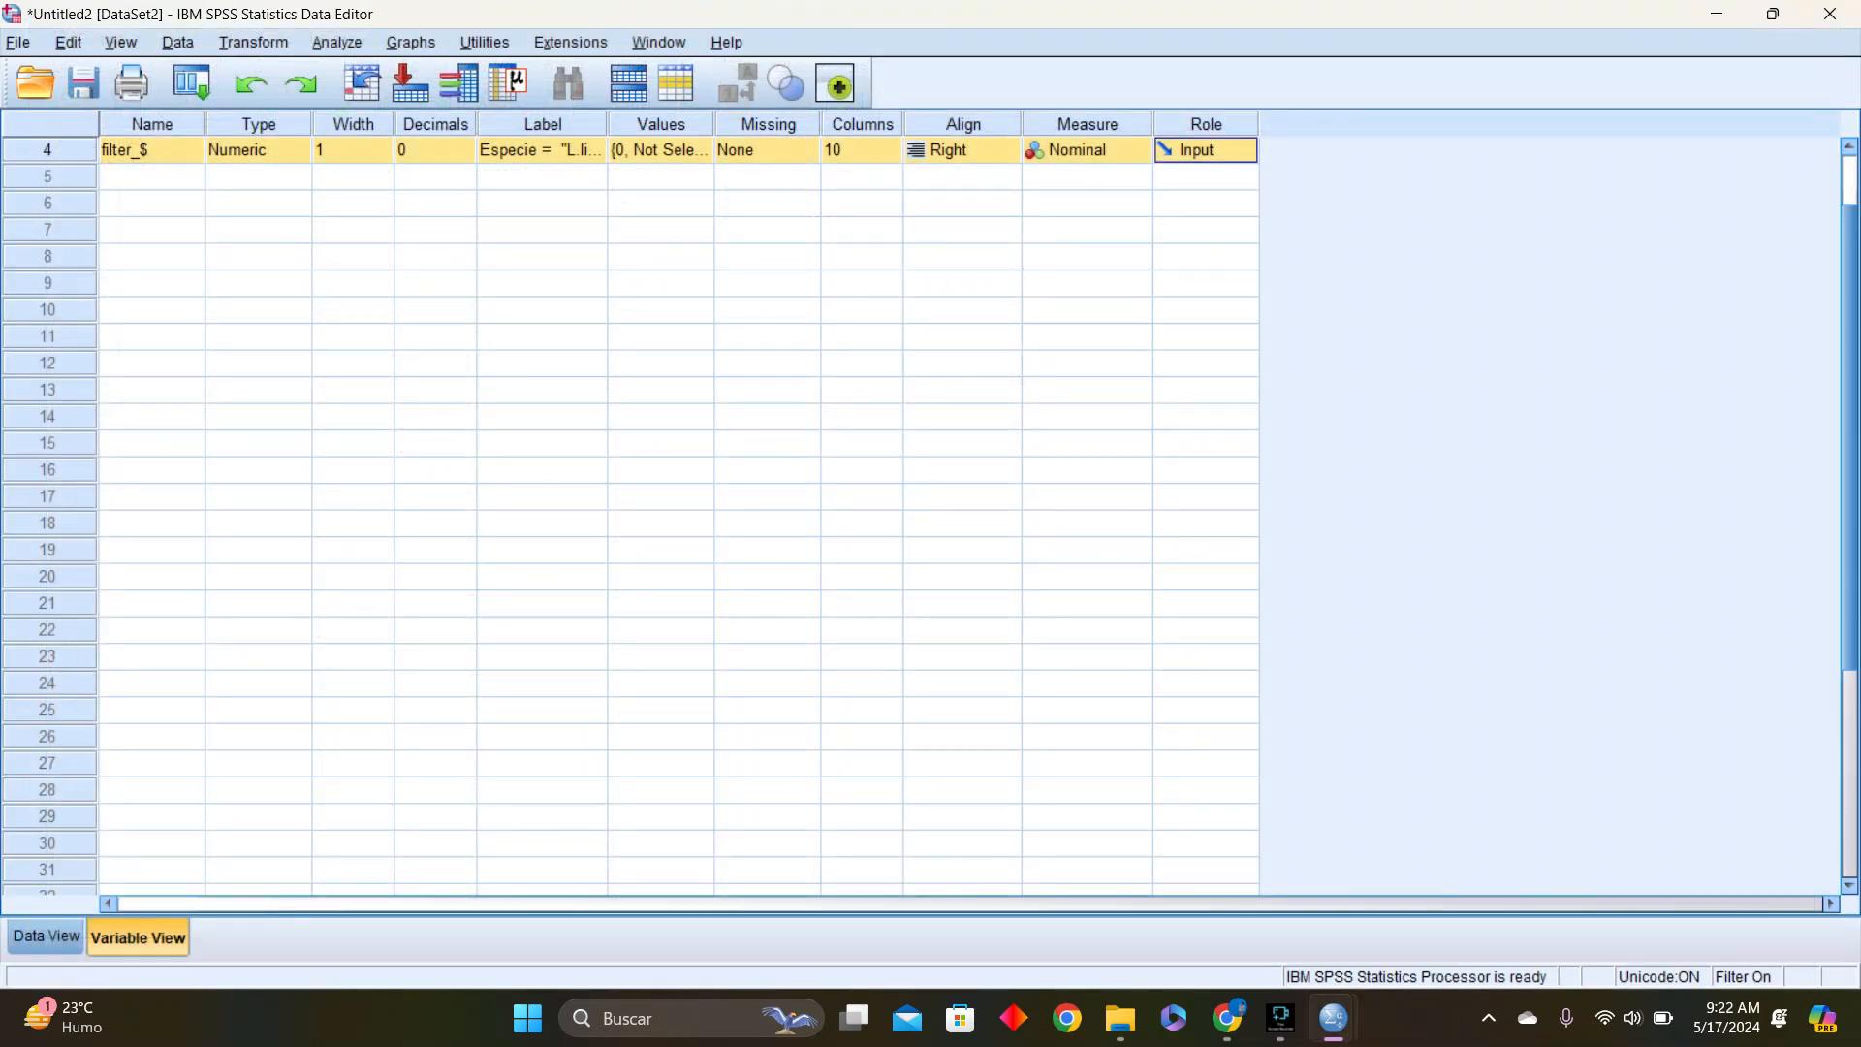
Close DataSet2 without saving its changes, keeping the Cuadro VI.1 (1) dataset open
{"action": "left_click", "coordinate": [1829, 13]}
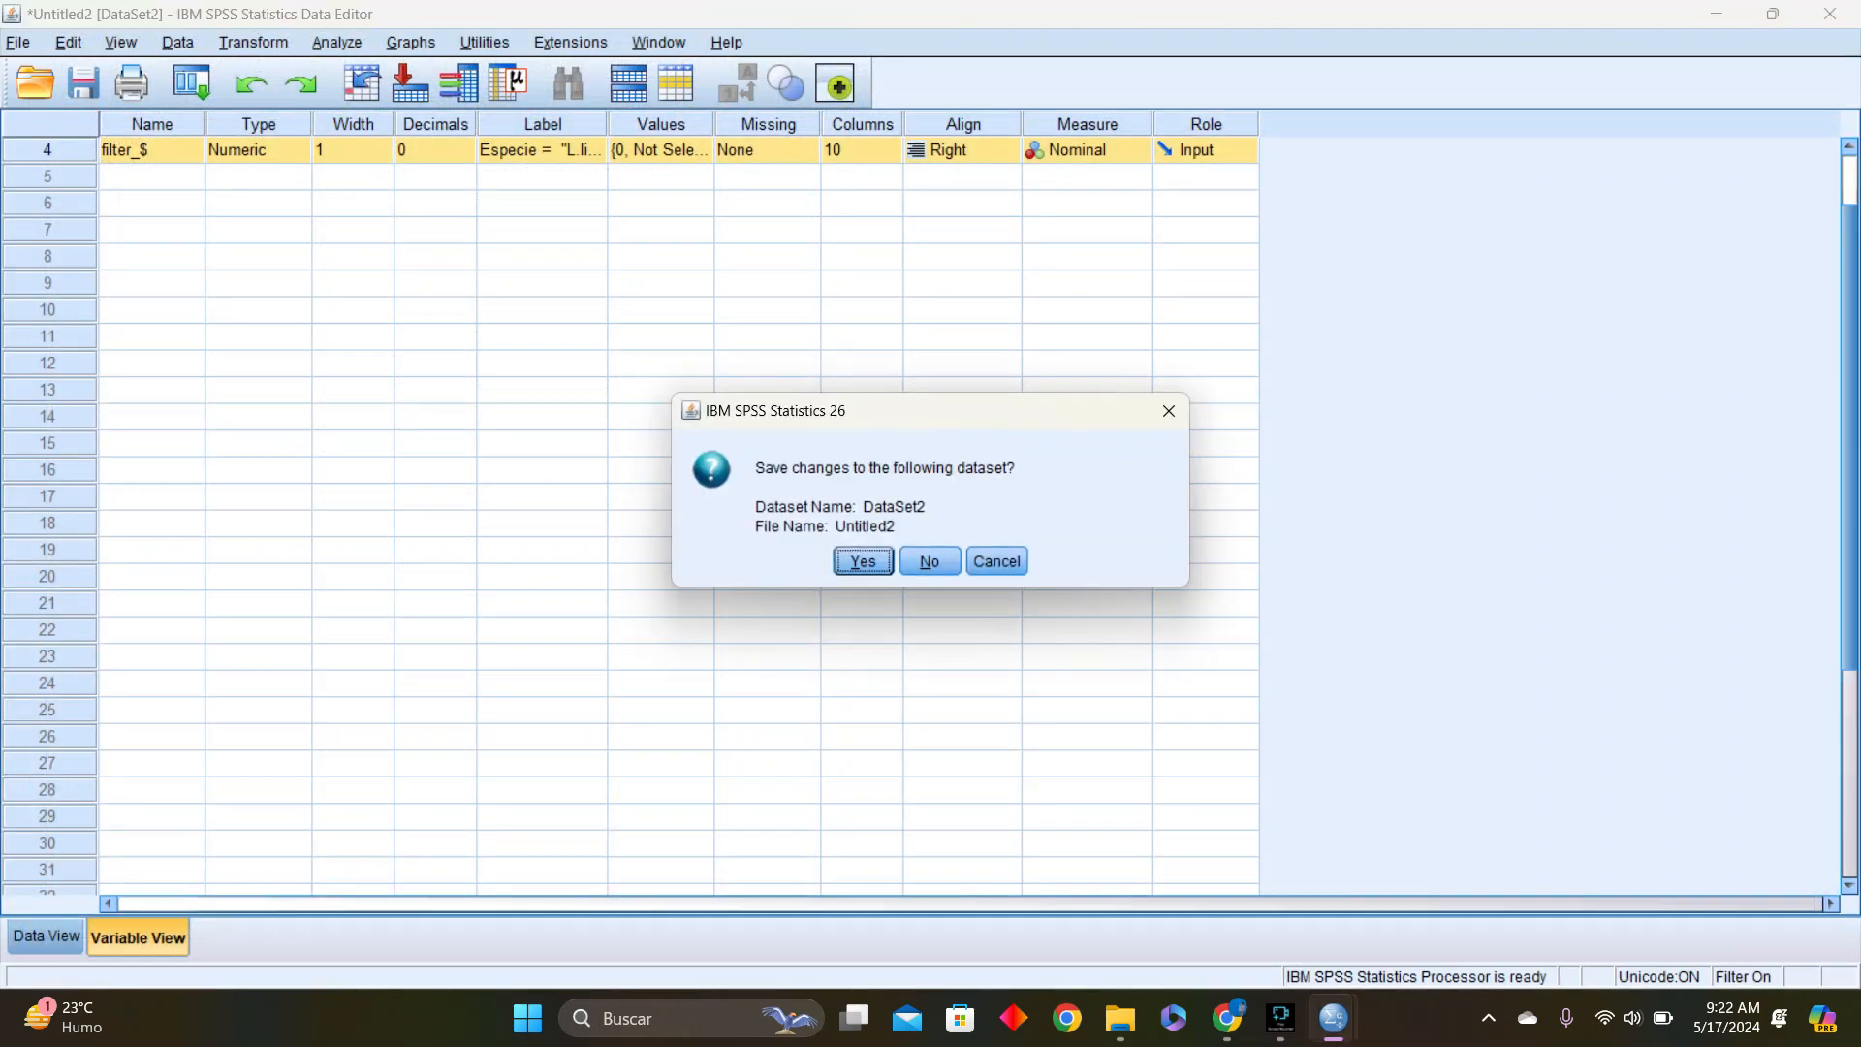
{"action": "left_click", "coordinate": [930, 561]}
{"action": "left_click", "coordinate": [1829, 13]}
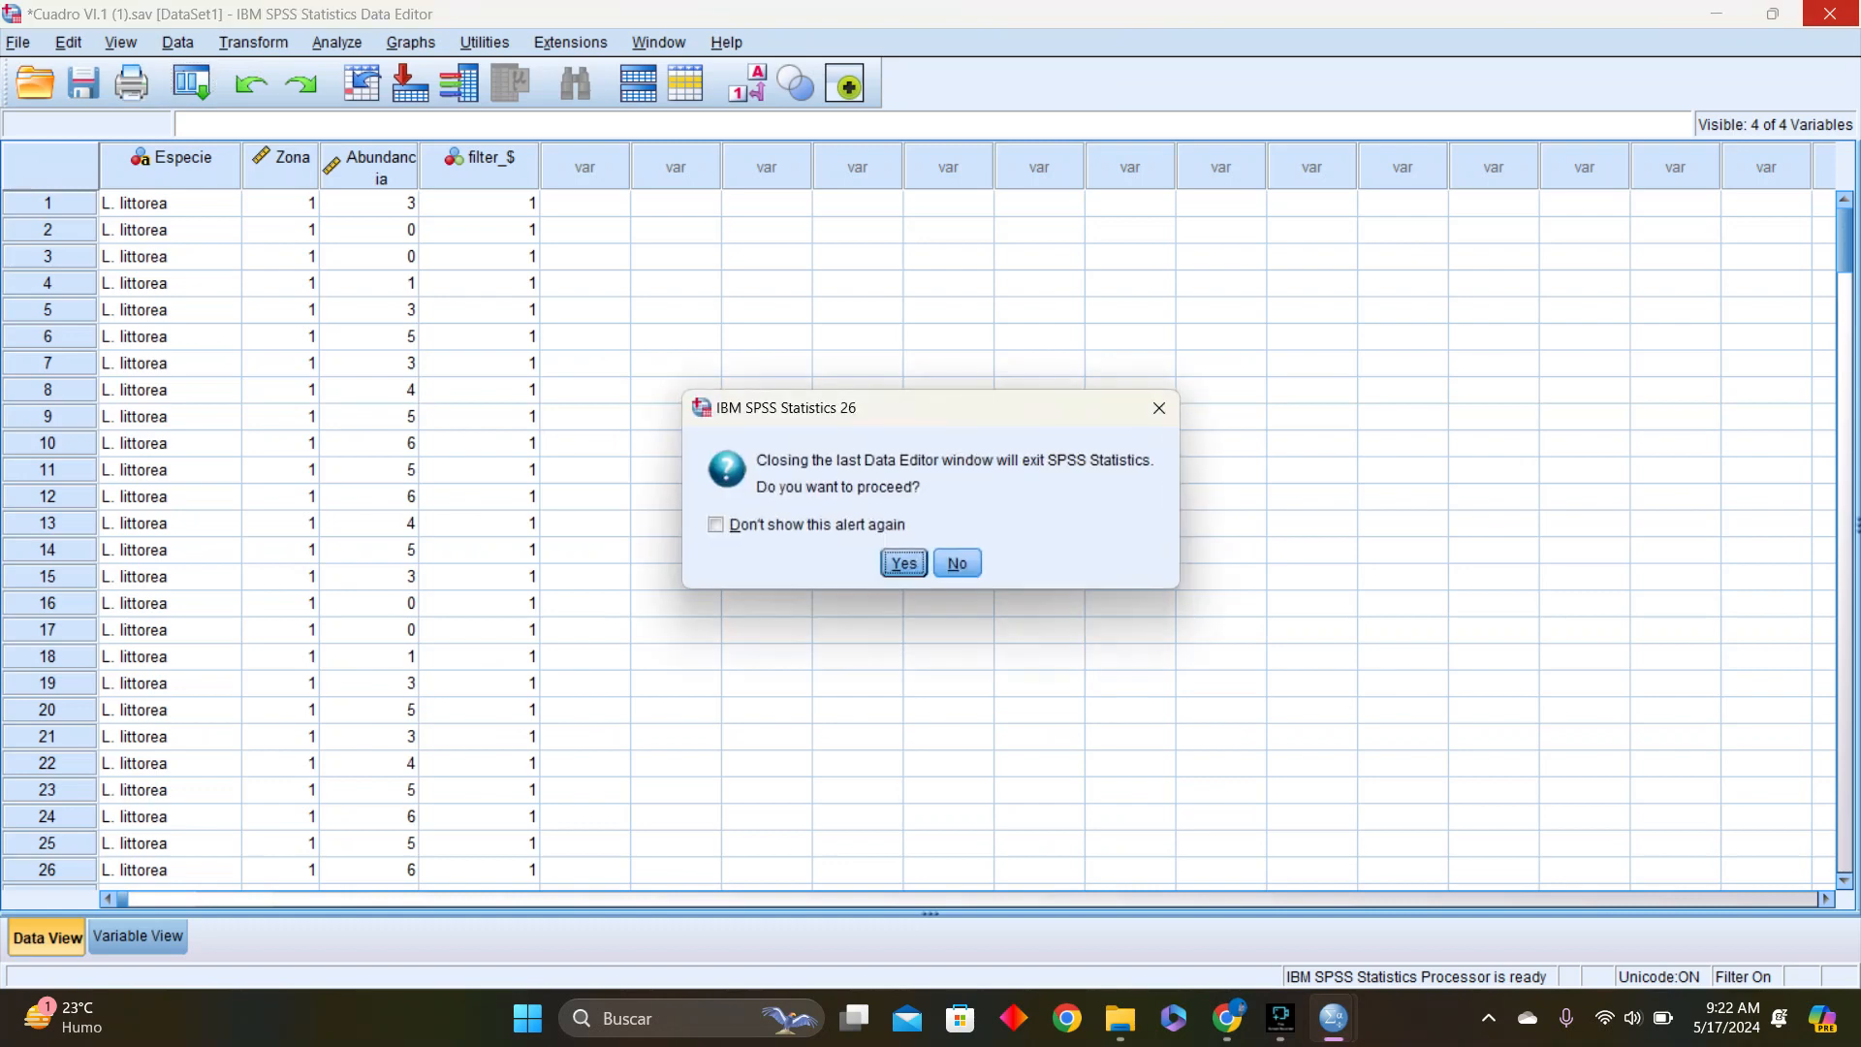
{"action": "left_click", "coordinate": [957, 562]}
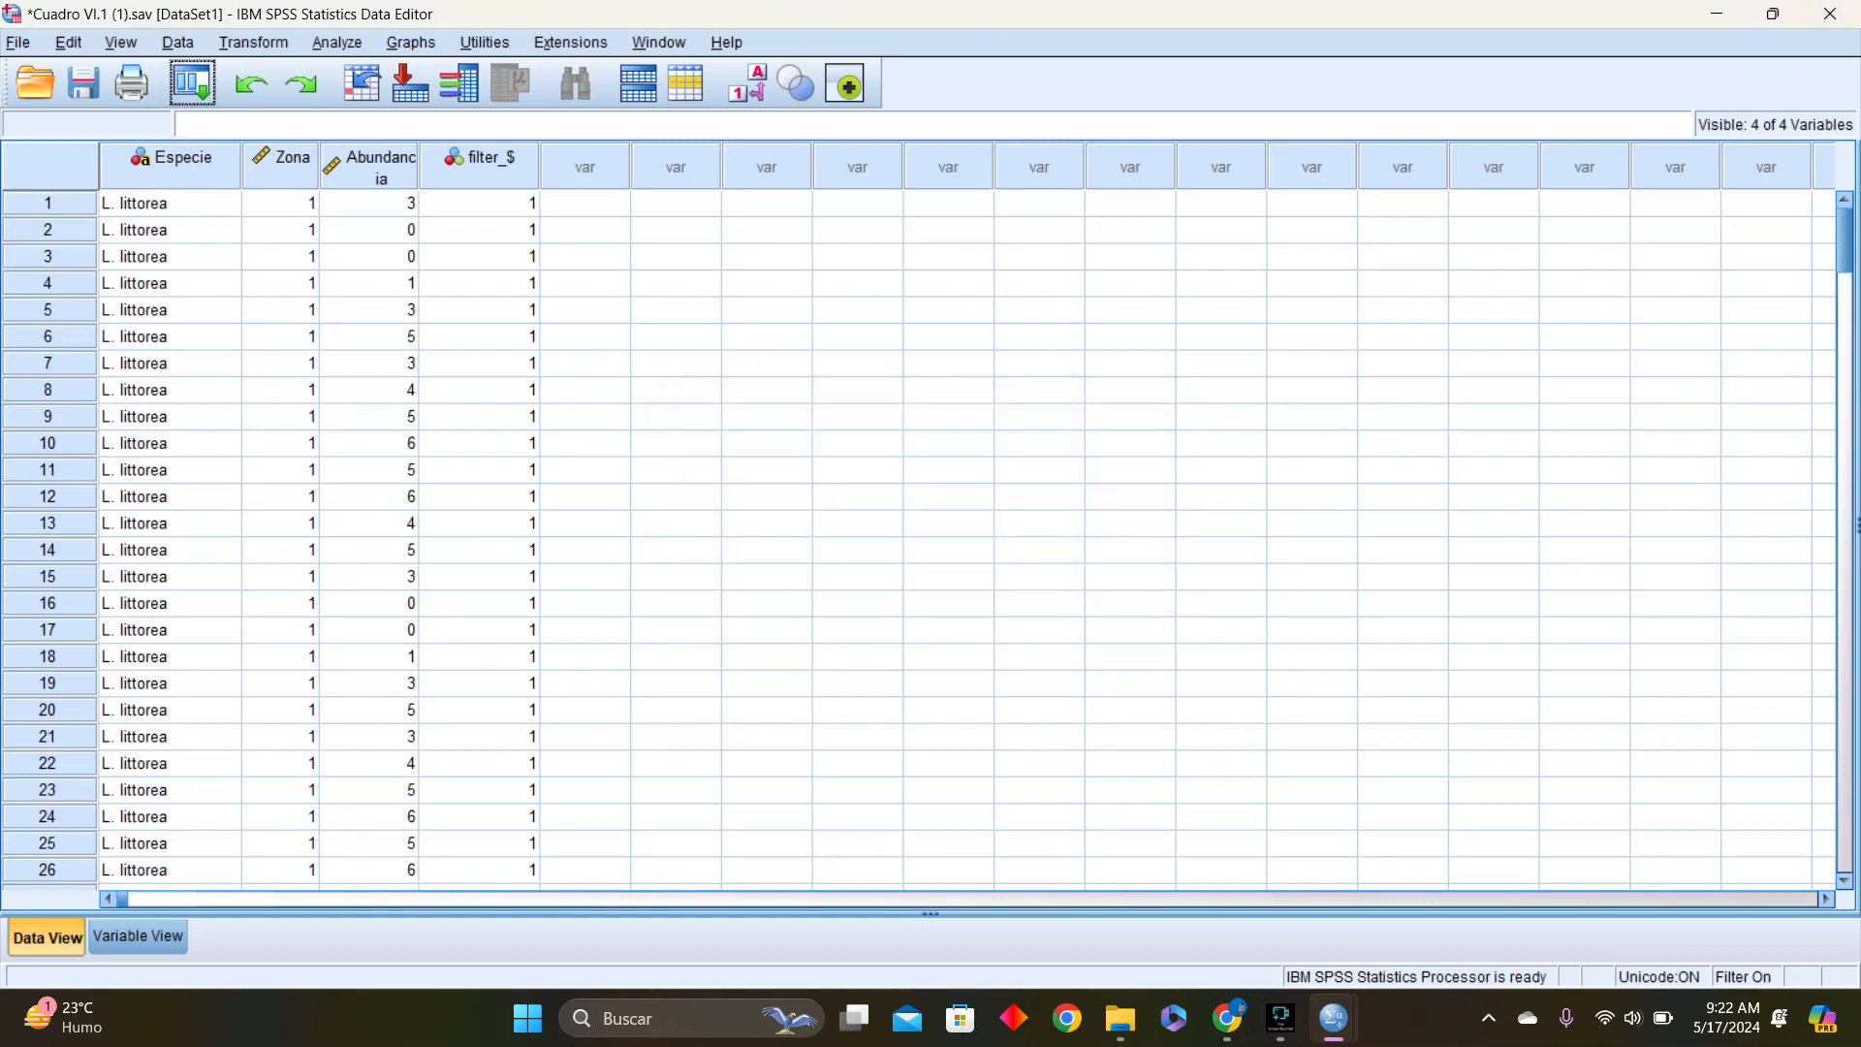
Exit SPSS Statistics, discarding the contents of Output2 and saving the changes to Cuadro VI.1 (1)
{"action": "left_click", "coordinate": [1830, 13]}
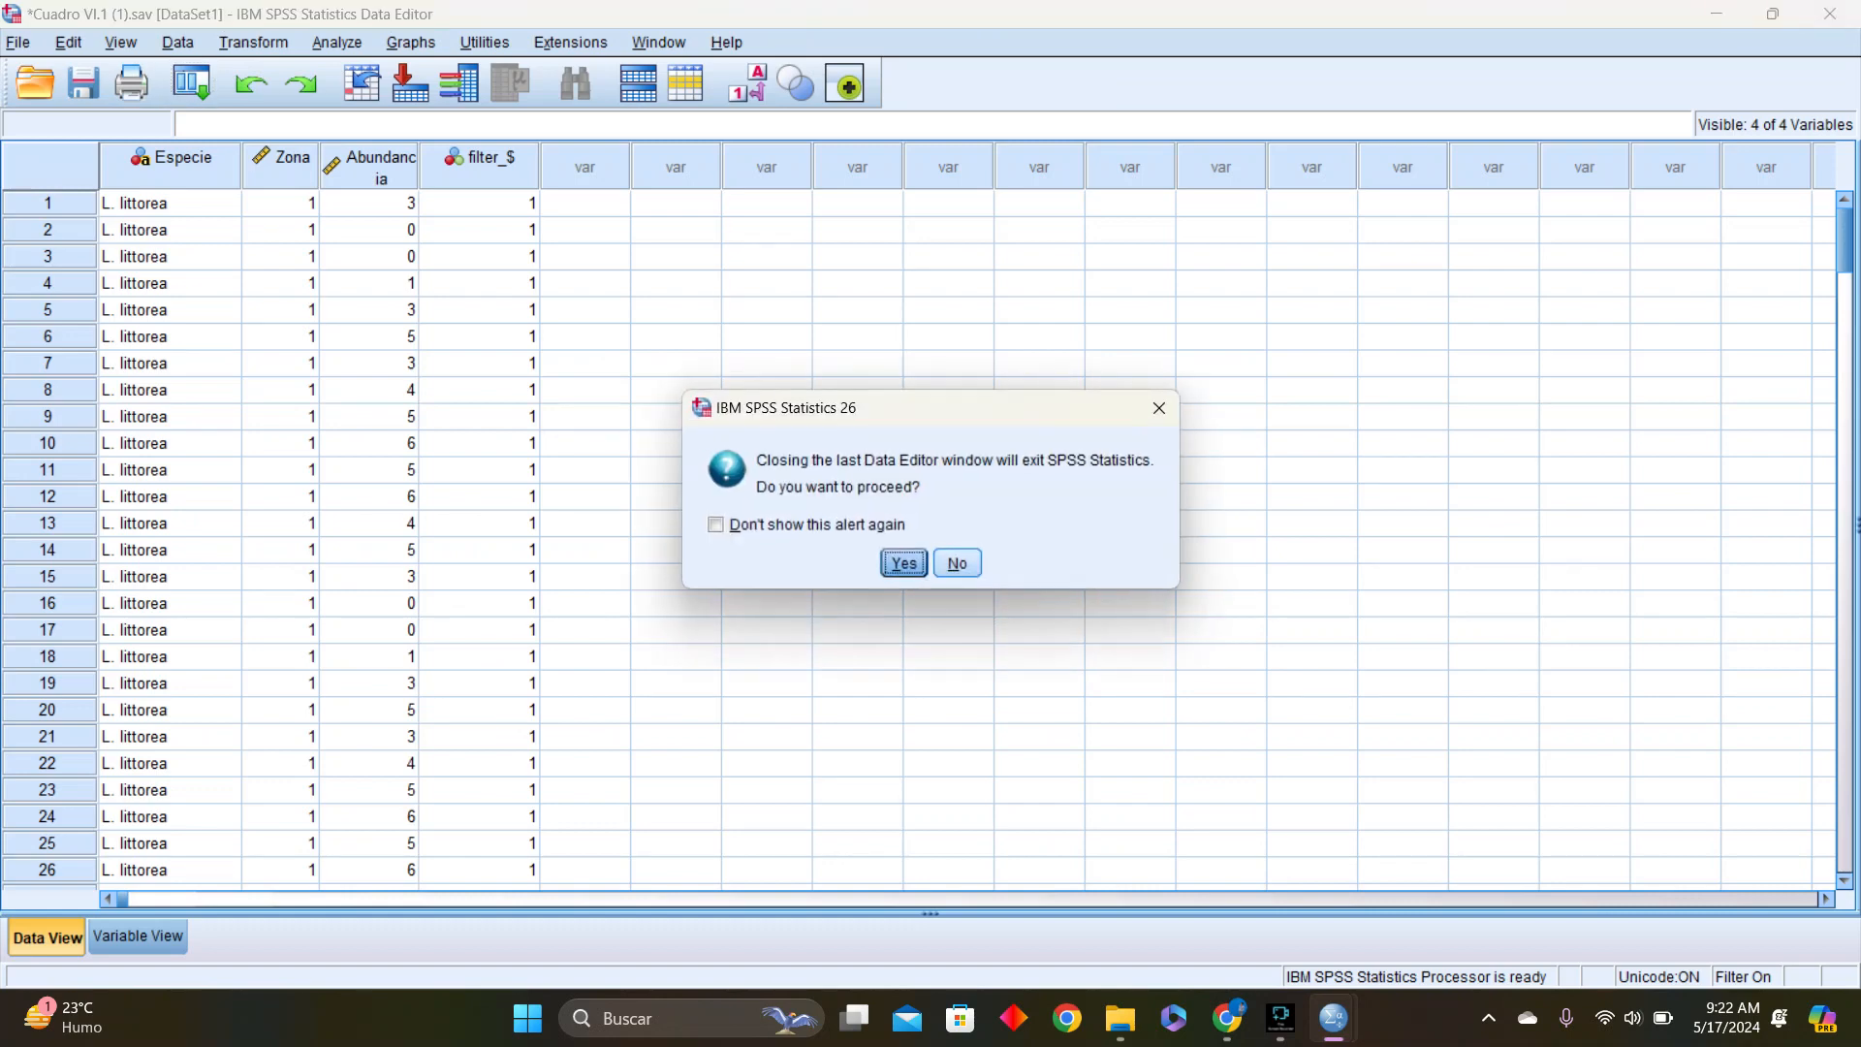
{"action": "left_click", "coordinate": [903, 562]}
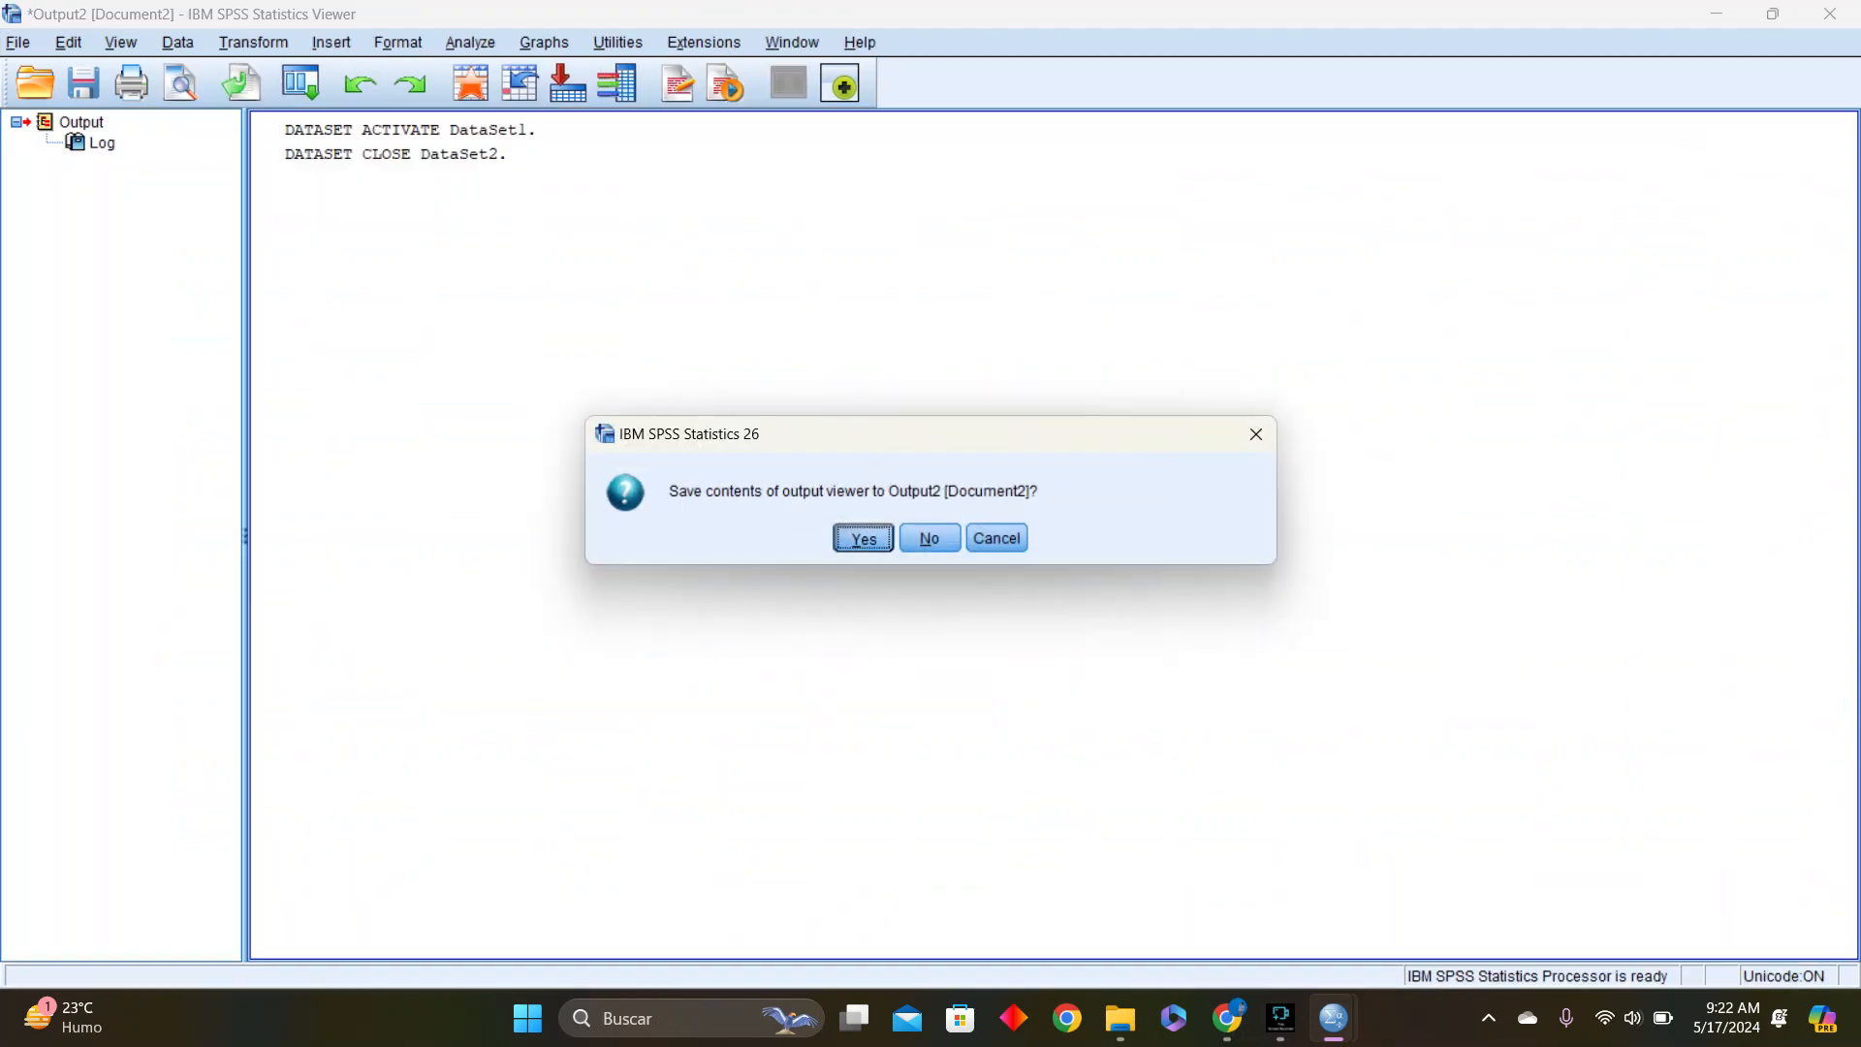
{"action": "left_click", "coordinate": [930, 538]}
{"action": "left_click", "coordinate": [863, 581]}
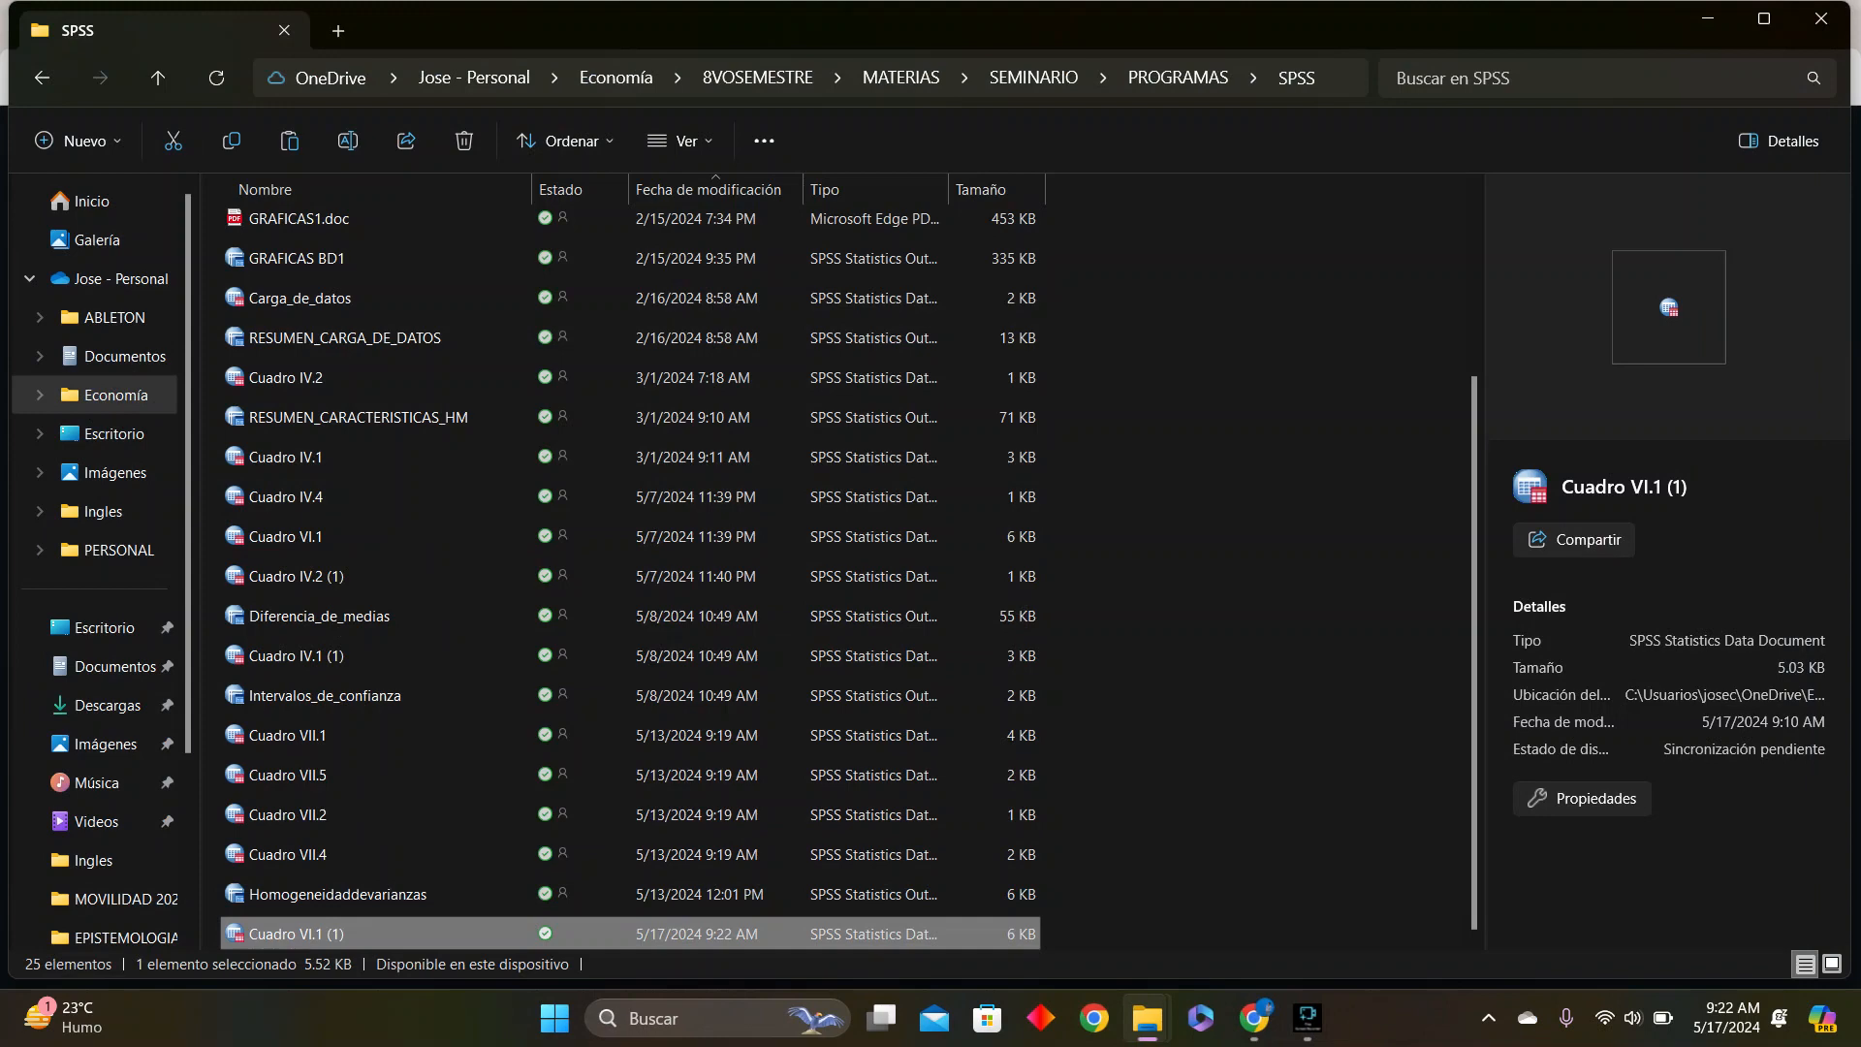
Reopen the Cuadro VI.1 (1) data file from the SPSS folder and display its cases in Data View
{"action": "right_click", "coordinate": [544, 935]}
{"action": "left_click", "coordinate": [611, 956]}
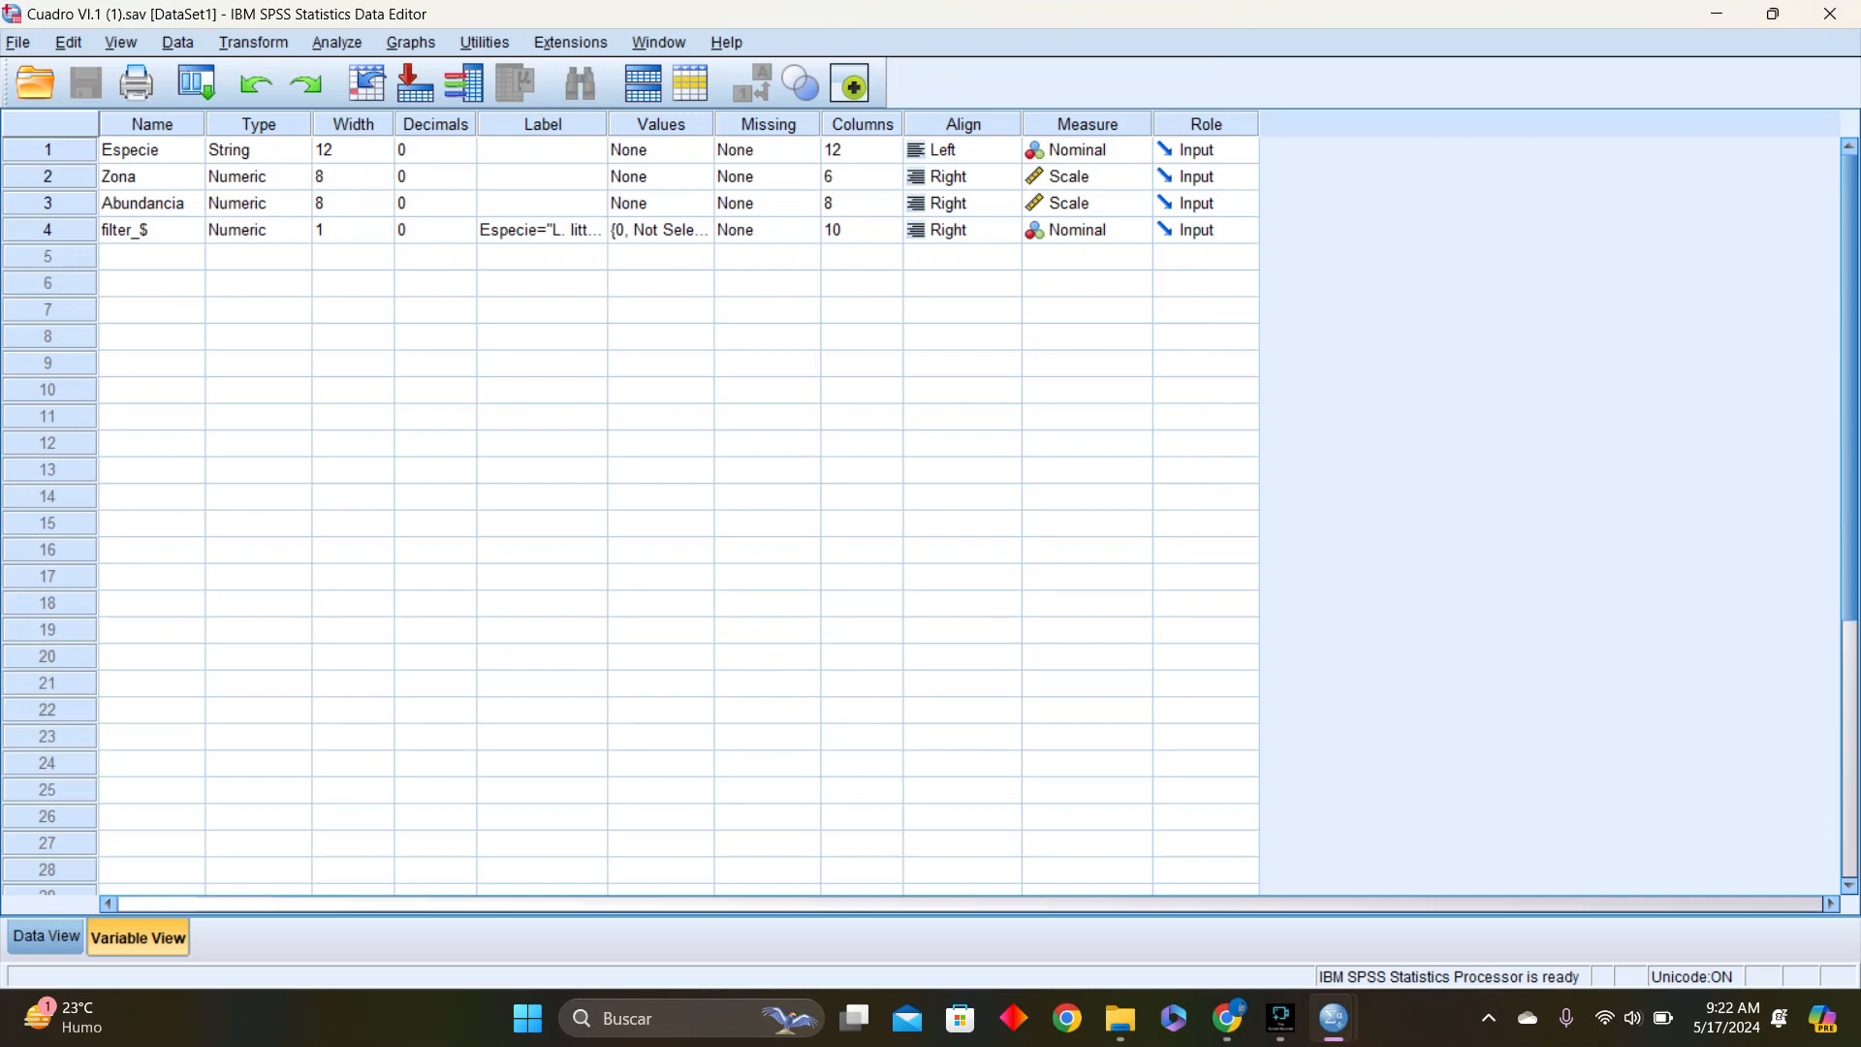
{"action": "left_click", "coordinate": [46, 936]}
{"action": "left_click", "coordinate": [586, 576]}
{"action": "type", "text": "0"}
{"action": "key", "text": "Up"}
{"action": "key", "text": "ctrl+z"}
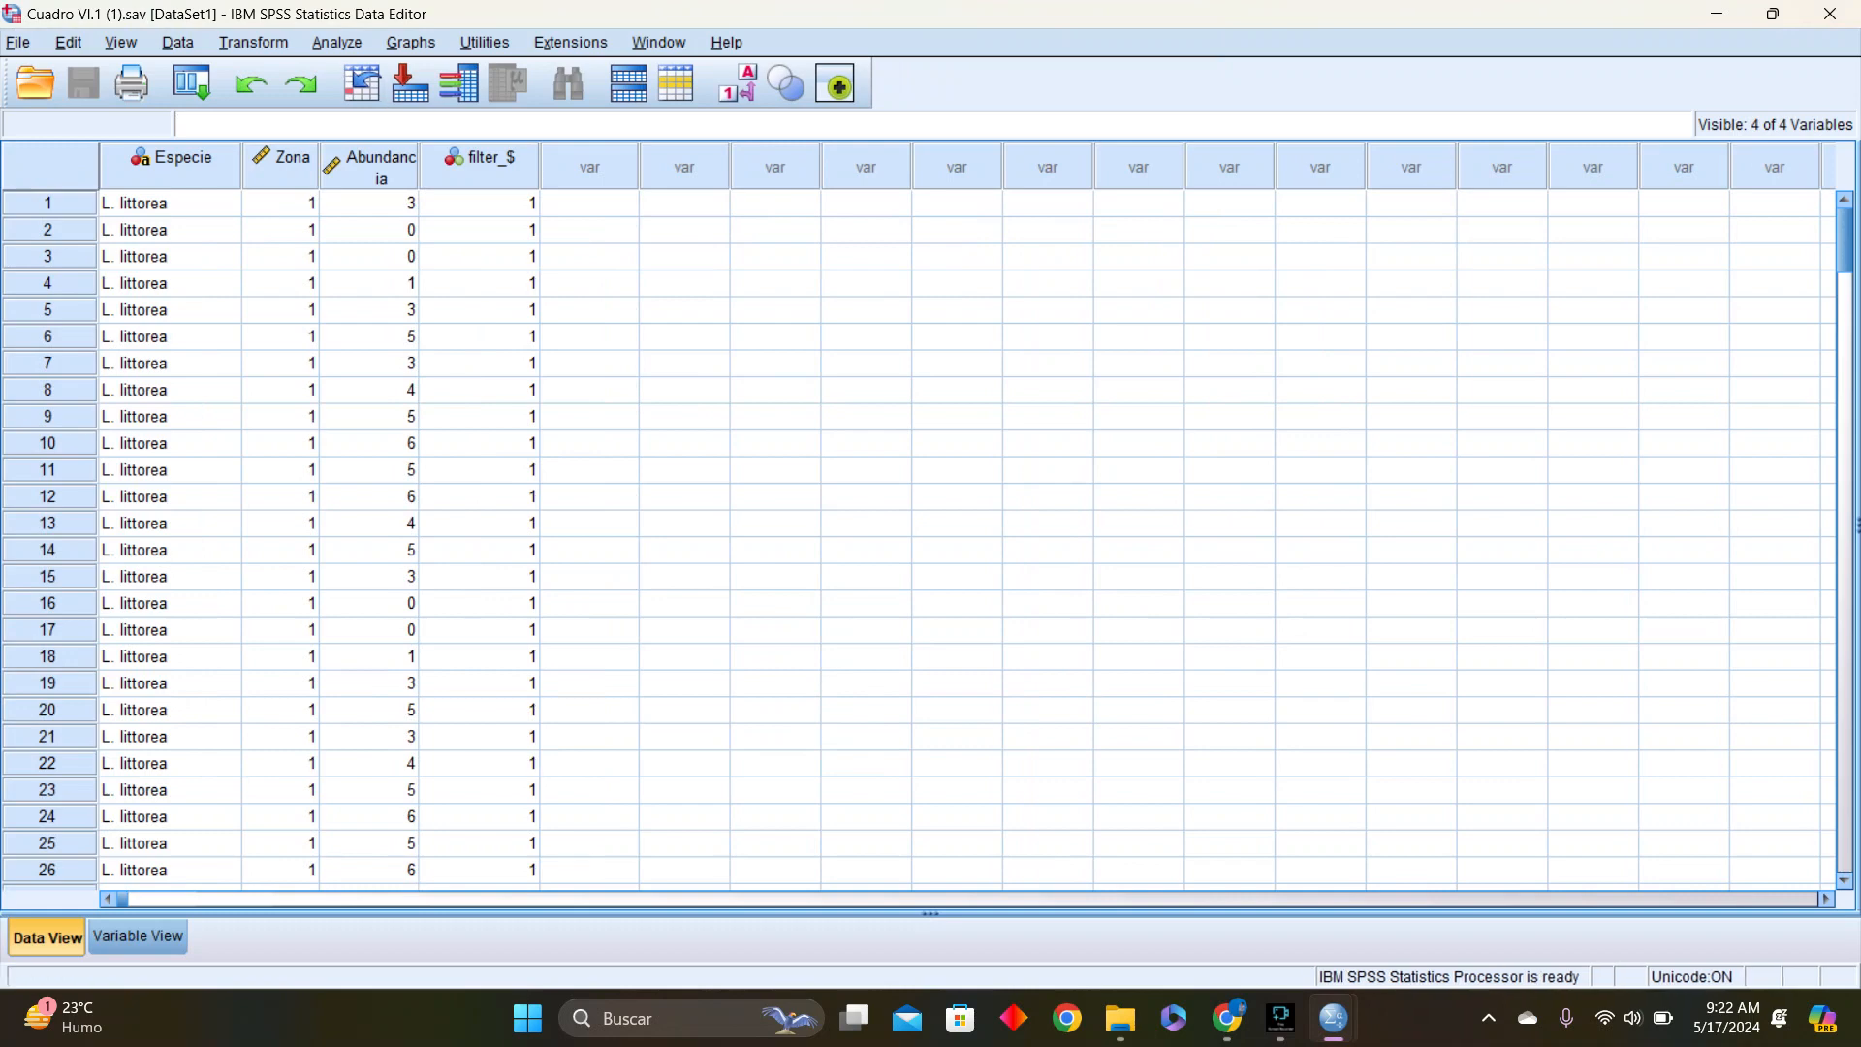
Set Select Cases to use an If condition and start the expression with Especie=
{"action": "left_click", "coordinate": [178, 42]}
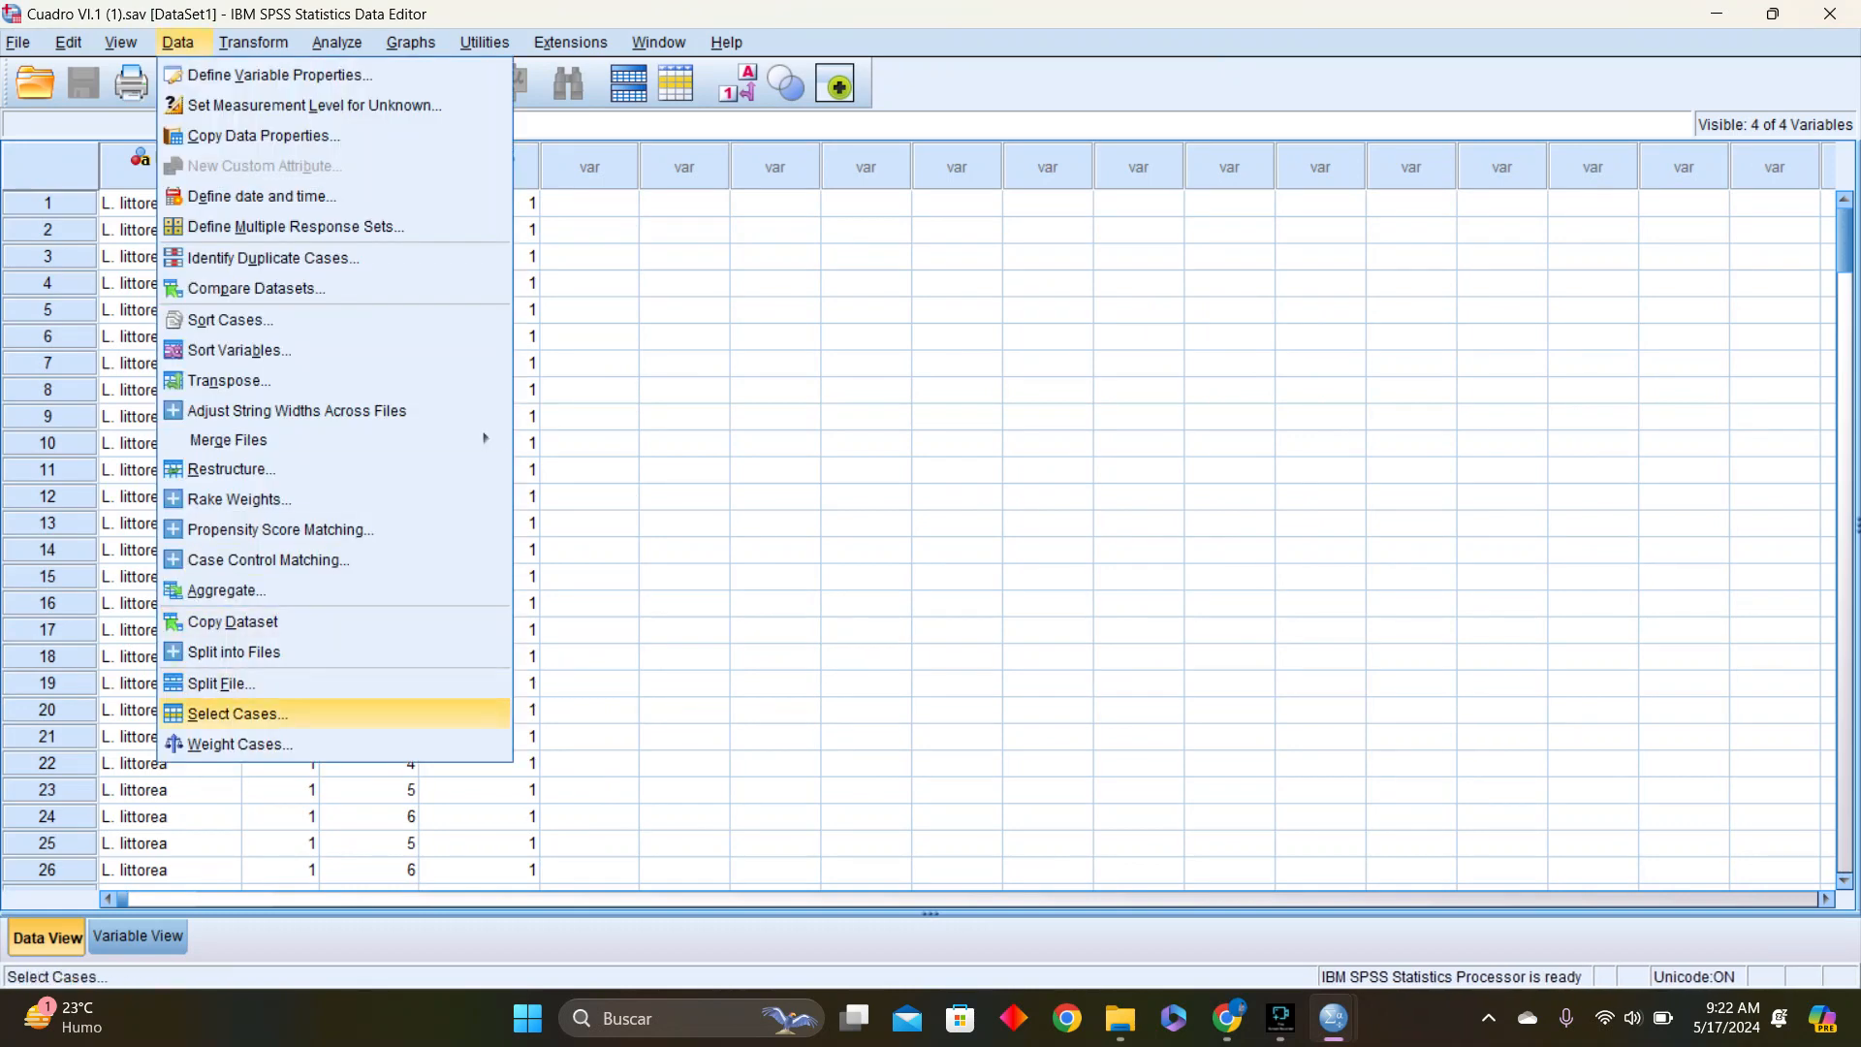
{"action": "left_click", "coordinate": [238, 714]}
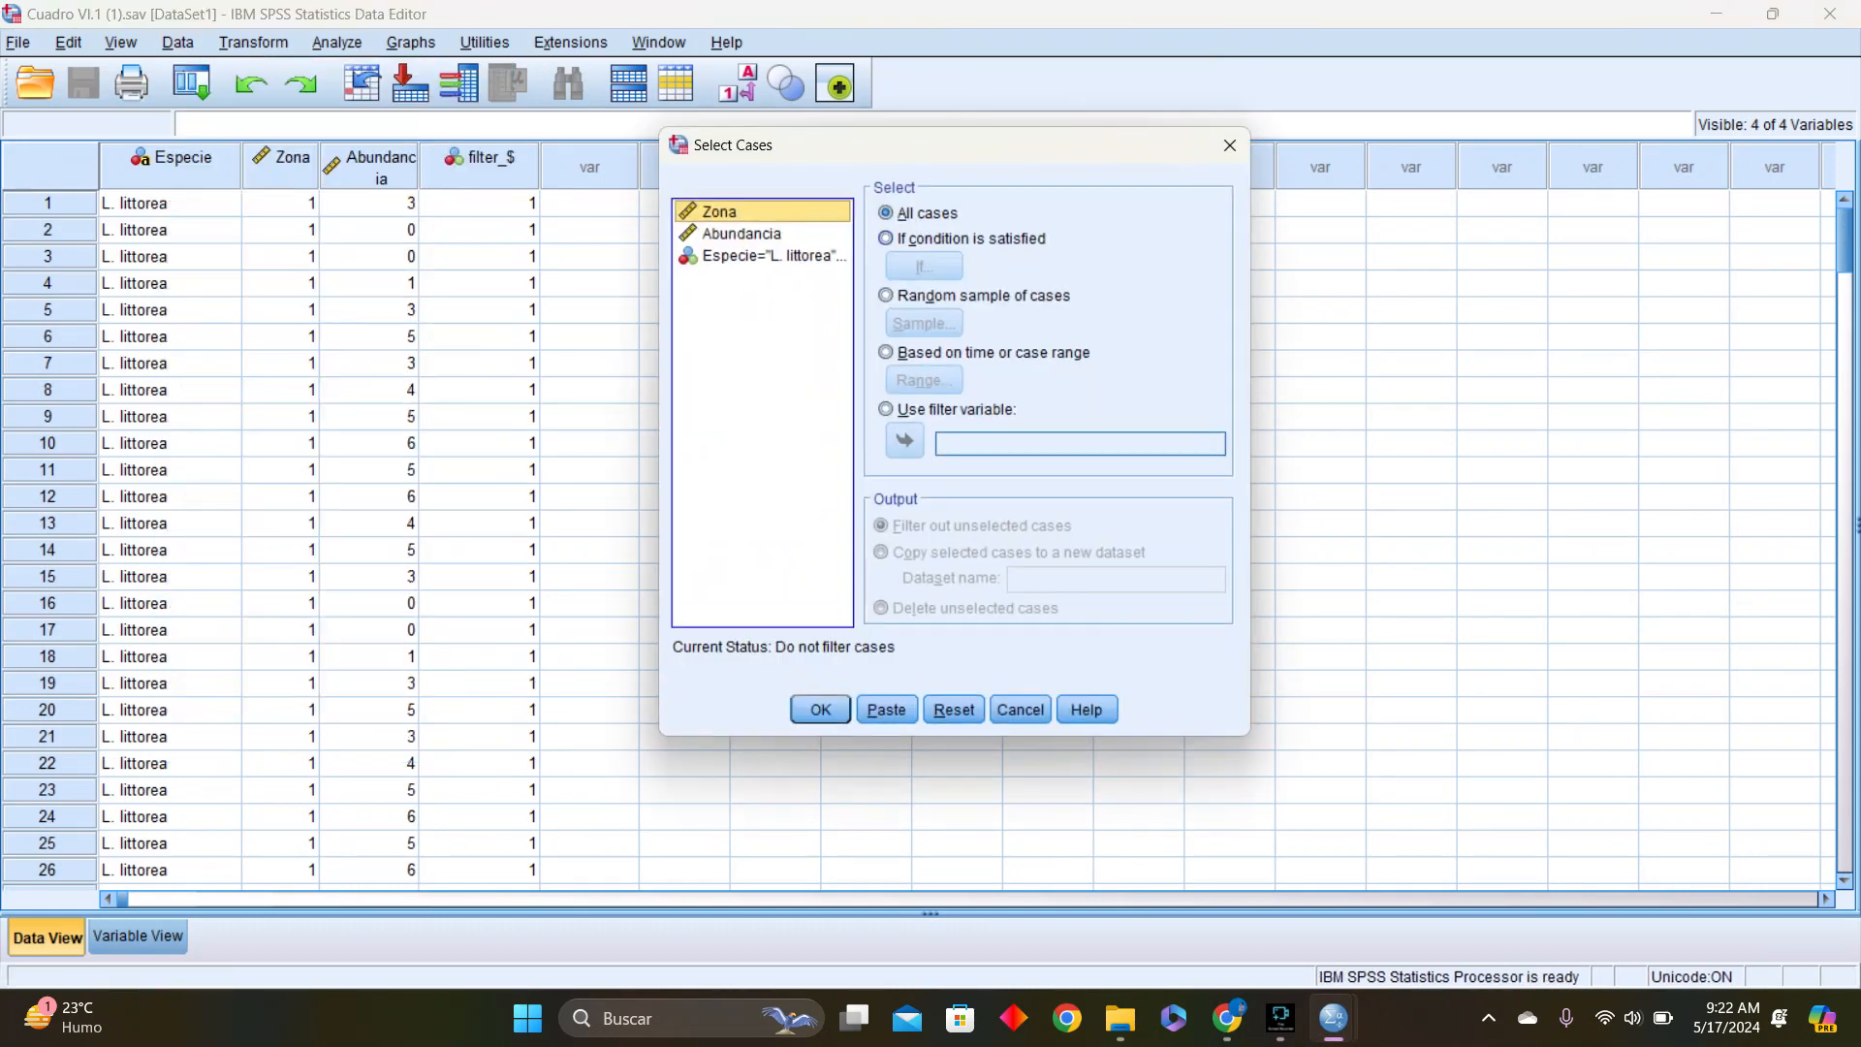
{"action": "left_click", "coordinate": [886, 239]}
{"action": "left_click", "coordinate": [924, 266]}
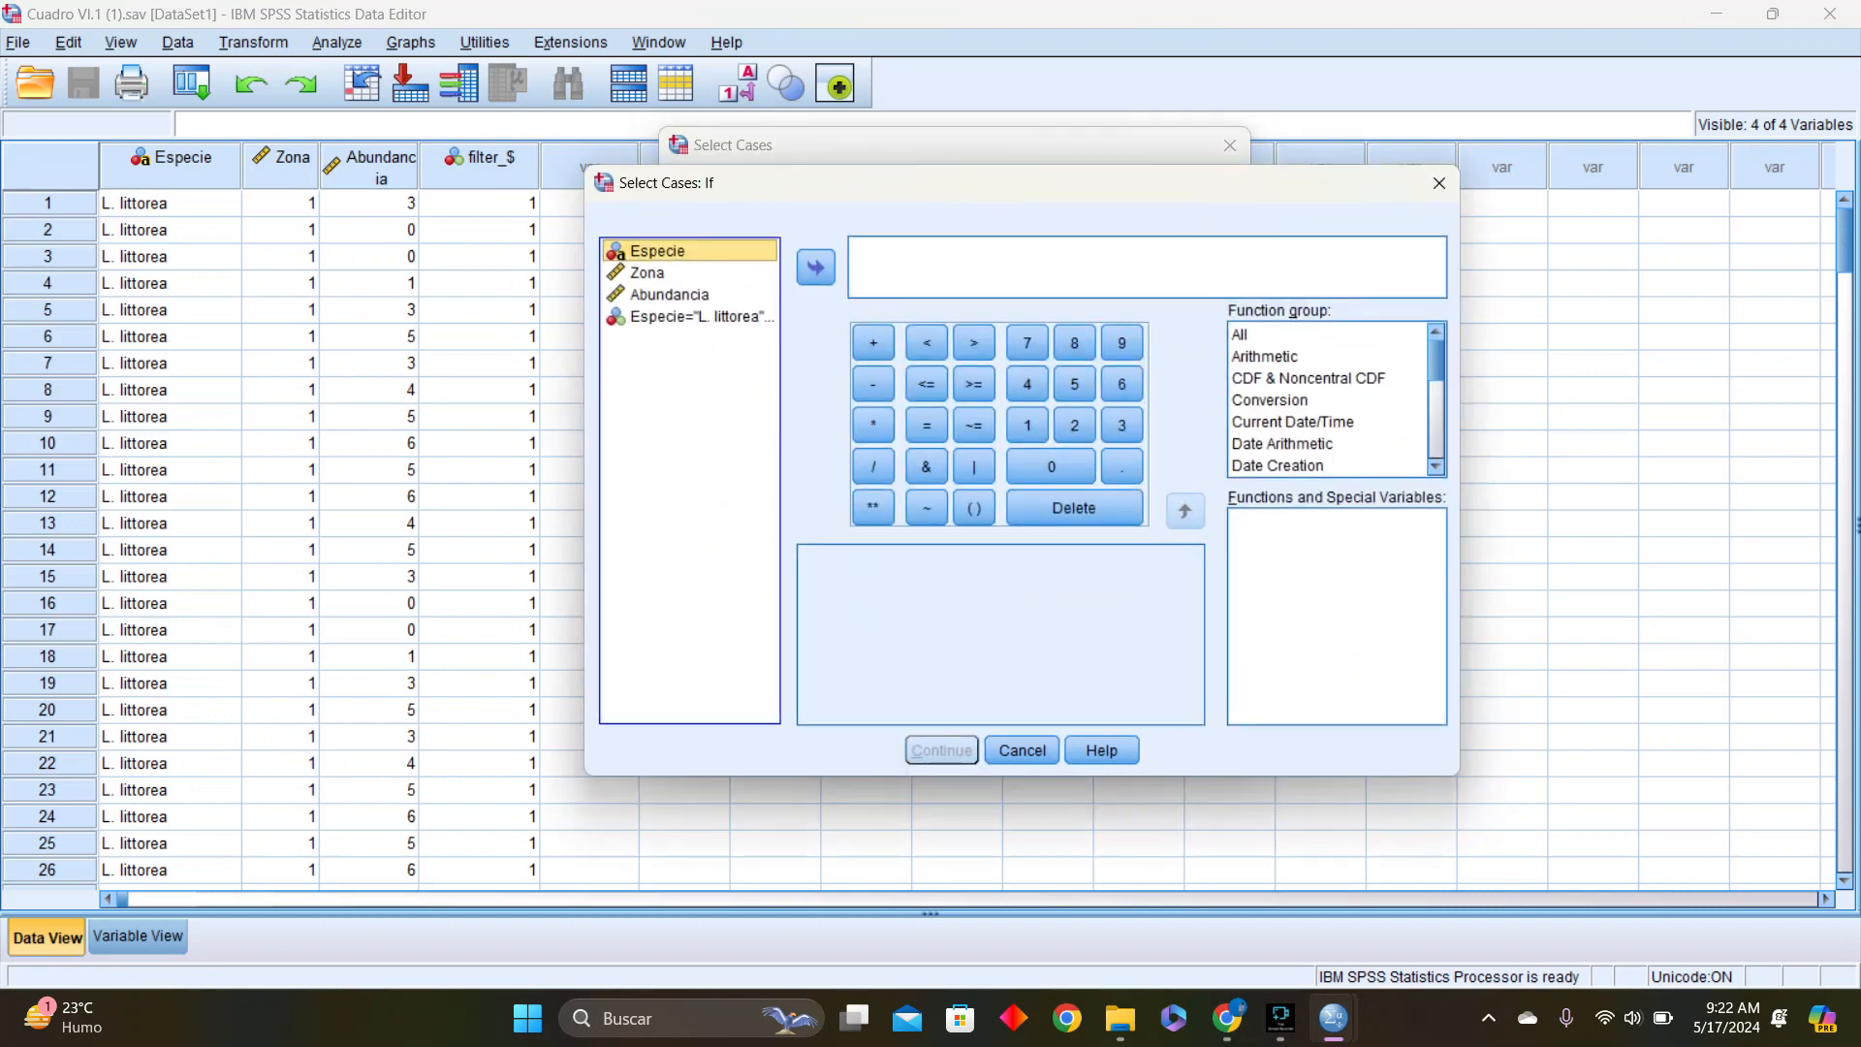
{"action": "left_click", "coordinate": [658, 251]}
{"action": "left_click", "coordinate": [816, 268]}
{"action": "type", "text": "="}
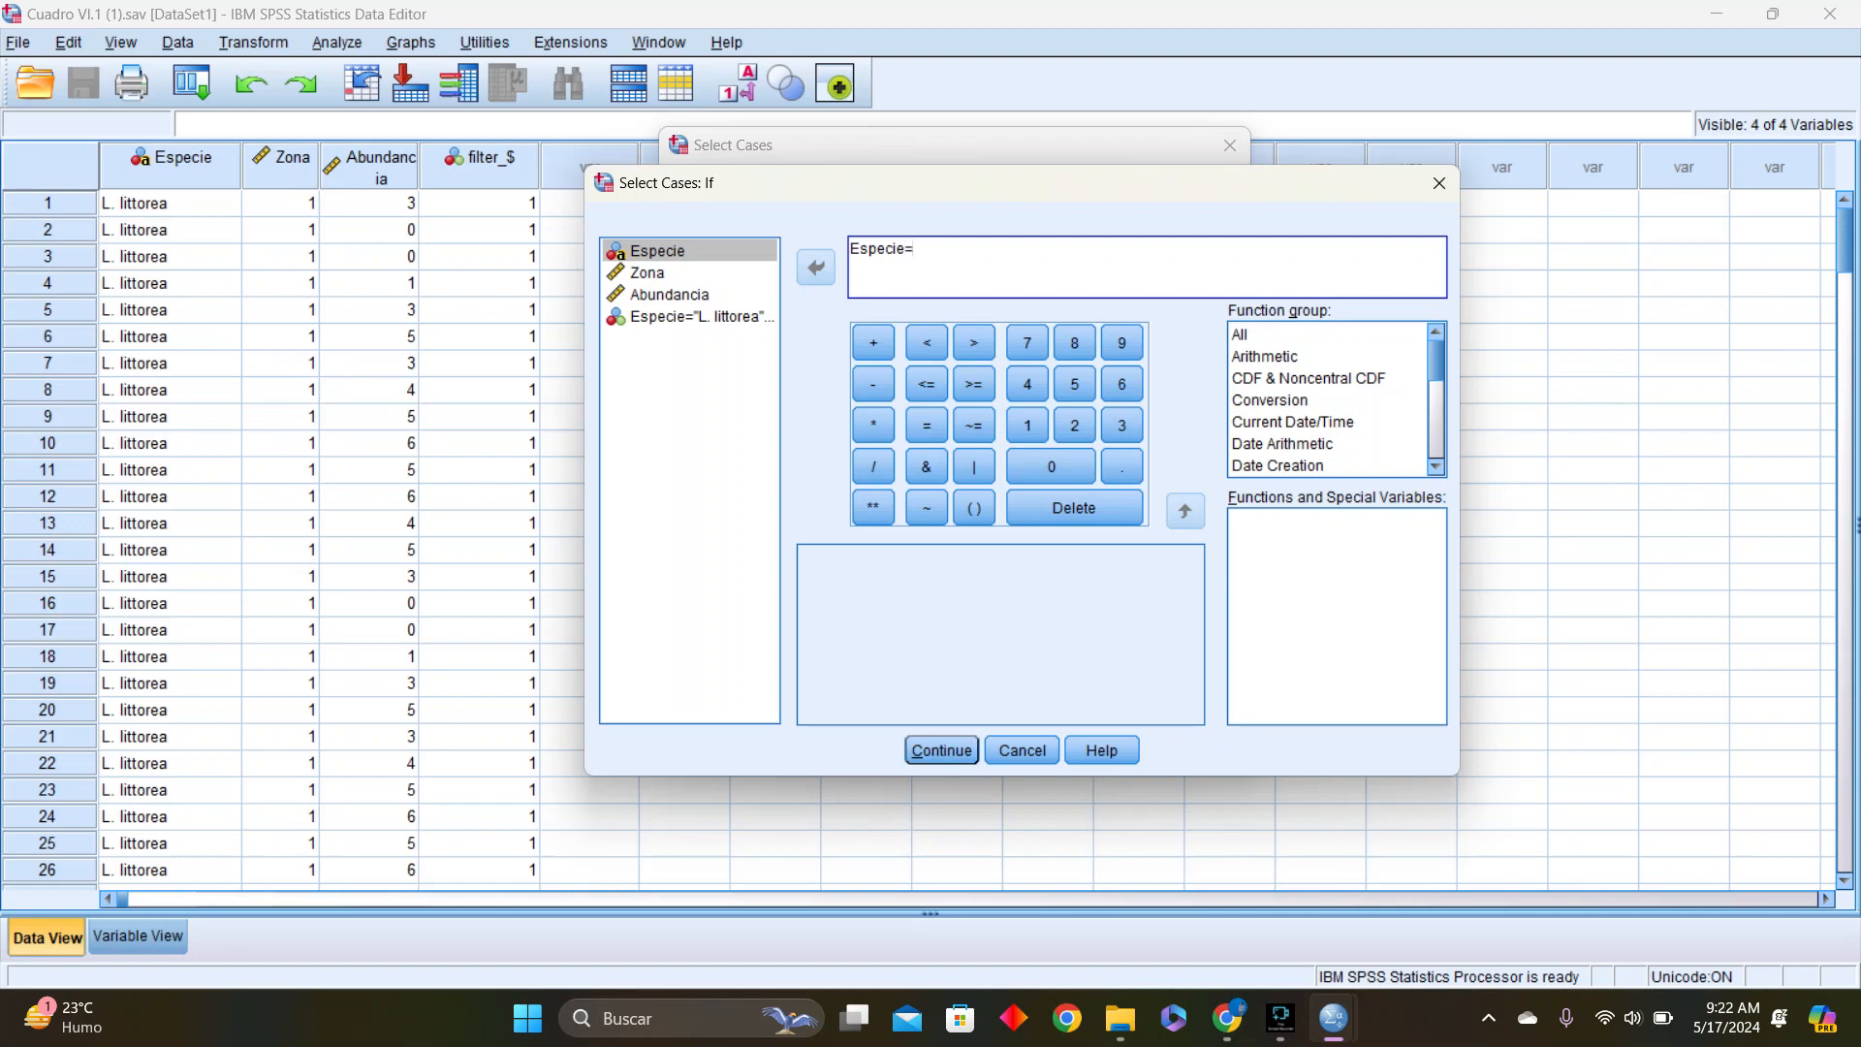
{"action": "type", "text": " L"}
{"action": "type", "text": ". litto"}
{"action": "type", "text": "rea"}
Enter L. littorea as the species value after Especie= in the selection condition
{"action": "type", "text": "$"}
{"action": "key", "text": "BackSpace"}
Add & Zona=2 to the selection condition and try to accept the expression
{"action": "type", "text": "& "}
{"action": "type", "text": "ZOnm"}
{"action": "key", "text": "BackSpace"}
{"action": "key", "text": "BackSpace"}
{"action": "key", "text": "BackSpace"}
{"action": "type", "text": "ona=1"}
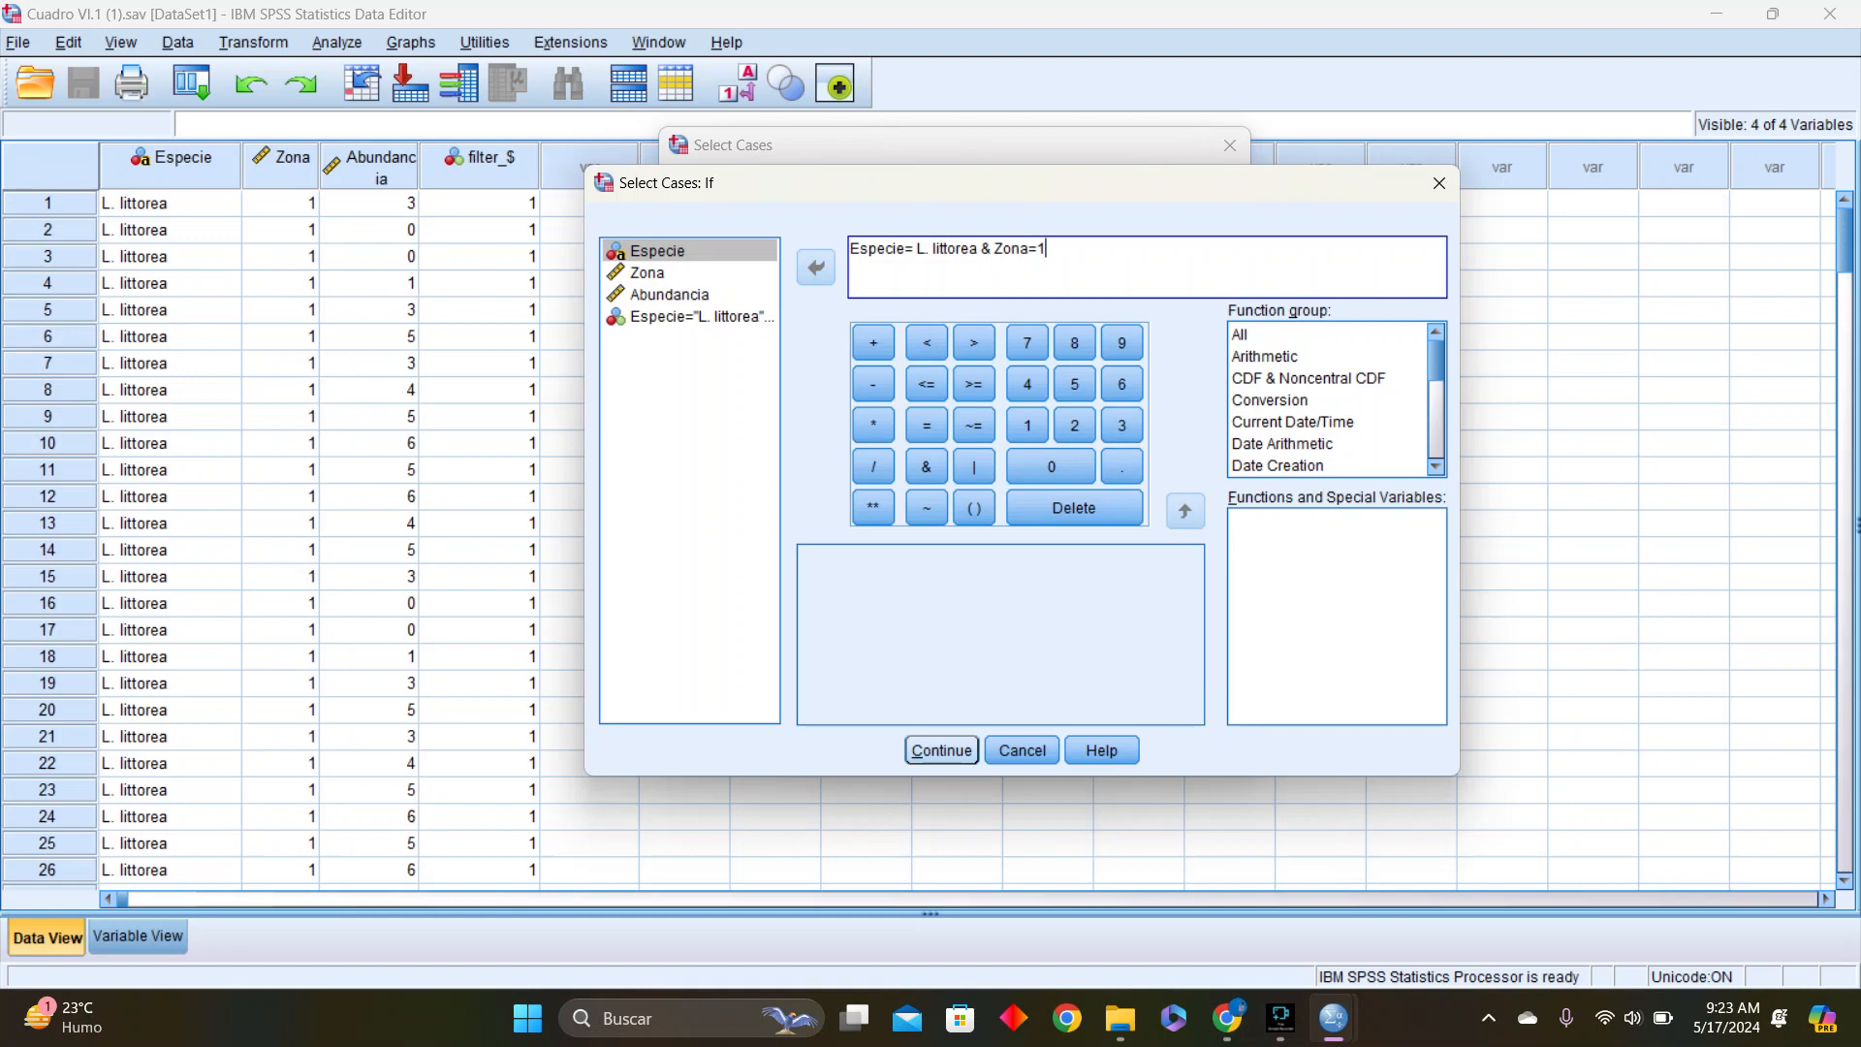
{"action": "key", "text": "BackSpace"}
{"action": "type", "text": "2"}
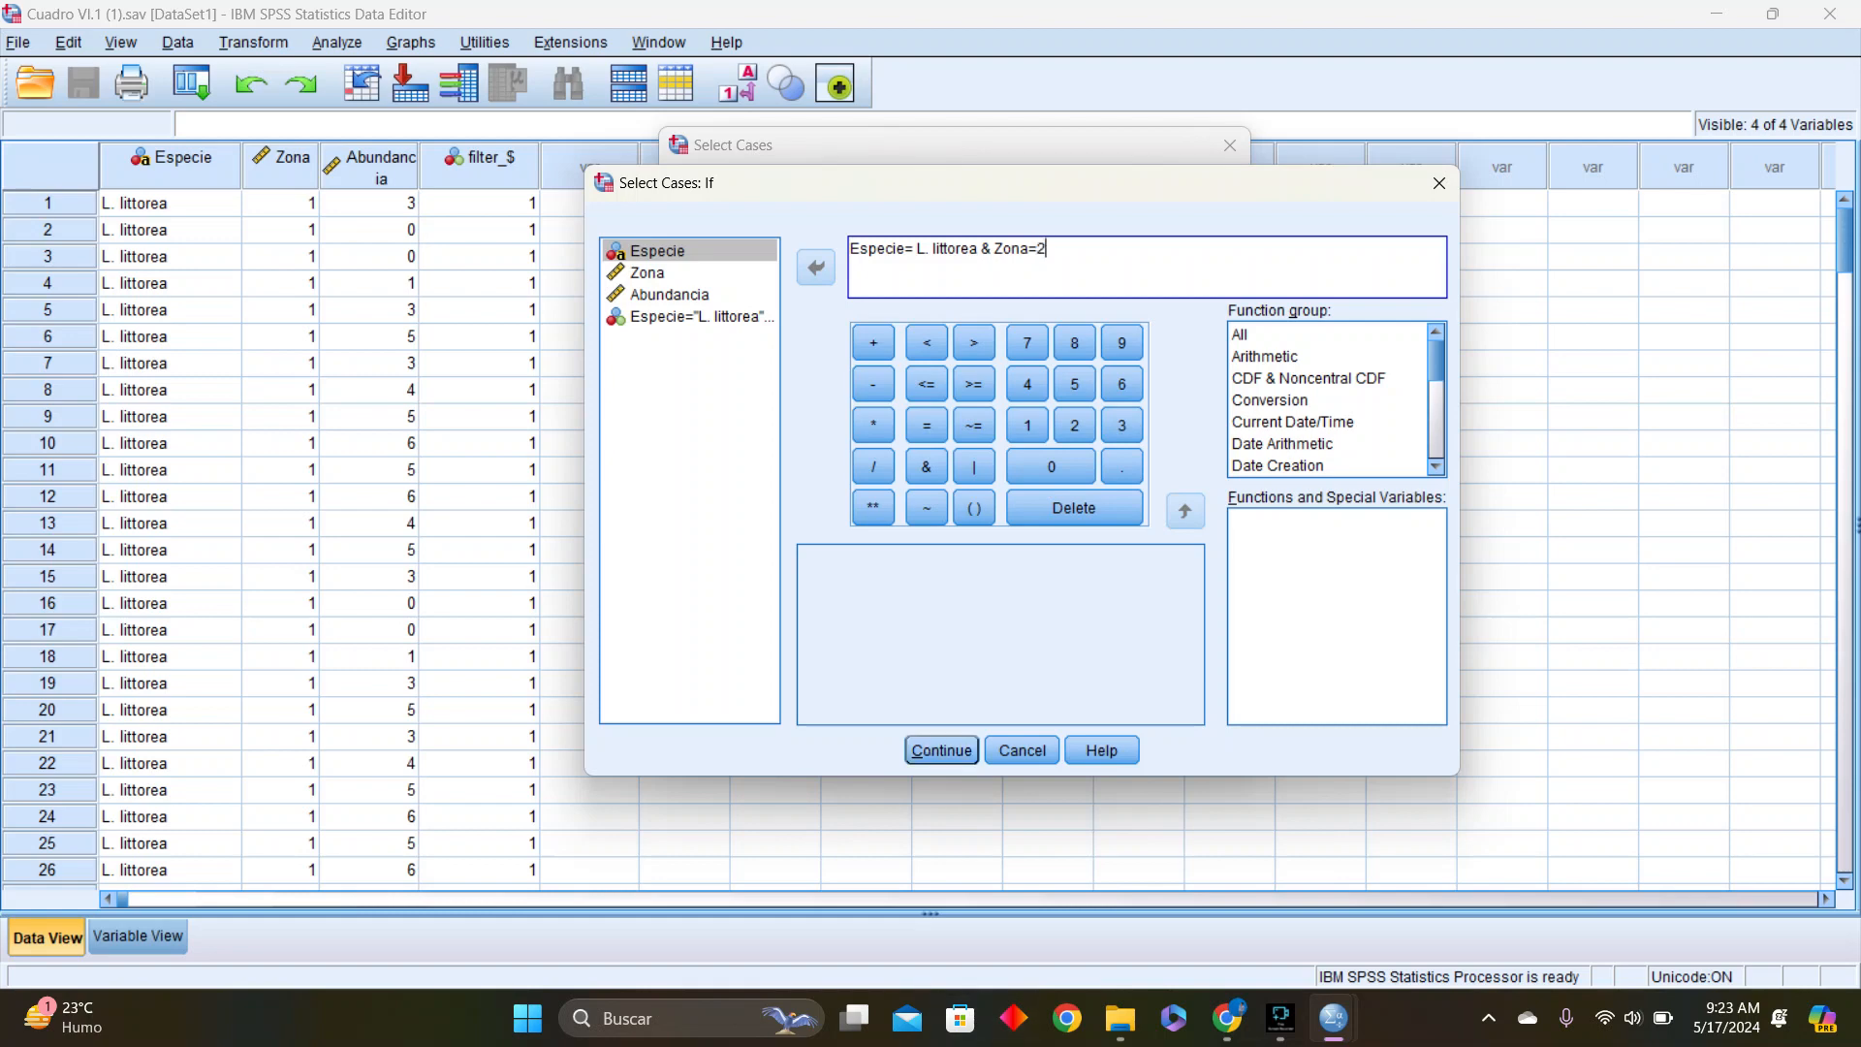
{"action": "key", "text": "Return"}
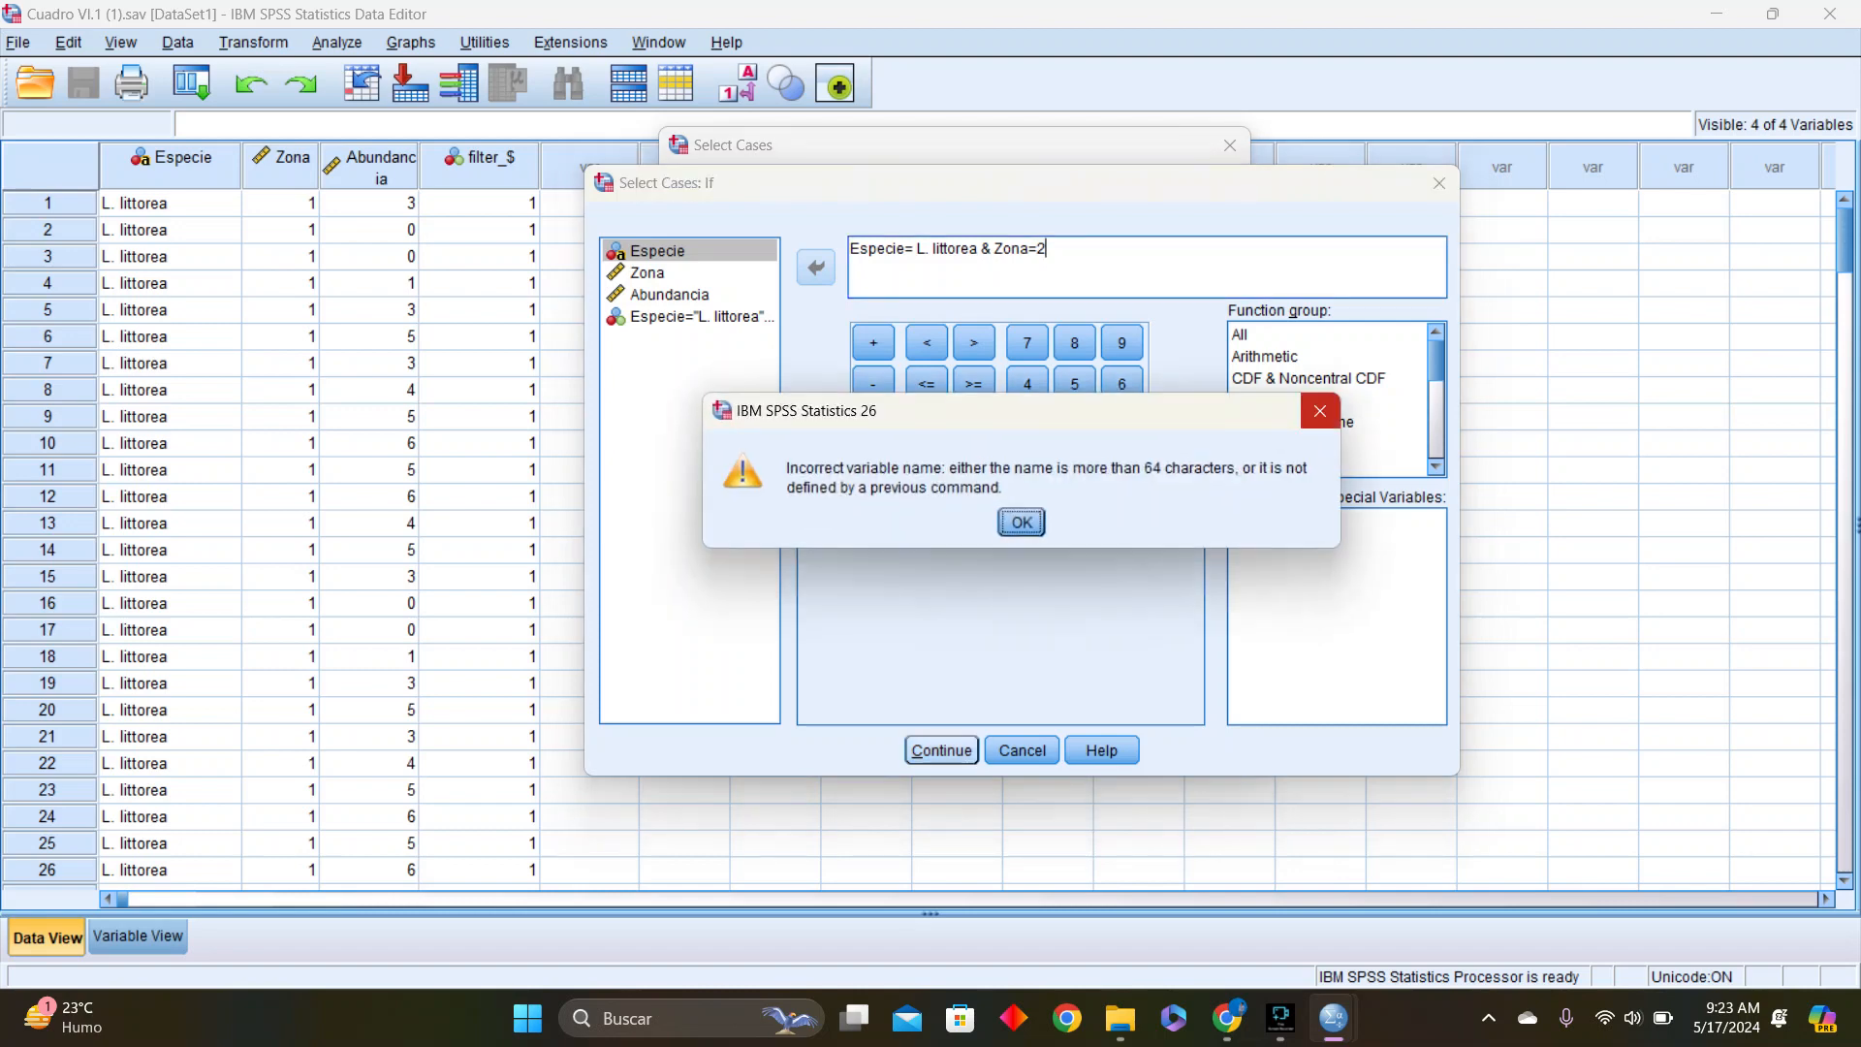
{"action": "left_click", "coordinate": [1319, 411]}
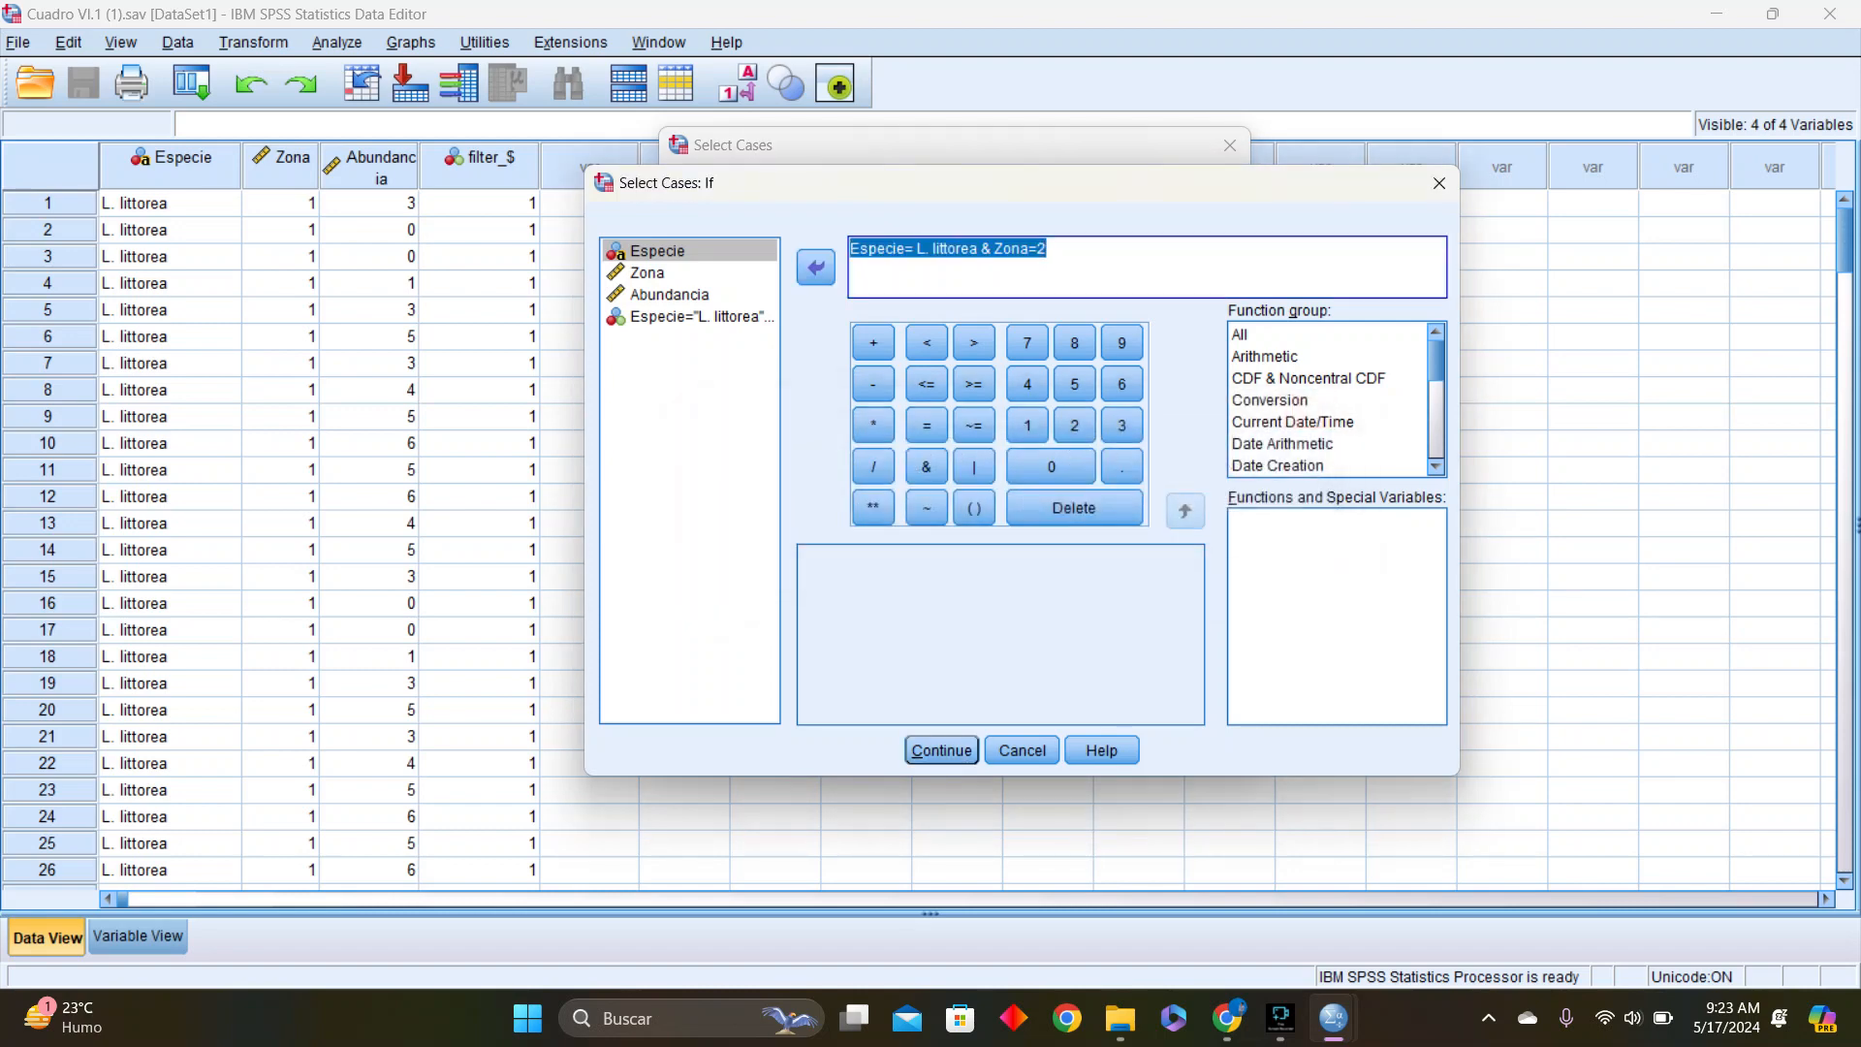
Enclose L. littorea in double quotation marks in the condition and apply the case filter
{"action": "left_click", "coordinate": [1049, 251]}
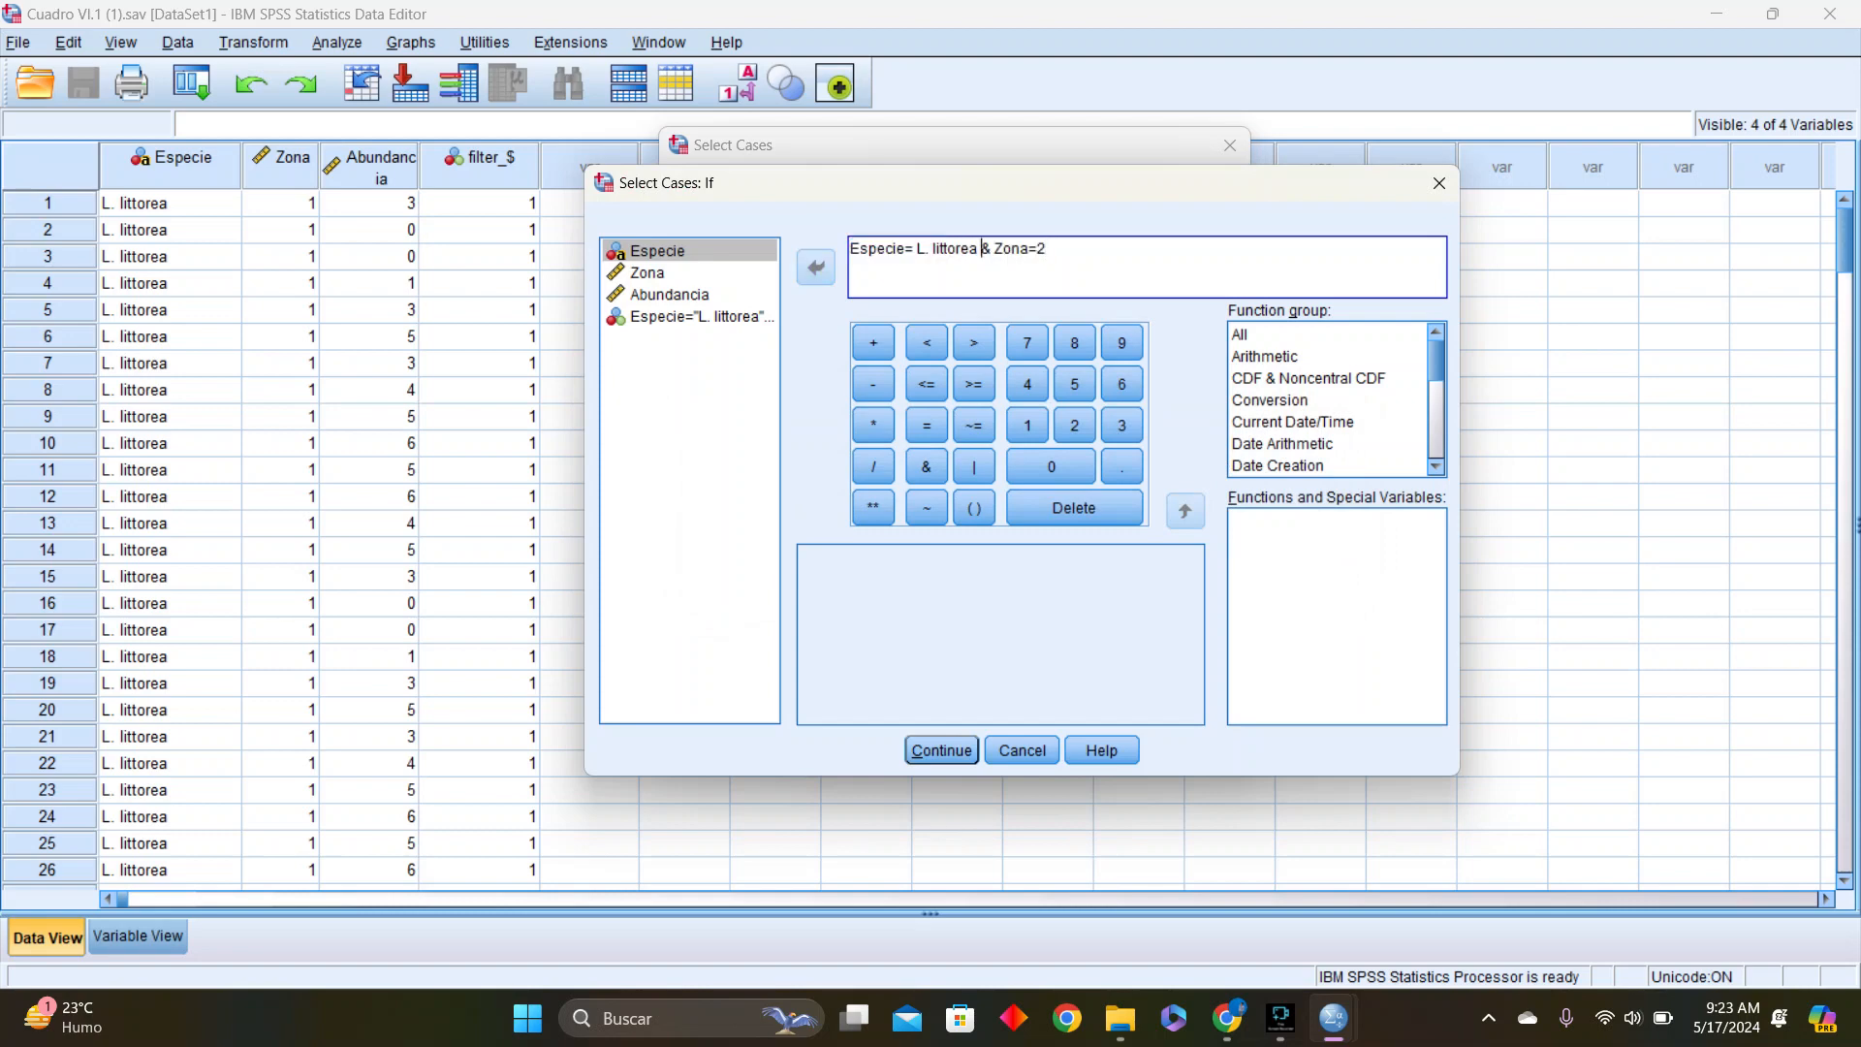
{"action": "key", "text": "BackSpace"}
{"action": "type", "text": "\""}
{"action": "type", "text": "\""}
{"action": "left_click", "coordinate": [983, 249]}
{"action": "key", "text": "Right"}
{"action": "left_click", "coordinate": [942, 750]}
{"action": "left_click", "coordinate": [820, 710]}
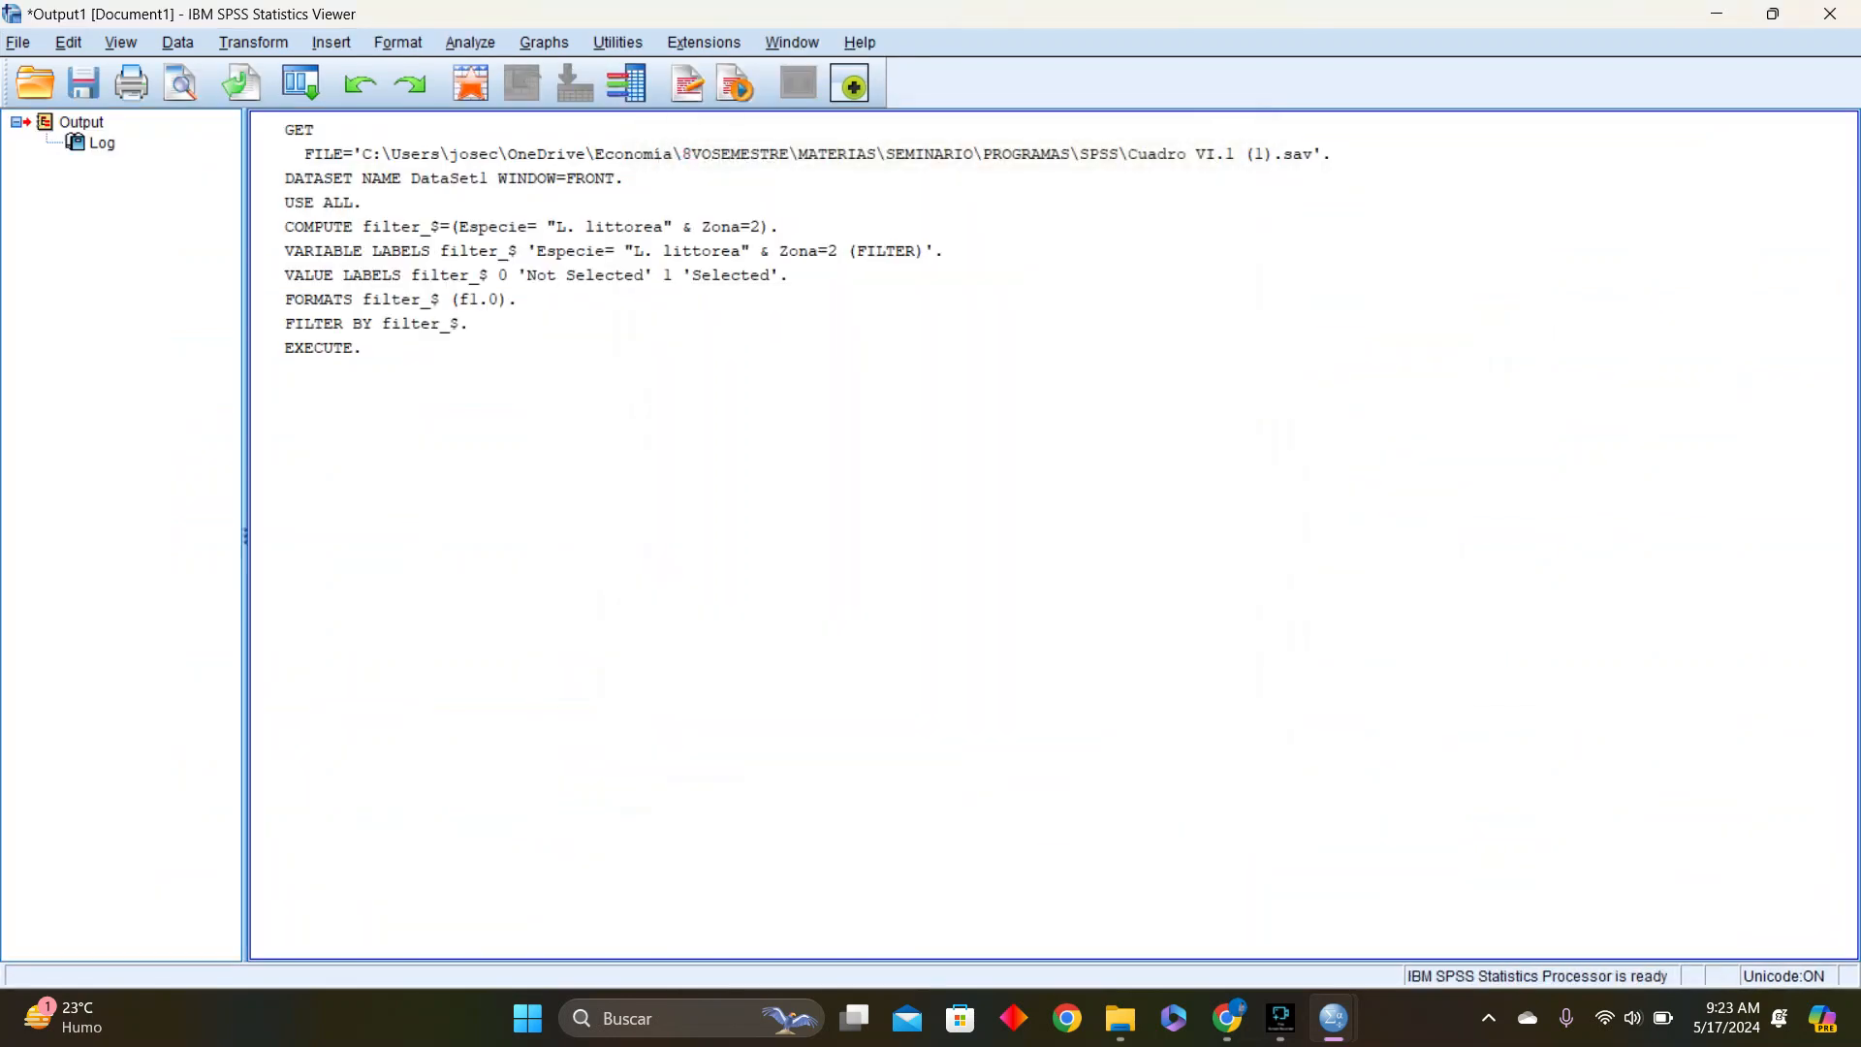
Start a legacy one-sample Kolmogorov-Smirnov test with Abundancia as the test variable
{"action": "left_click", "coordinate": [470, 43]}
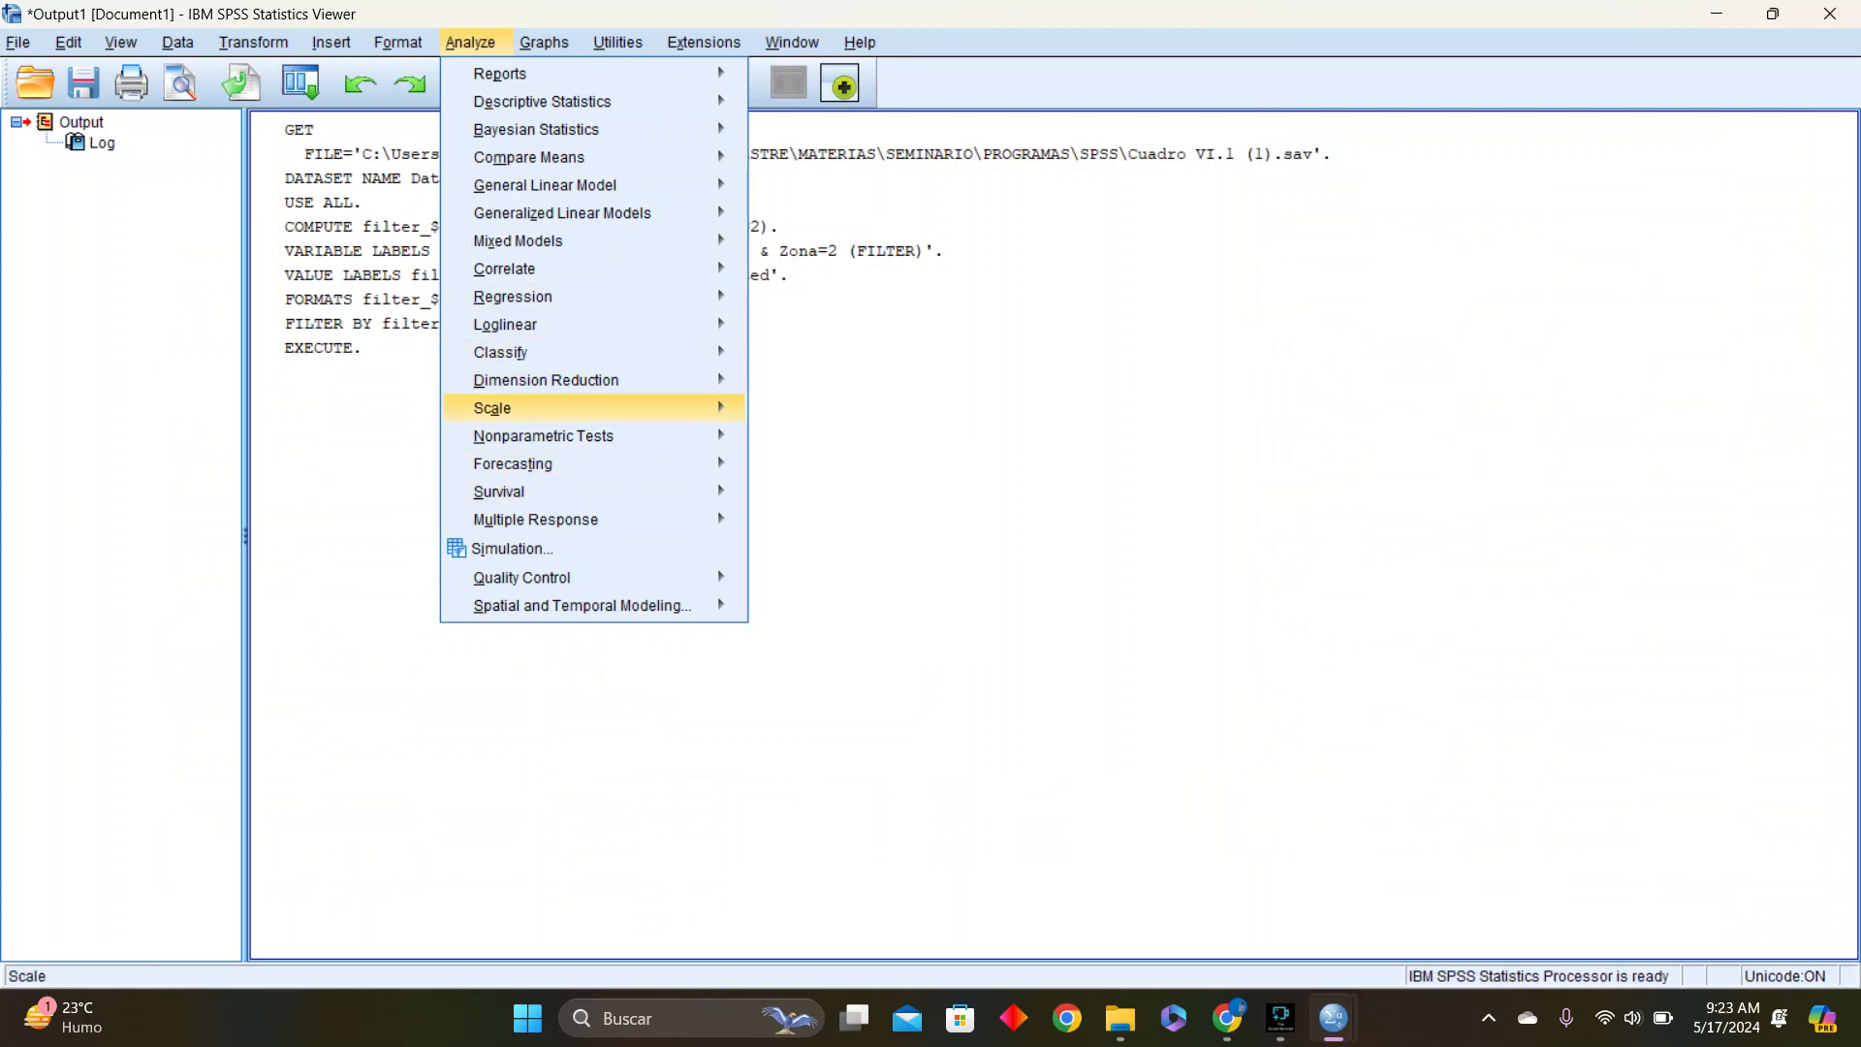
{"action": "mouse_move", "coordinate": [543, 491]}
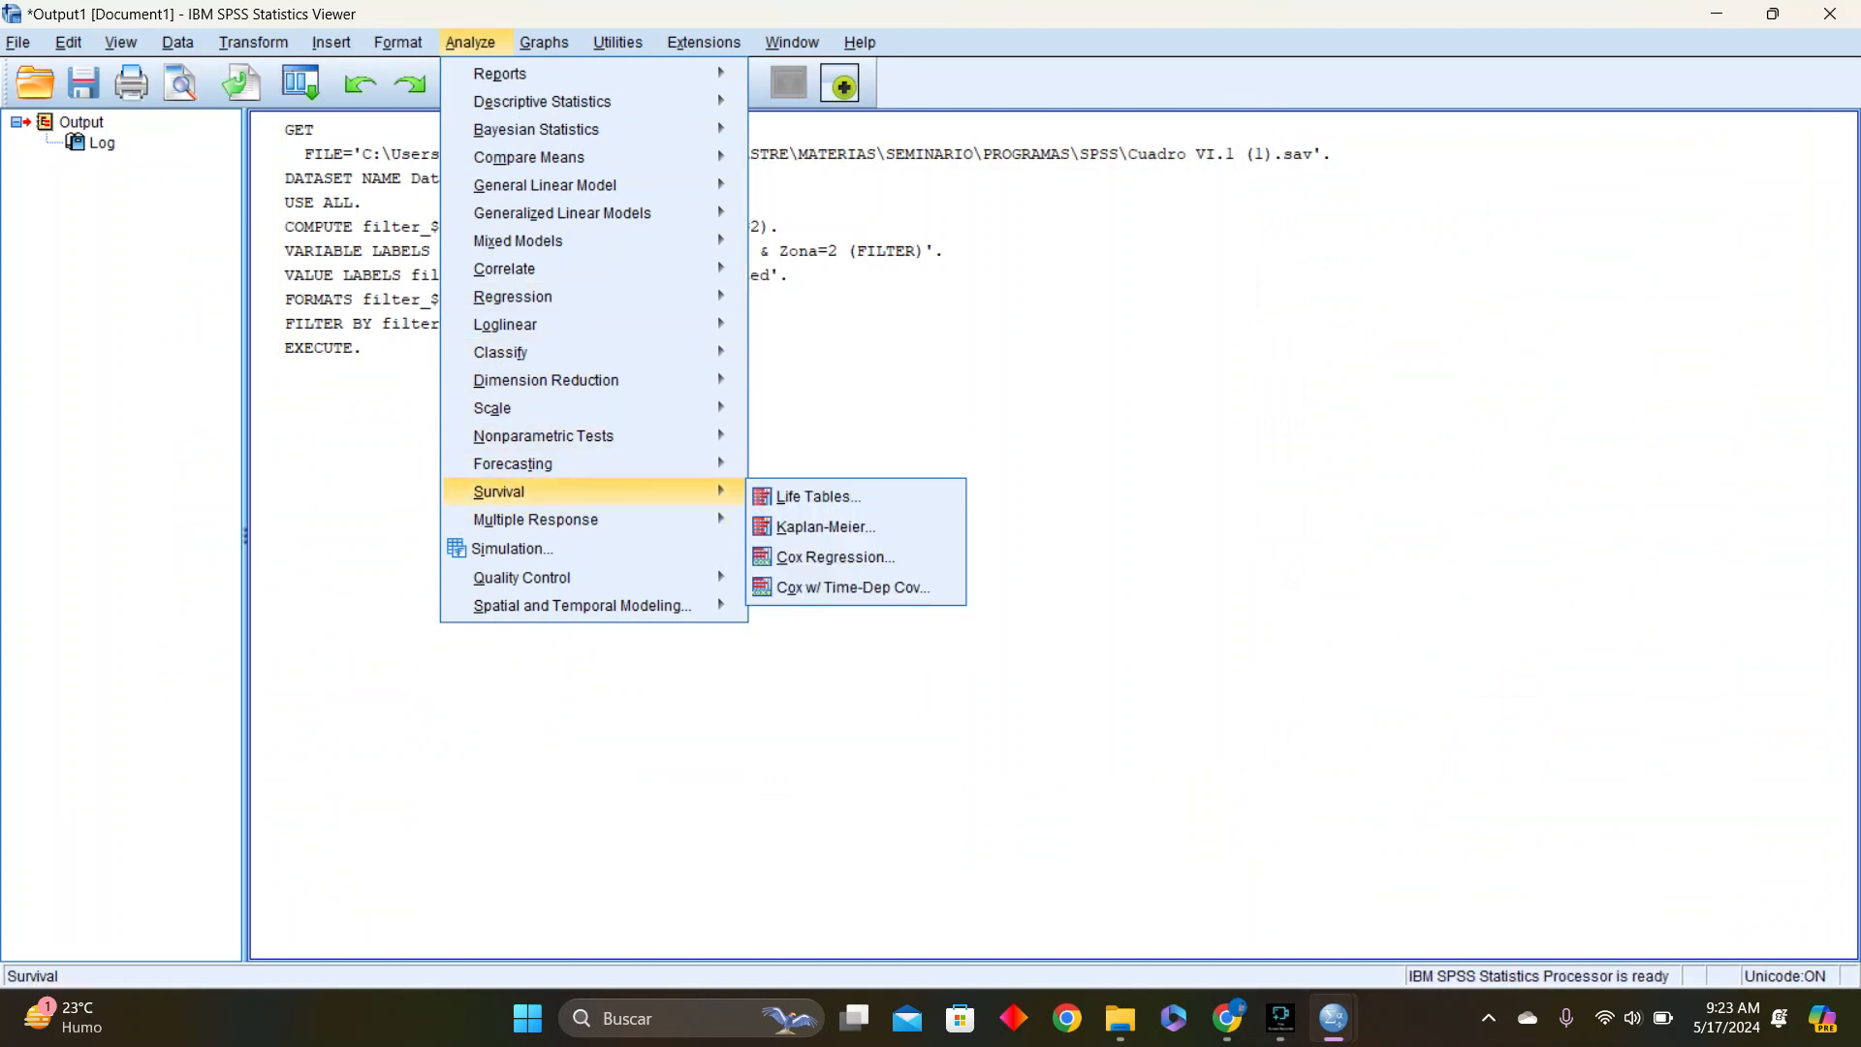
{"action": "mouse_move", "coordinate": [543, 436]}
{"action": "mouse_move", "coordinate": [830, 531]}
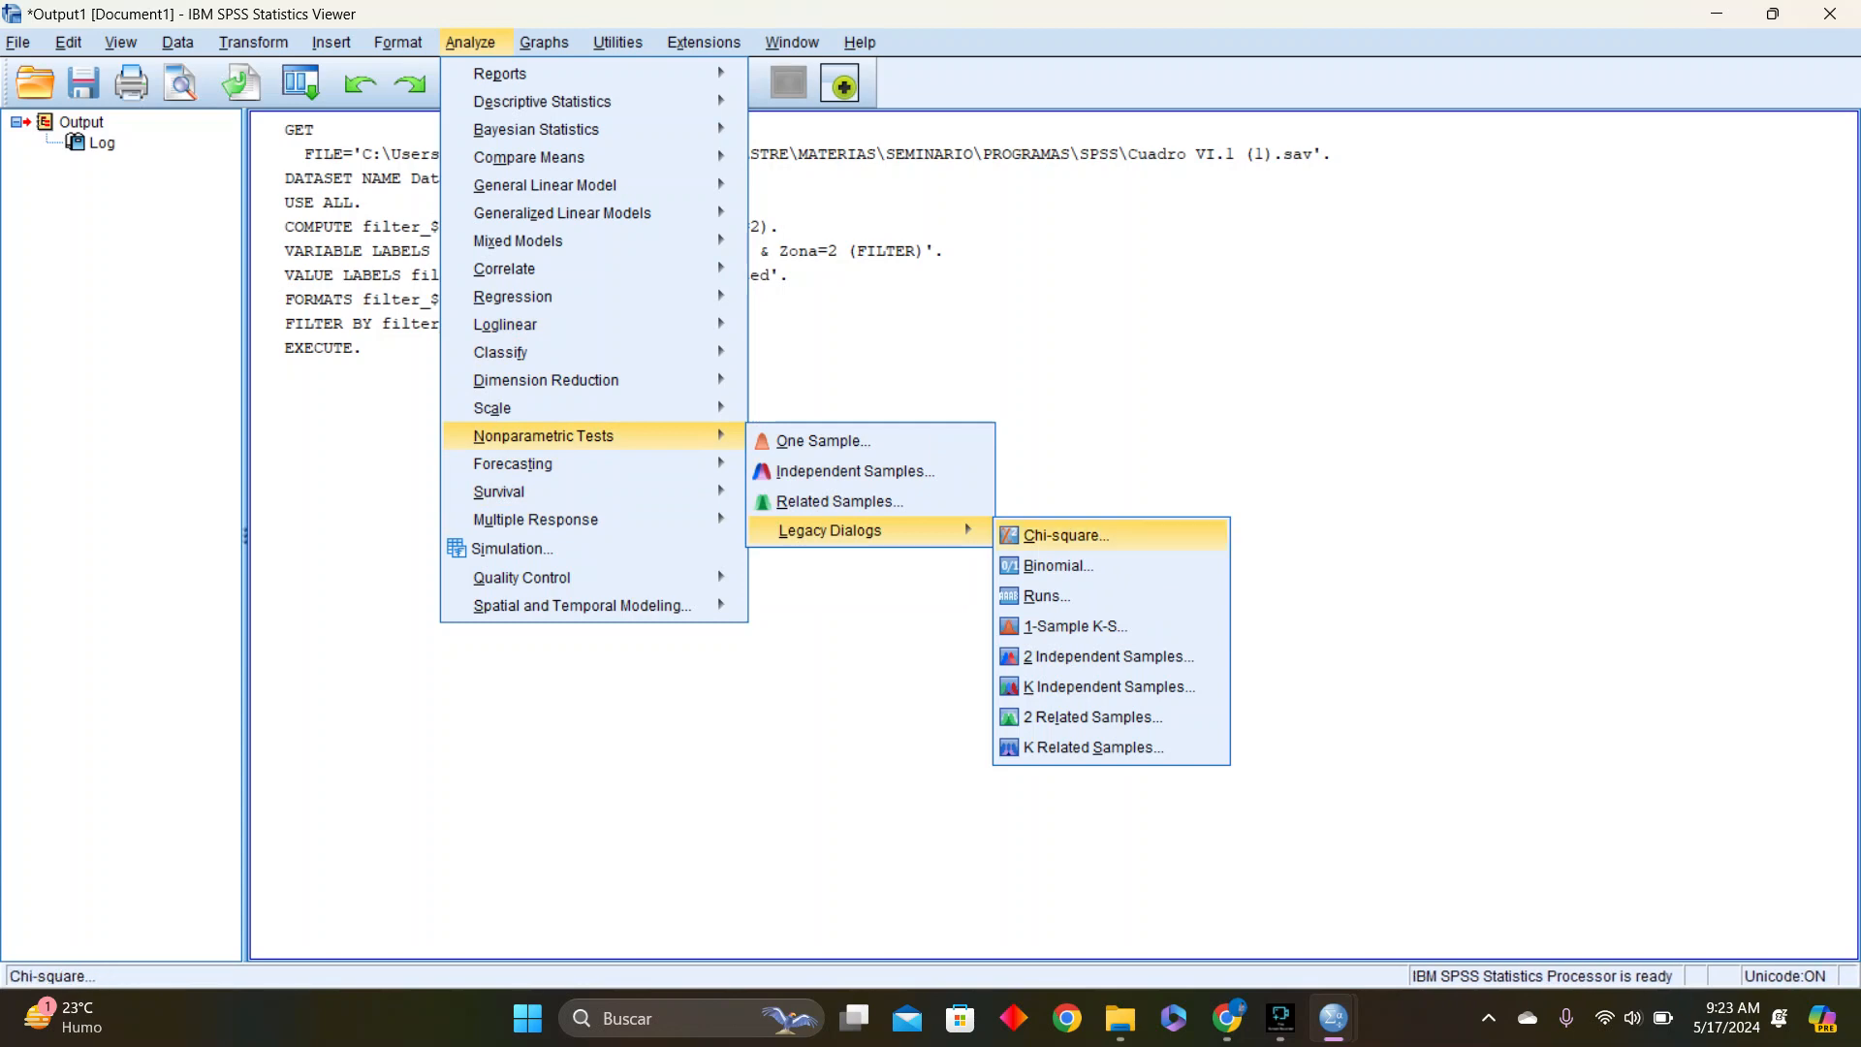
{"action": "left_click", "coordinate": [1074, 626]}
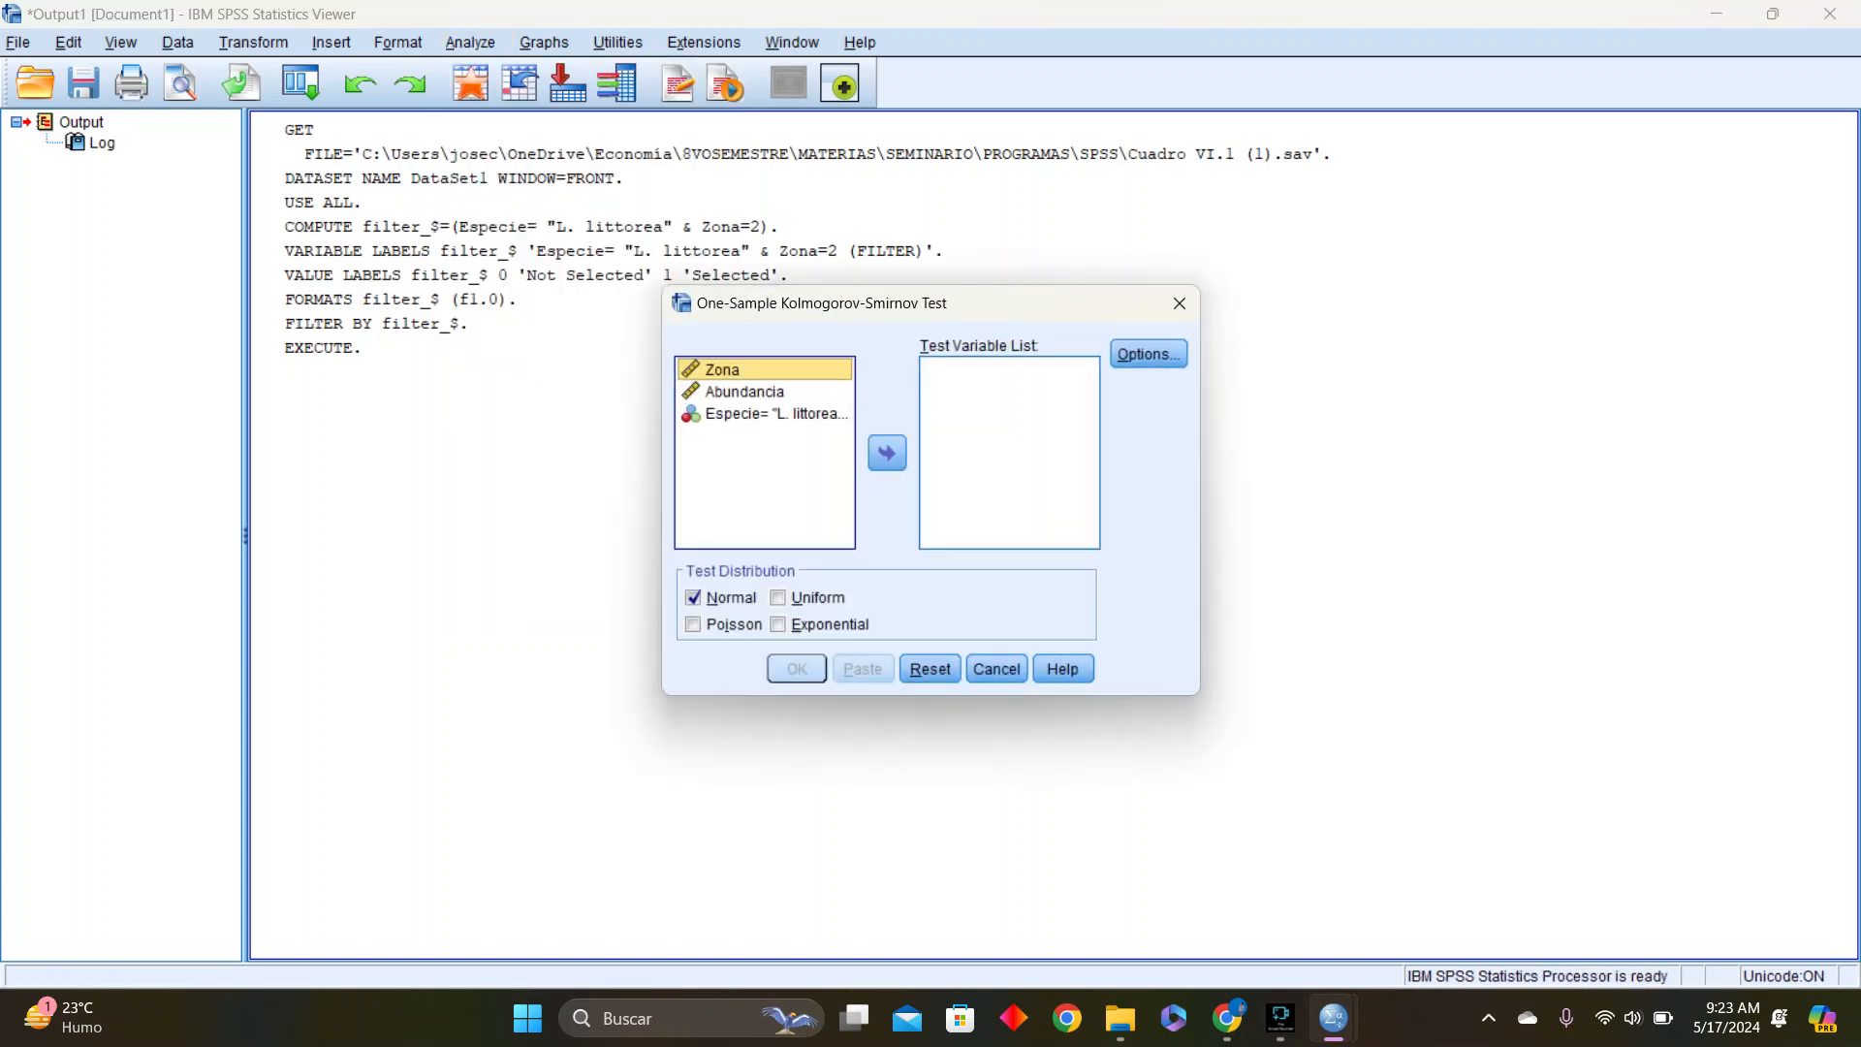
{"action": "left_click", "coordinate": [745, 392]}
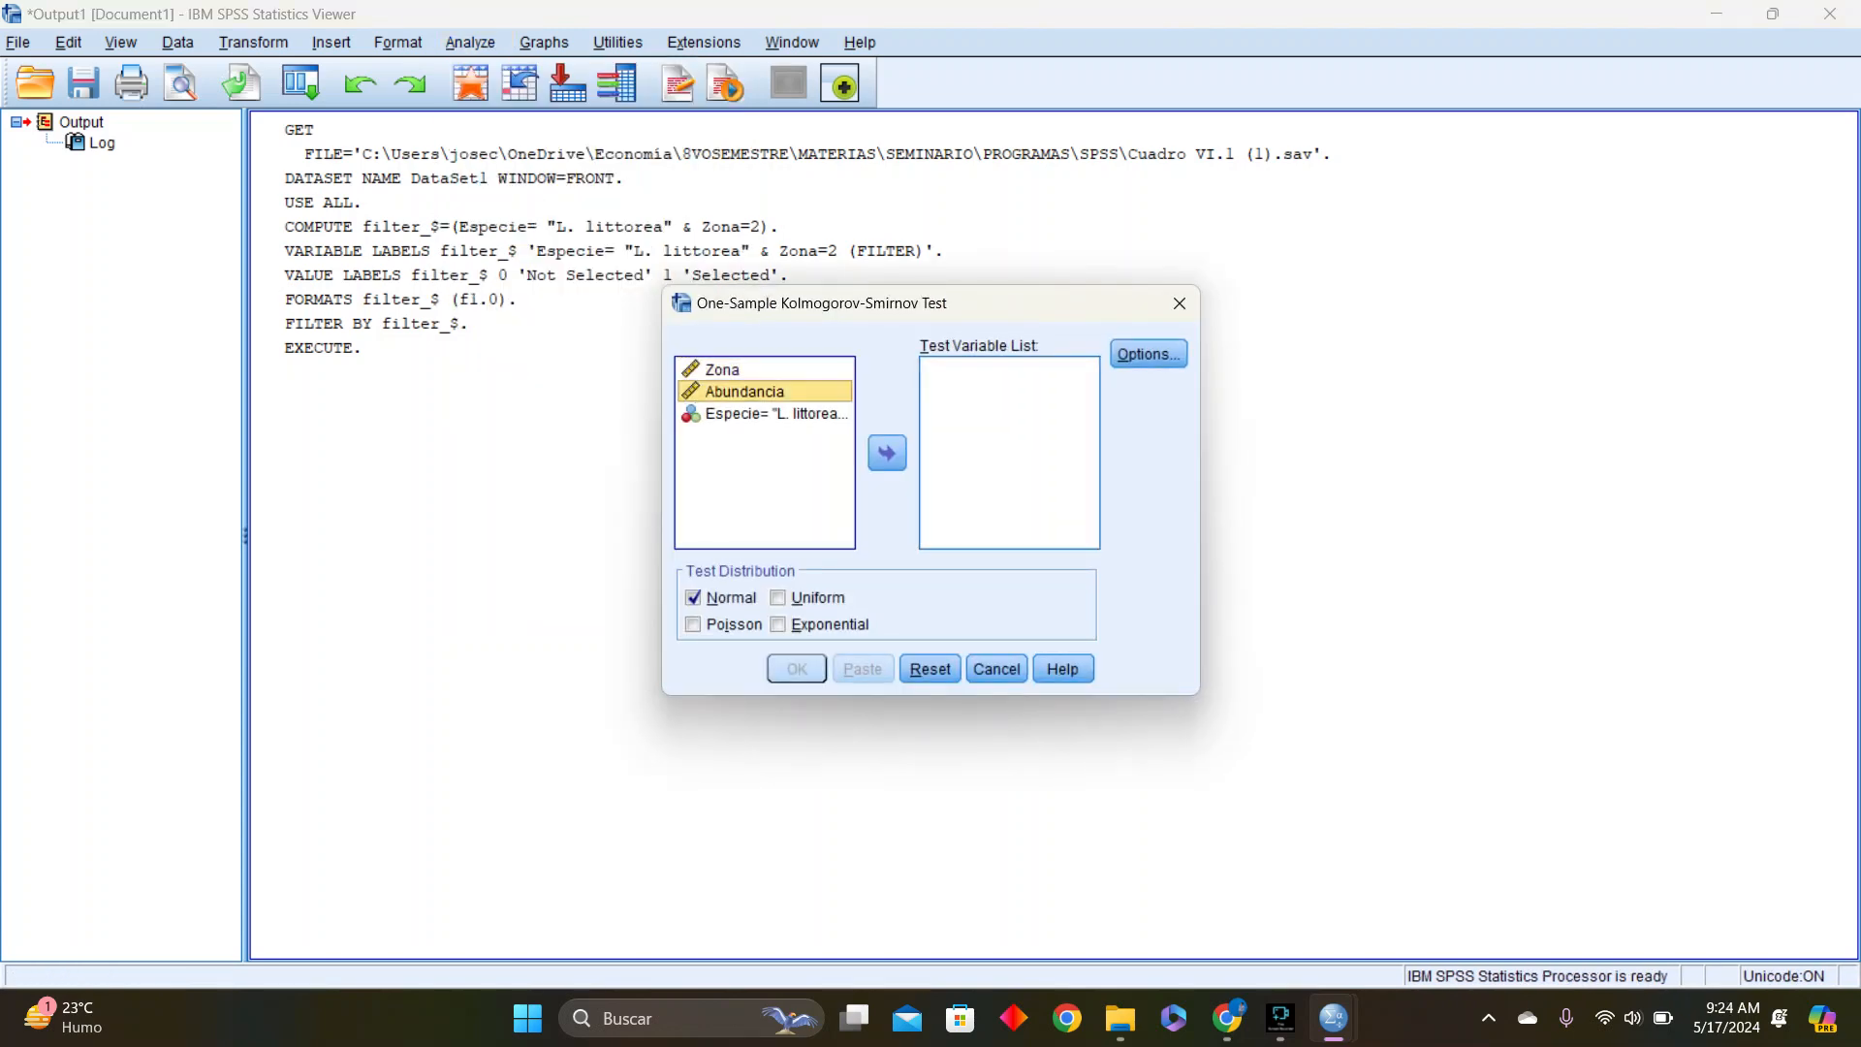
{"action": "left_click", "coordinate": [887, 453]}
Include descriptive statistics, choose Poisson instead of Normal as the test distribution, and run the test
{"action": "left_click", "coordinate": [1148, 354]}
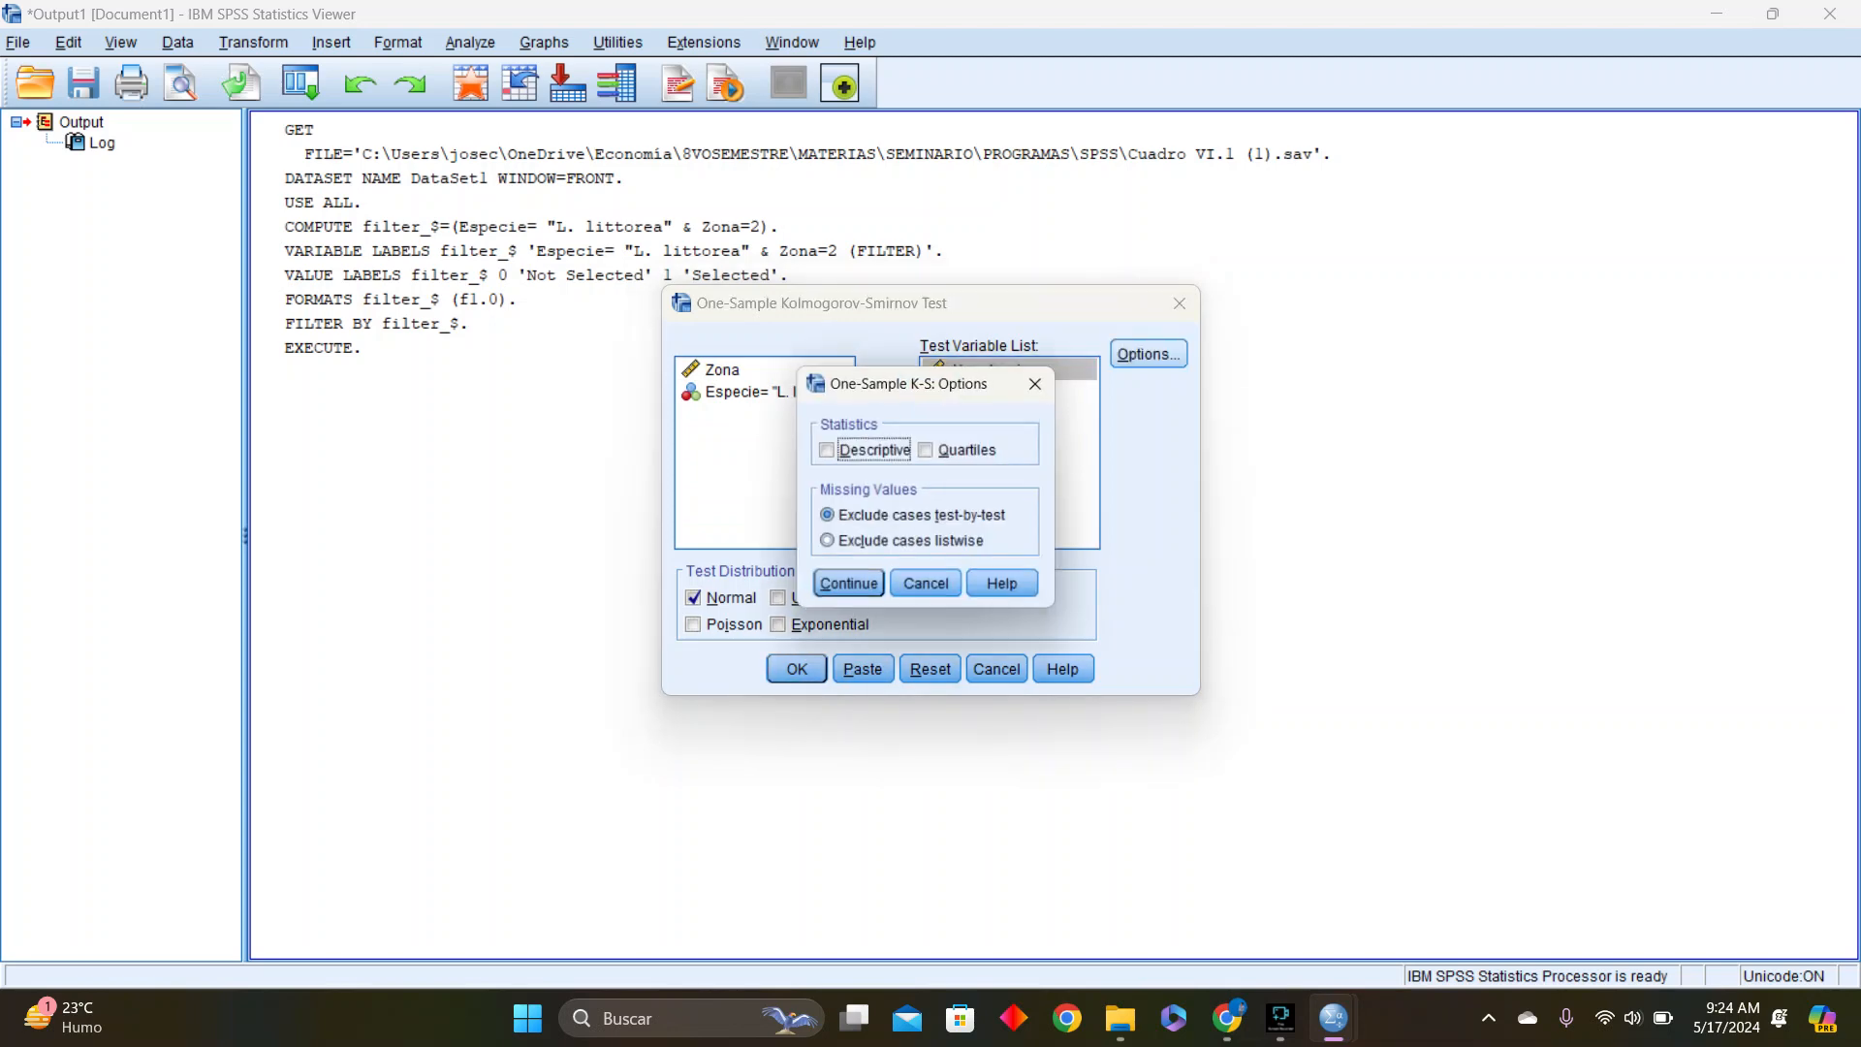
{"action": "left_click", "coordinate": [827, 451]}
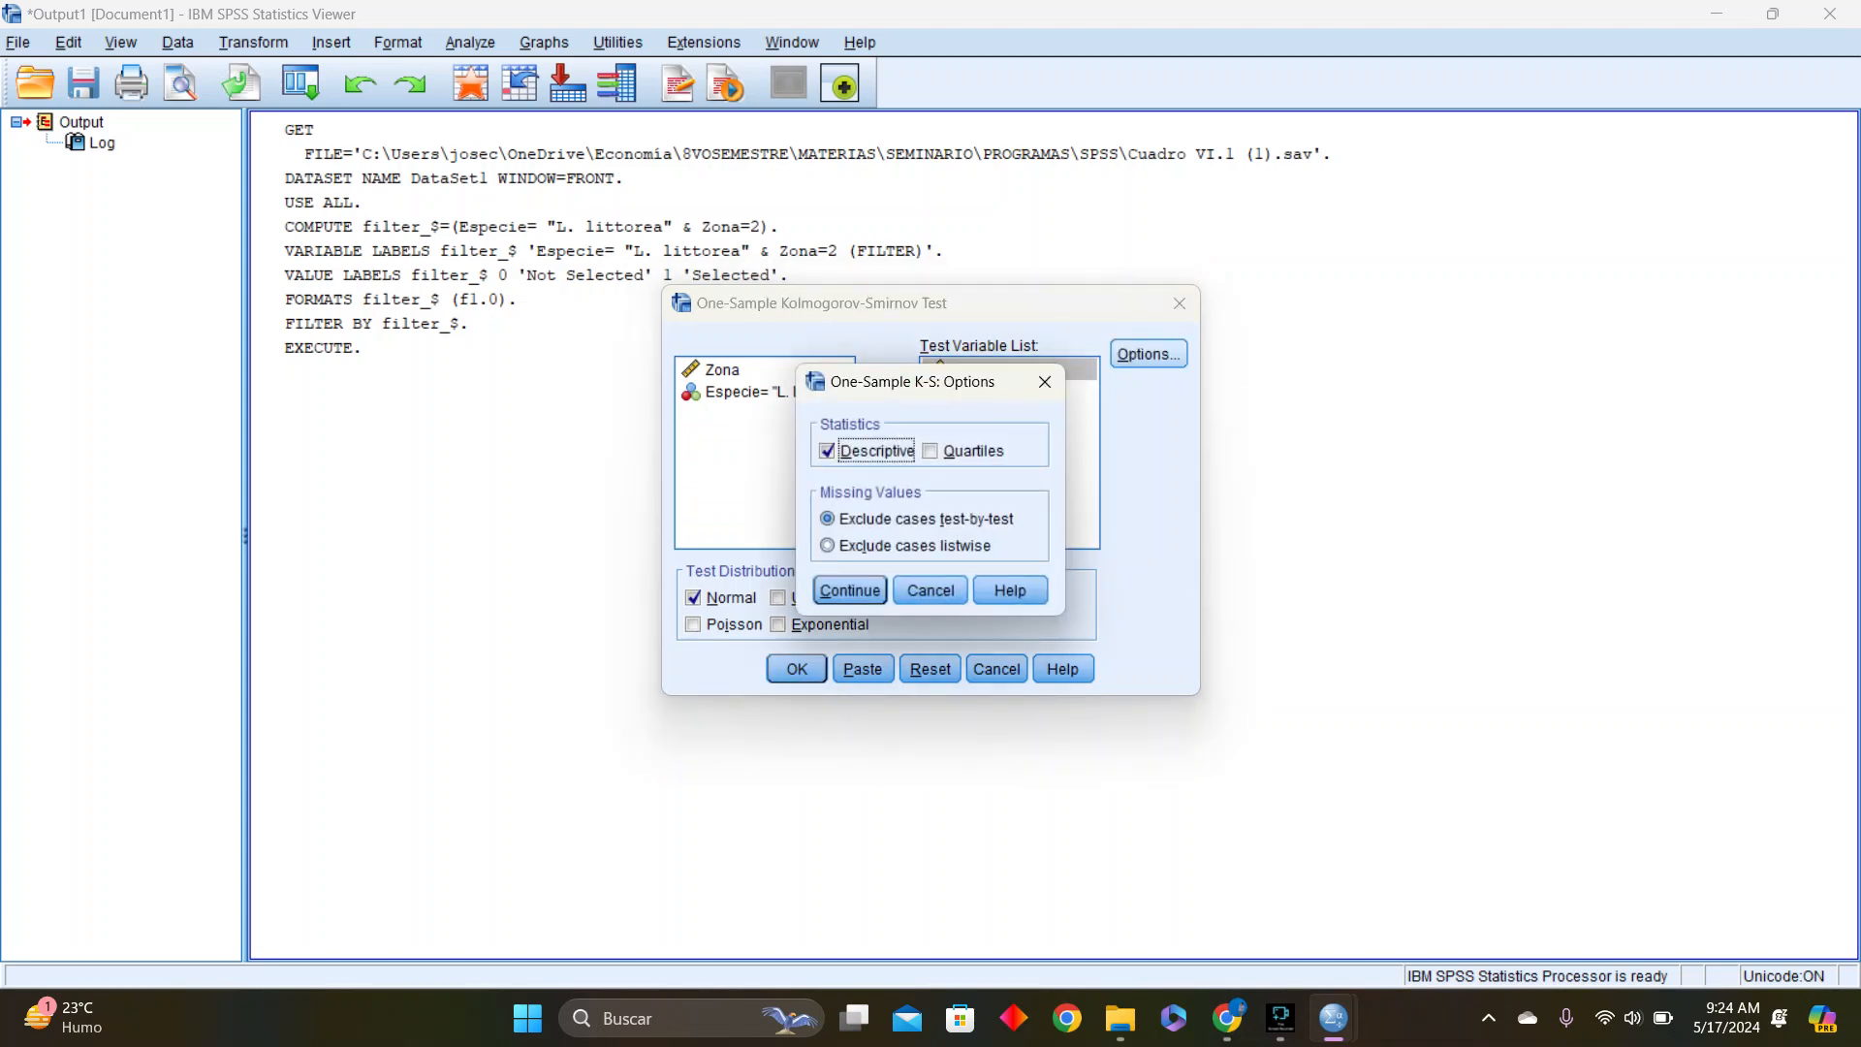
{"action": "left_click", "coordinate": [850, 591]}
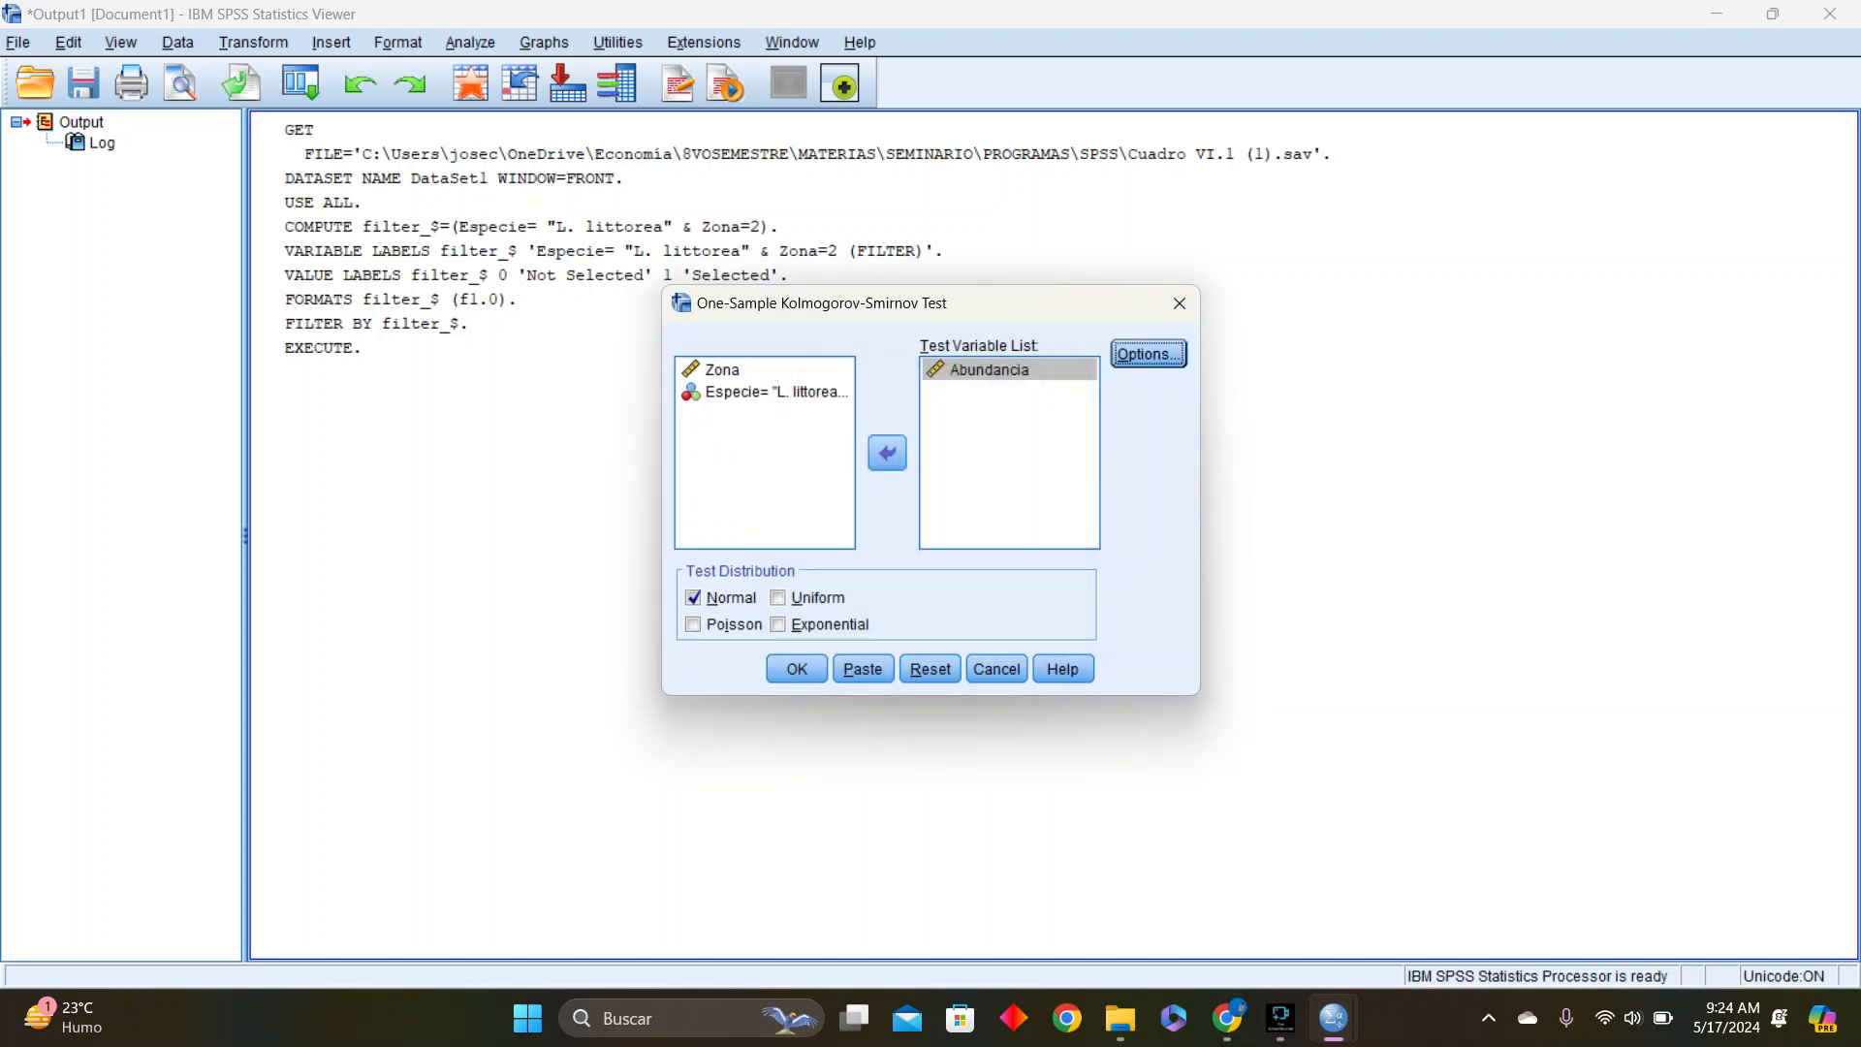
{"action": "left_click", "coordinate": [693, 625]}
{"action": "left_click", "coordinate": [693, 598]}
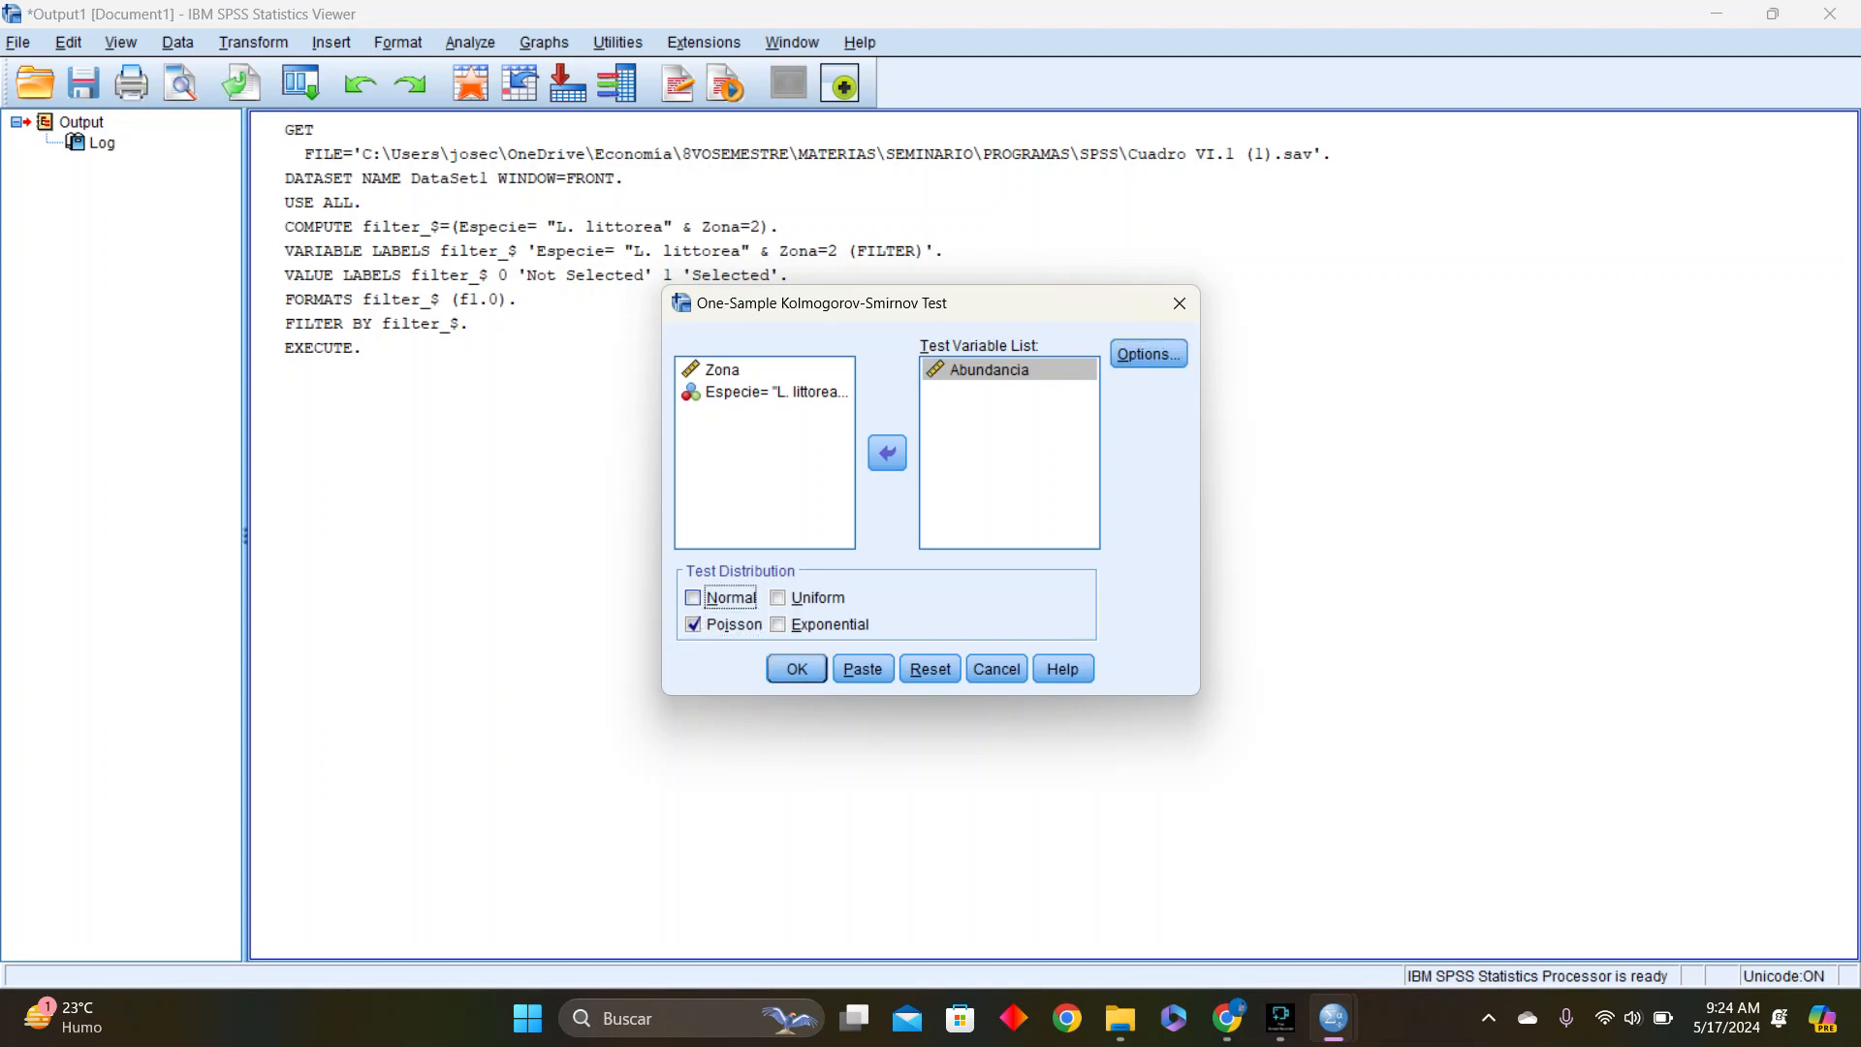
{"action": "left_click", "coordinate": [797, 669]}
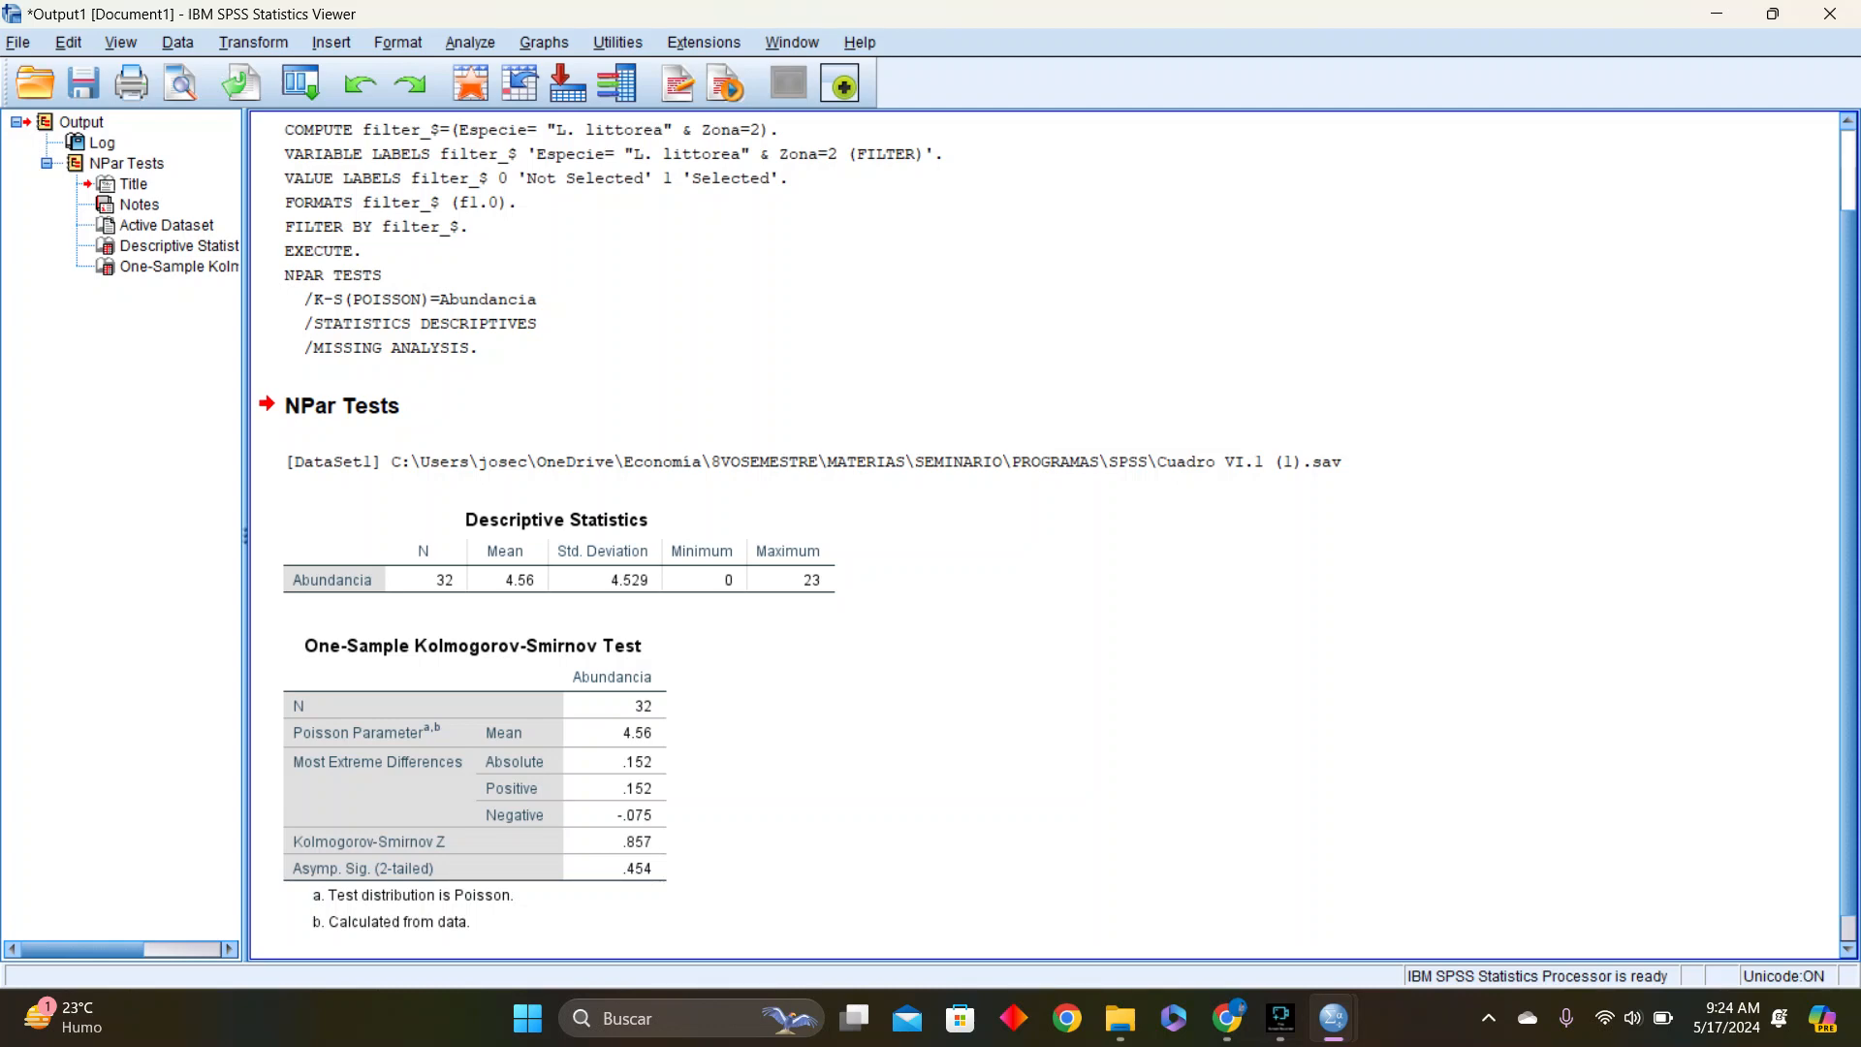
{"action": "left_click", "coordinate": [475, 783]}
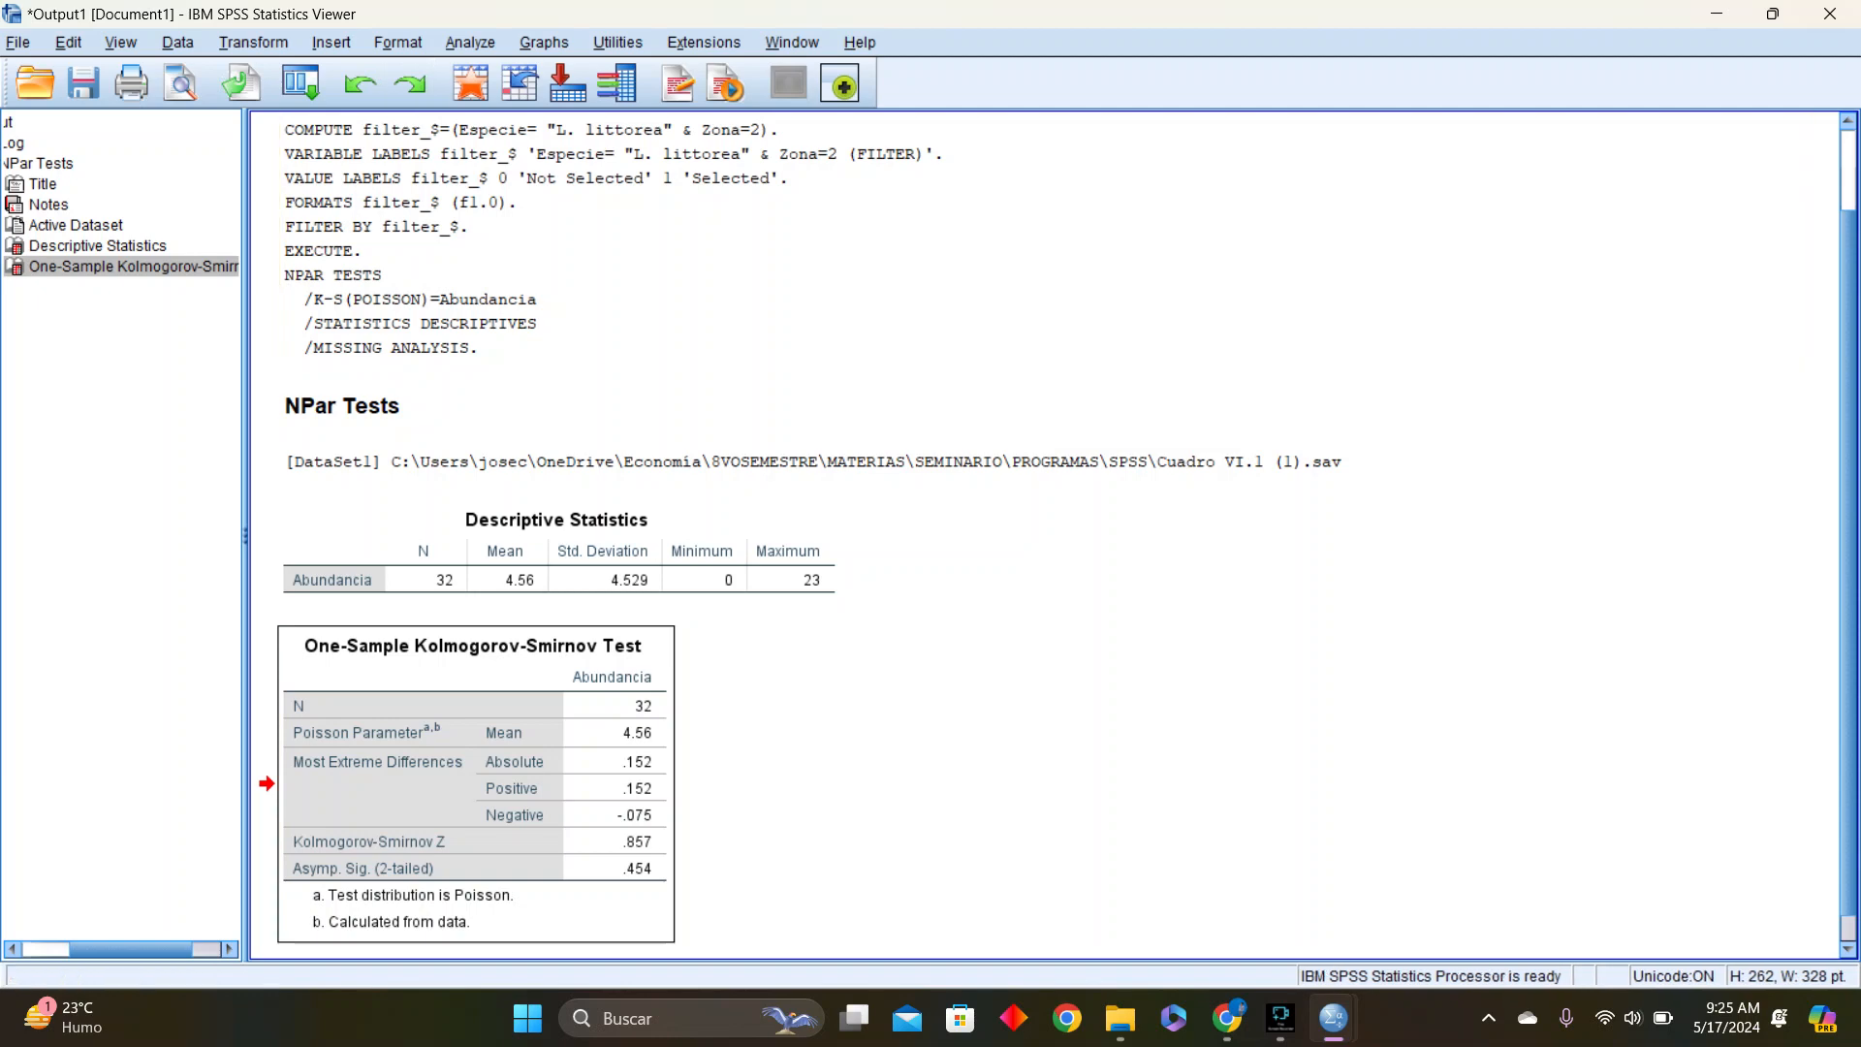
{"action": "left_click", "coordinate": [470, 43]}
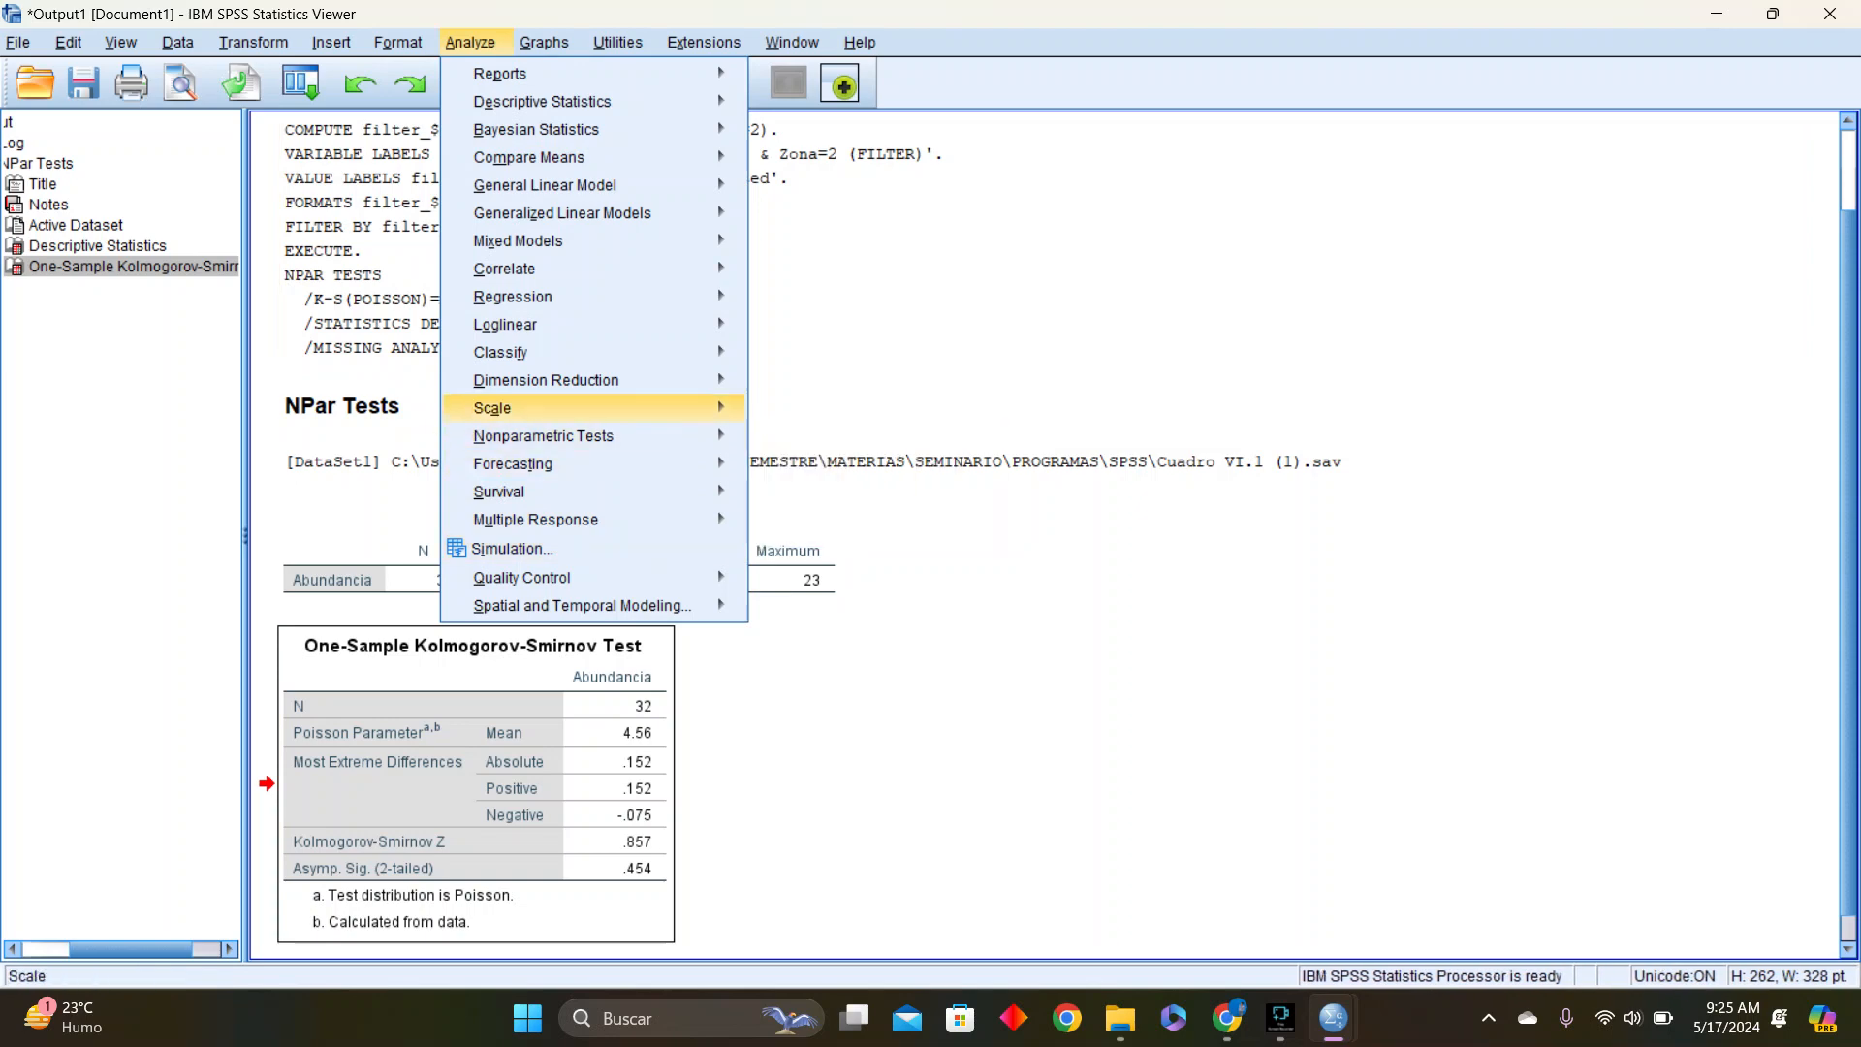
{"action": "mouse_move", "coordinate": [546, 380]}
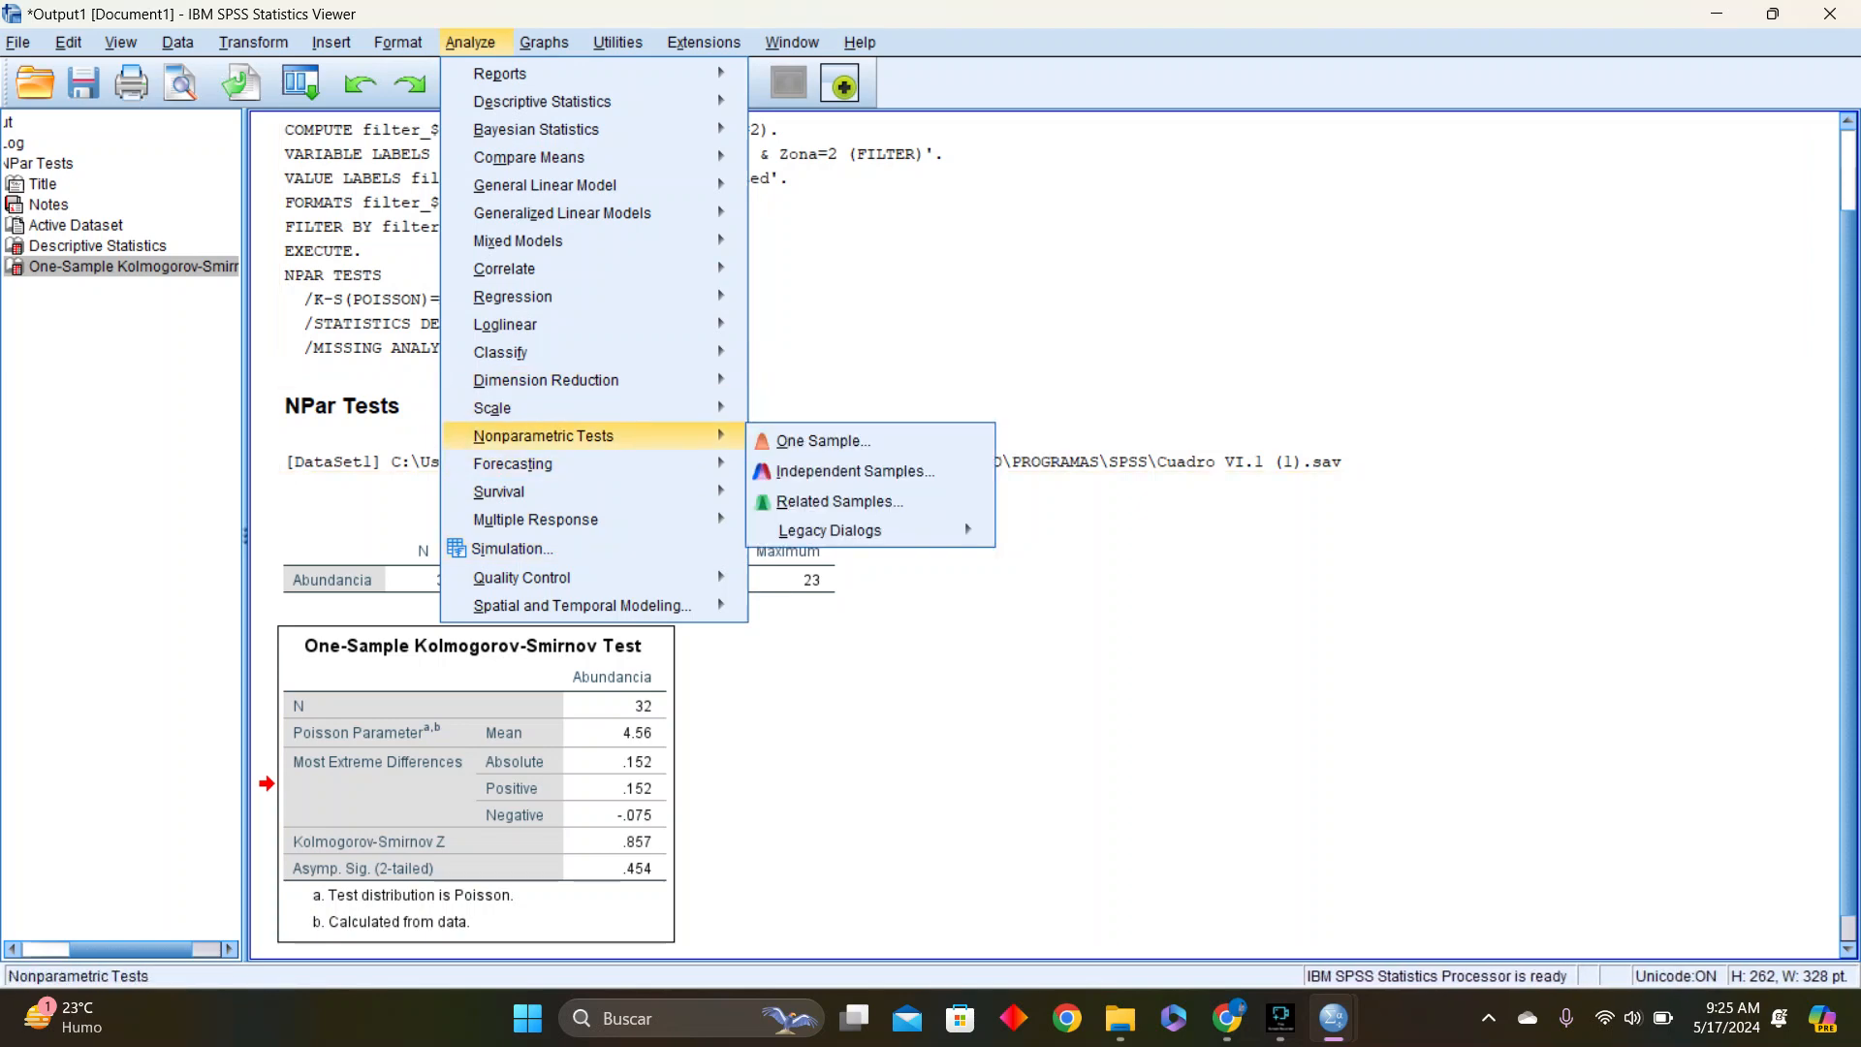
{"action": "mouse_move", "coordinate": [543, 435]}
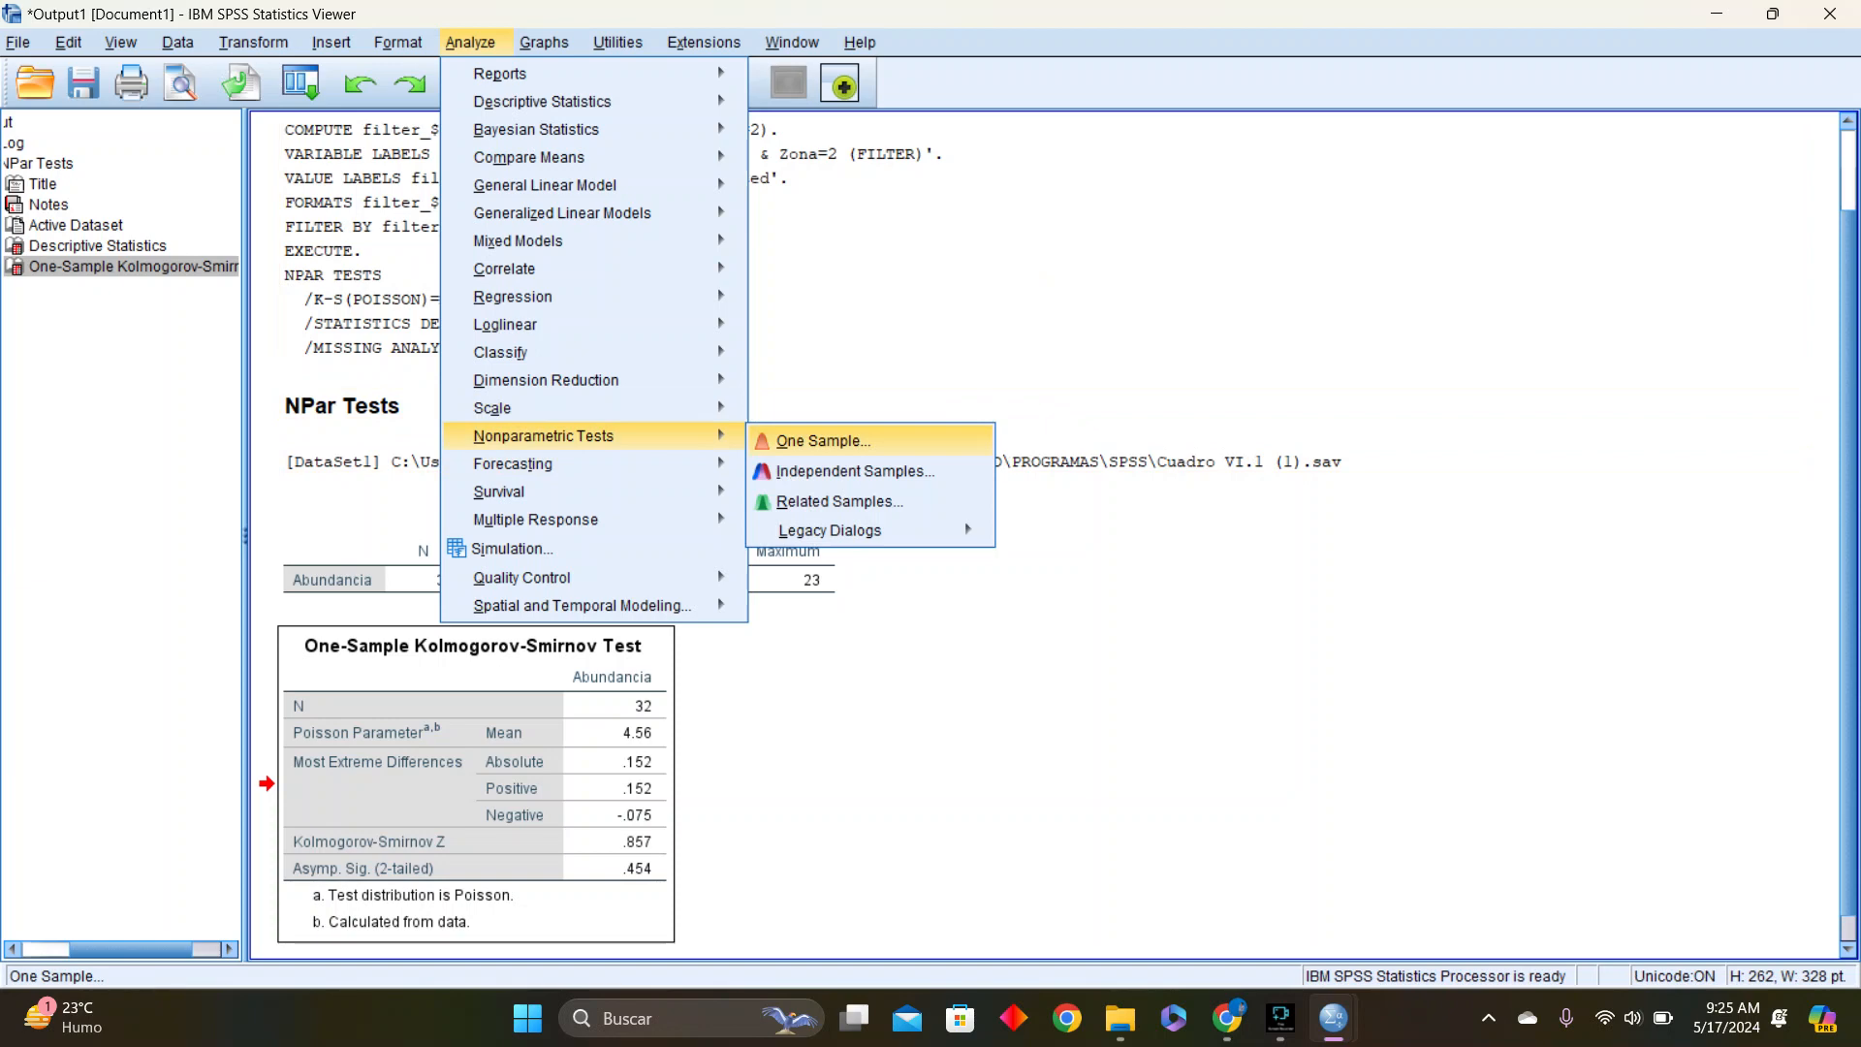
{"action": "left_click", "coordinate": [1114, 543]}
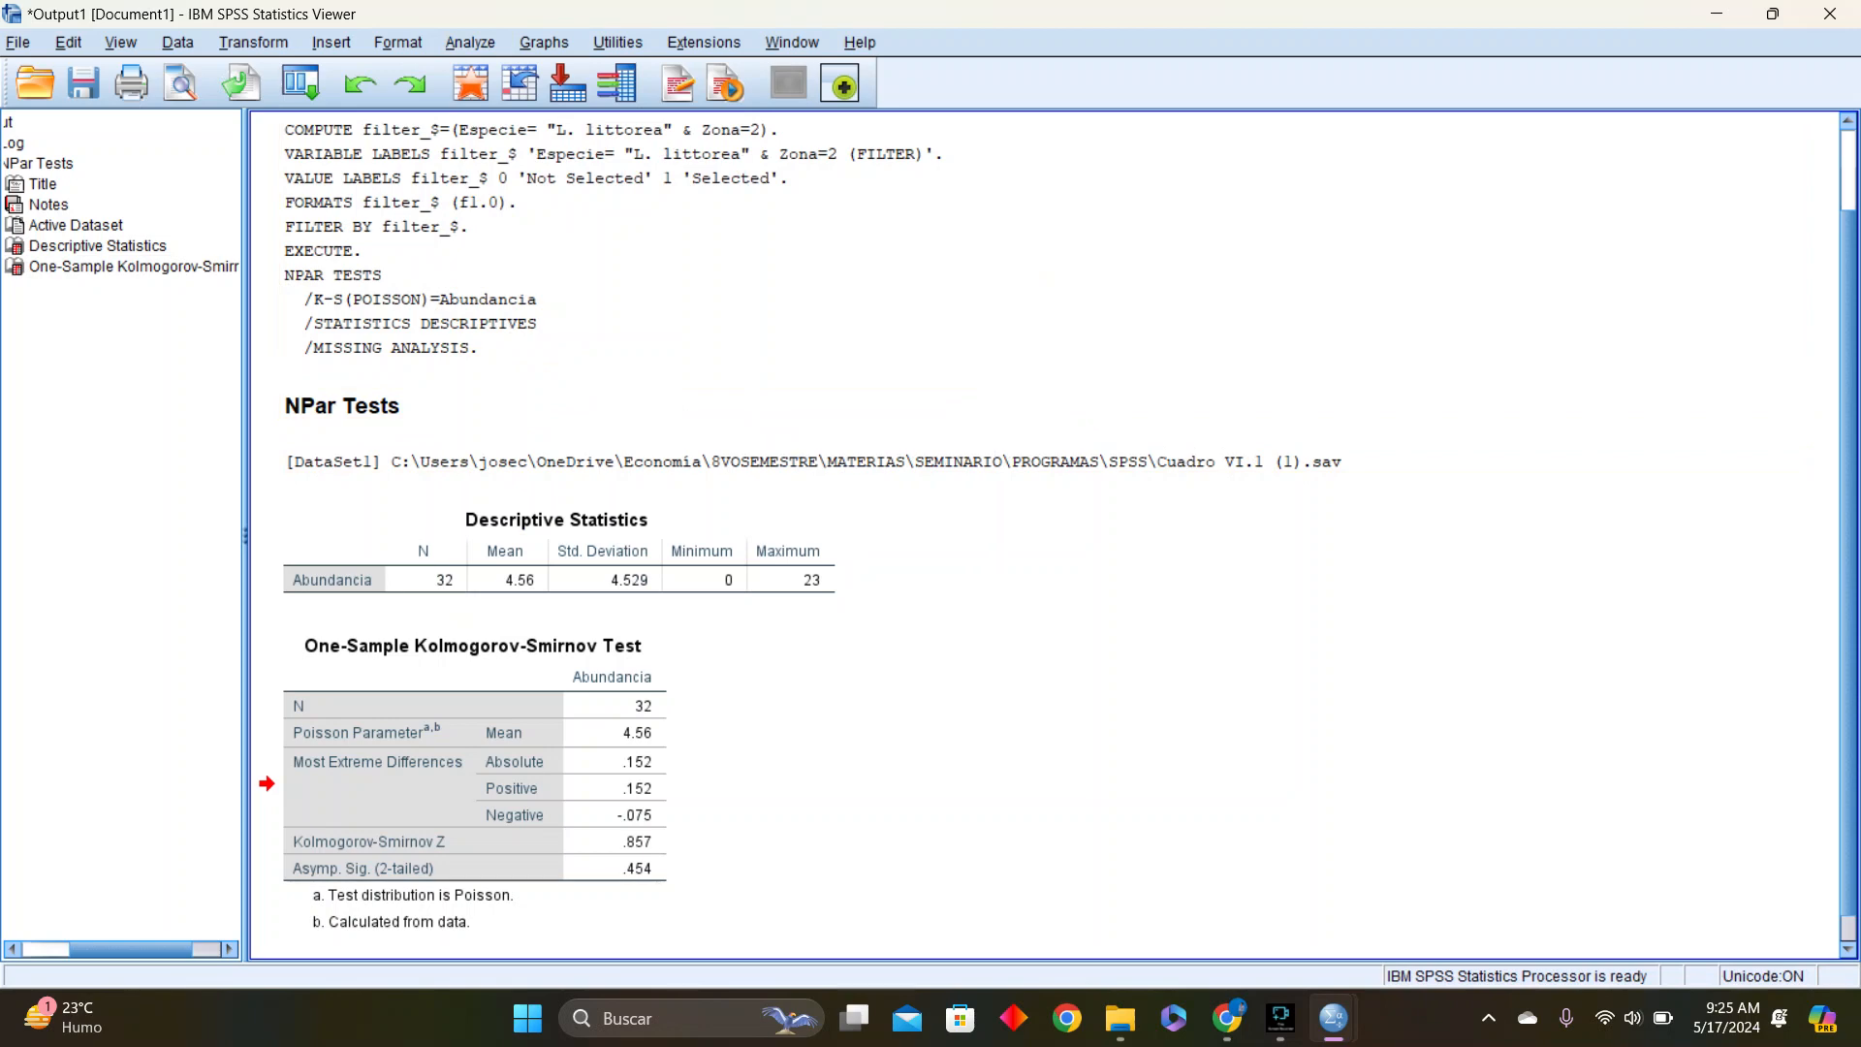
{"action": "left_click", "coordinate": [545, 42]}
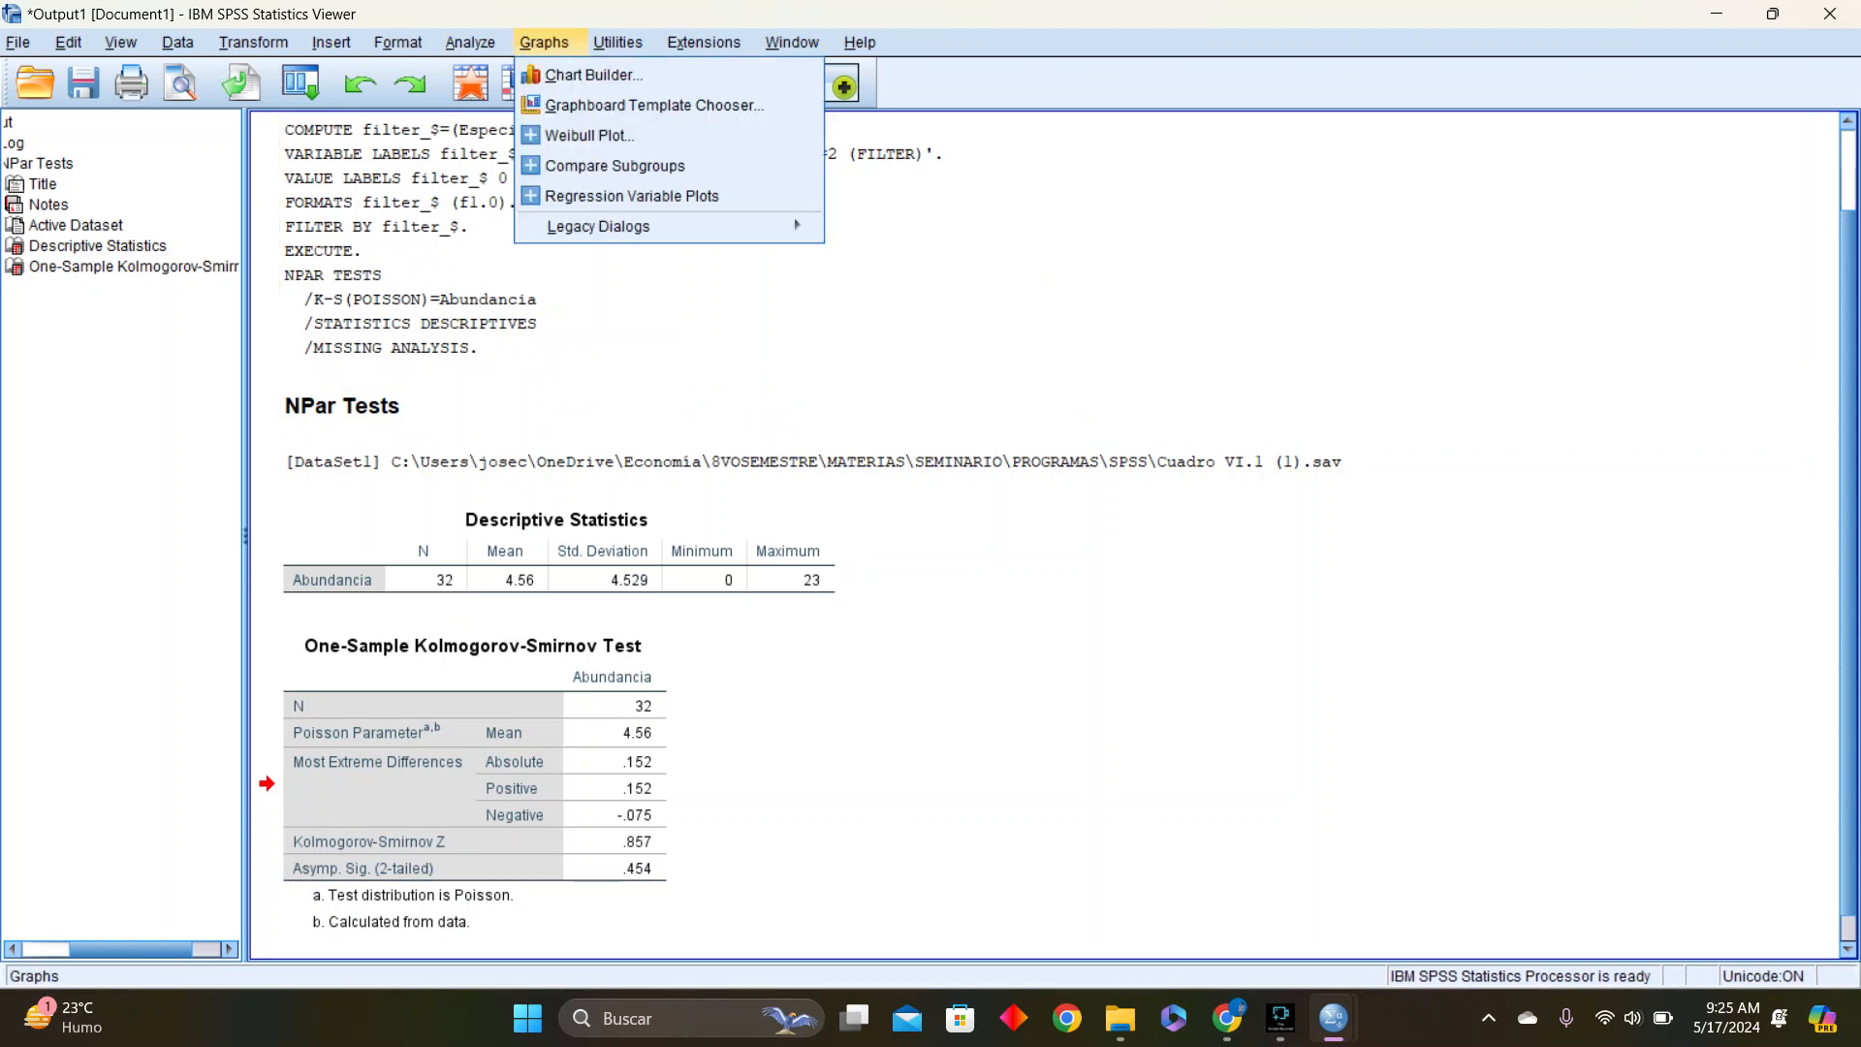
{"action": "mouse_move", "coordinate": [599, 227]}
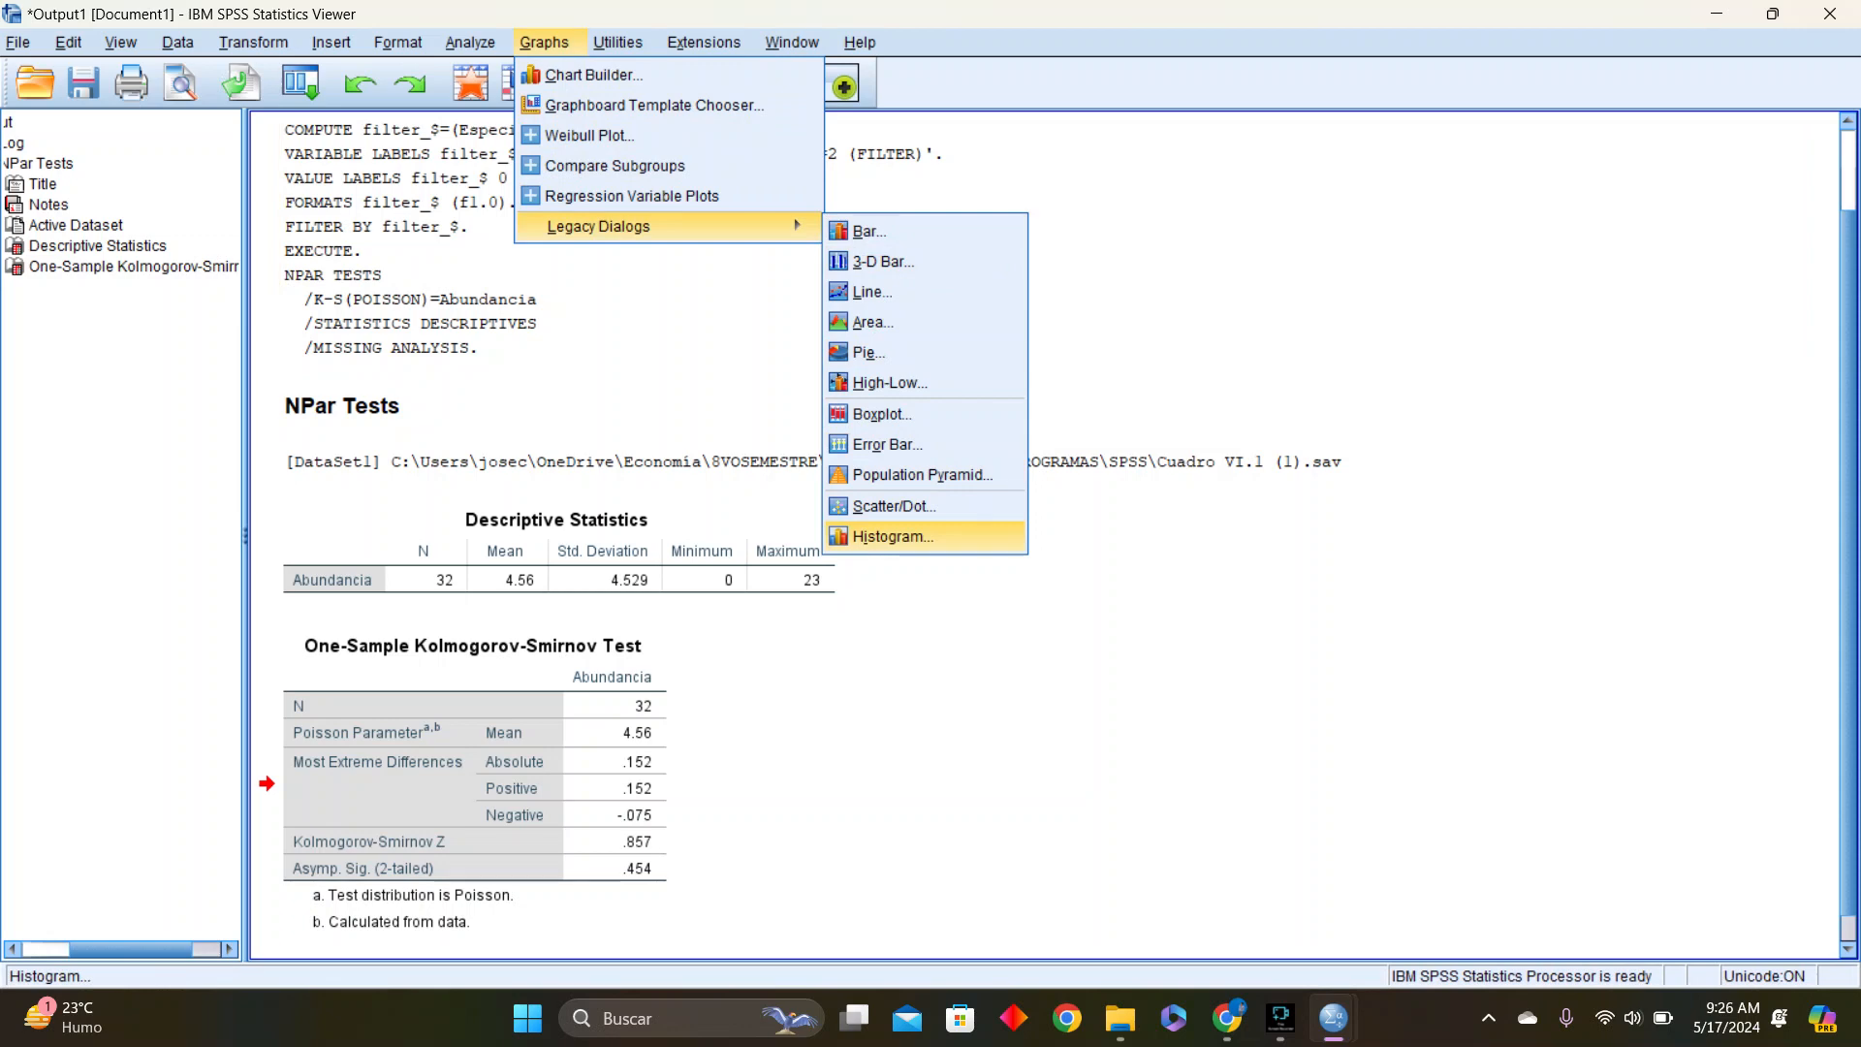
{"action": "left_click", "coordinate": [873, 321]}
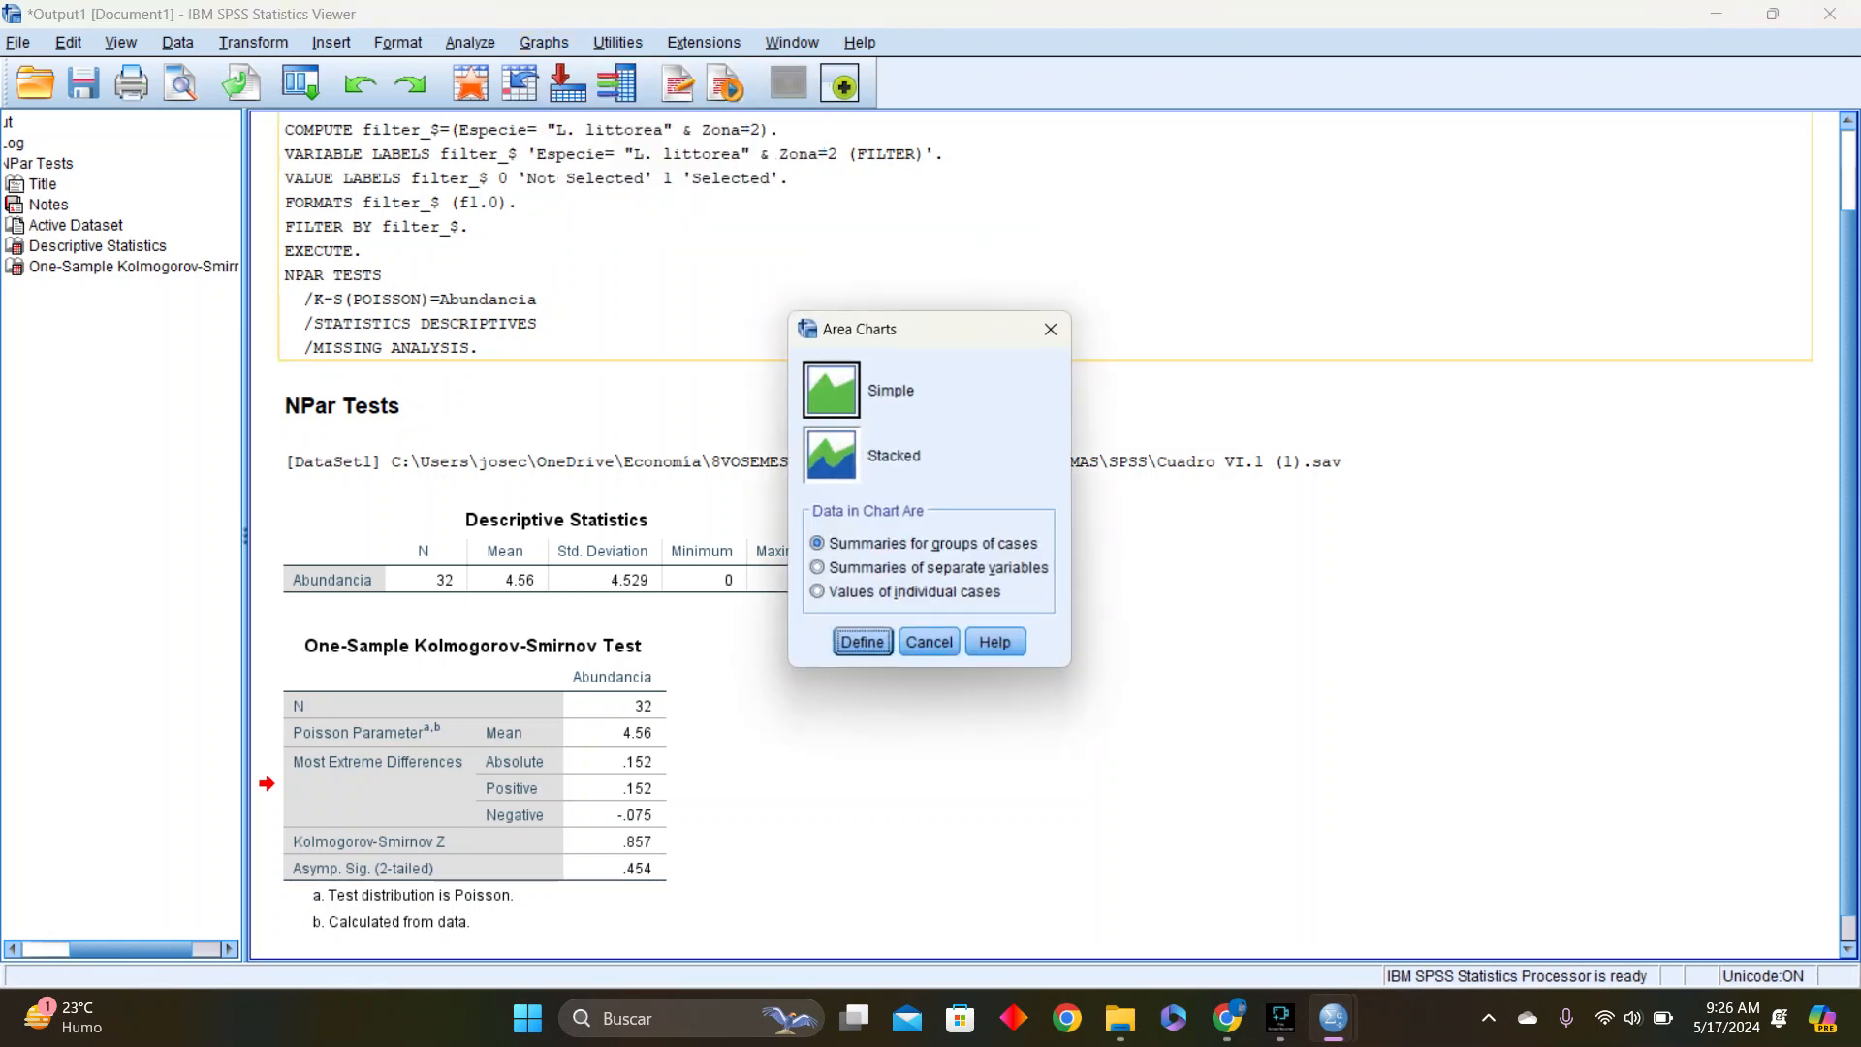
{"action": "left_click", "coordinate": [1052, 328]}
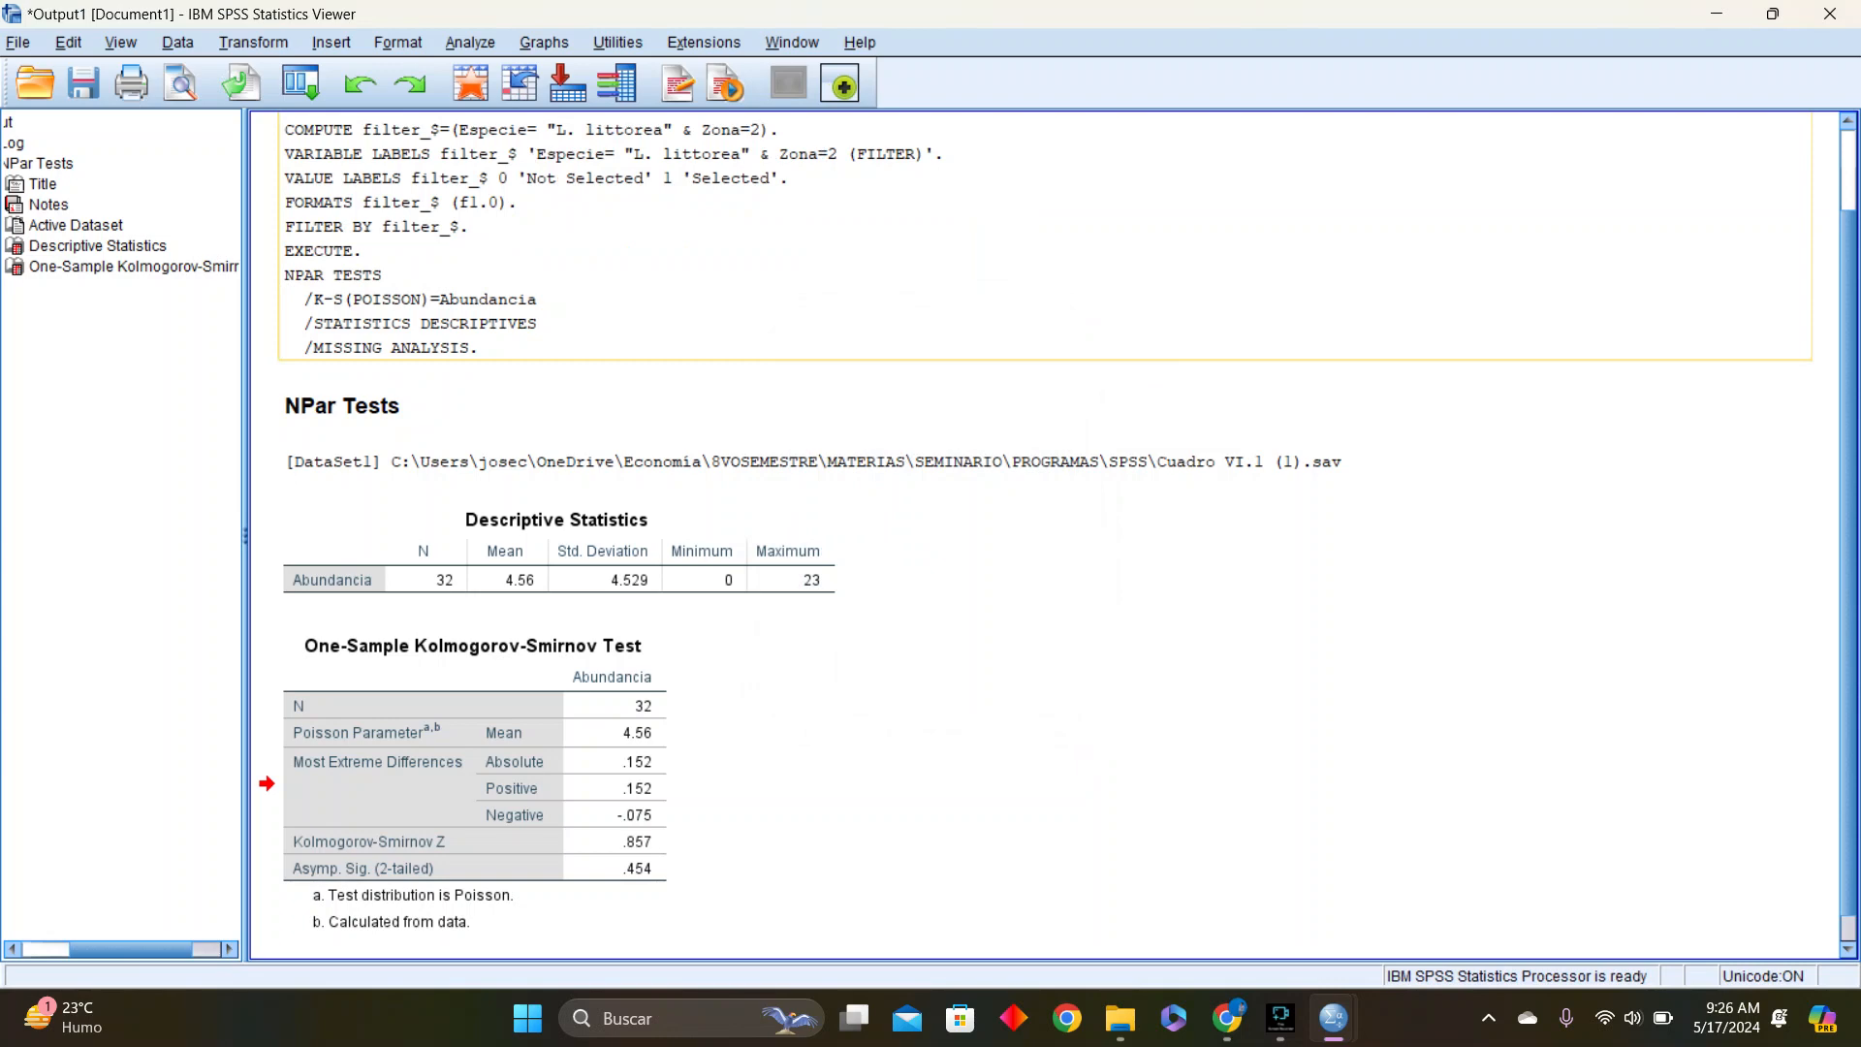
{"action": "left_click", "coordinate": [475, 783]}
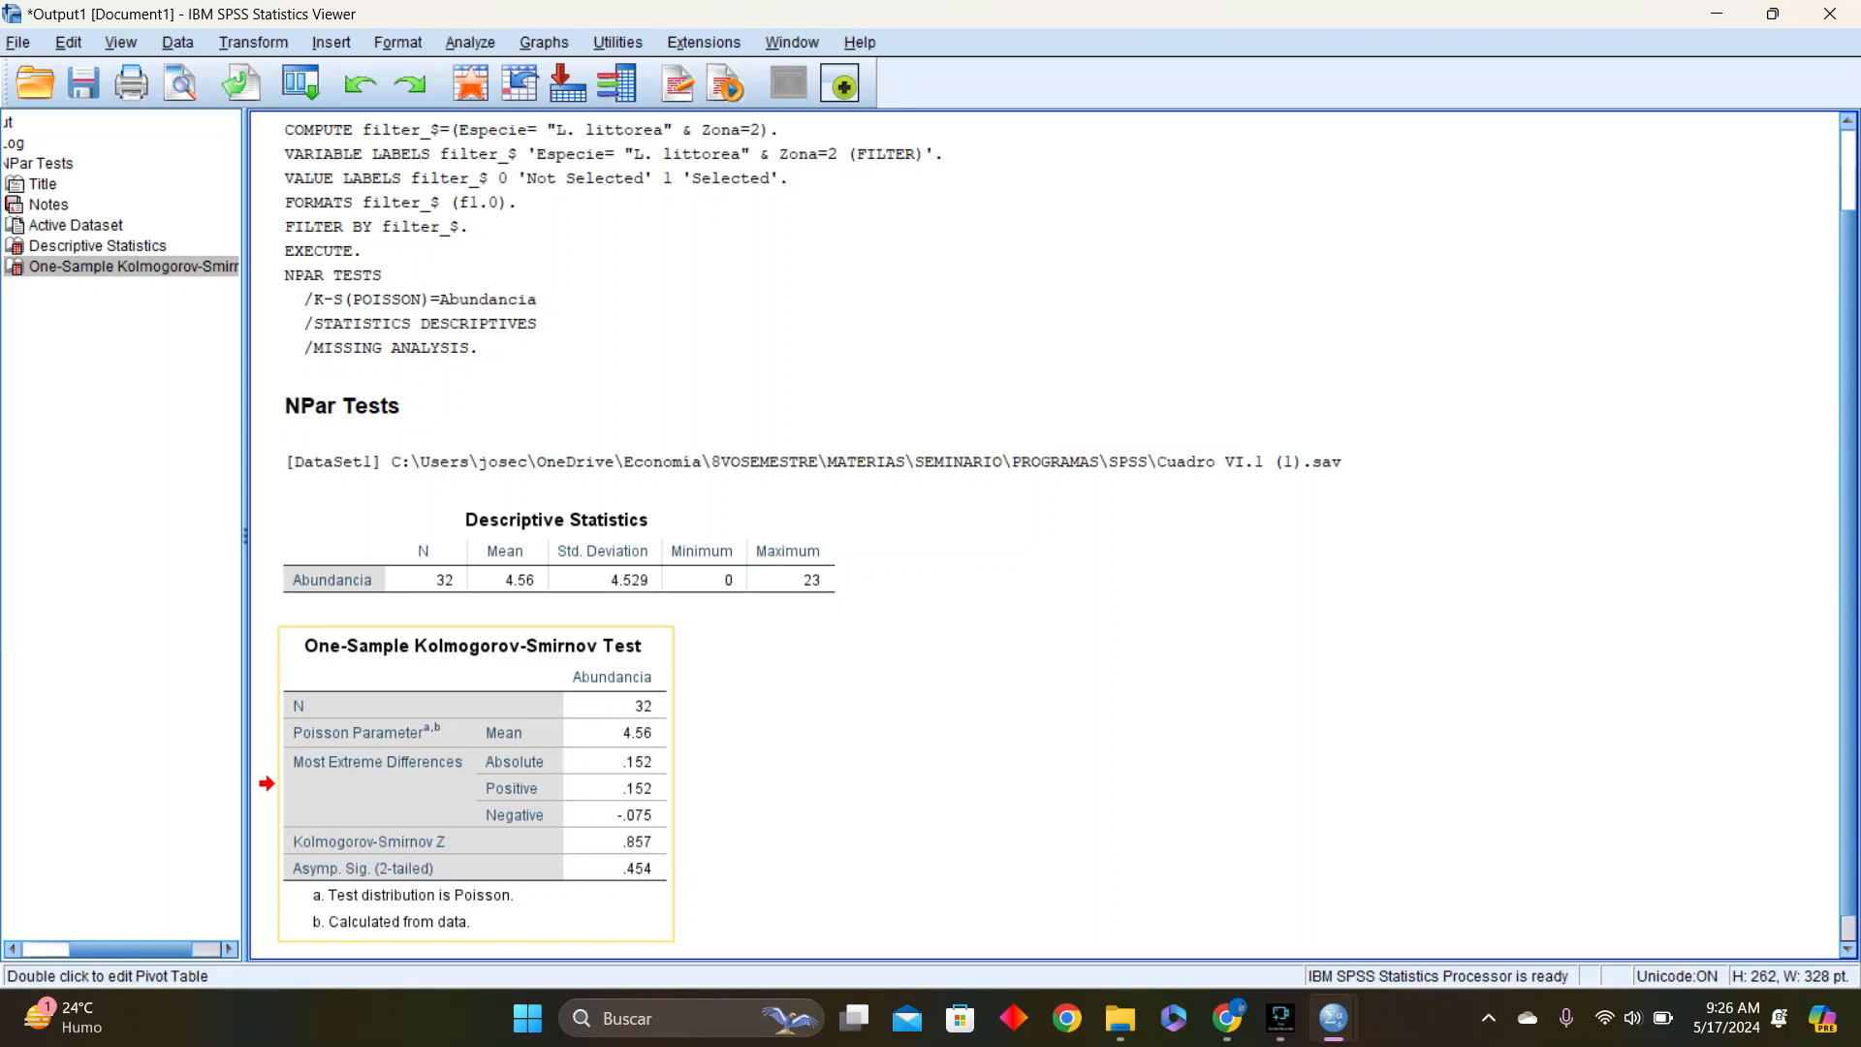
{"action": "right_click", "coordinate": [587, 802]}
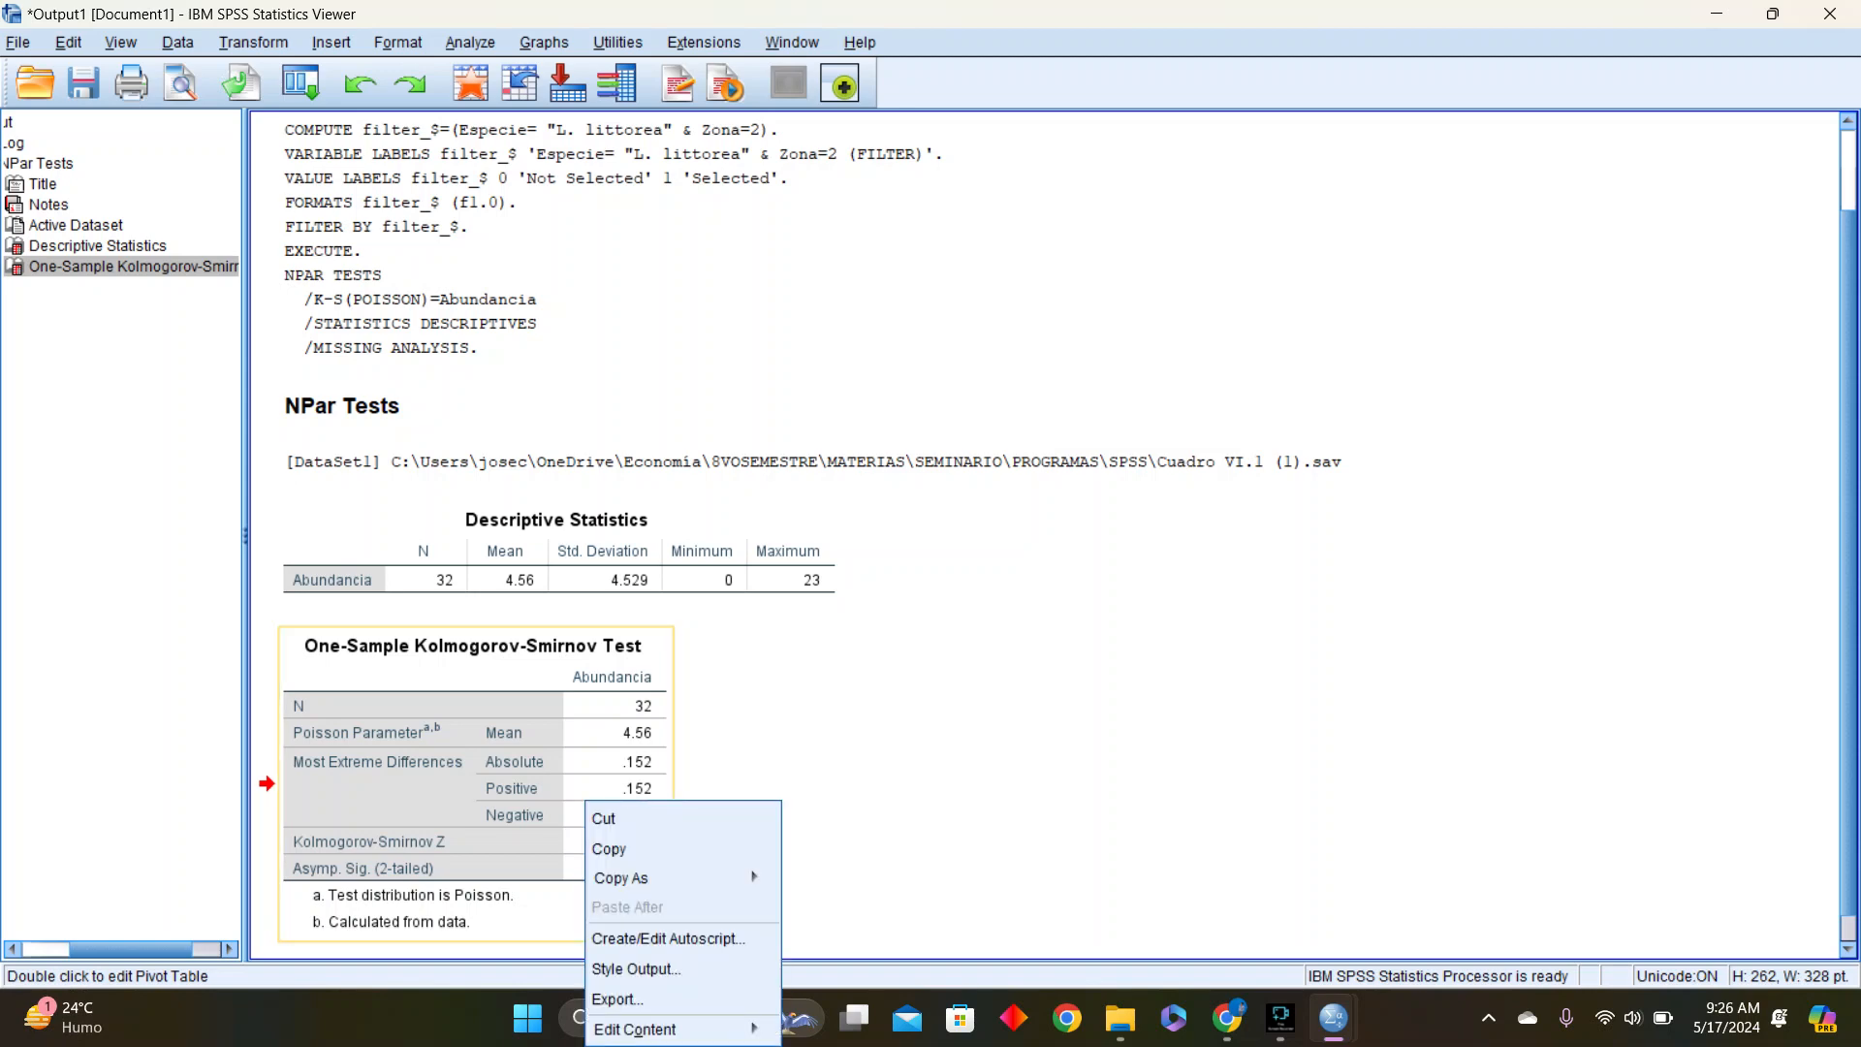
{"action": "left_click", "coordinate": [1045, 238]}
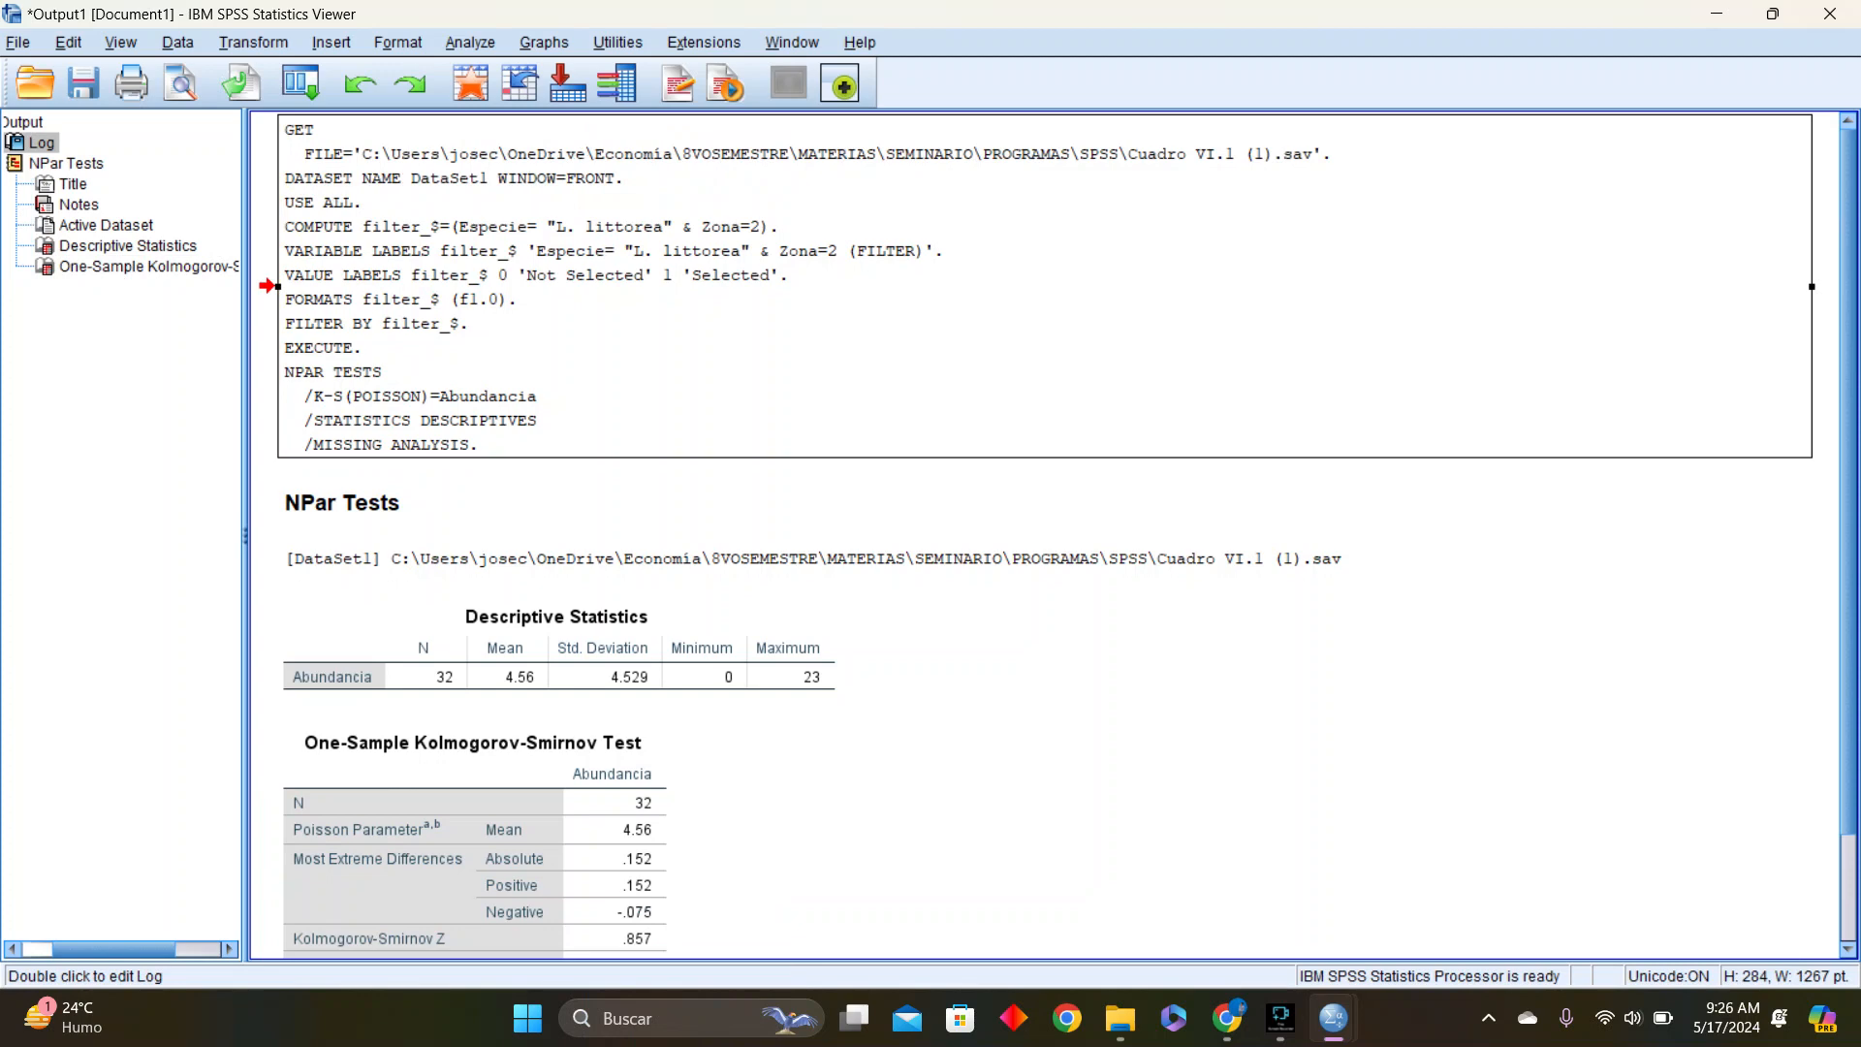
Open the Select Cases condition and clear the existing species and zone expression
{"action": "left_click", "coordinate": [471, 42]}
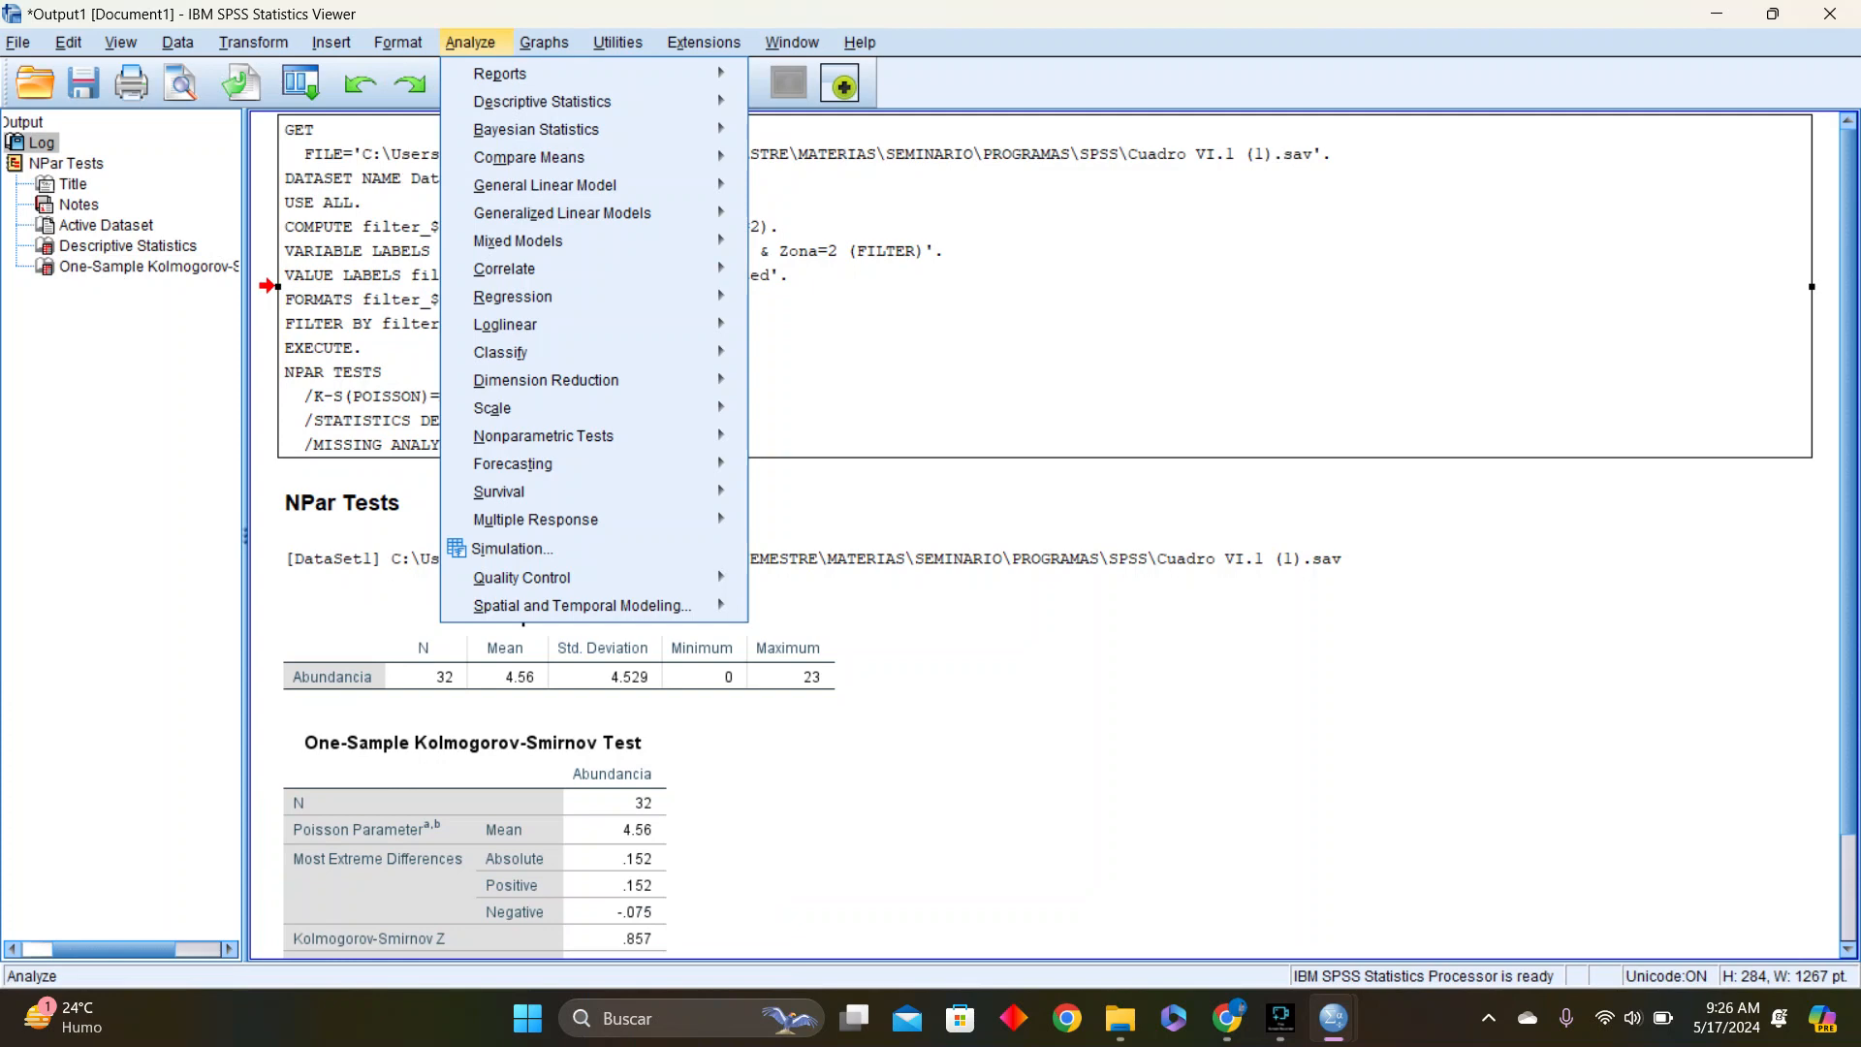
{"action": "mouse_move", "coordinate": [178, 42]}
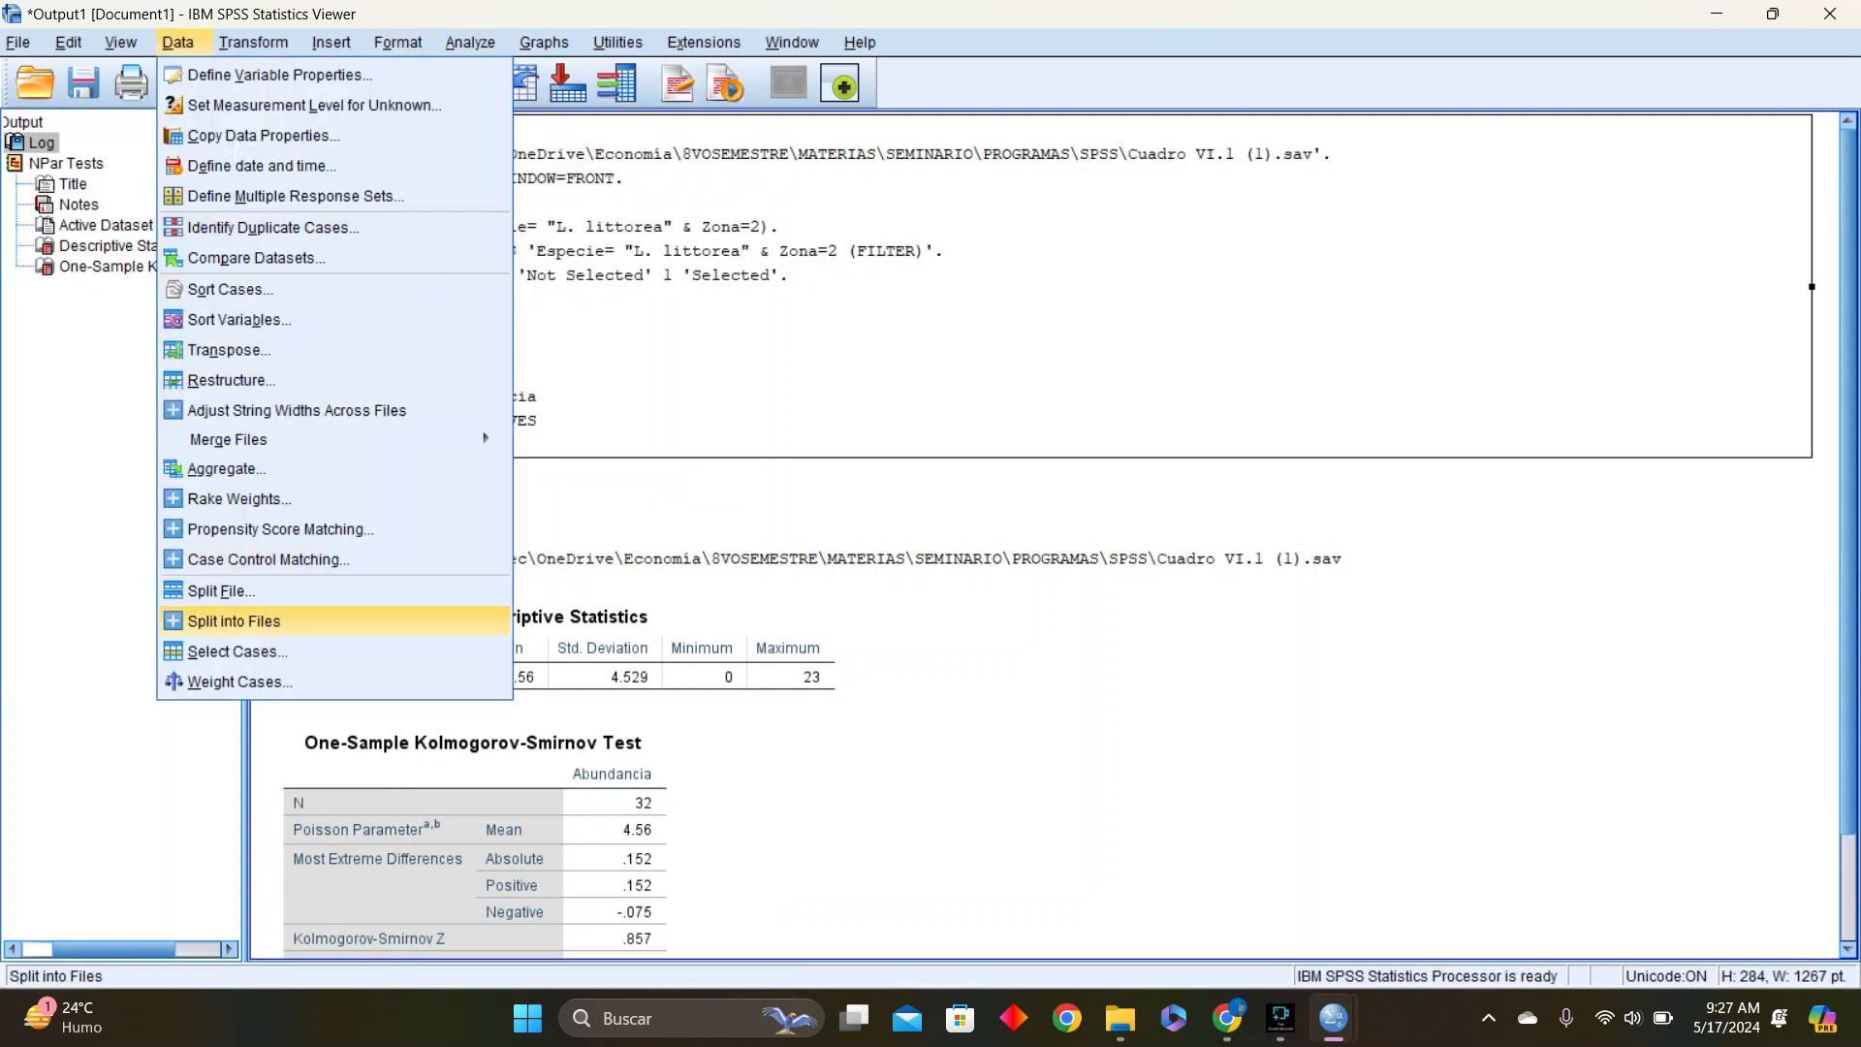
{"action": "left_click", "coordinate": [237, 651]}
{"action": "left_click", "coordinate": [924, 265]}
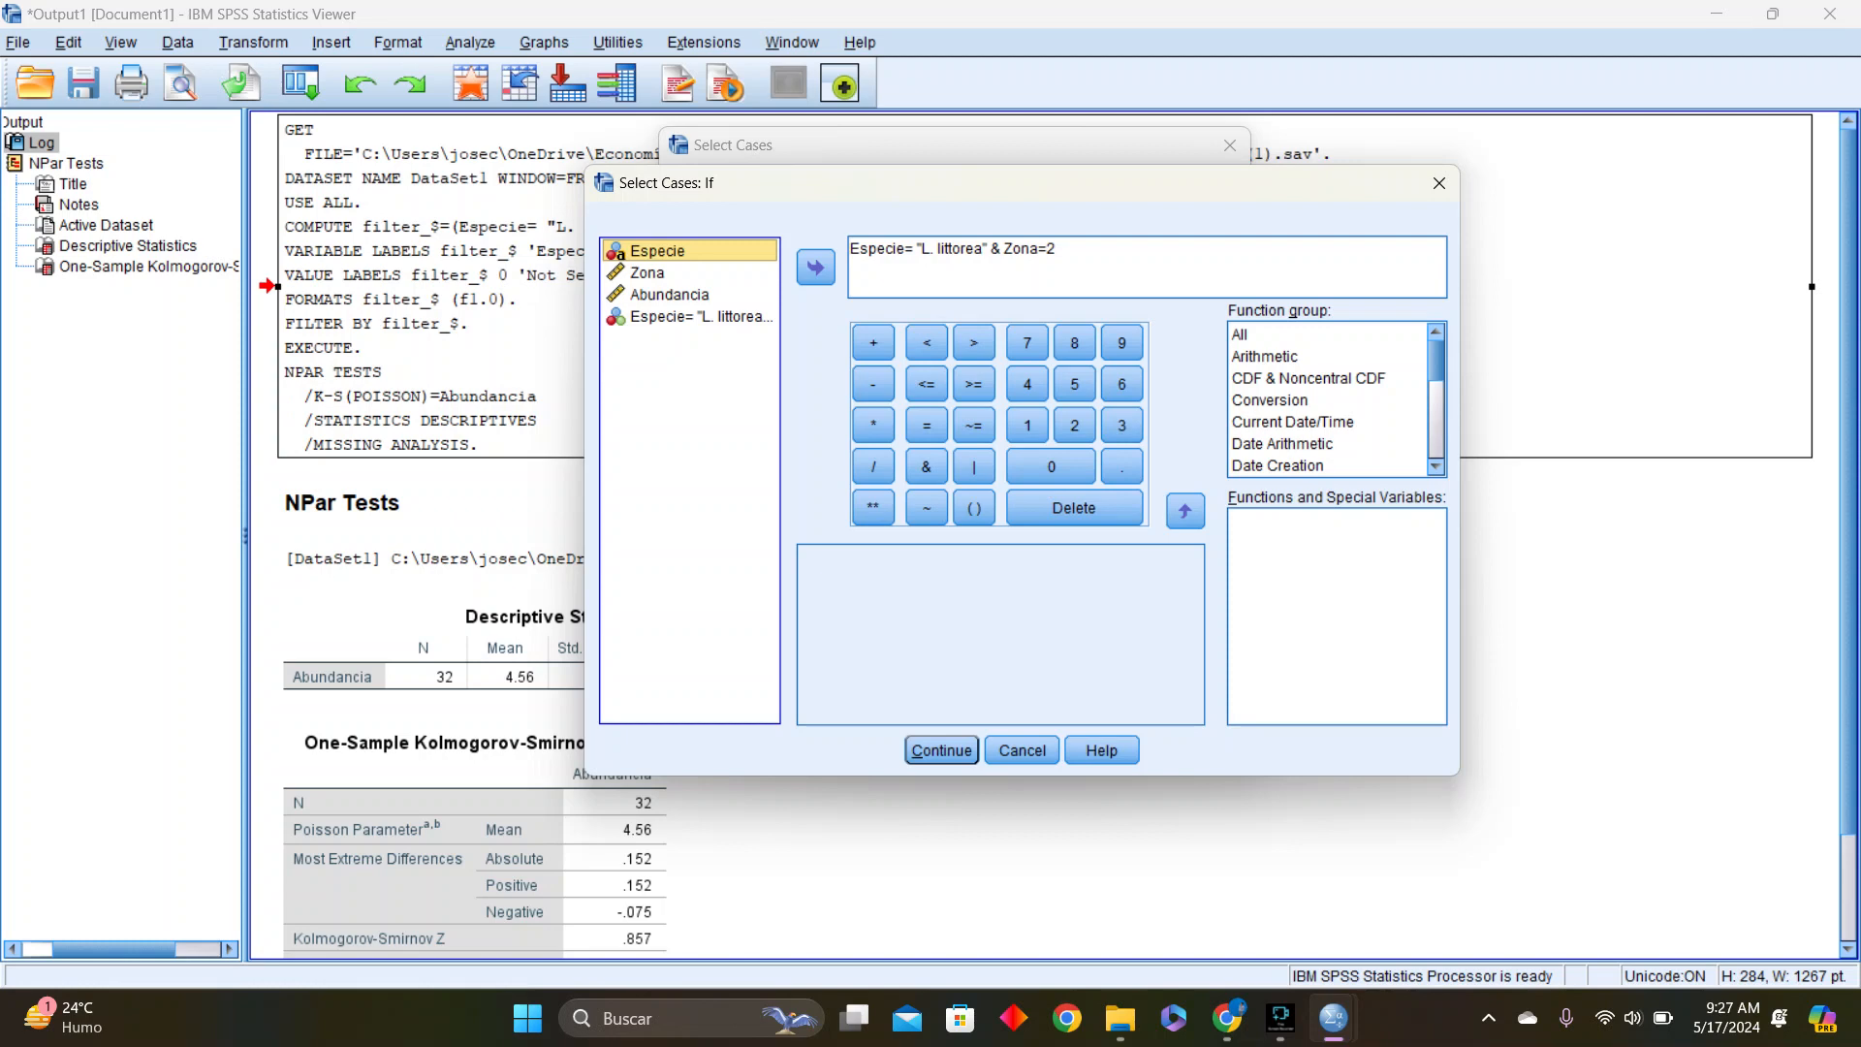
{"action": "left_click_drag", "start_coordinate": [1001, 250], "coordinate": [850, 250]}
{"action": "key", "text": "BackSpace"}
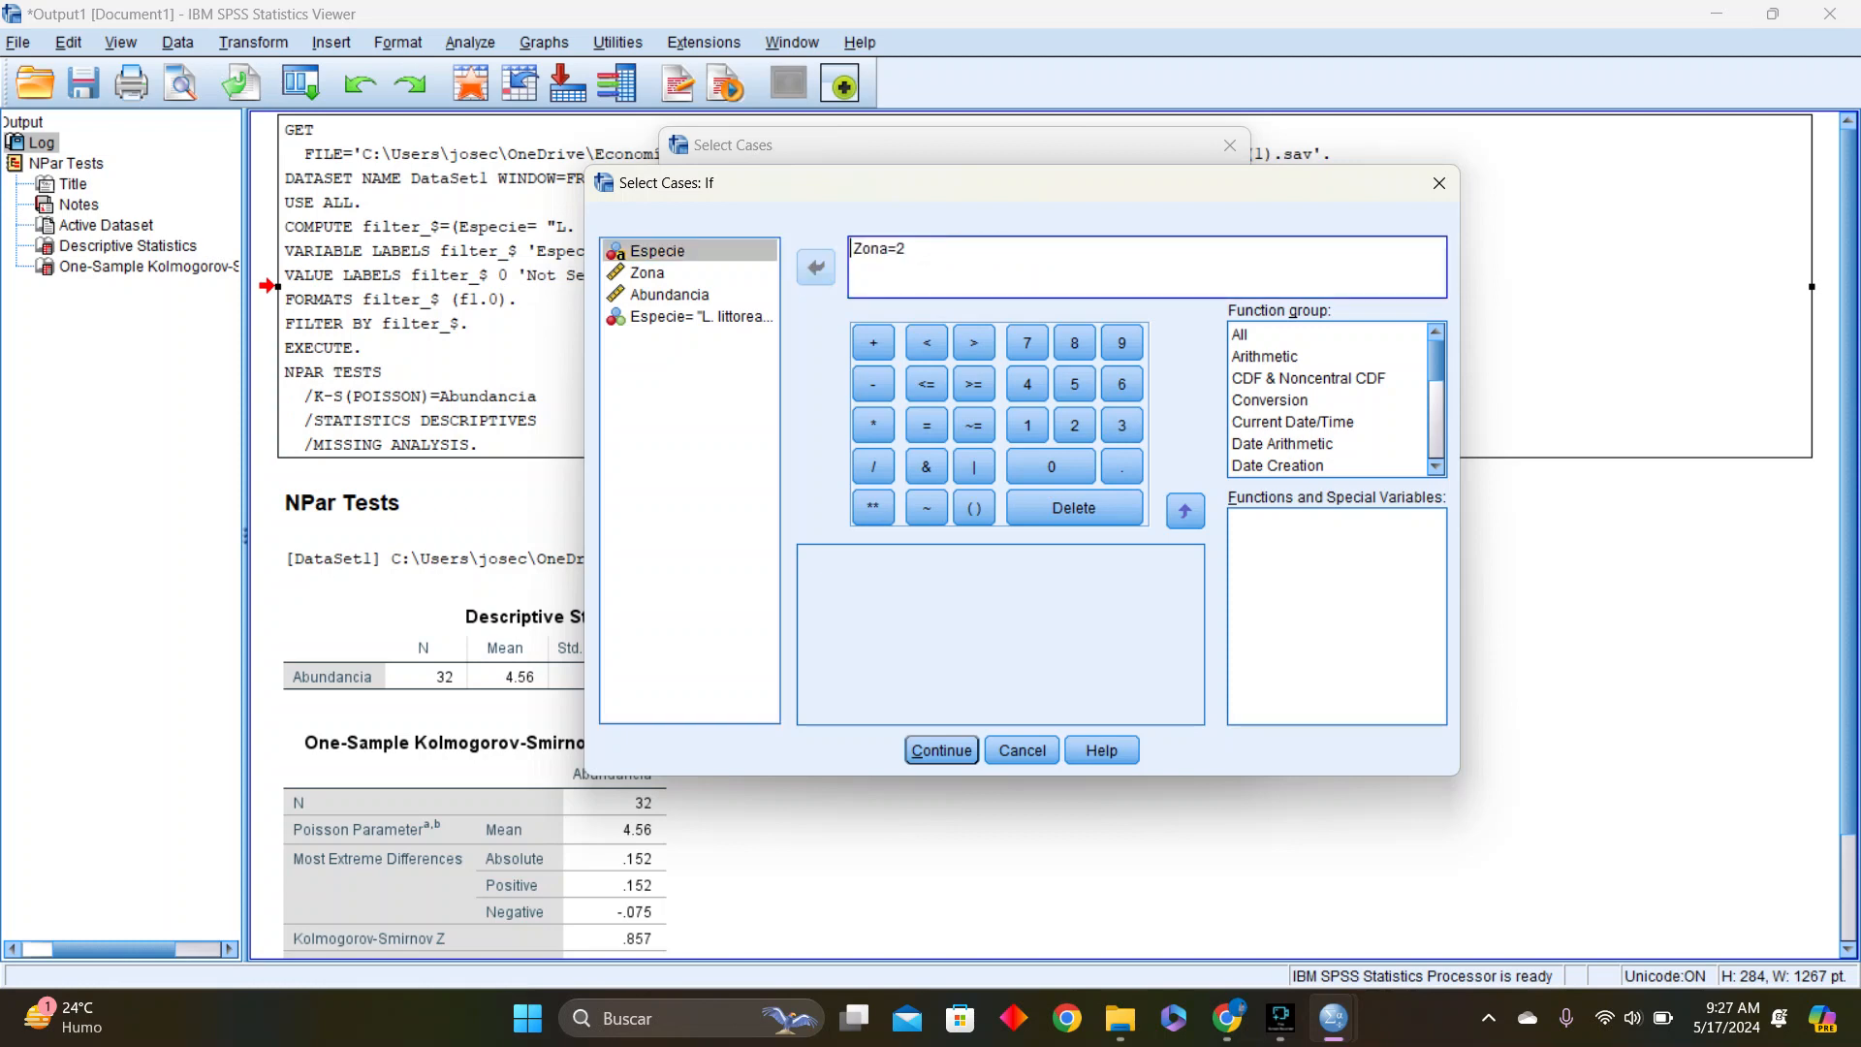
{"action": "key", "text": "BackSpace"}
{"action": "key", "text": "BackSpace"}
{"action": "key", "text": "BackSpace"}
{"action": "key", "text": "BackSpace"}
{"action": "key", "text": "BackSpace"}
{"action": "key", "text": "BackSpace"}
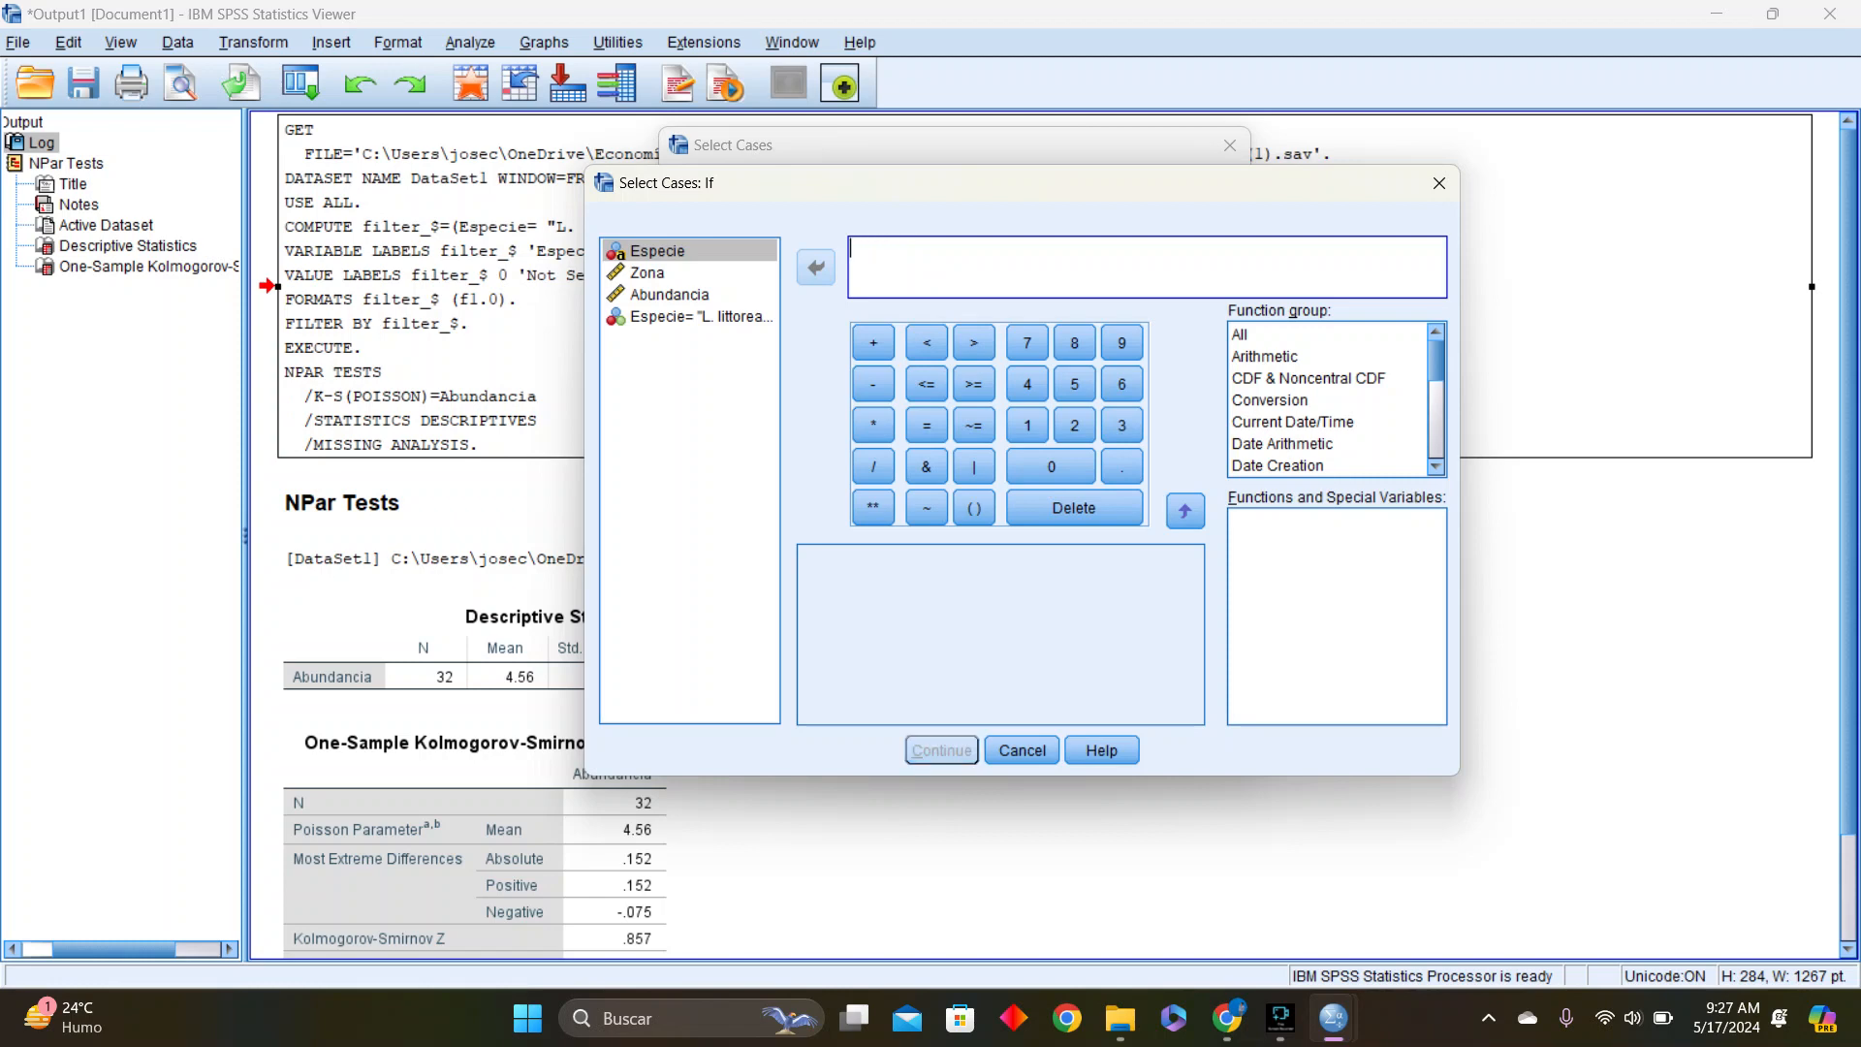
Define the selection condition as Zona=1 and apply the filter to the cases
{"action": "left_click", "coordinate": [648, 273]}
{"action": "left_click", "coordinate": [816, 268]}
{"action": "type", "text": "=1"}
{"action": "key", "text": "BackSpace"}
{"action": "key", "text": "BackSpace"}
{"action": "type", "text": "=1"}
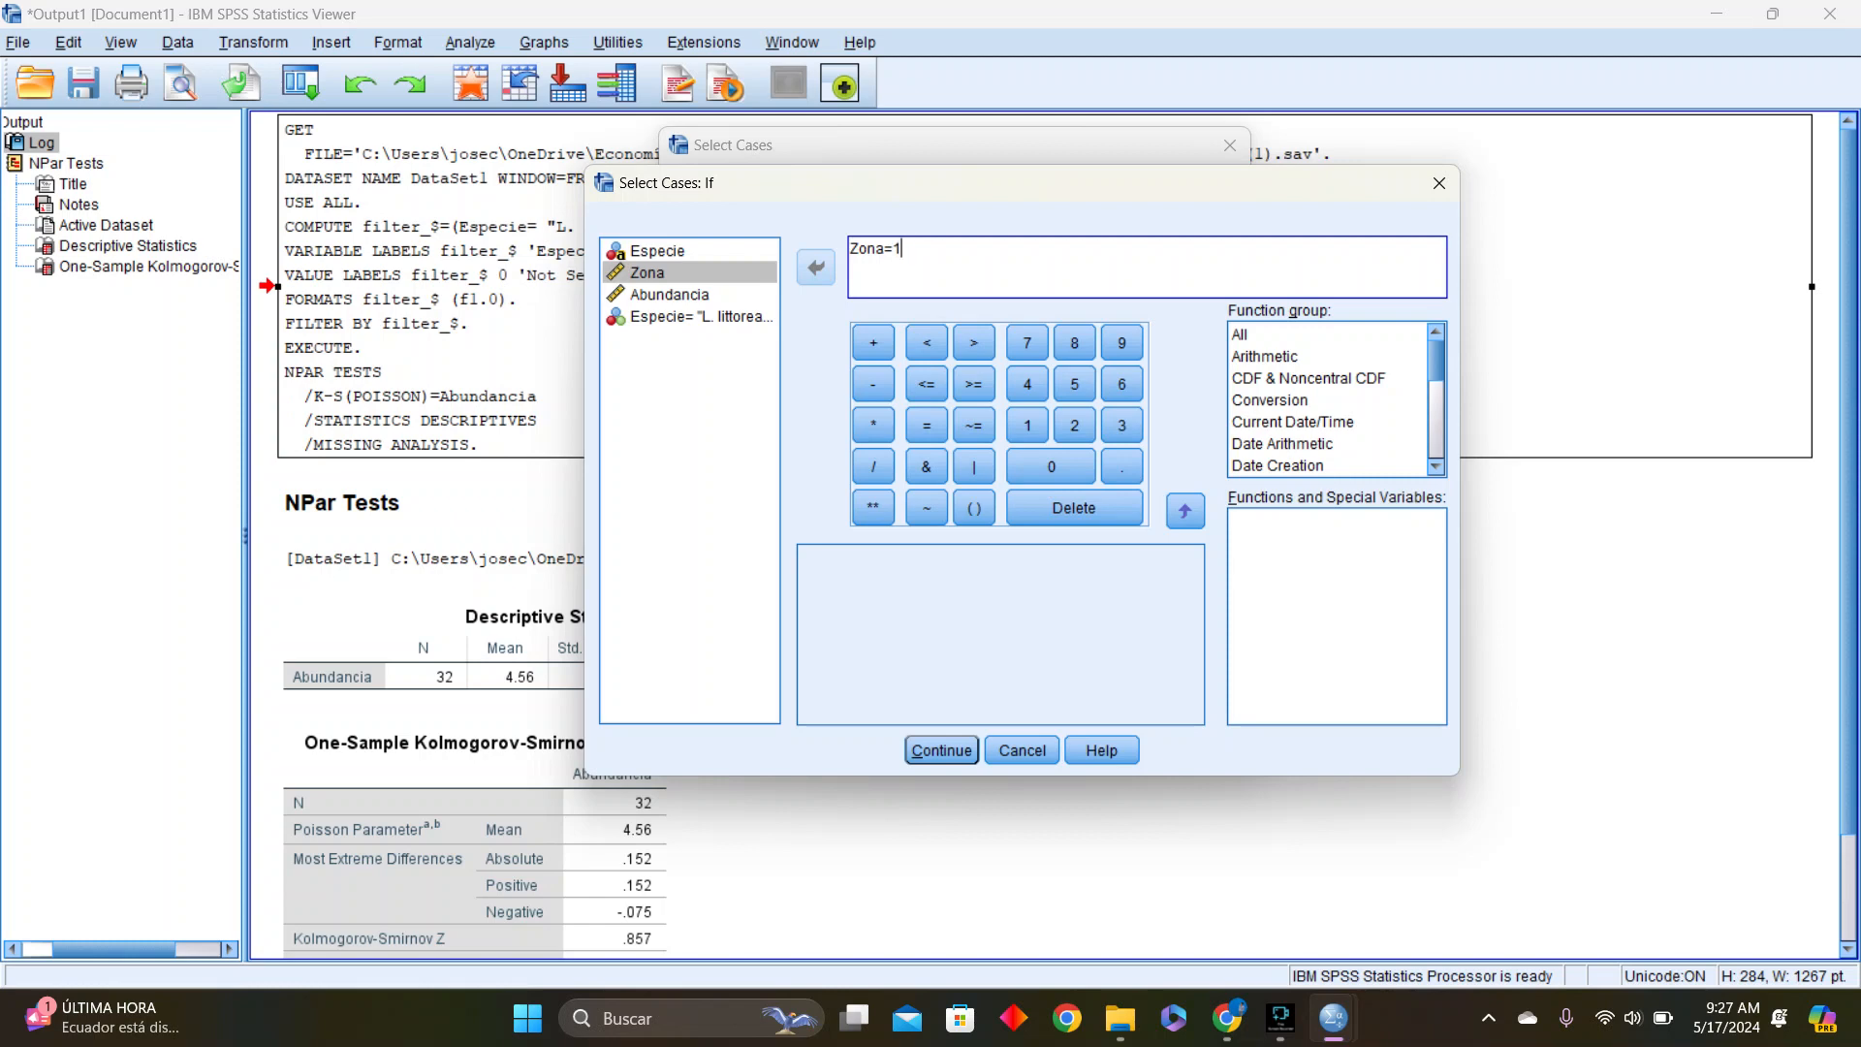
{"action": "key", "text": "Return"}
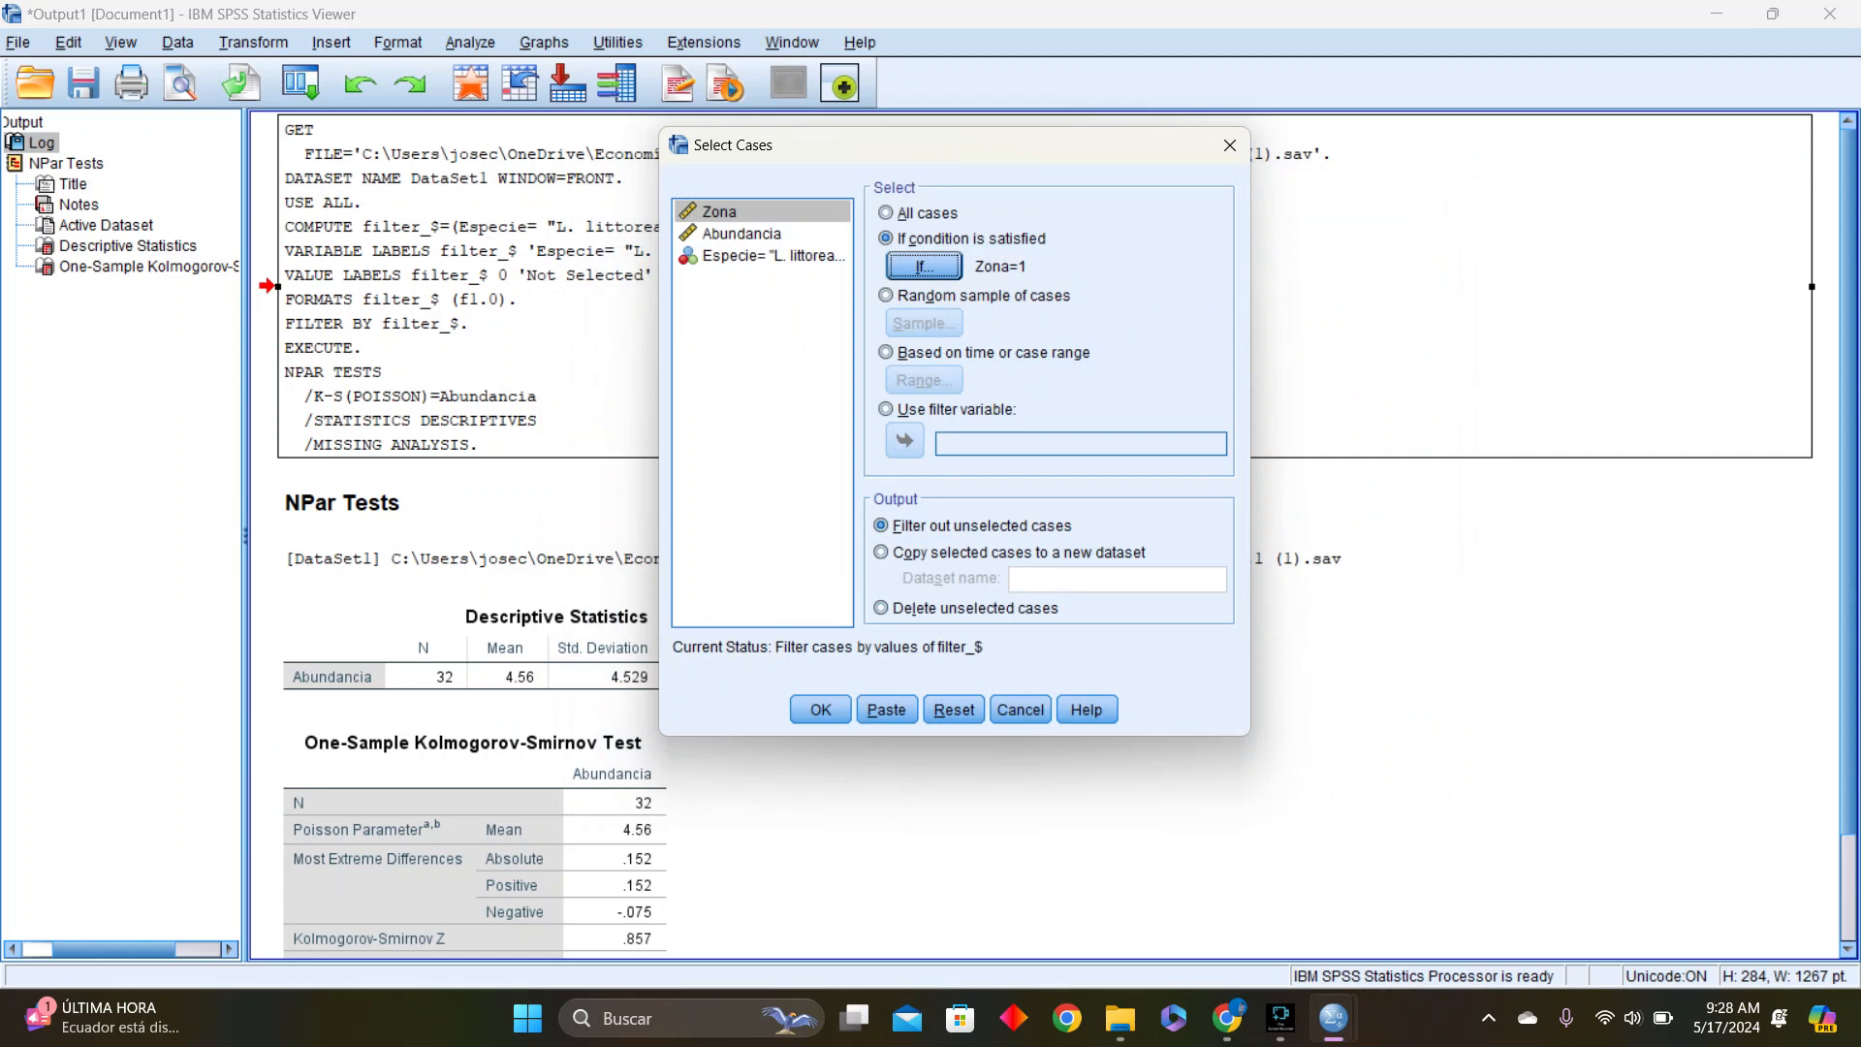
{"action": "left_click", "coordinate": [820, 709]}
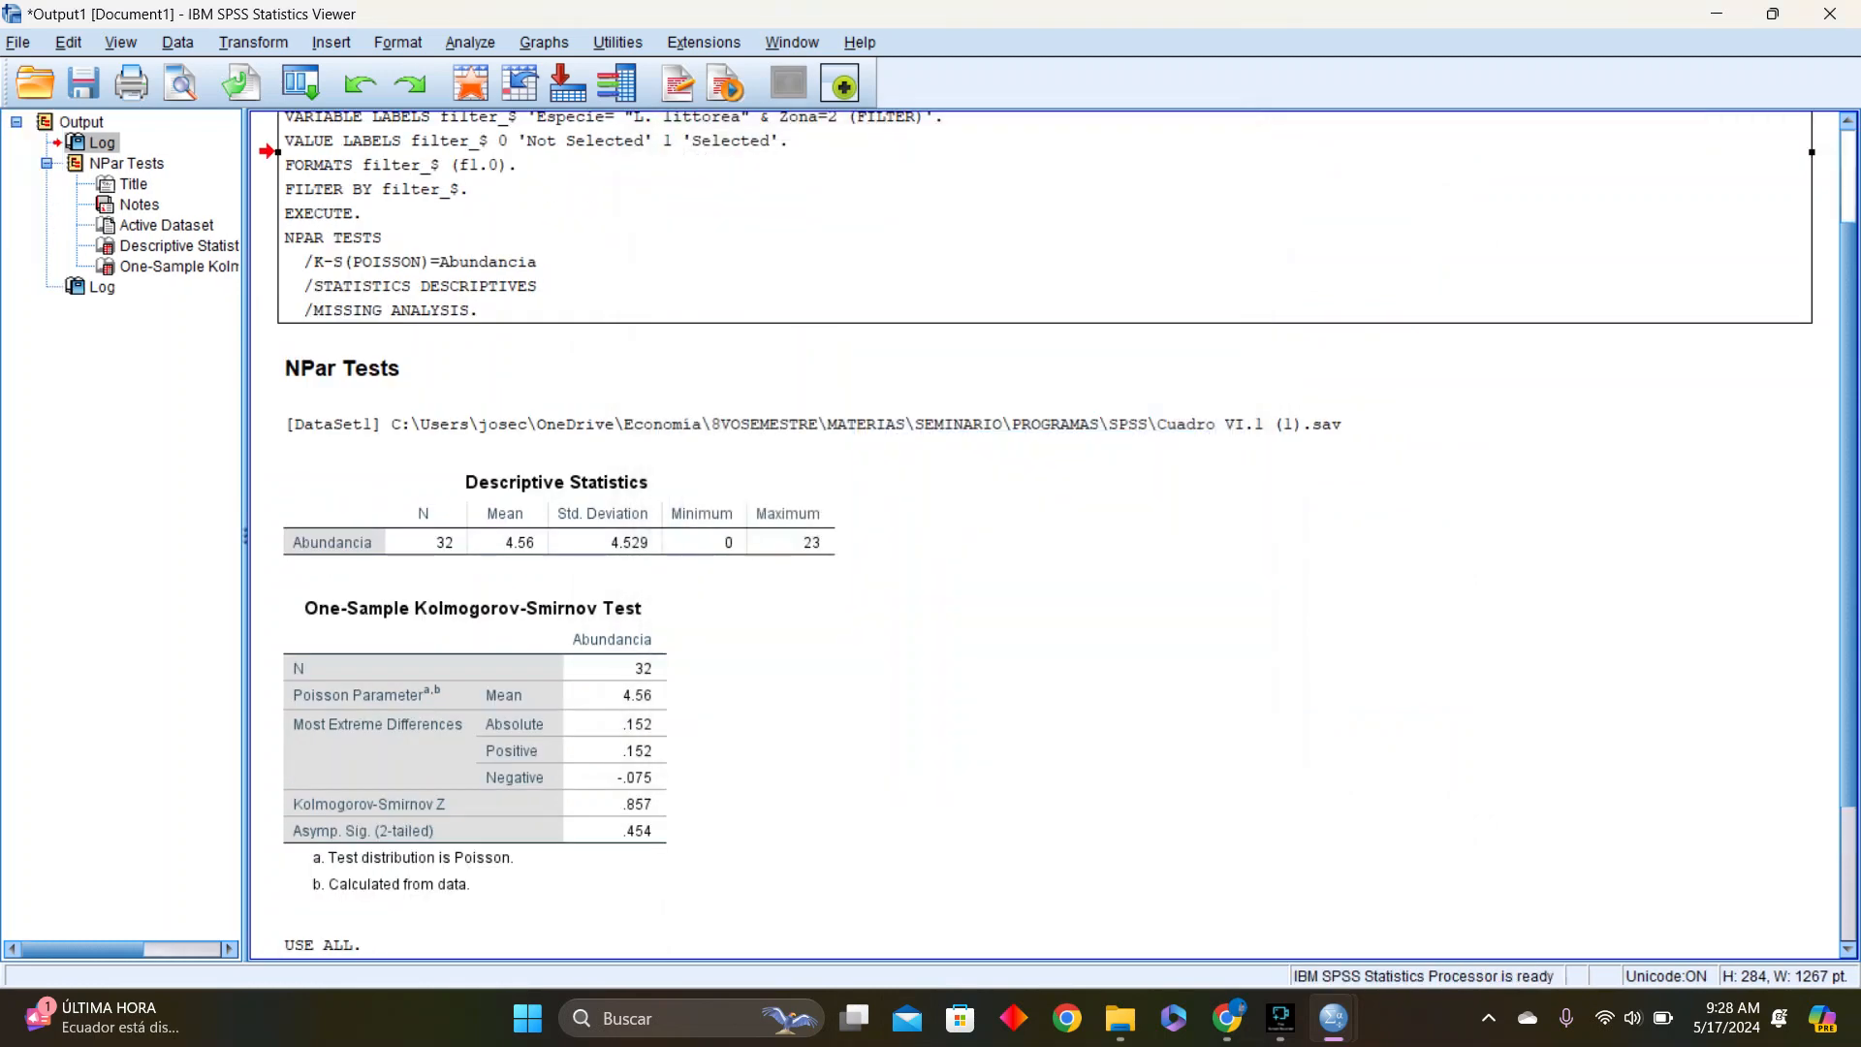
Review the filter log and check which rows of the Cuadro VI.1 (1) dataset are selected, returning to the output document
{"action": "scroll", "coordinate": [1045, 535], "scroll_direction": "down", "scroll_amount": 4}
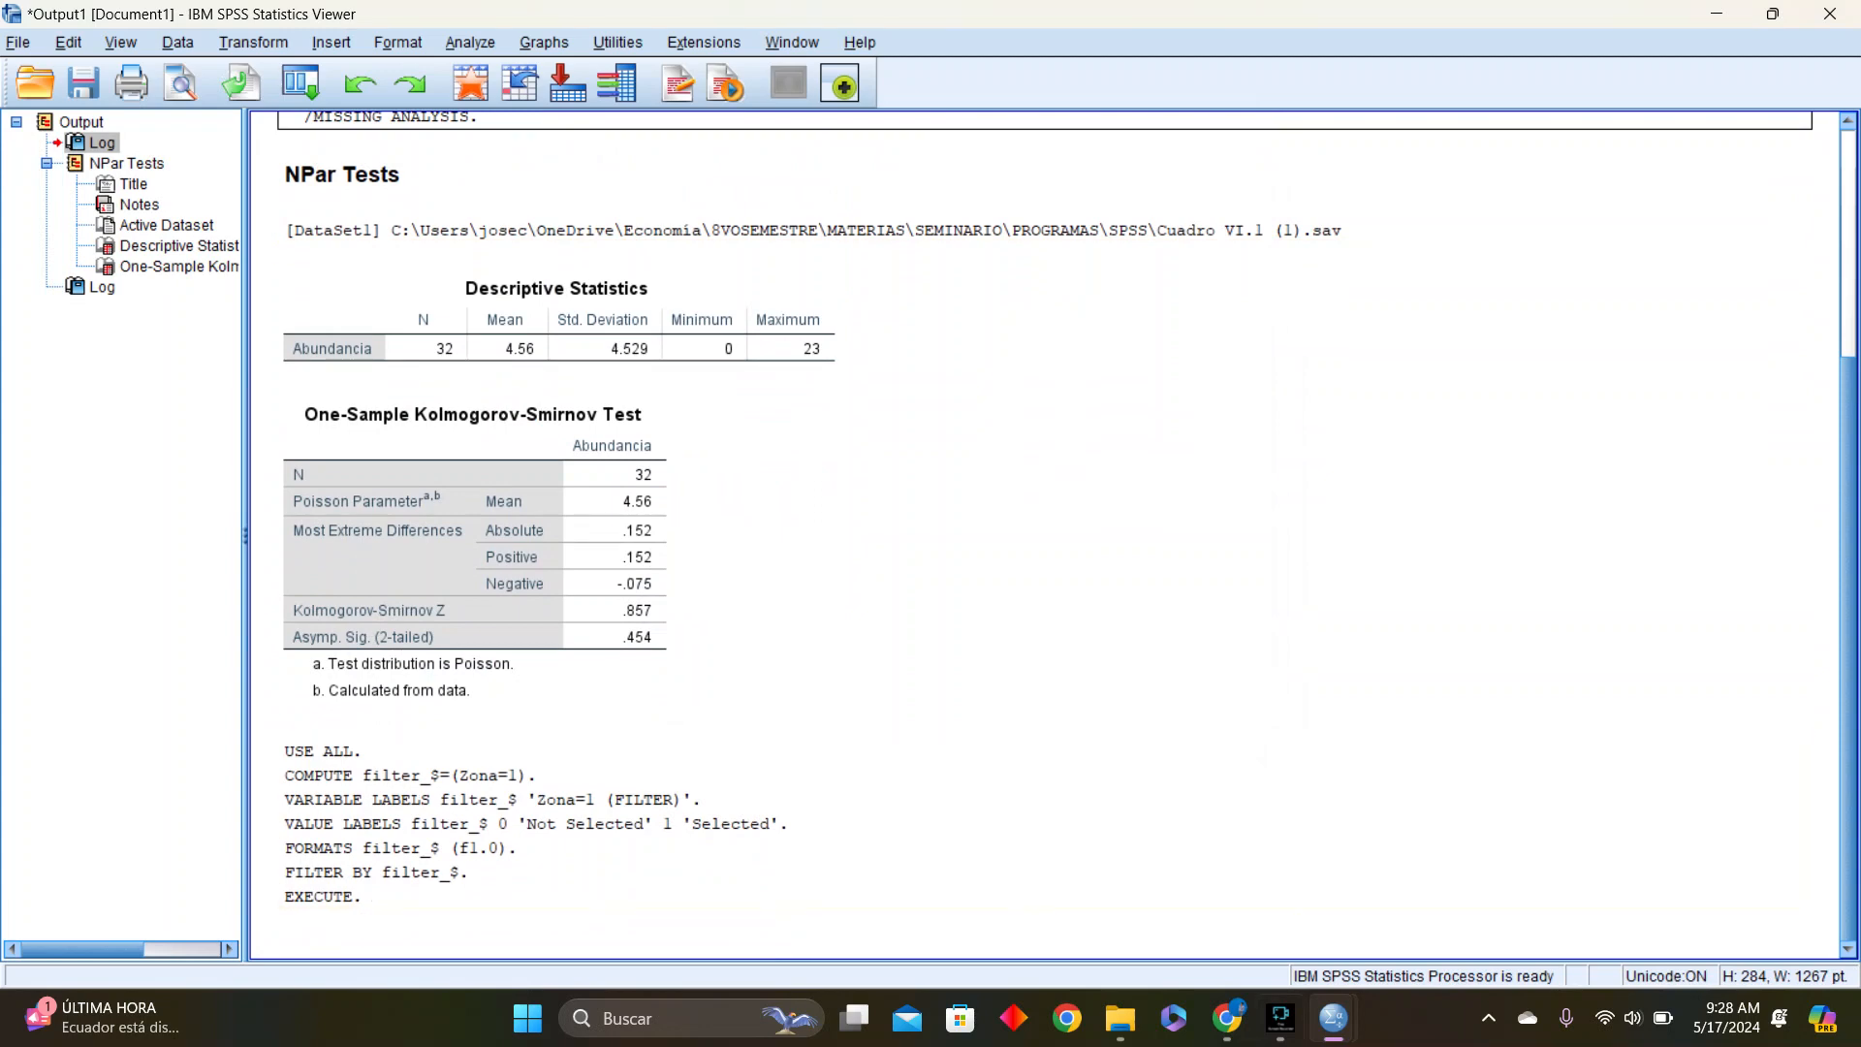
{"action": "mouse_move", "coordinate": [1334, 1018]}
{"action": "left_click", "coordinate": [1464, 872]}
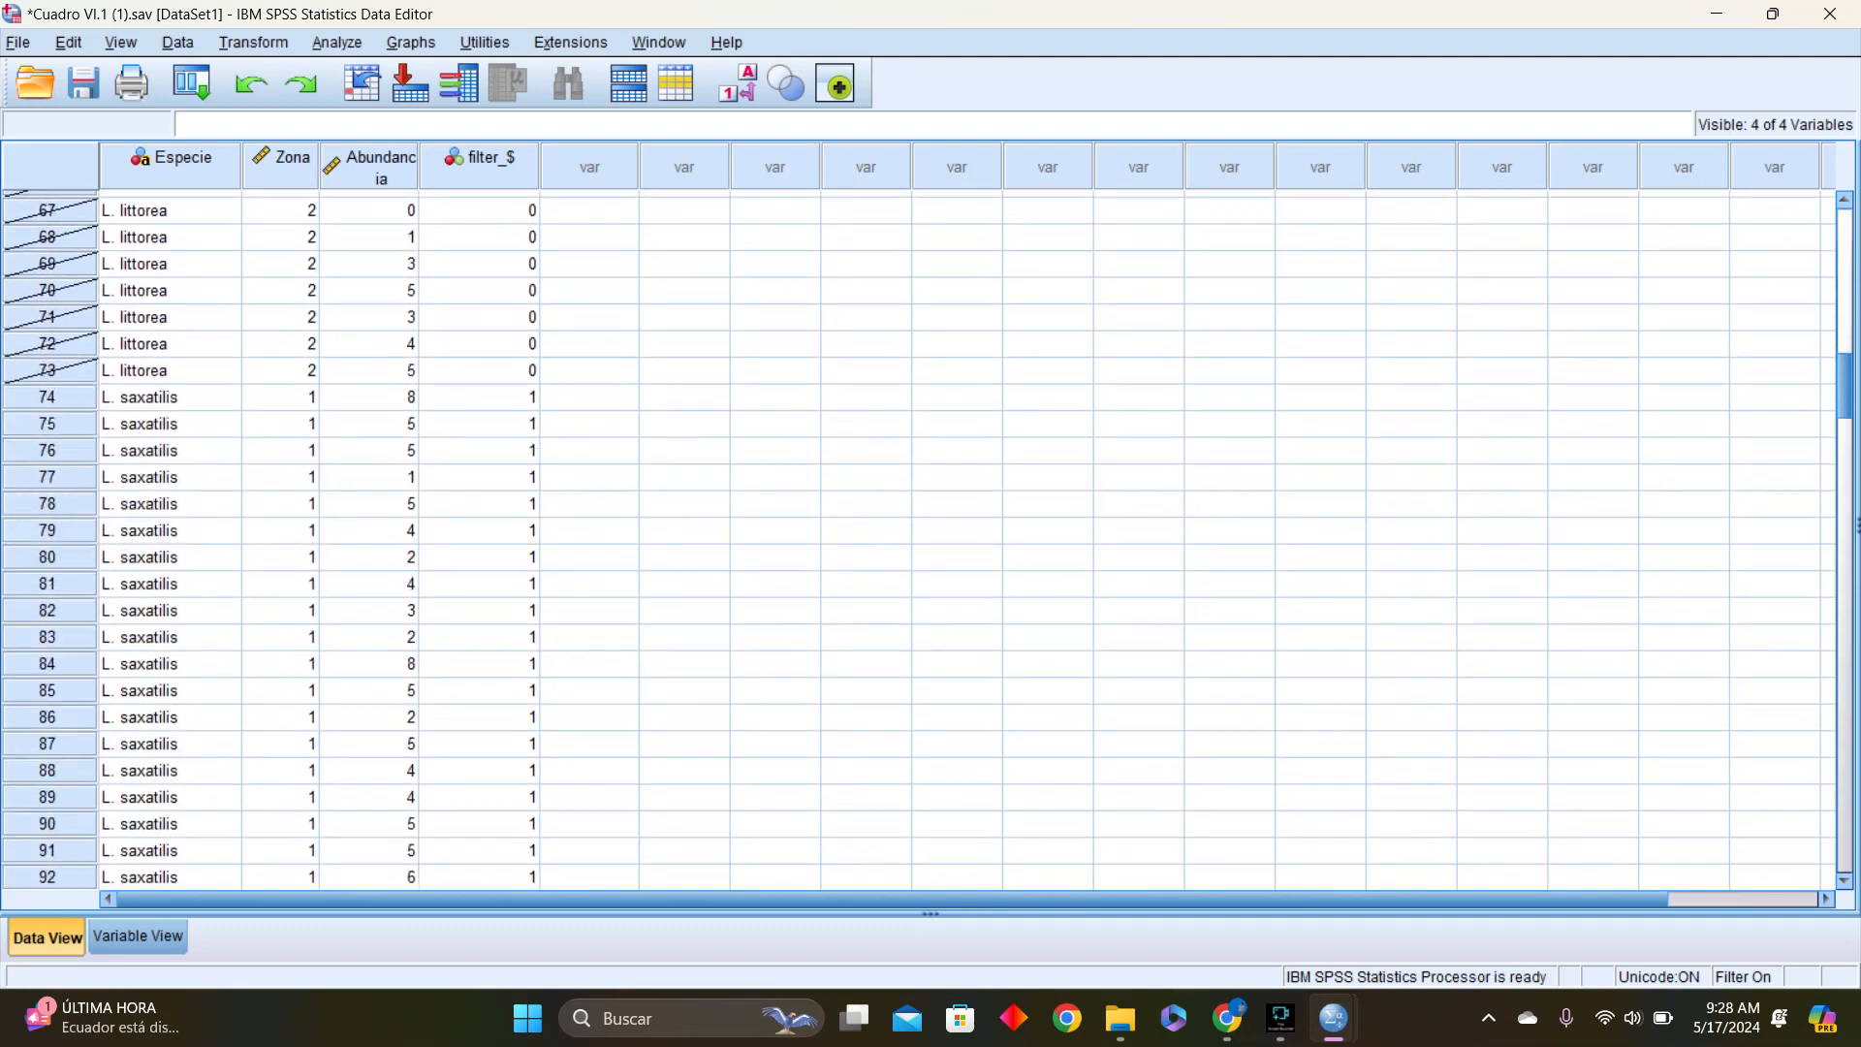
{"action": "scroll", "coordinate": [930, 543], "scroll_direction": "down", "scroll_amount": 20}
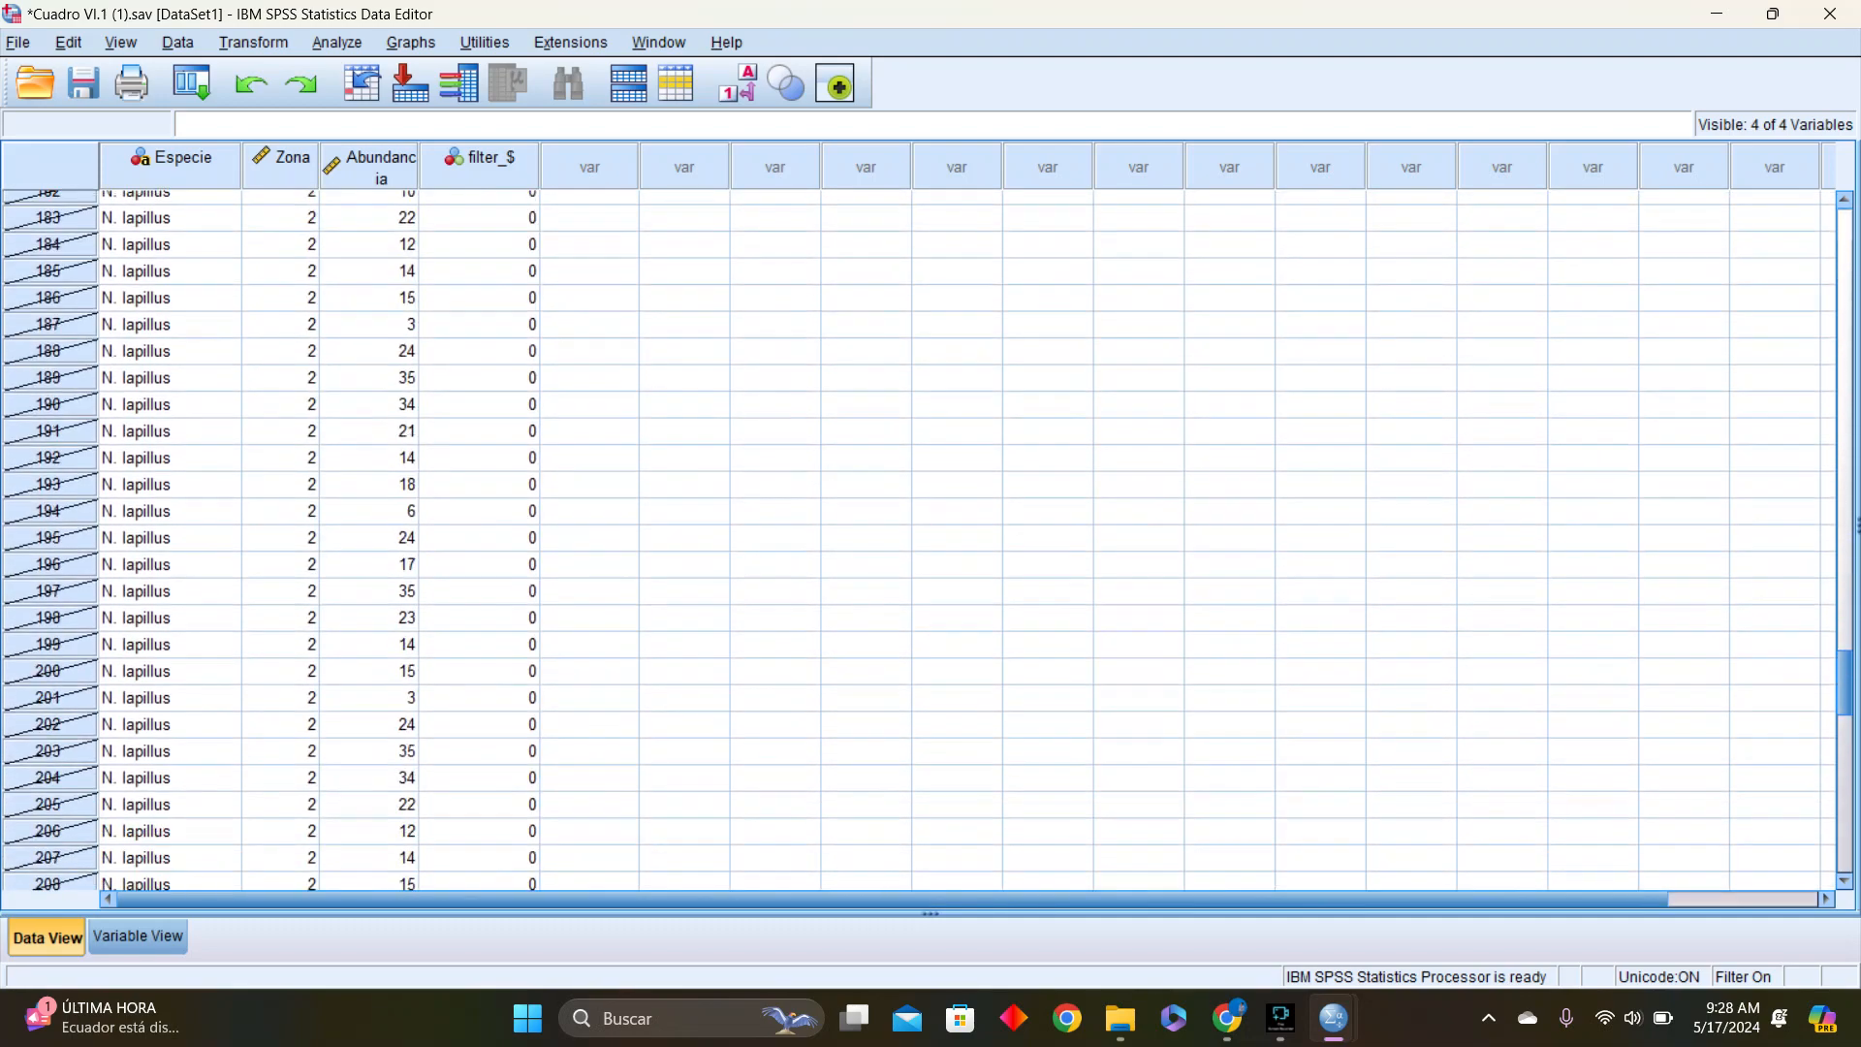
{"action": "scroll", "coordinate": [931, 543], "scroll_direction": "up", "scroll_amount": 20}
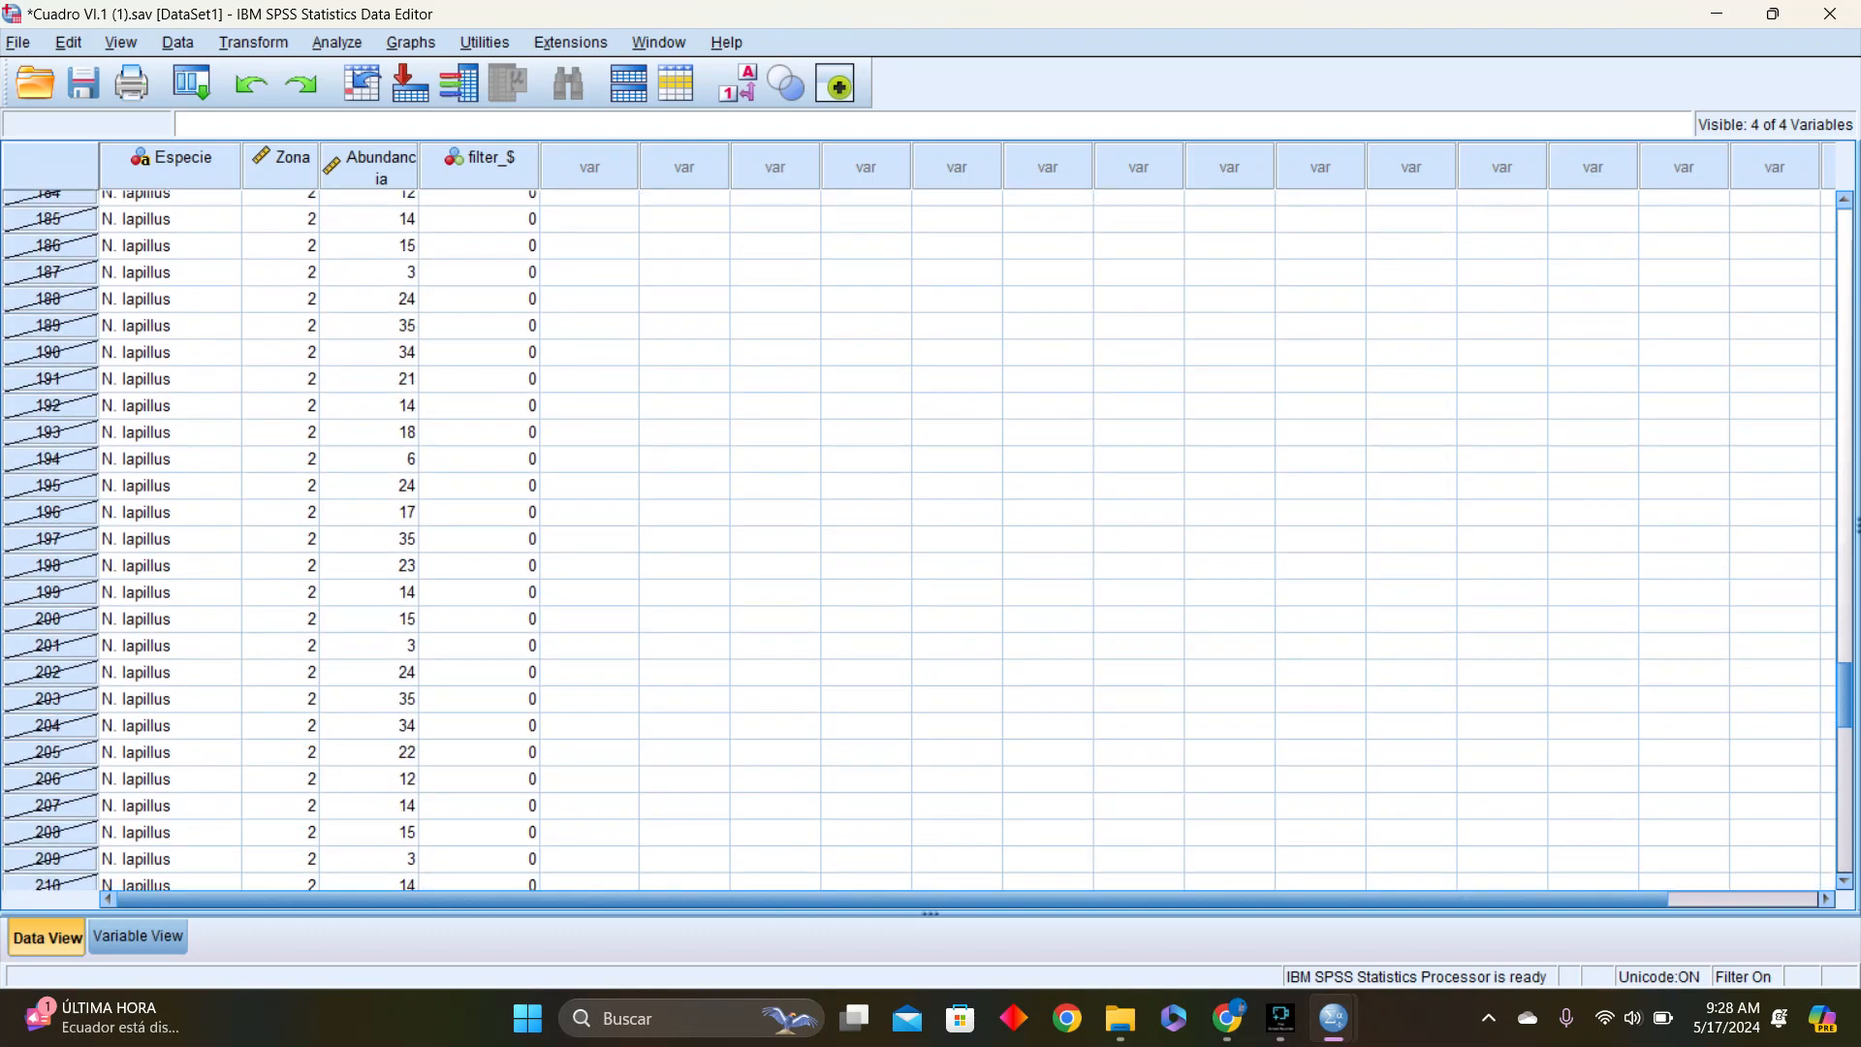
{"action": "scroll", "coordinate": [930, 543], "scroll_direction": "up", "scroll_amount": 20}
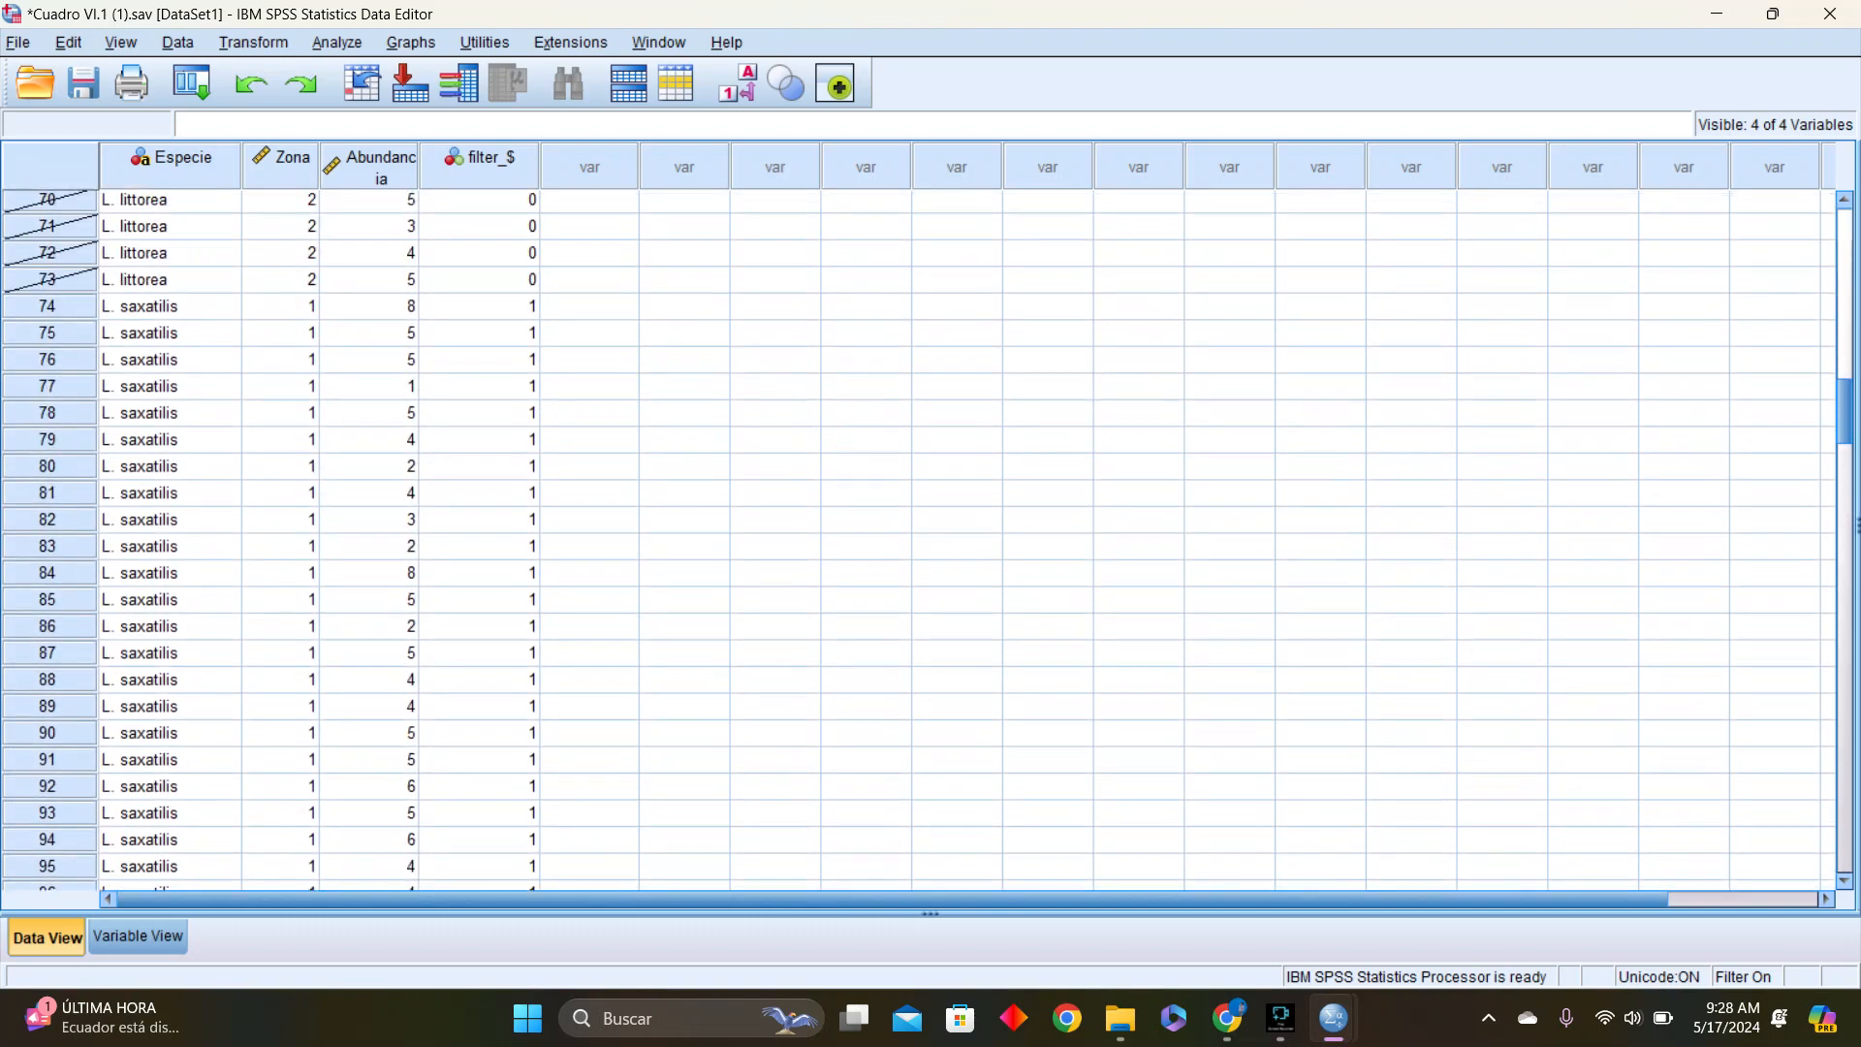
{"action": "scroll", "coordinate": [930, 543], "scroll_direction": "up", "scroll_amount": 16}
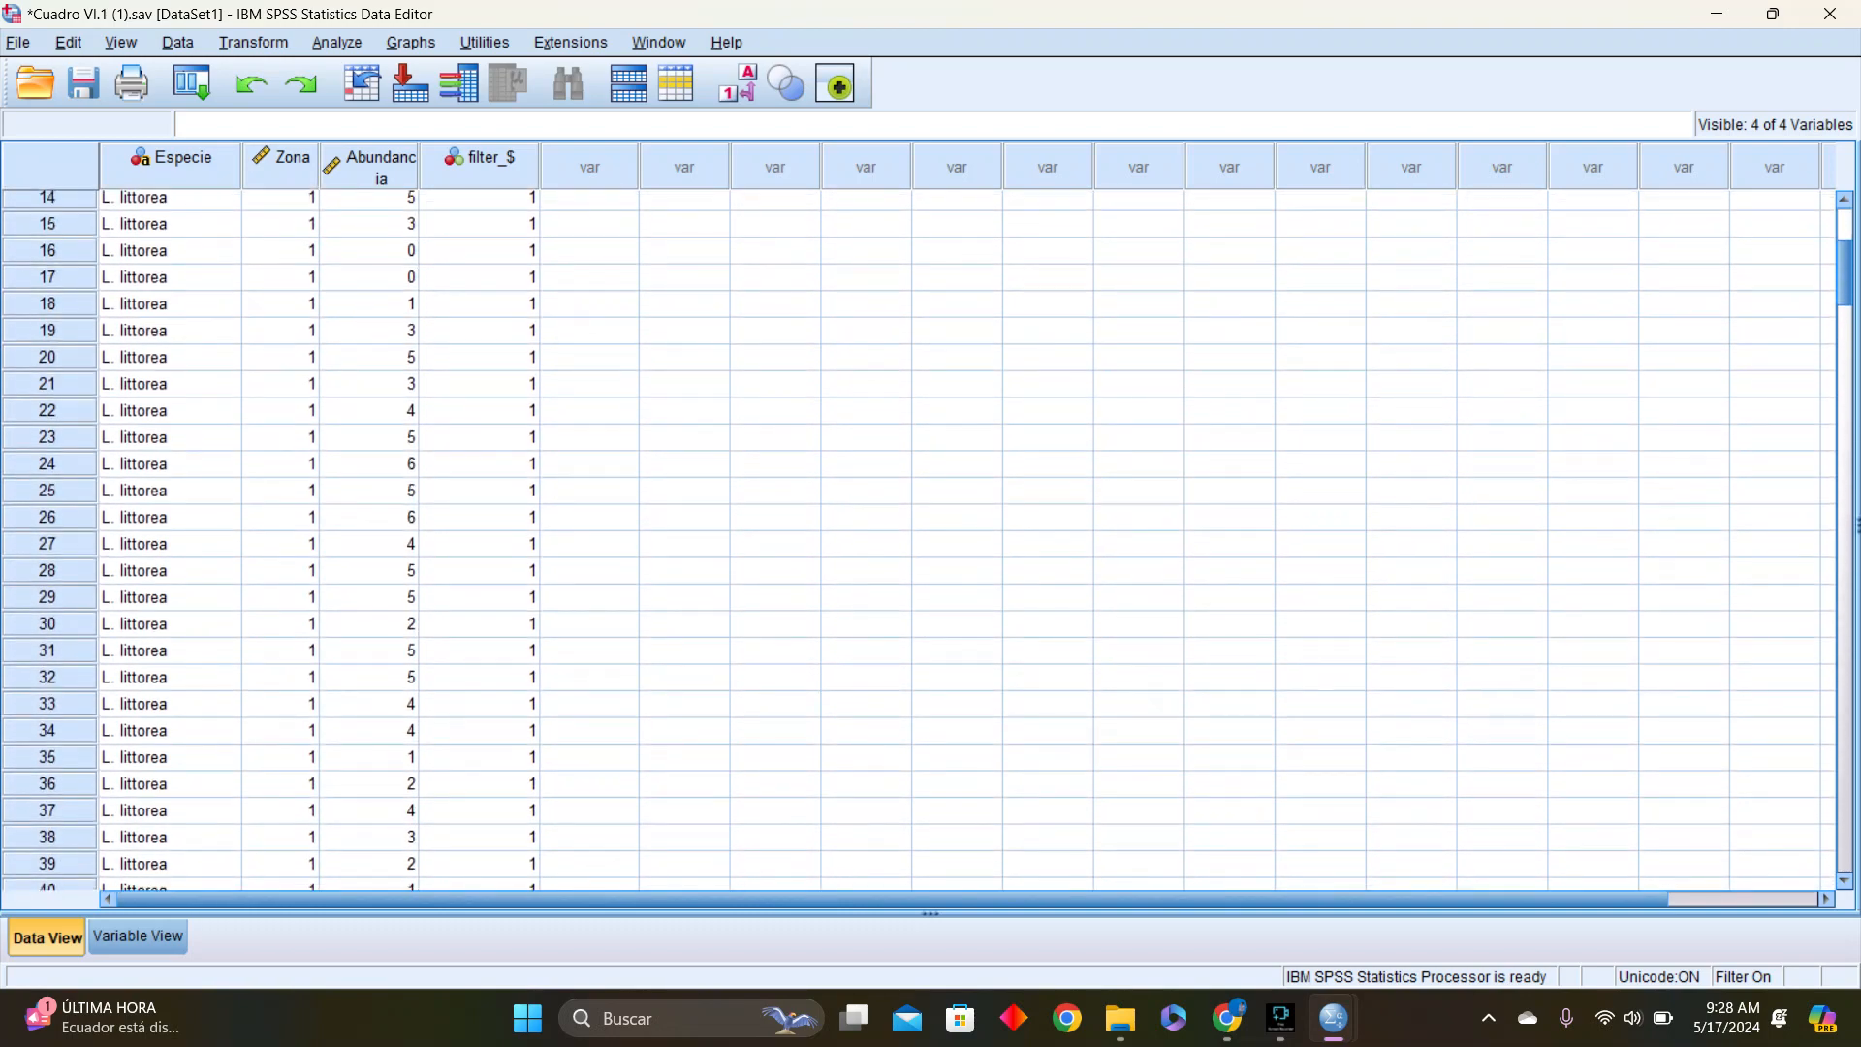
{"action": "mouse_move", "coordinate": [1844, 273]}
{"action": "left_mouse_down"}
{"action": "mouse_move", "coordinate": [1845, 839]}
{"action": "mouse_move", "coordinate": [1844, 240]}
{"action": "left_mouse_up"}
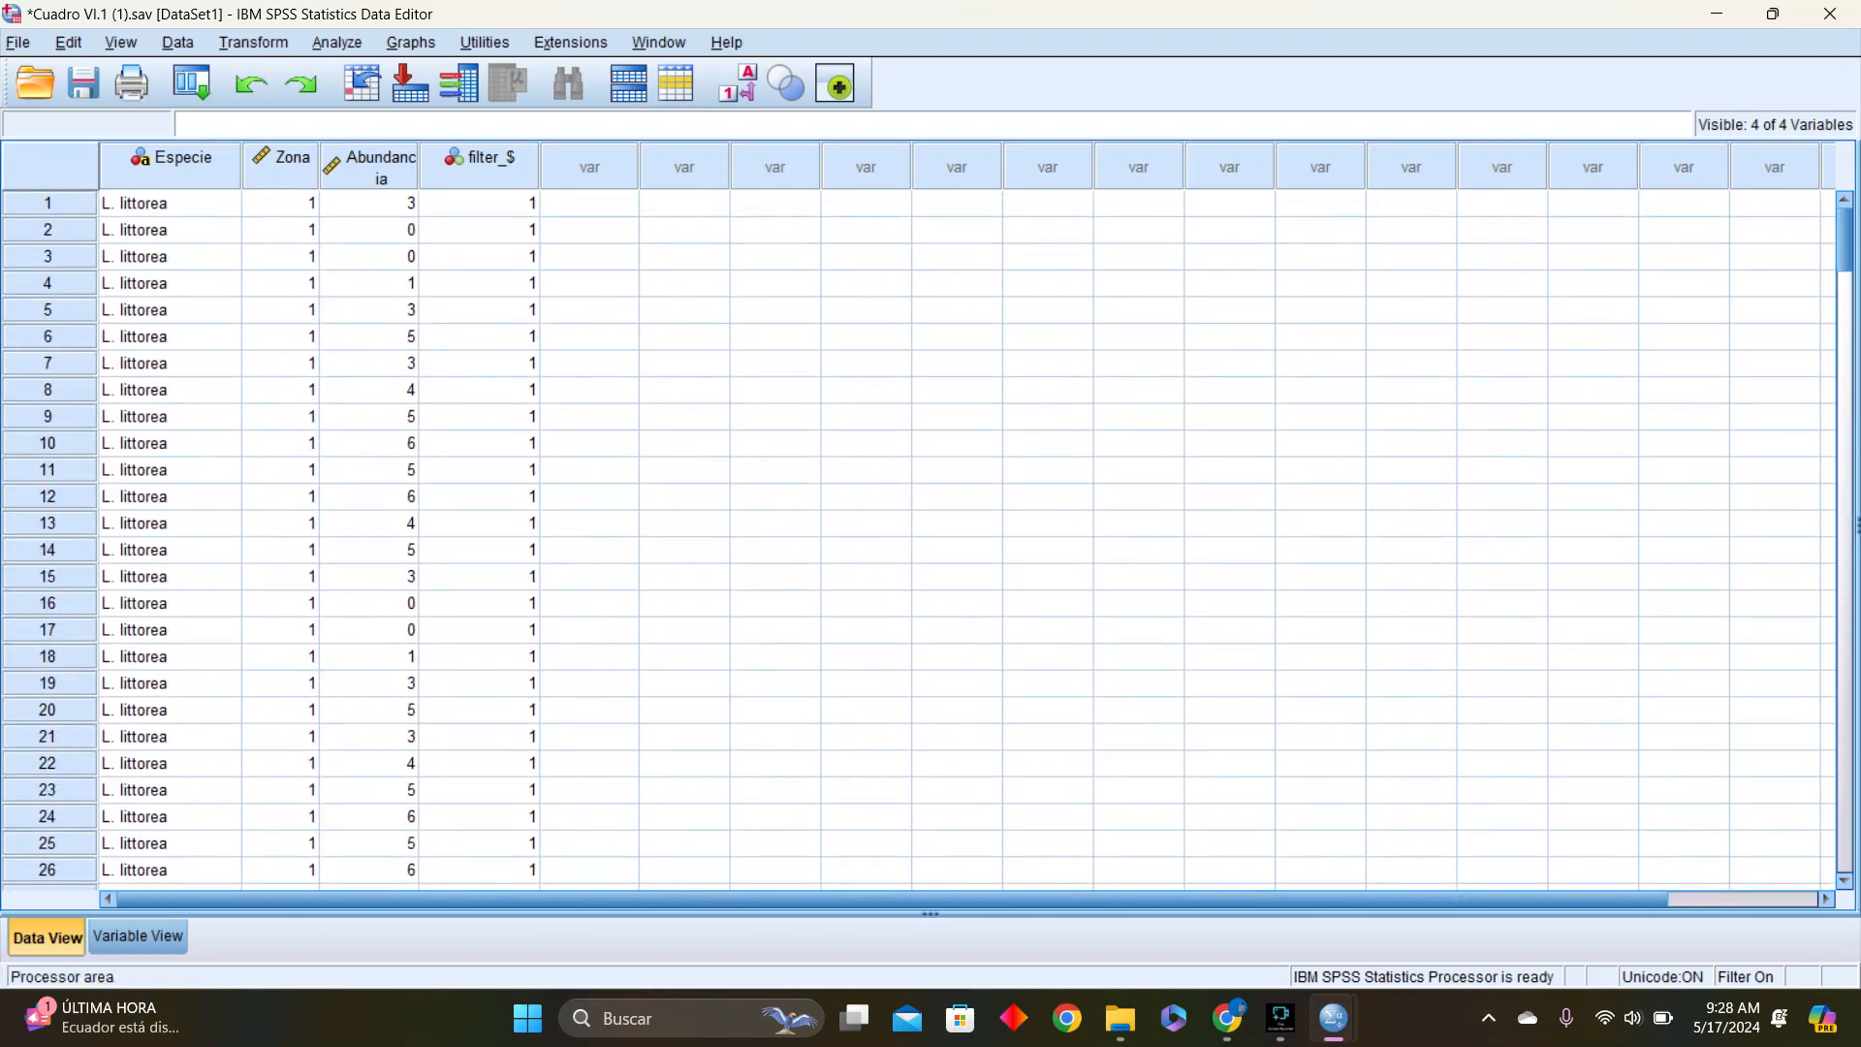
{"action": "mouse_move", "coordinate": [1279, 1018]}
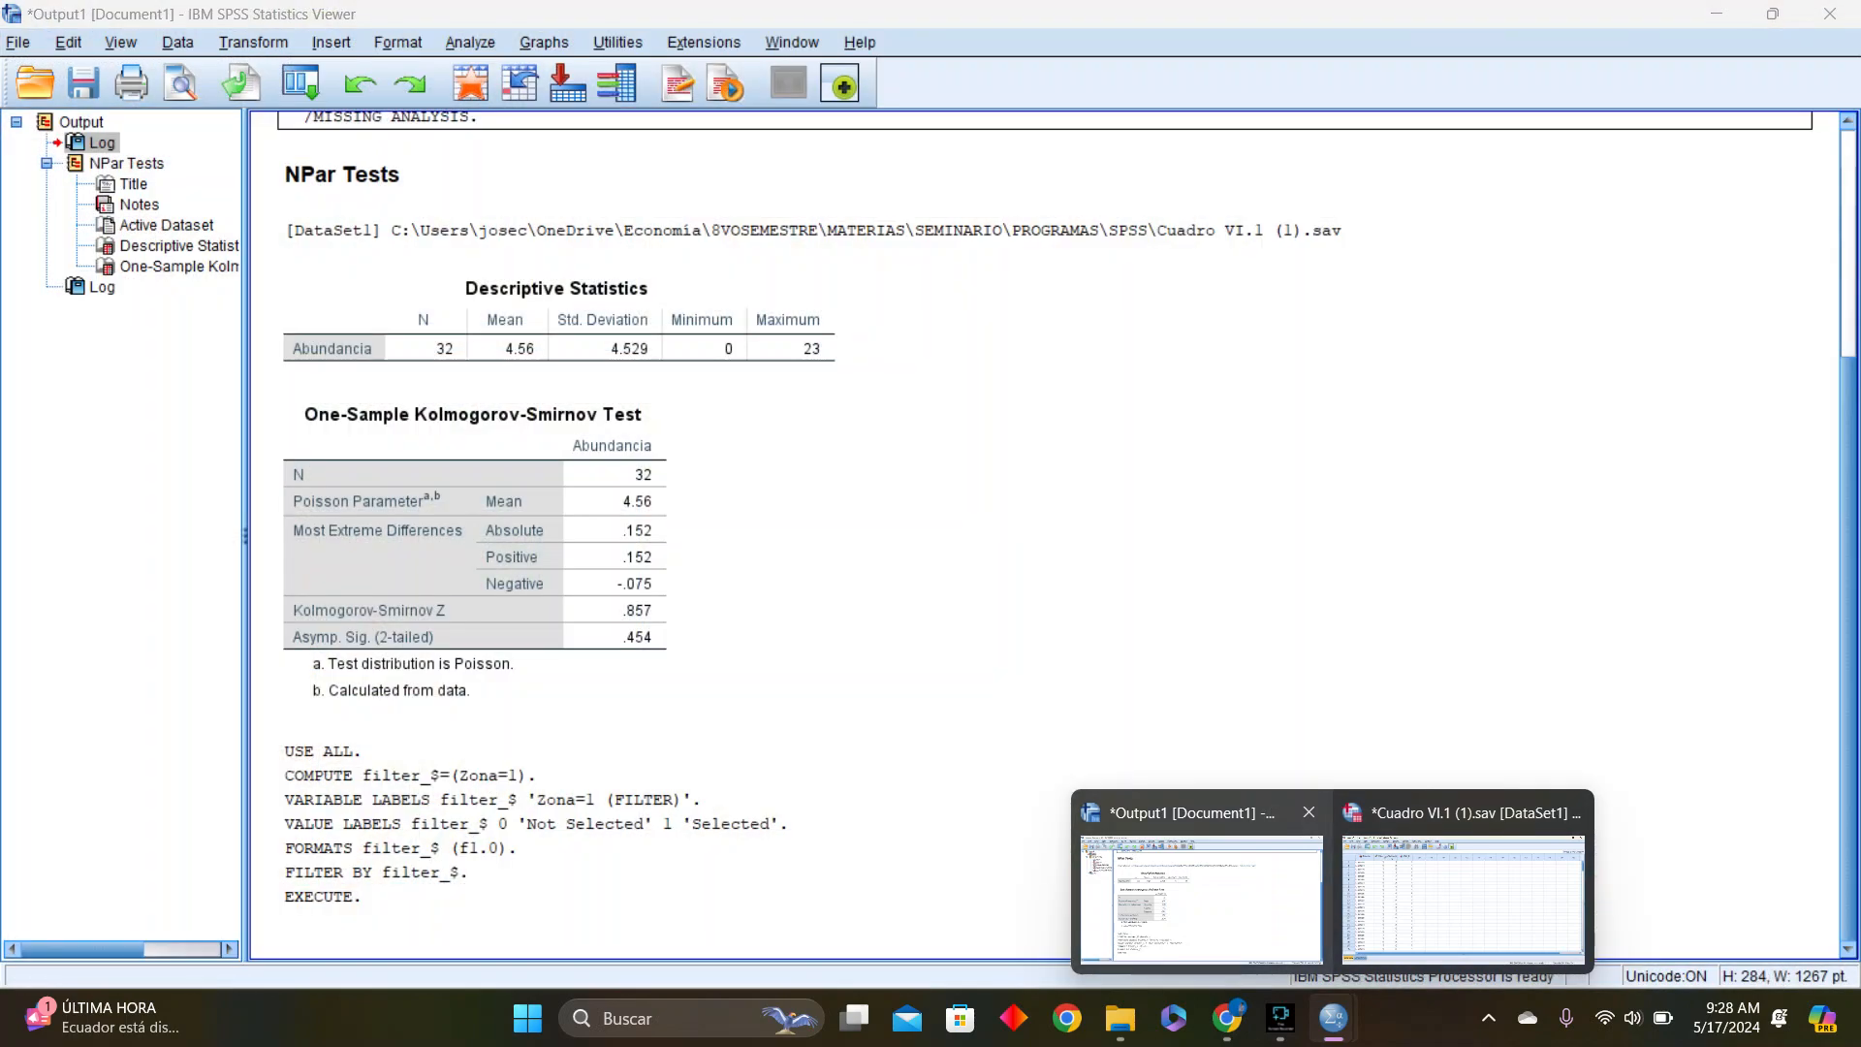
{"action": "left_click", "coordinate": [1202, 897]}
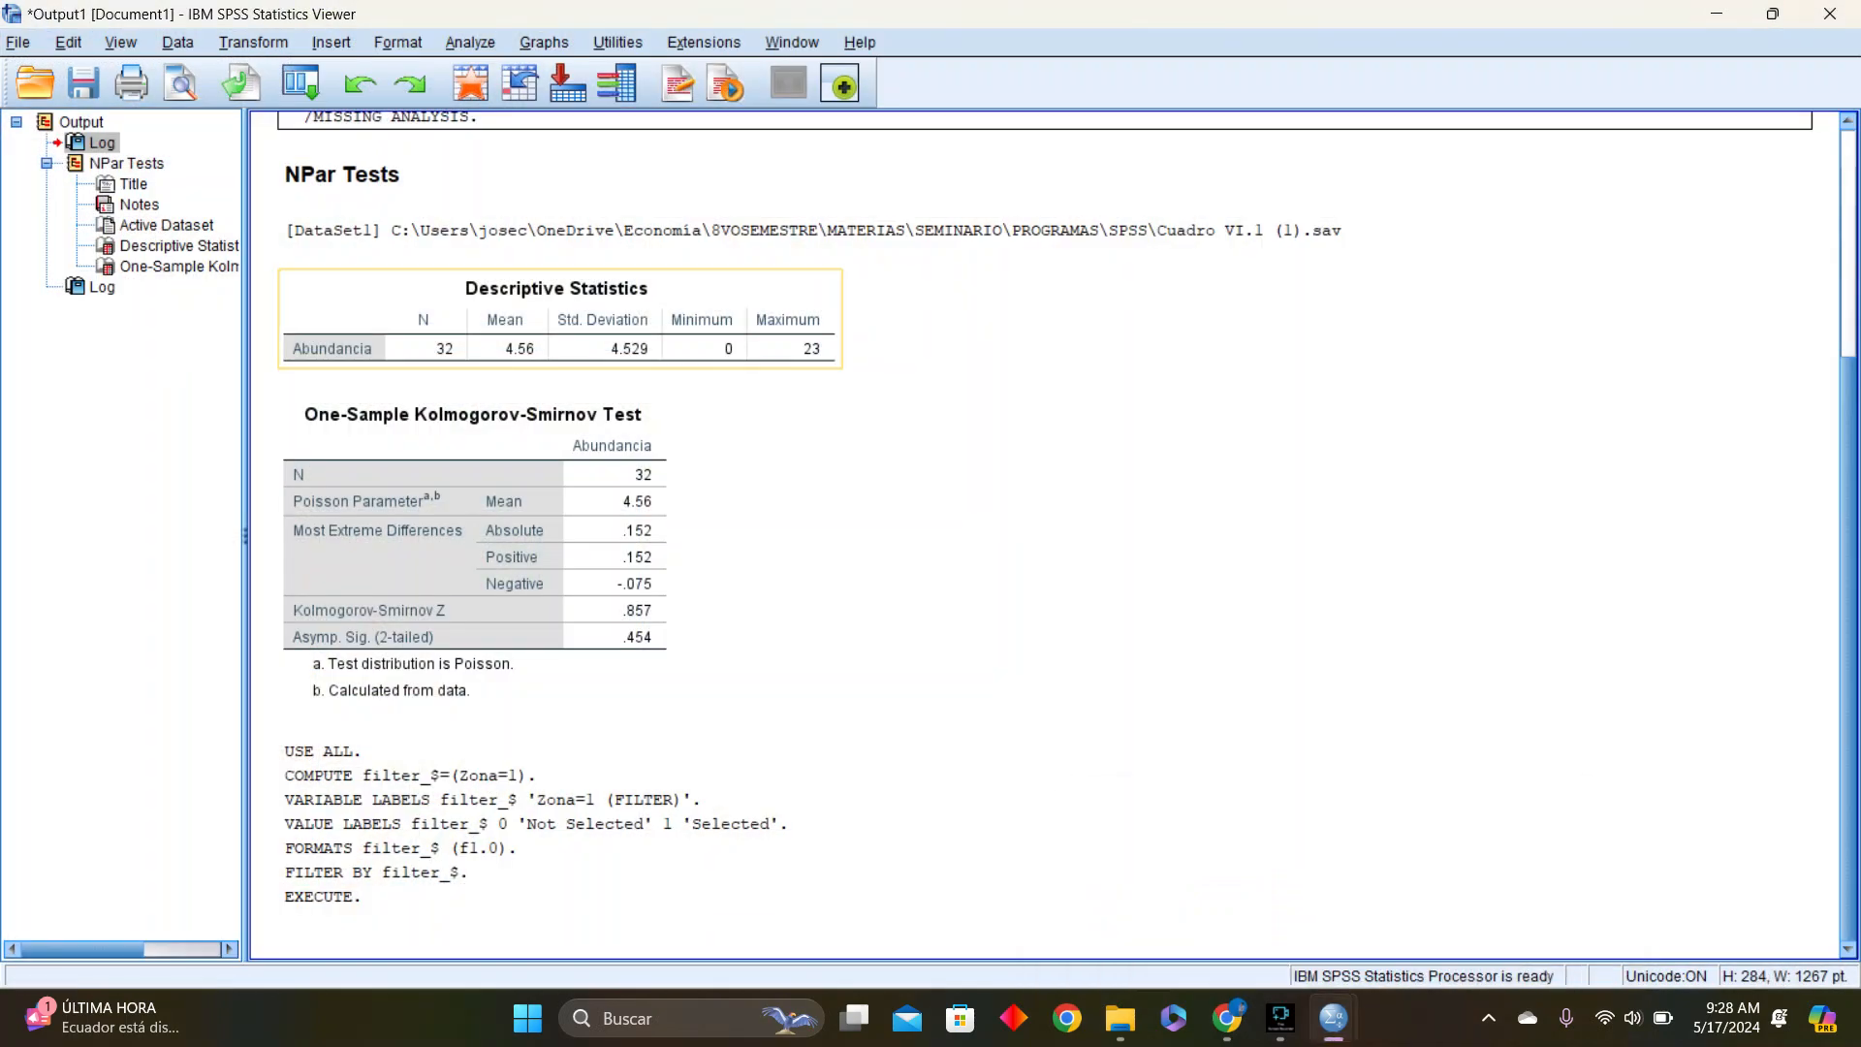
Start an Explore analysis under descriptive statistics with Abundancia as the dependent variable
{"action": "left_click", "coordinate": [470, 43]}
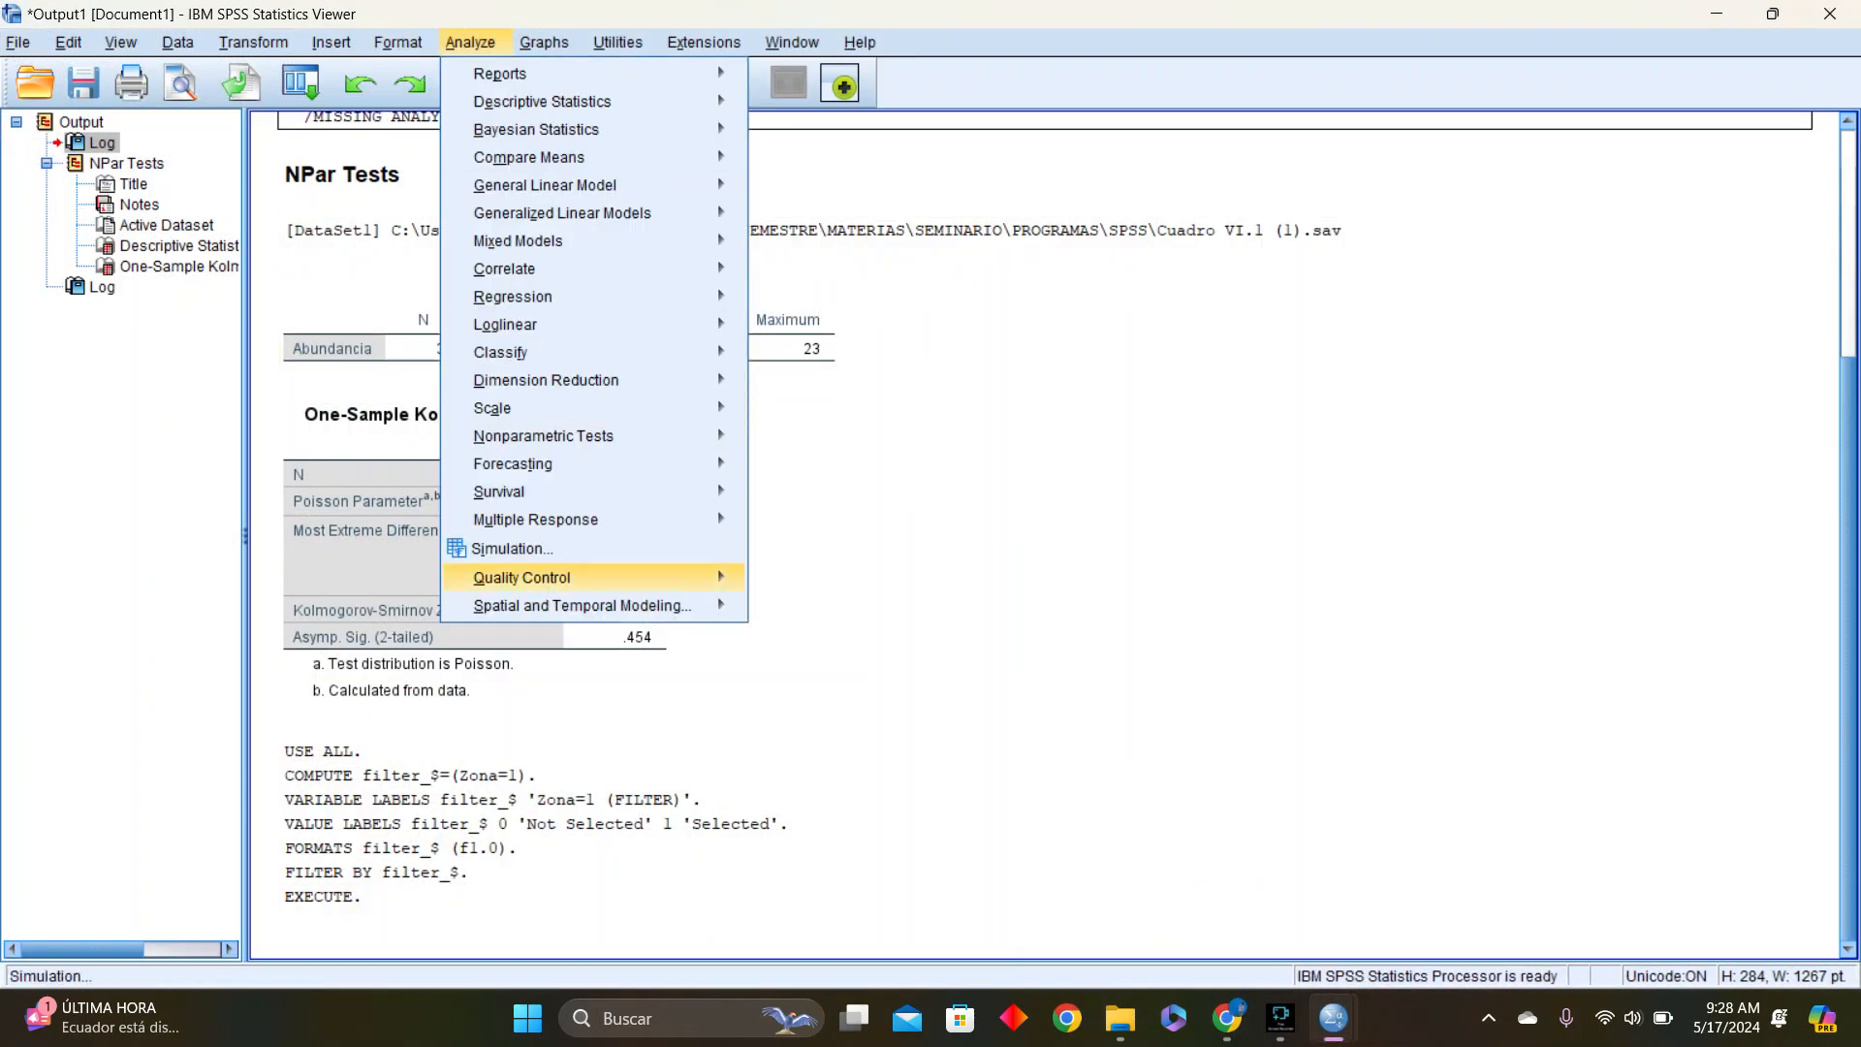
{"action": "mouse_move", "coordinate": [536, 520]}
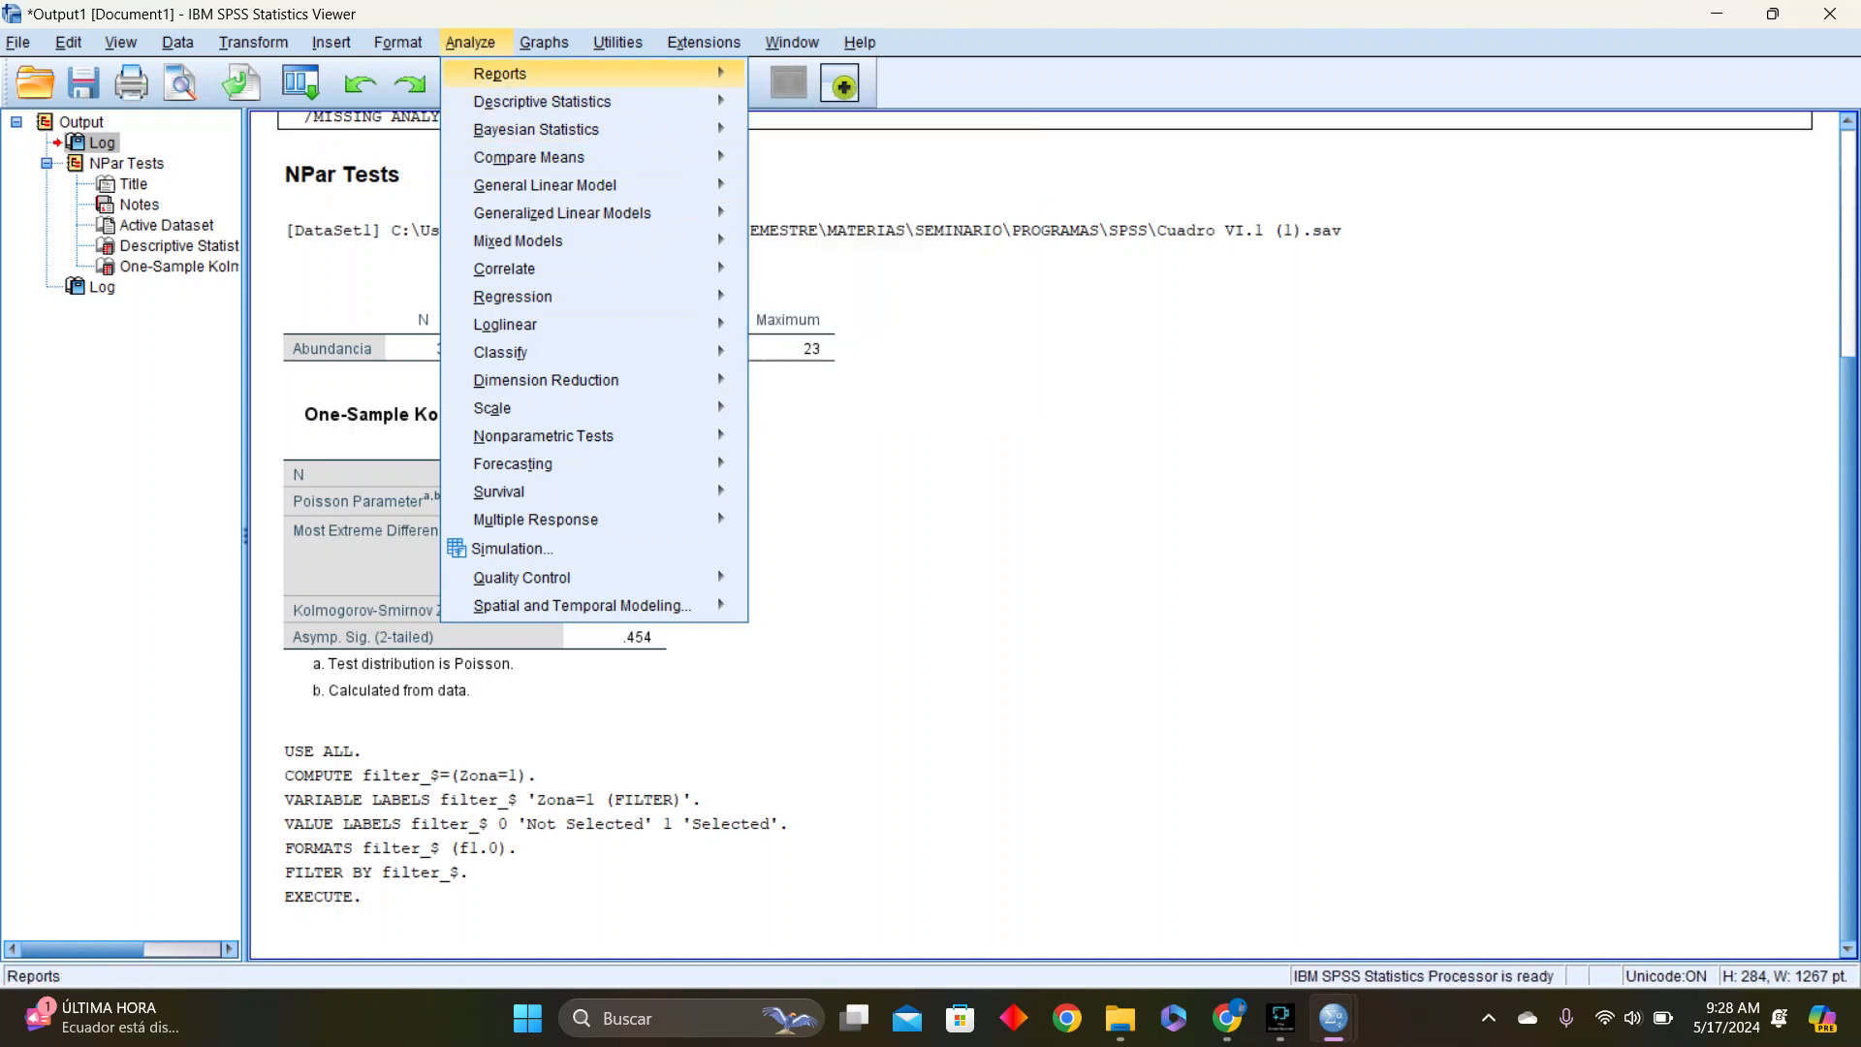
{"action": "mouse_move", "coordinate": [582, 101]}
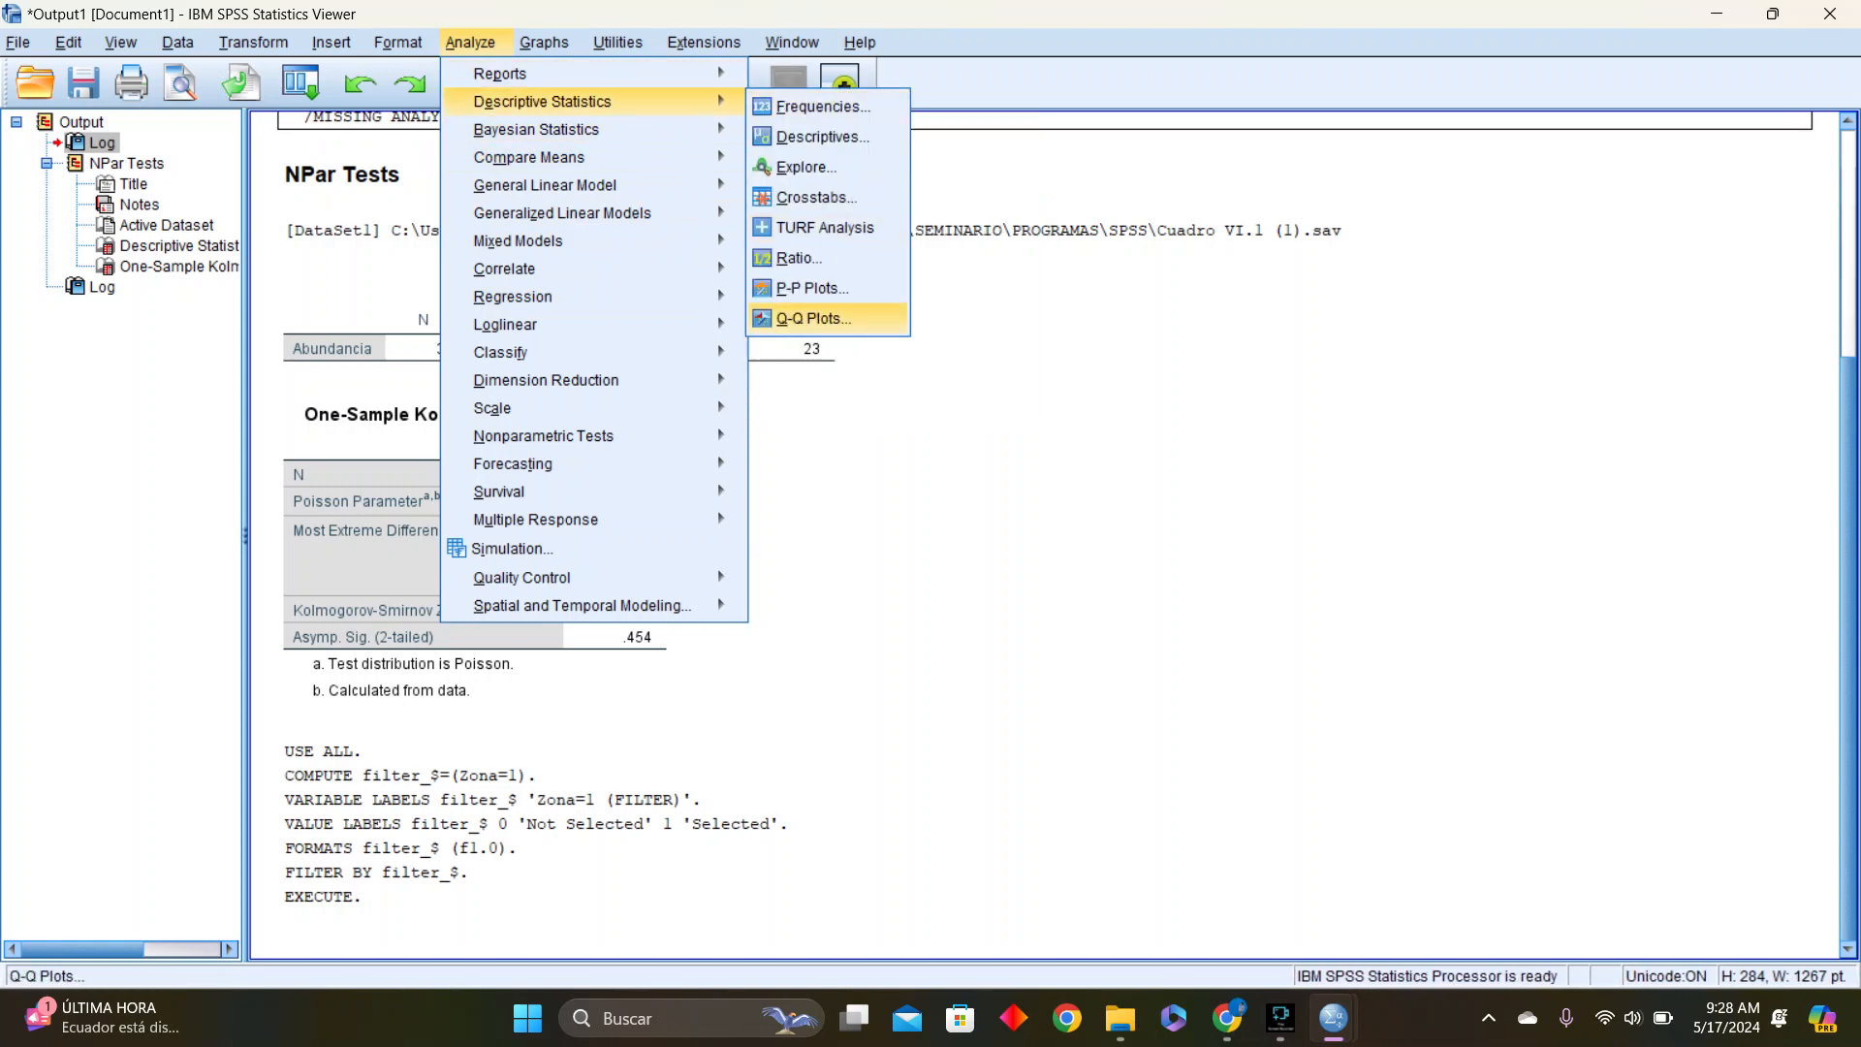
{"action": "left_click", "coordinate": [805, 167]}
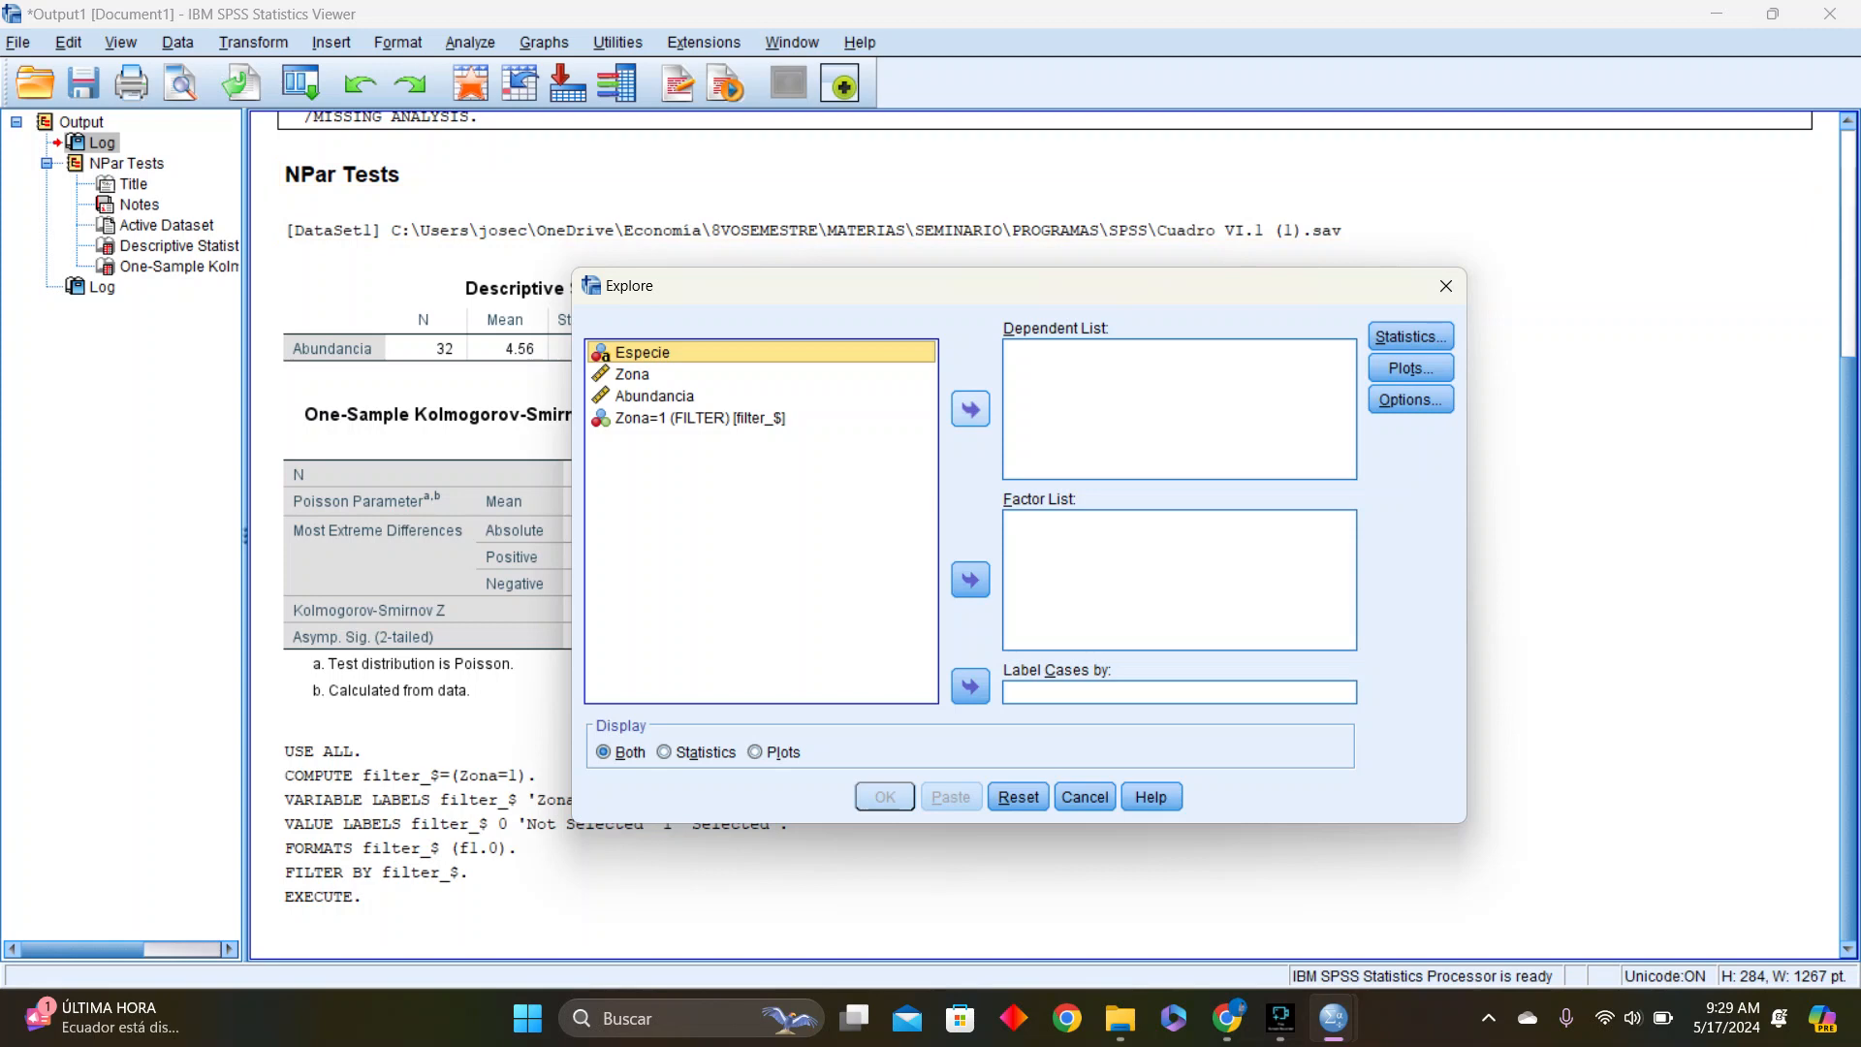
{"action": "left_click", "coordinate": [655, 397]}
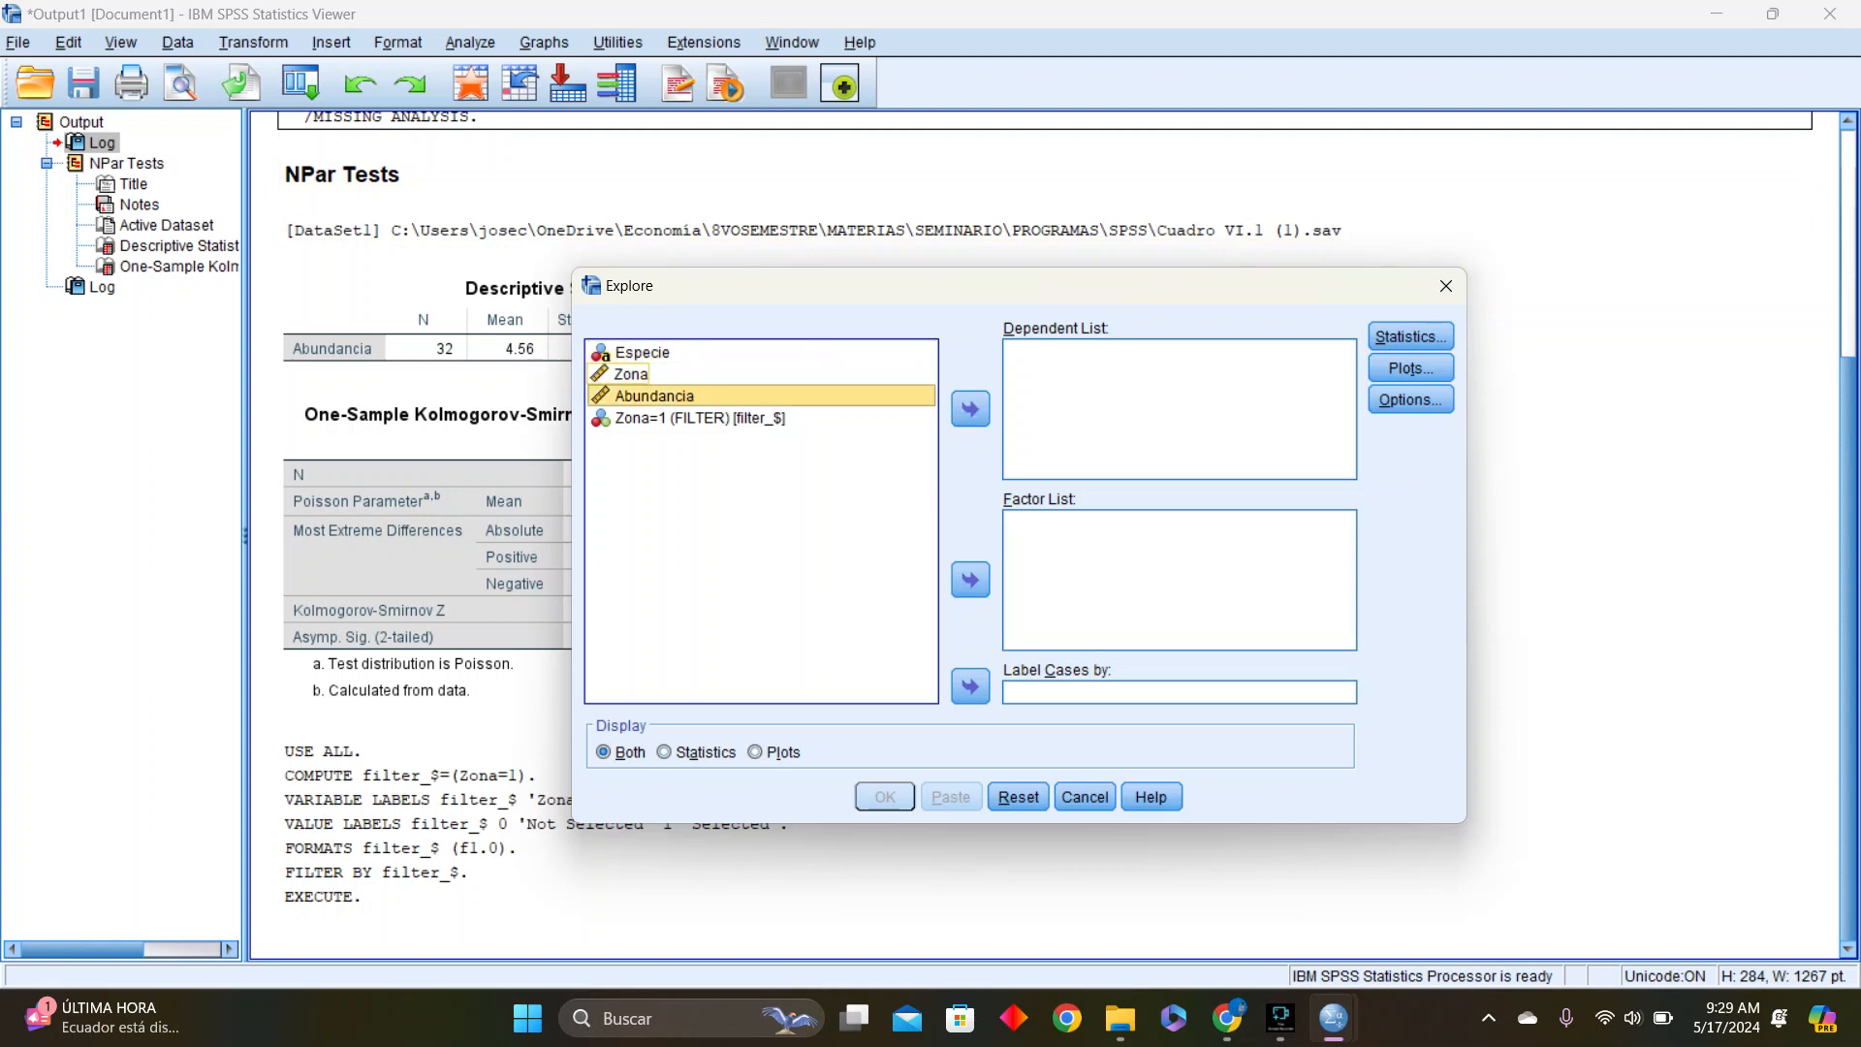
{"action": "left_click", "coordinate": [632, 375]}
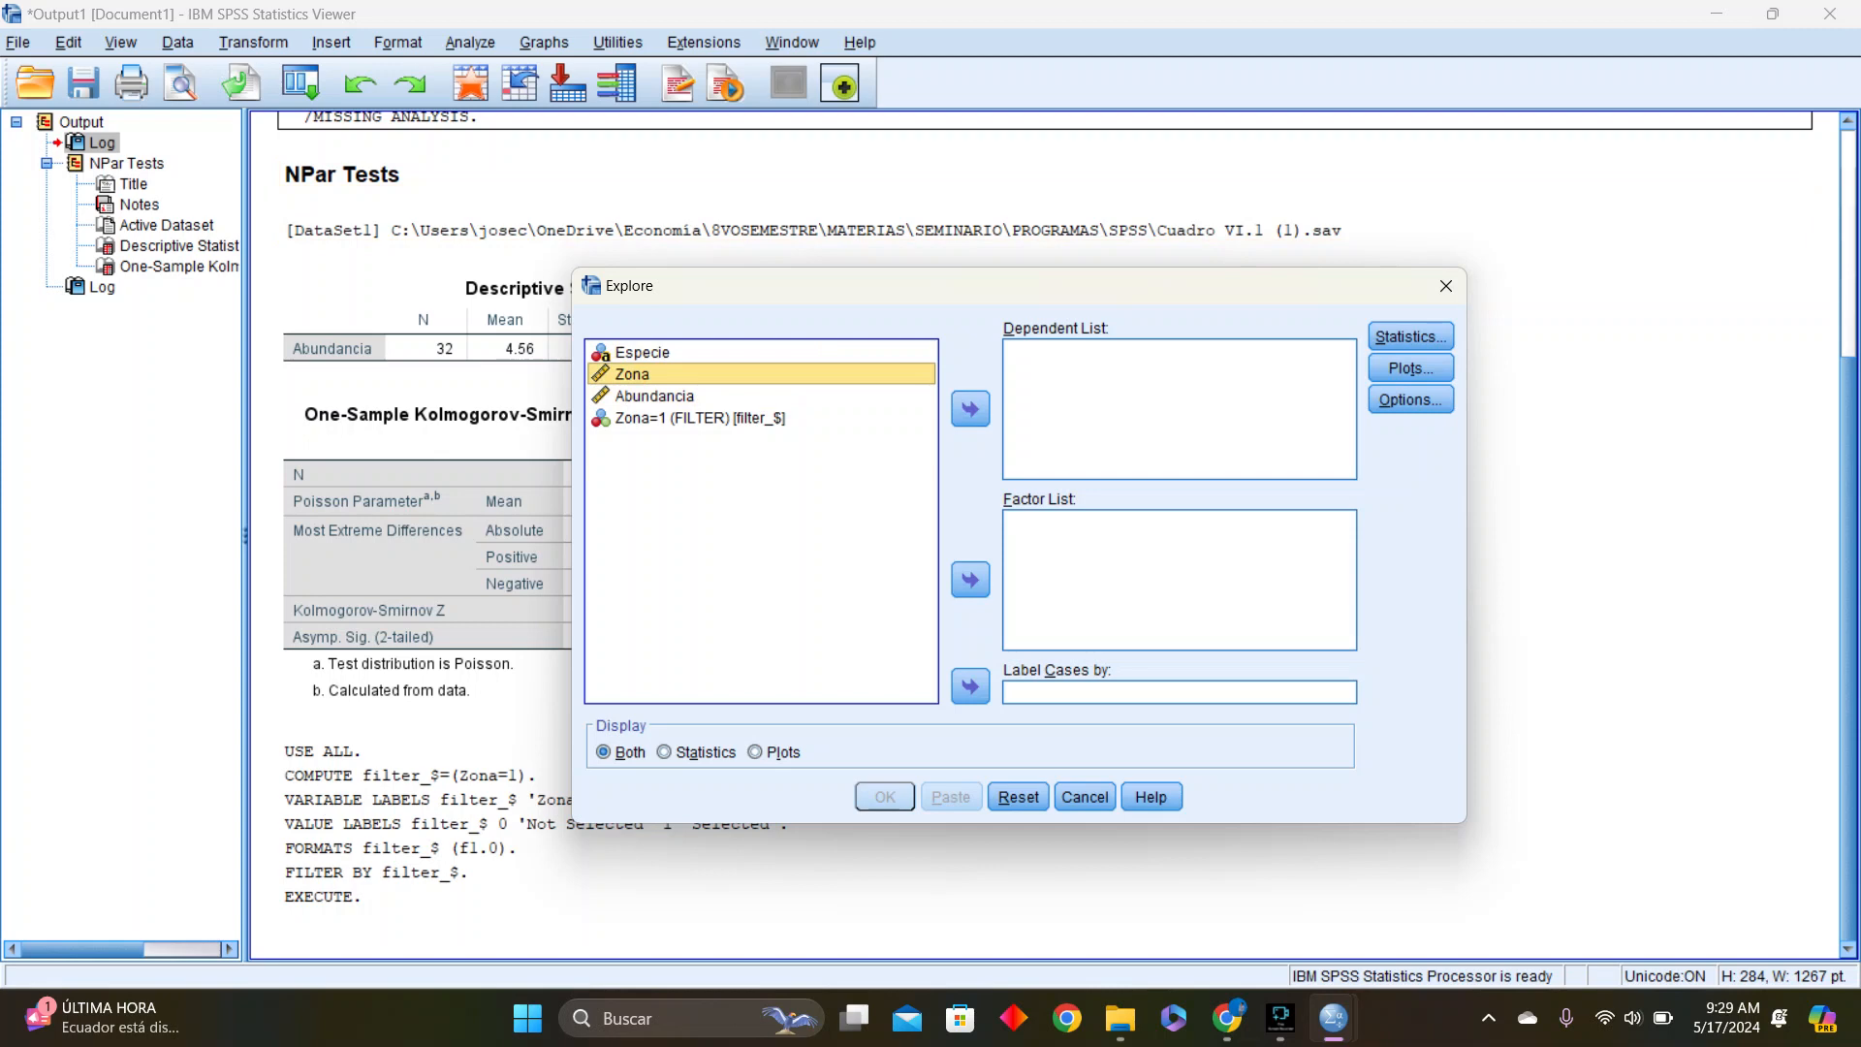
{"action": "left_click", "coordinate": [700, 419]}
{"action": "left_click", "coordinate": [679, 396]}
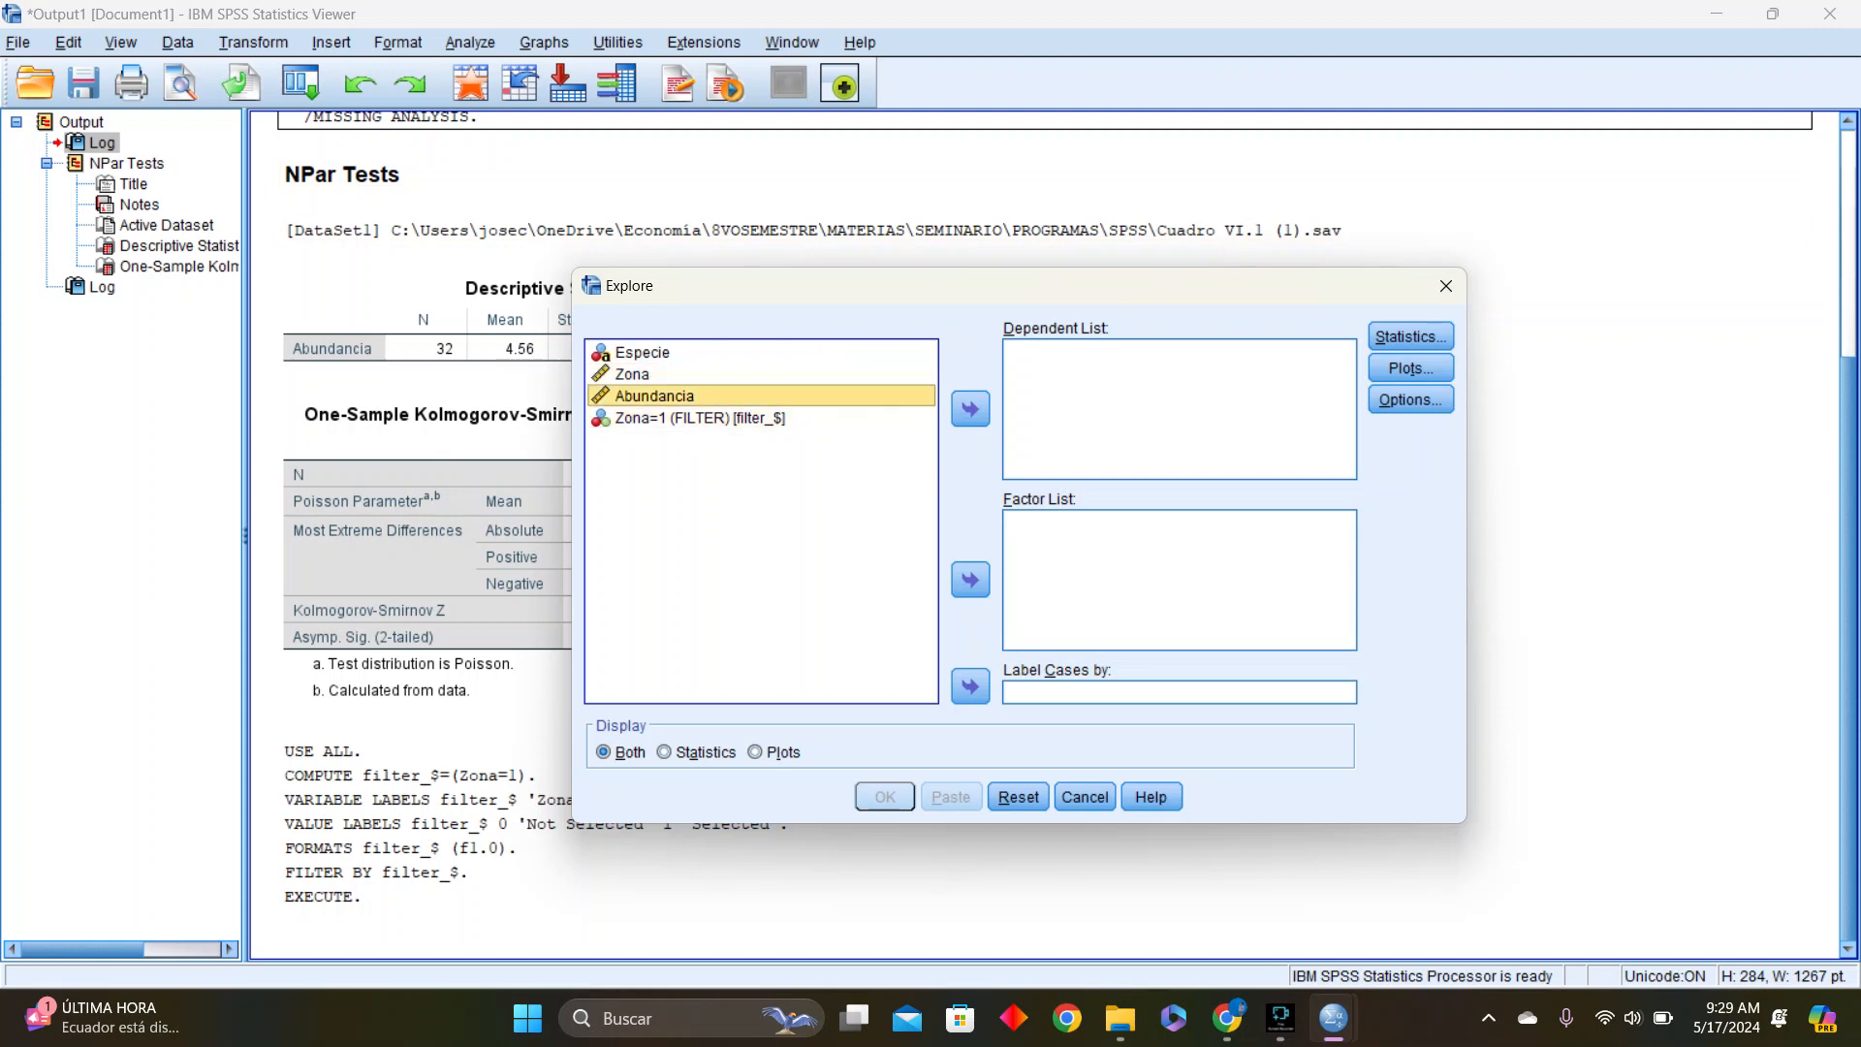
{"action": "left_click", "coordinate": [970, 408]}
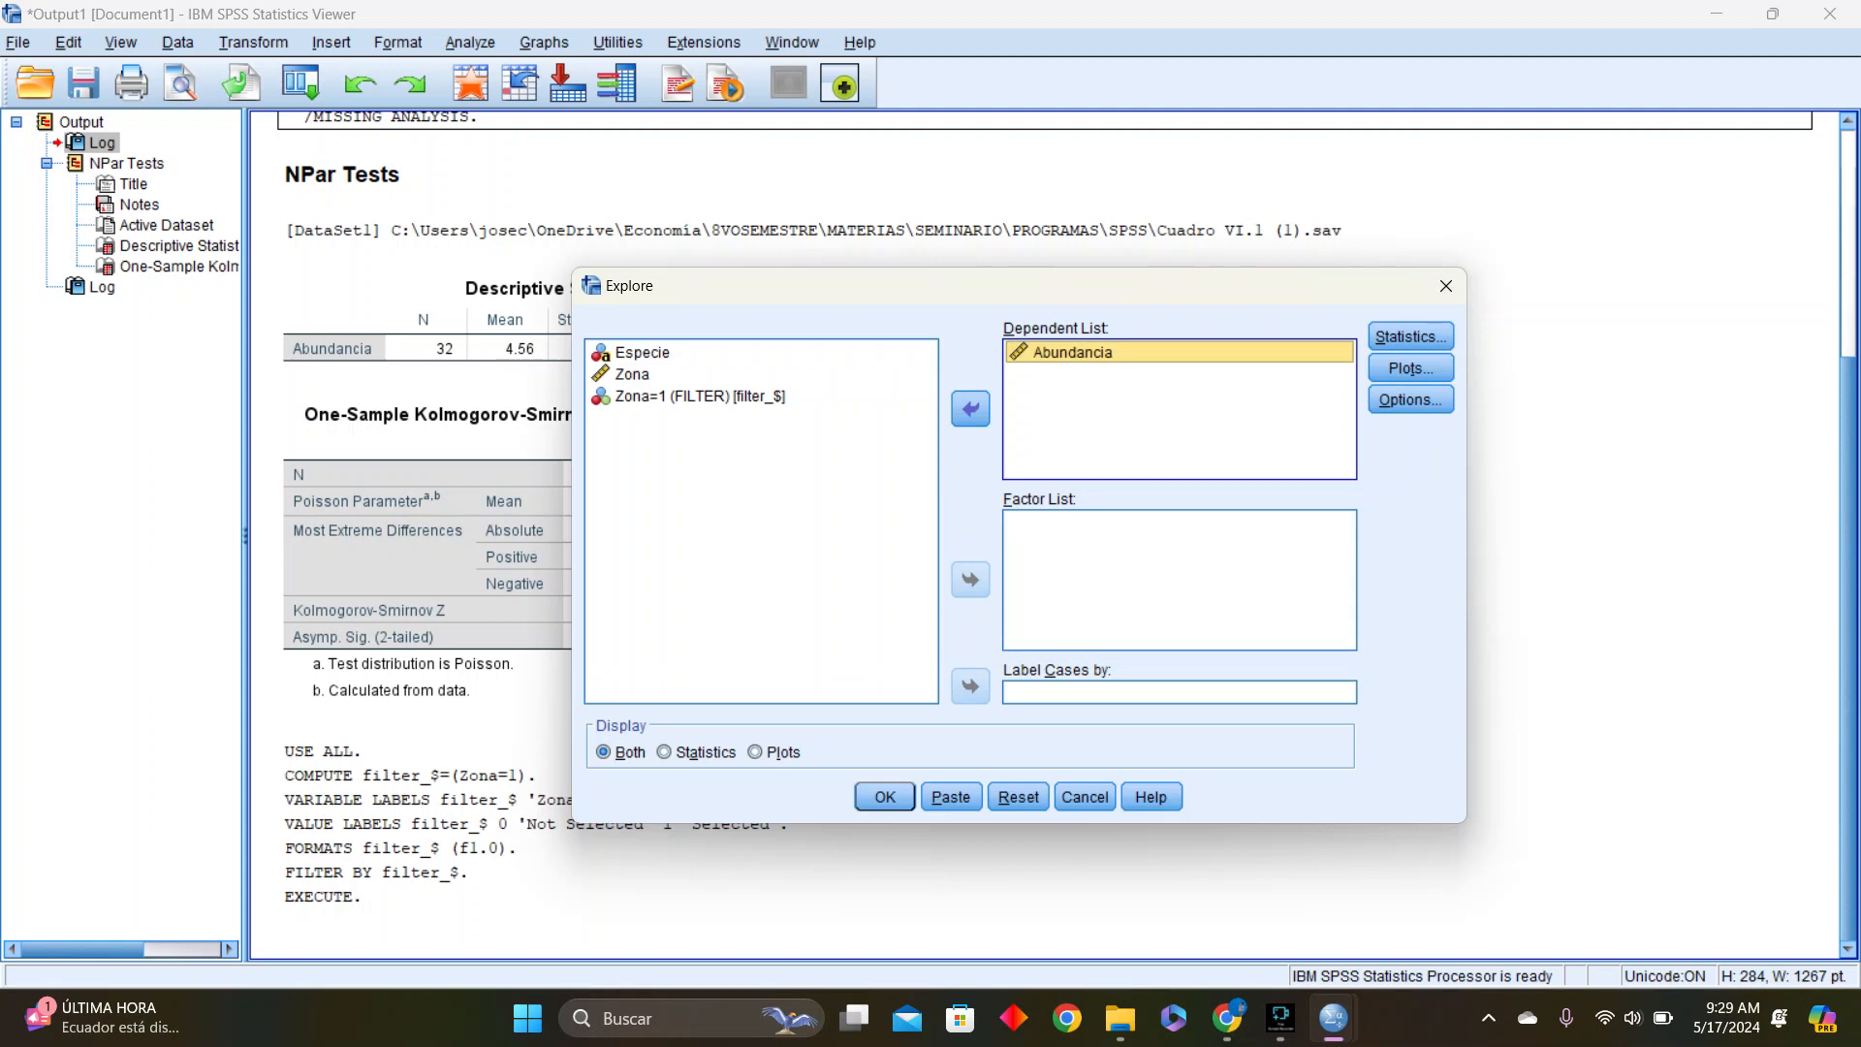
{"action": "left_click", "coordinate": [633, 374]}
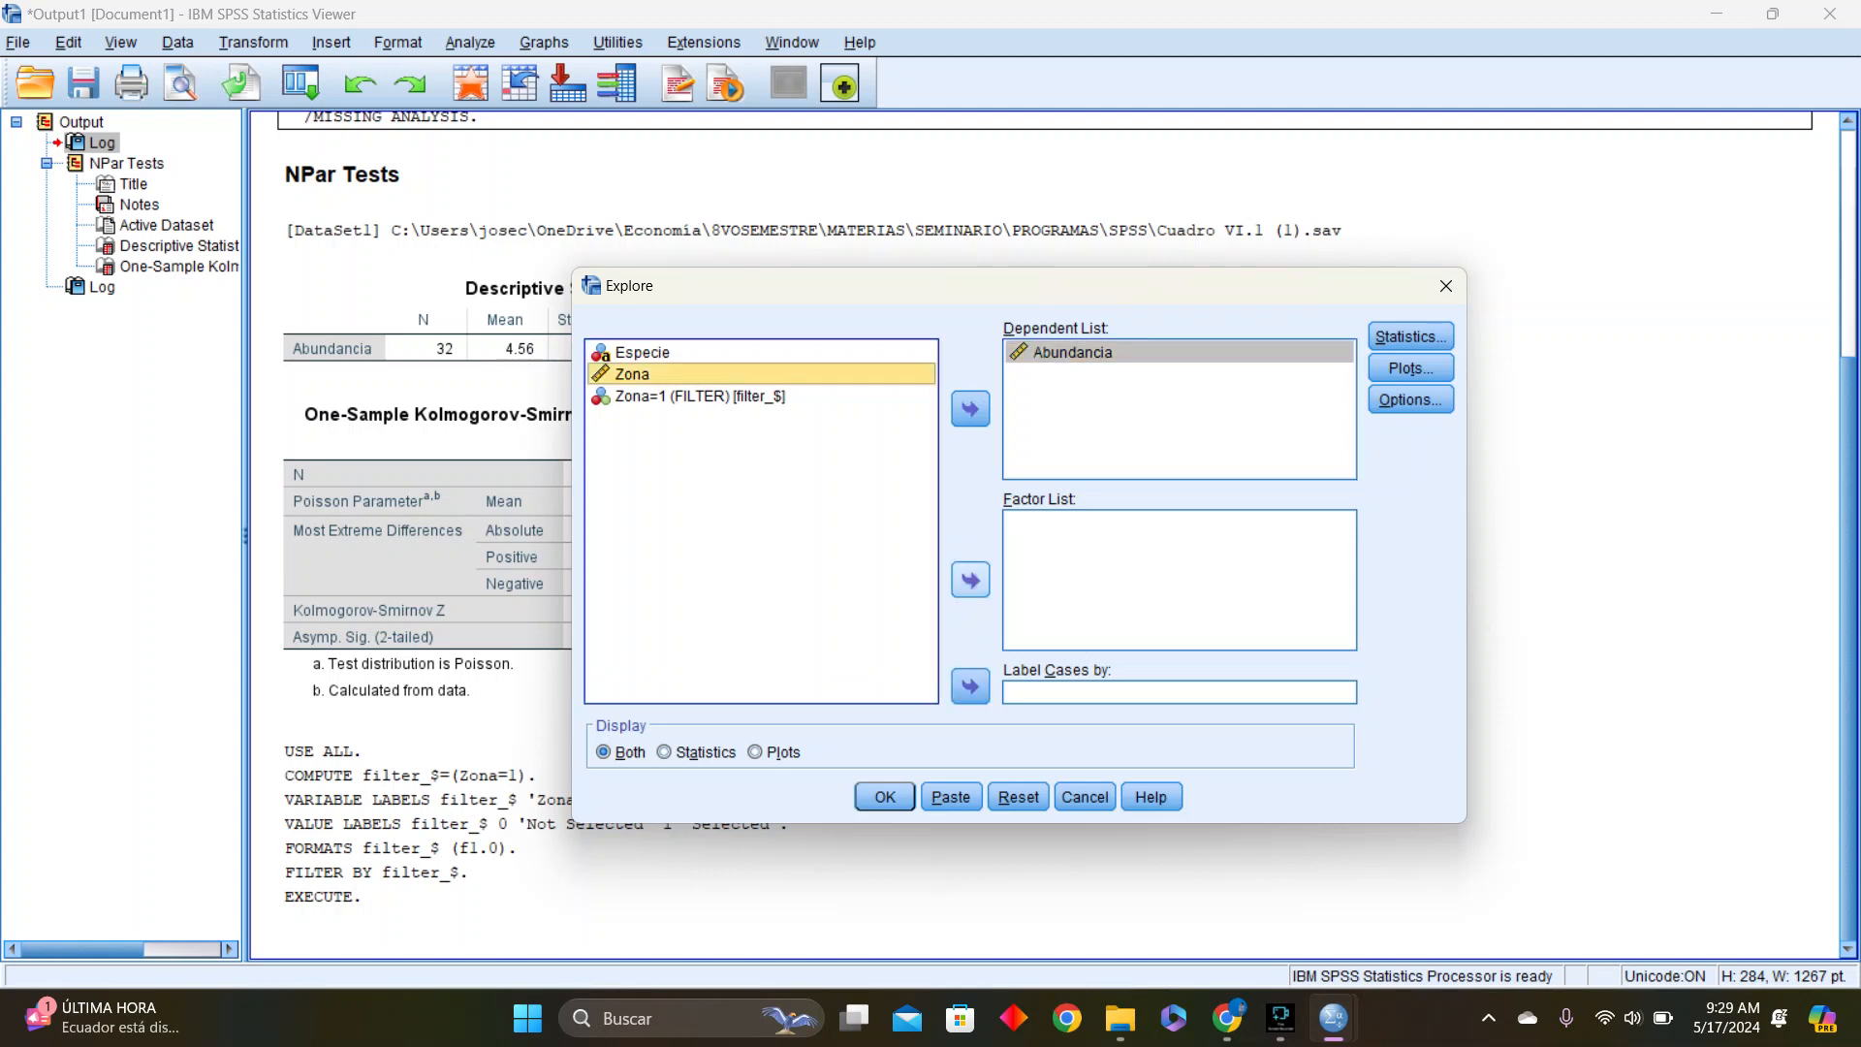
{"action": "left_click", "coordinate": [970, 580]}
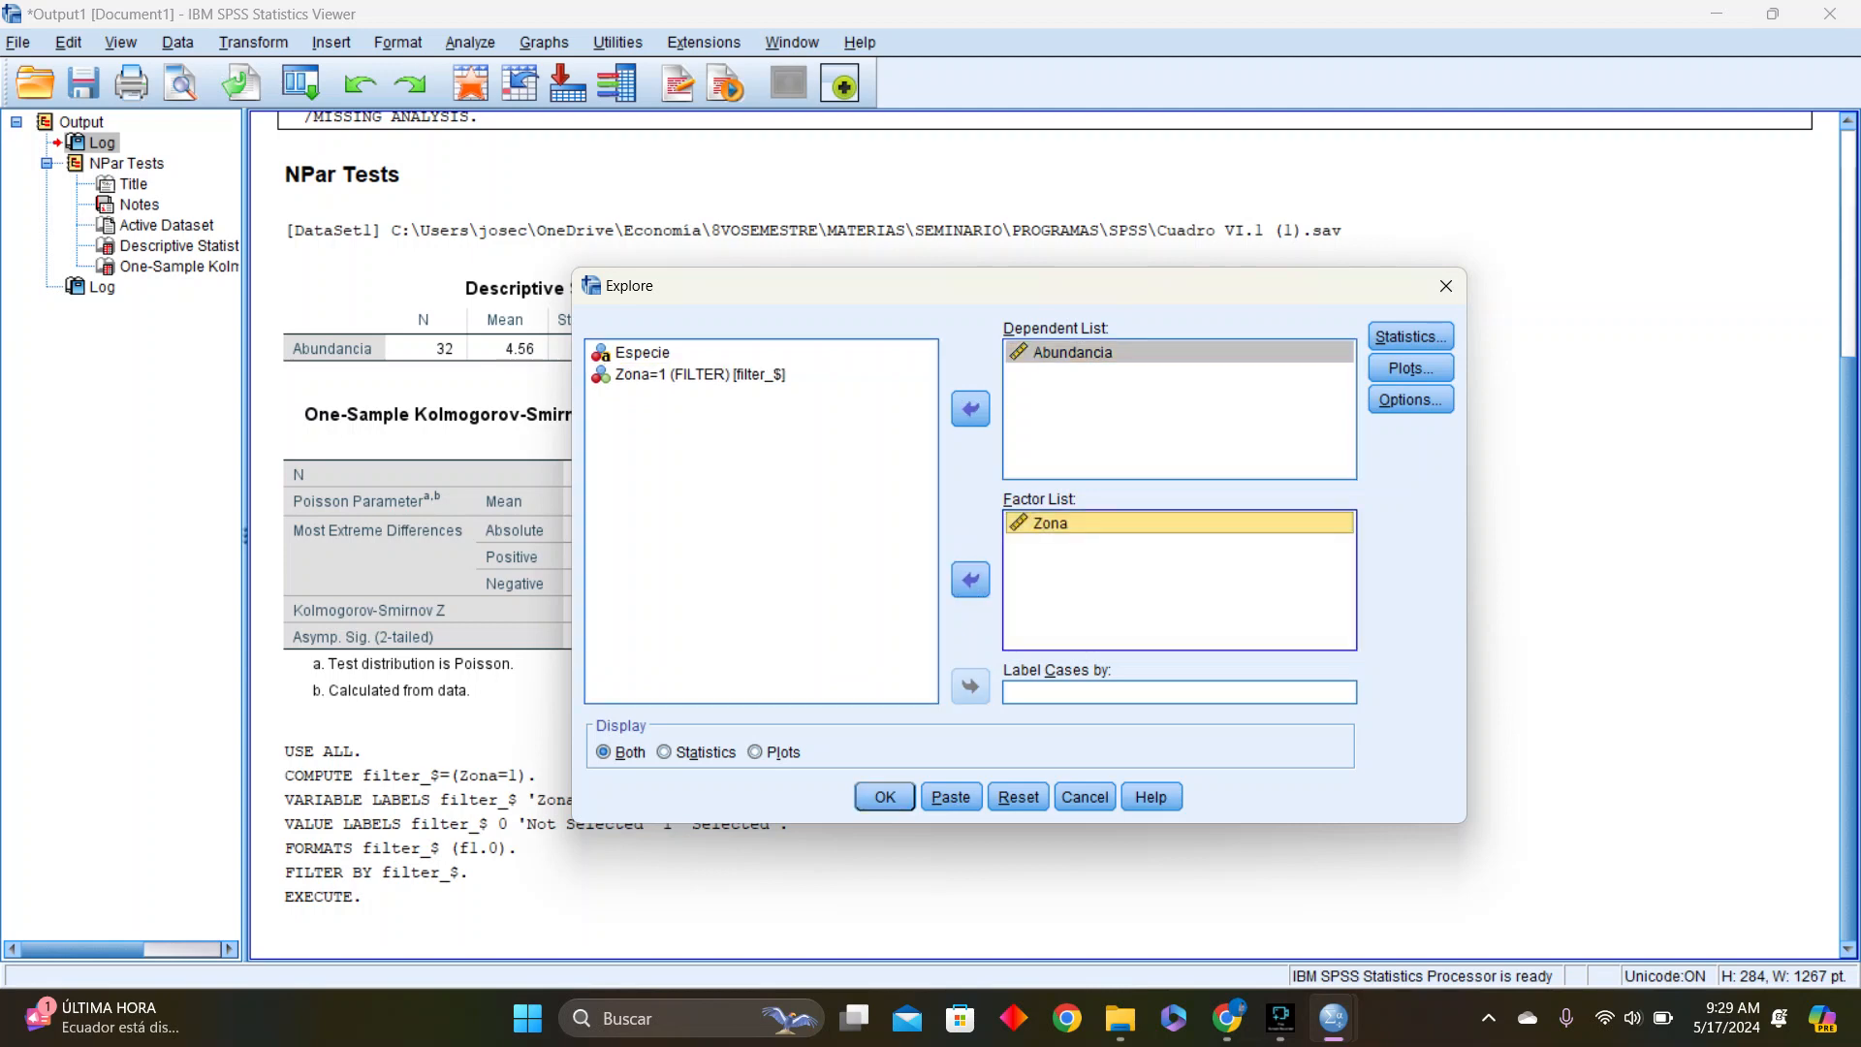
{"action": "left_click", "coordinate": [643, 353]}
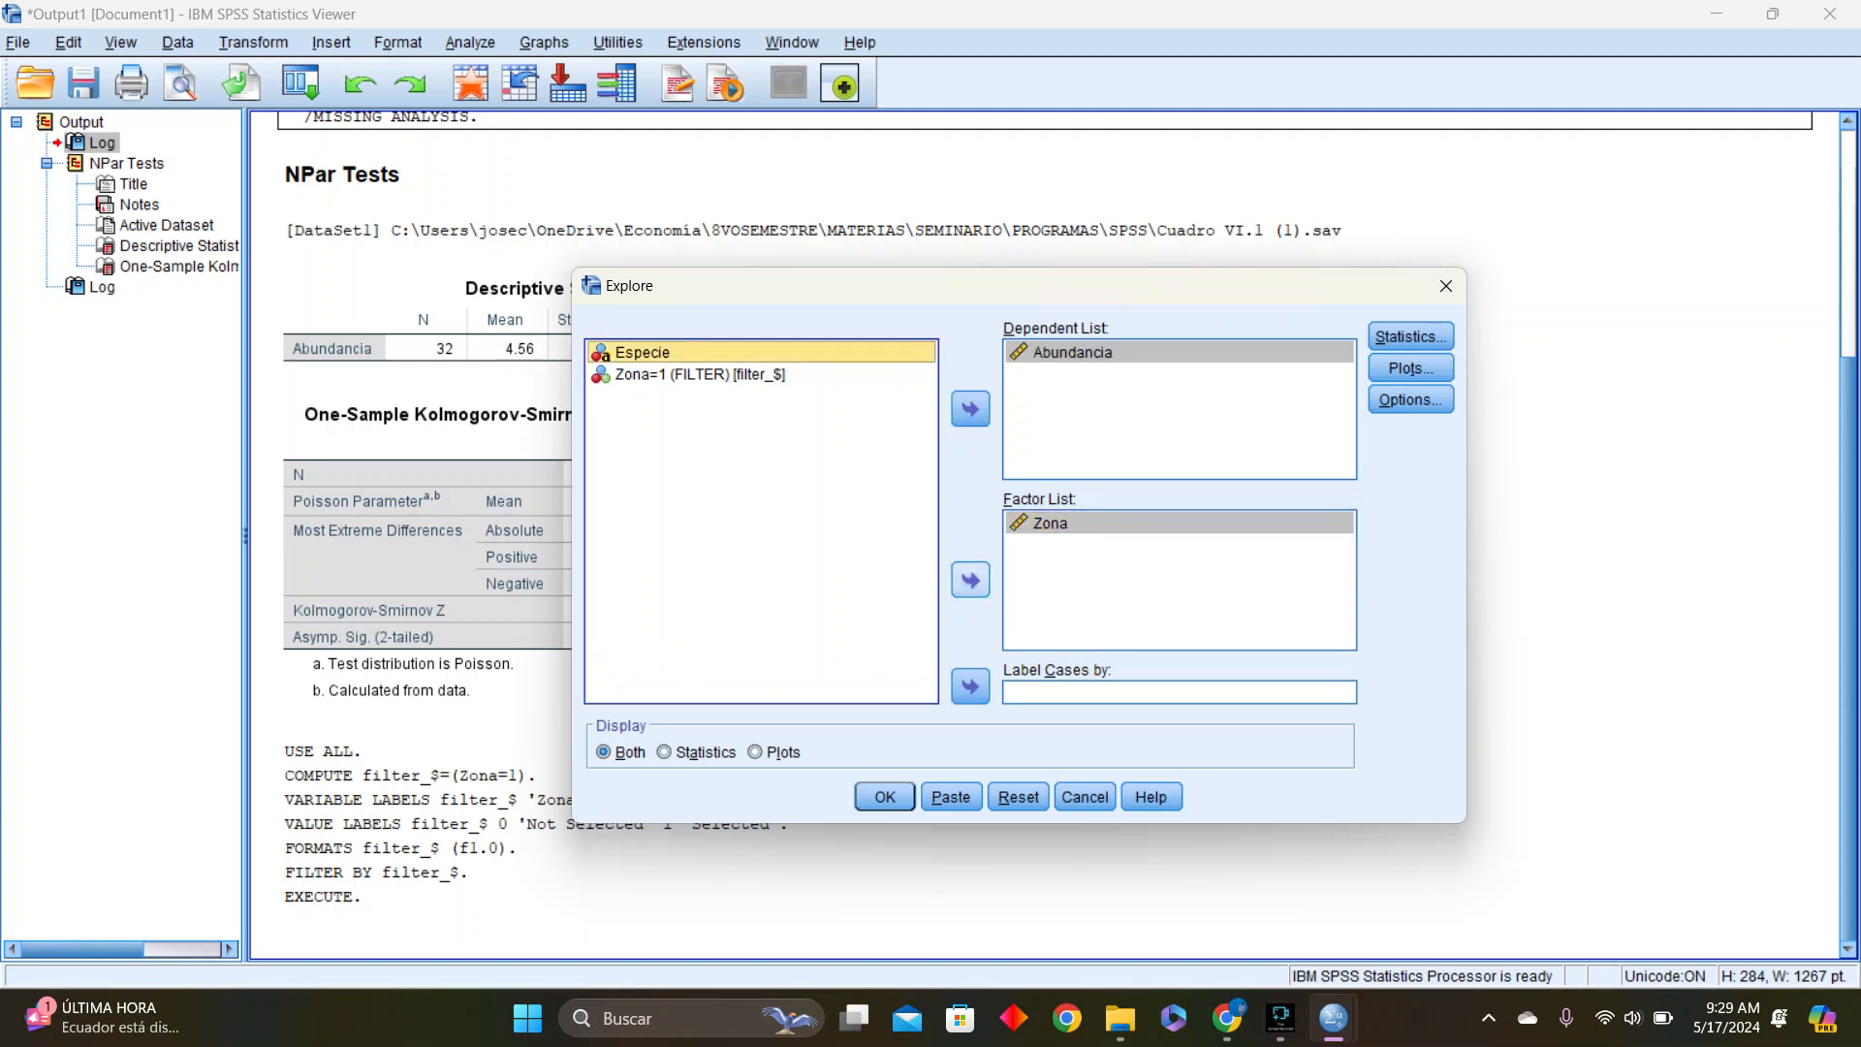
{"action": "left_click", "coordinate": [1051, 523]}
{"action": "left_click", "coordinate": [970, 580]}
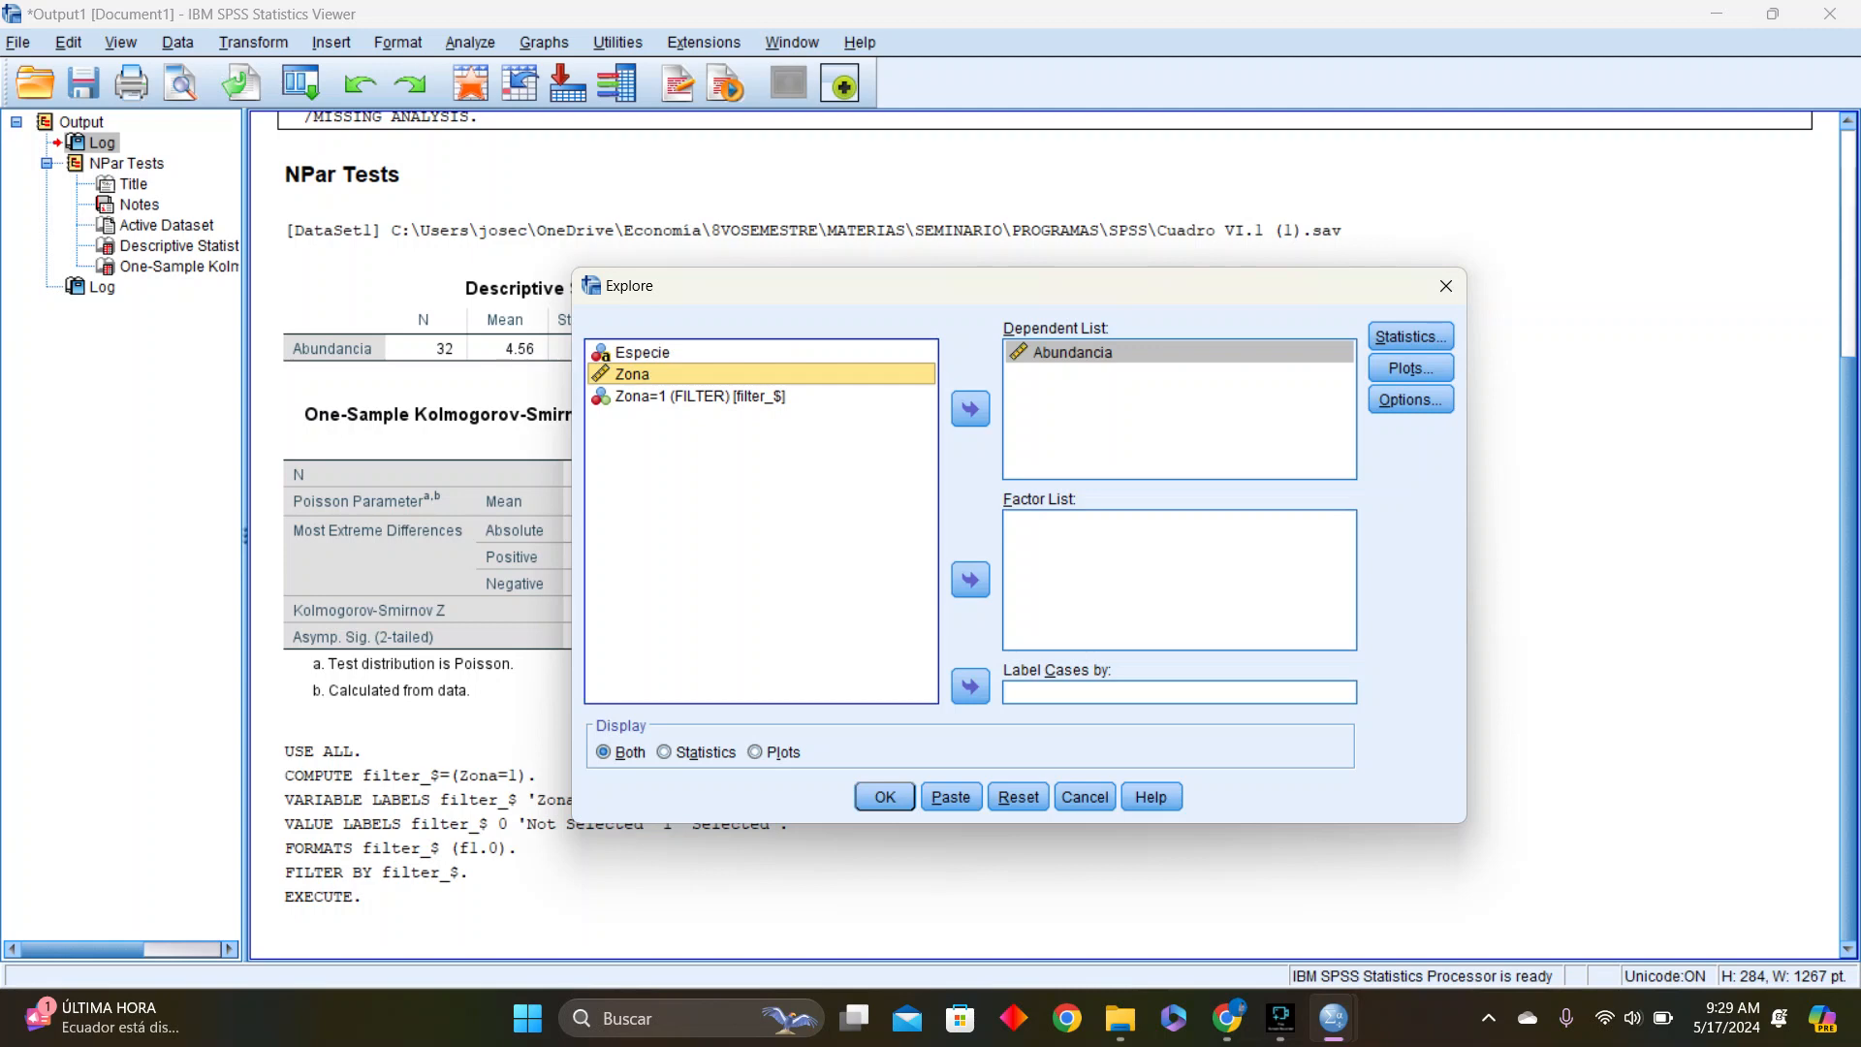
{"action": "left_click", "coordinate": [643, 353]}
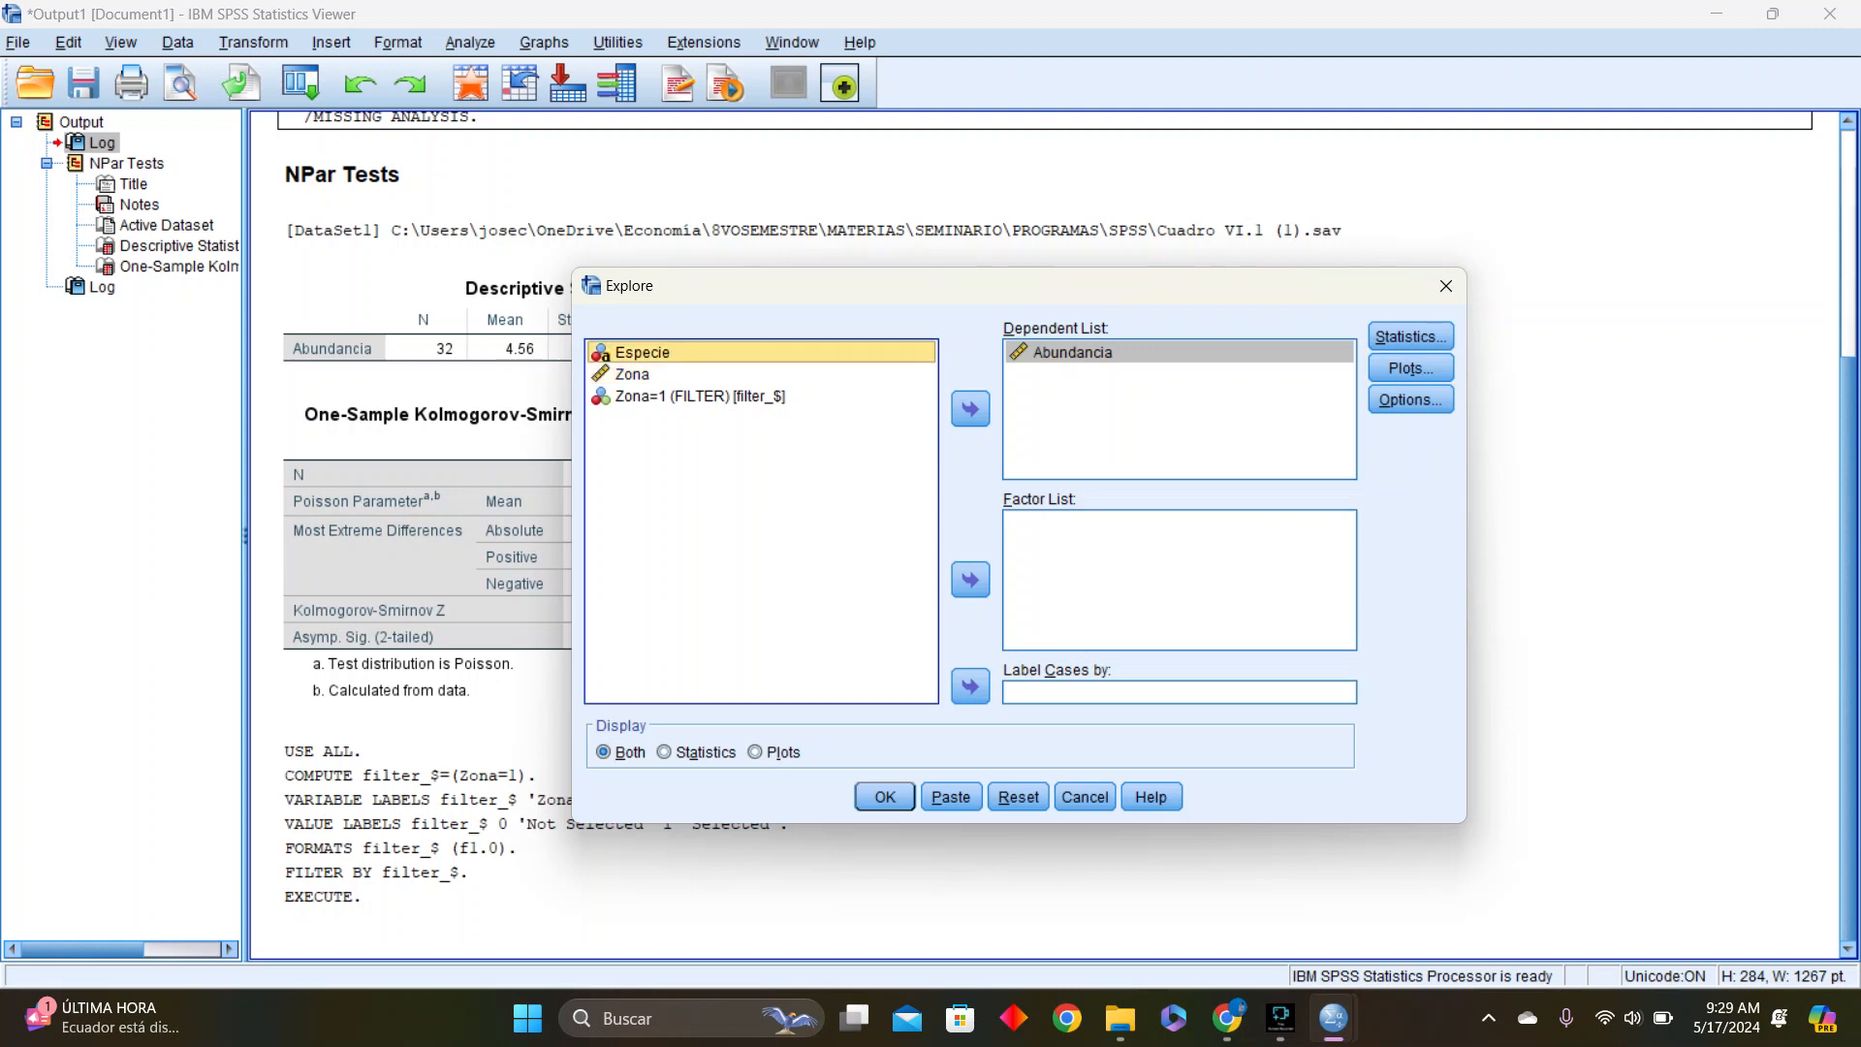
{"action": "left_click", "coordinate": [970, 579]}
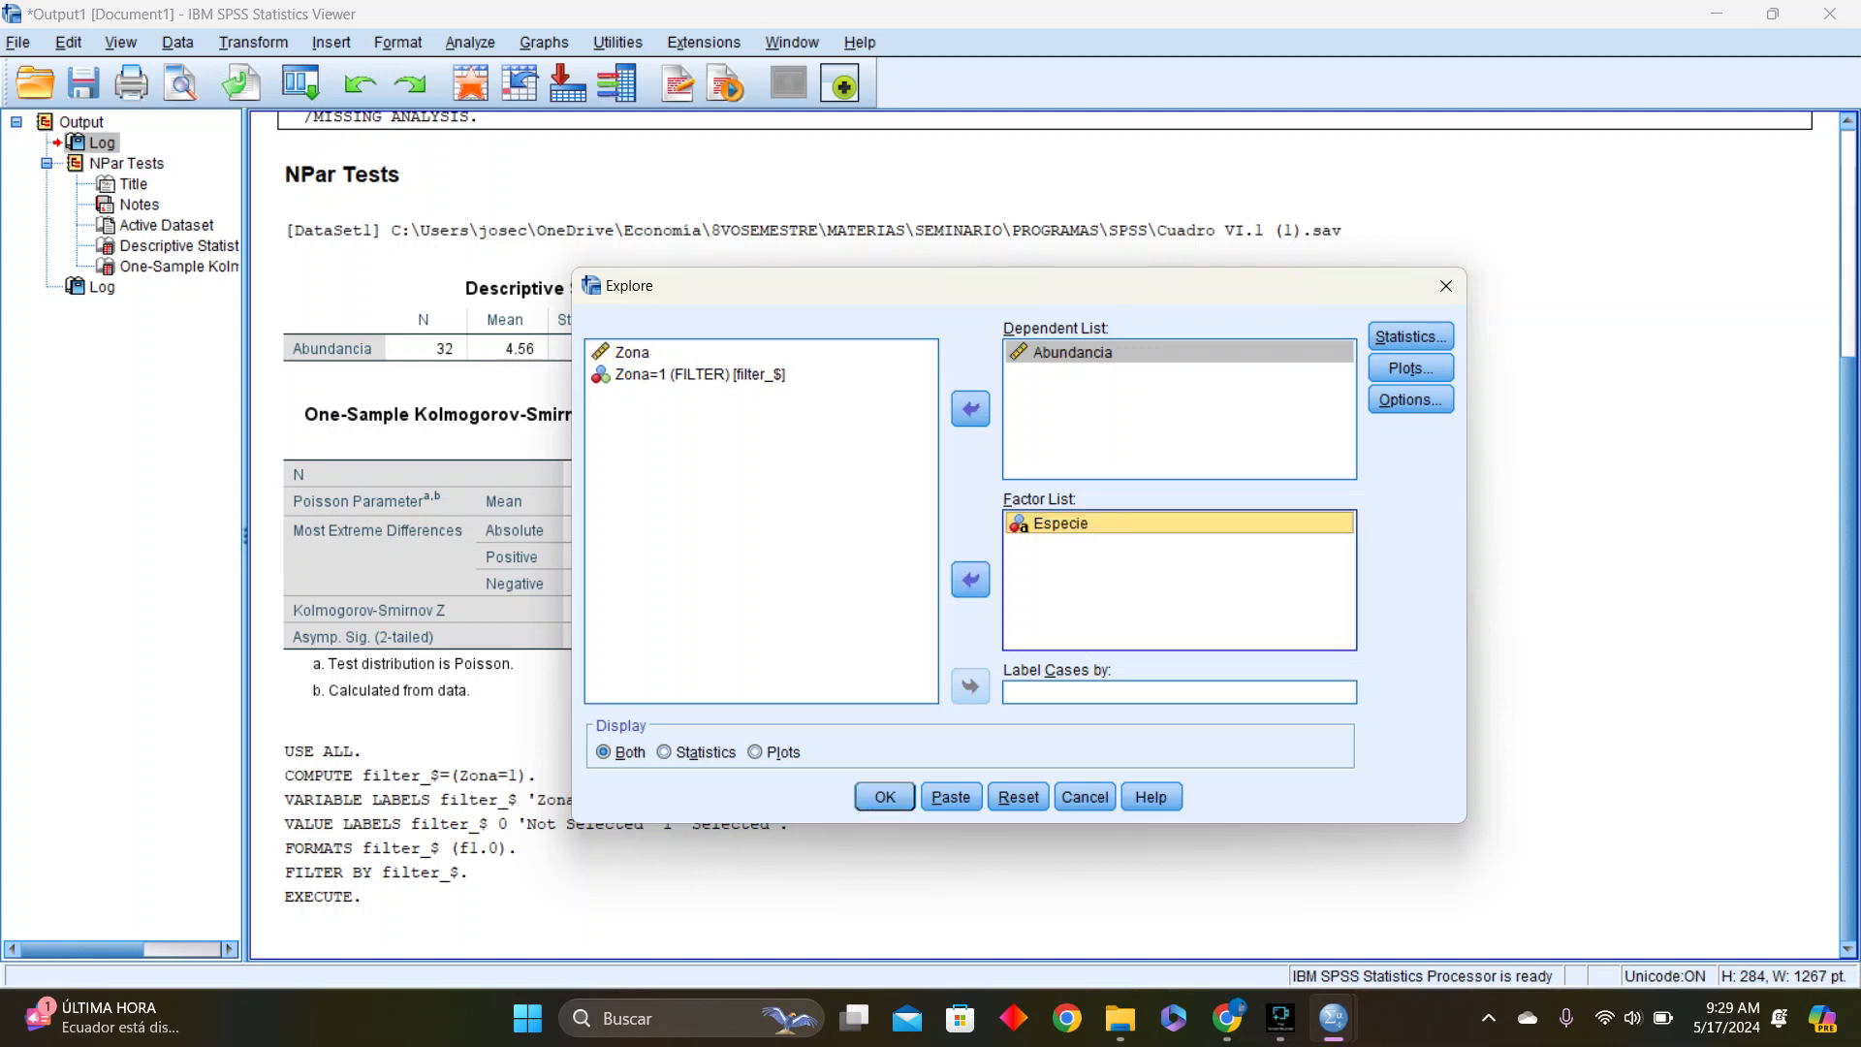
{"action": "left_click", "coordinate": [642, 353]}
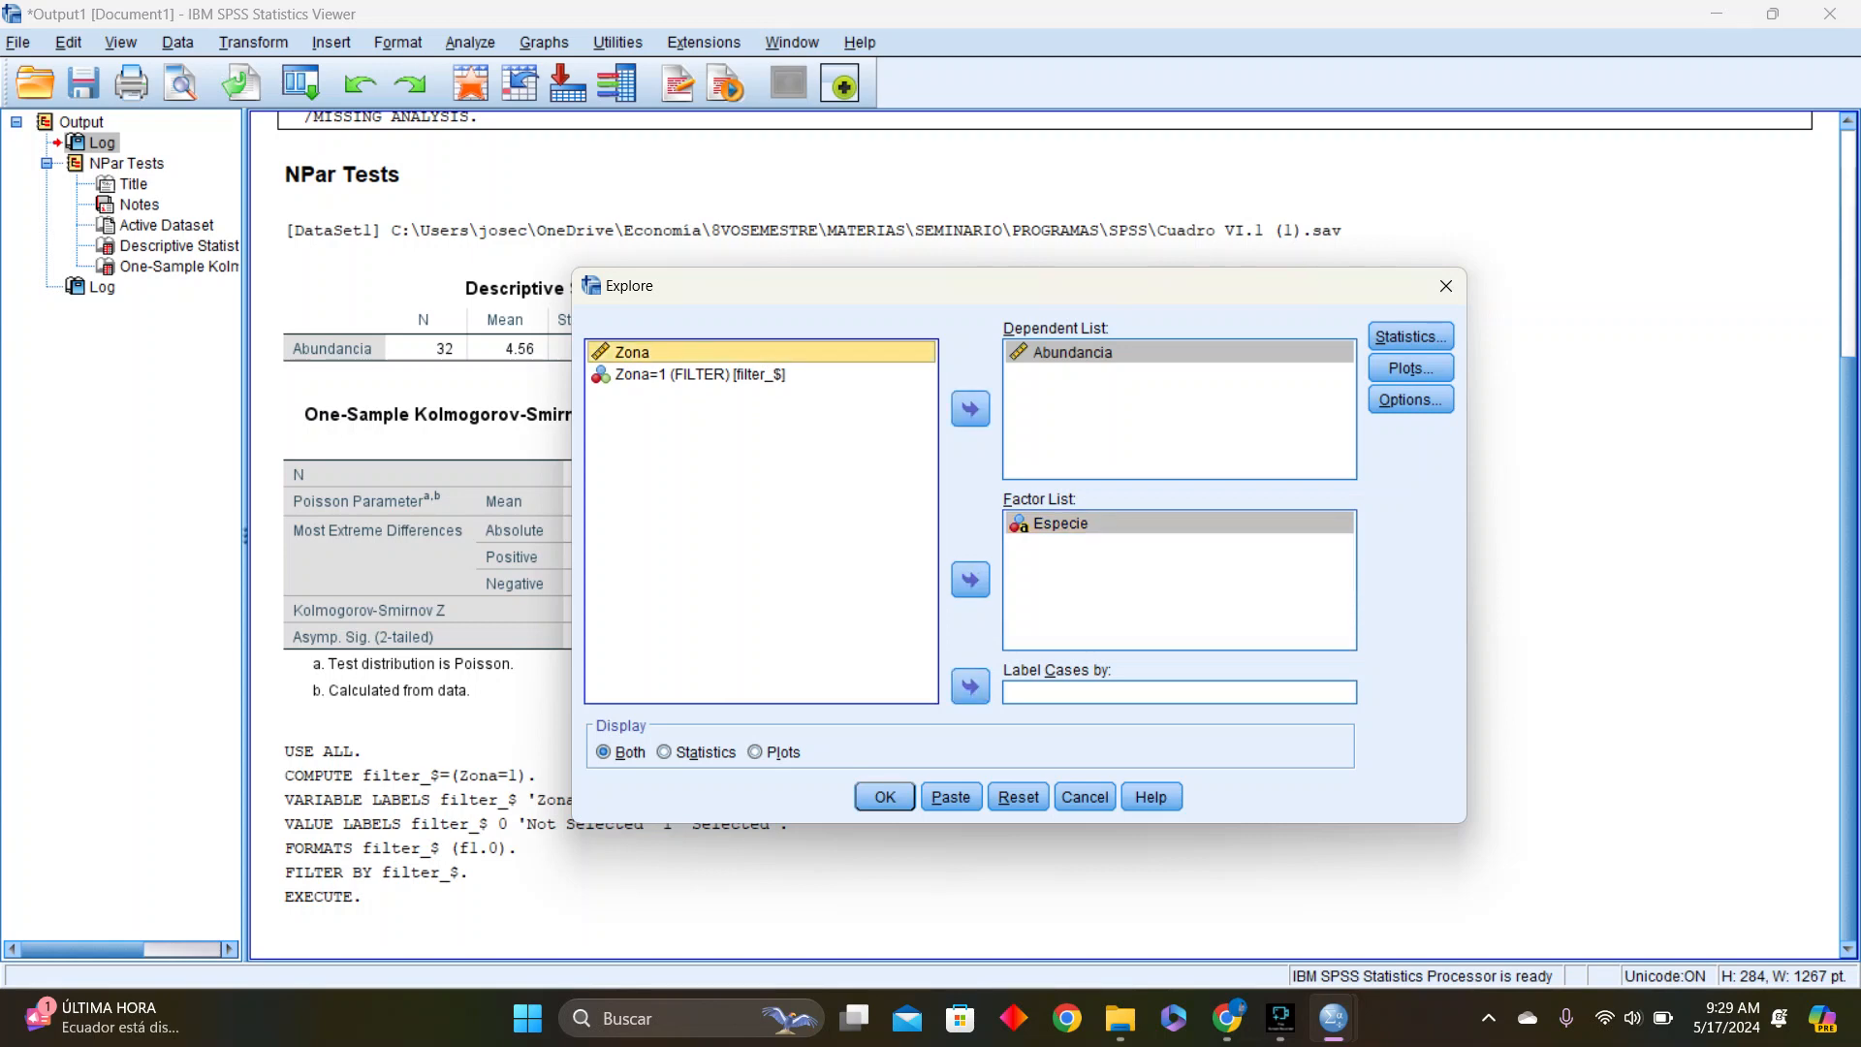
{"action": "left_click", "coordinate": [1412, 368]}
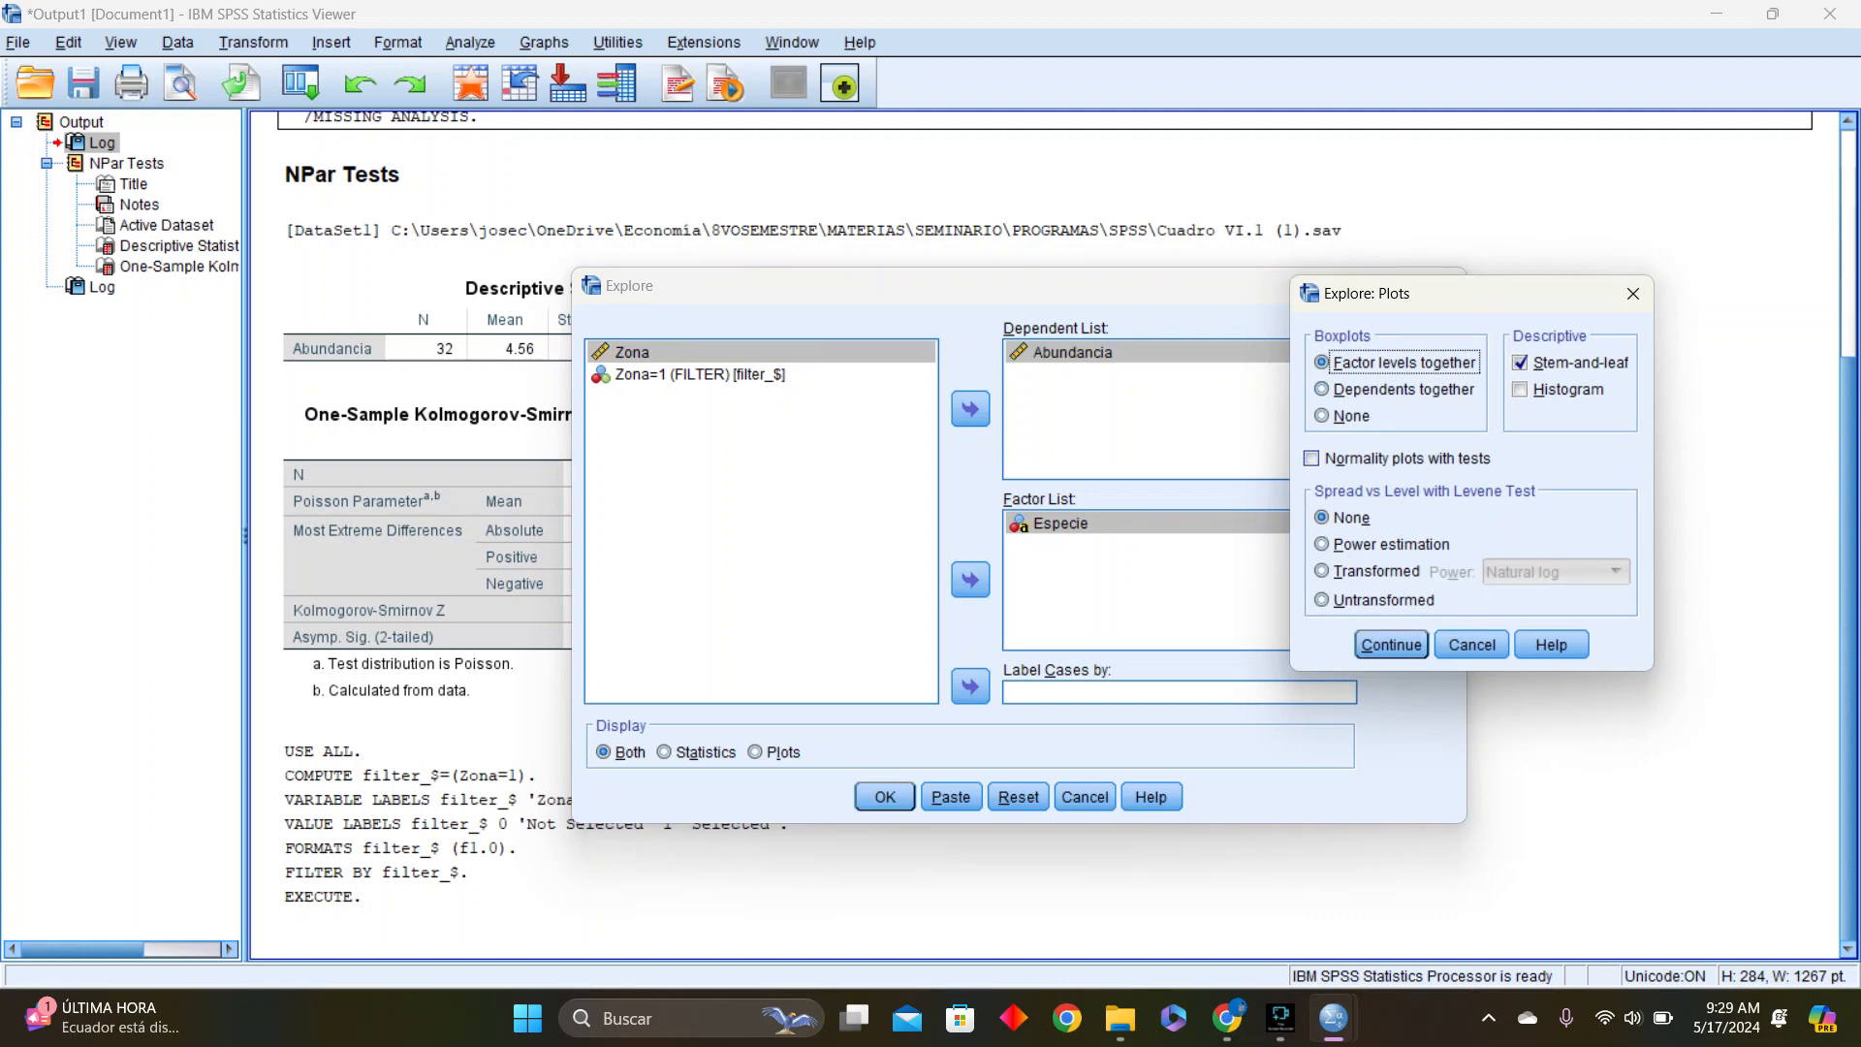
{"action": "left_click", "coordinate": [1312, 457]}
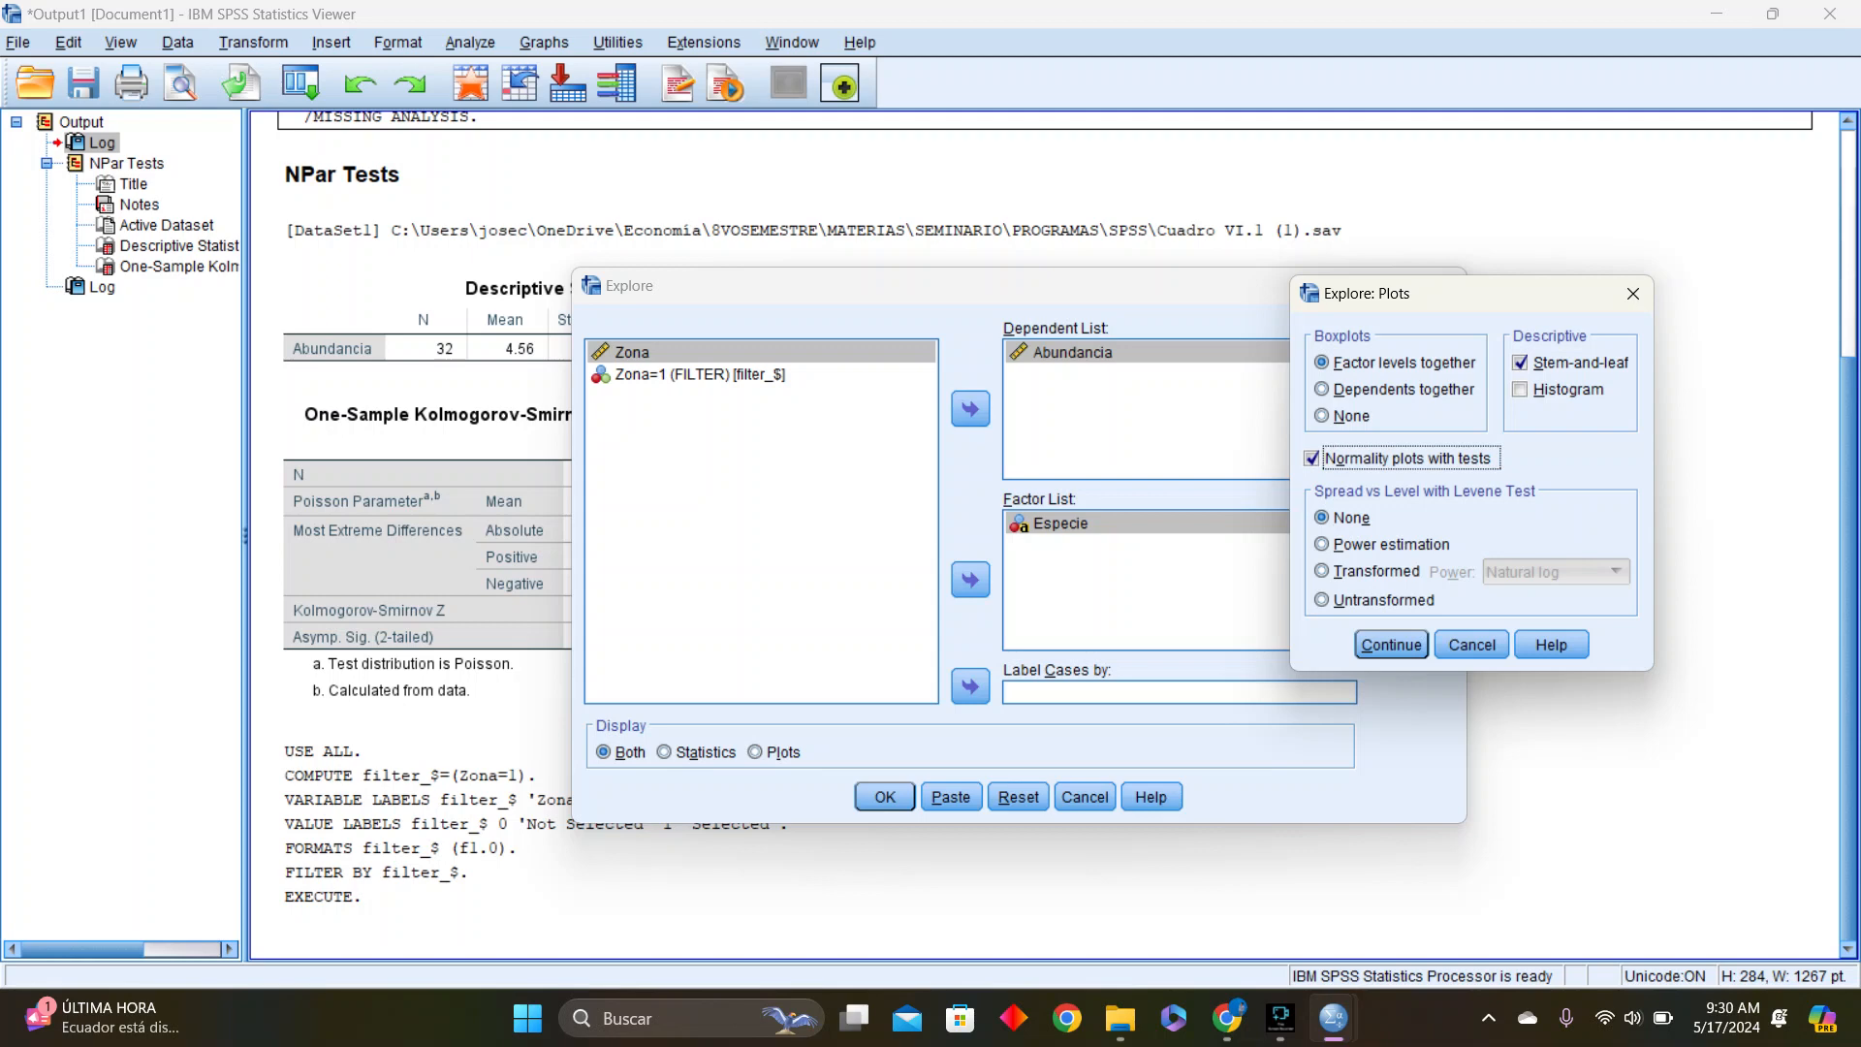
{"action": "left_click", "coordinate": [1521, 390]}
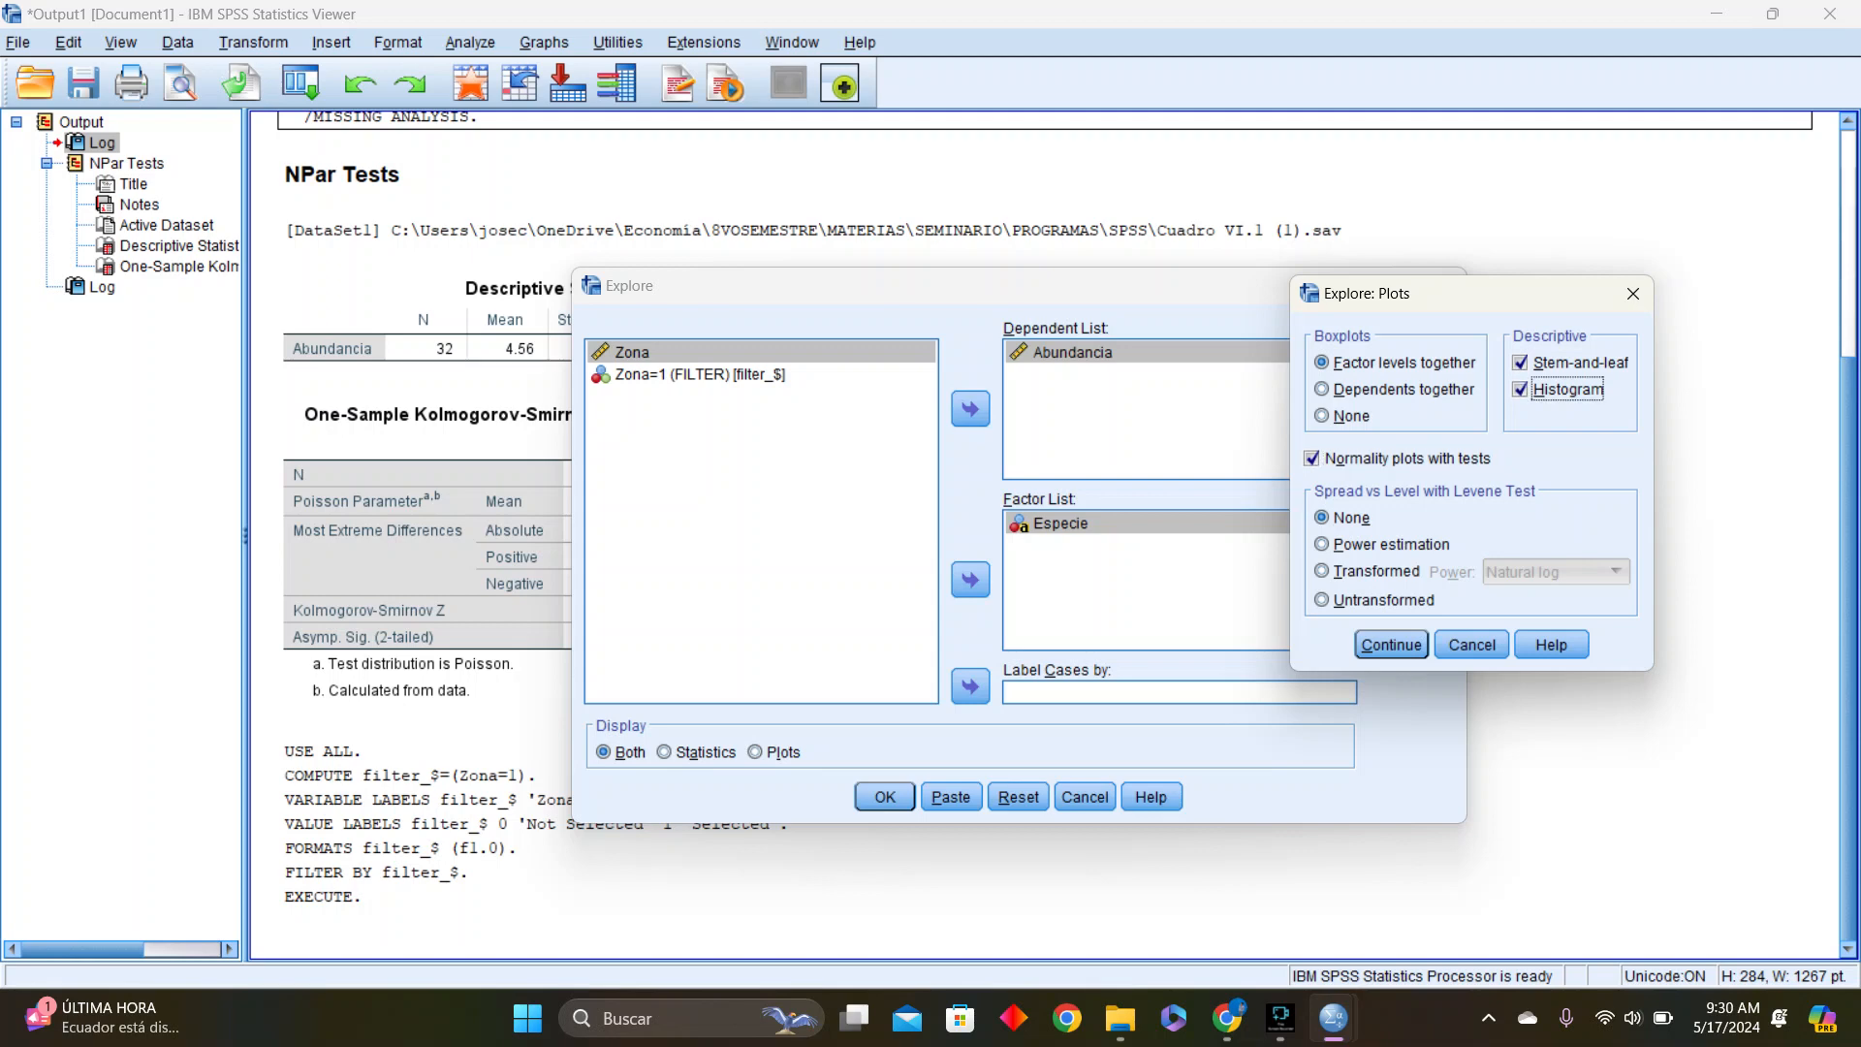
{"action": "left_click", "coordinate": [1521, 363]}
{"action": "left_click", "coordinate": [1391, 645]}
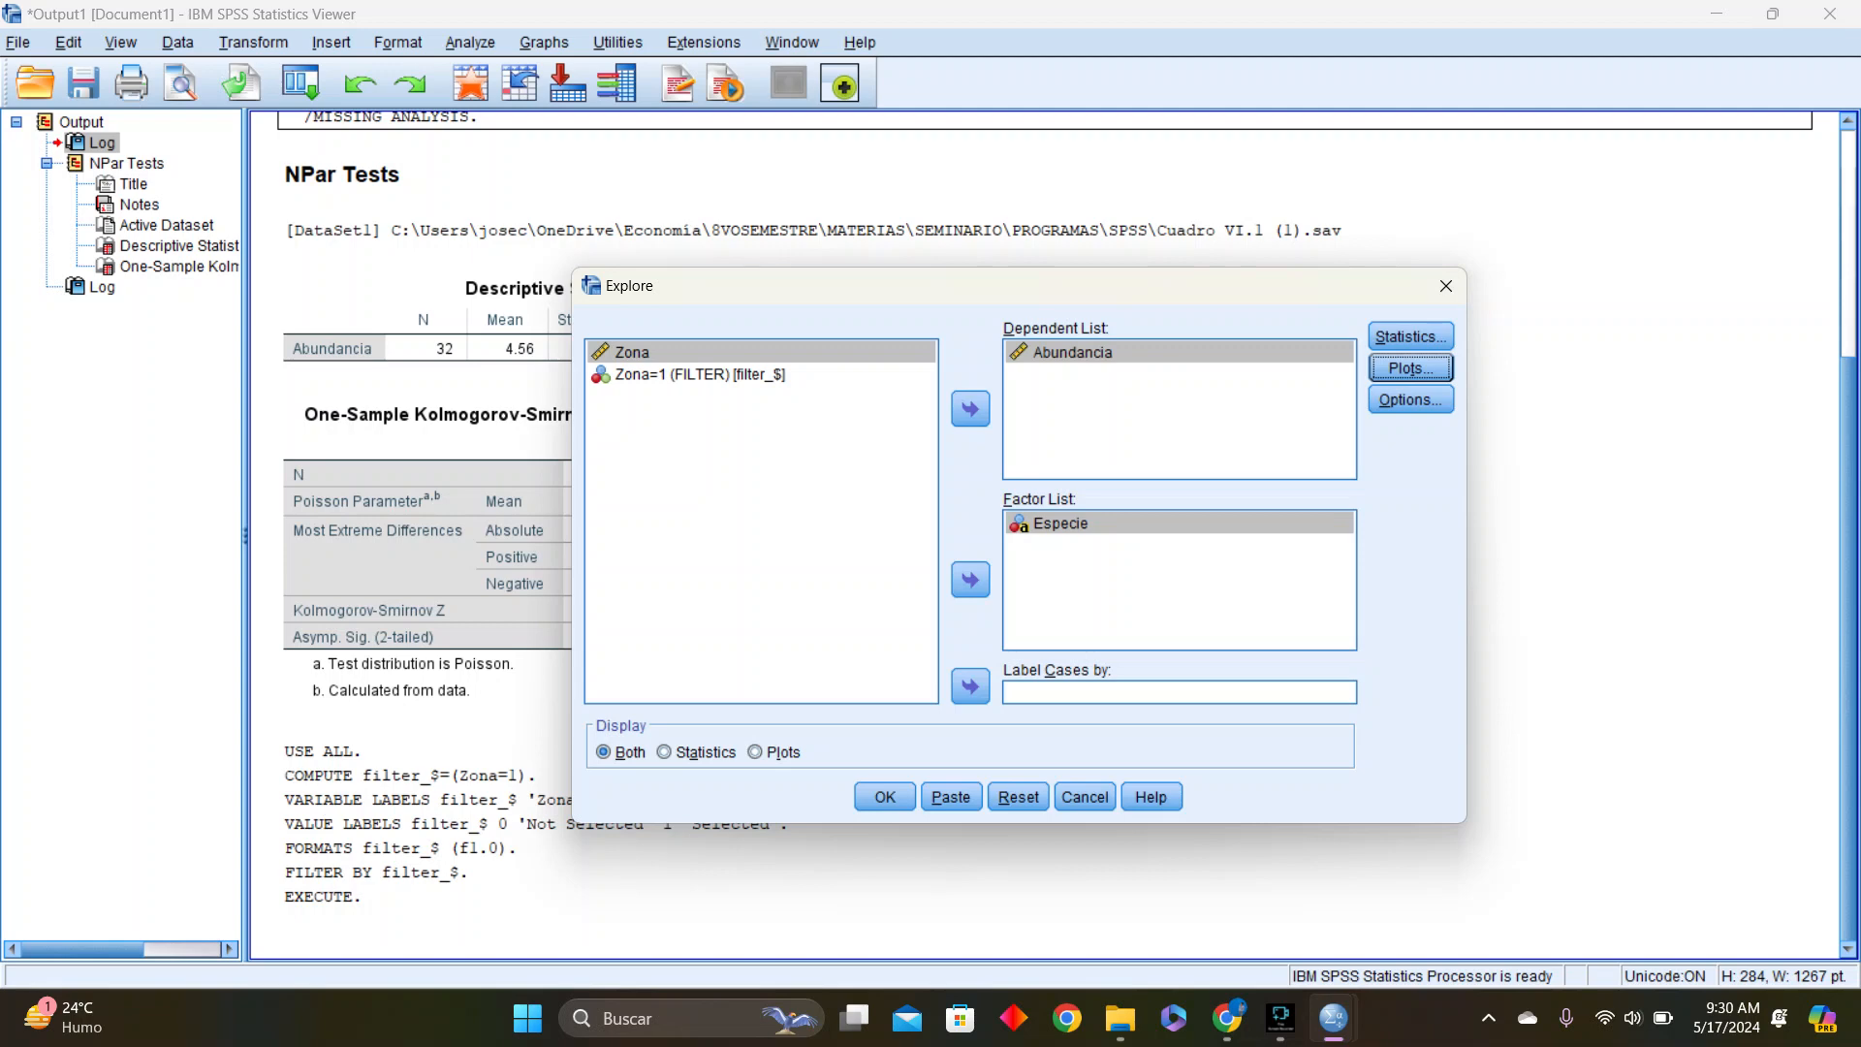
{"action": "left_click", "coordinate": [1085, 797]}
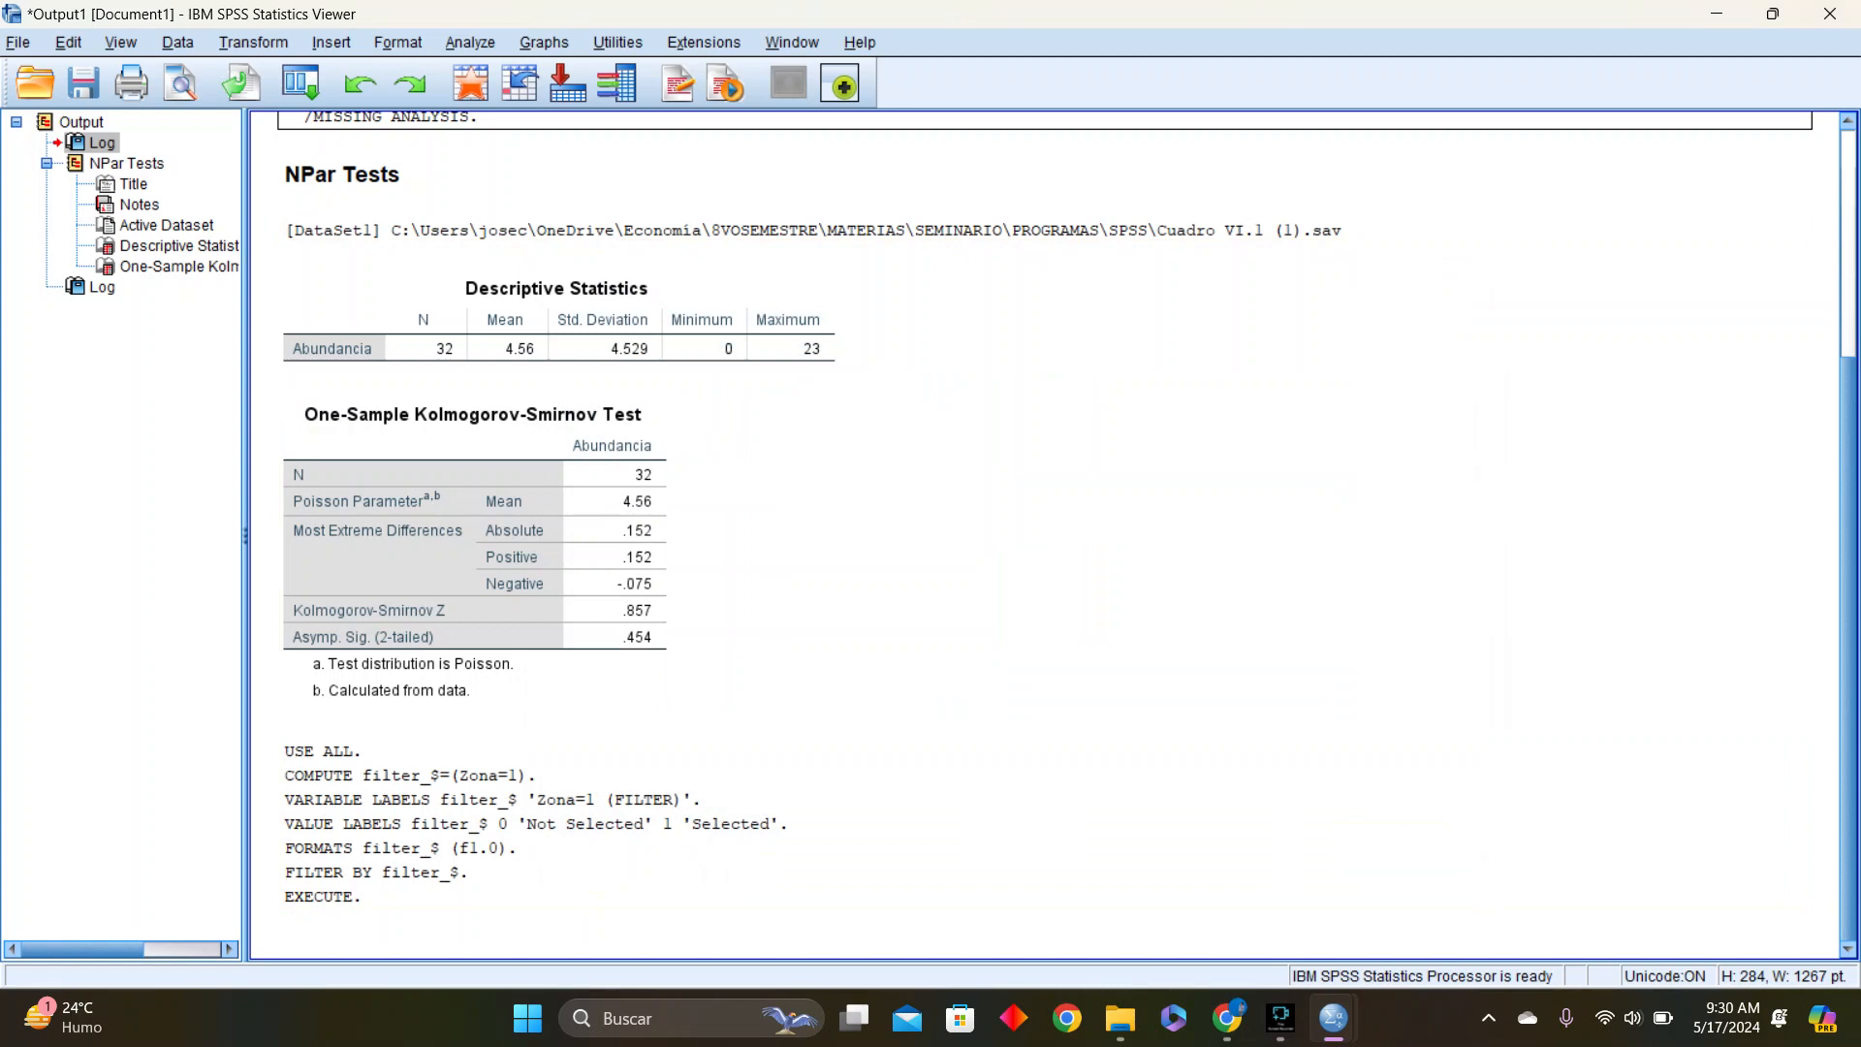
Start a new Explore analysis with Especie as the factor and Abundancia as the dependent variable
{"action": "left_click", "coordinate": [470, 43]}
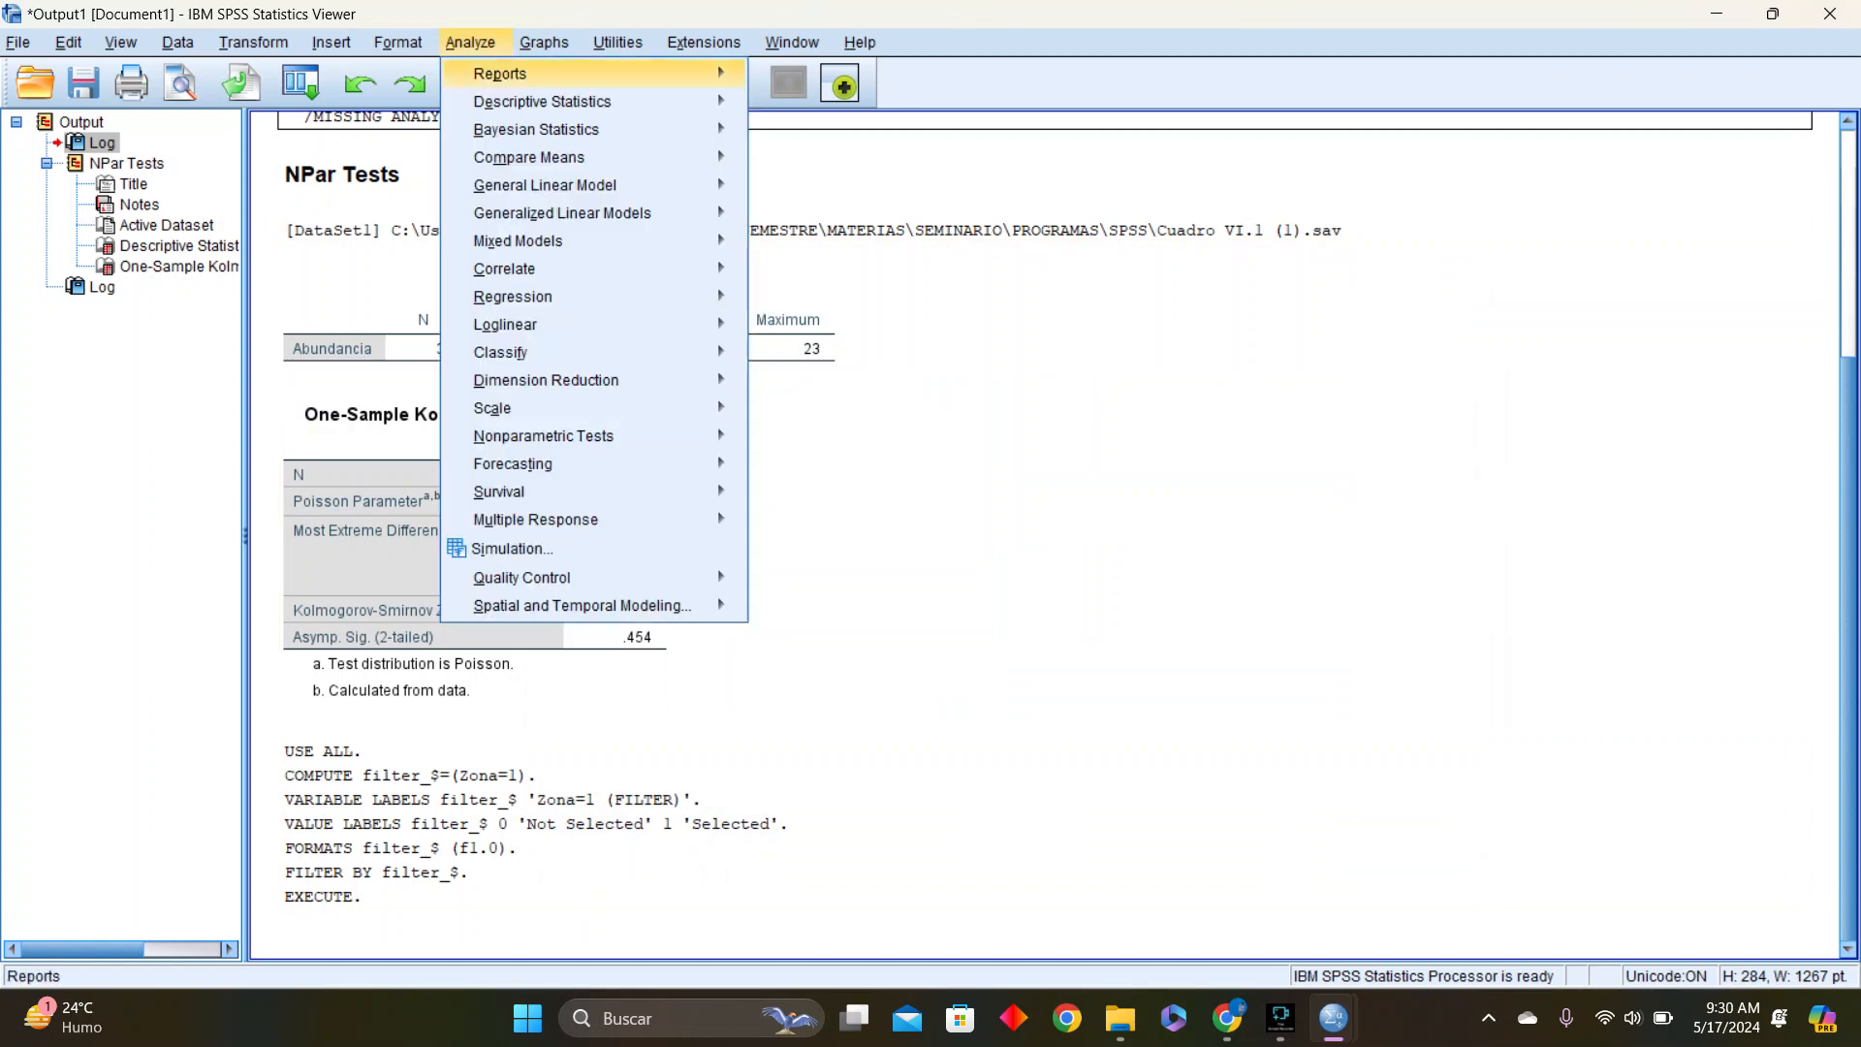
{"action": "mouse_move", "coordinate": [679, 100]}
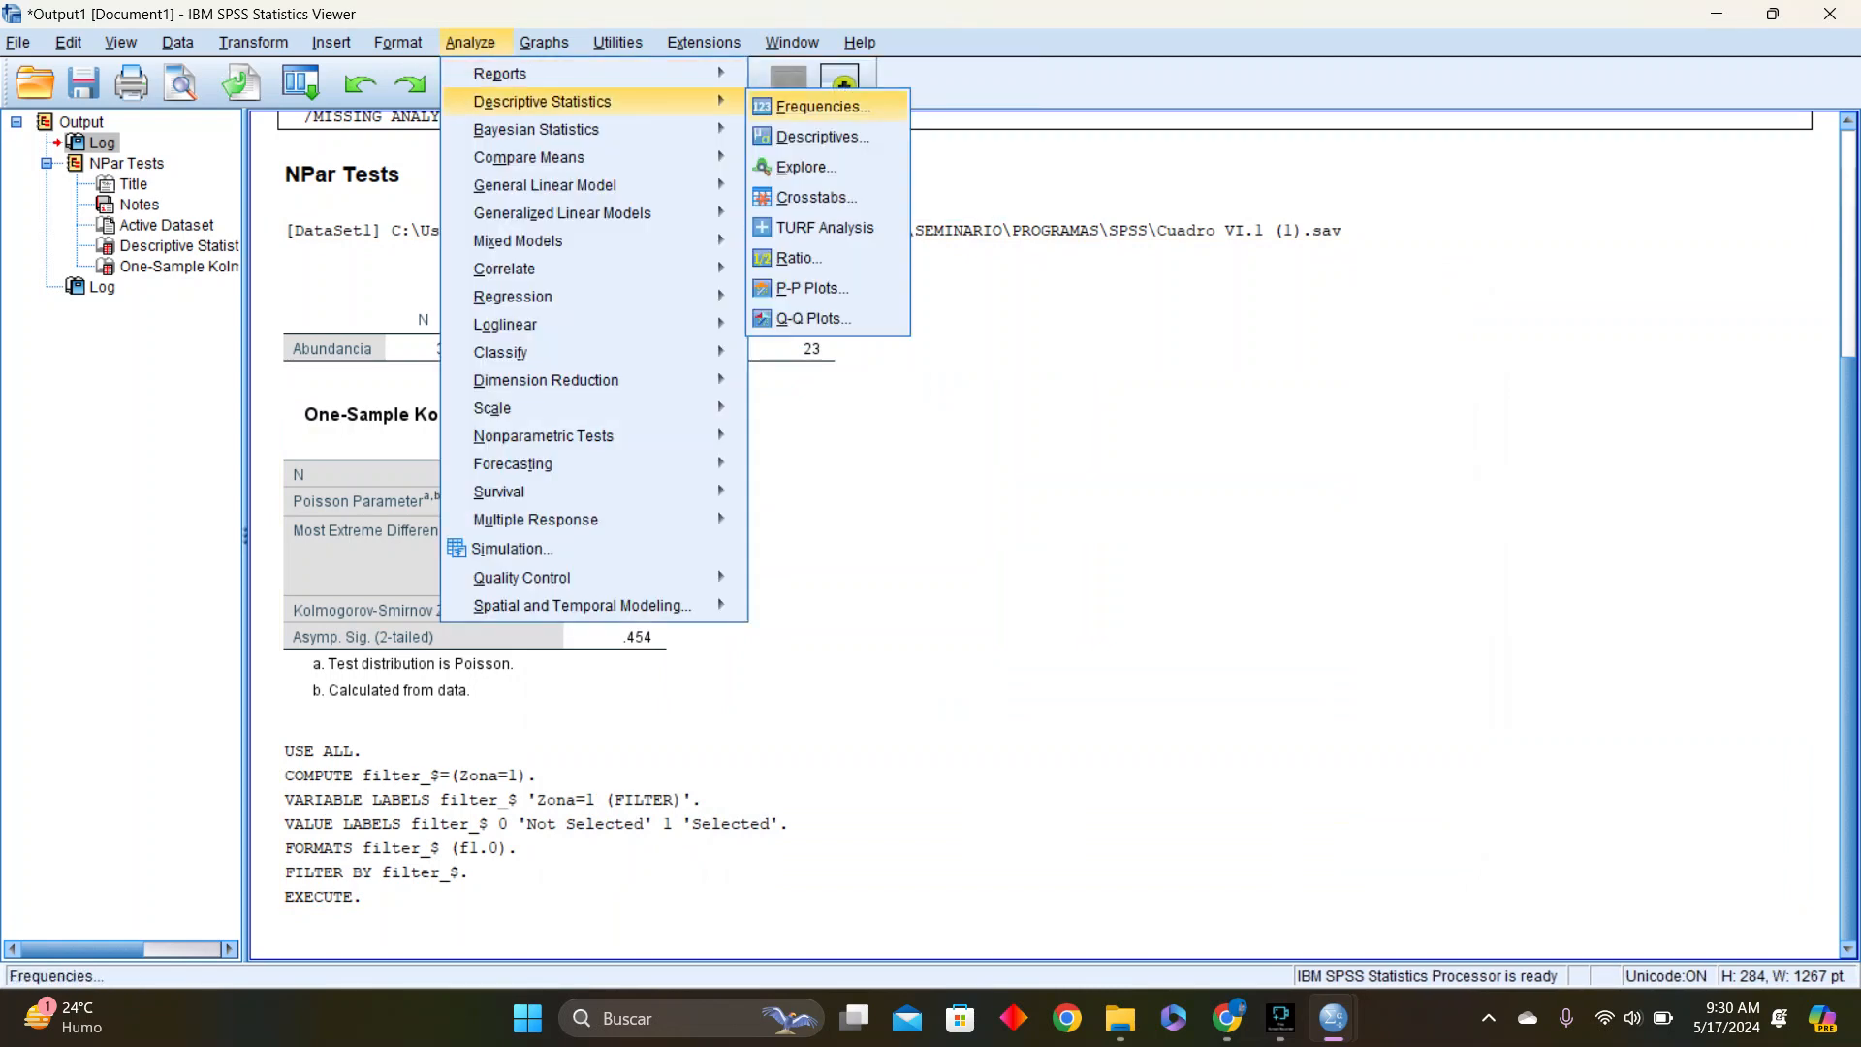
{"action": "left_click", "coordinate": [807, 166]}
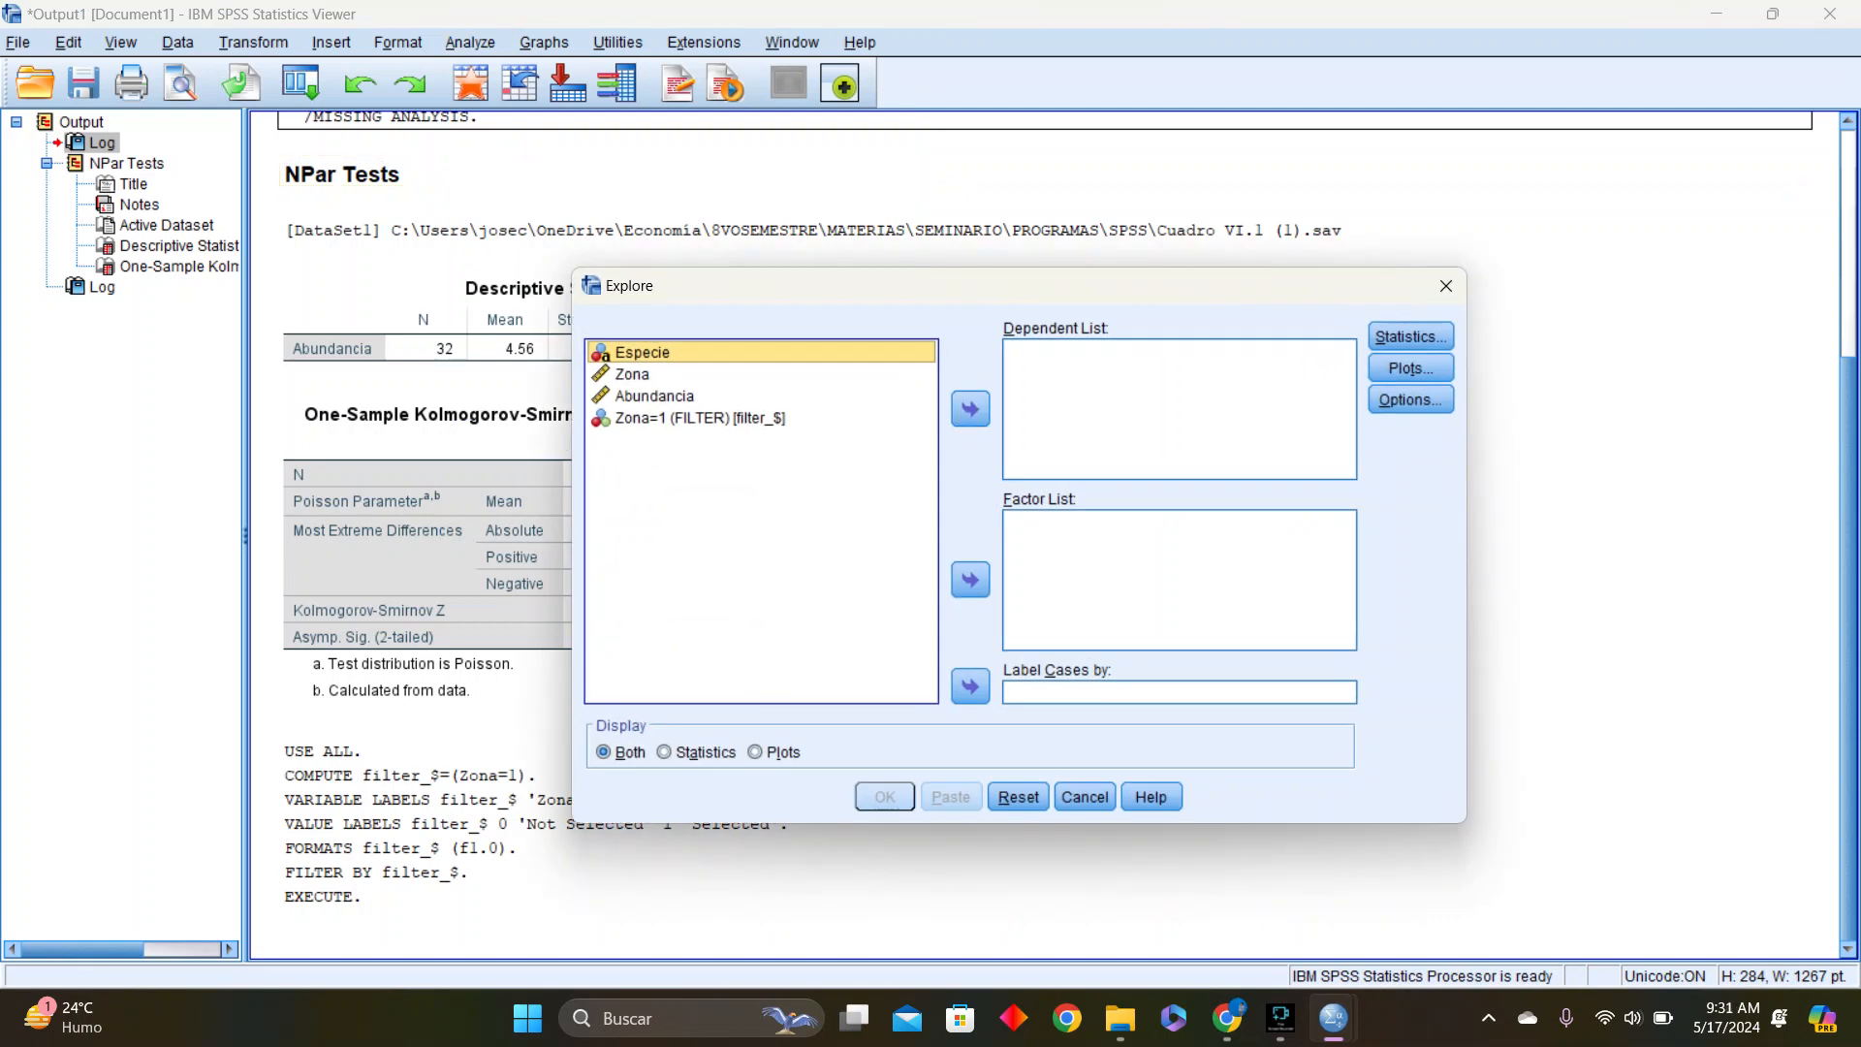
{"action": "left_click", "coordinate": [971, 579]}
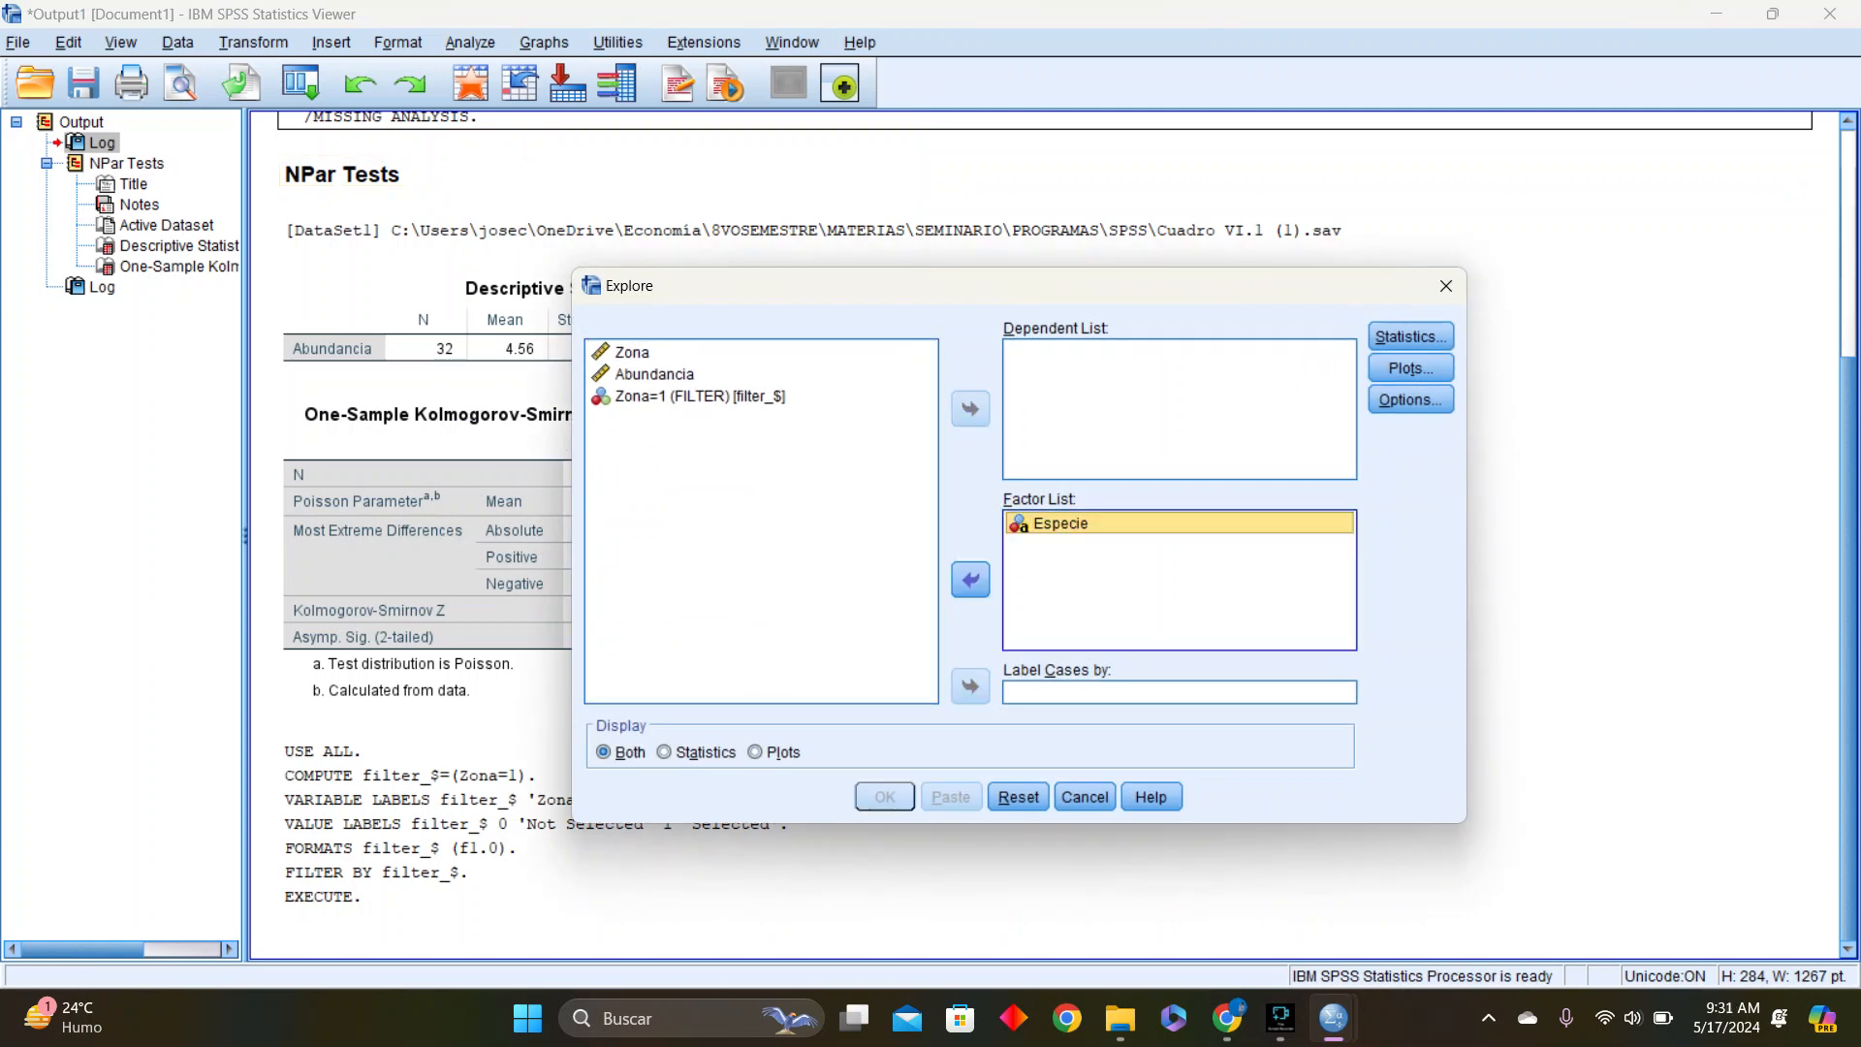
{"action": "left_click", "coordinate": [1179, 409]}
{"action": "left_click", "coordinate": [655, 374]}
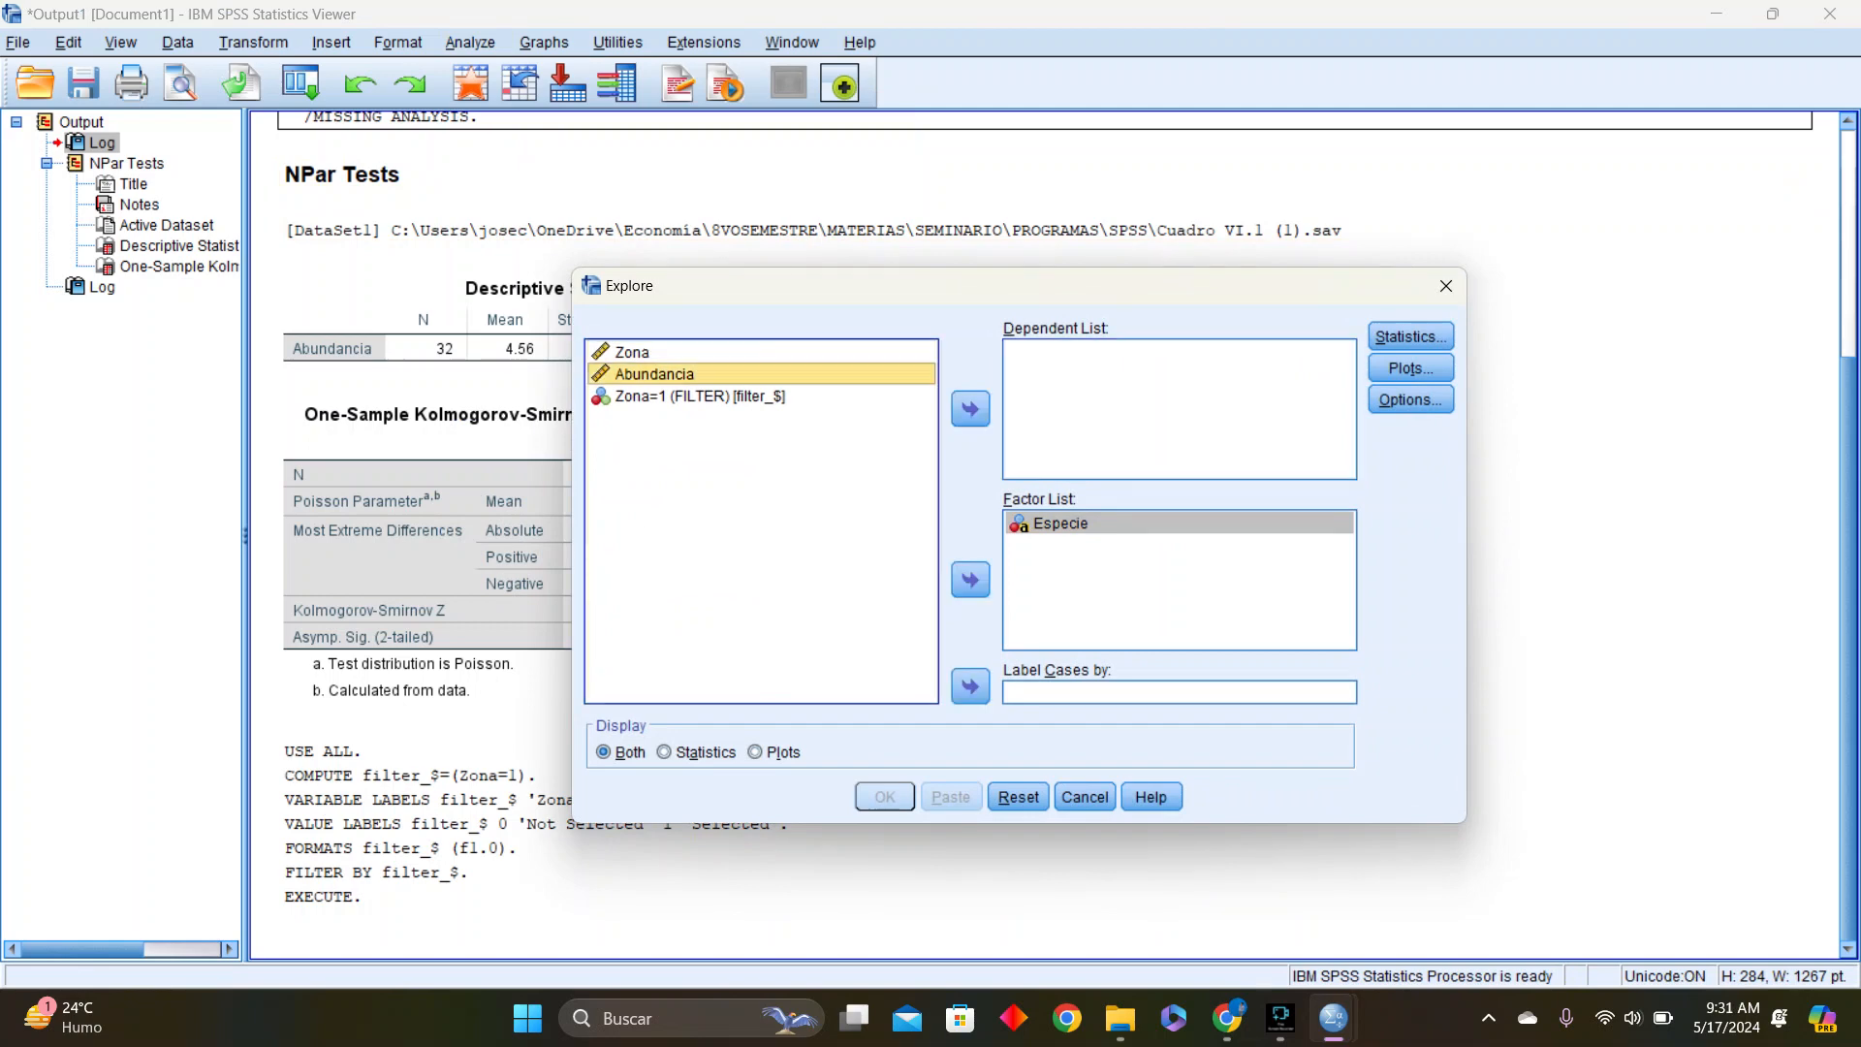
{"action": "left_click", "coordinate": [971, 409]}
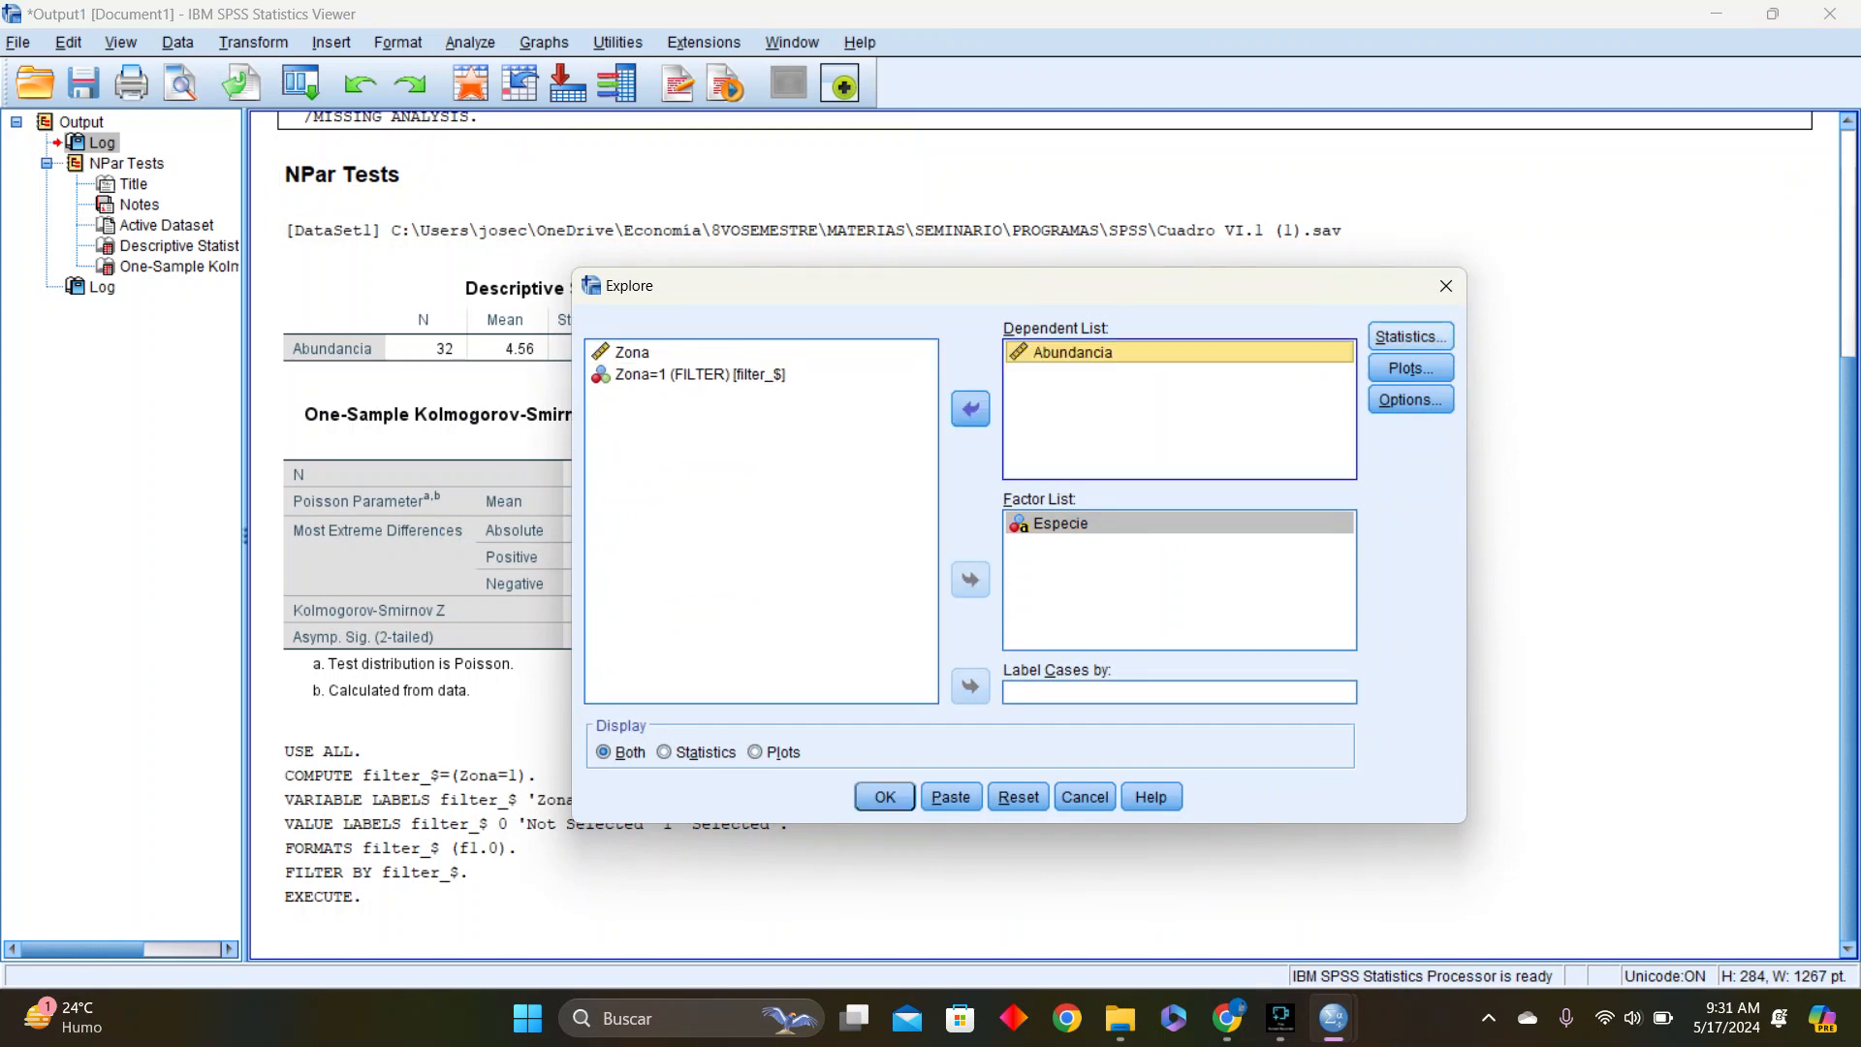
Request normality plots with tests and histograms without stem-and-leaf plots, and run the Explore analysis
{"action": "left_click", "coordinate": [1410, 336]}
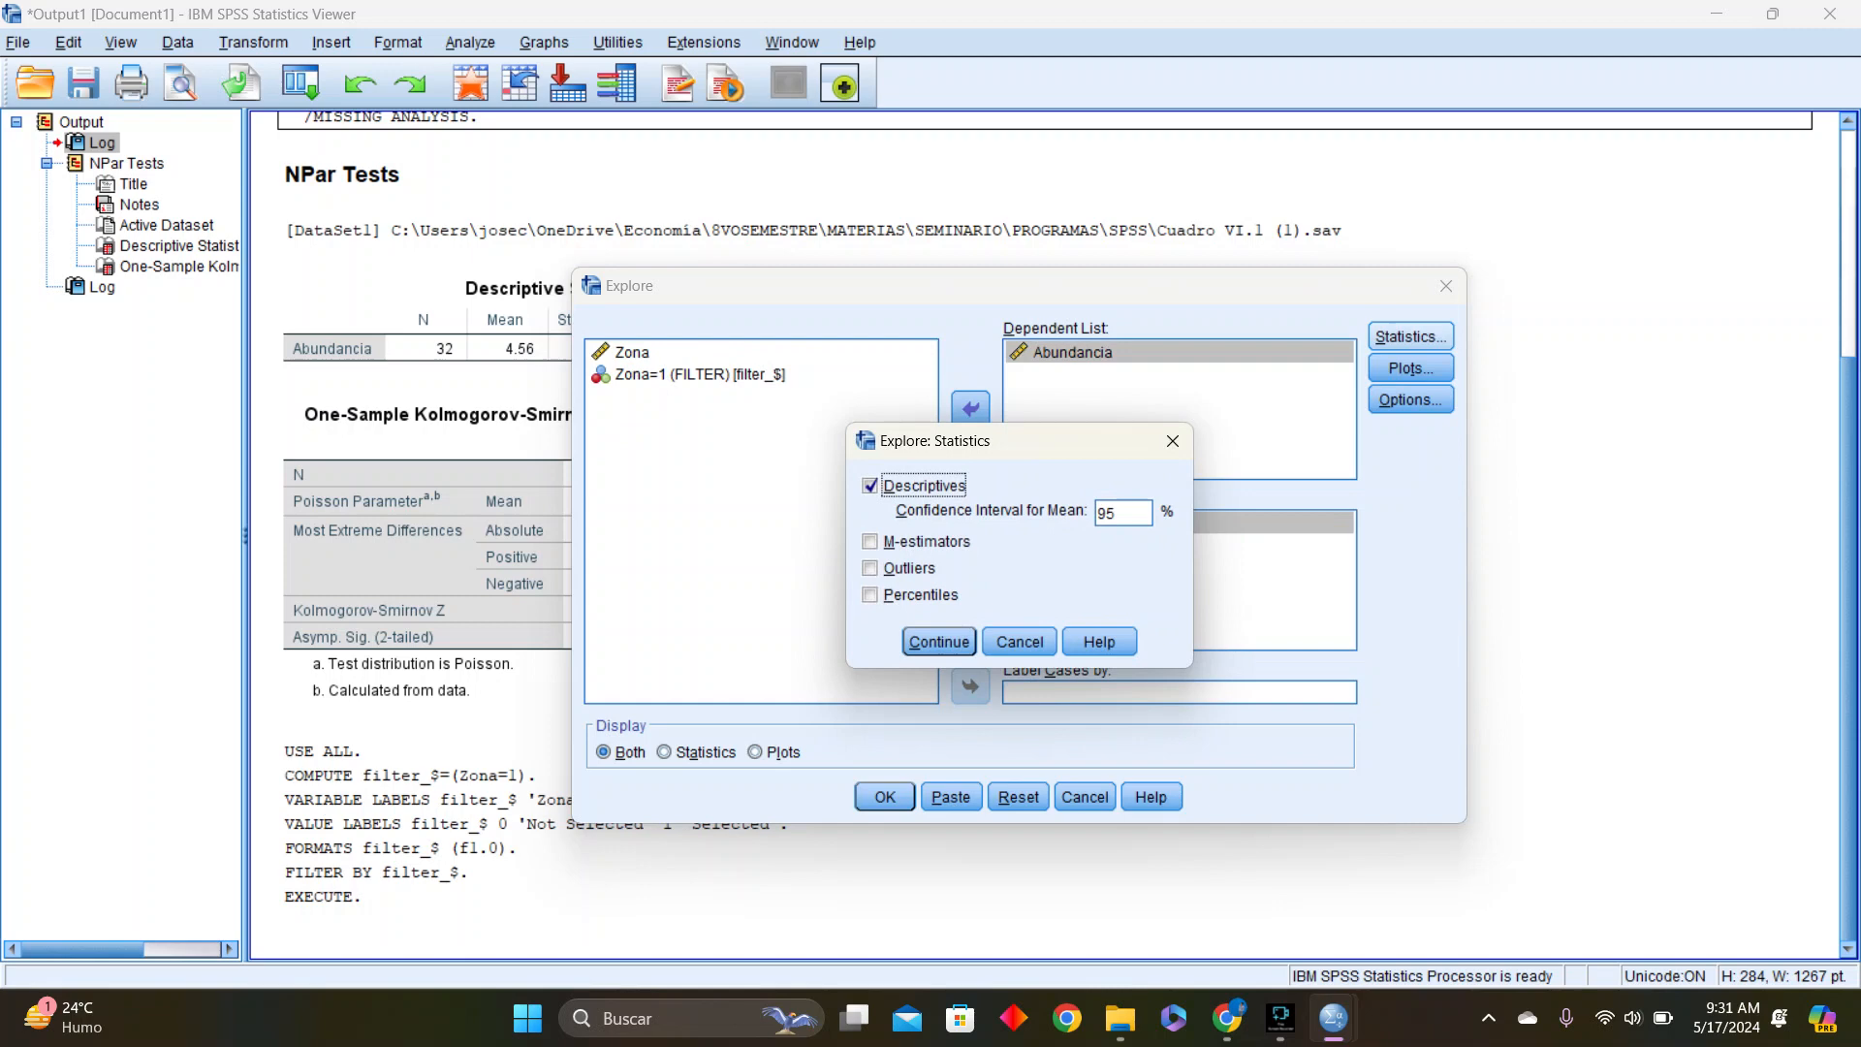
{"action": "left_click", "coordinate": [1173, 441]}
{"action": "left_click", "coordinate": [1411, 369]}
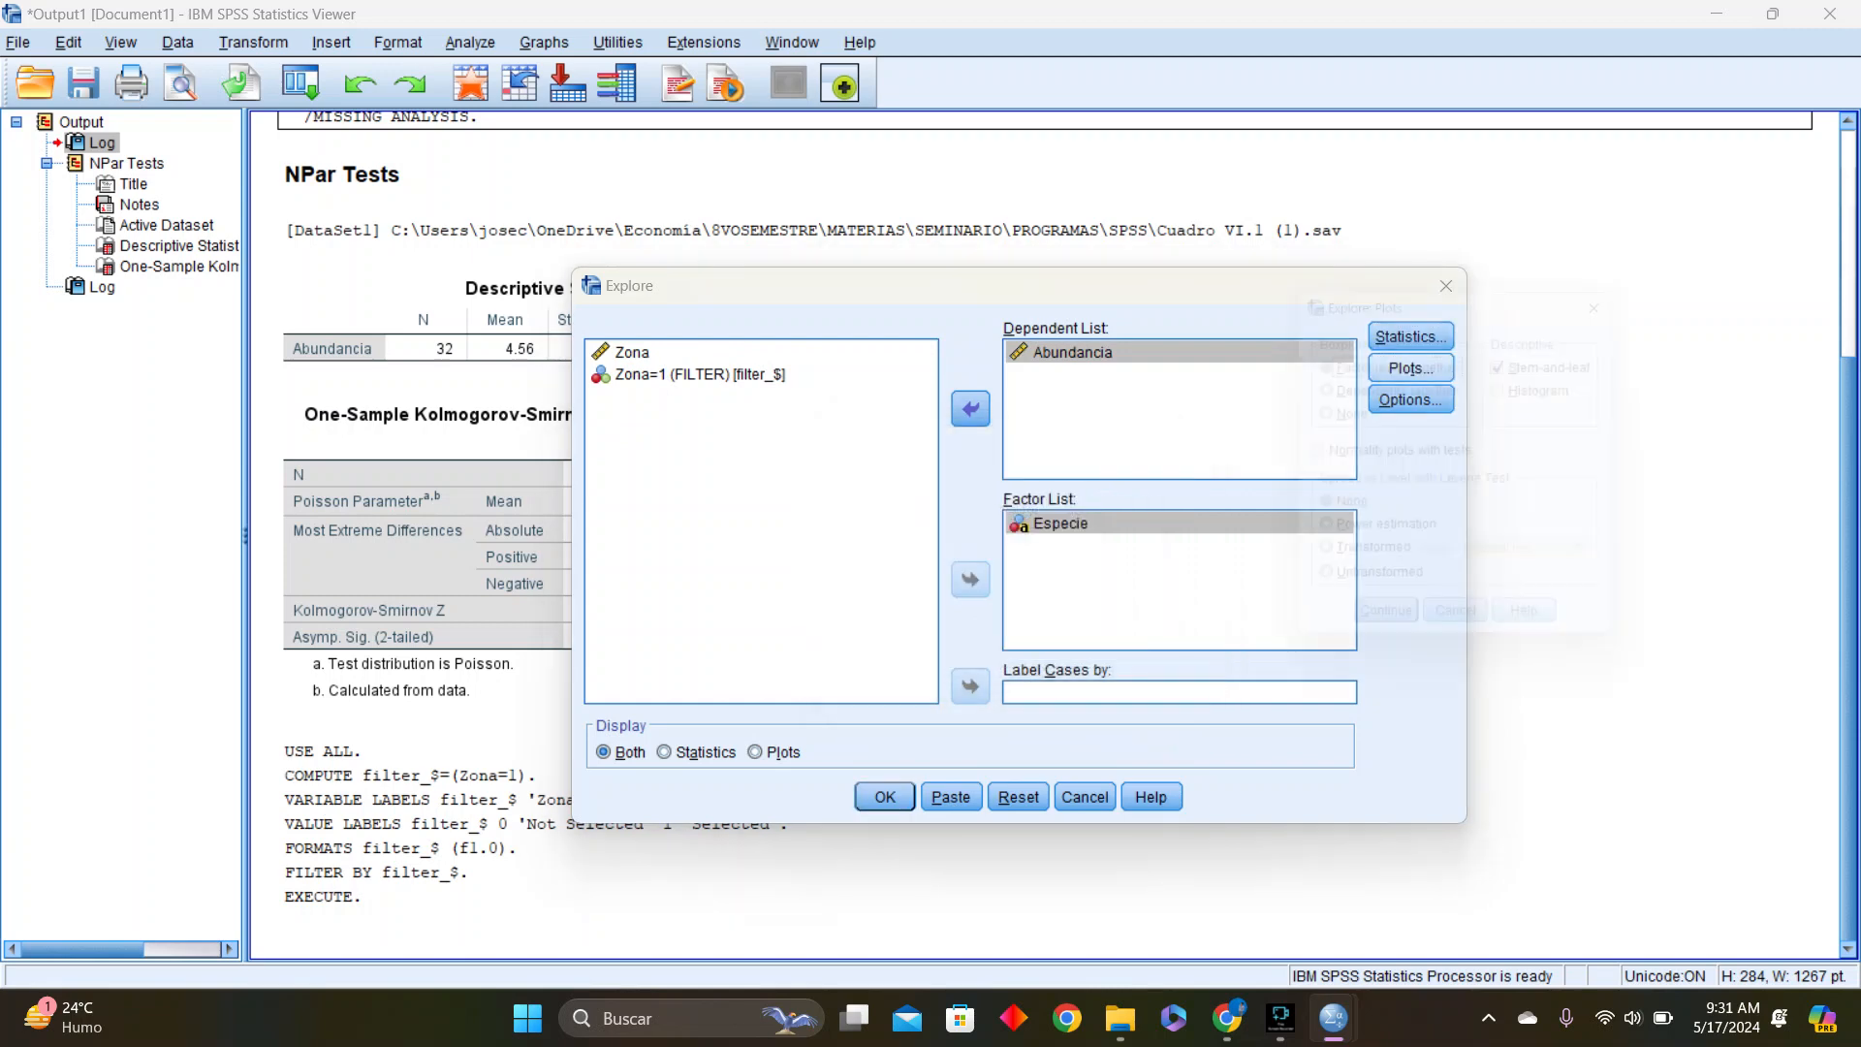
{"action": "left_click", "coordinate": [1312, 459]}
{"action": "left_click", "coordinate": [1520, 390]}
{"action": "left_click", "coordinate": [1520, 363]}
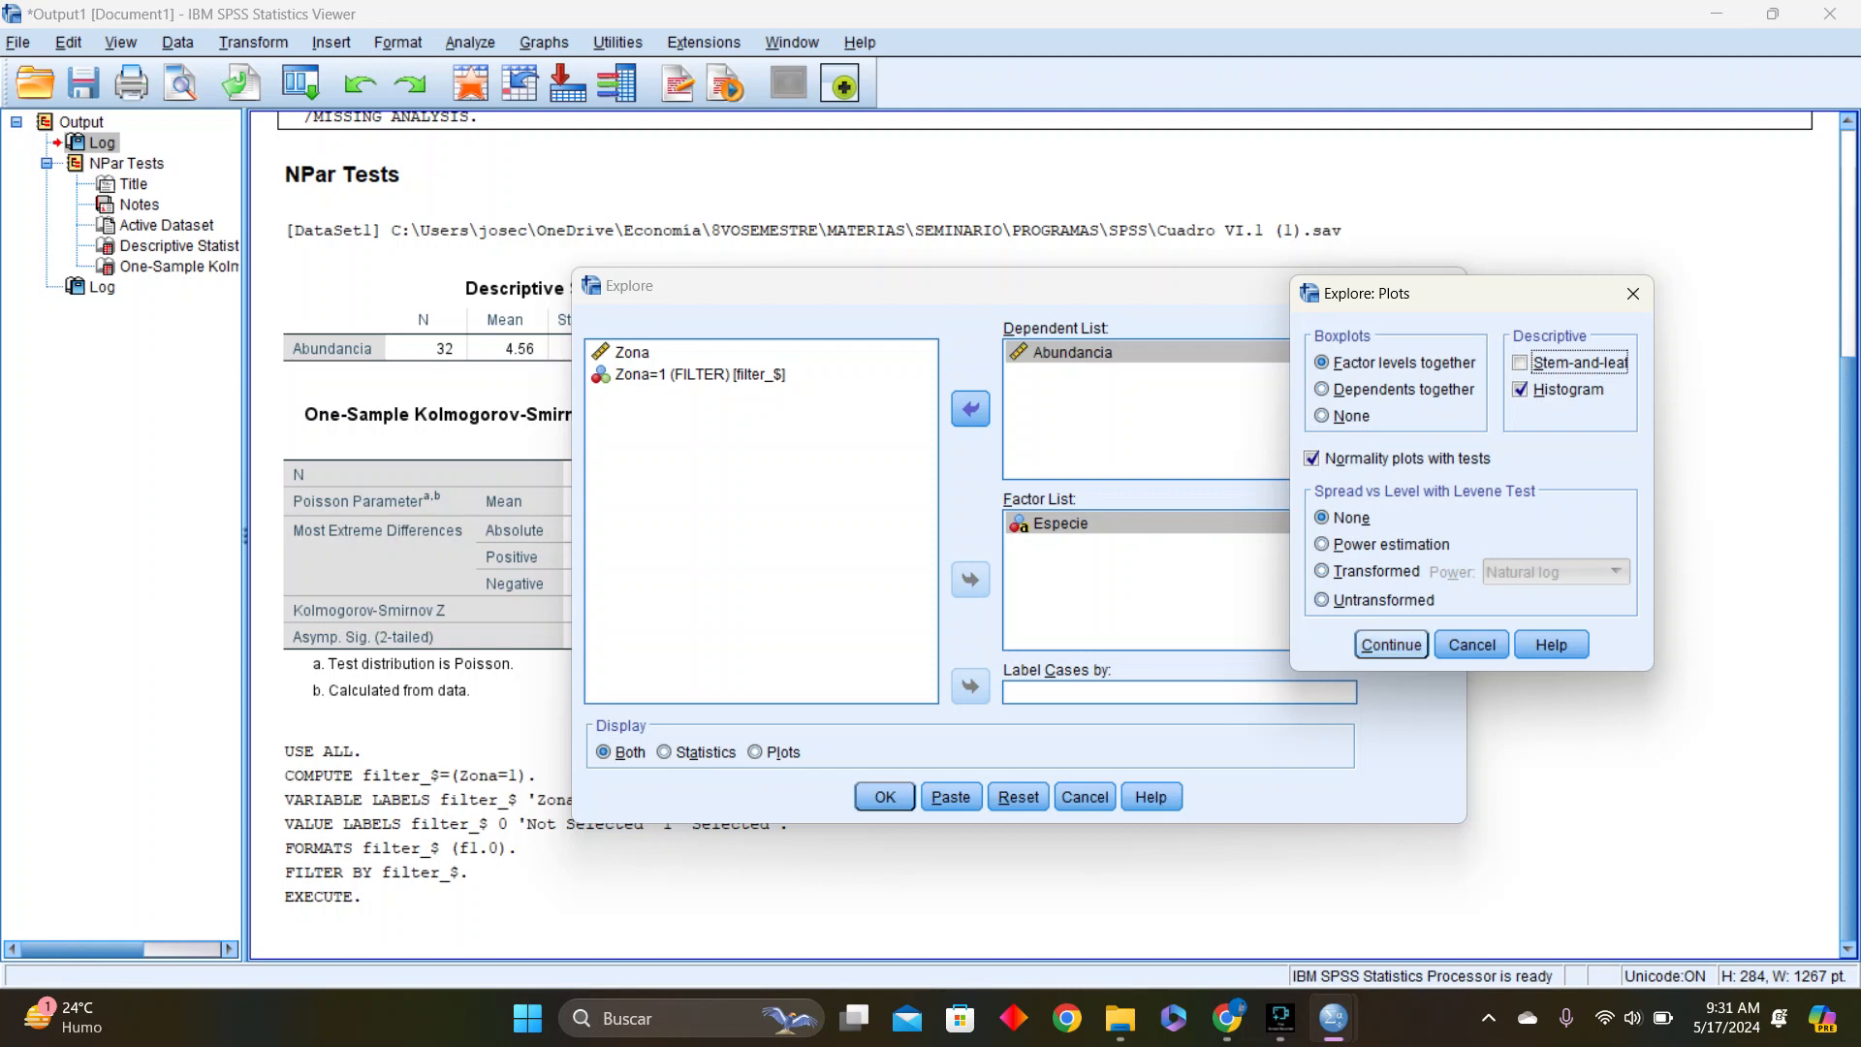
{"action": "left_click", "coordinate": [1391, 644]}
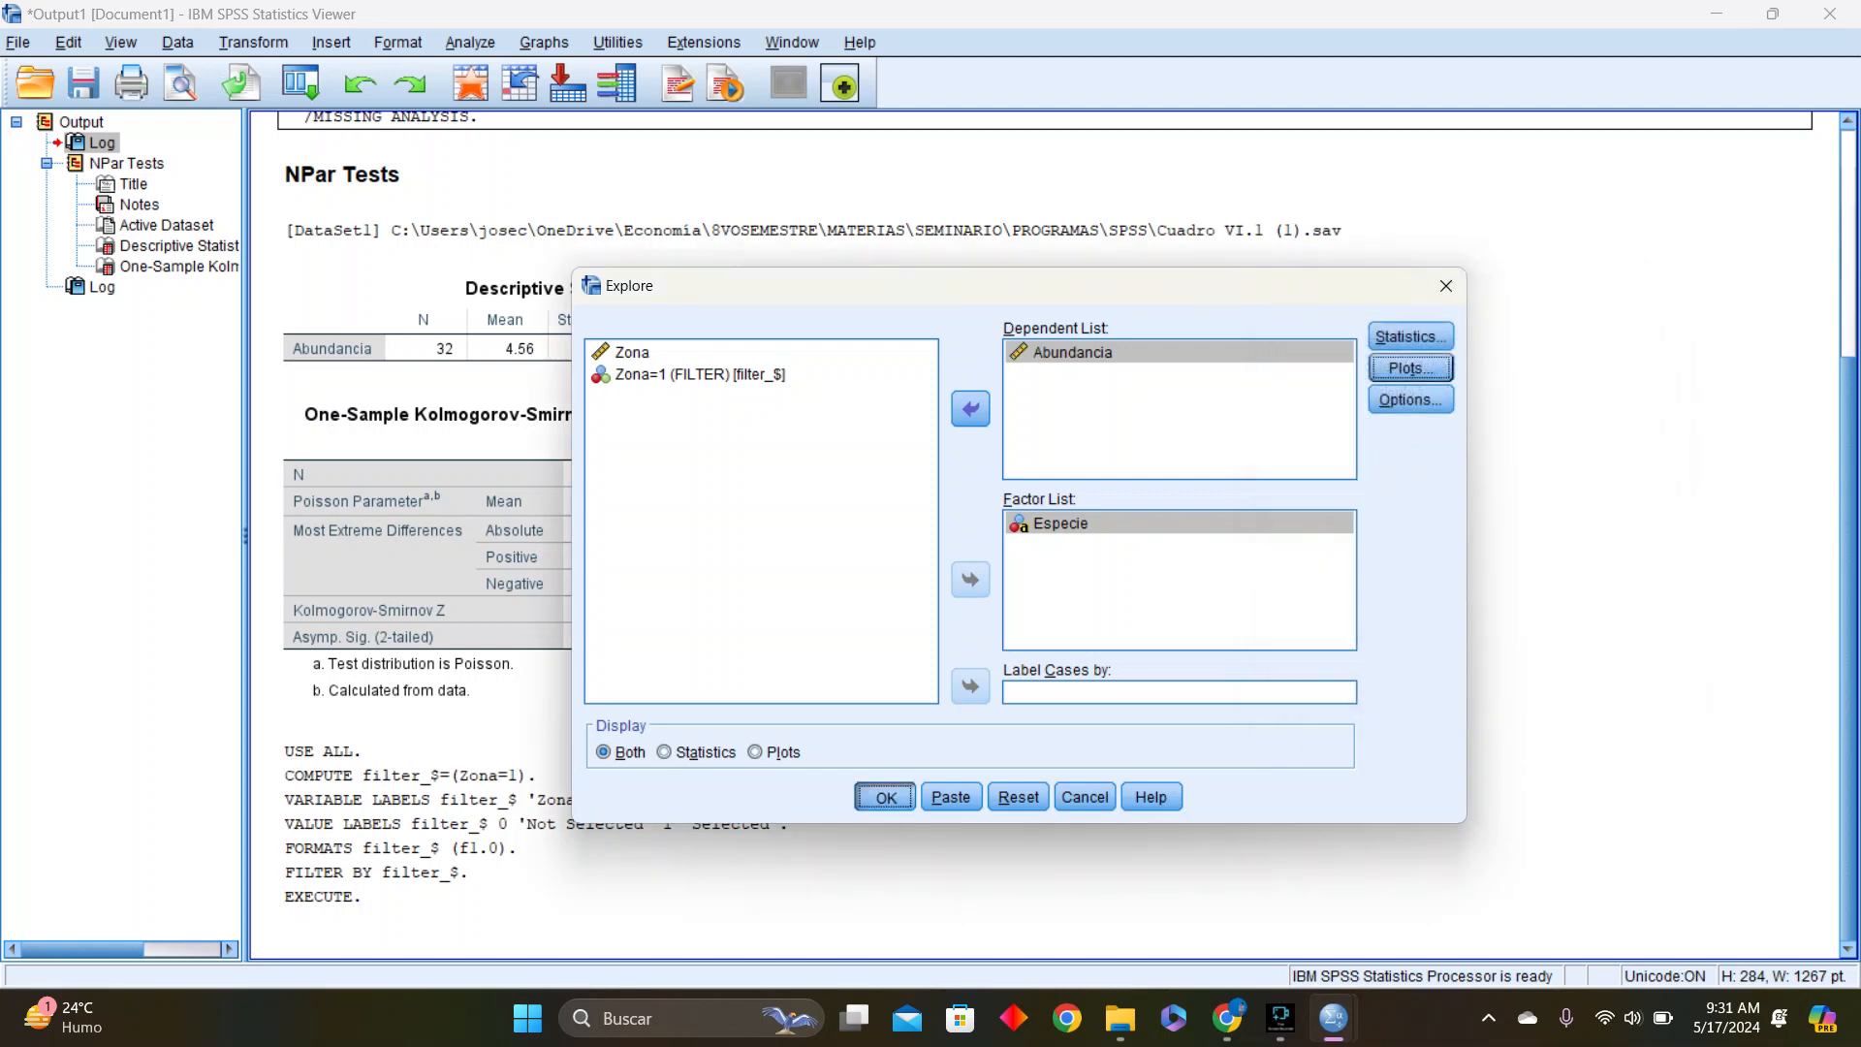
{"action": "left_click", "coordinate": [885, 797]}
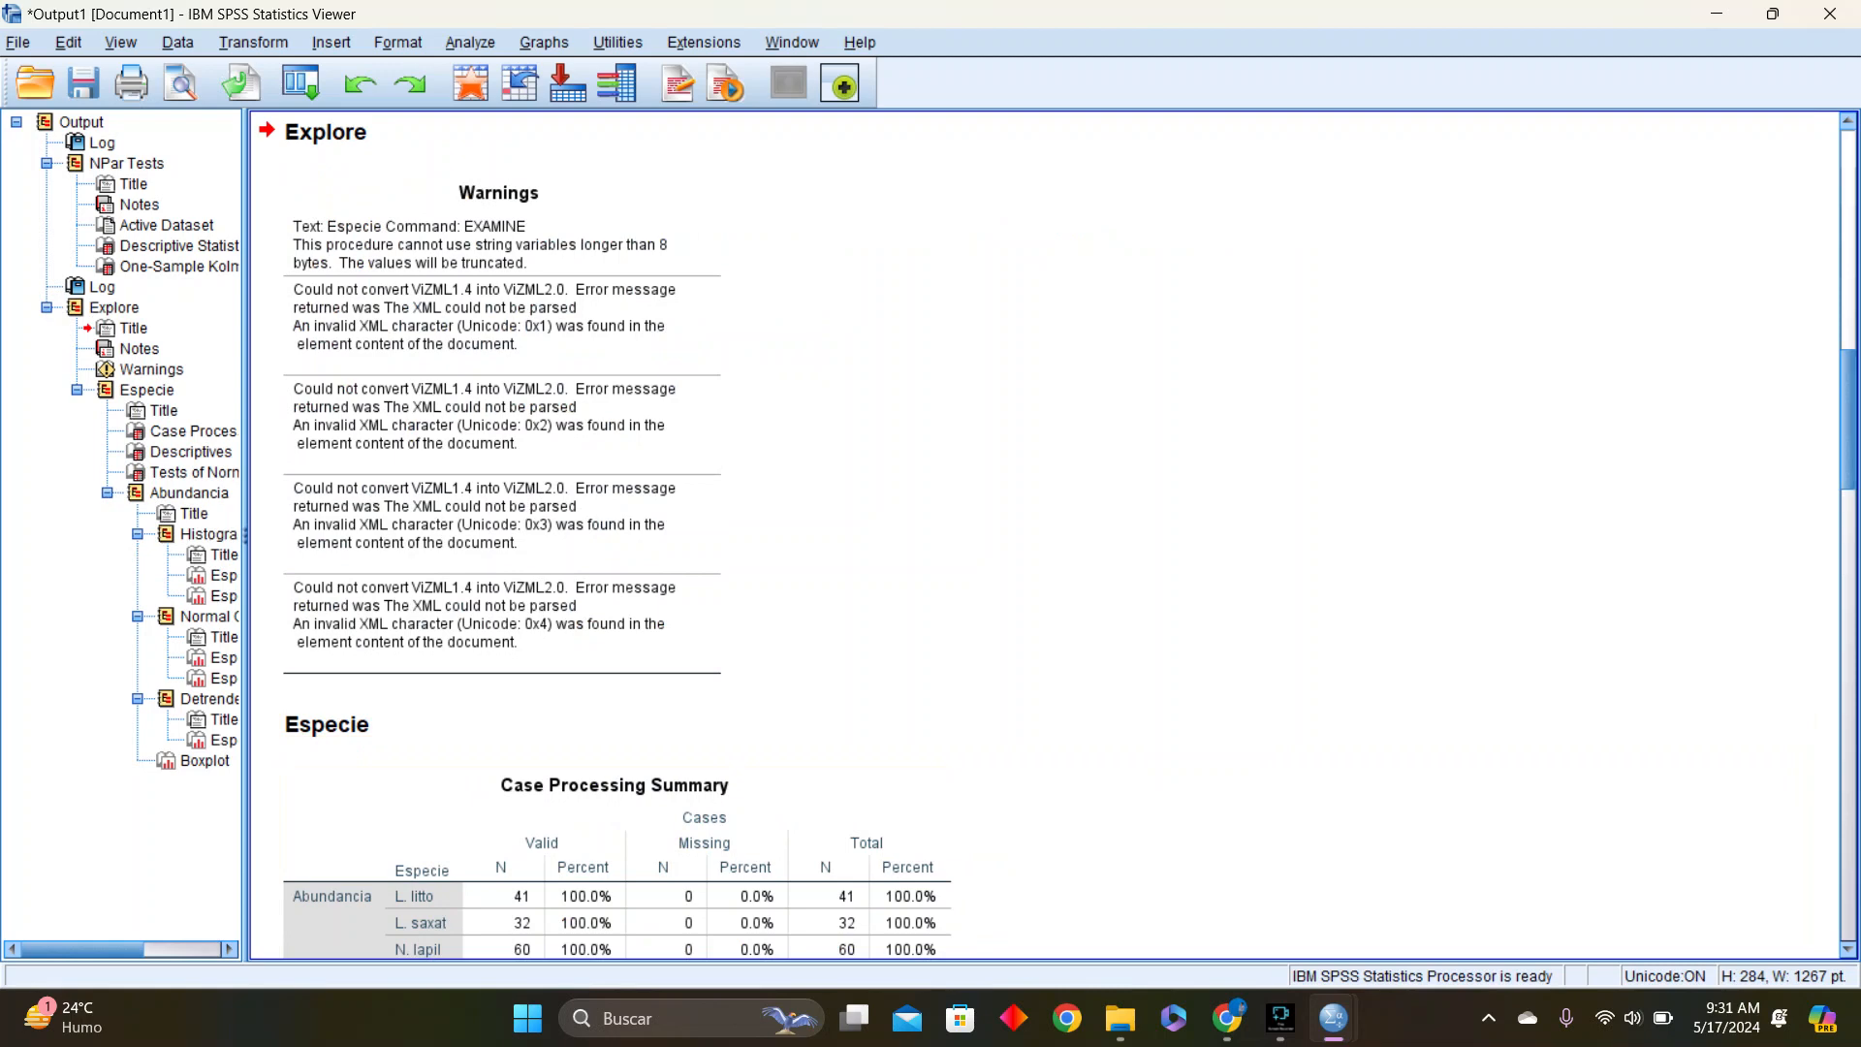
Examine the Explore results for Abundancia by Especie, covering the descriptives, tests of normality, histograms, Q-Q plots and boxplot
{"action": "scroll", "coordinate": [1067, 533], "scroll_direction": "down", "scroll_amount": 10}
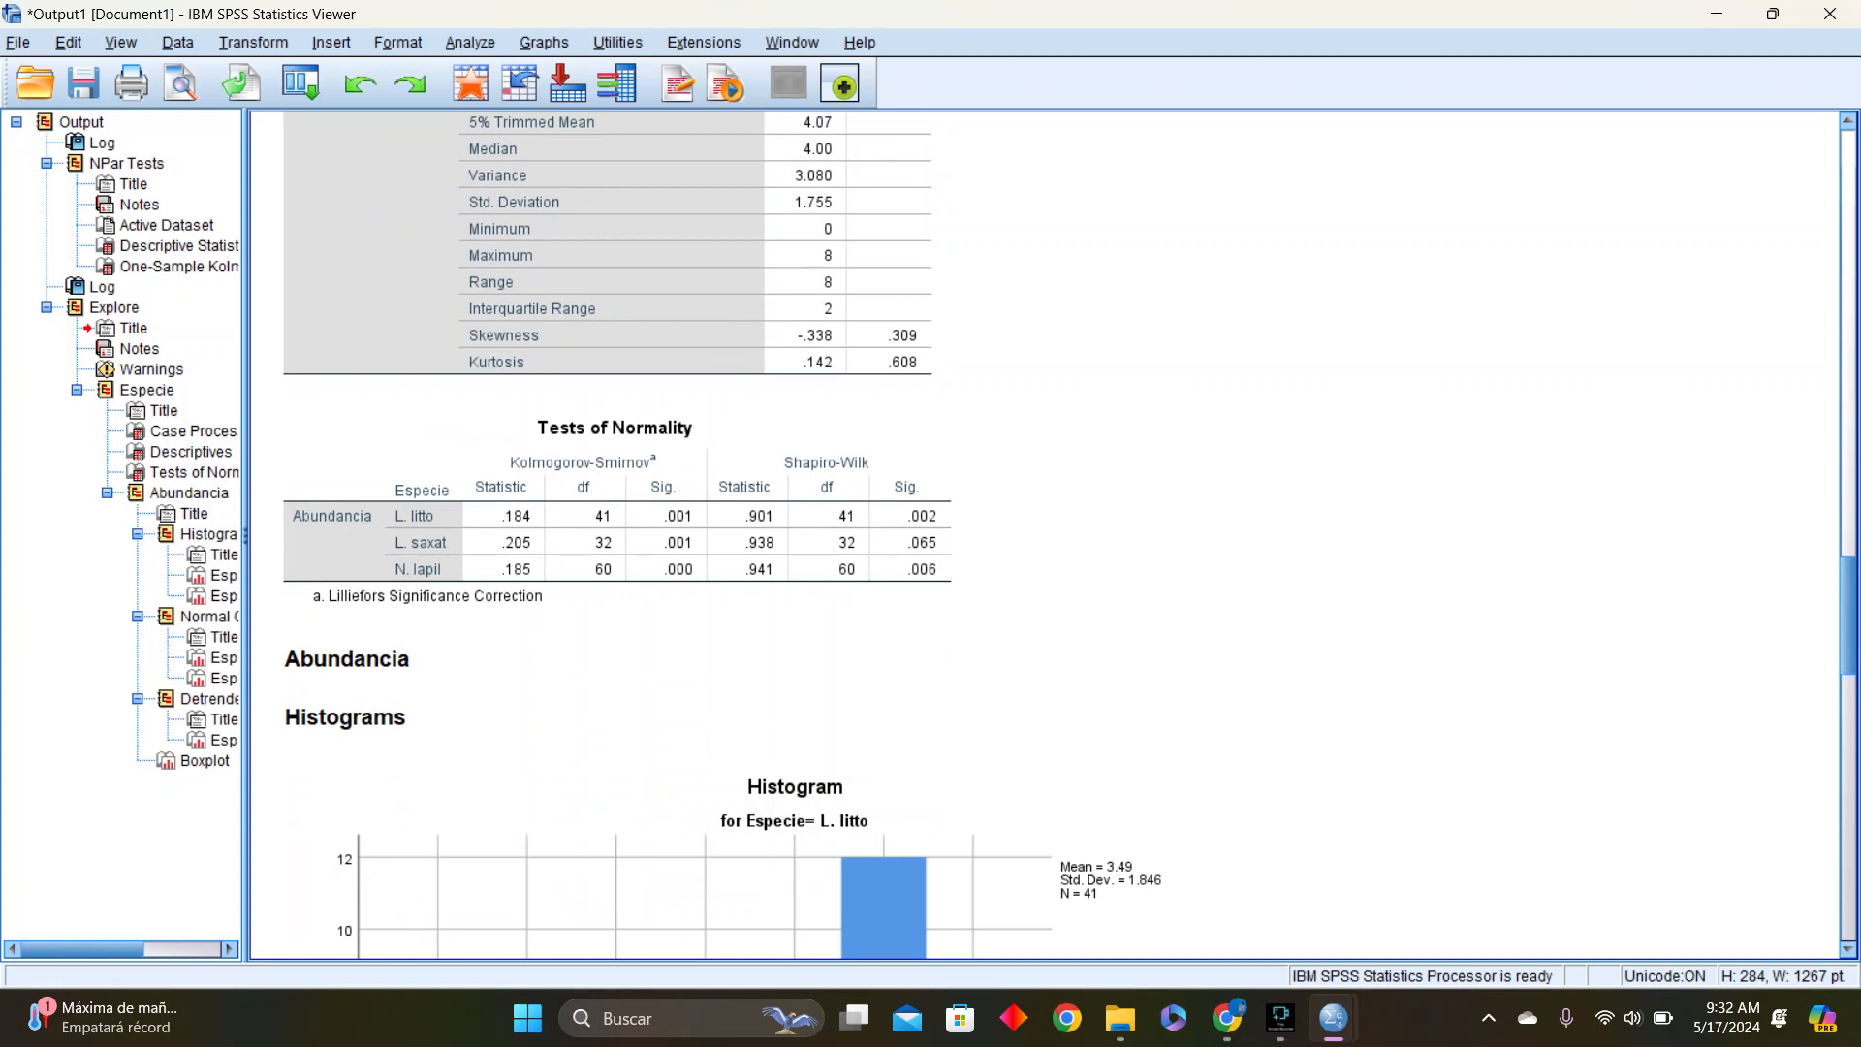
{"action": "left_click_drag", "start_coordinate": [1849, 616], "coordinate": [1849, 514]}
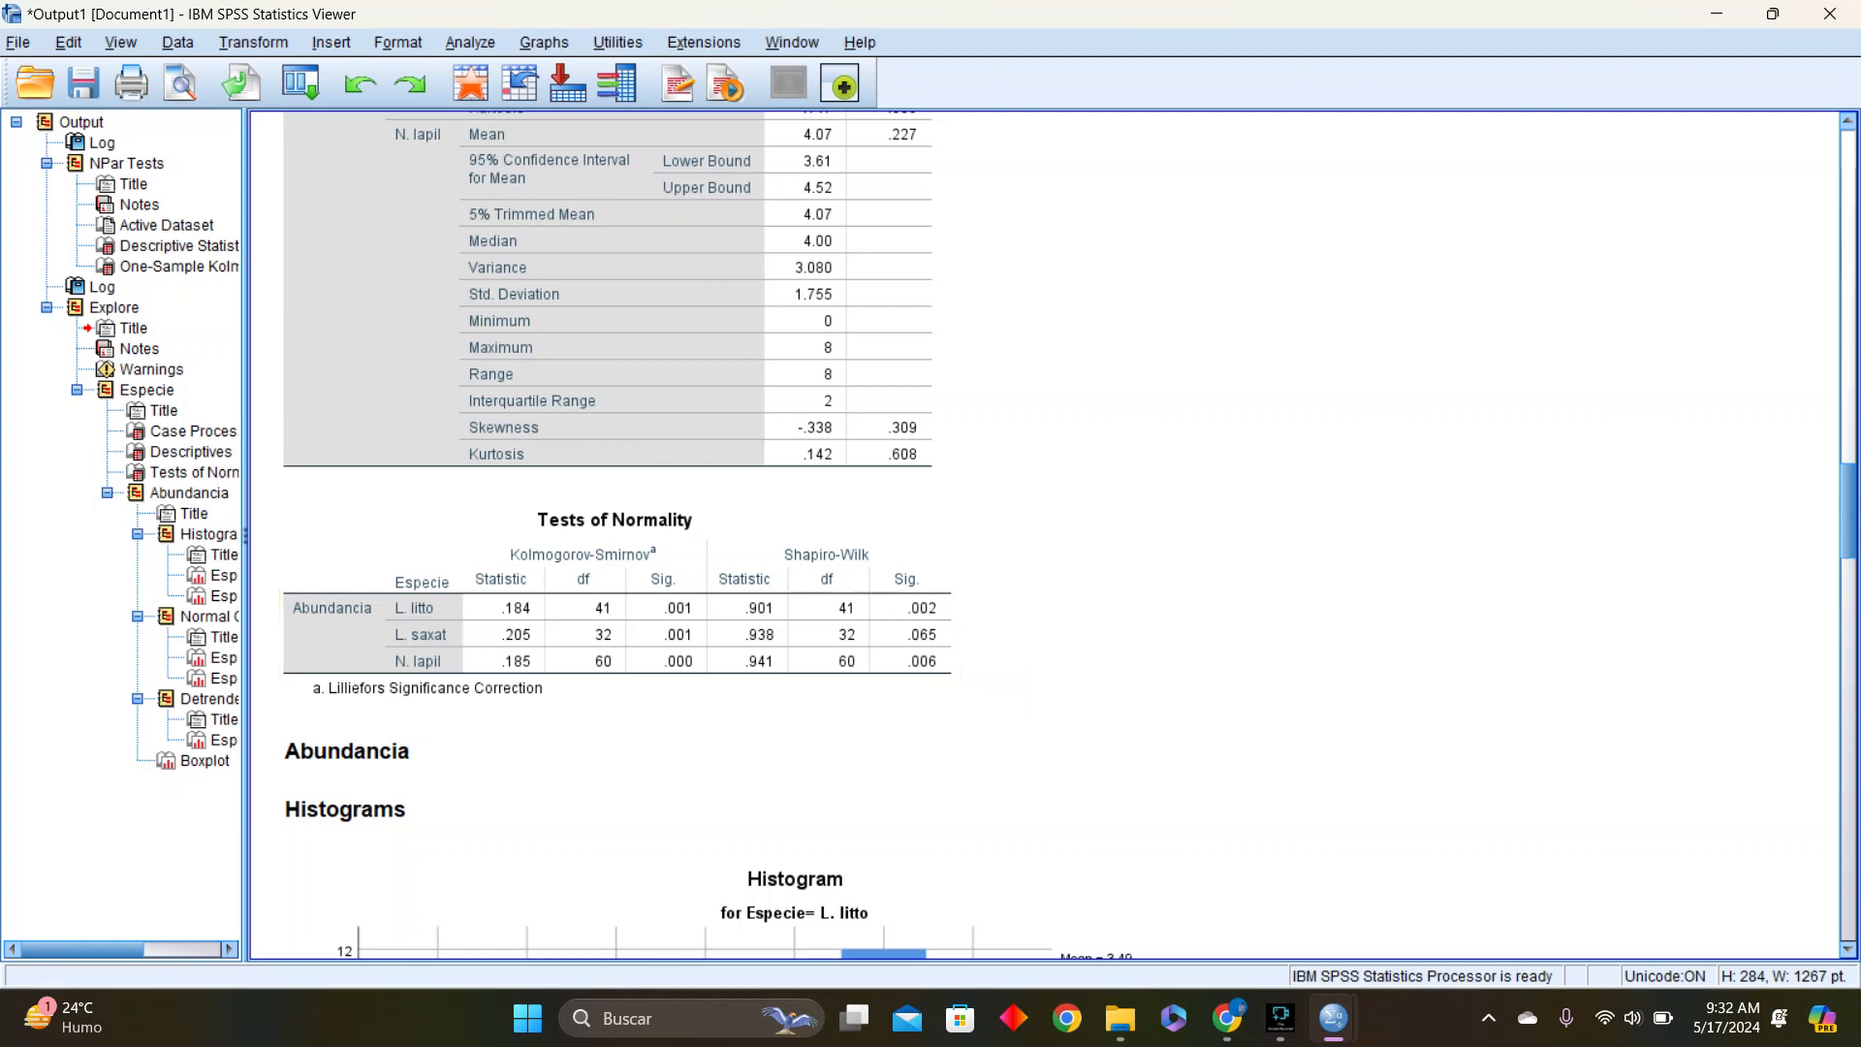
{"action": "left_click_drag", "start_coordinate": [1849, 511], "coordinate": [1849, 894]}
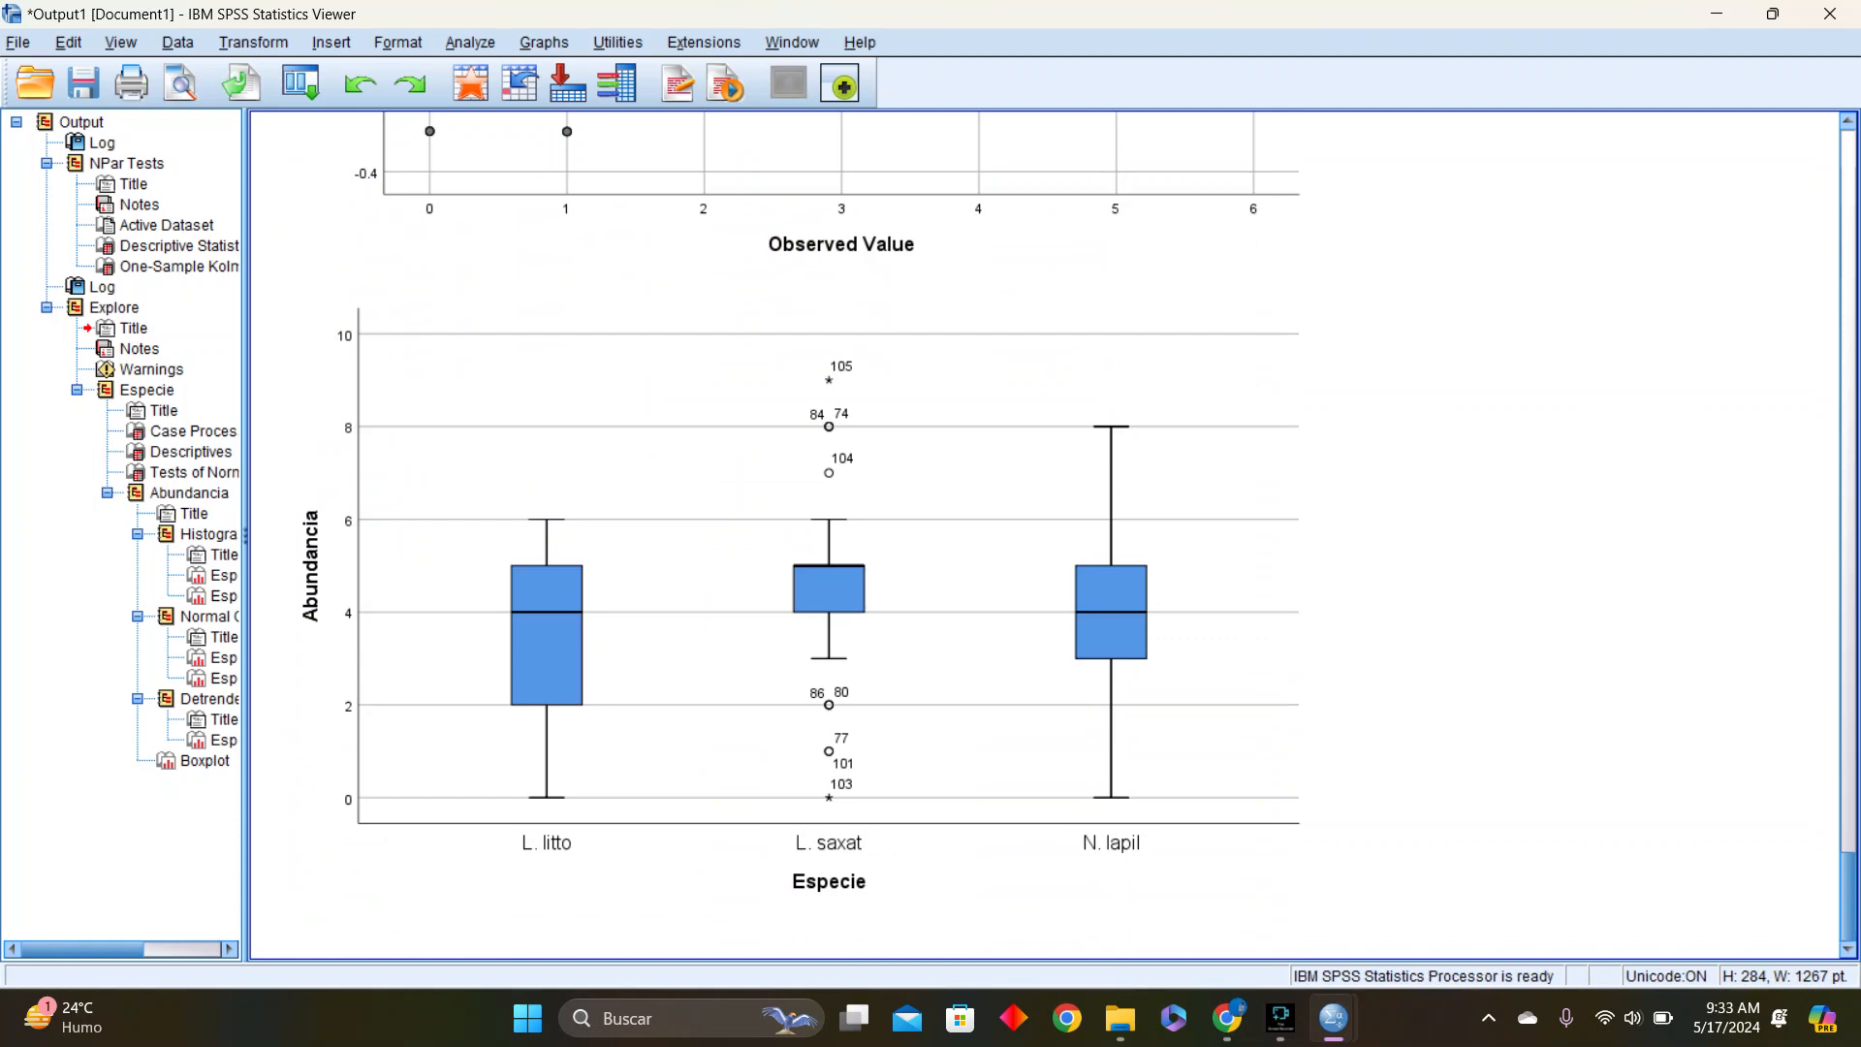
{"action": "scroll", "coordinate": [824, 533], "scroll_direction": "up", "scroll_amount": 10}
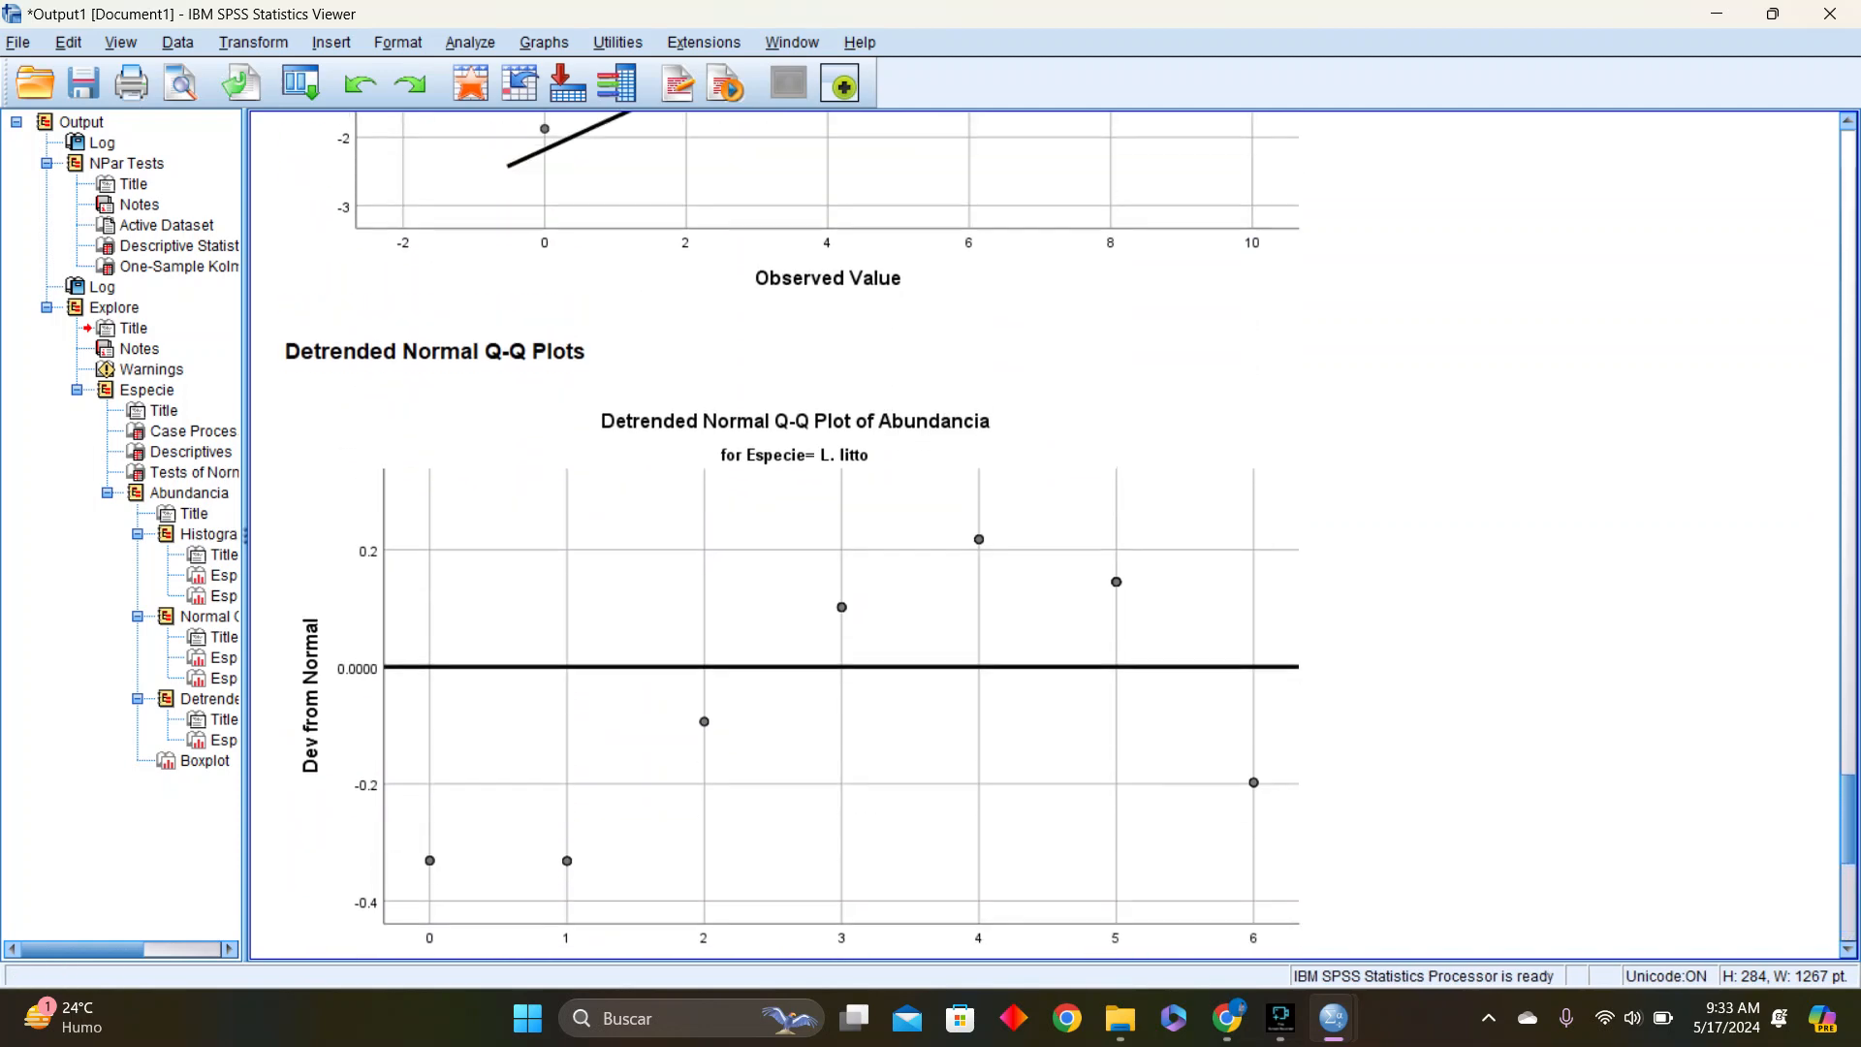
{"action": "scroll", "coordinate": [824, 533], "scroll_direction": "up", "scroll_amount": 8}
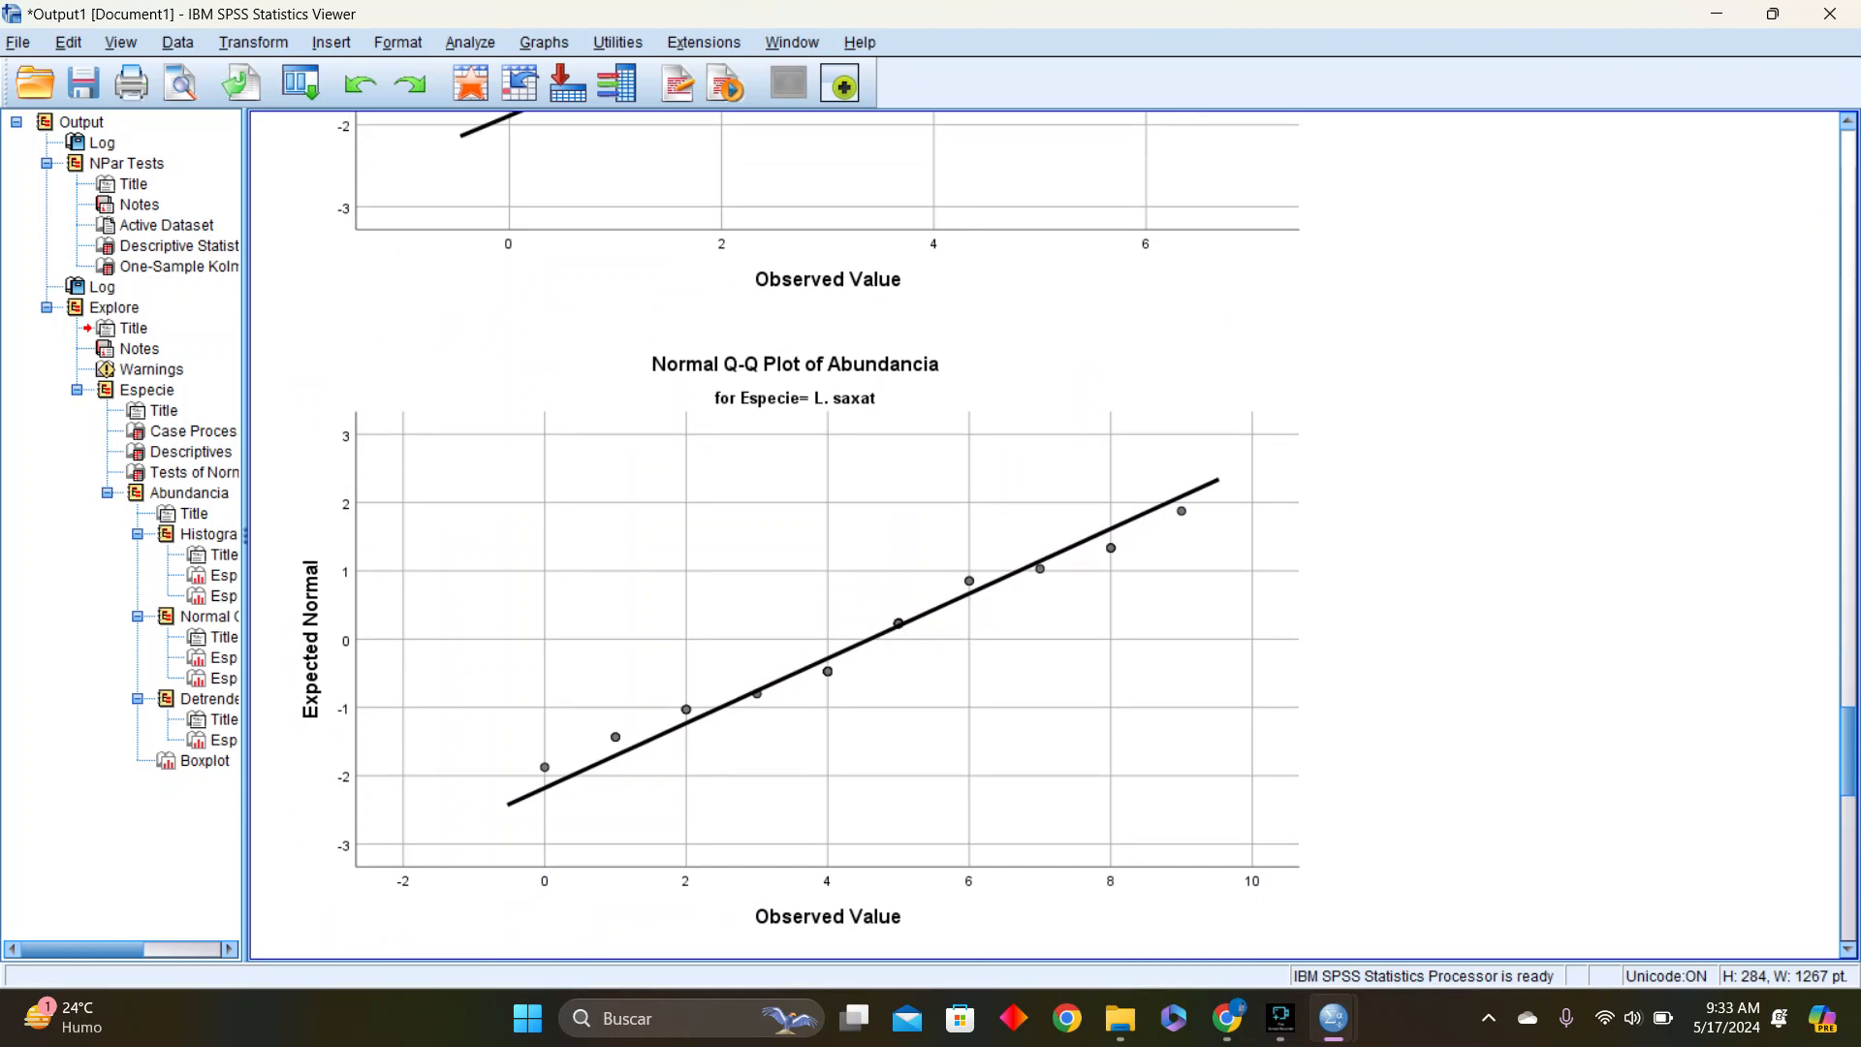
{"action": "scroll", "coordinate": [801, 529], "scroll_direction": "up", "scroll_amount": 12}
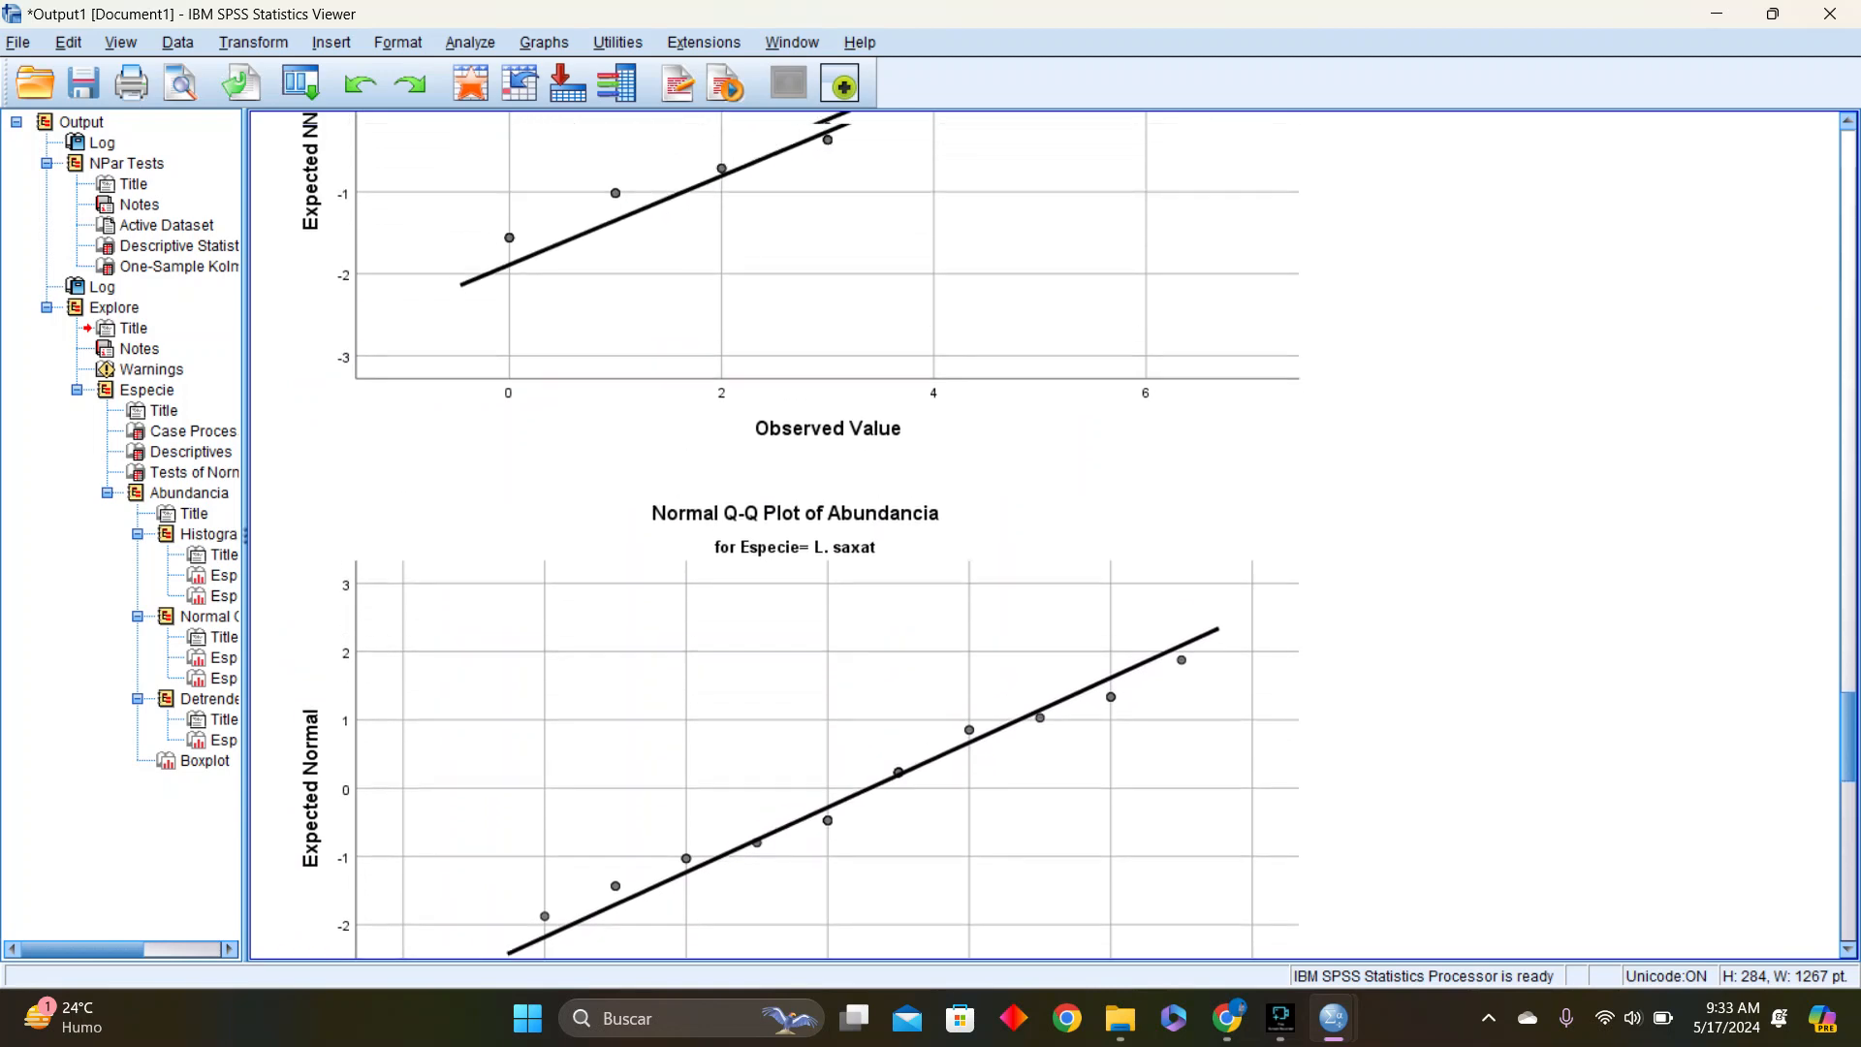
{"action": "scroll", "coordinate": [801, 530], "scroll_direction": "up", "scroll_amount": 10}
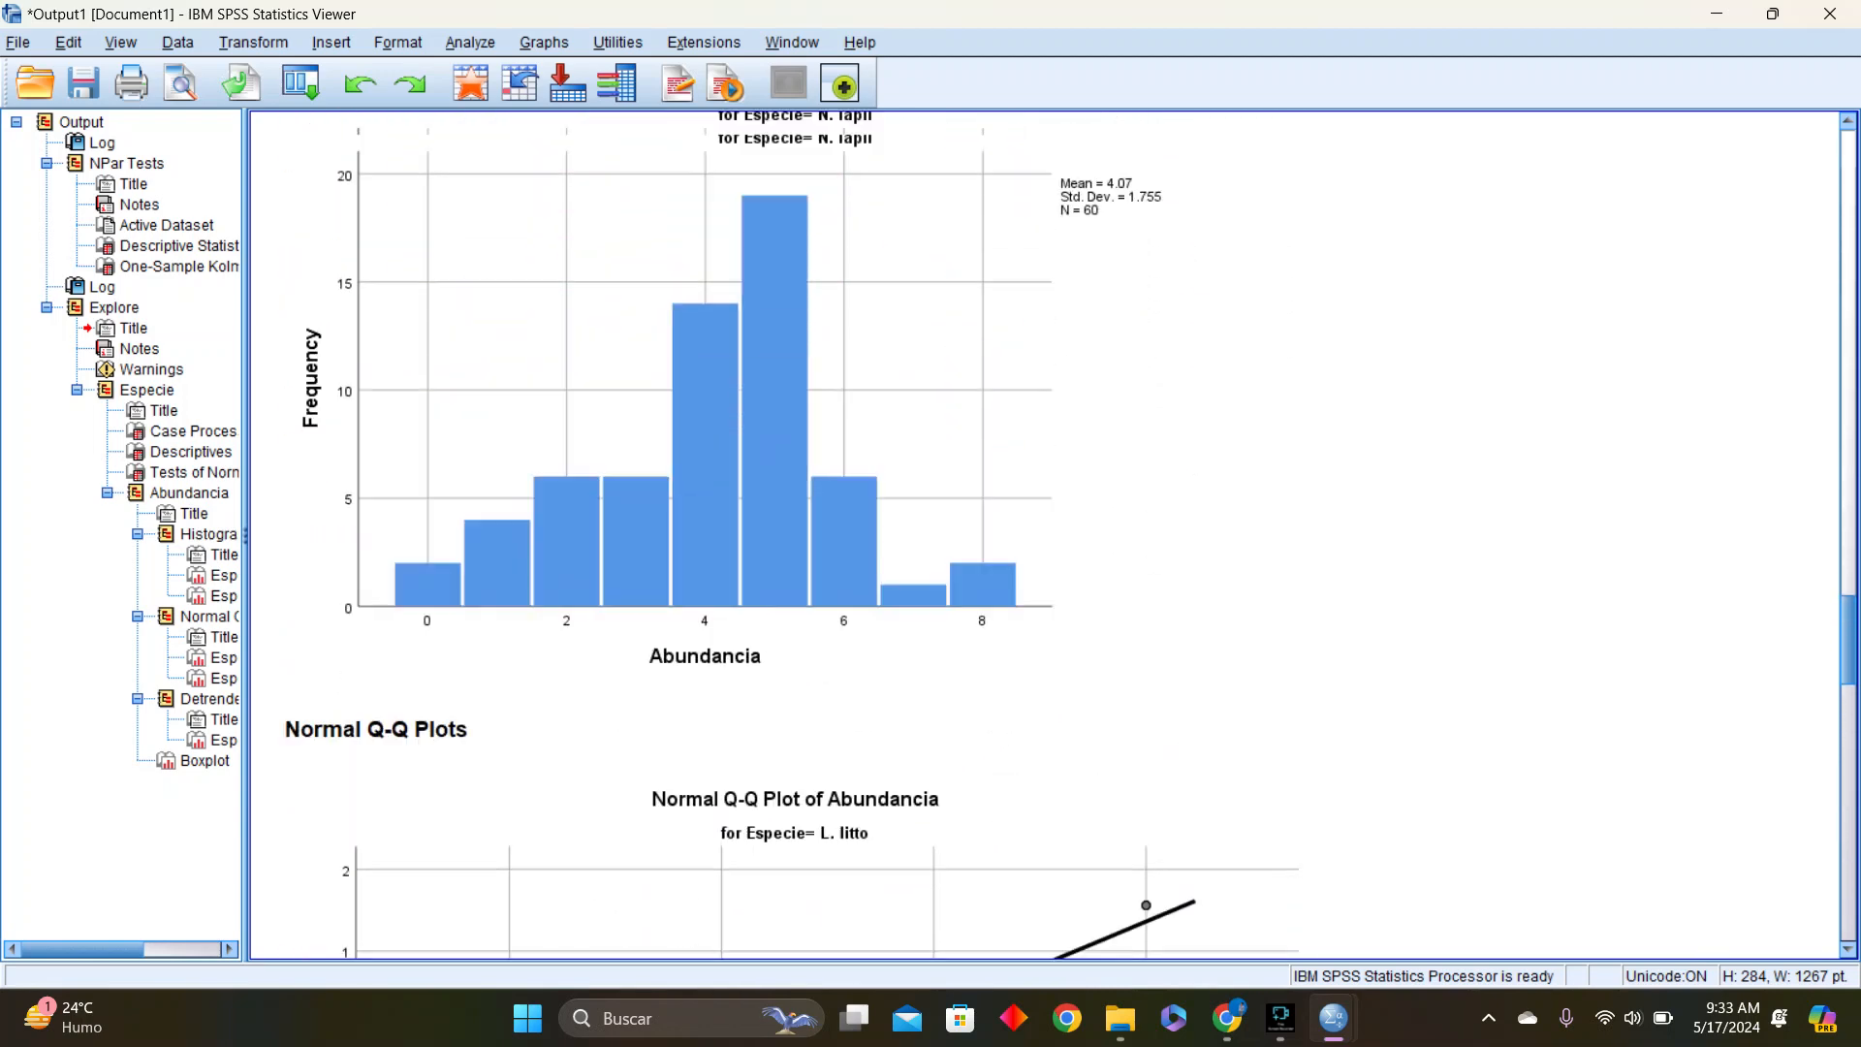
{"action": "scroll", "coordinate": [952, 655], "scroll_direction": "down", "scroll_amount": 5}
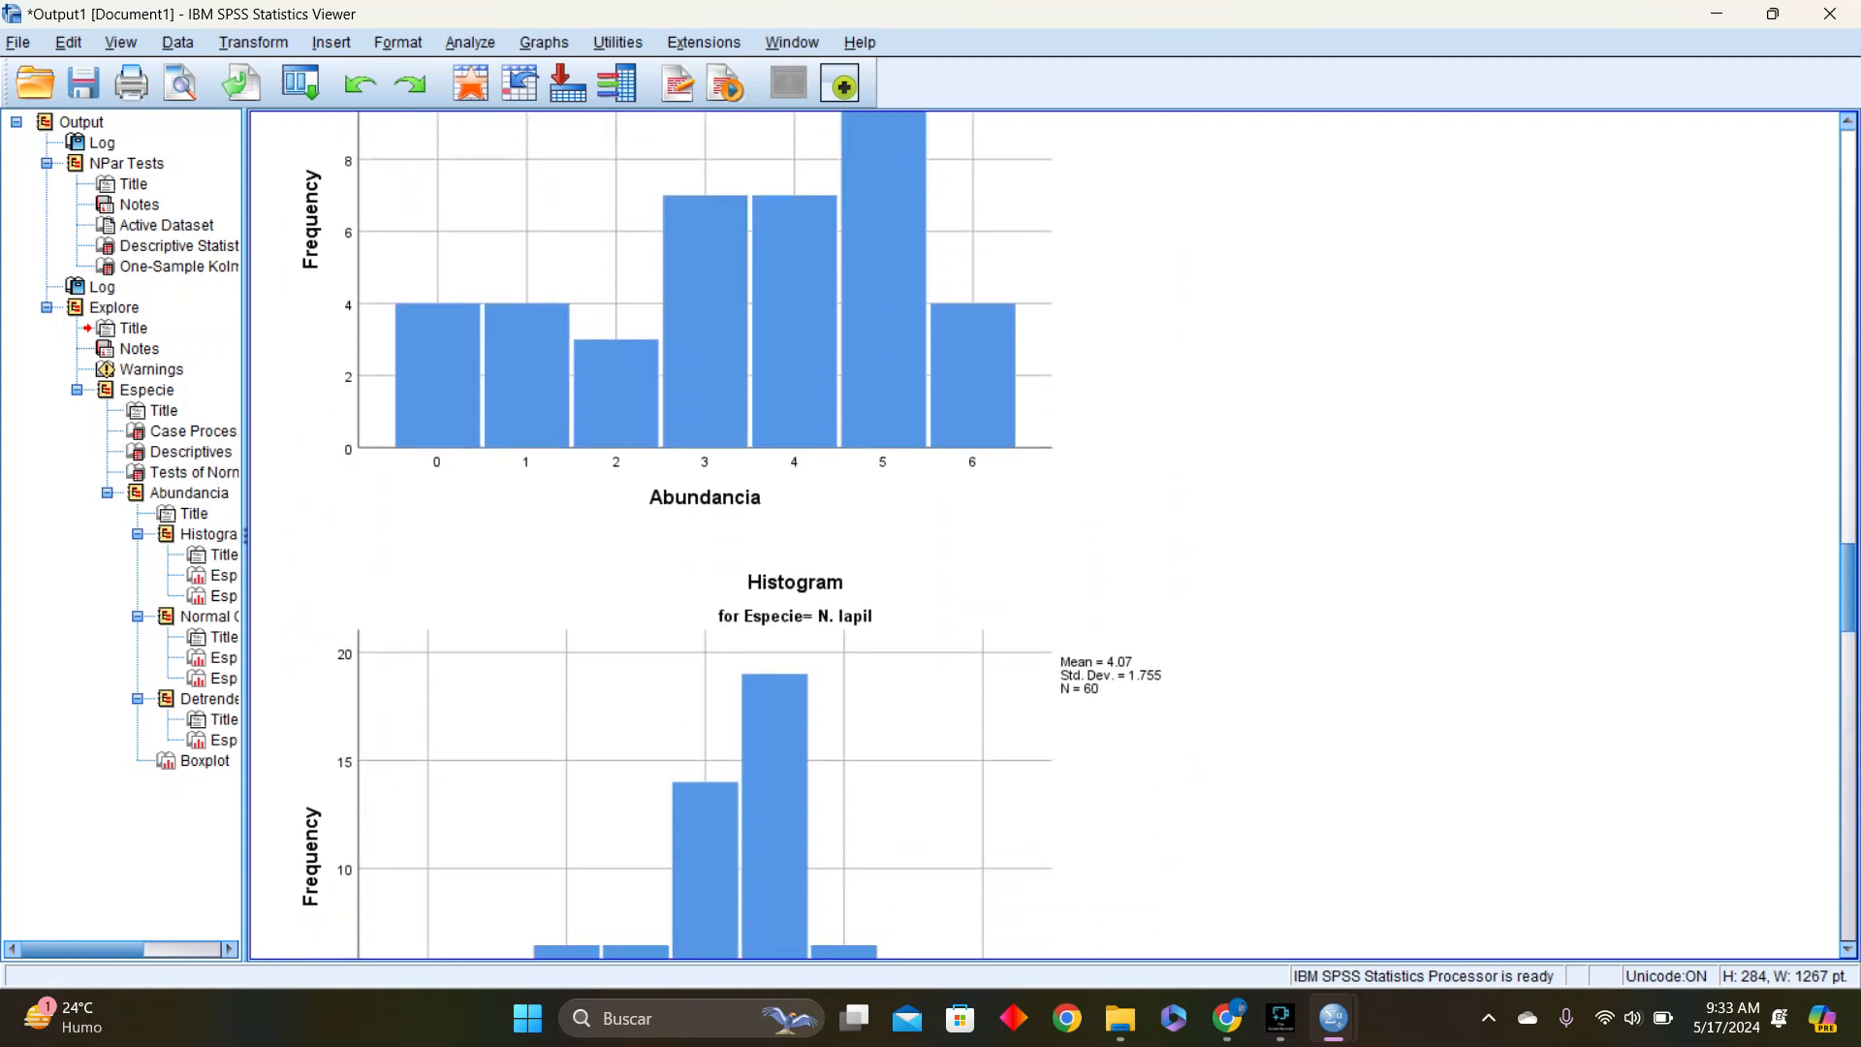
{"action": "scroll", "coordinate": [952, 656], "scroll_direction": "up", "scroll_amount": 5}
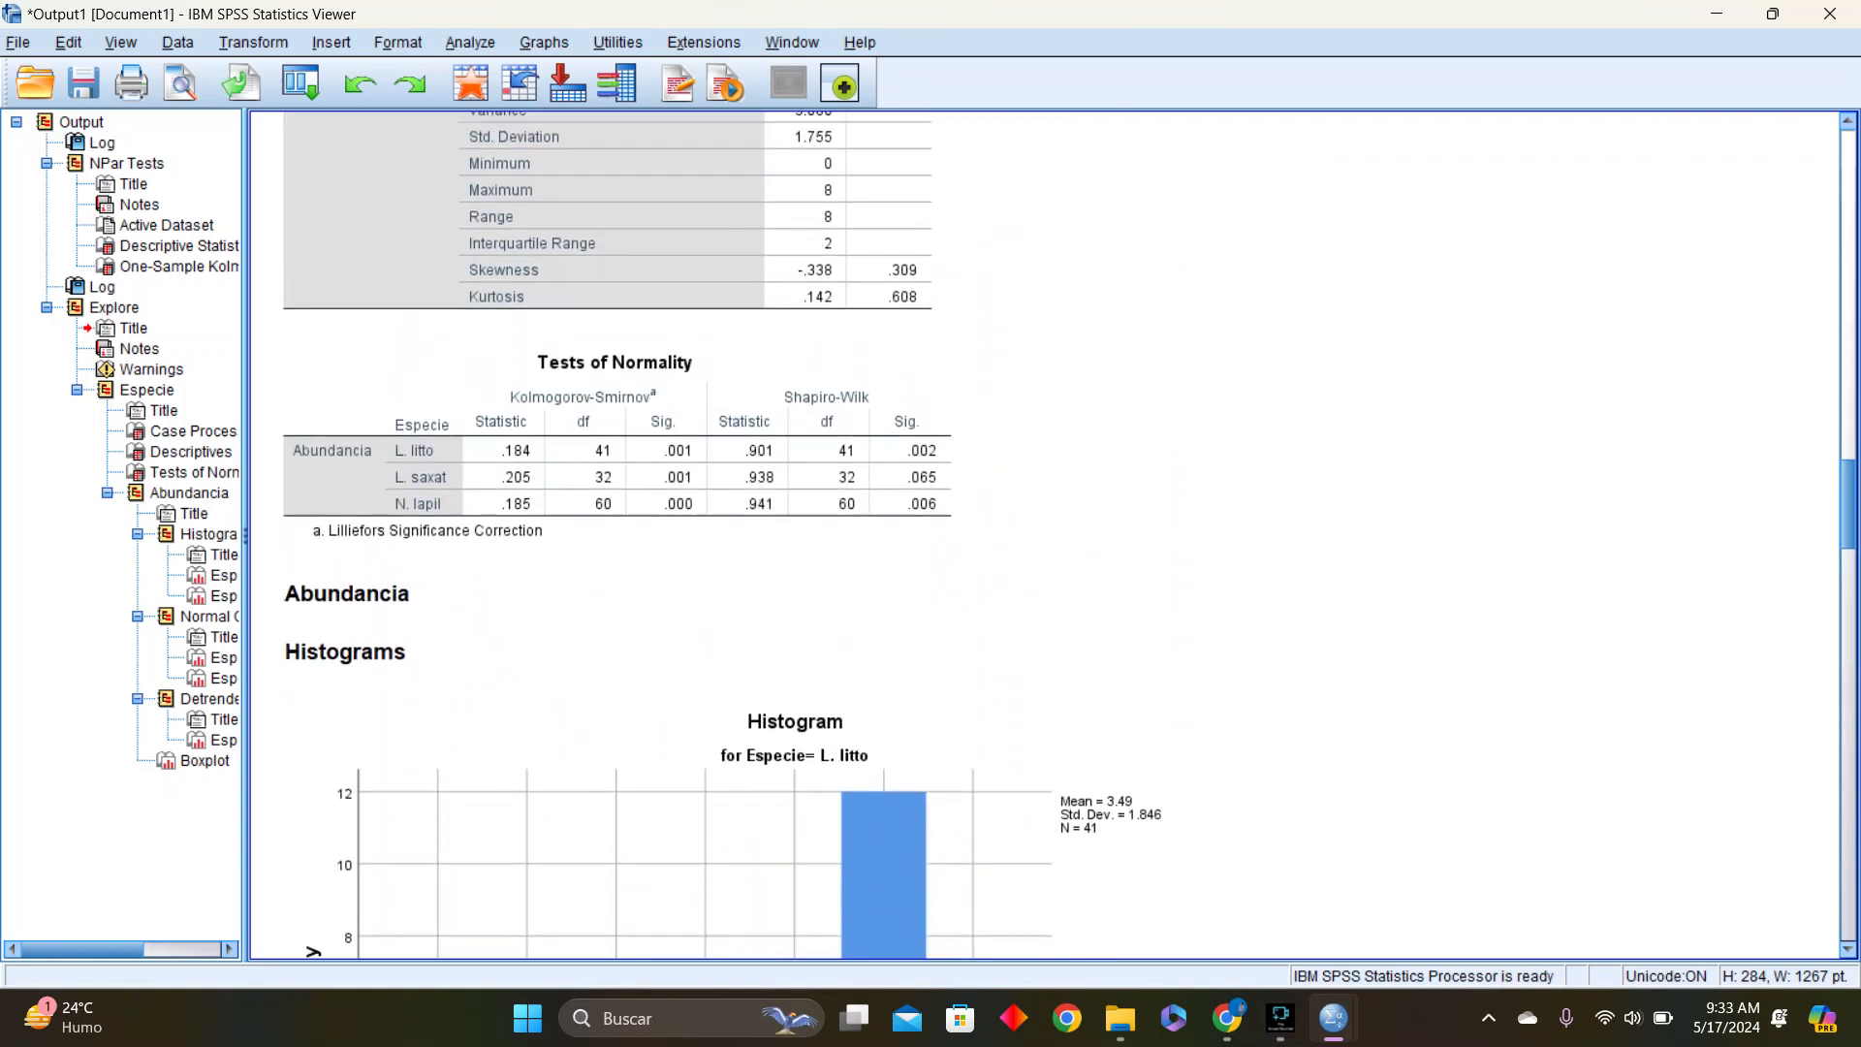
{"action": "scroll", "coordinate": [952, 655], "scroll_direction": "down", "scroll_amount": 10}
{"action": "scroll", "coordinate": [952, 655], "scroll_direction": "up", "scroll_amount": 5}
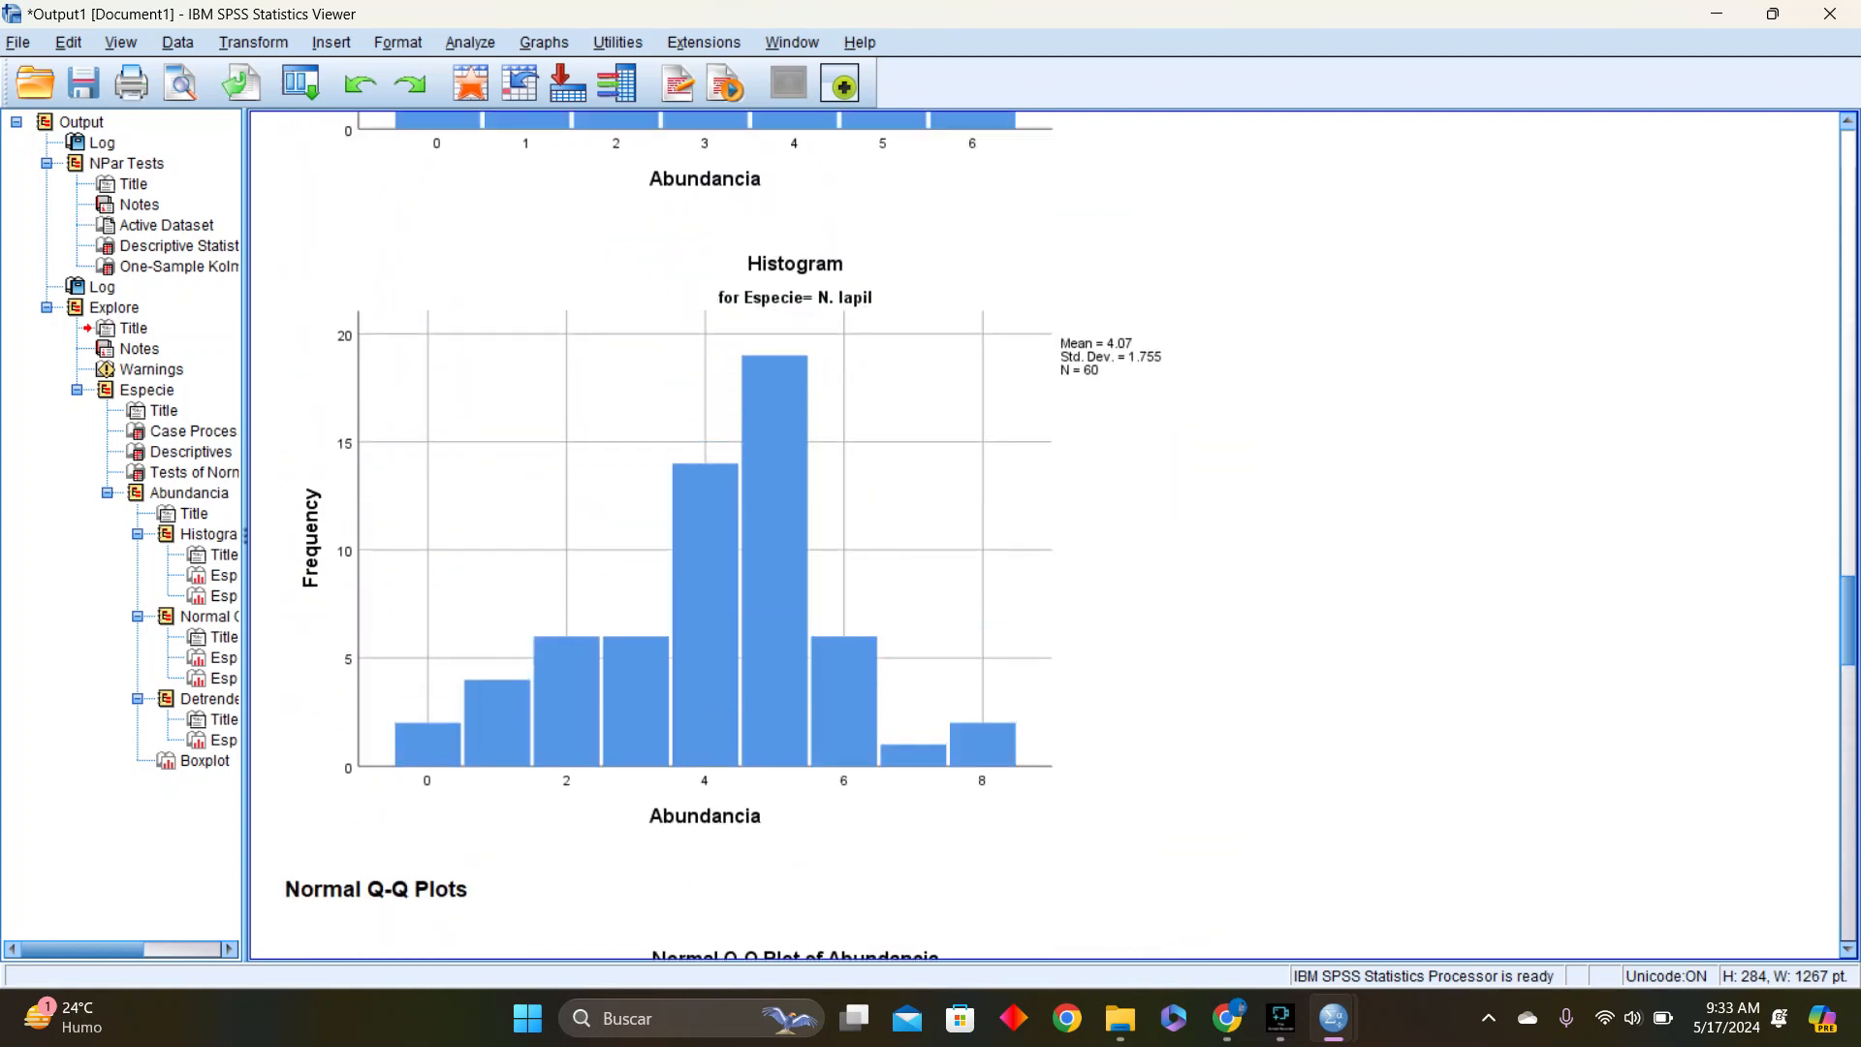
{"action": "scroll", "coordinate": [952, 655], "scroll_direction": "down", "scroll_amount": 5}
{"action": "scroll", "coordinate": [952, 655], "scroll_direction": "up", "scroll_amount": 10}
{"action": "scroll", "coordinate": [952, 655], "scroll_direction": "down", "scroll_amount": 15}
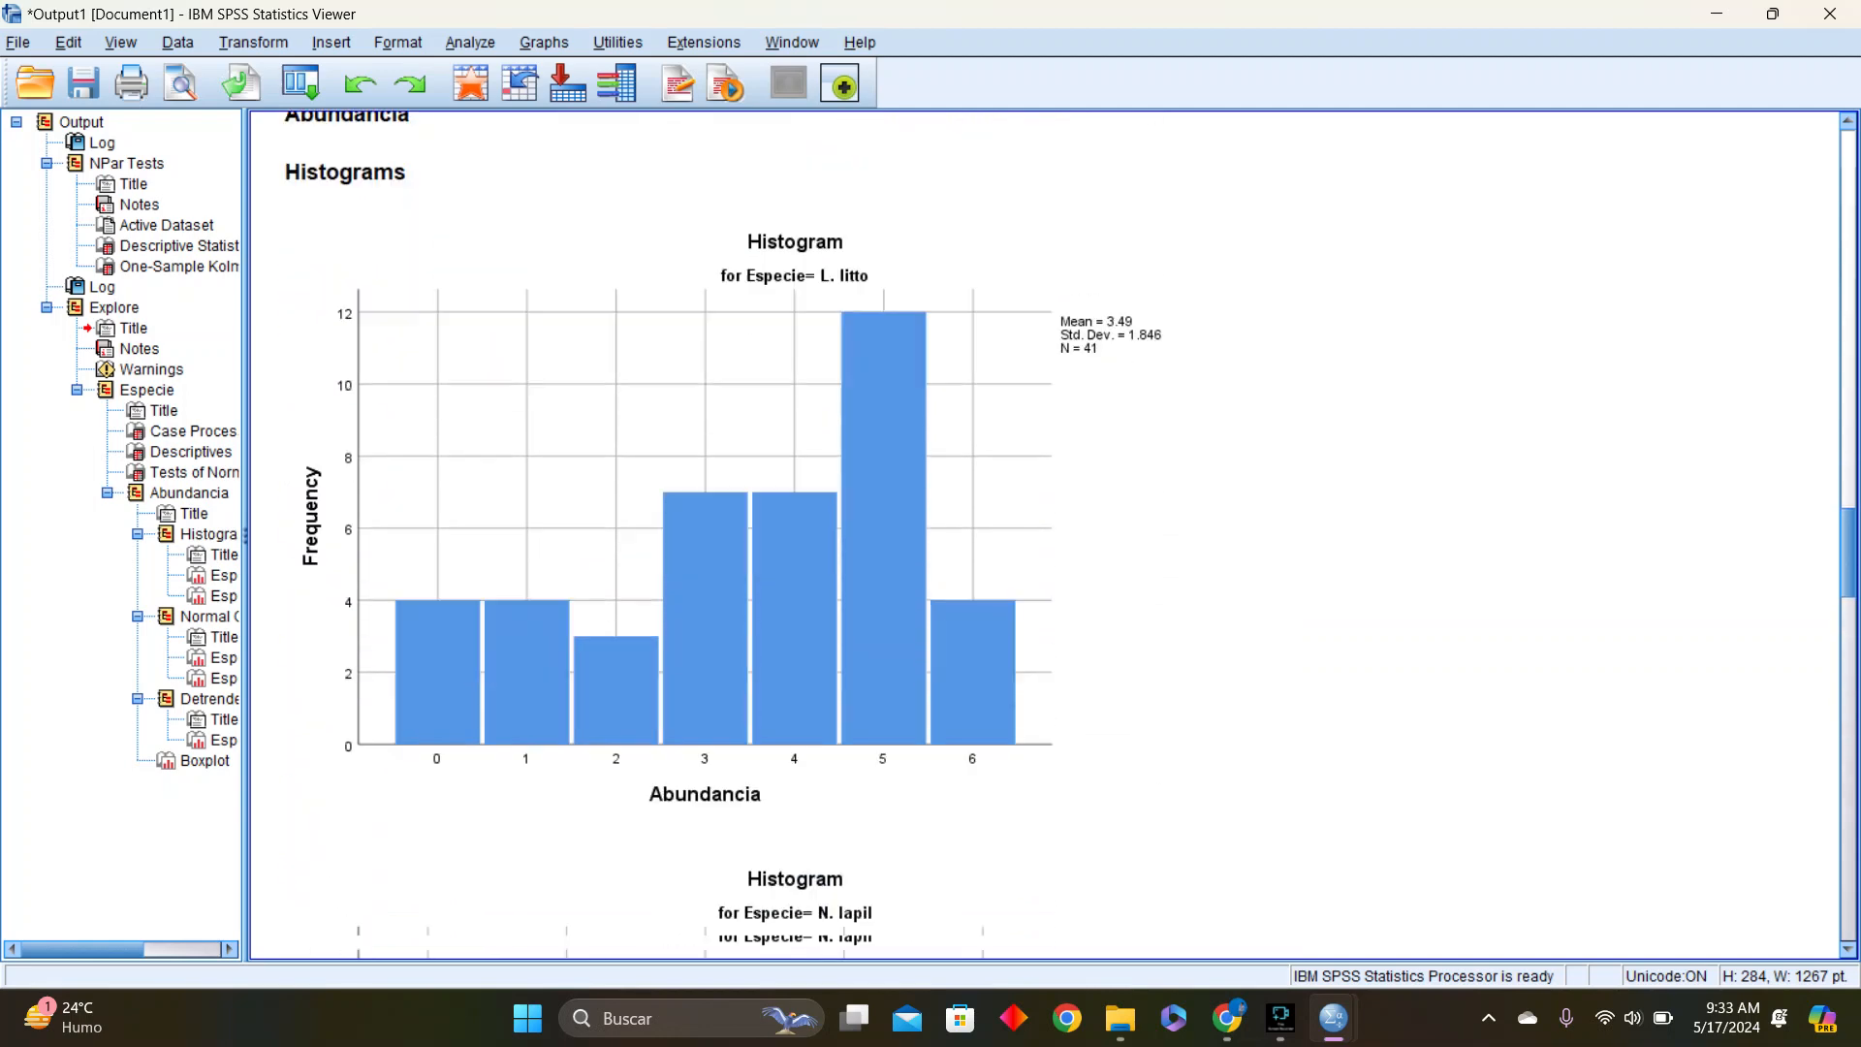
{"action": "scroll", "coordinate": [952, 655], "scroll_direction": "down", "scroll_amount": 3}
{"action": "scroll", "coordinate": [952, 655], "scroll_direction": "up", "scroll_amount": 15}
{"action": "scroll", "coordinate": [952, 656], "scroll_direction": "up", "scroll_amount": 8}
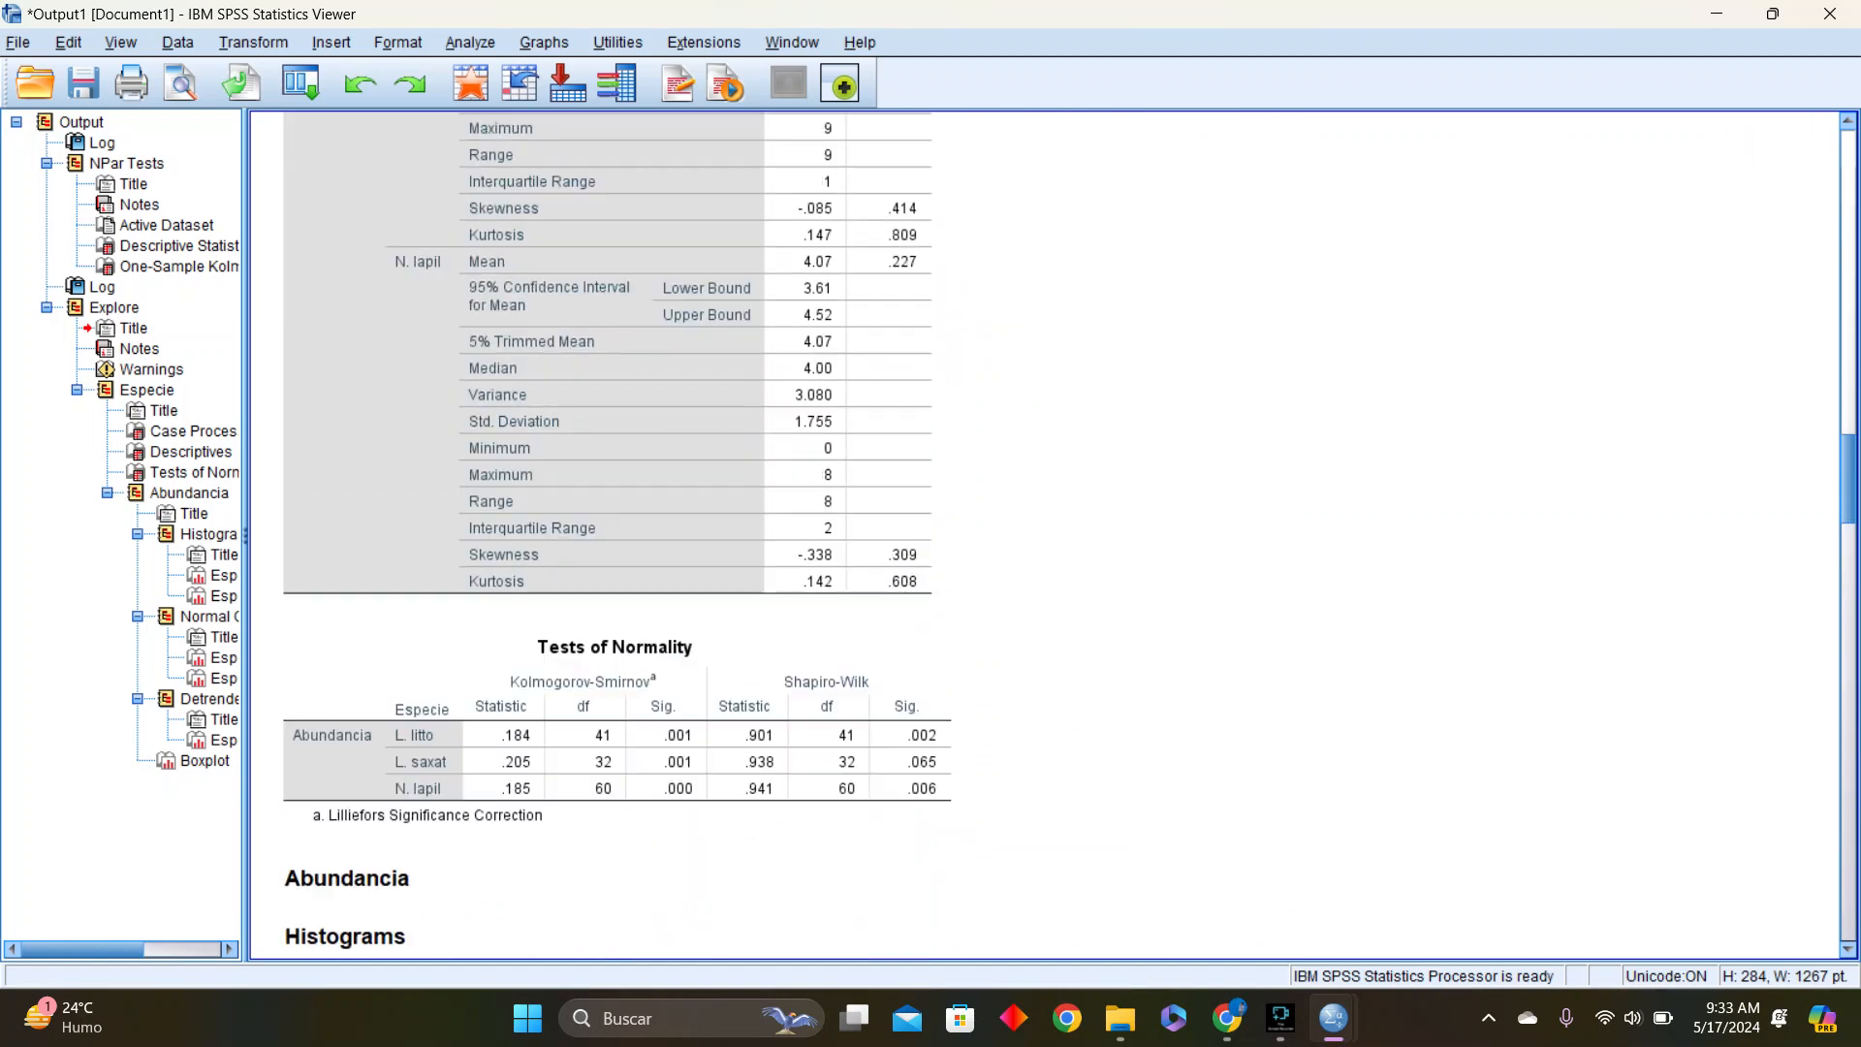
Examine the Tests of Normality table together with the histograms and normal Q-Q plots of Abundancia by Especie
{"action": "scroll", "coordinate": [952, 655], "scroll_direction": "down", "scroll_amount": 4}
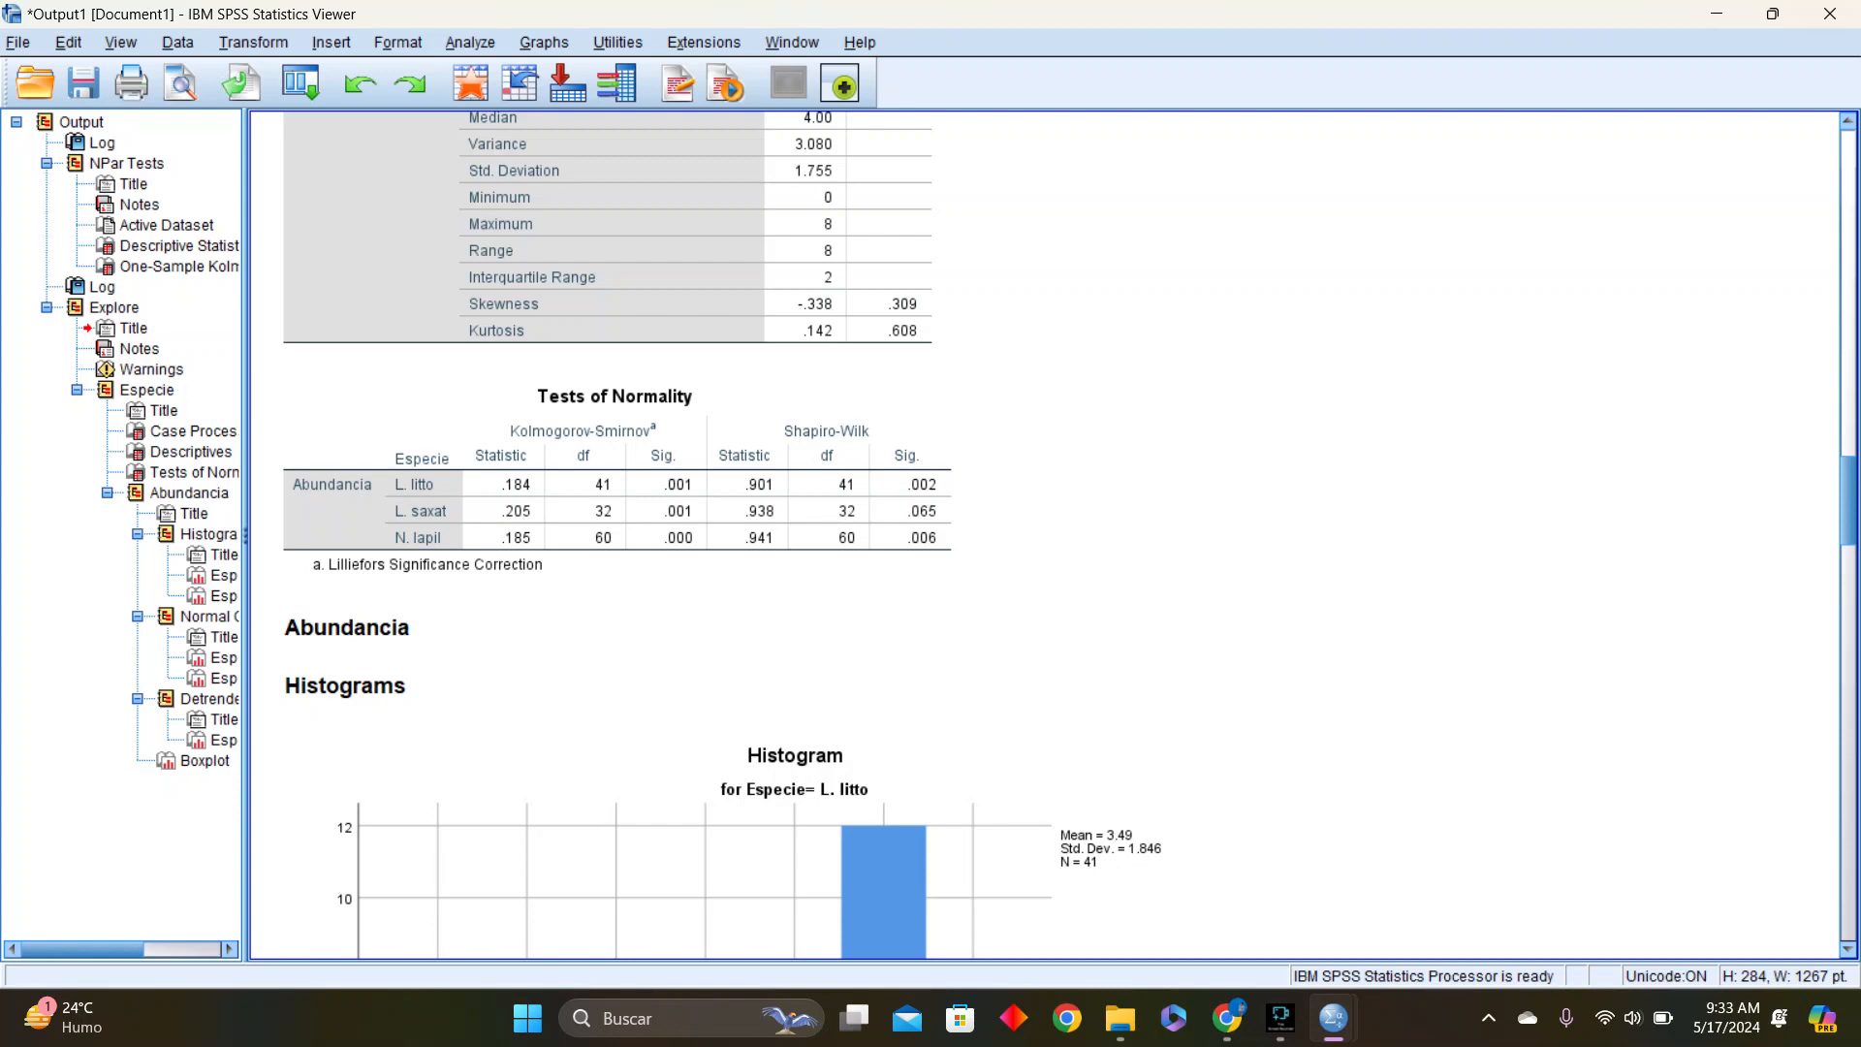
{"action": "scroll", "coordinate": [1045, 534], "scroll_direction": "down", "scroll_amount": 15}
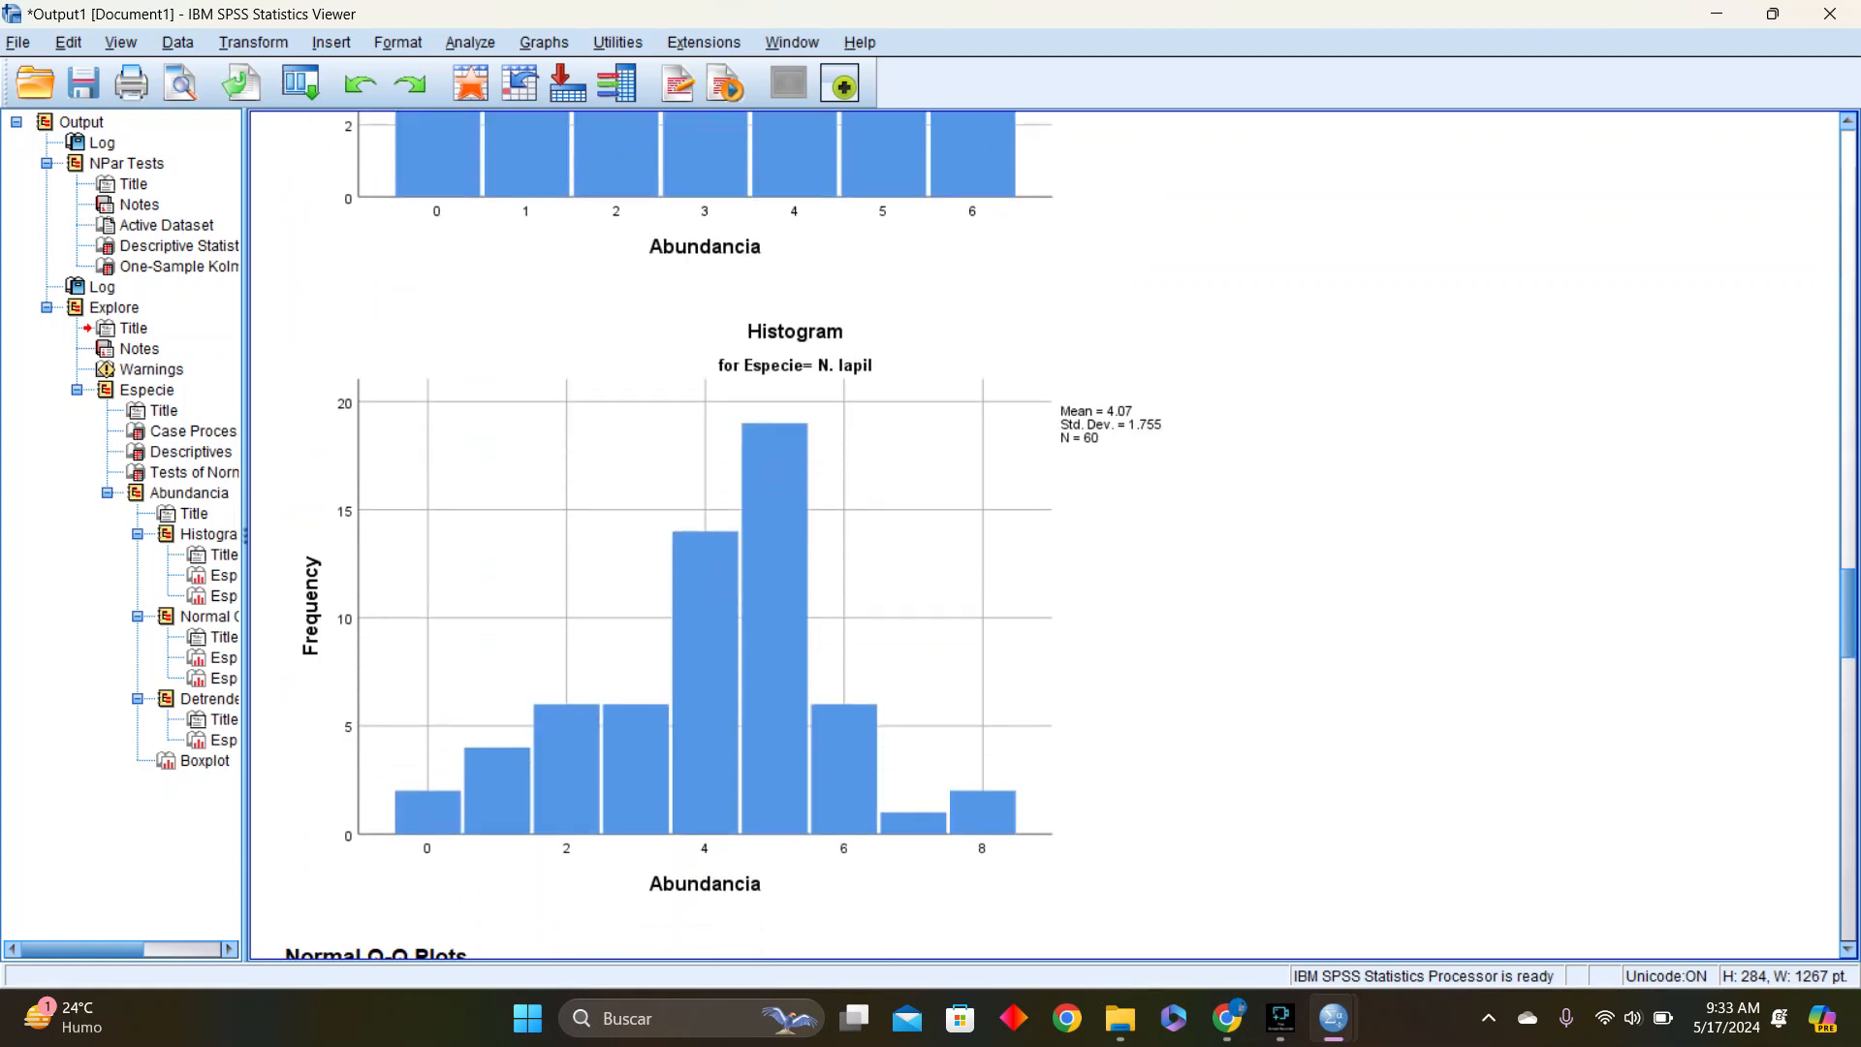
{"action": "scroll", "coordinate": [1045, 533], "scroll_direction": "down", "scroll_amount": 10}
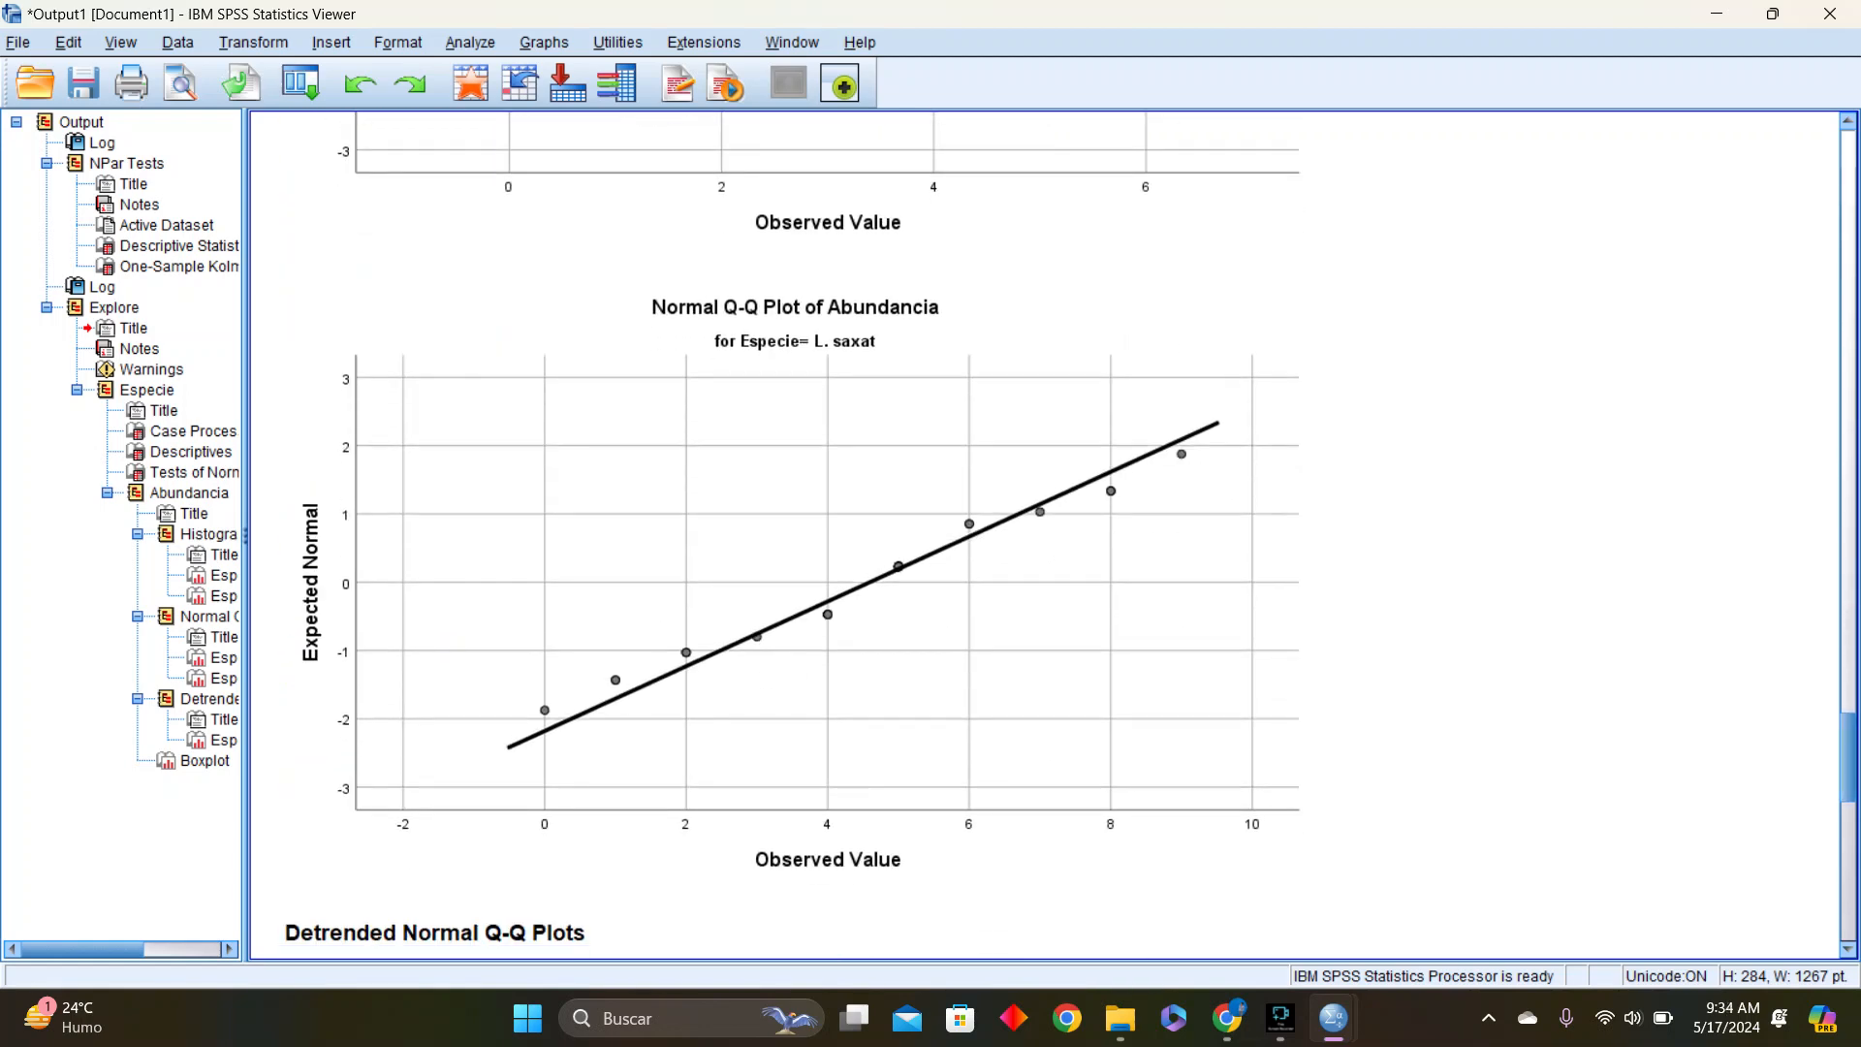
{"action": "scroll", "coordinate": [1045, 533], "scroll_direction": "down", "scroll_amount": 12}
{"action": "scroll", "coordinate": [1045, 533], "scroll_direction": "up", "scroll_amount": 20}
{"action": "scroll", "coordinate": [1045, 533], "scroll_direction": "up", "scroll_amount": 4}
{"action": "scroll", "coordinate": [1045, 533], "scroll_direction": "down", "scroll_amount": 8}
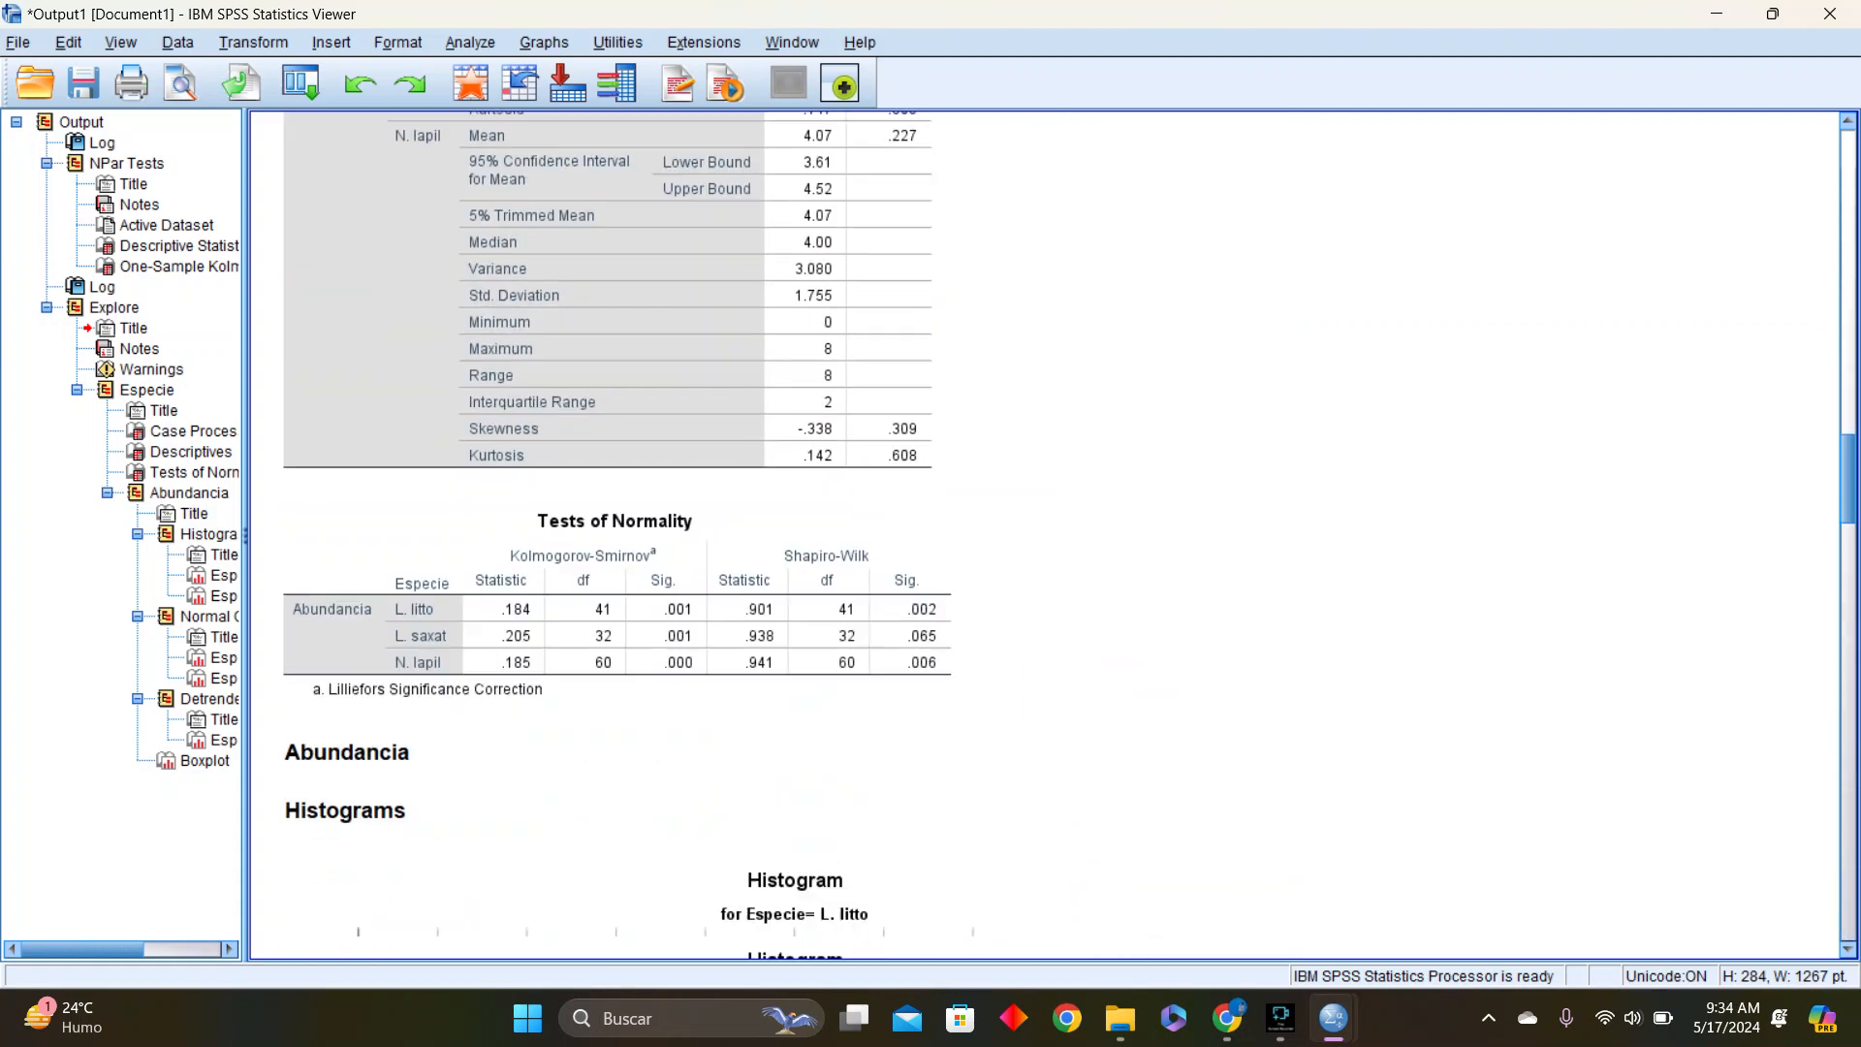
{"action": "scroll", "coordinate": [1045, 533], "scroll_direction": "down", "scroll_amount": 5}
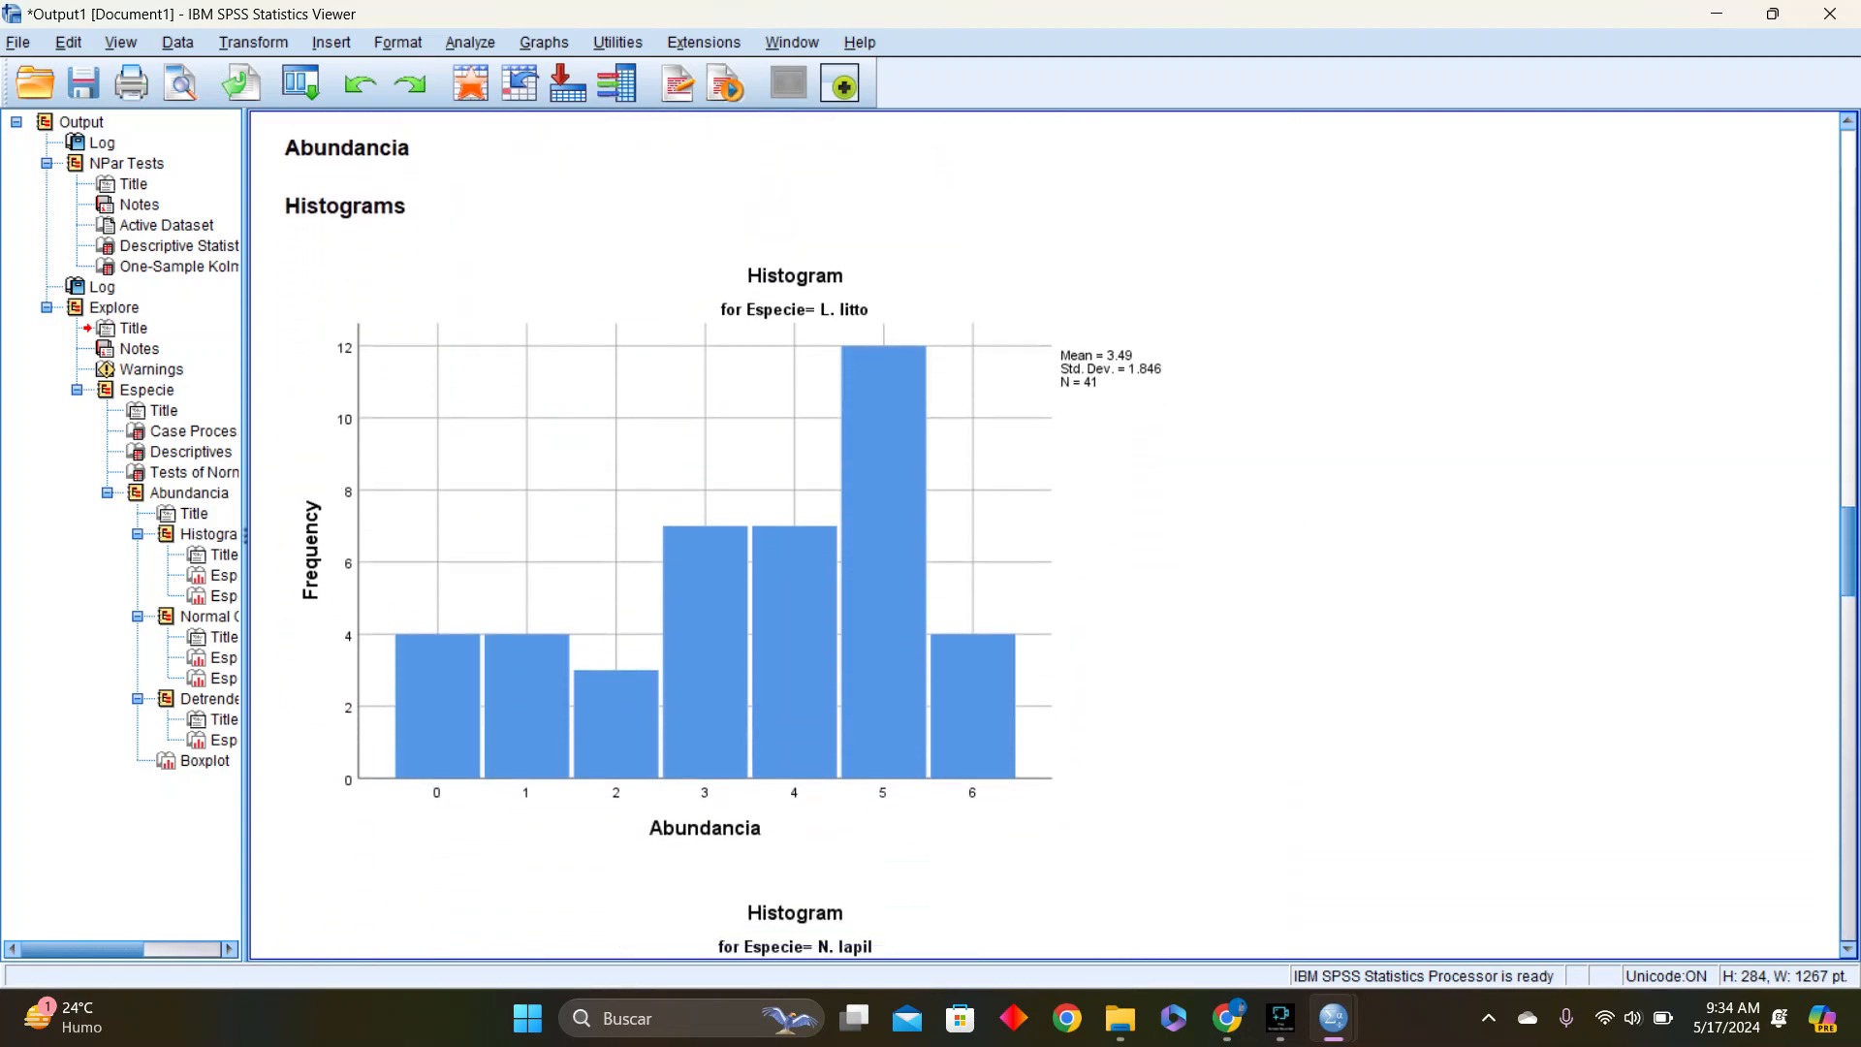
{"action": "scroll", "coordinate": [1045, 533], "scroll_direction": "down", "scroll_amount": 14}
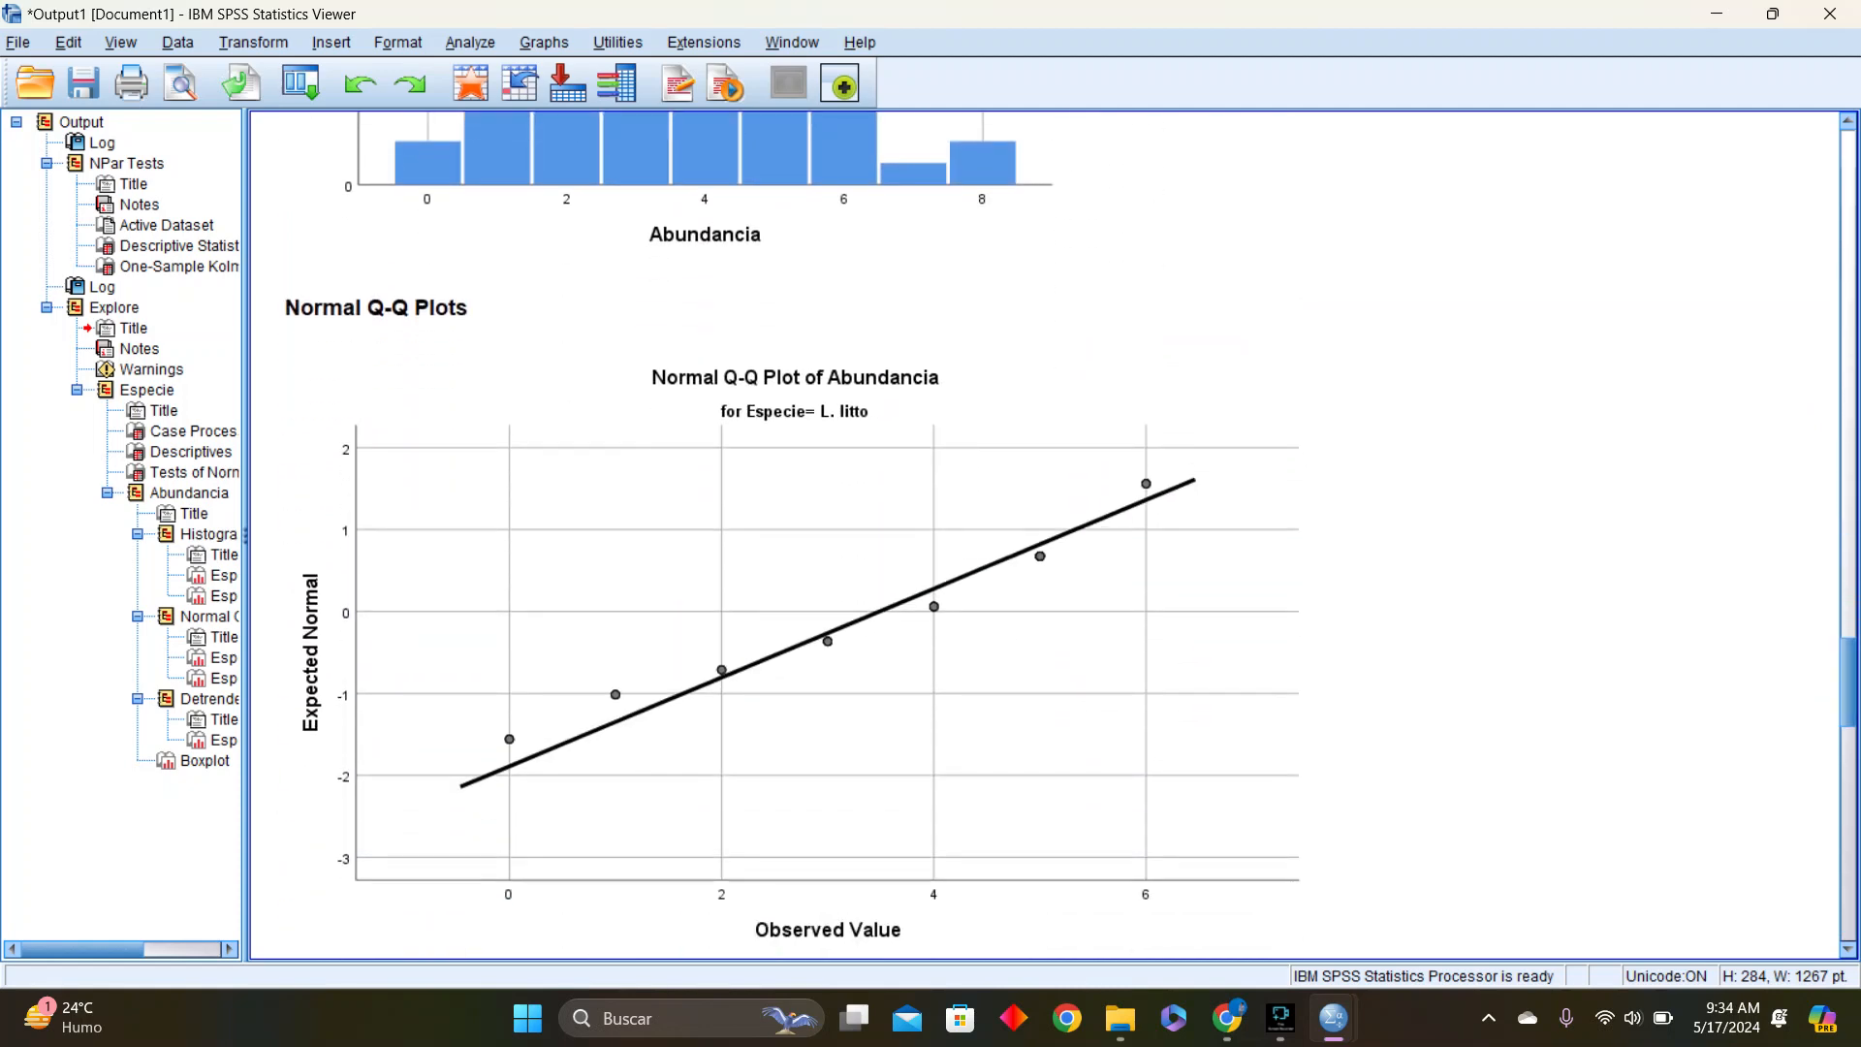
Compare the normality tests for each species with its histogram, Q-Q plots and the boxplot of Abundancia
{"action": "scroll", "coordinate": [1045, 533], "scroll_direction": "up", "scroll_amount": 18}
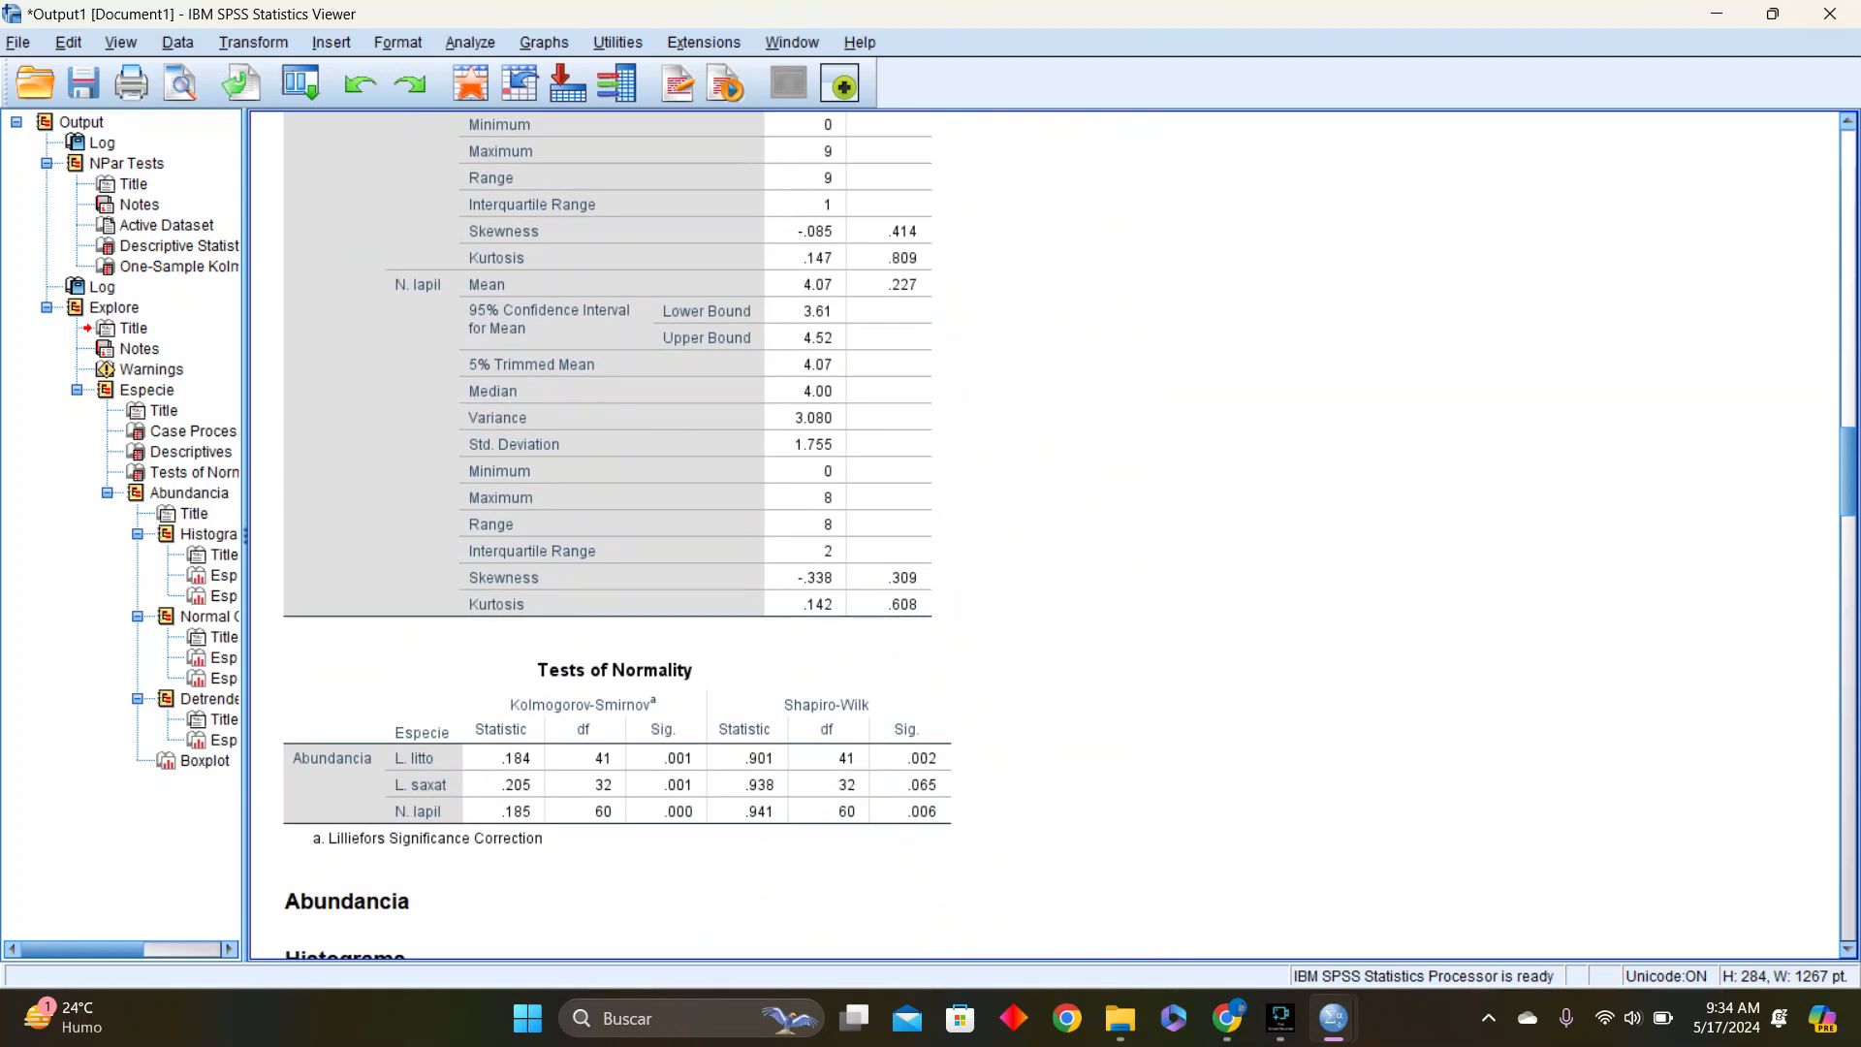
{"action": "scroll", "coordinate": [1045, 535], "scroll_direction": "down", "scroll_amount": 10}
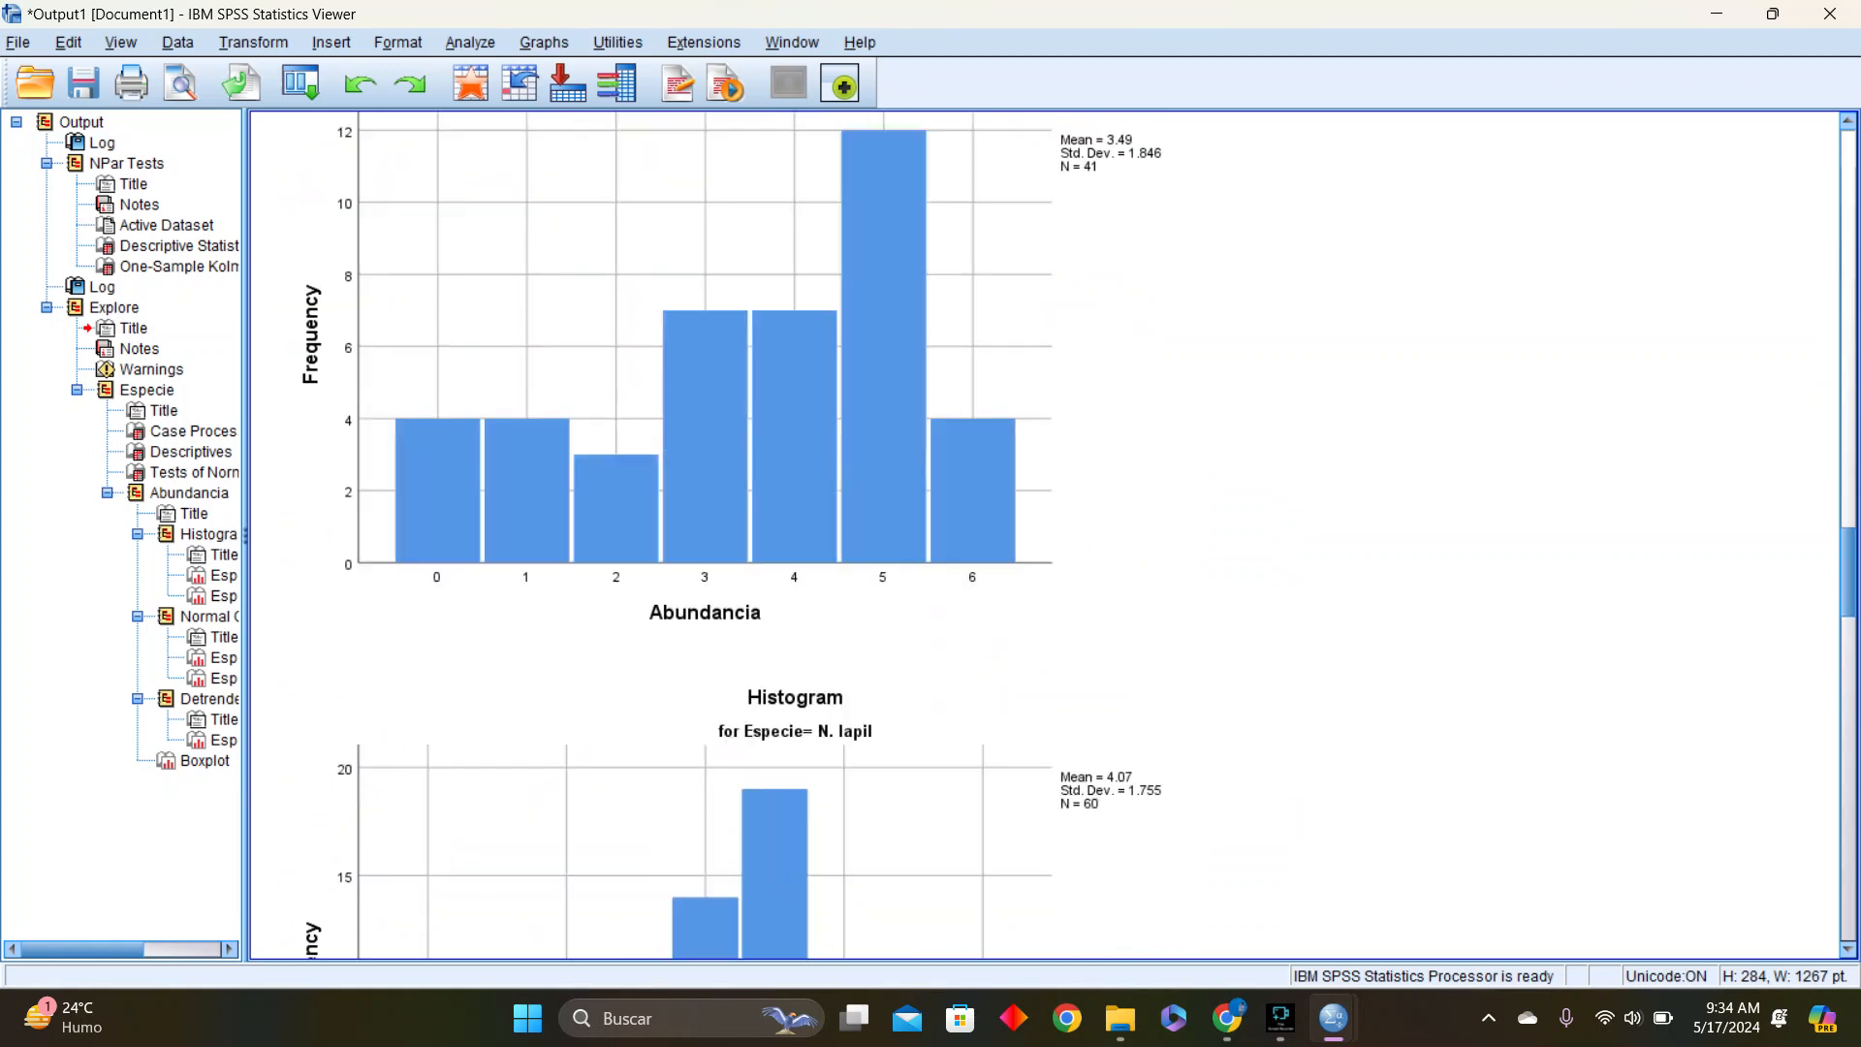
{"action": "scroll", "coordinate": [722, 542], "scroll_direction": "up", "scroll_amount": 3}
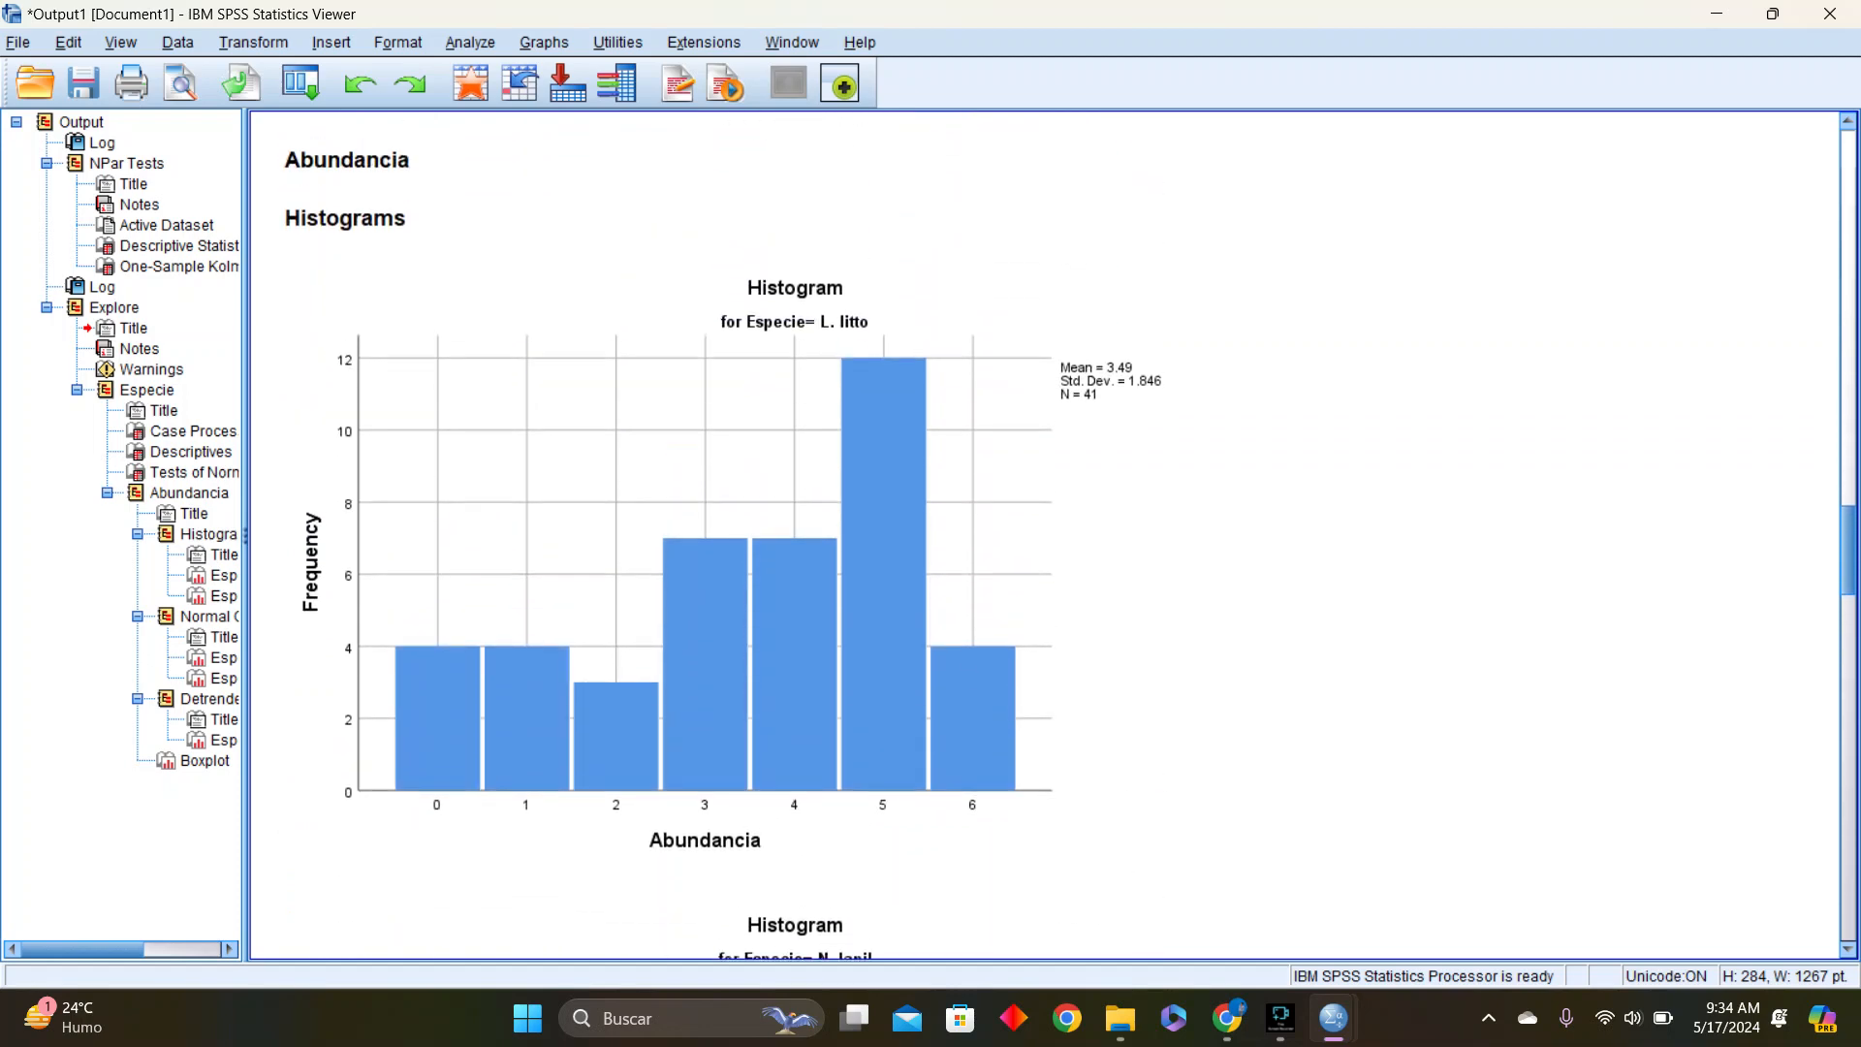
{"action": "scroll", "coordinate": [1045, 535], "scroll_direction": "down", "scroll_amount": 2}
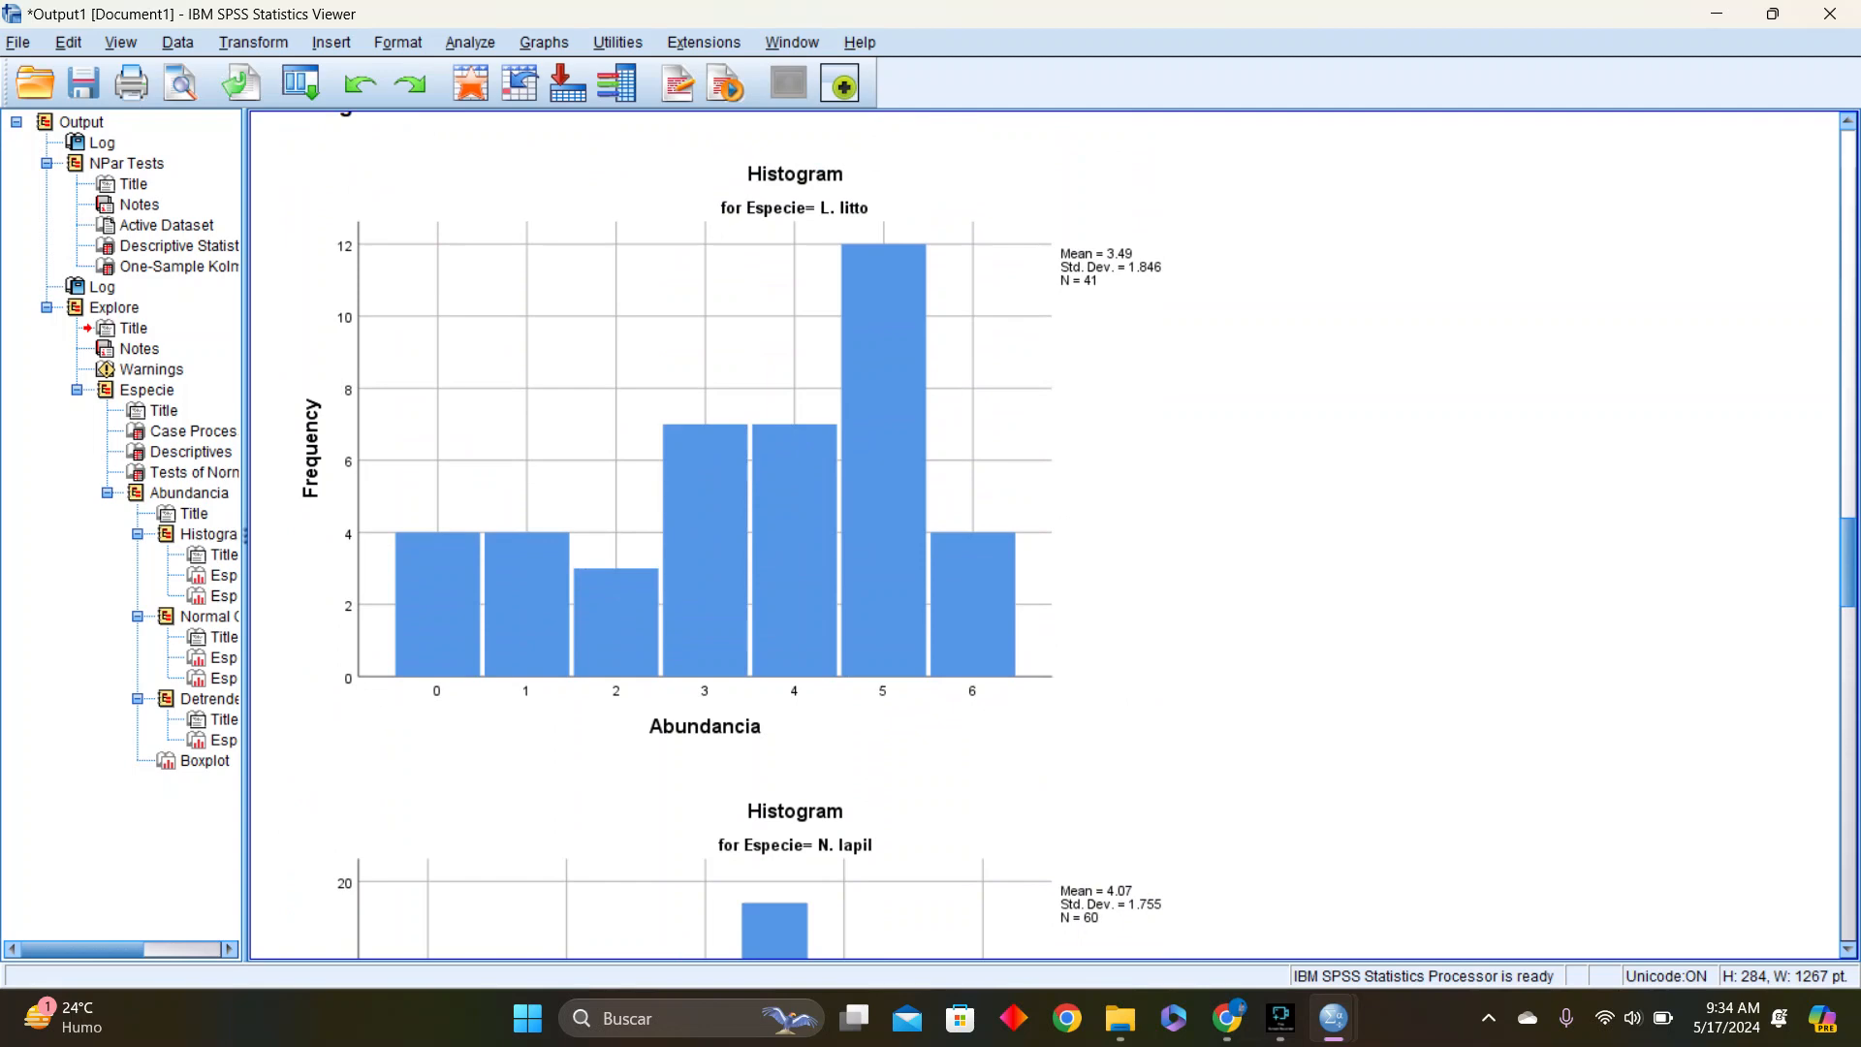
{"action": "scroll", "coordinate": [1045, 535], "scroll_direction": "down", "scroll_amount": 9}
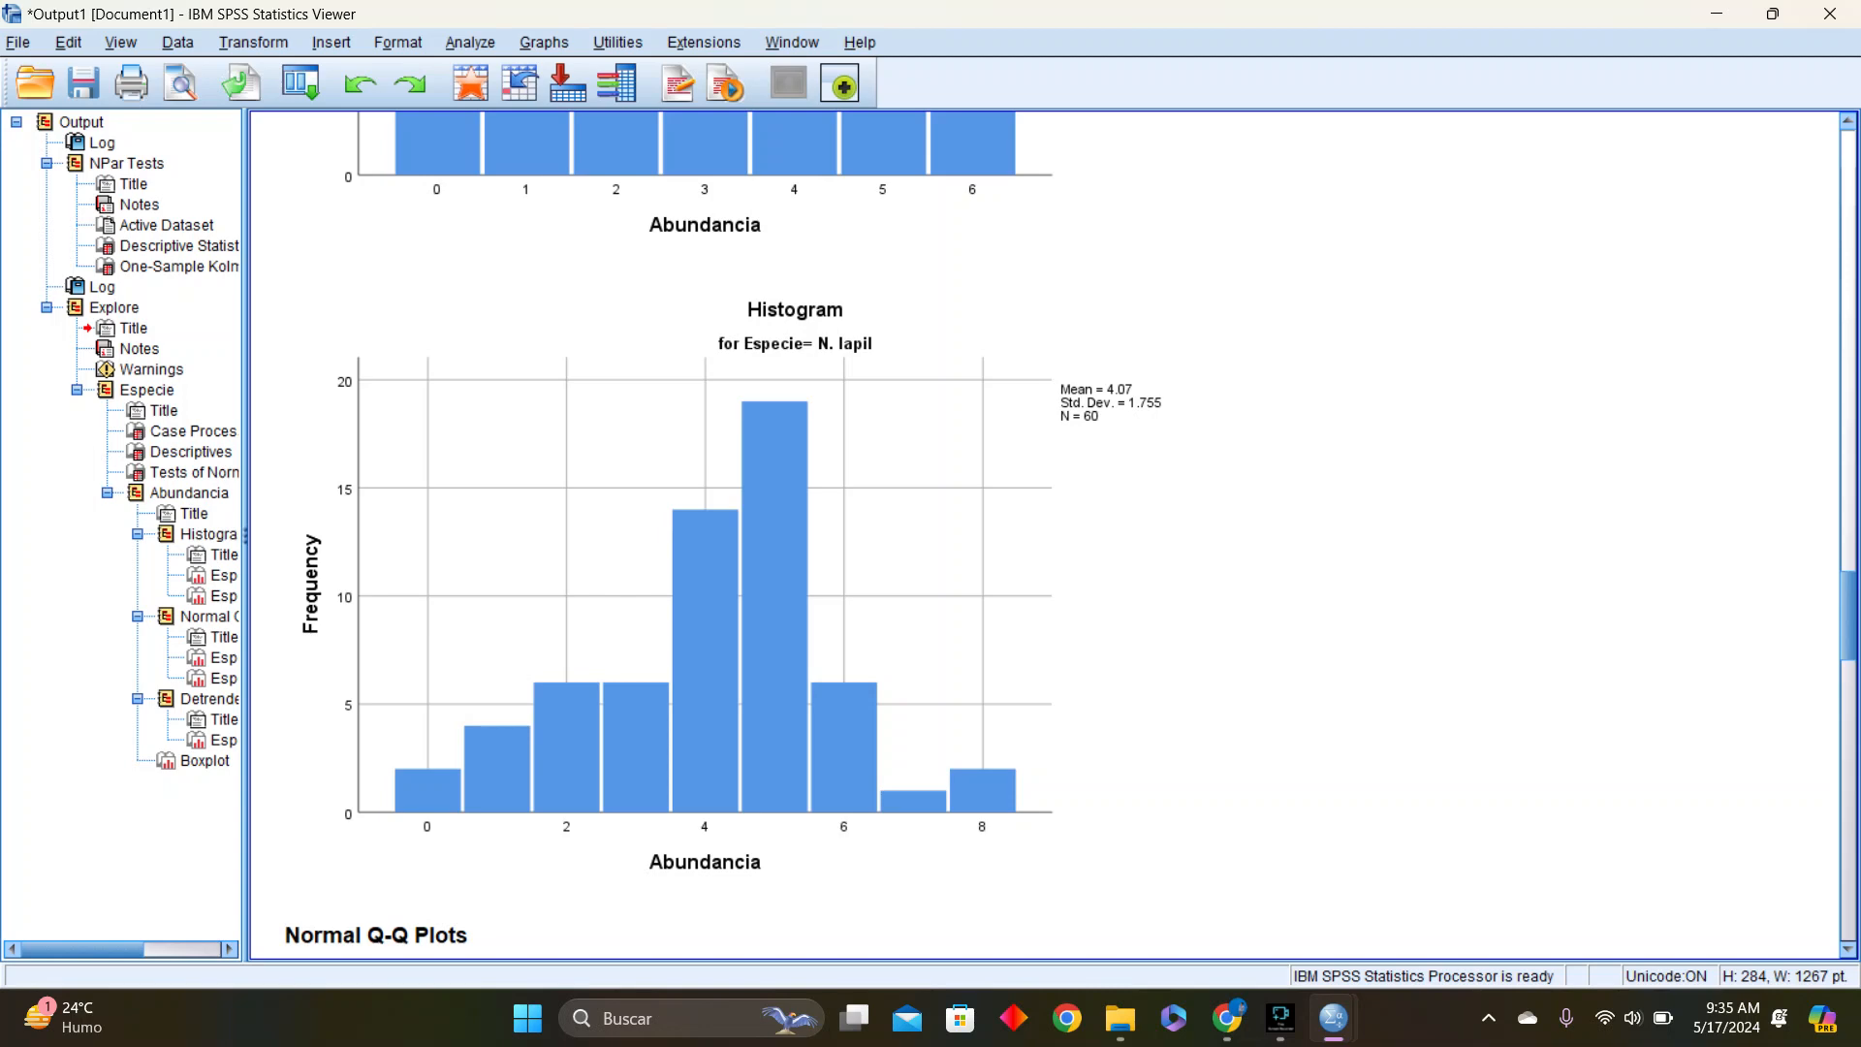
{"action": "key", "text": "Page_Down"}
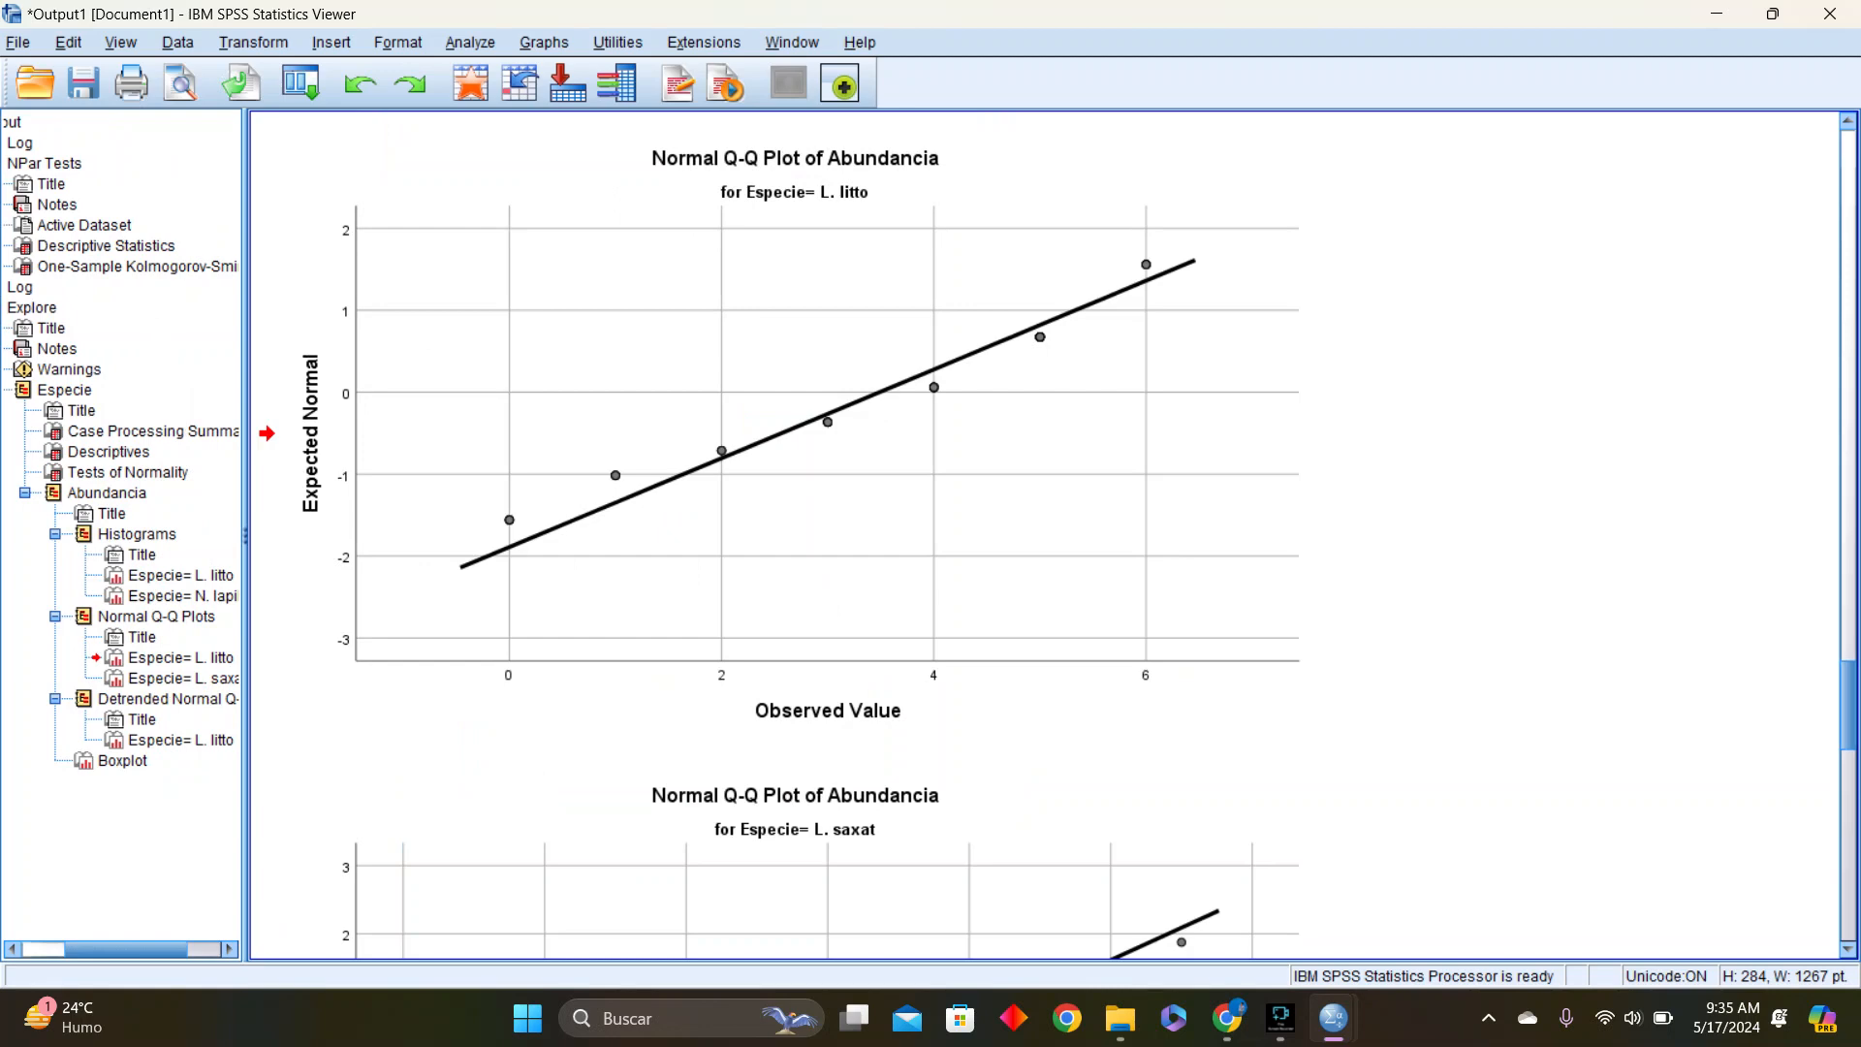
{"action": "key", "text": "Page_Down"}
{"action": "key", "text": "Page_Down"}
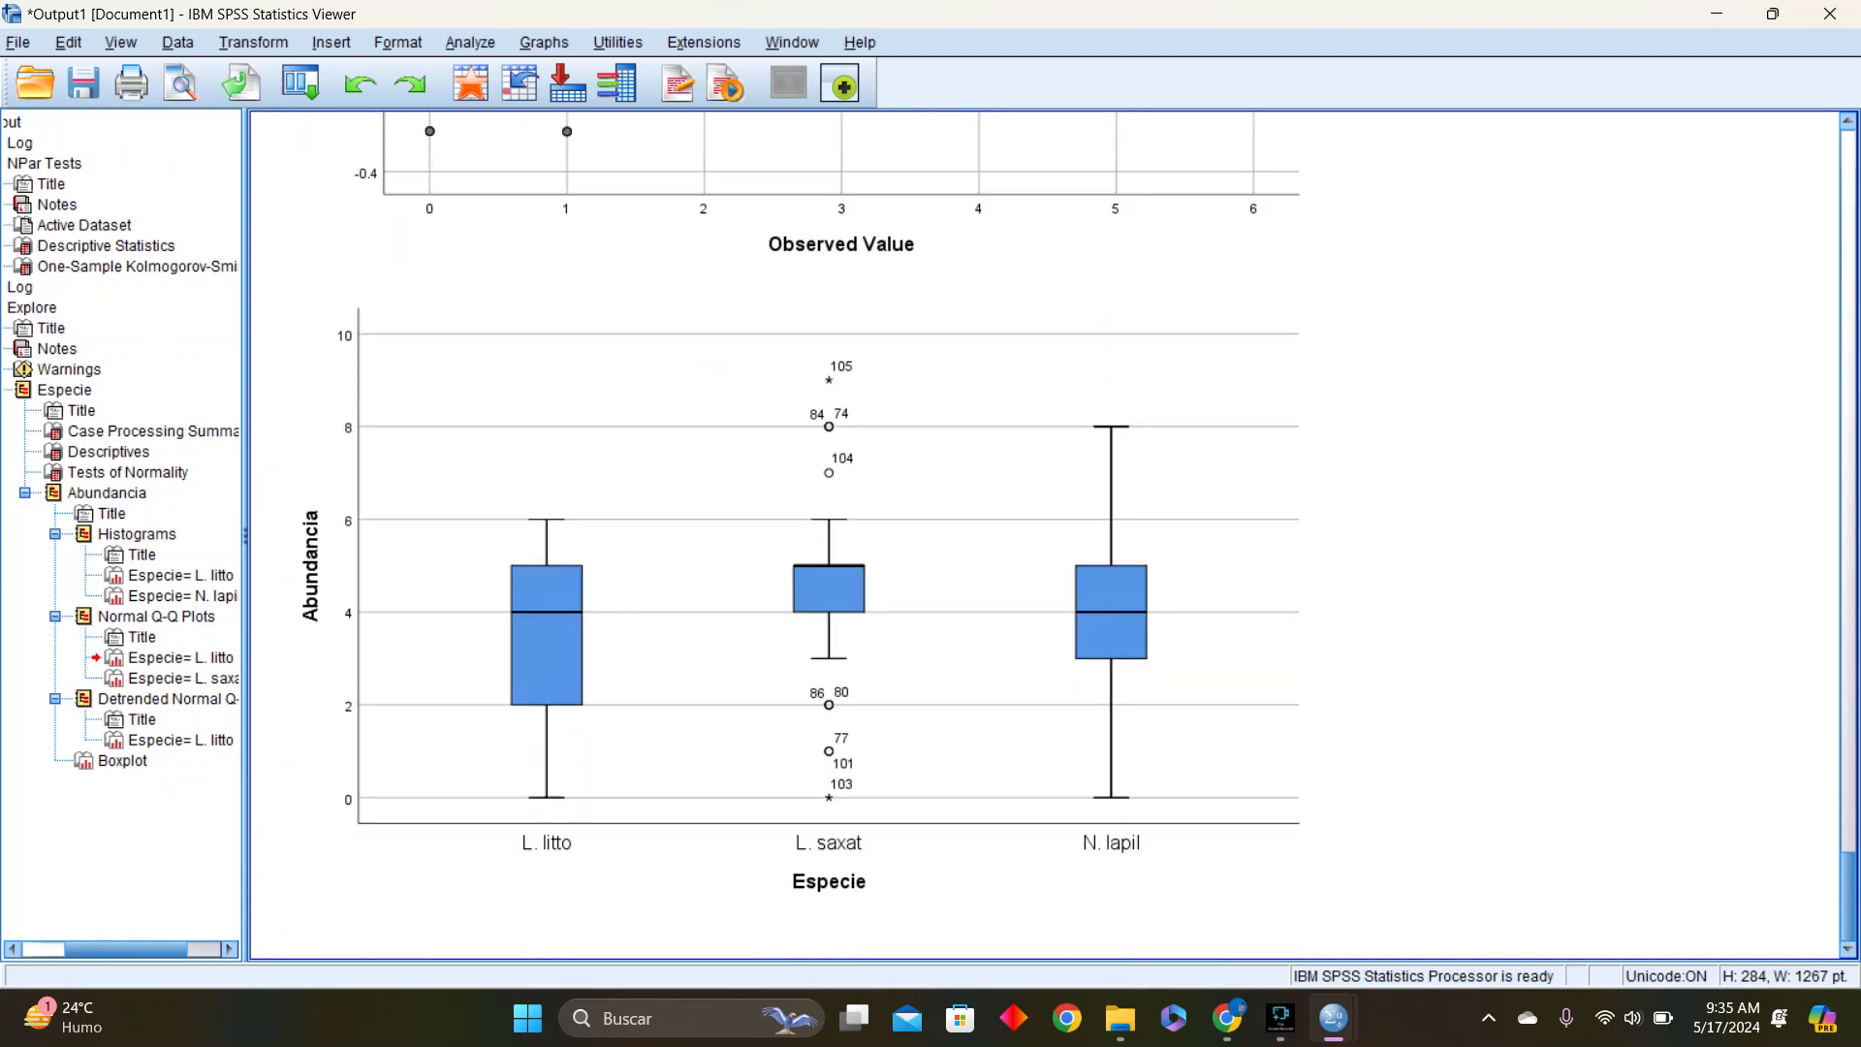
{"action": "scroll", "coordinate": [1045, 535], "scroll_direction": "up", "scroll_amount": 20}
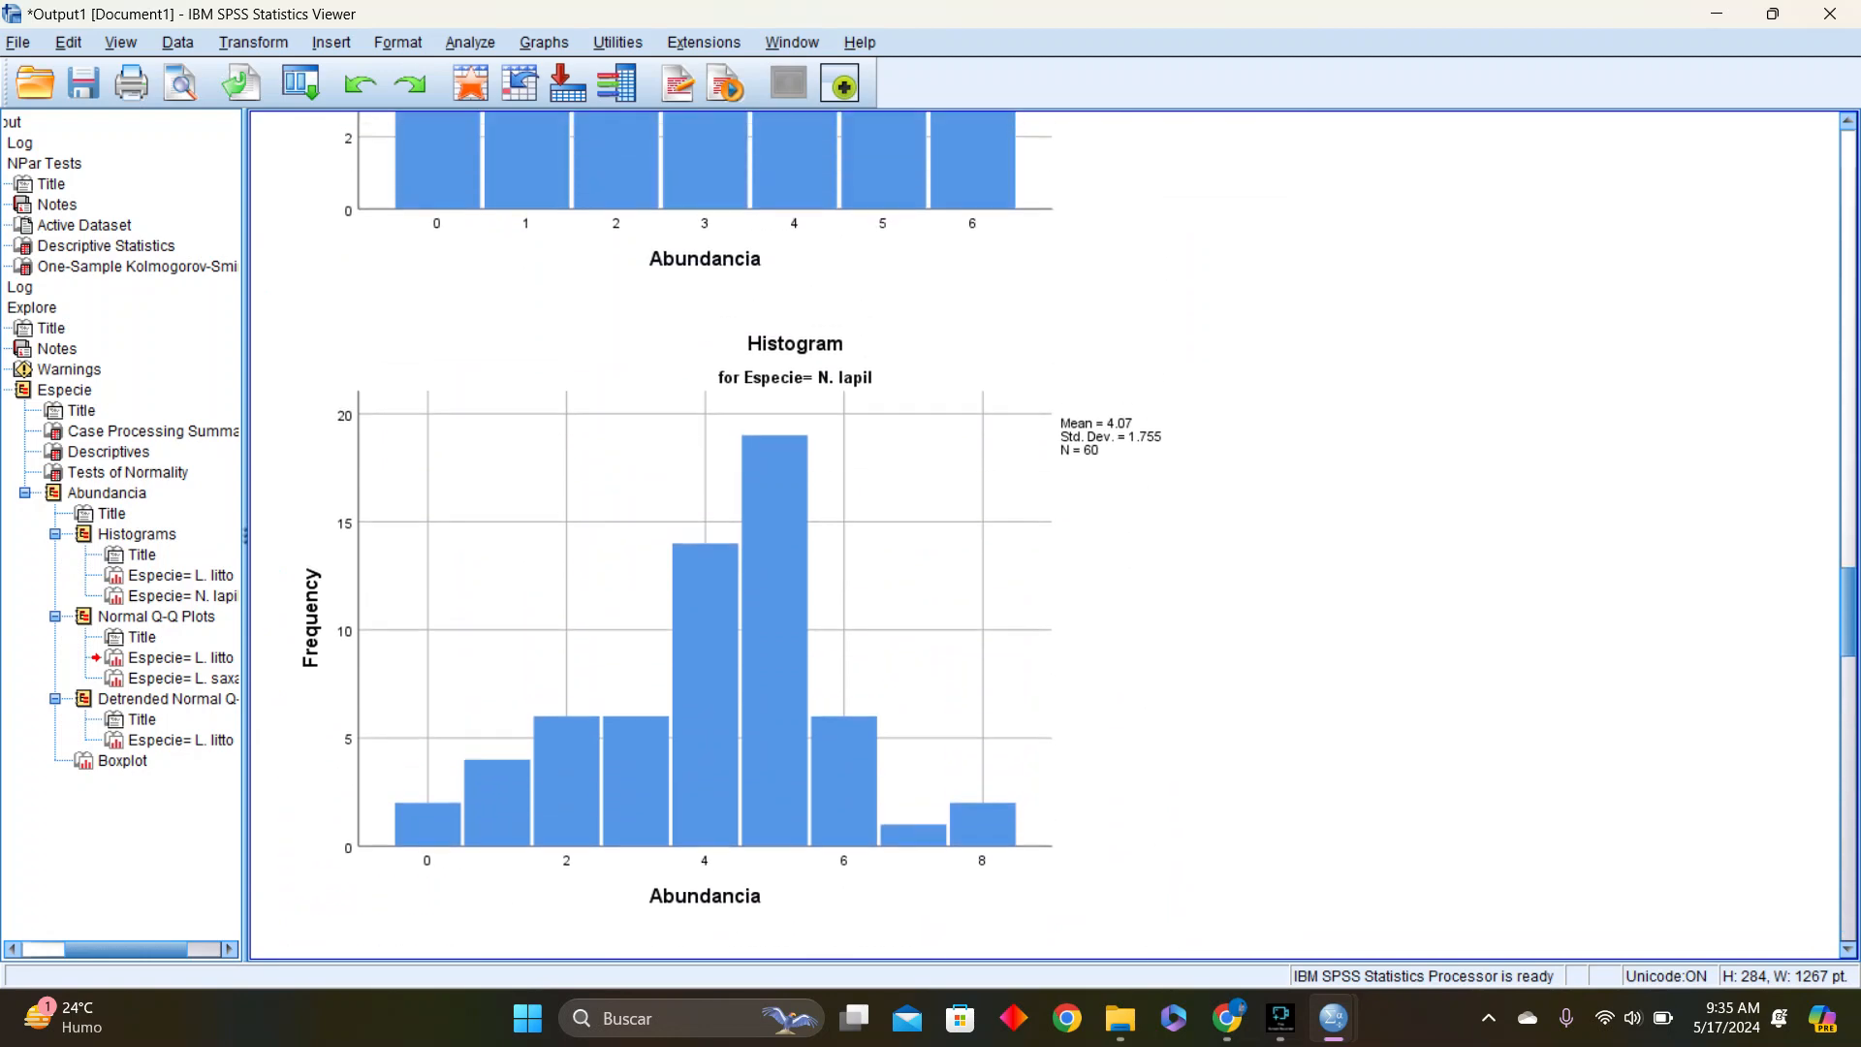
{"action": "scroll", "coordinate": [1045, 535], "scroll_direction": "up", "scroll_amount": 1}
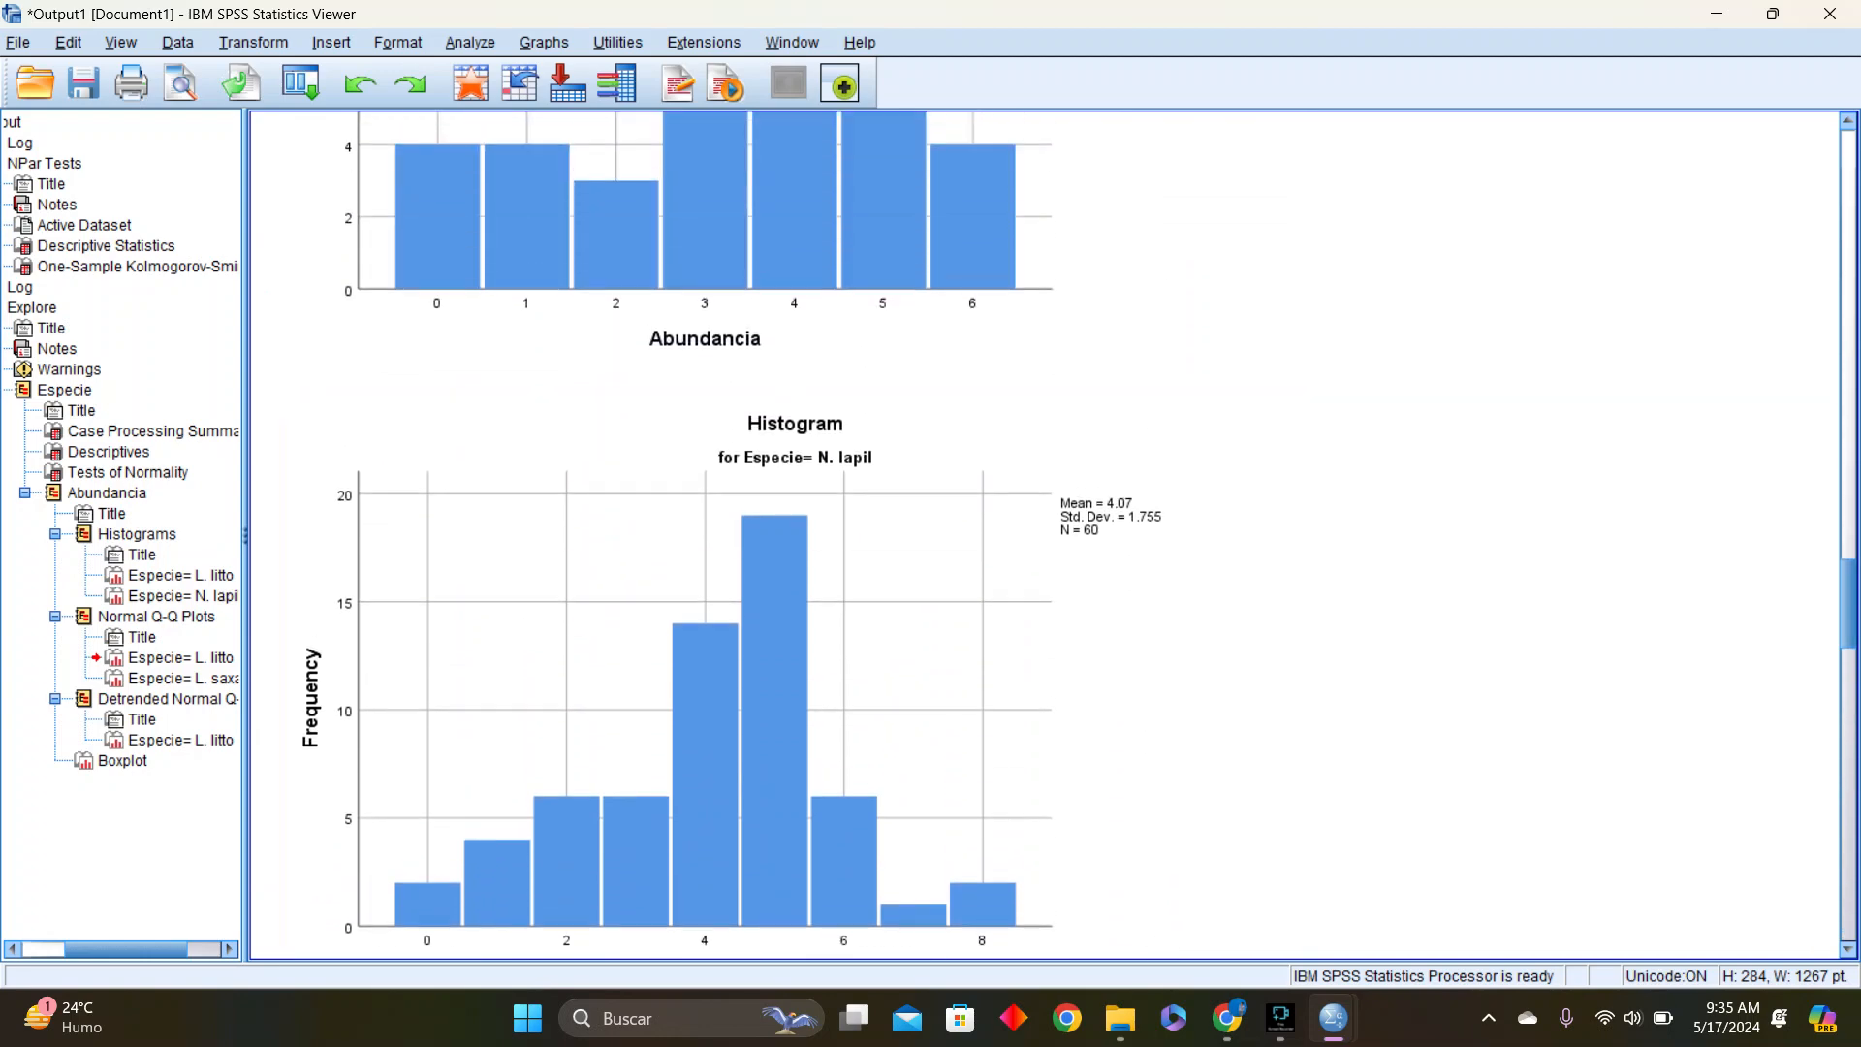
Inspect the N. lapil and L. litto histograms through the output outline and compare them with the normality tests and Q-Q plots
{"action": "left_click", "coordinate": [182, 596]}
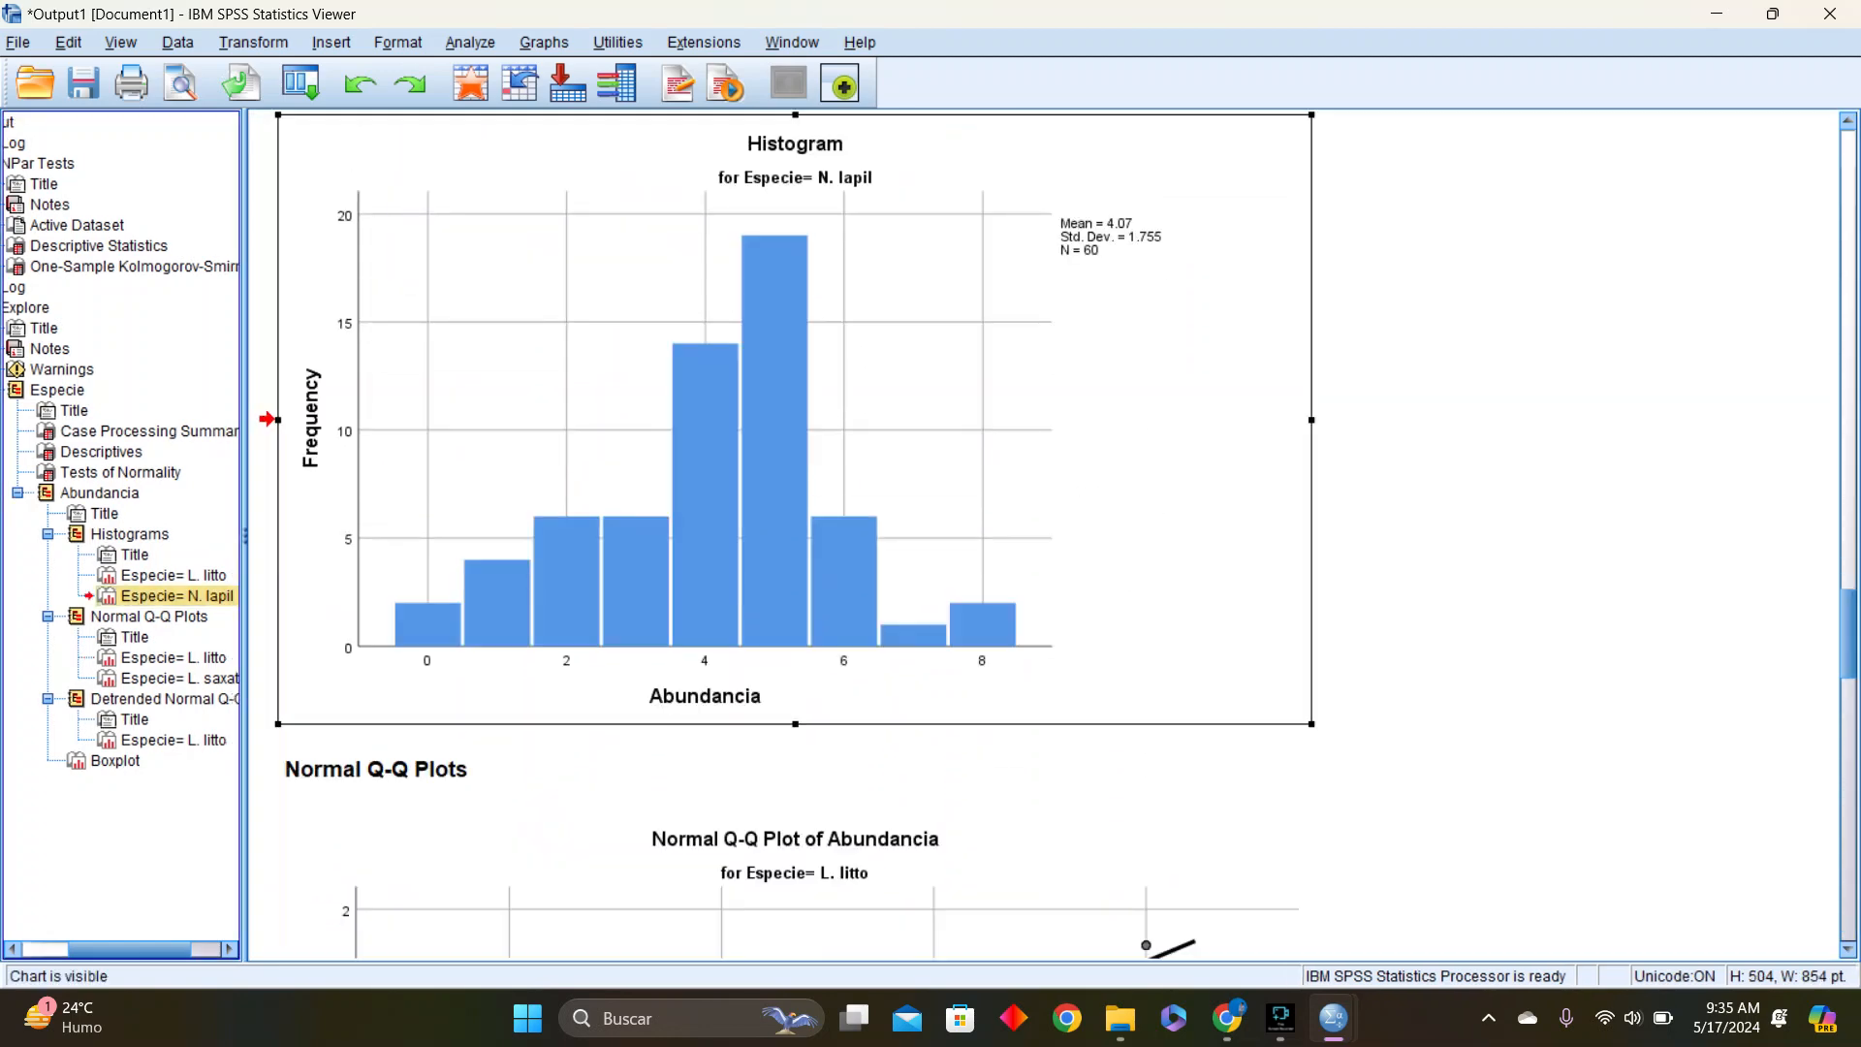
{"action": "left_click", "coordinate": [175, 576]}
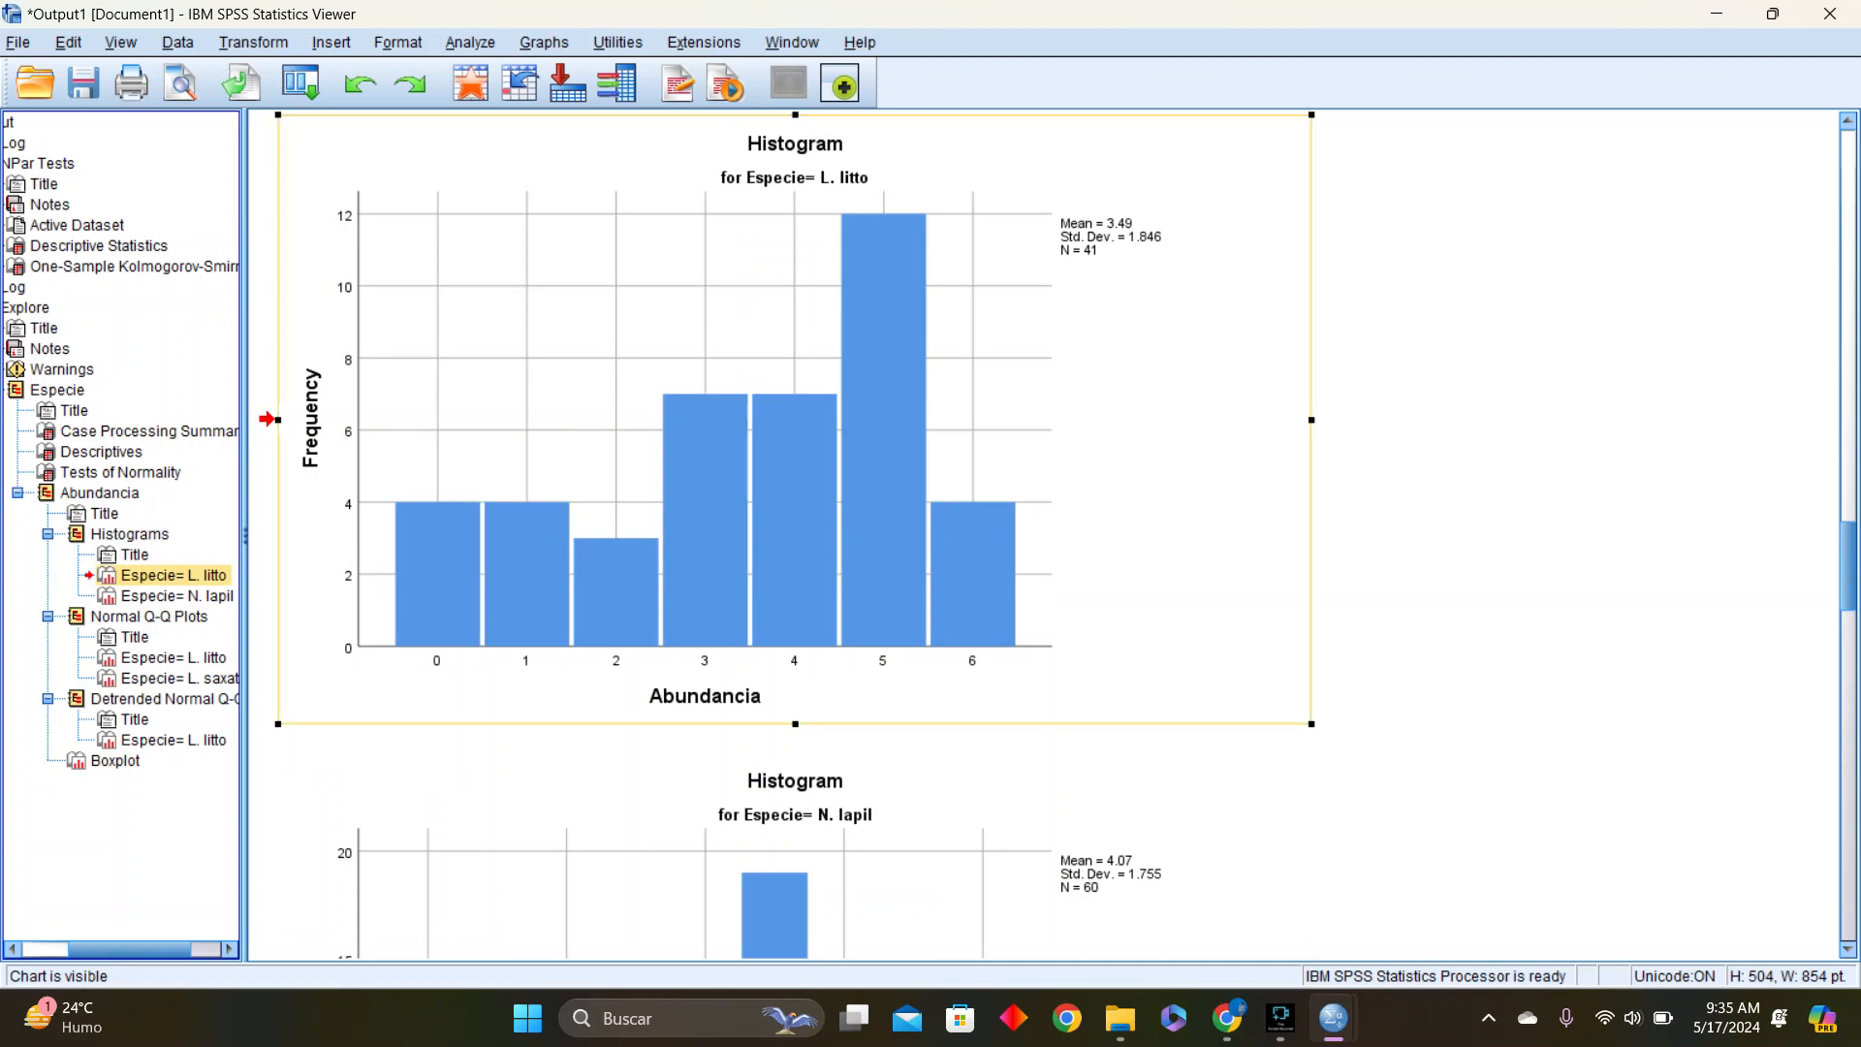
{"action": "scroll", "coordinate": [1042, 533], "scroll_direction": "up", "scroll_amount": 10}
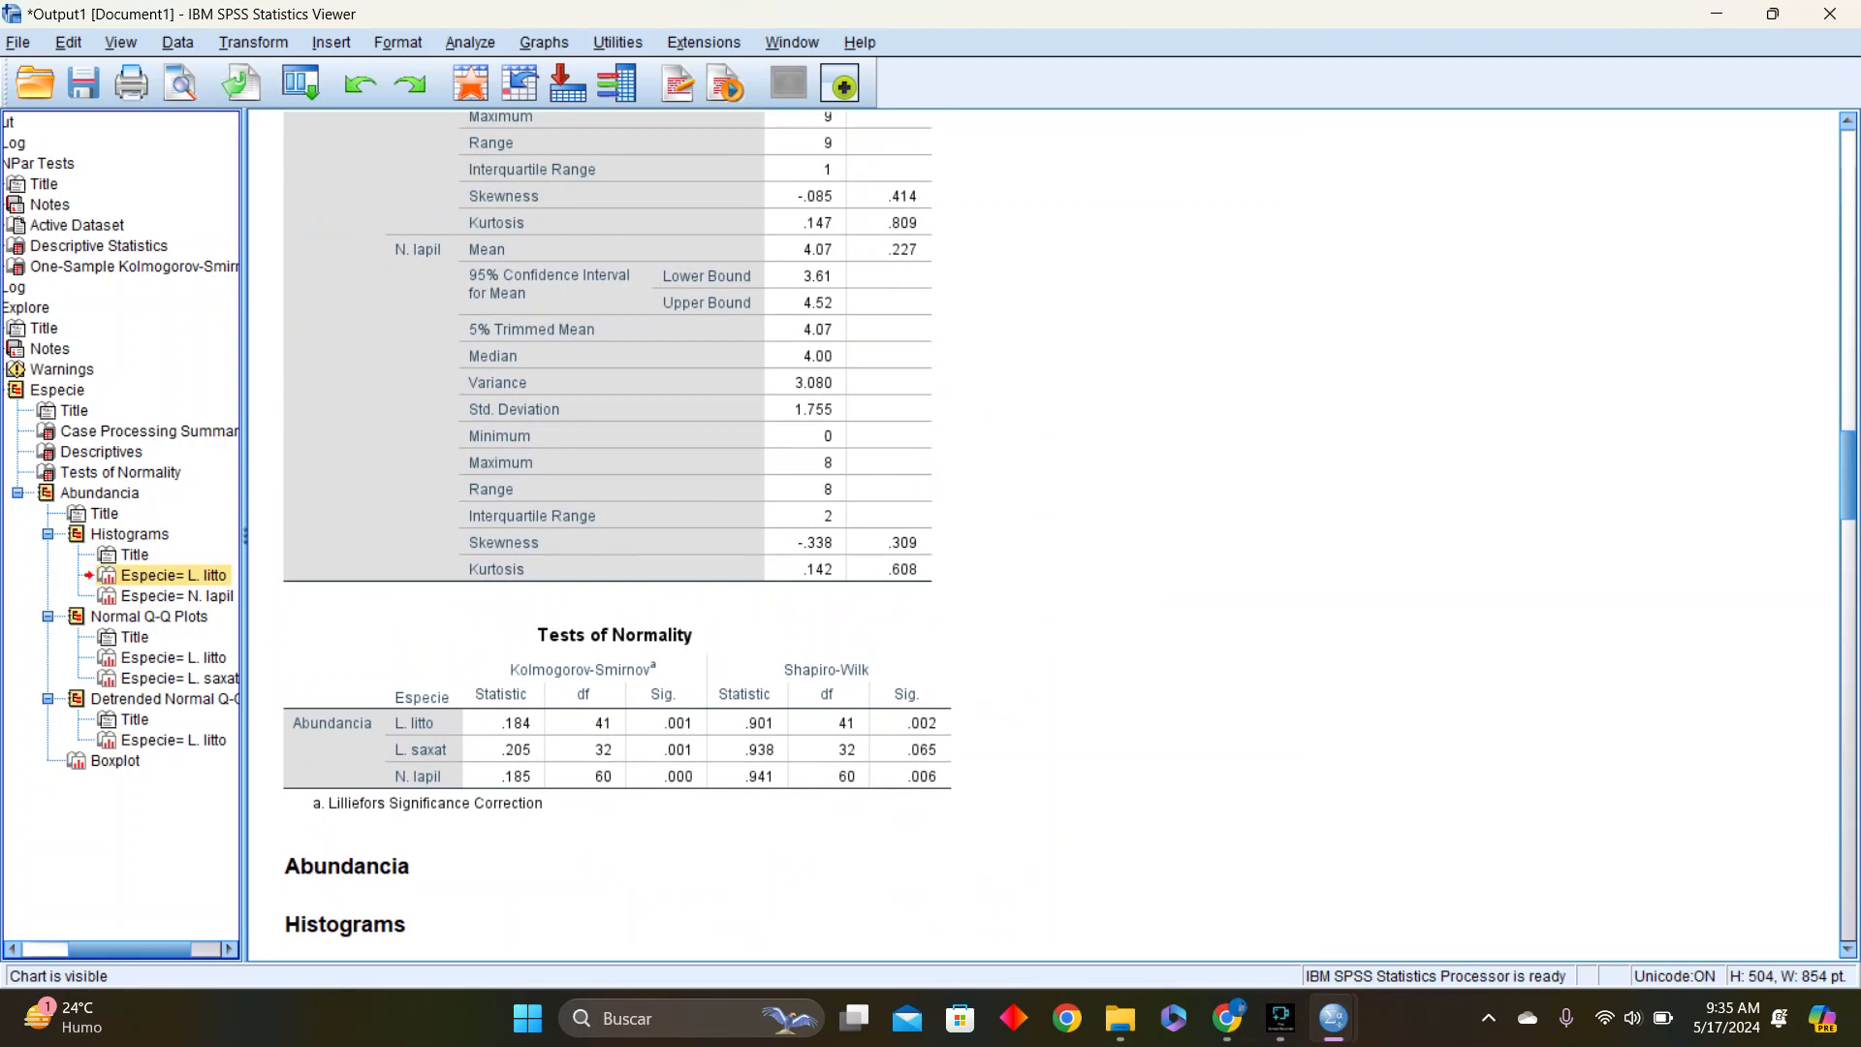
{"action": "scroll", "coordinate": [1042, 533], "scroll_direction": "down", "scroll_amount": 10}
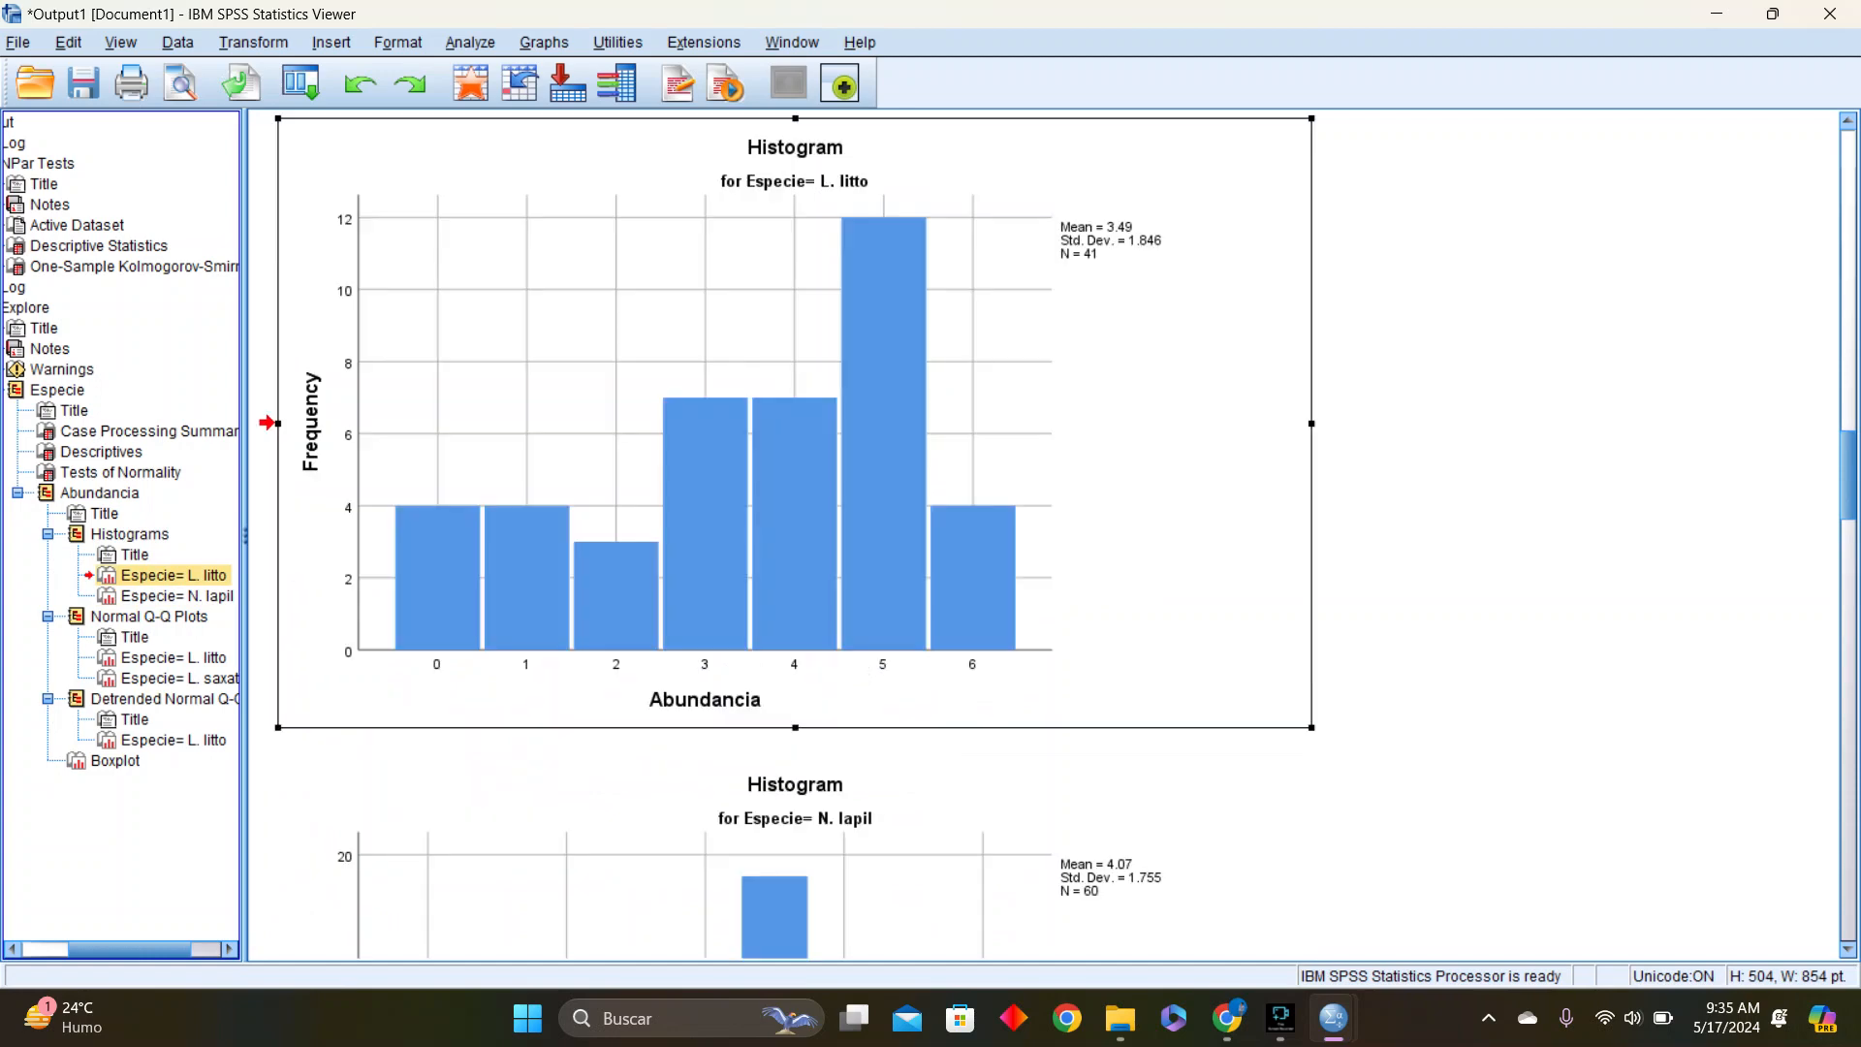
{"action": "scroll", "coordinate": [788, 535], "scroll_direction": "down", "scroll_amount": 20}
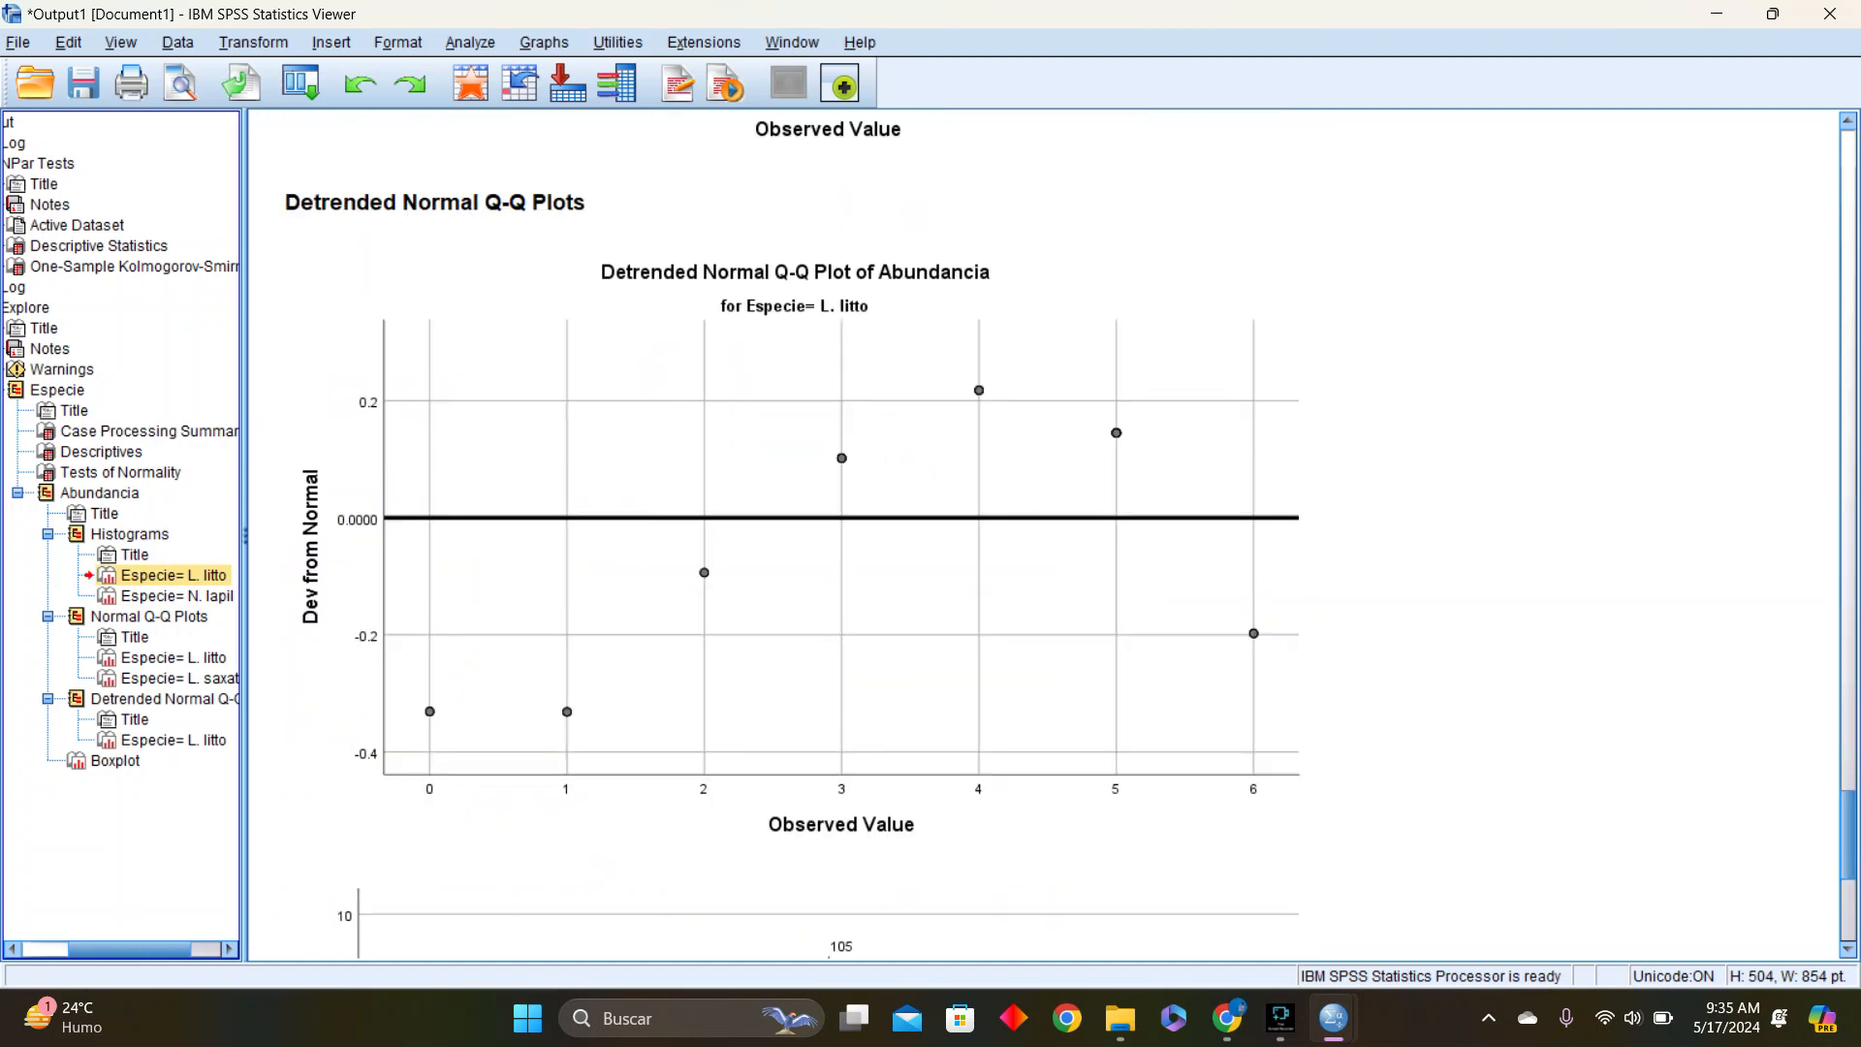
{"action": "scroll", "coordinate": [819, 533], "scroll_direction": "up", "scroll_amount": 8}
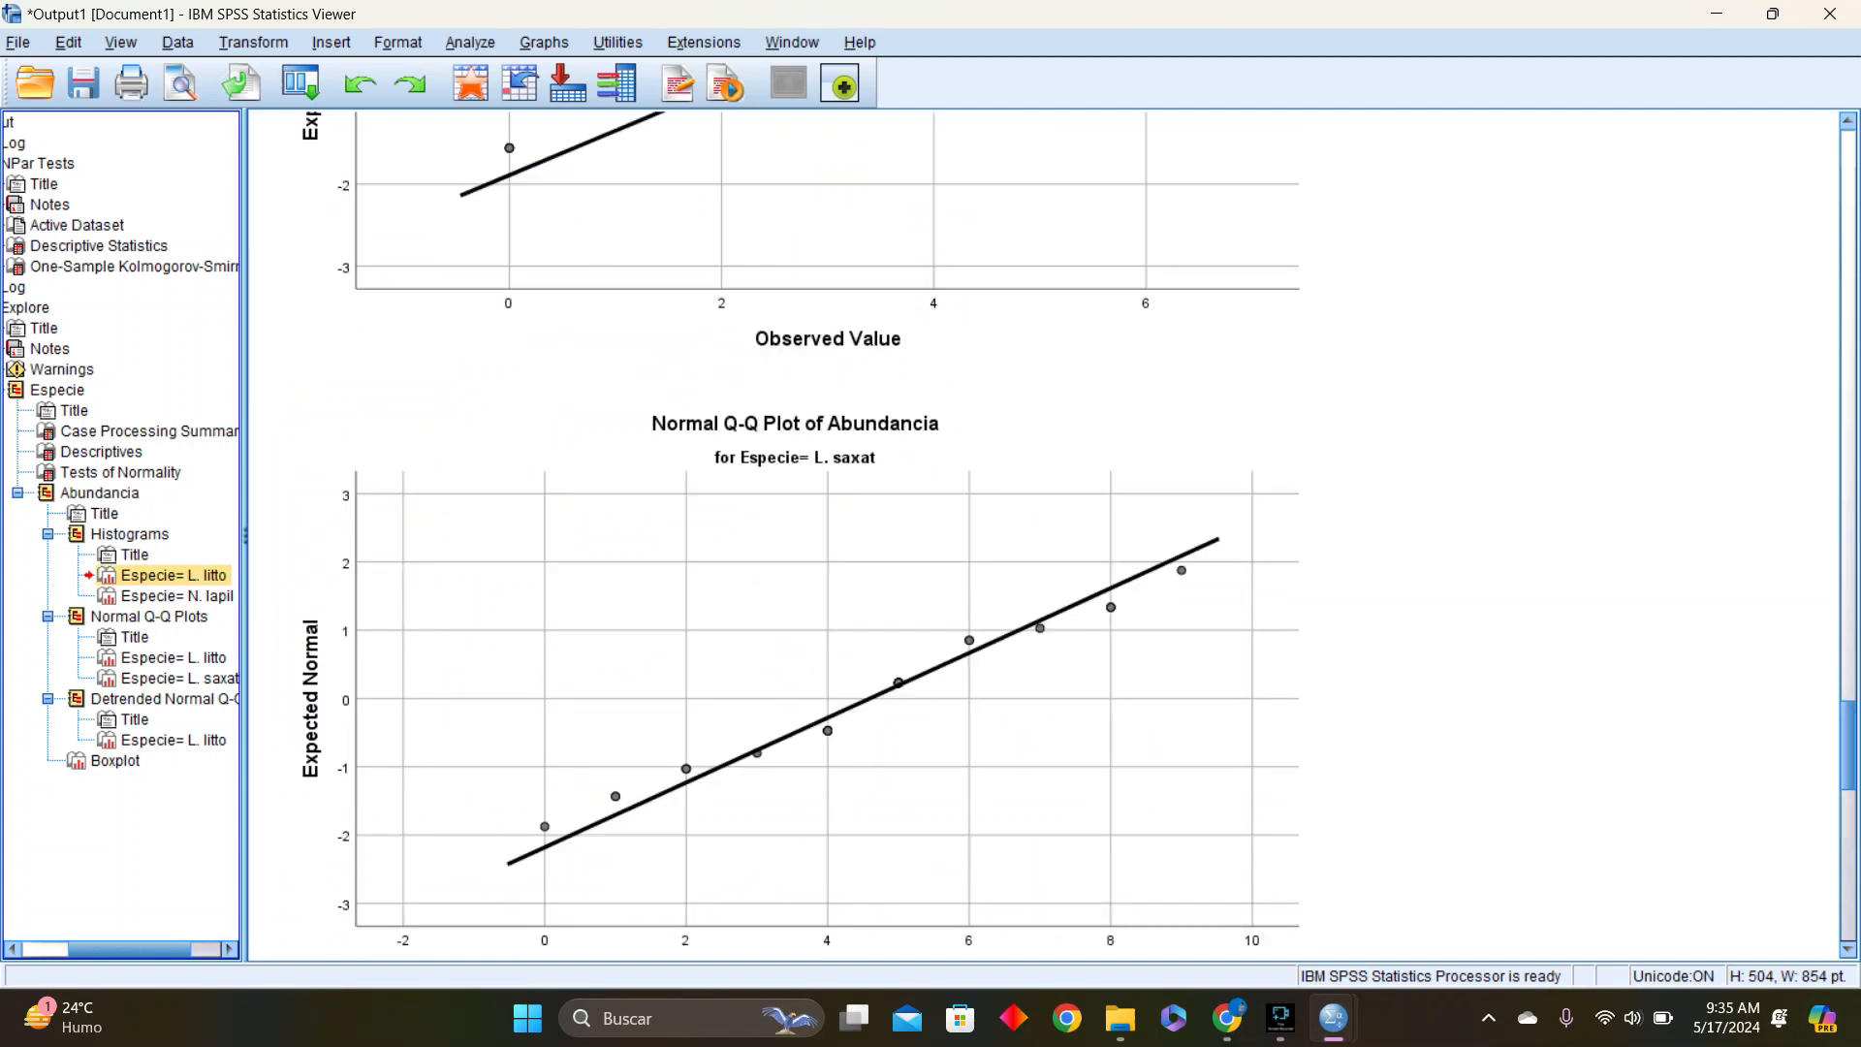
{"action": "scroll", "coordinate": [785, 533], "scroll_direction": "up", "scroll_amount": 10}
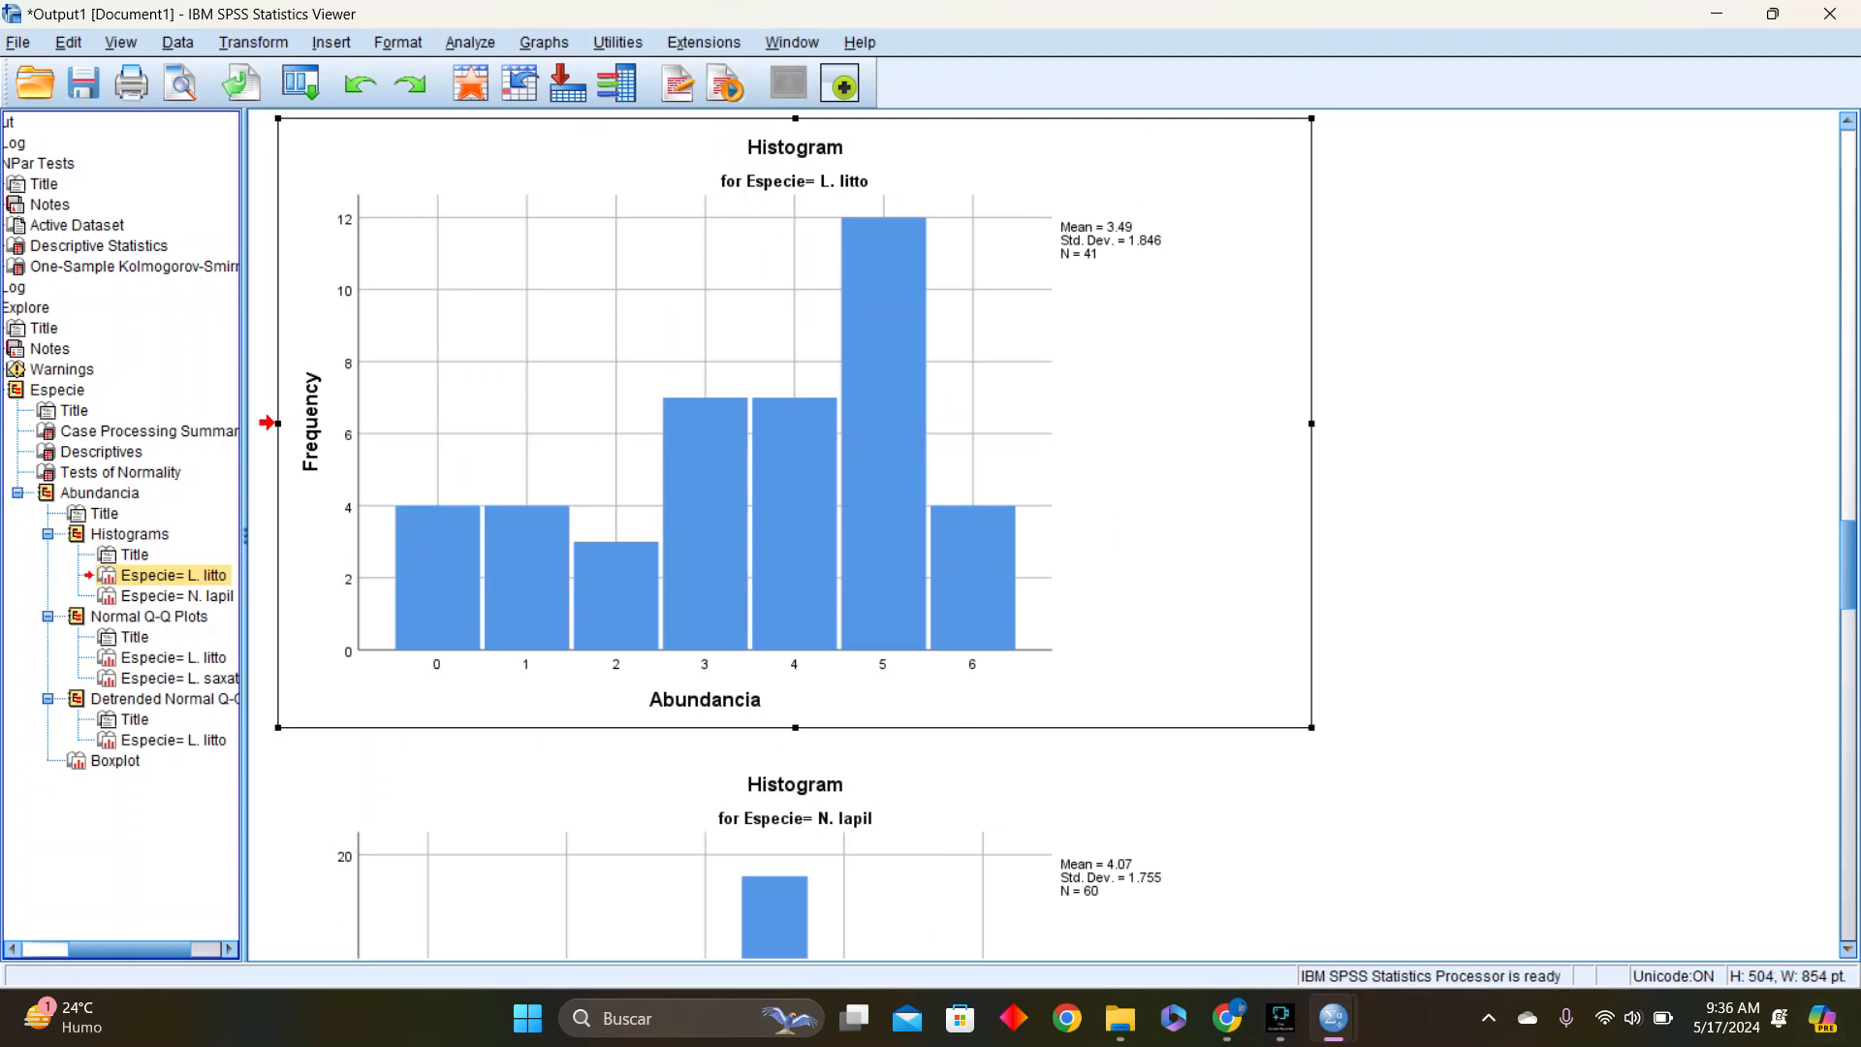
{"action": "scroll", "coordinate": [785, 533], "scroll_direction": "down", "scroll_amount": 7}
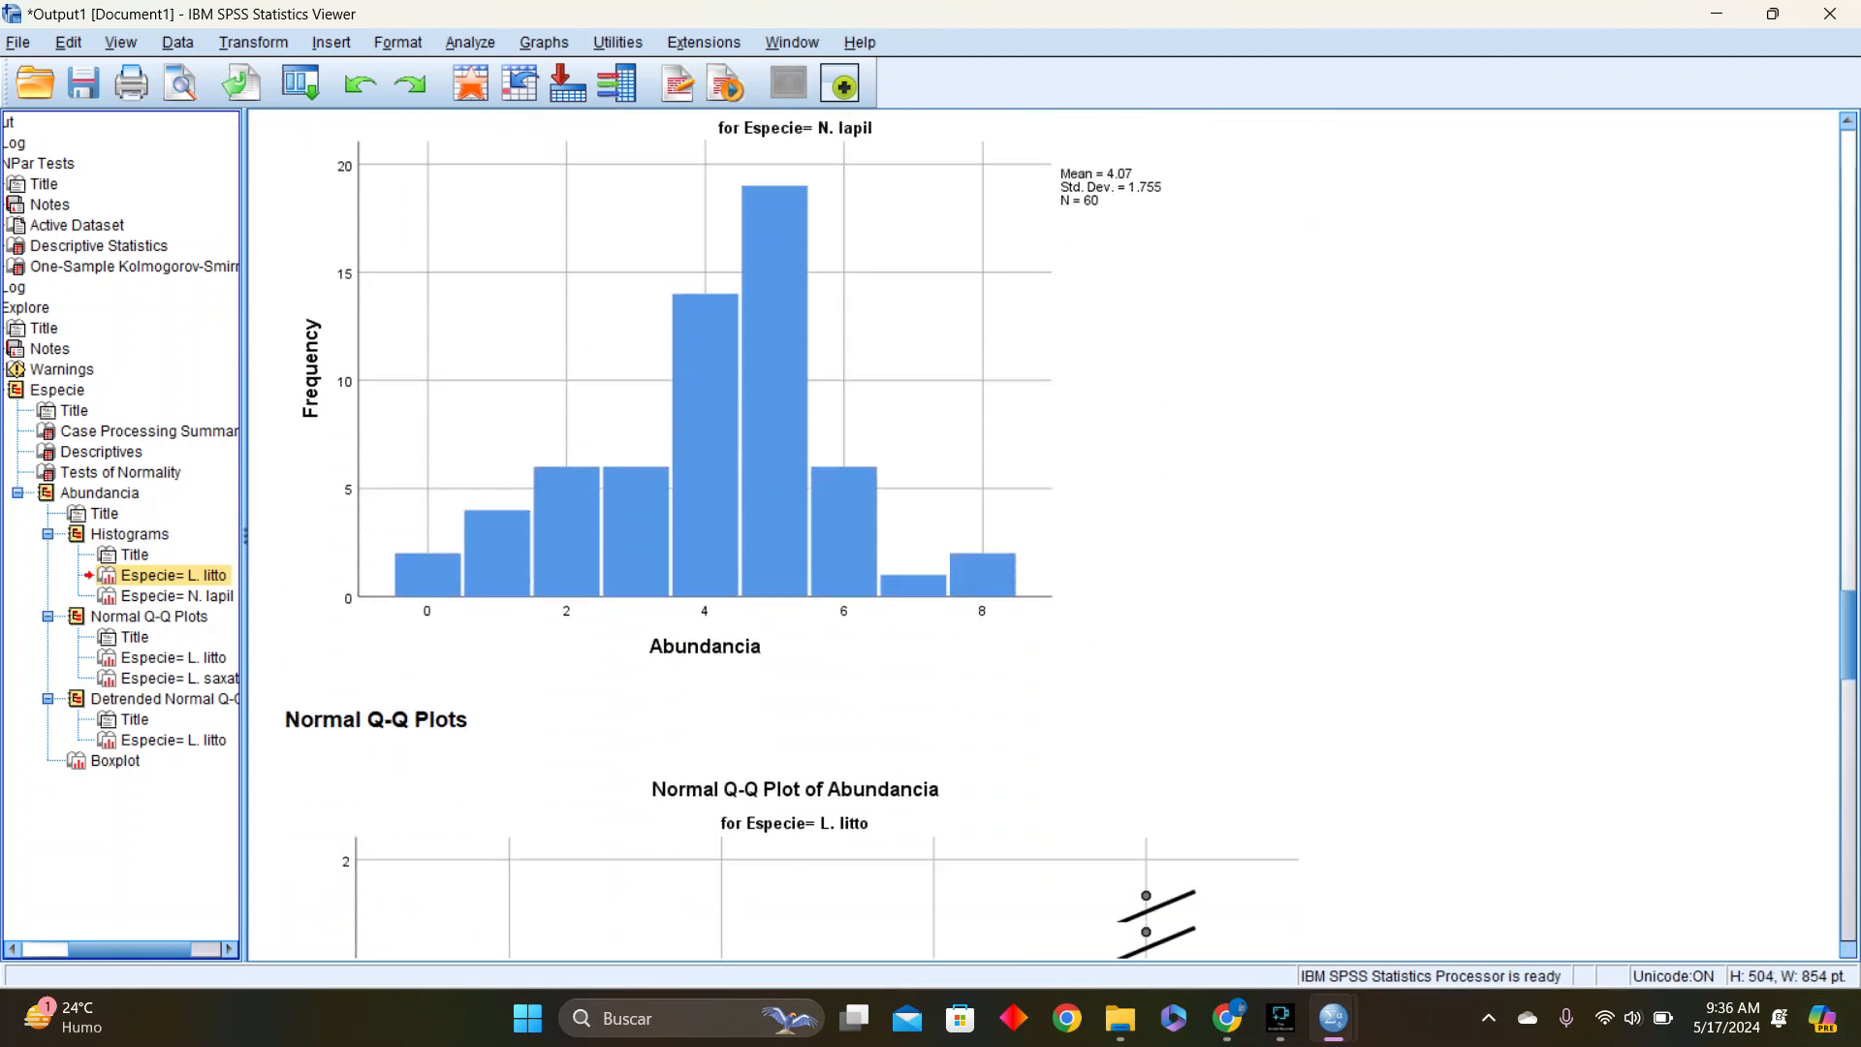
{"action": "scroll", "coordinate": [1044, 533], "scroll_direction": "down", "scroll_amount": 6}
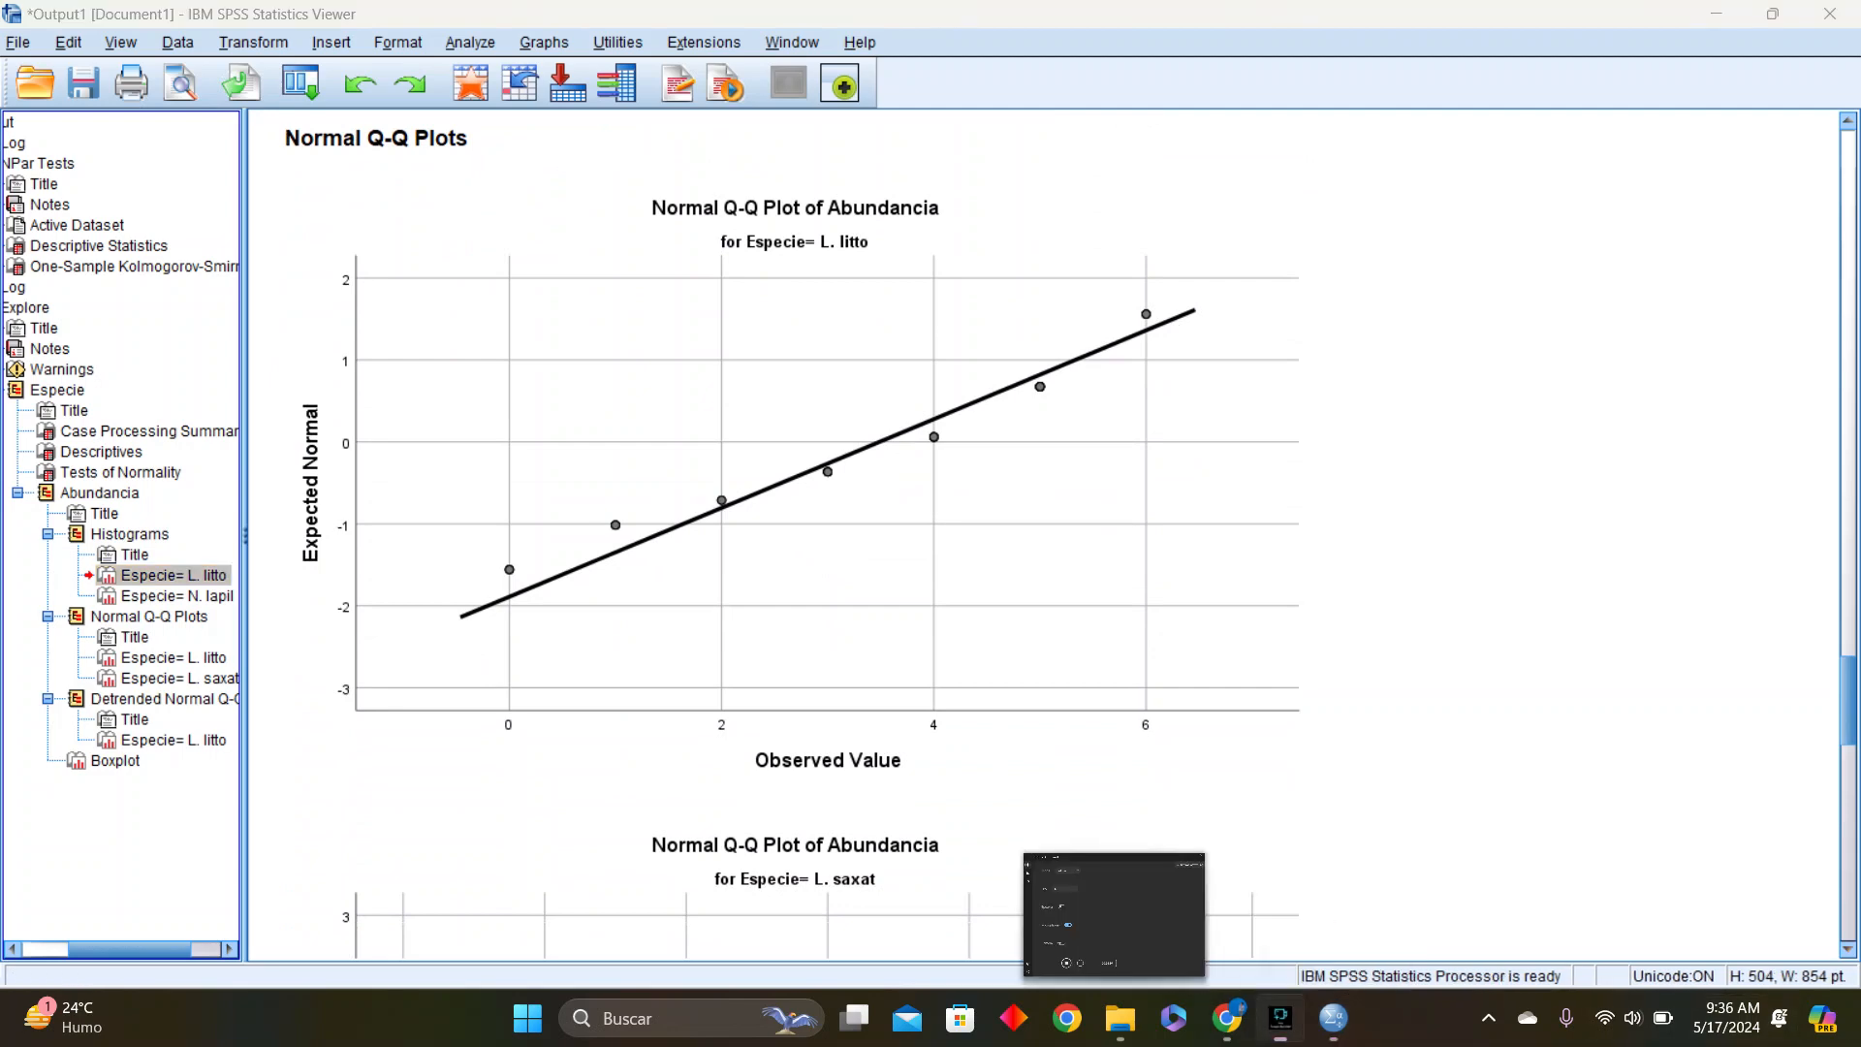
{"action": "left_click", "coordinate": [1281, 1018]}
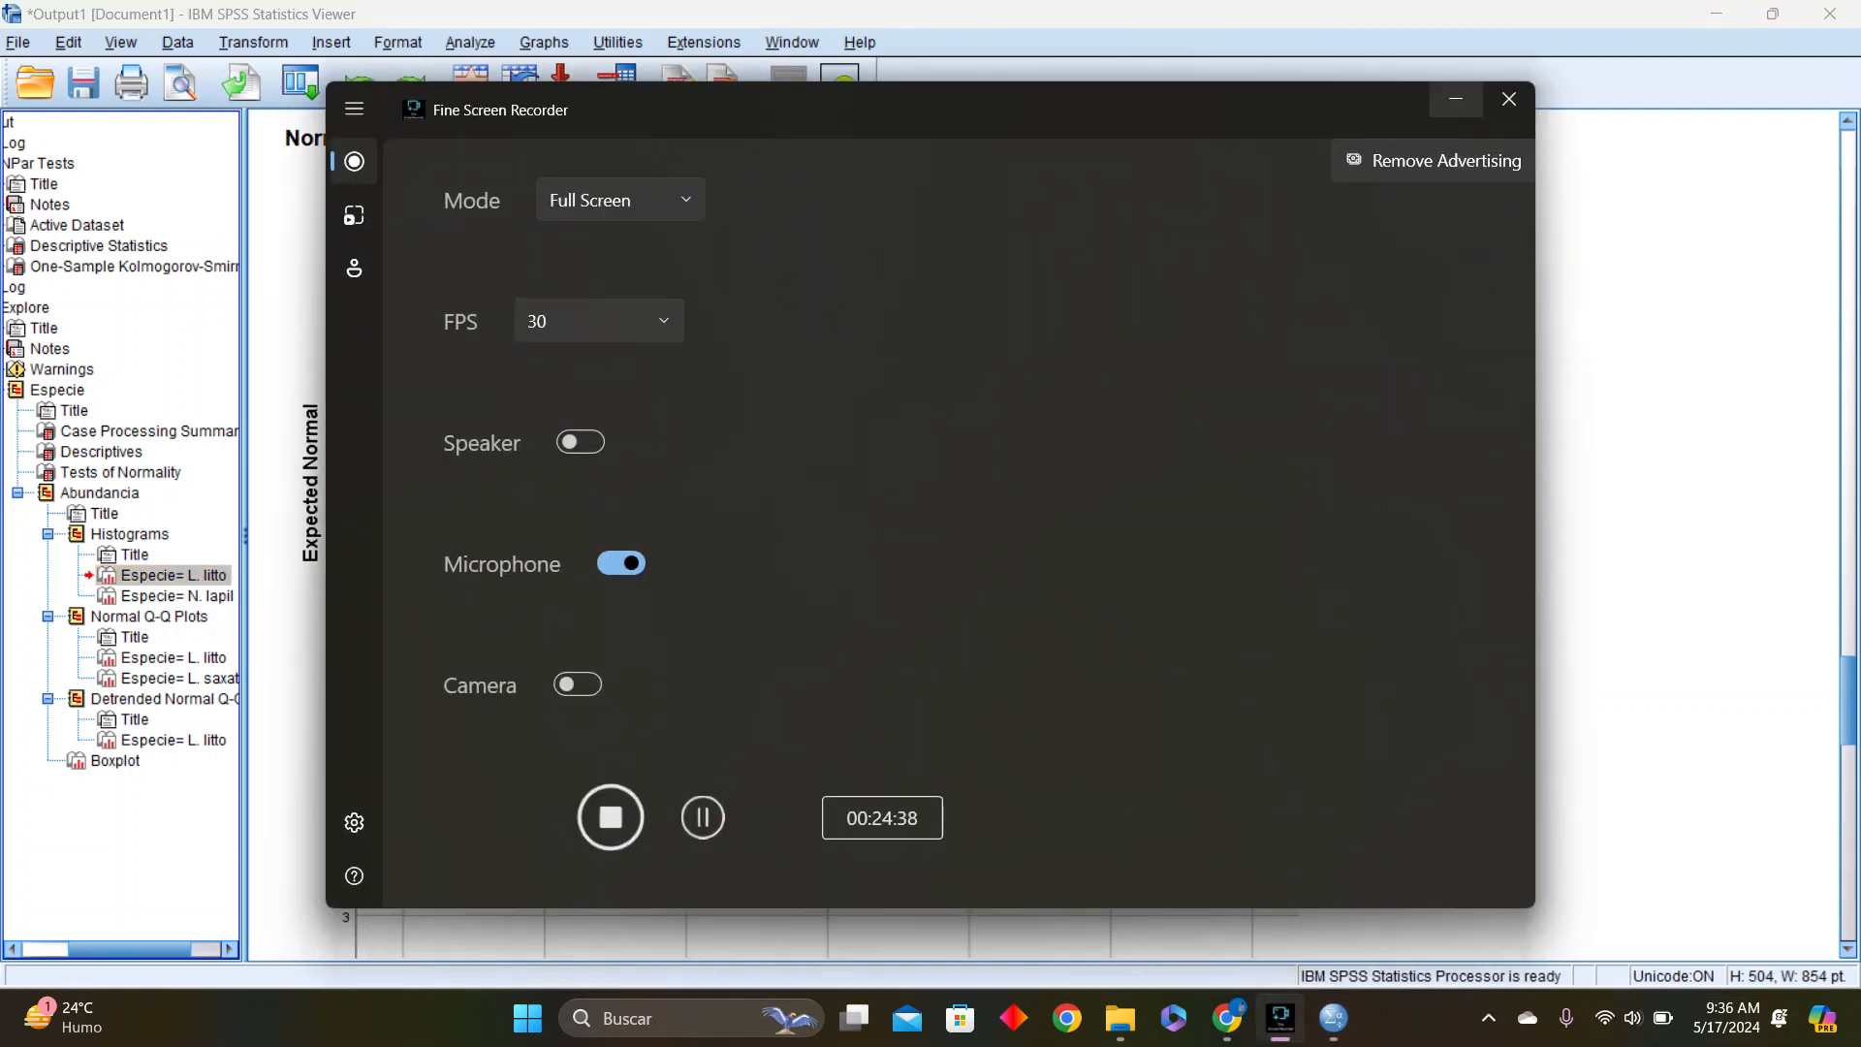
{"action": "left_click", "coordinate": [1456, 98]}
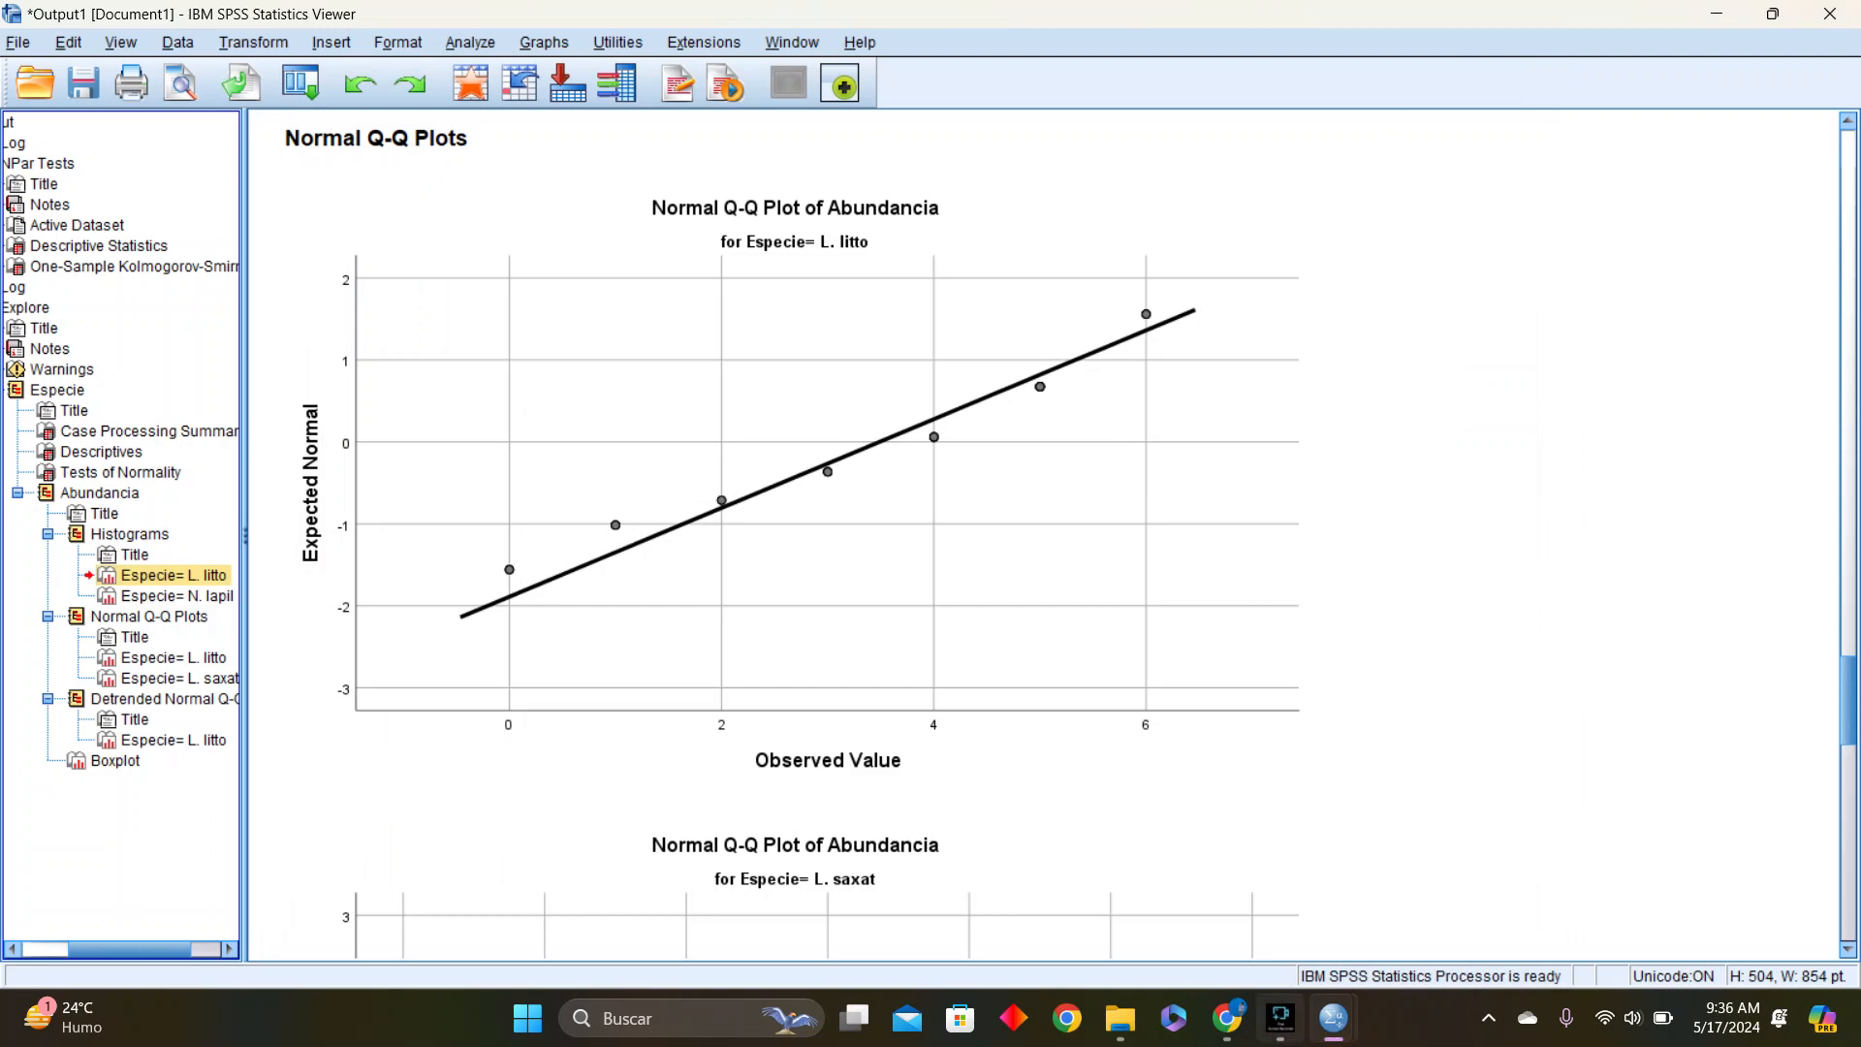
Recheck the descriptives, Tests of Normality and species histograms, and return to the start of the output
{"action": "mouse_move", "coordinate": [1280, 1018]}
{"action": "scroll", "coordinate": [1042, 533], "scroll_direction": "up", "scroll_amount": 20}
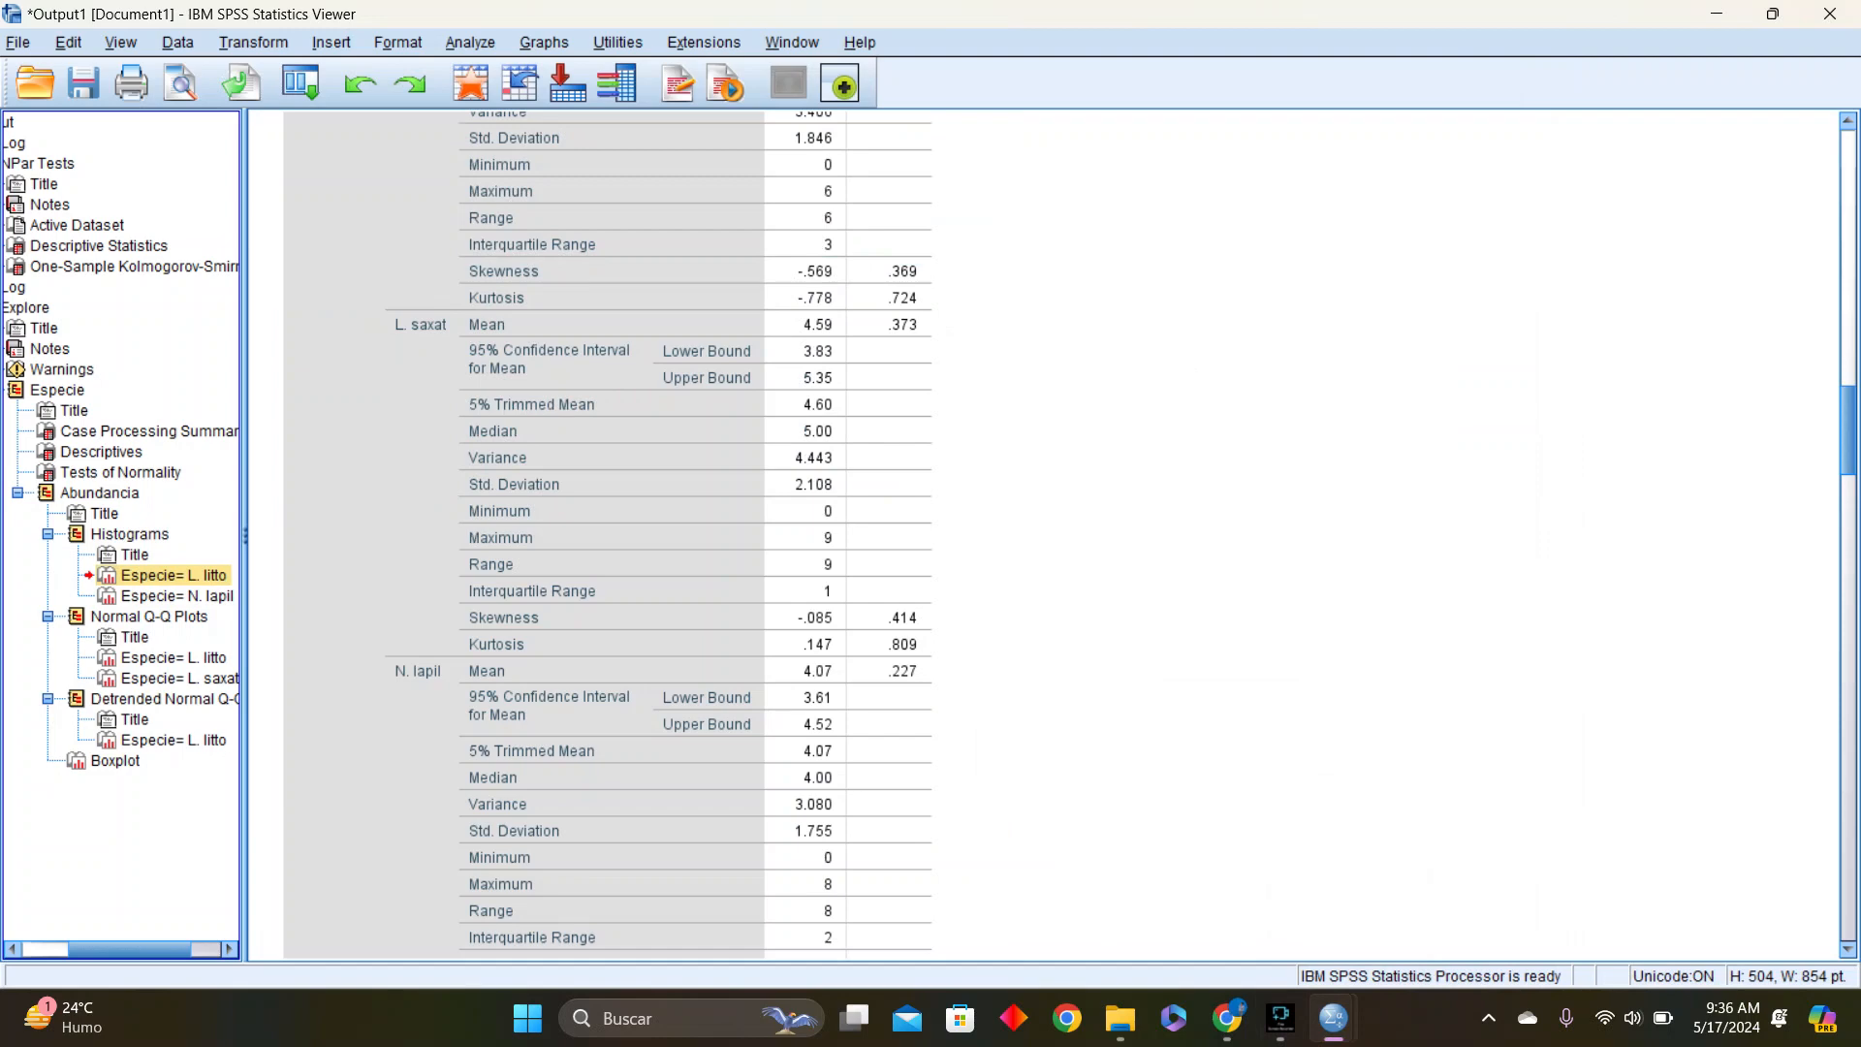
{"action": "scroll", "coordinate": [1042, 533], "scroll_direction": "down", "scroll_amount": 5}
{"action": "scroll", "coordinate": [795, 534], "scroll_direction": "down", "scroll_amount": 12}
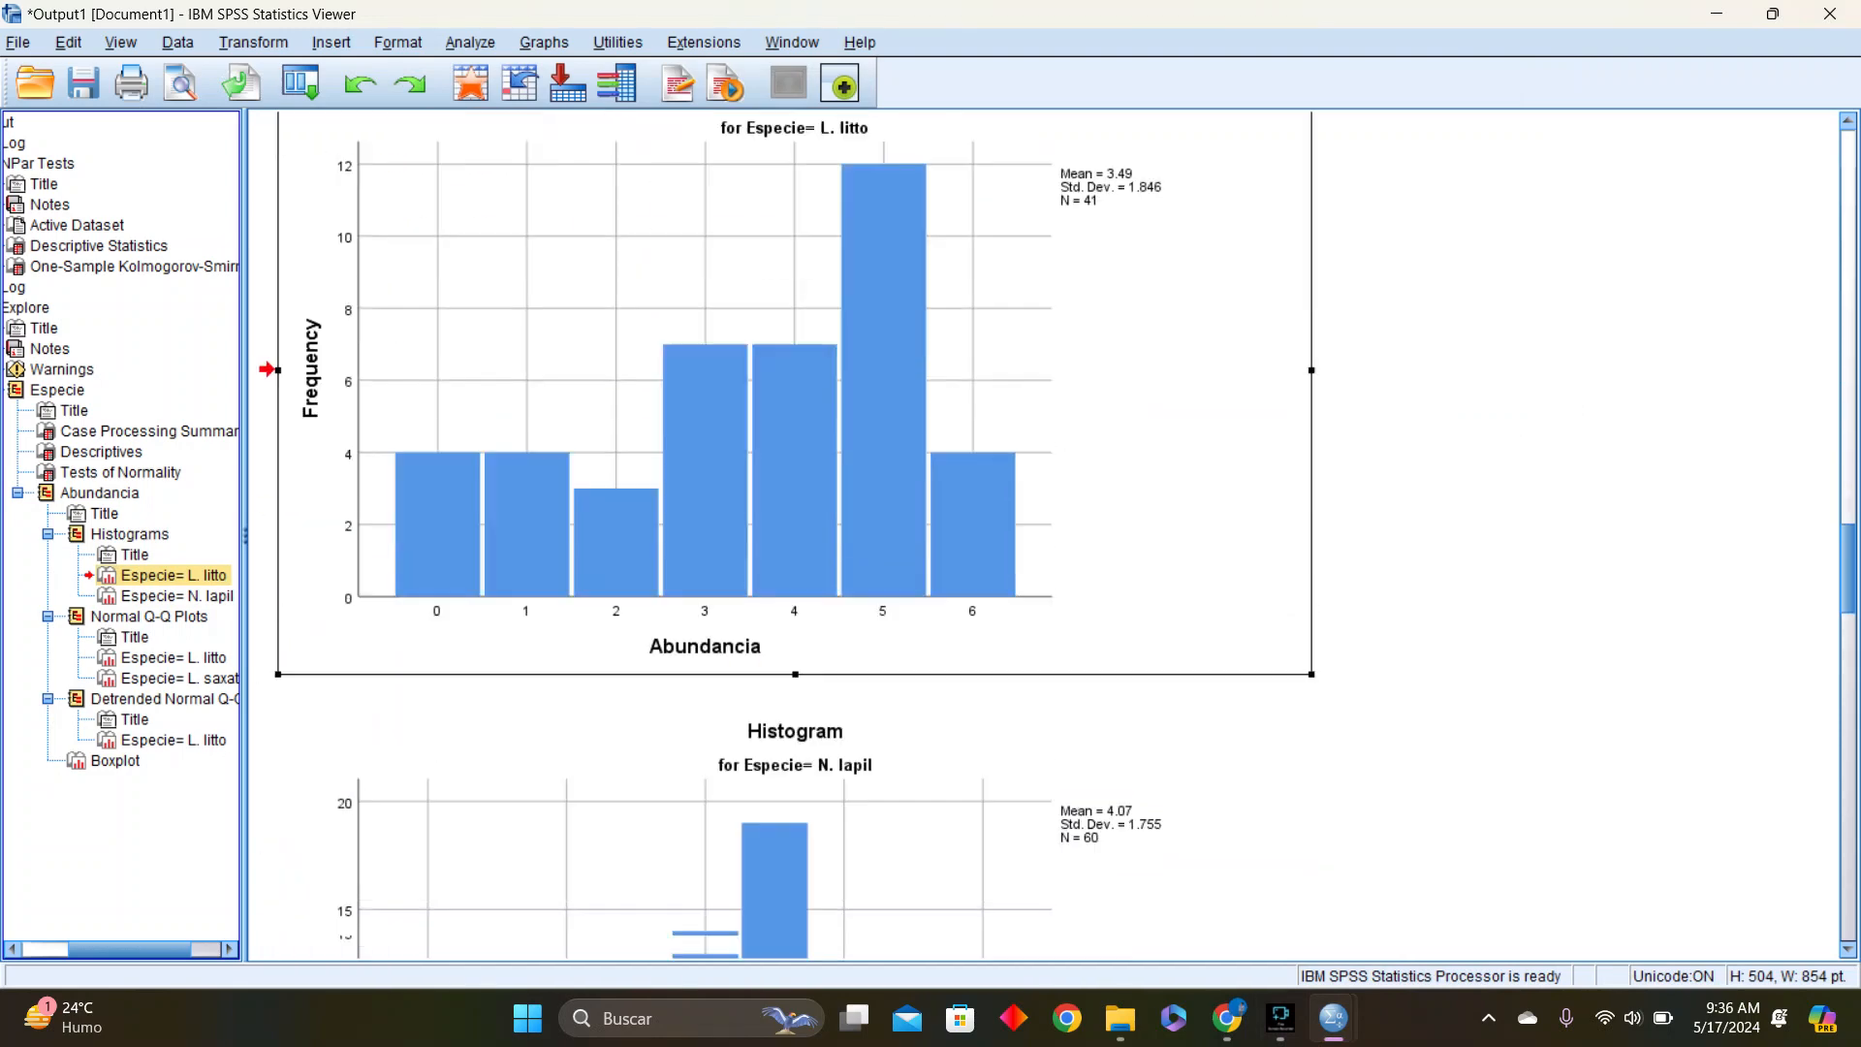
{"action": "scroll", "coordinate": [795, 533], "scroll_direction": "up", "scroll_amount": 10}
{"action": "scroll", "coordinate": [1066, 534], "scroll_direction": "up", "scroll_amount": 1}
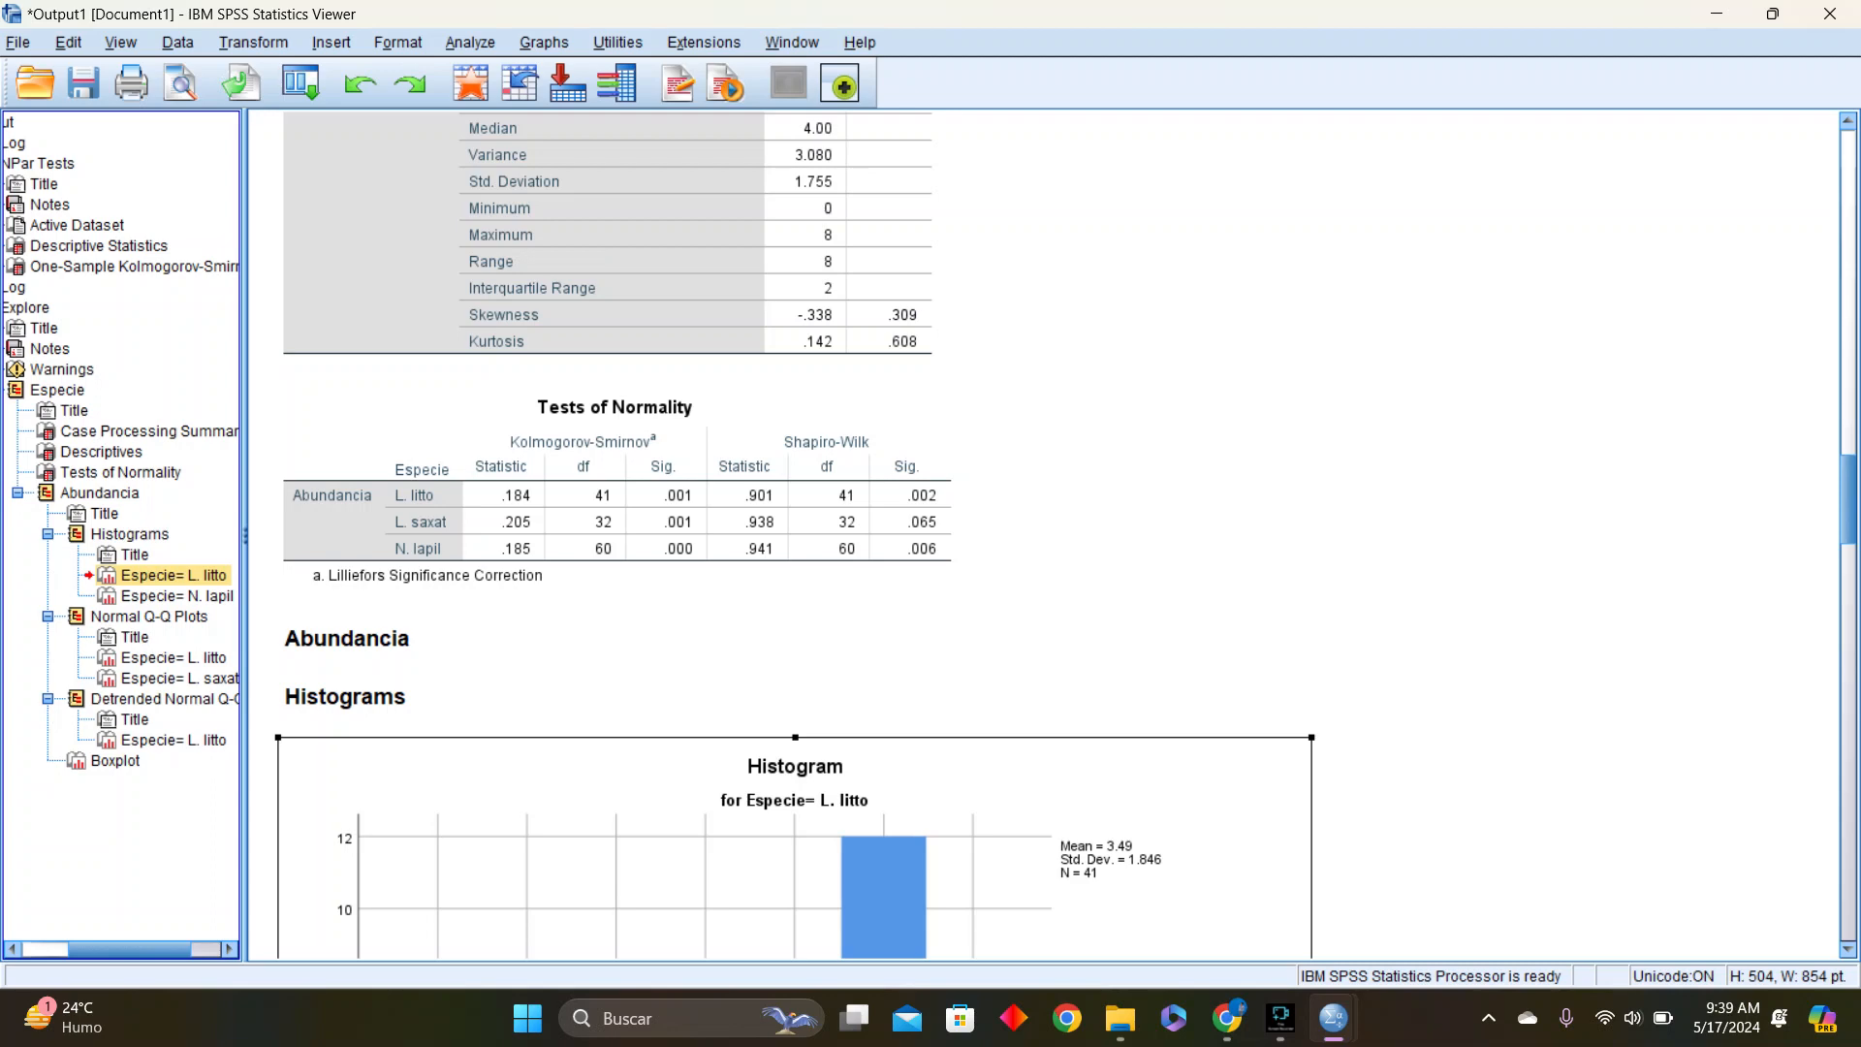
{"action": "left_click_drag", "start_coordinate": [1847, 499], "coordinate": [1846, 15]}
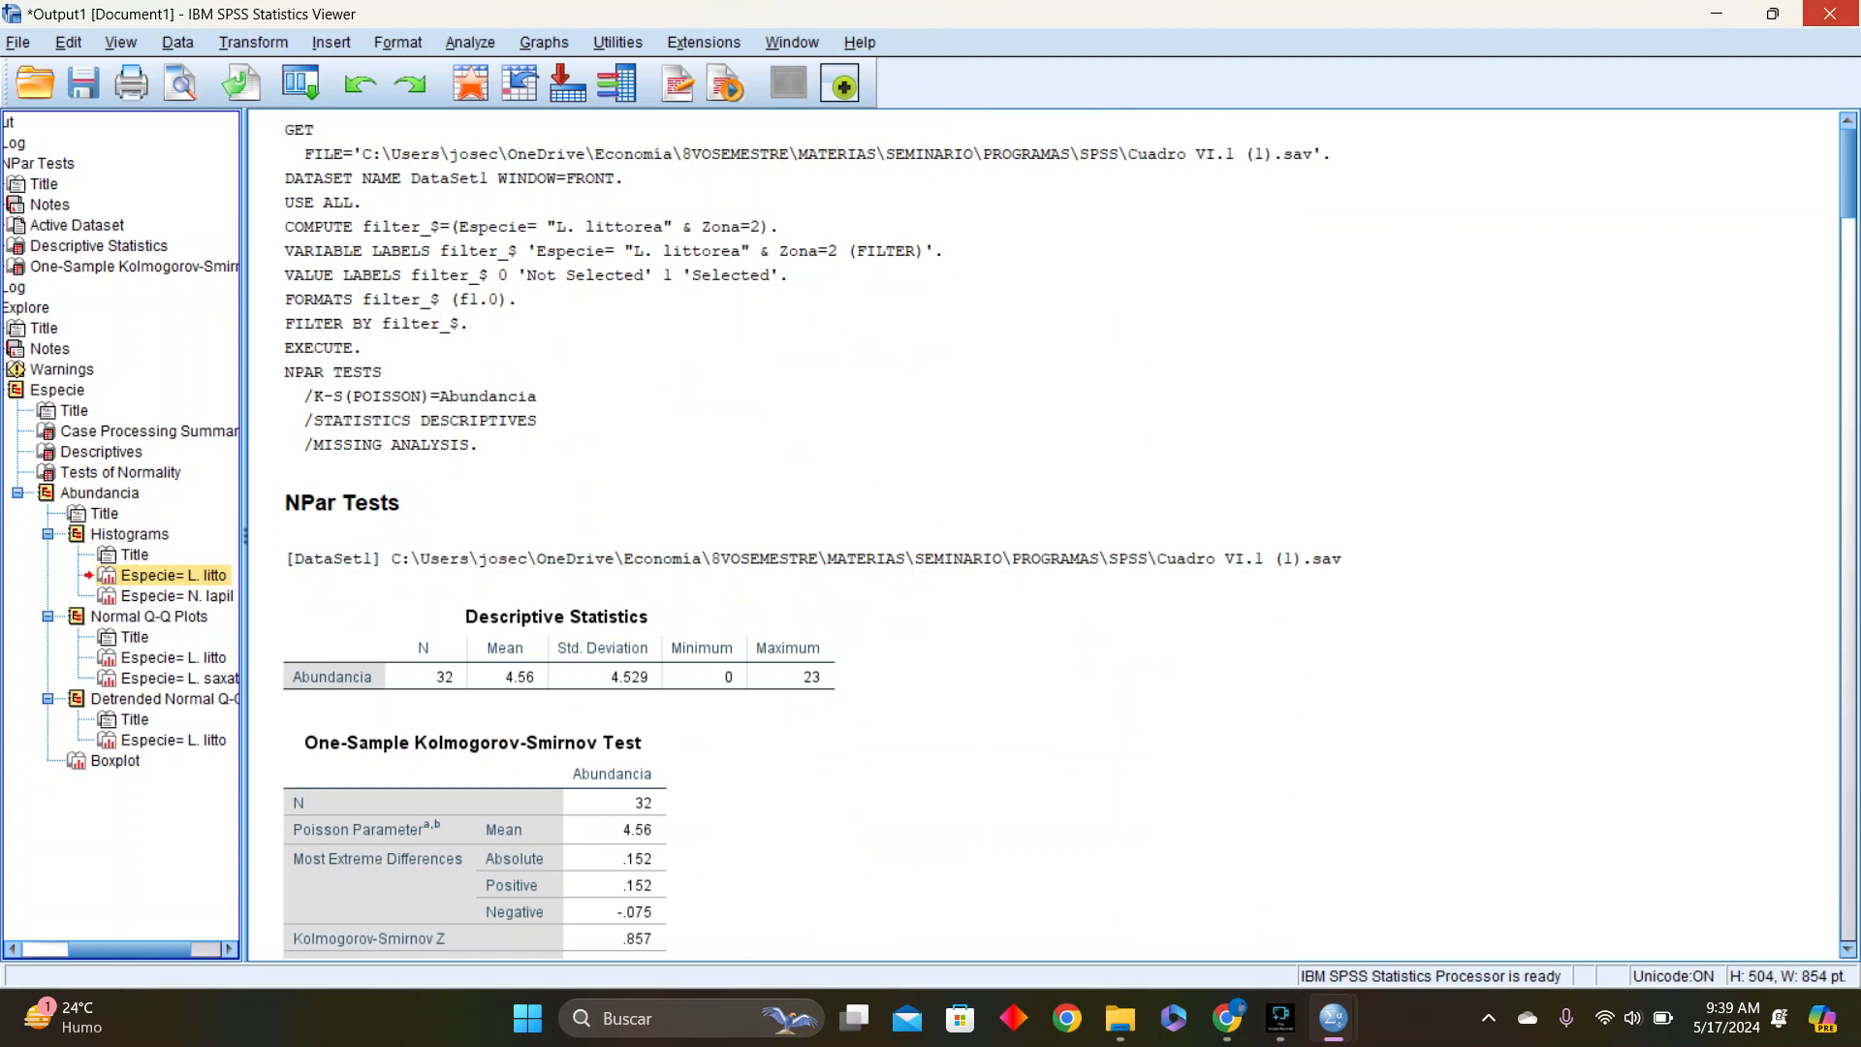
Close the output viewer, saving its contents as the viewer file TEST_KS_SW in the SPSS folder, and return to the Cuadro VI.1 (1) data
{"action": "left_click", "coordinate": [1830, 13]}
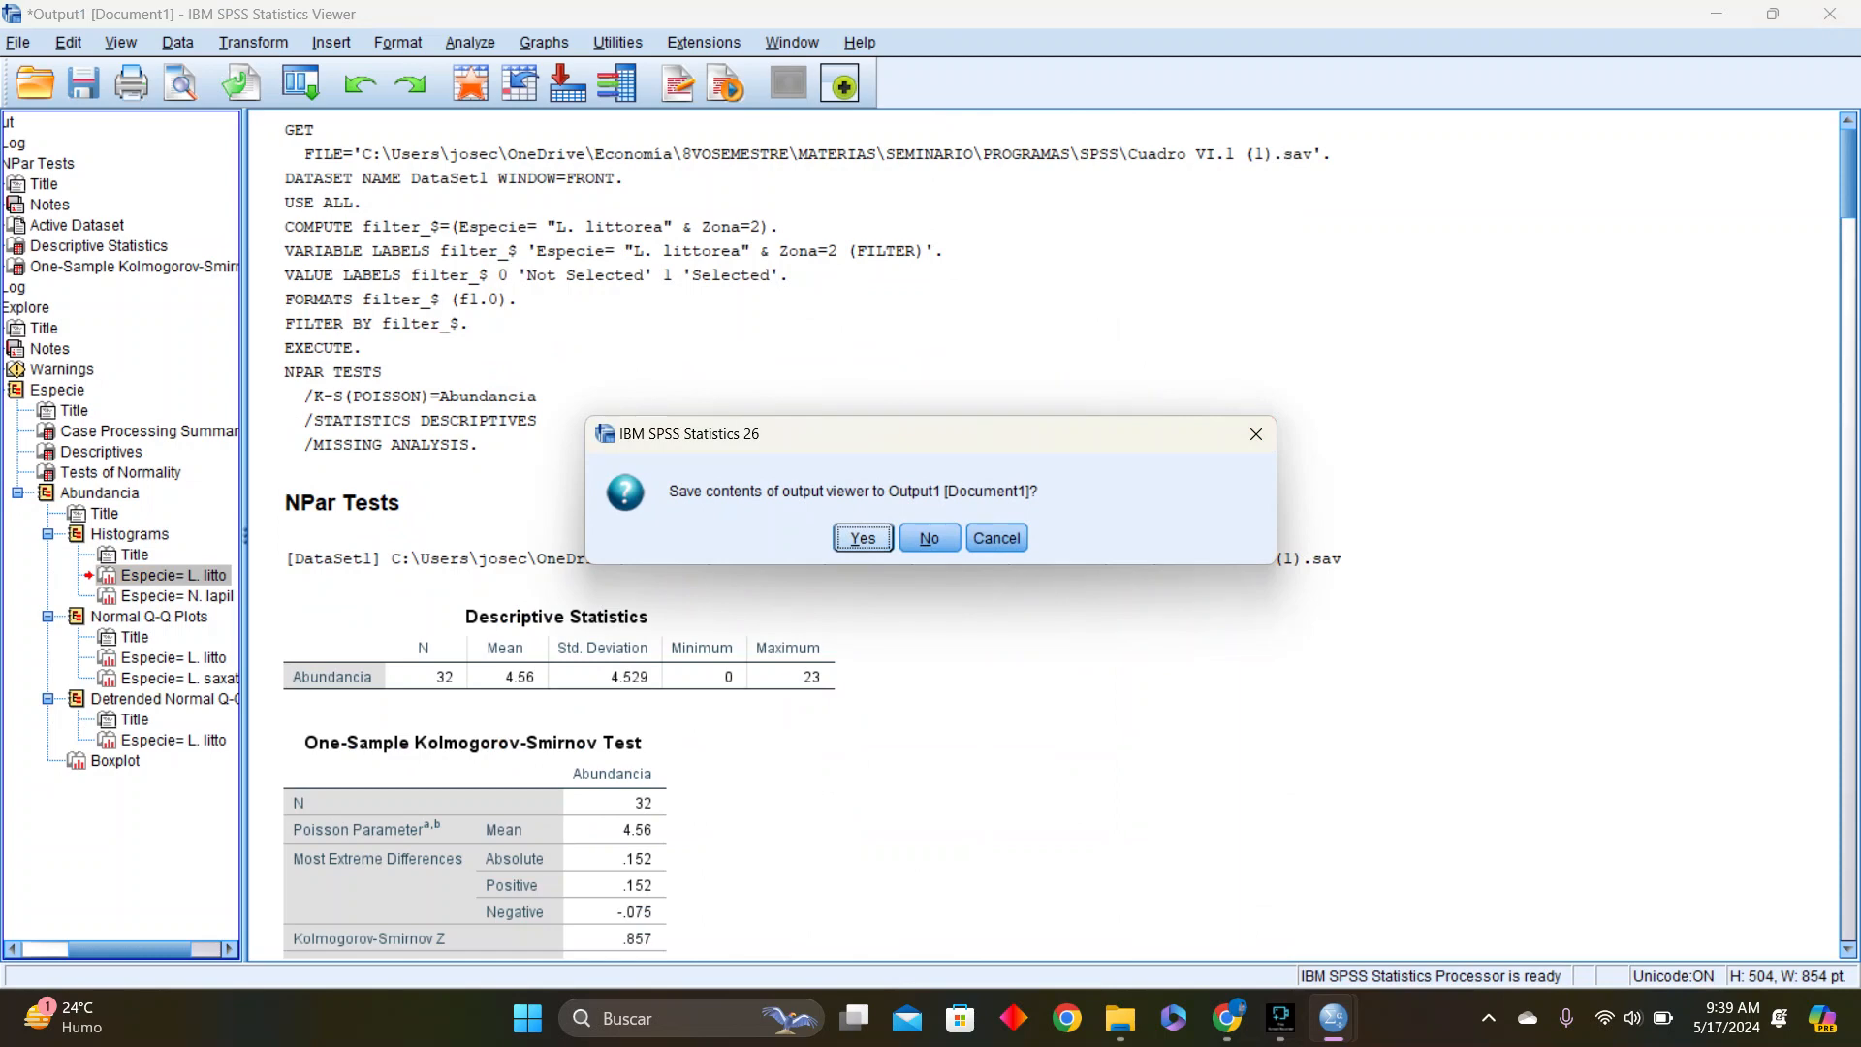
{"action": "key", "text": "Return"}
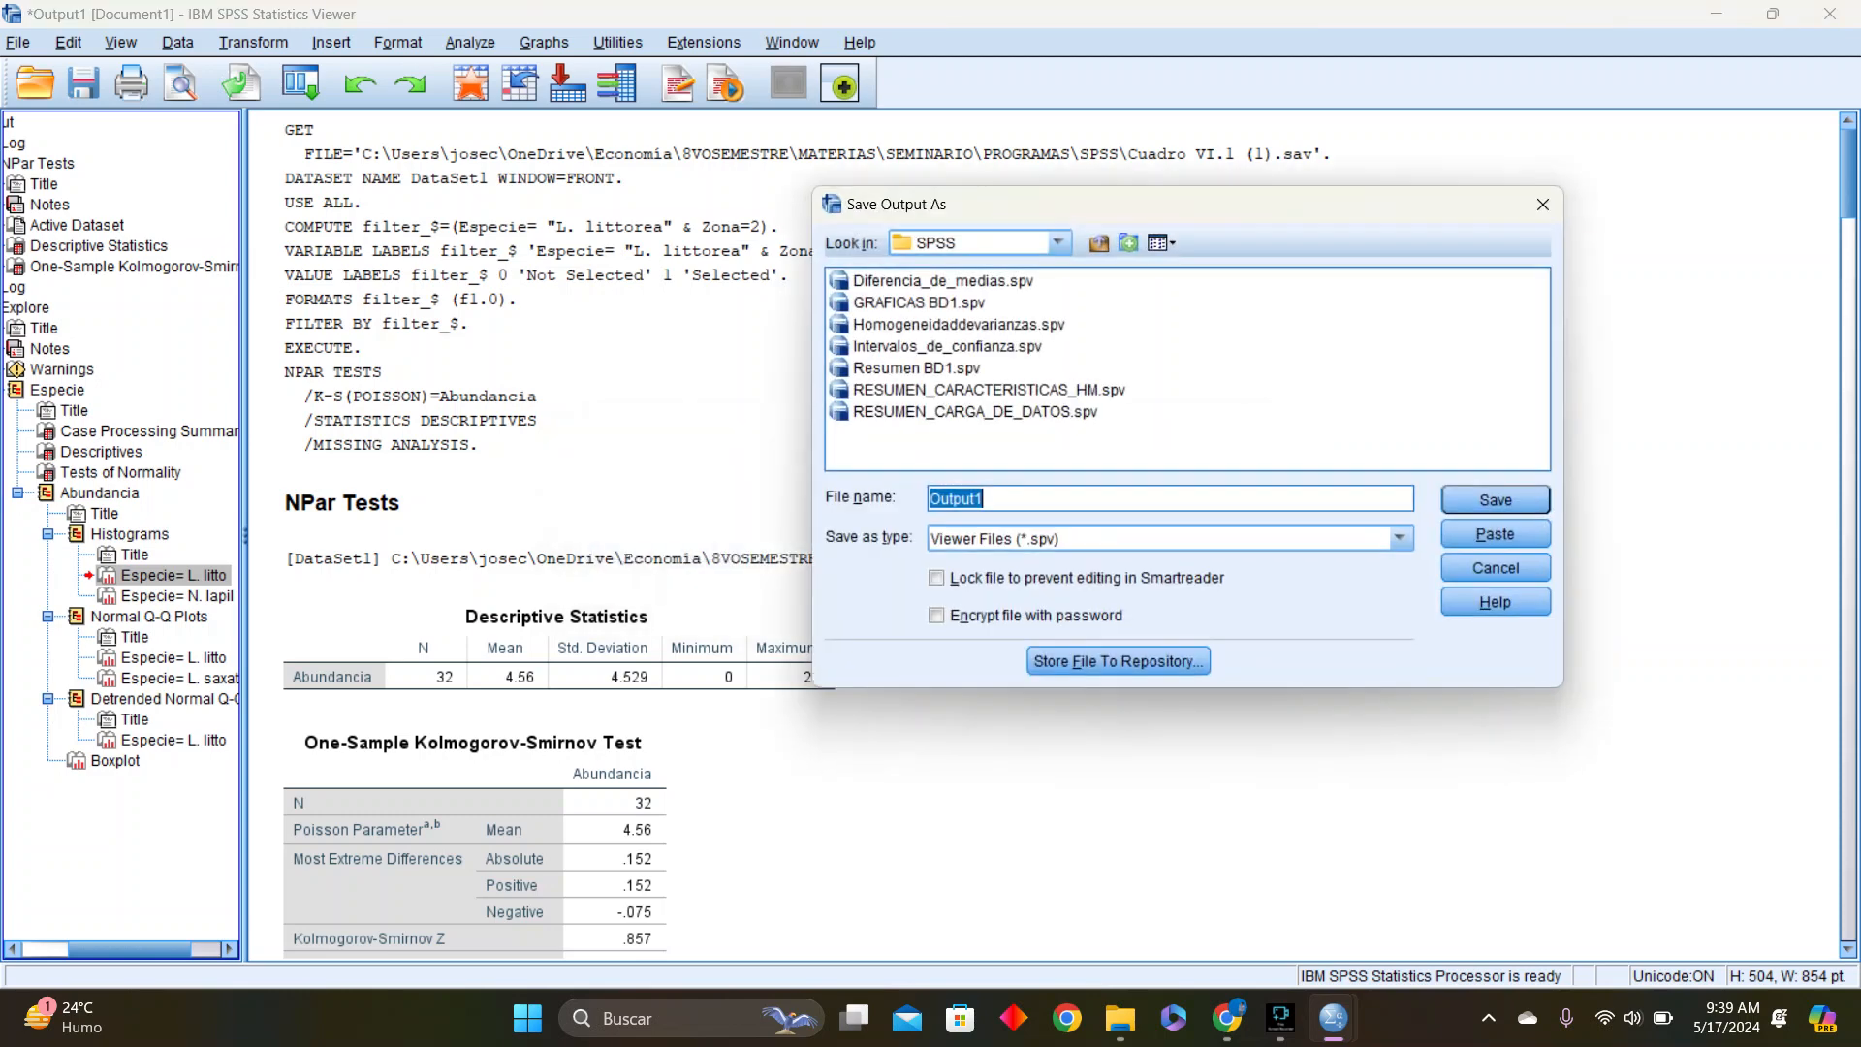
{"action": "key", "text": "BackSpace"}
{"action": "type", "text": "TEST_KS"}
{"action": "type", "text": "_SW"}
{"action": "key", "text": "Return"}
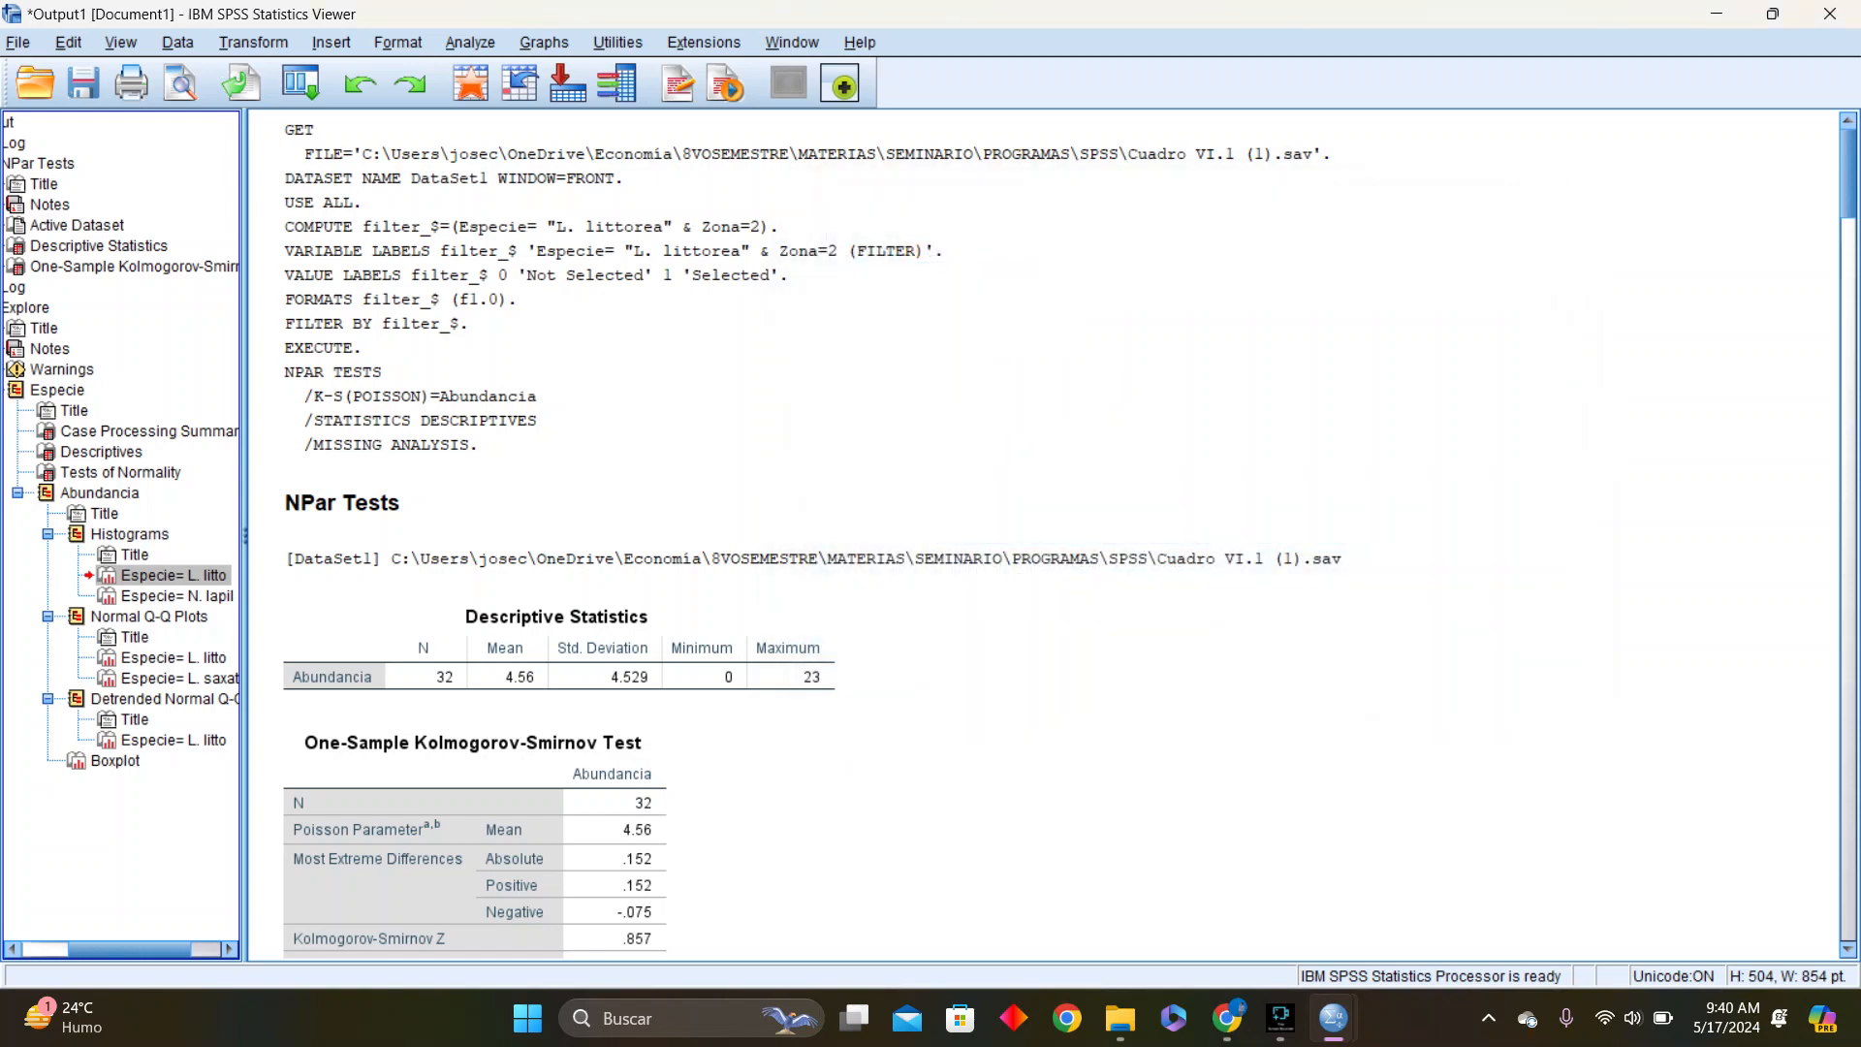
{"action": "key", "text": "alt+Tab"}
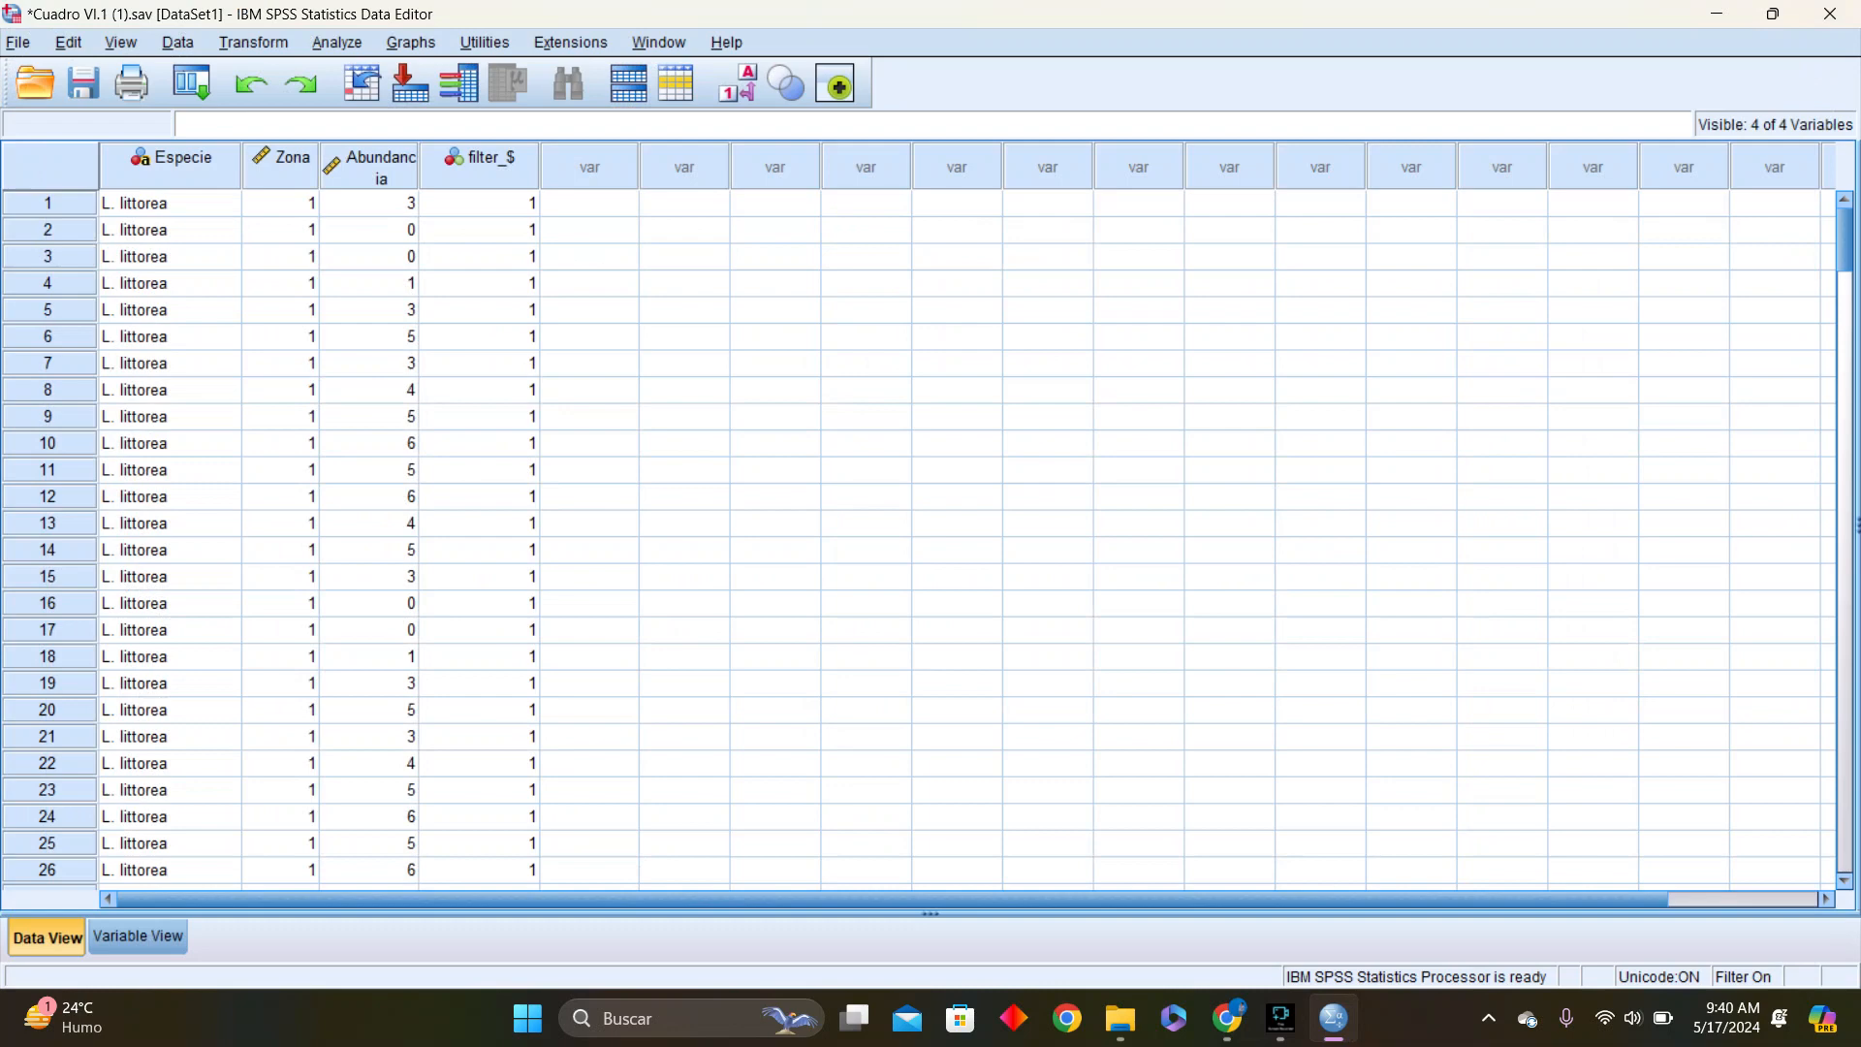